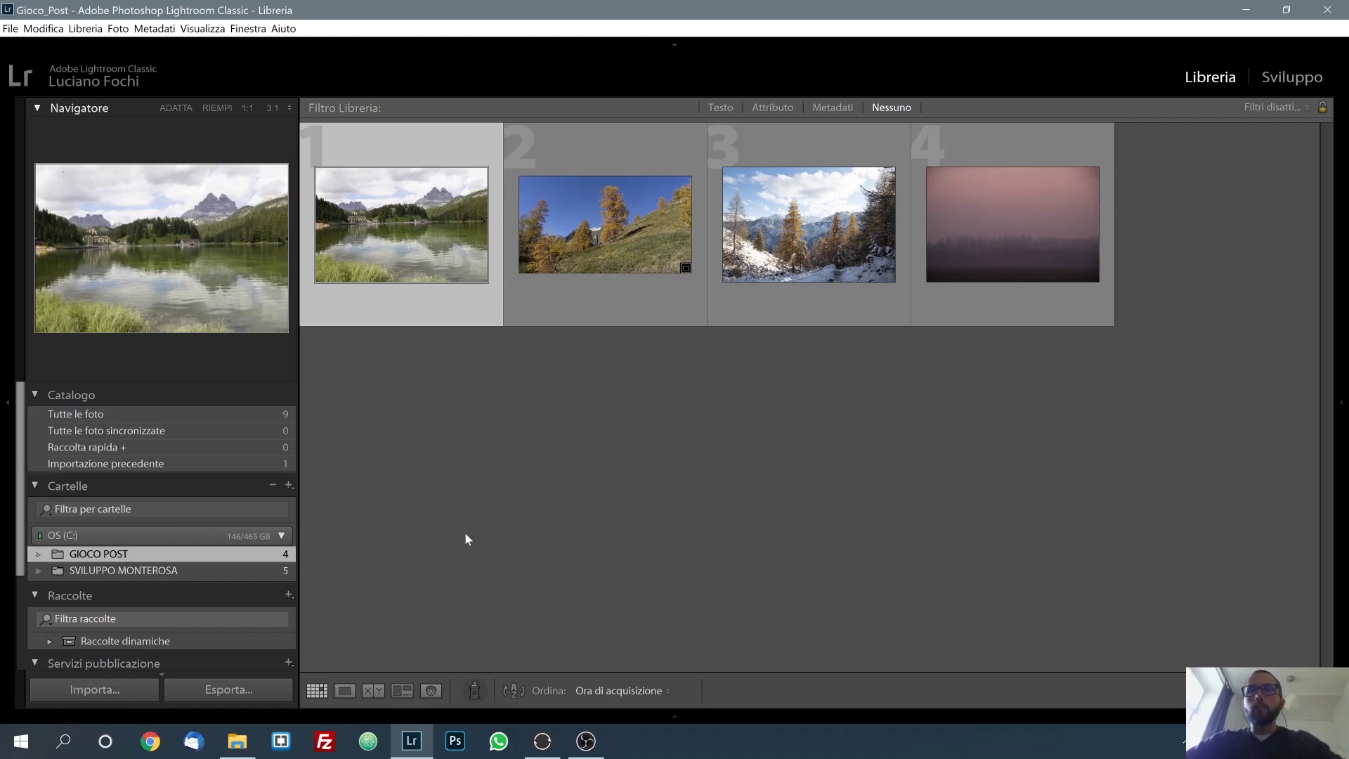
# Switch to the Develop module (Sviluppo) with the lake photo shown.
pyautogui.click(1273, 78)
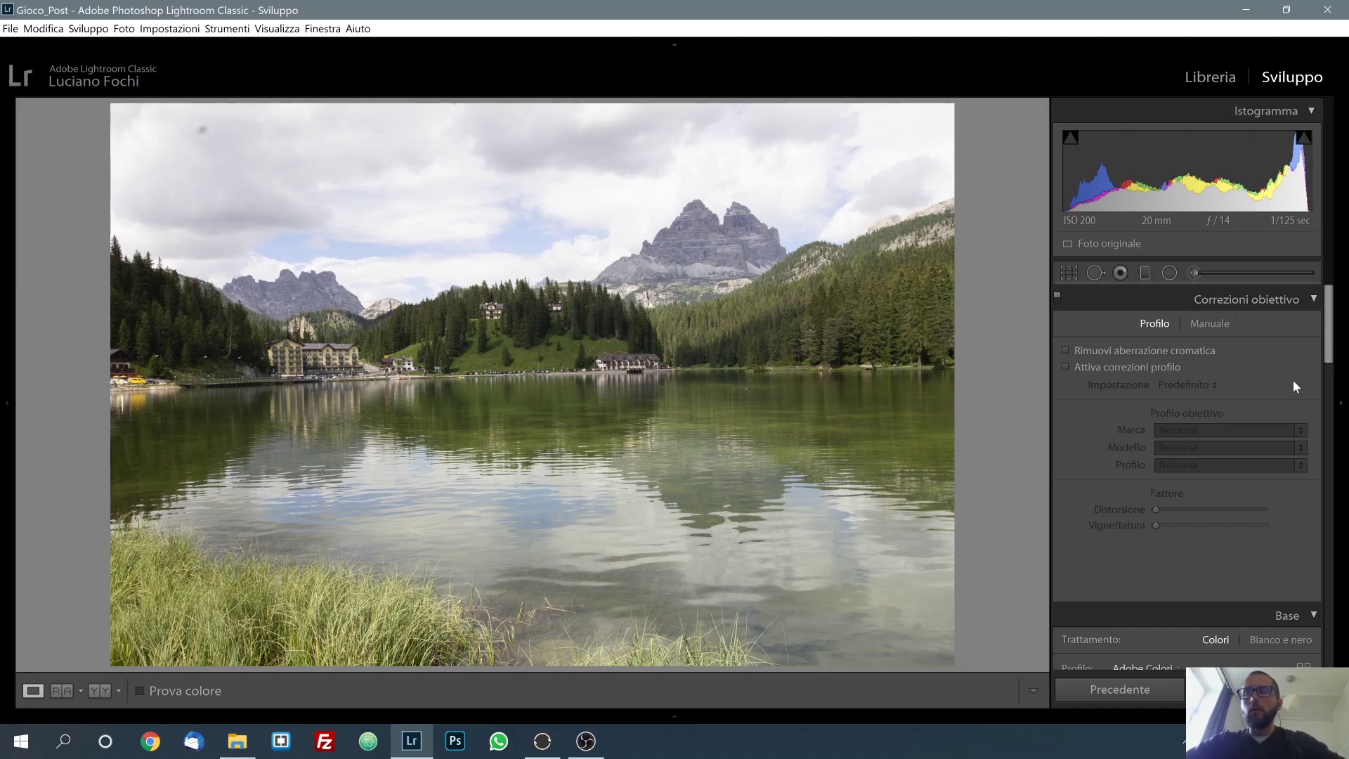
# Set the adjustment panels to Modalità solo and expand Correzioni obiettivo.
pyautogui.scroll(-5, 1327, 365)
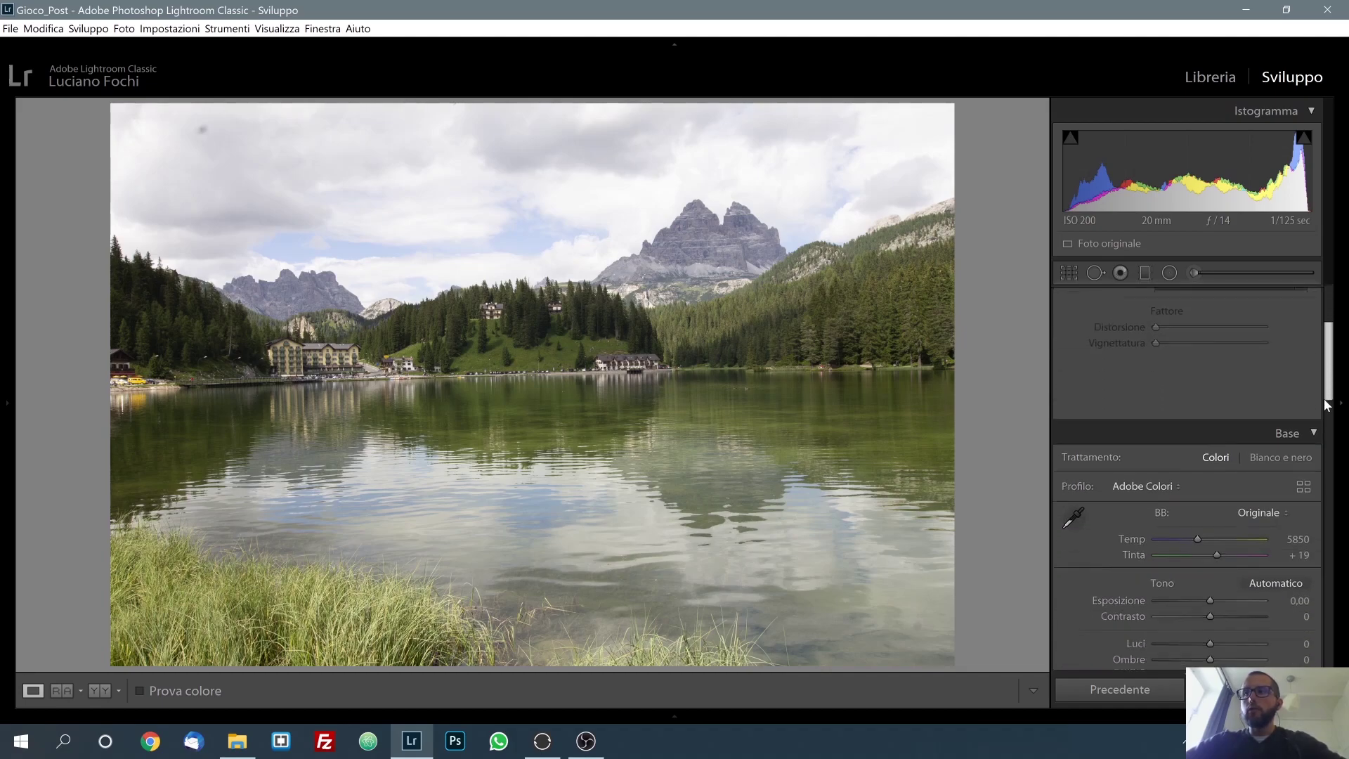
pyautogui.scroll(5, 1315, 394)
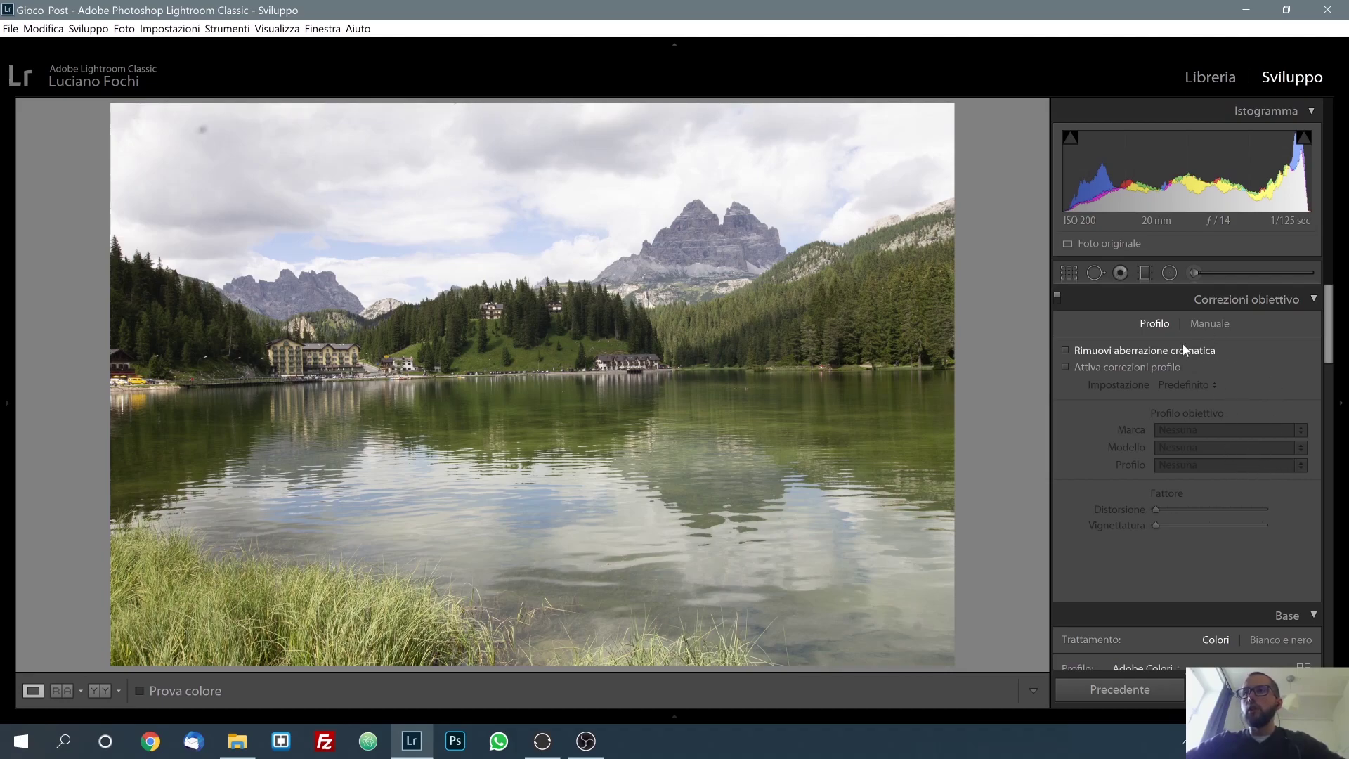
pyautogui.rightClick(1147, 300)
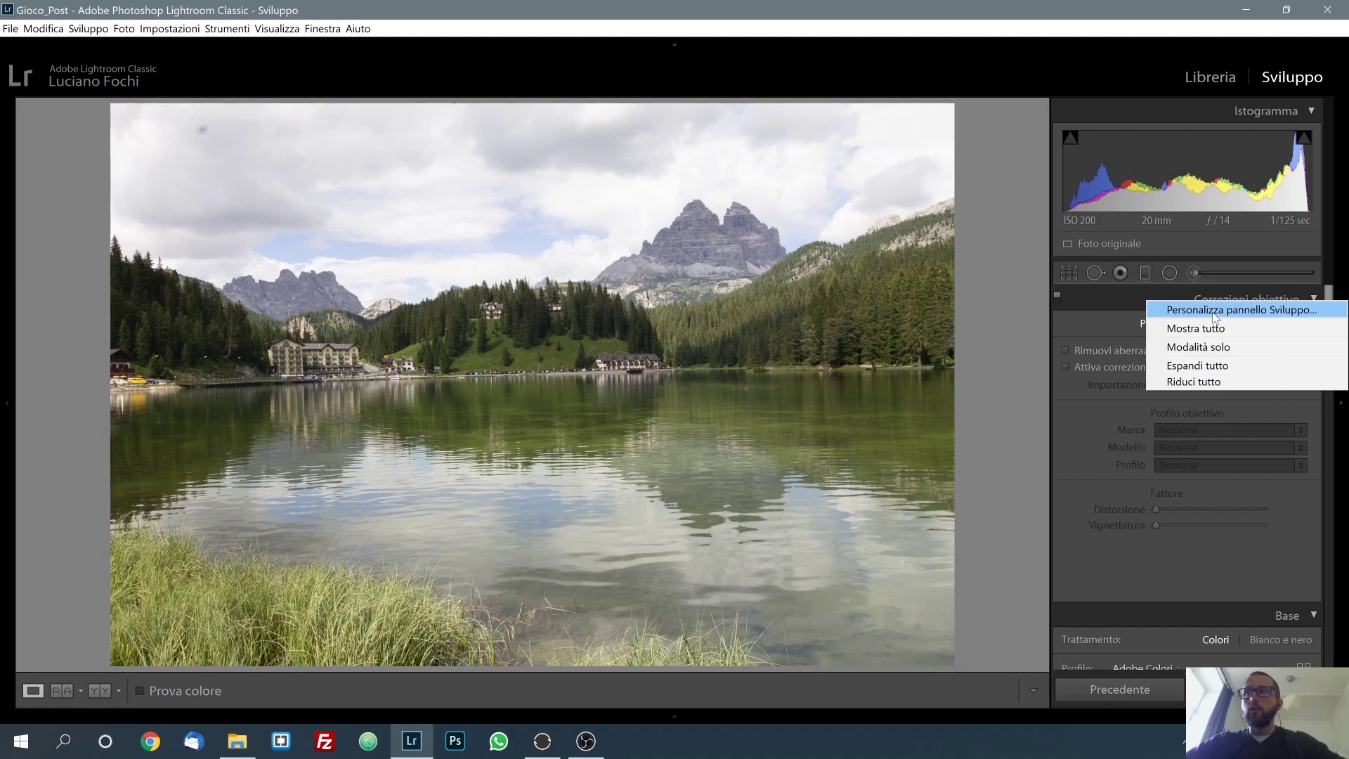
pyautogui.click(1116, 302)
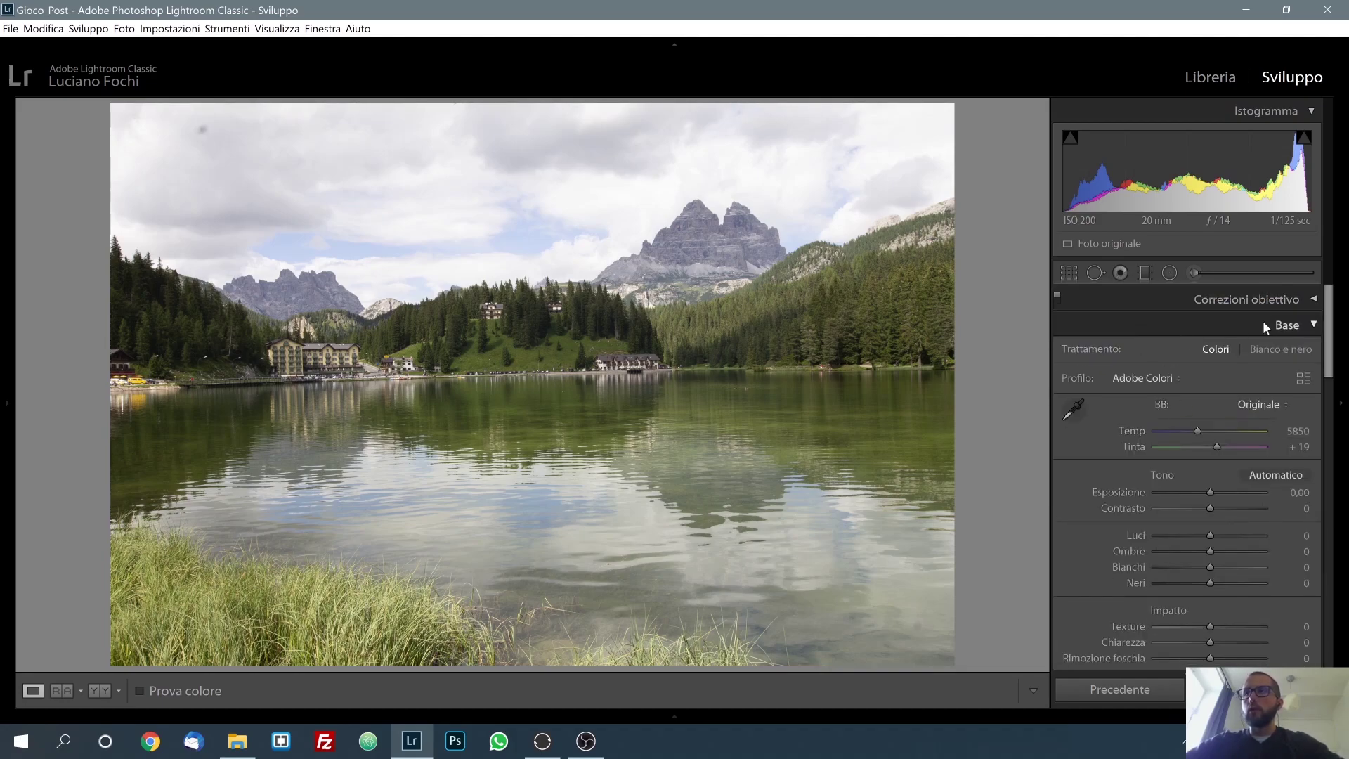
pyautogui.click(1309, 298)
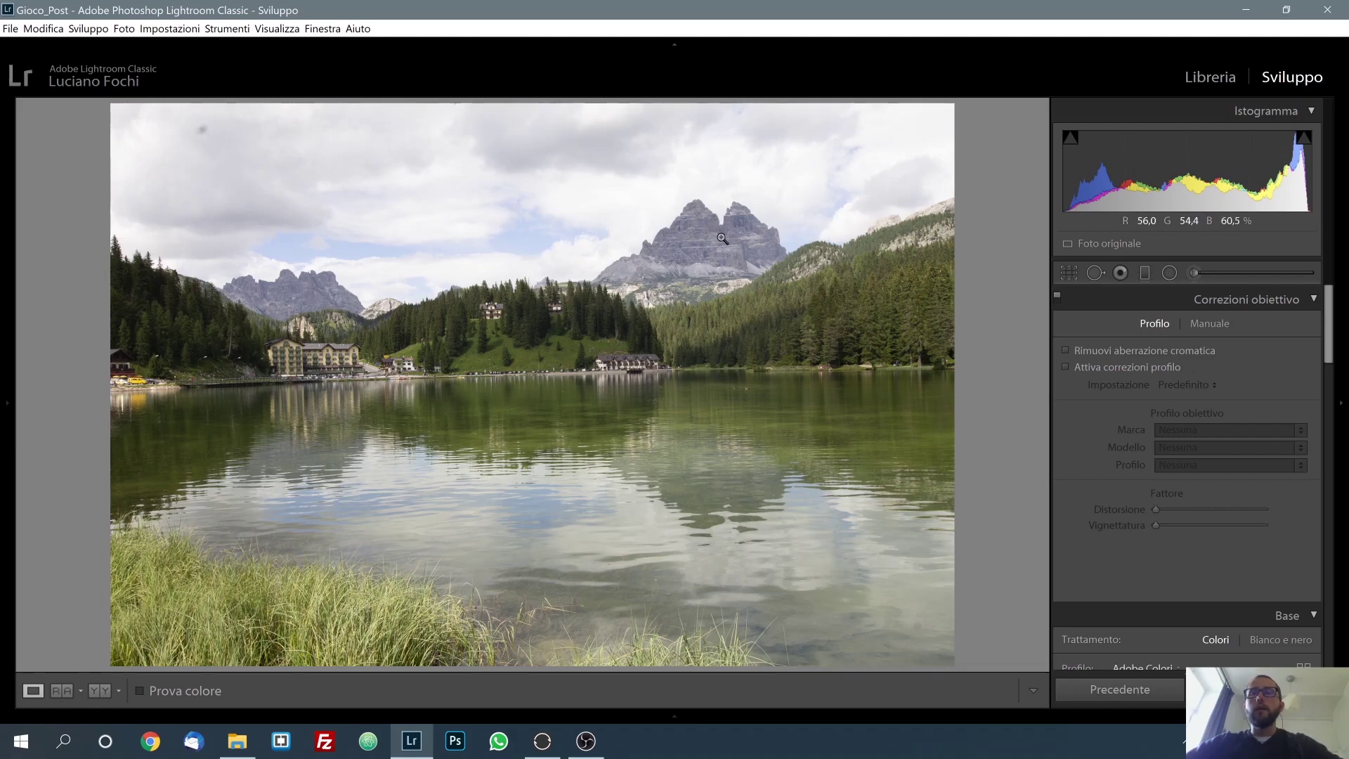
# Enable profile corrections with the Sigma 10-20mm profile, then collapse Correzioni obiettivo.
pyautogui.click(1066, 367)
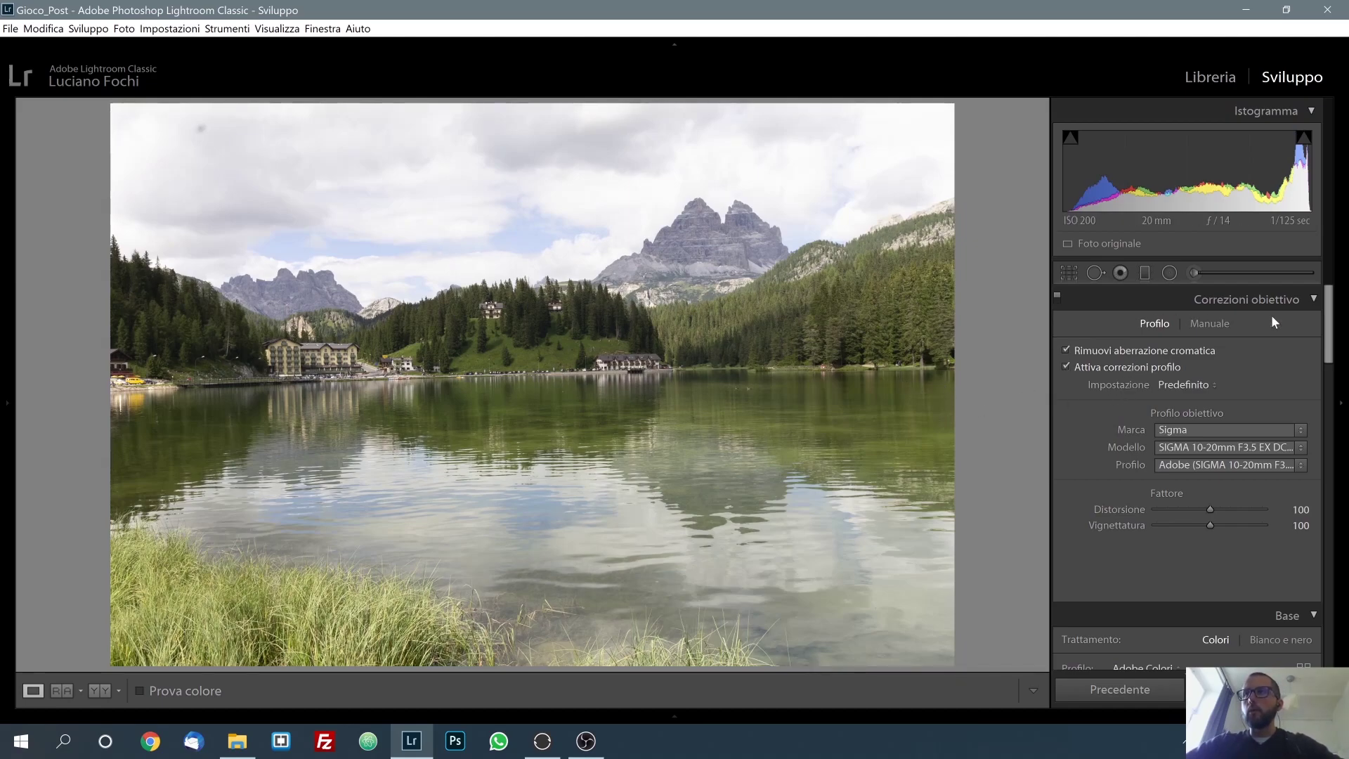
pyautogui.click(1314, 300)
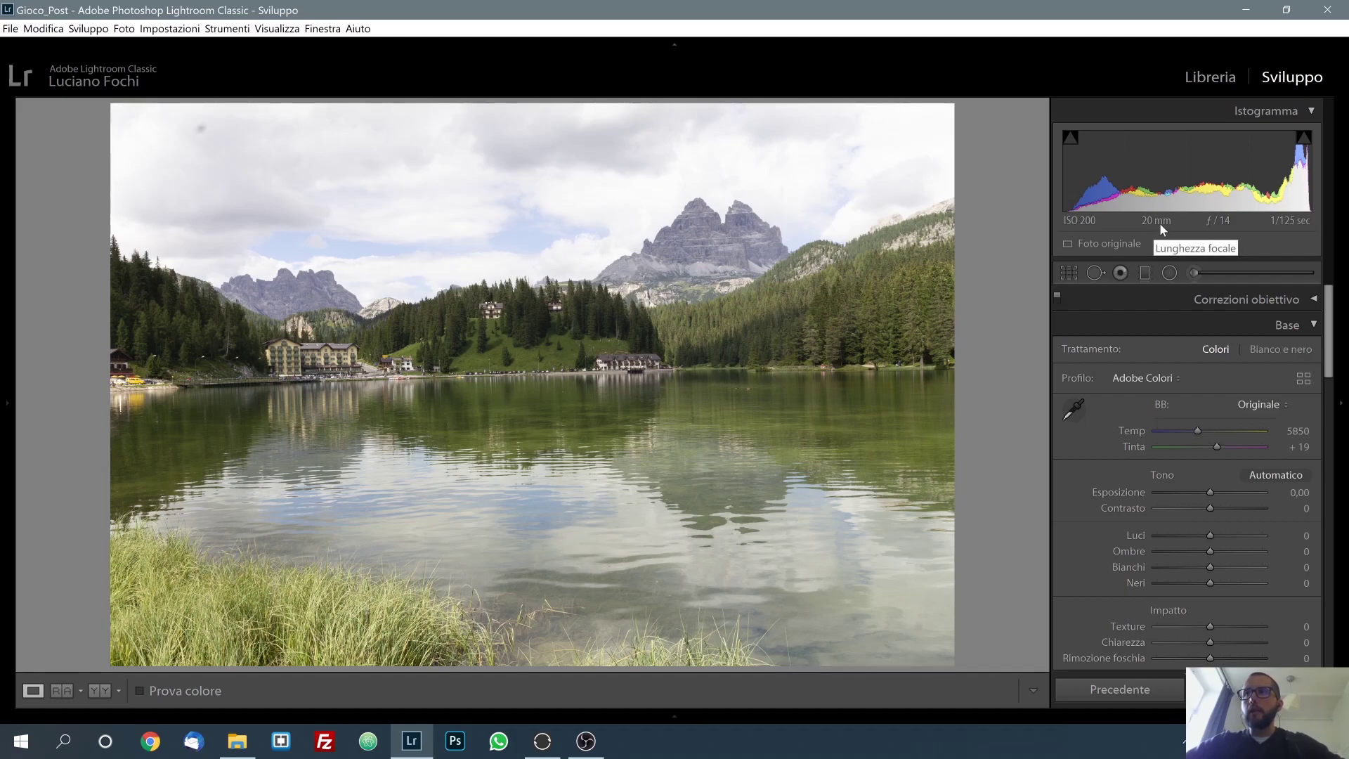
pyautogui.click(1309, 298)
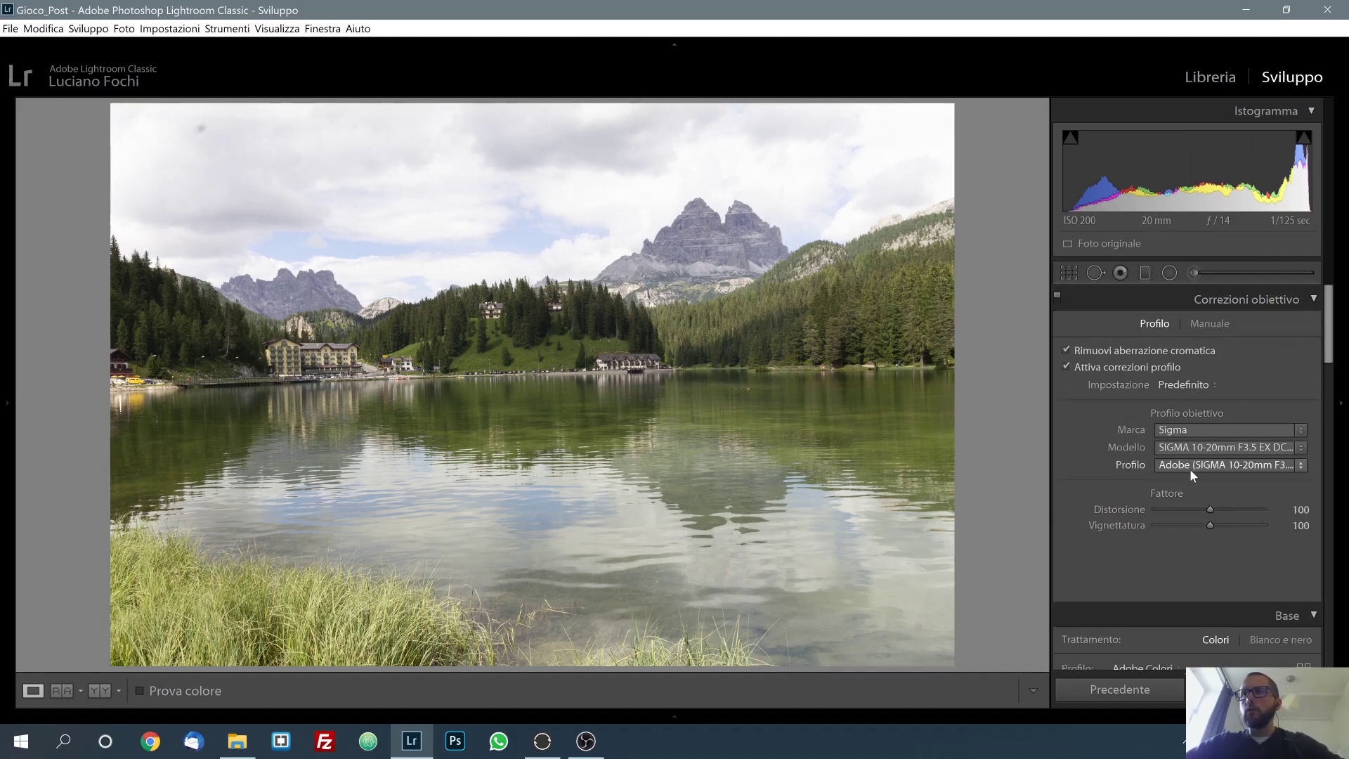
pyautogui.click(1312, 299)
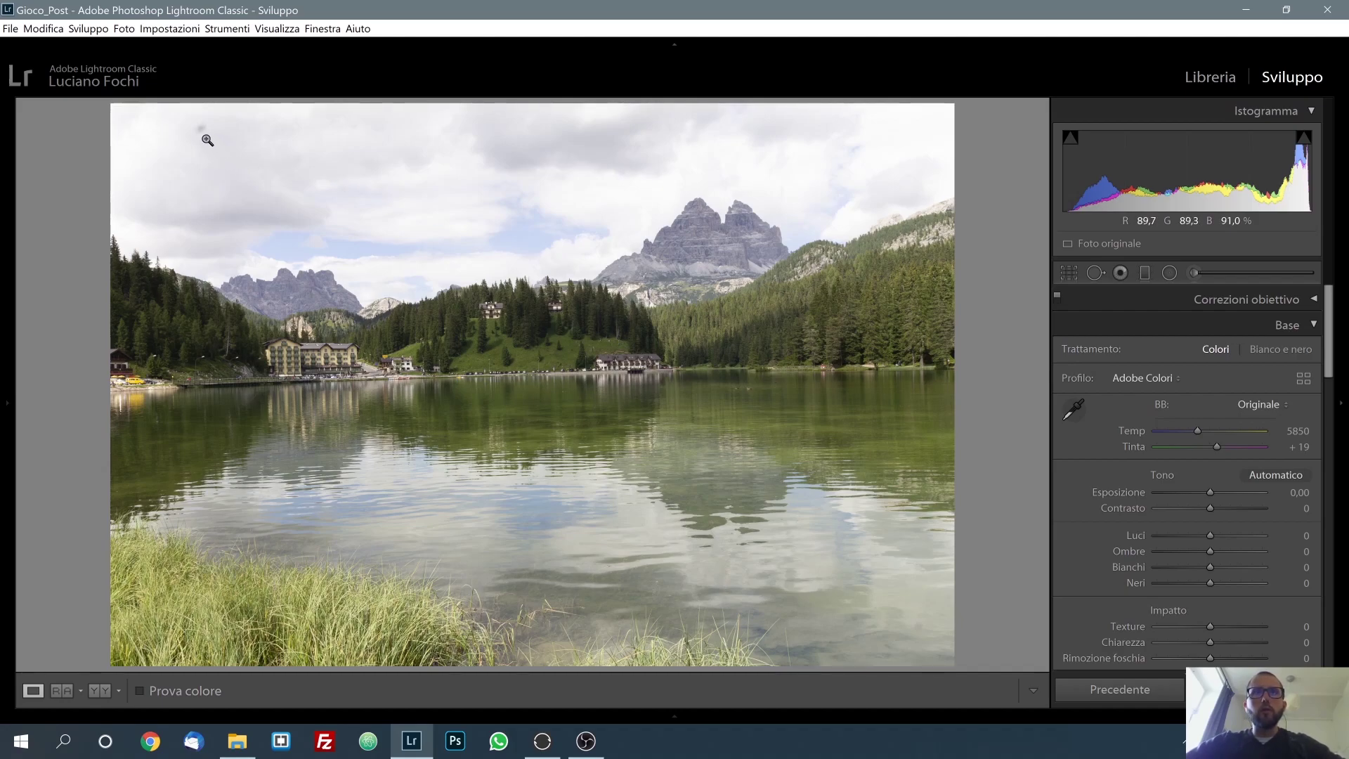
# Straighten the lake photo along the shoreline with the Angolo tool.
pyautogui.click(1069, 272)
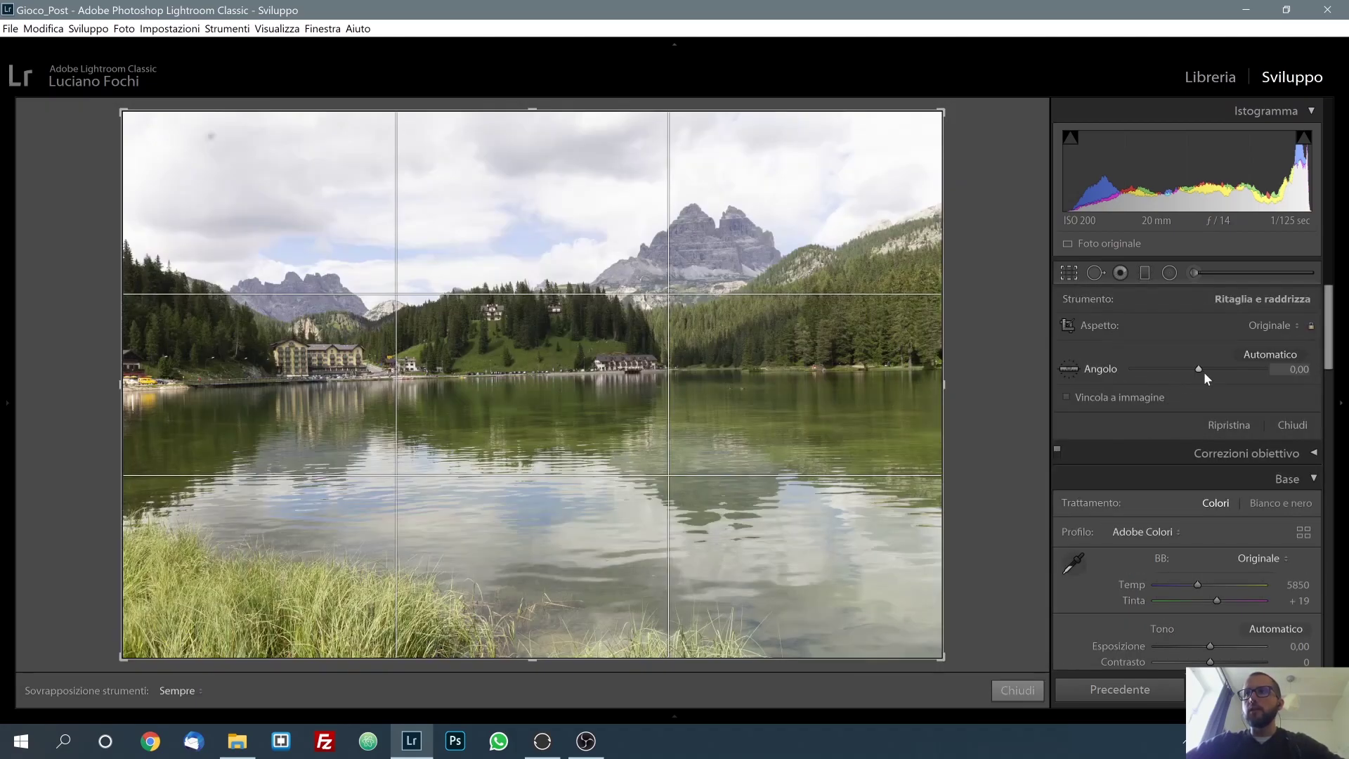
pyautogui.click(1069, 370)
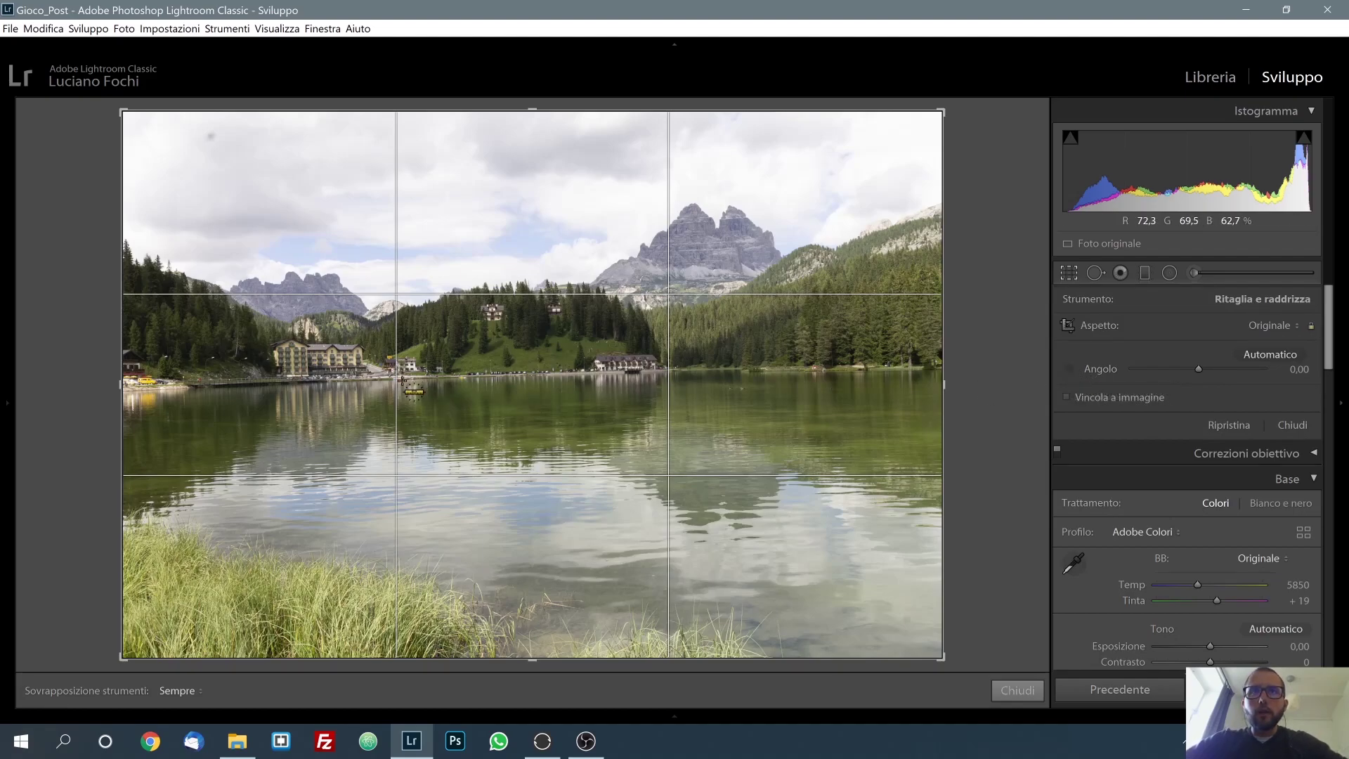
pyautogui.moveTo(404, 380); pyautogui.dragTo(669, 371)
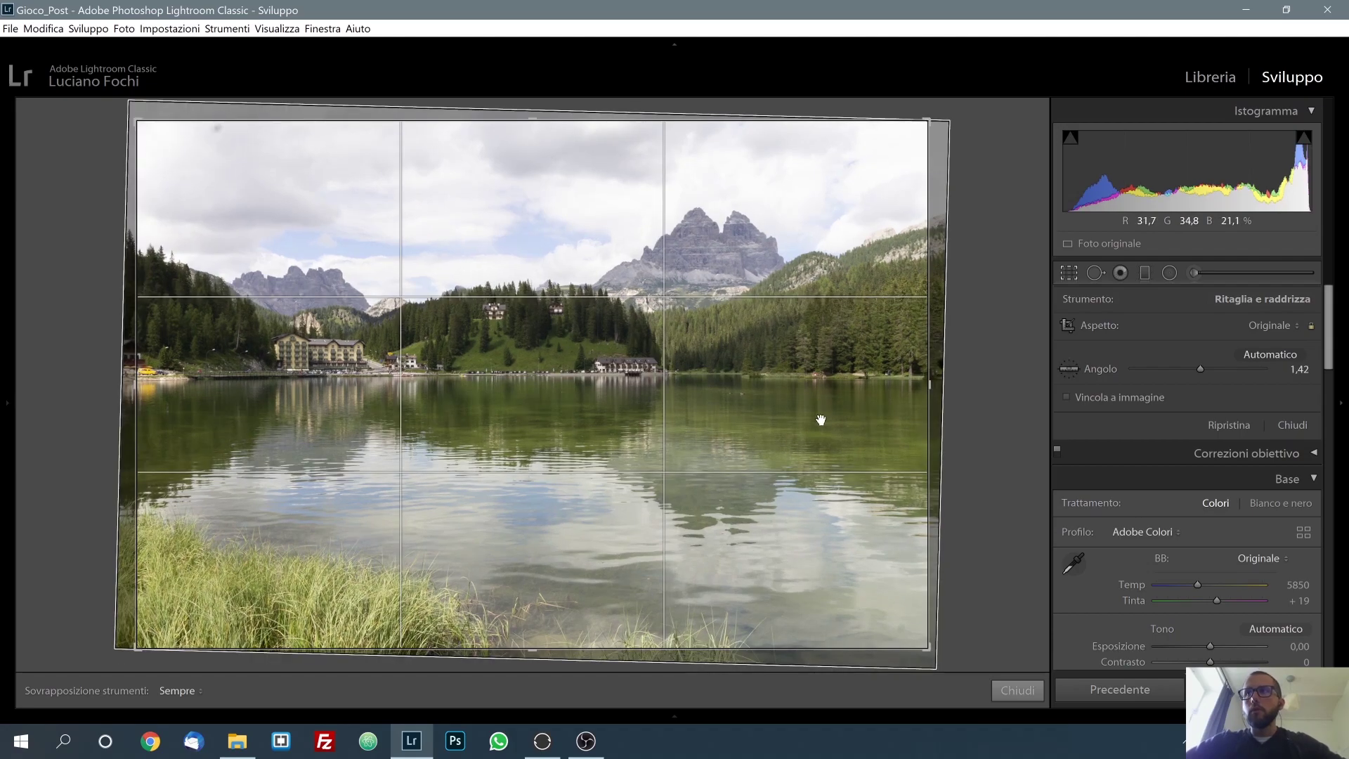
pyautogui.click(1033, 691)
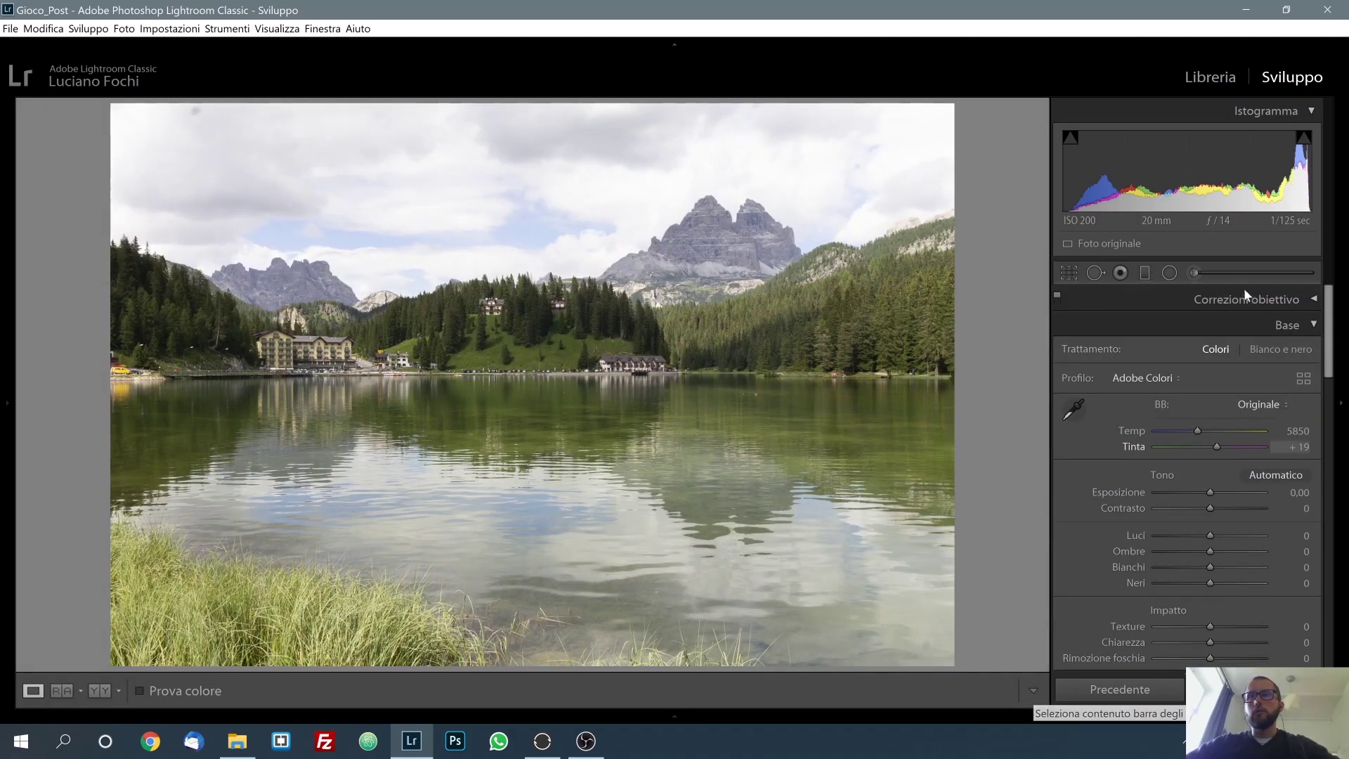
# Tighten and reposition the crop frame, committing it at a 1,12 angle.
pyautogui.click(1067, 274)
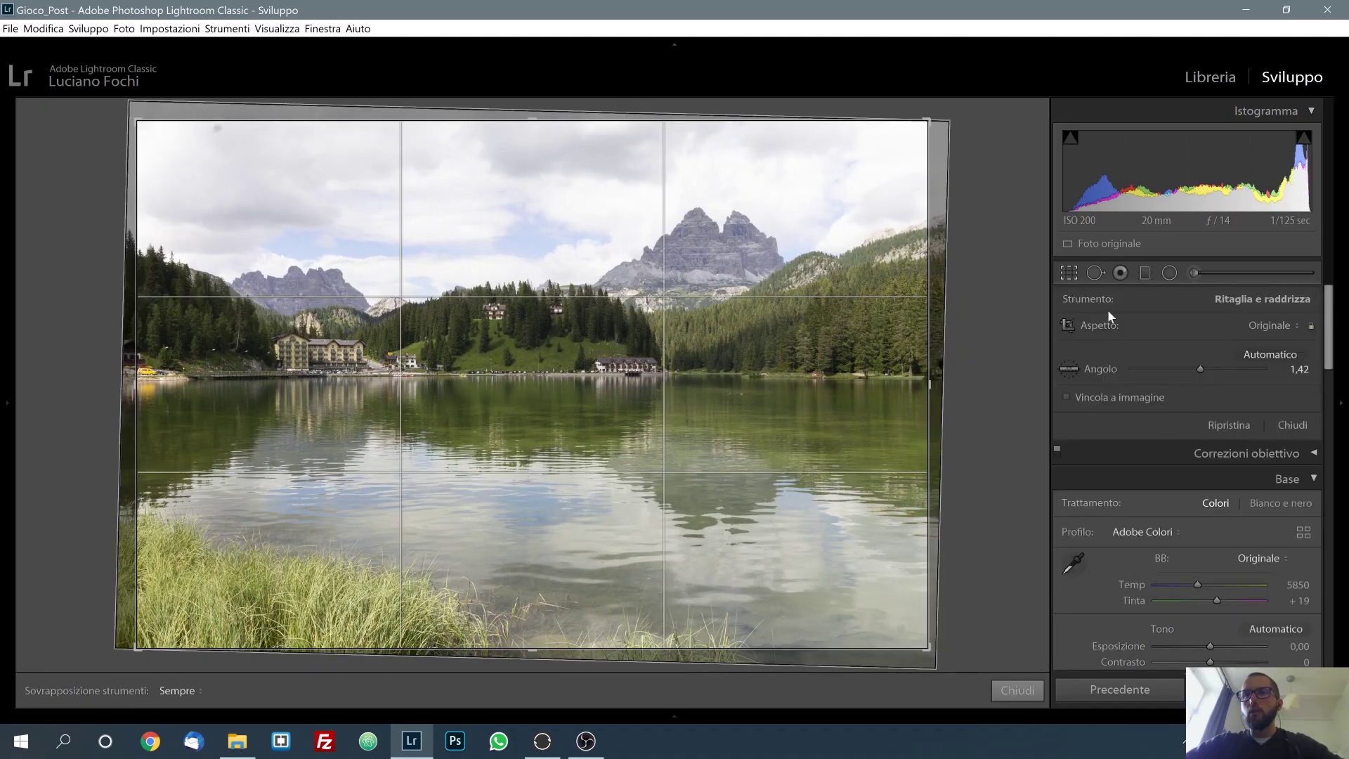
pyautogui.moveTo(1208, 371); pyautogui.dragTo(1199, 393)
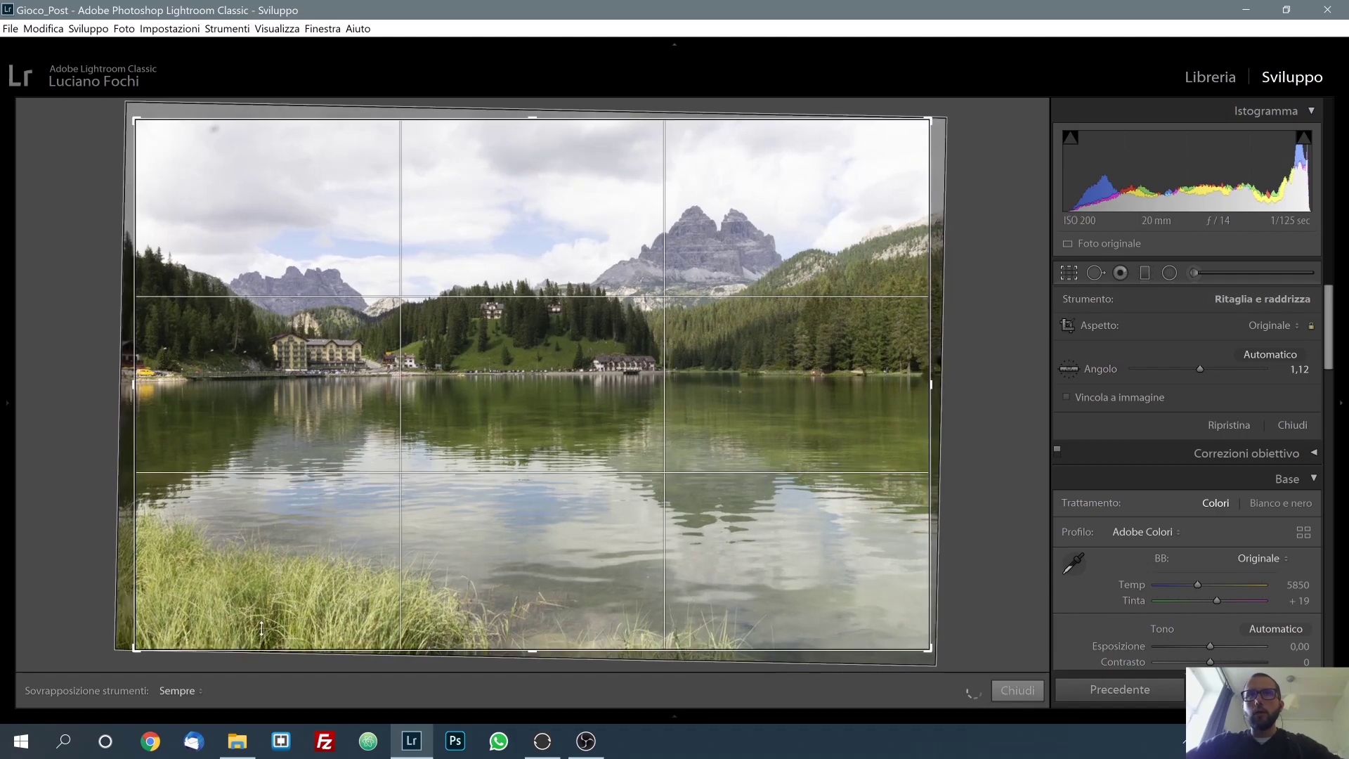
pyautogui.click(1011, 695)
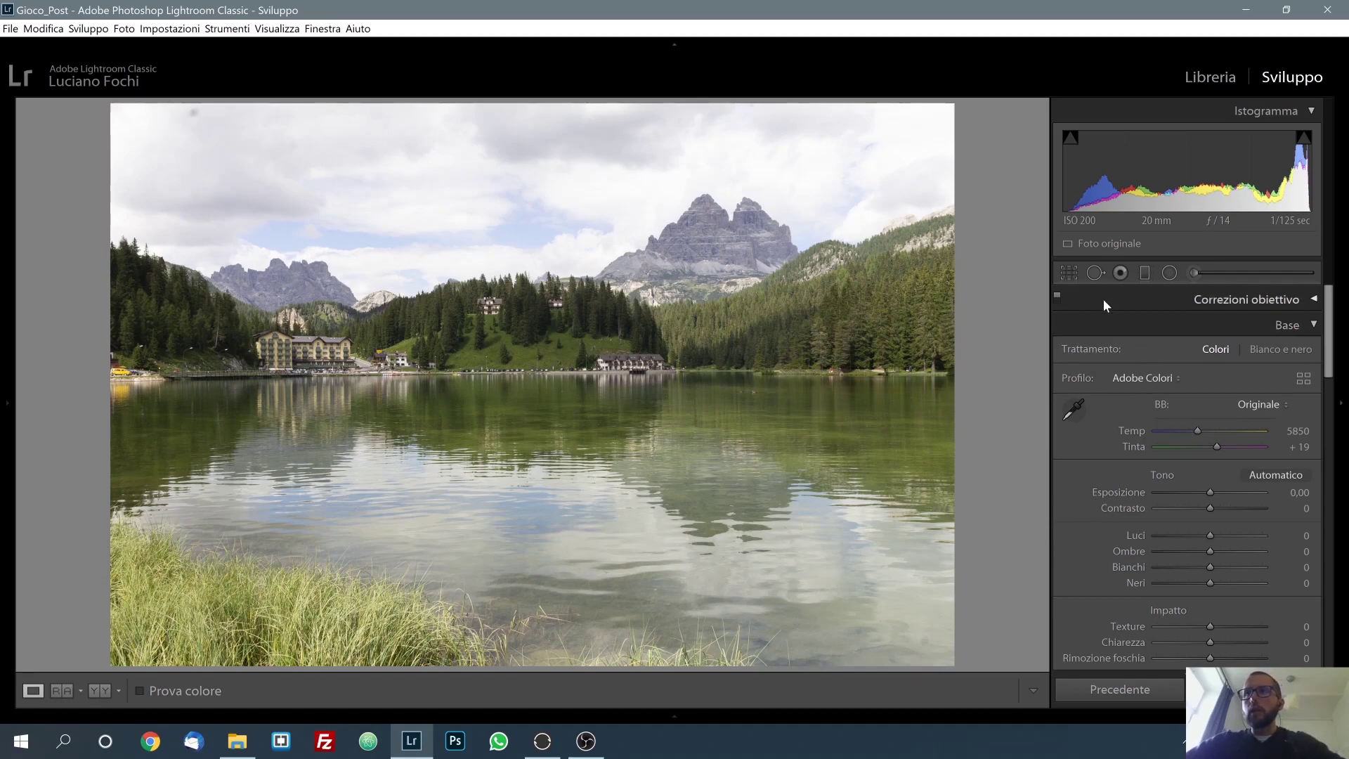
pyautogui.click(1069, 276)
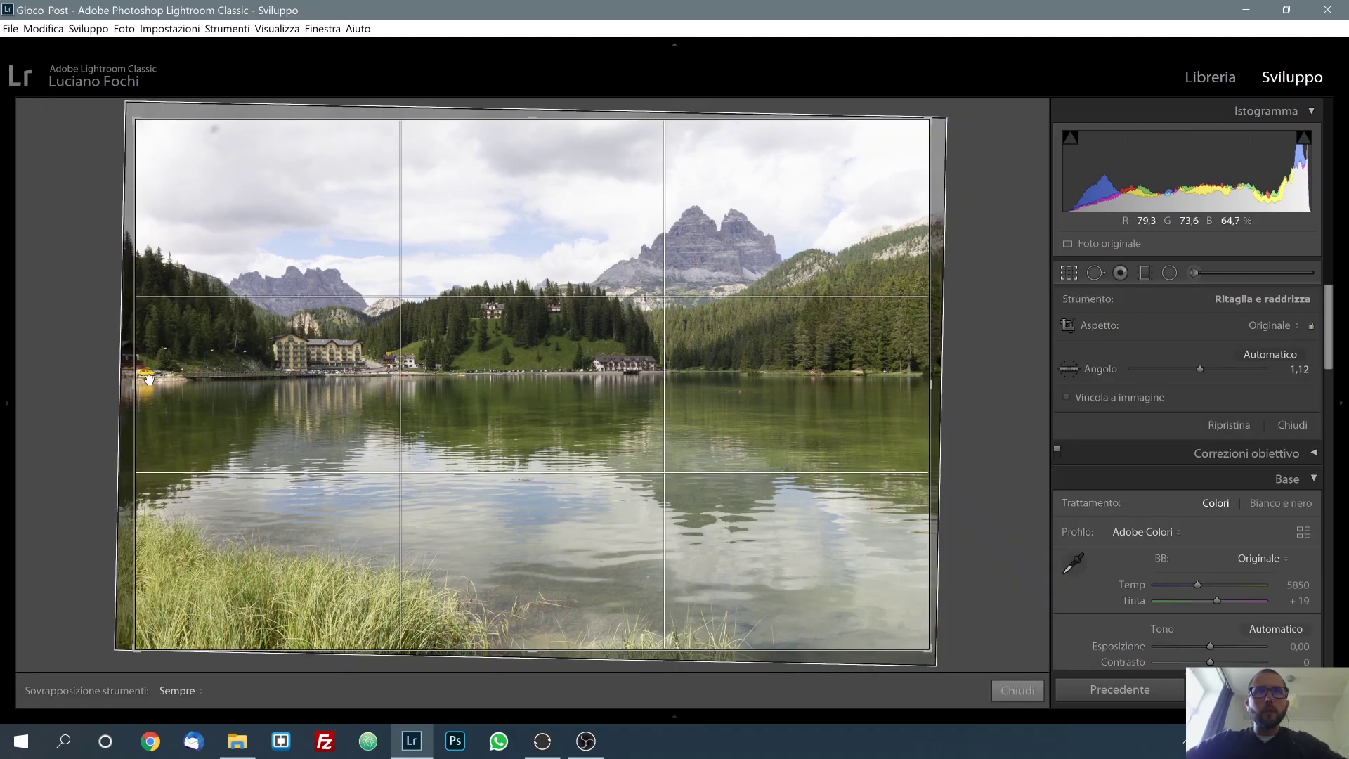
pyautogui.moveTo(421, 454); pyautogui.dragTo(416, 463)
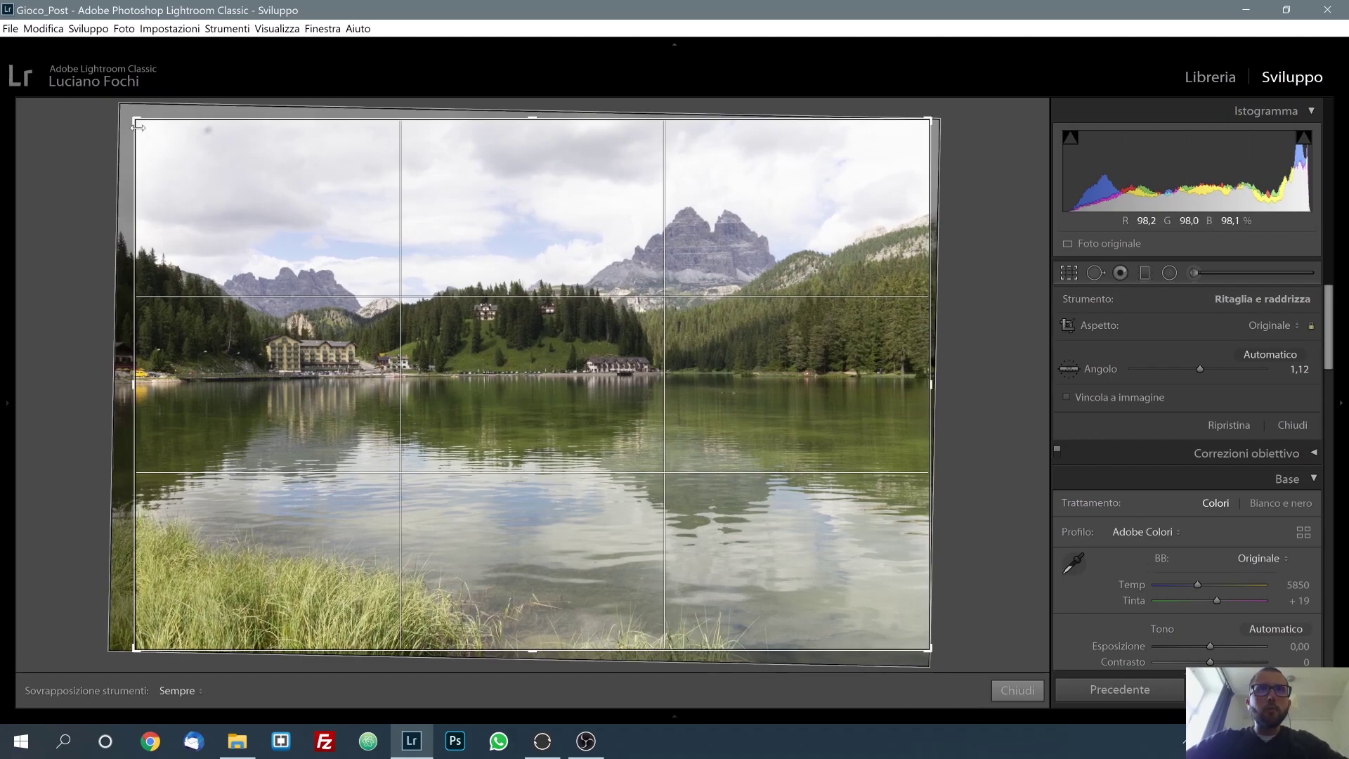
pyautogui.moveTo(143, 121); pyautogui.dragTo(140, 127)
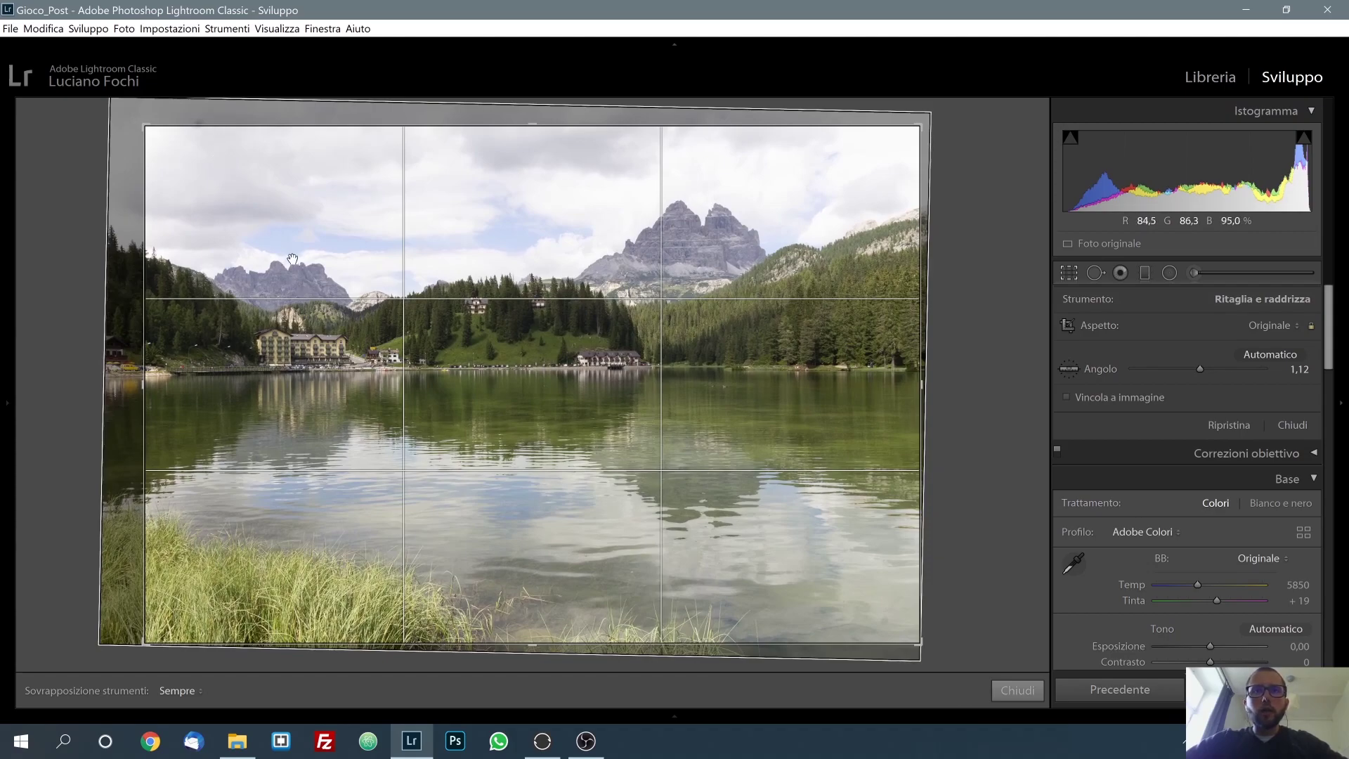
pyautogui.moveTo(294, 262)
pyautogui.mouseDown()
pyautogui.moveTo(288, 277)
pyautogui.moveTo(274, 260)
pyautogui.mouseUp()
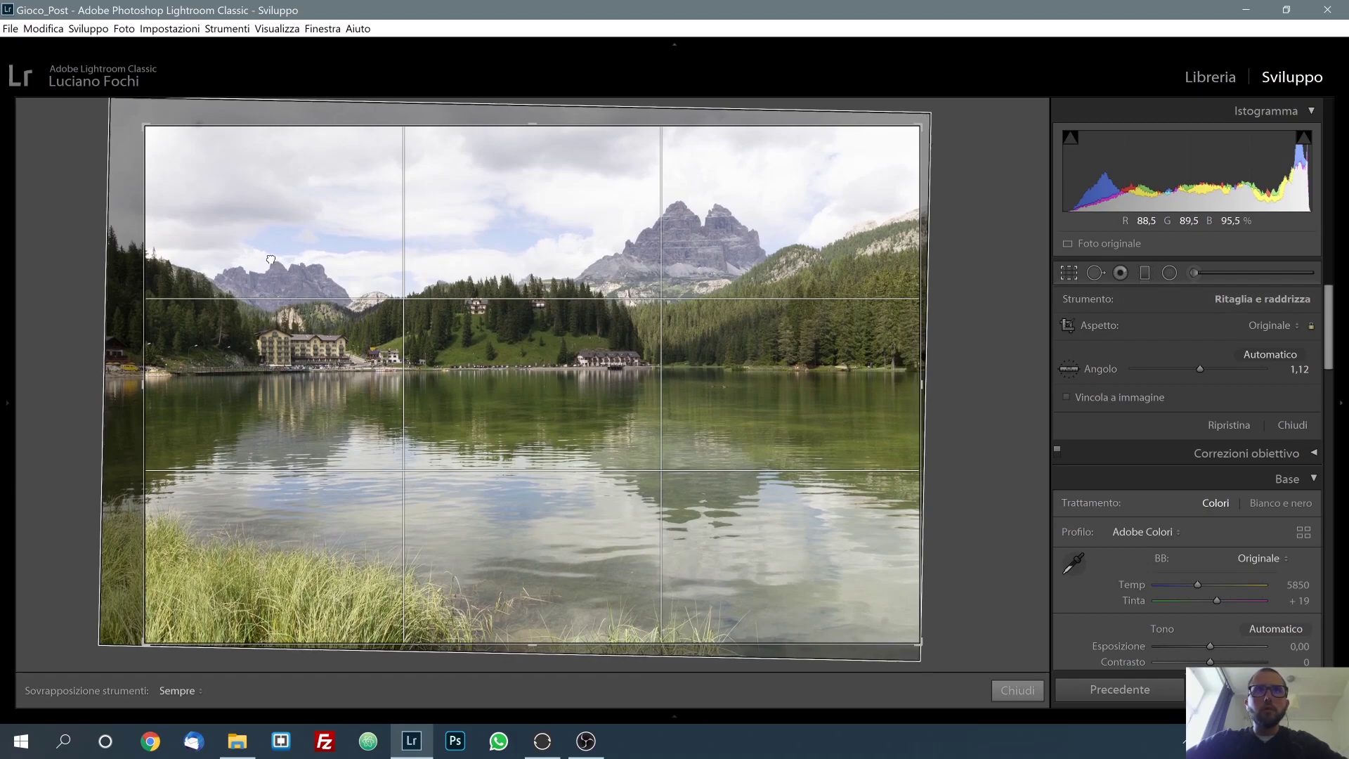
pyautogui.moveTo(270, 260); pyautogui.dragTo(271, 264)
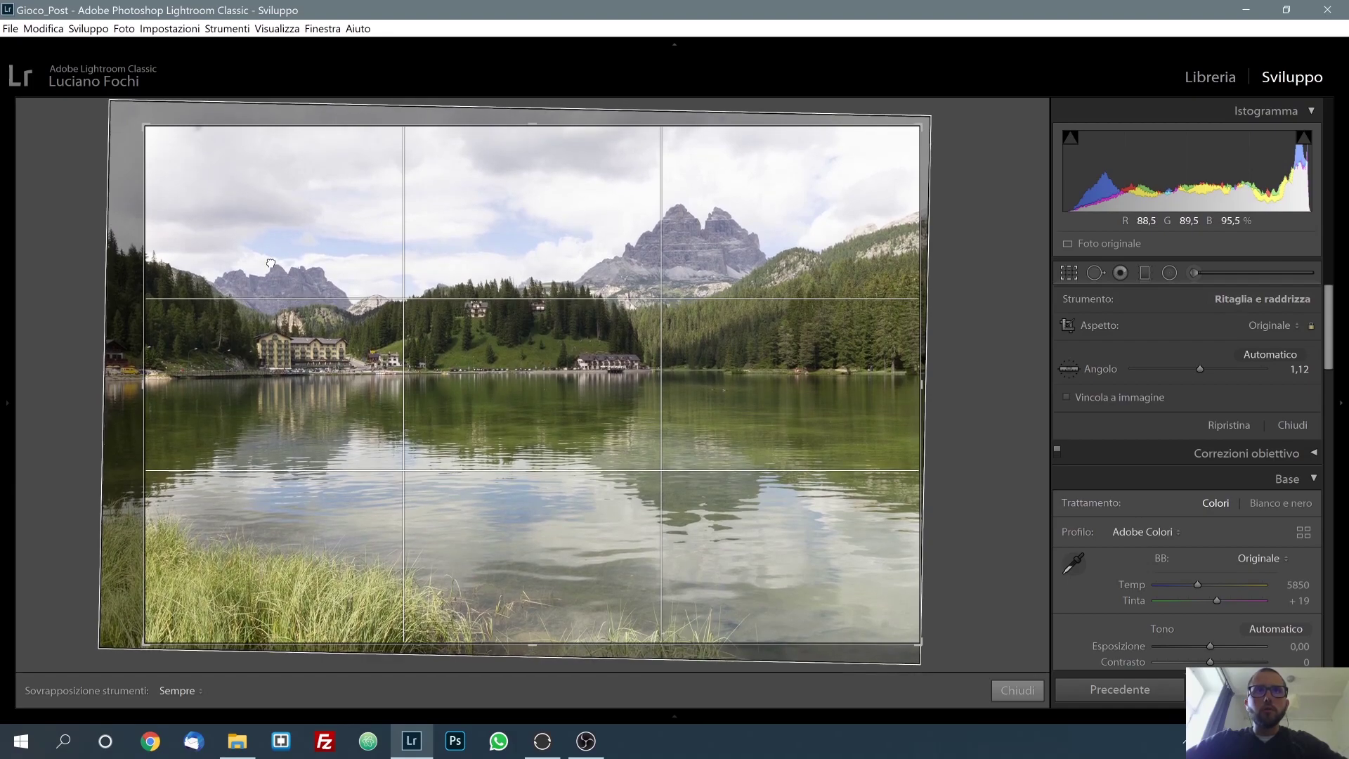
pyautogui.click(1017, 693)
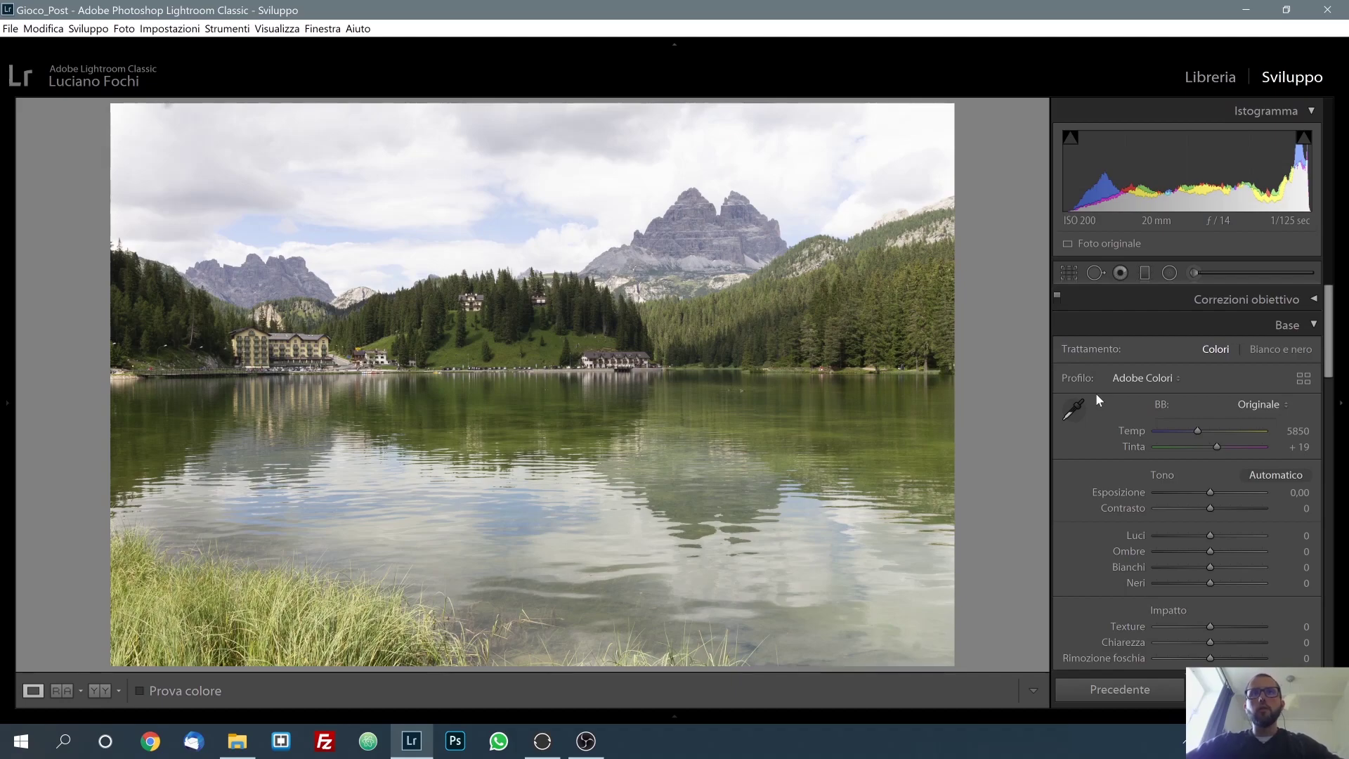
# Heal the dark dust spot in the upper-left sky with Spot Removal in Correggi mode.
pyautogui.click(1098, 274)
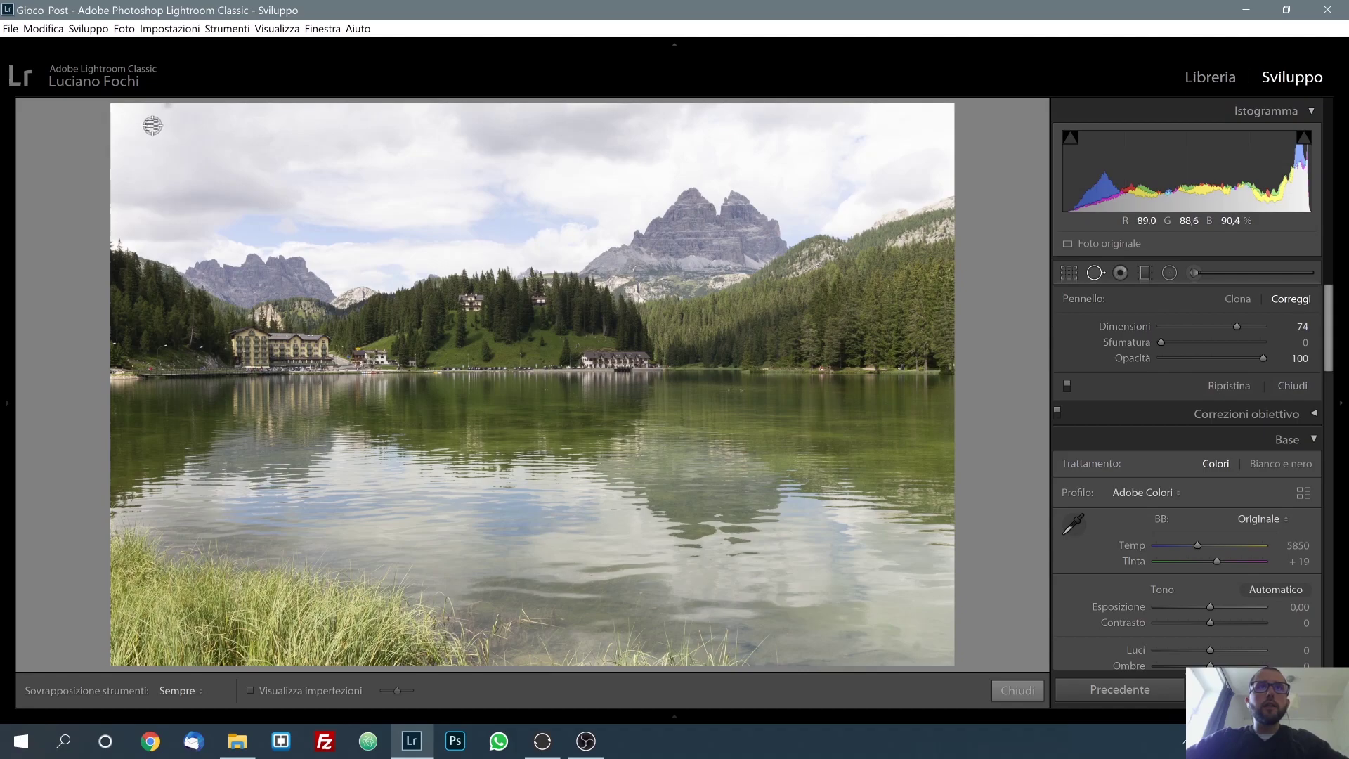
pyautogui.scroll(1, 165, 153)
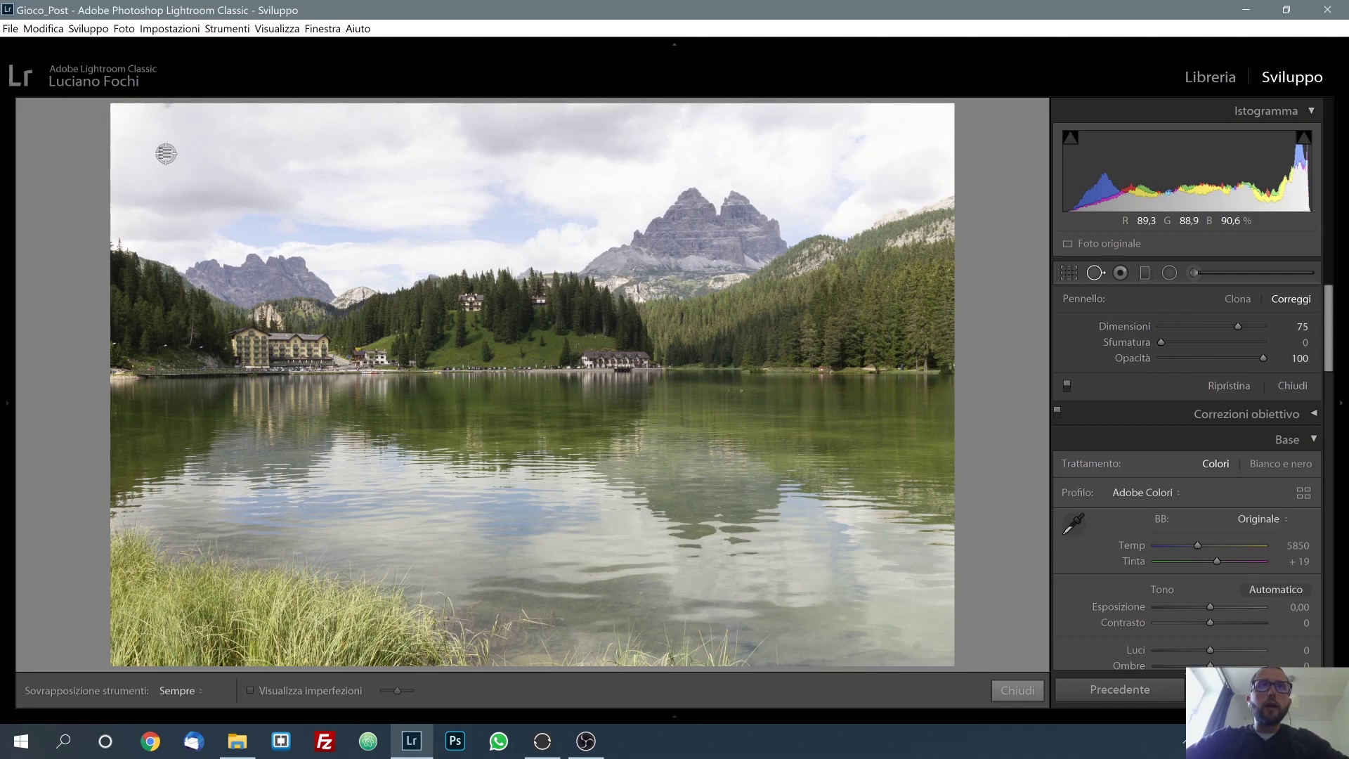
pyautogui.click(165, 107)
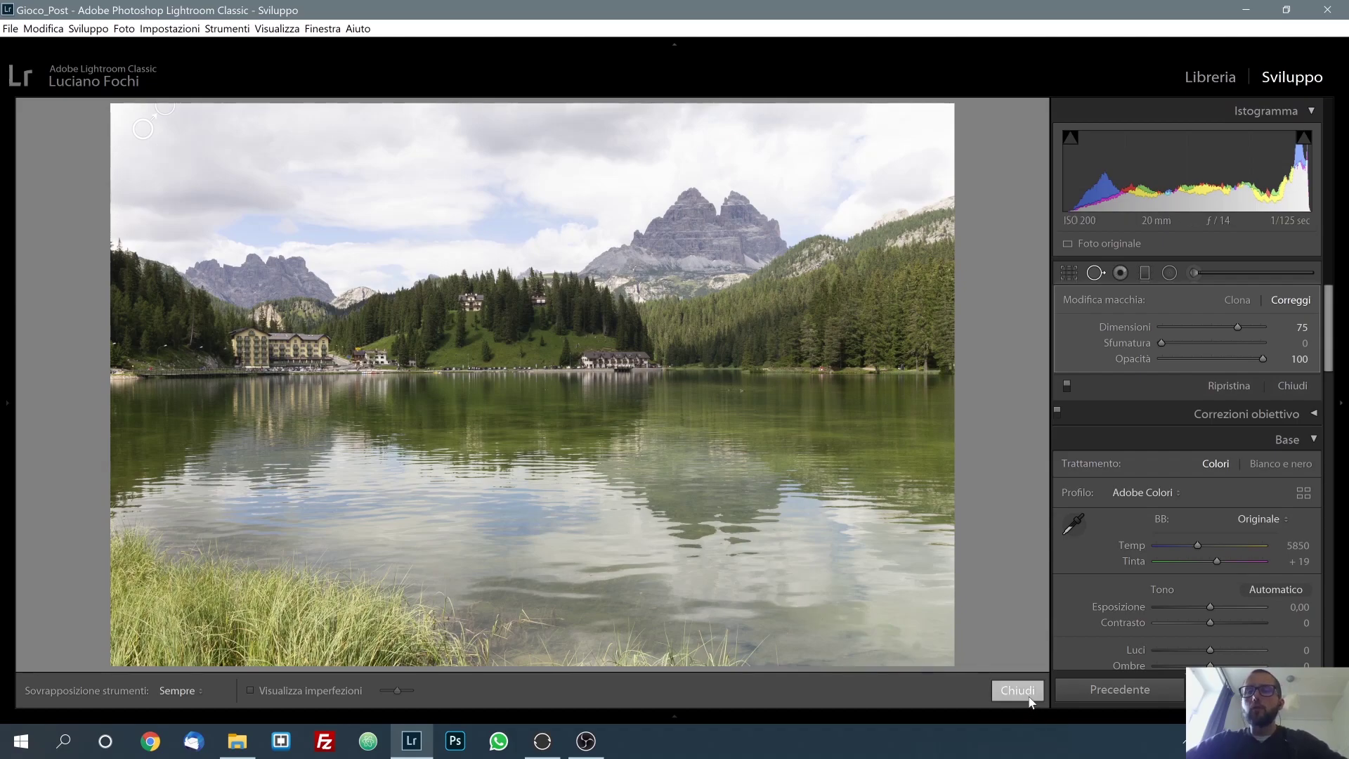
pyautogui.click(1017, 691)
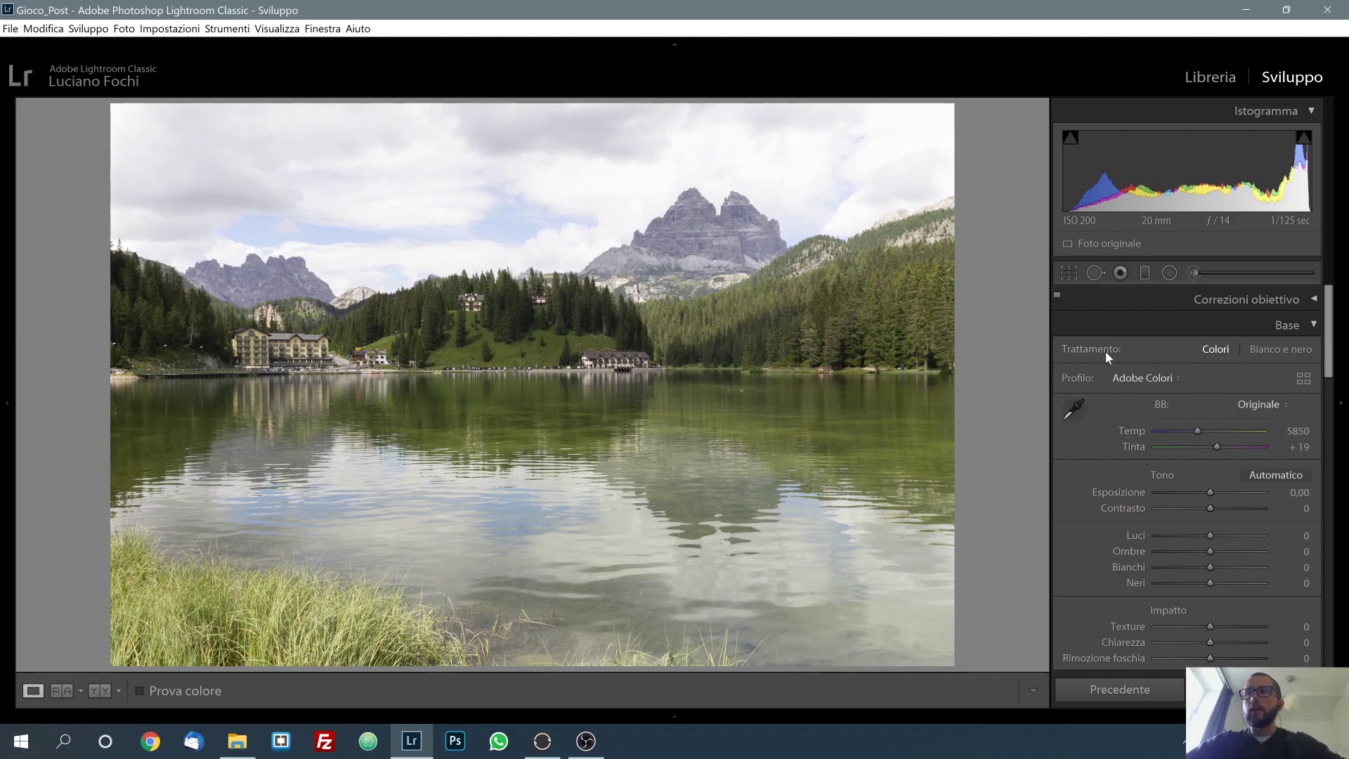
# Preview Bianco e nero, return to Colori, and show the Profilo list.
pyautogui.click(1297, 354)
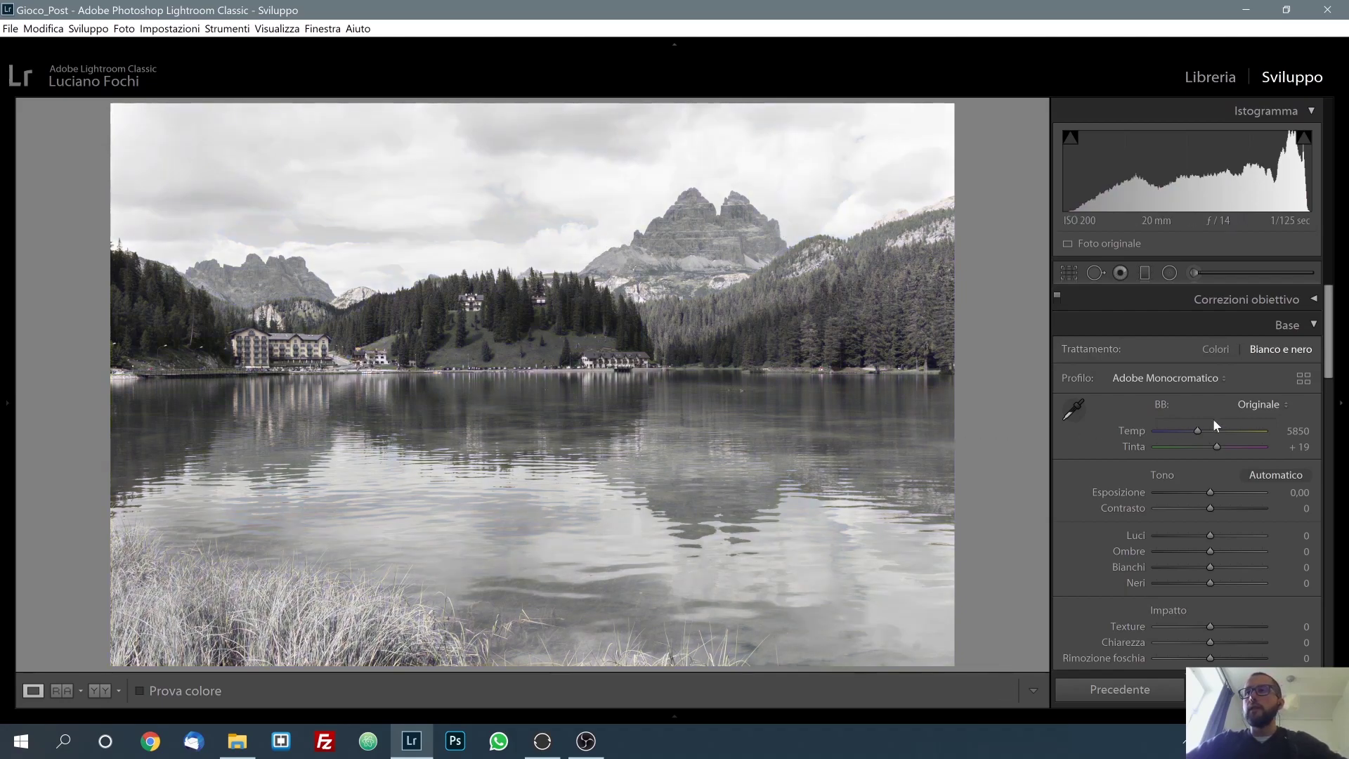
pyautogui.click(1220, 351)
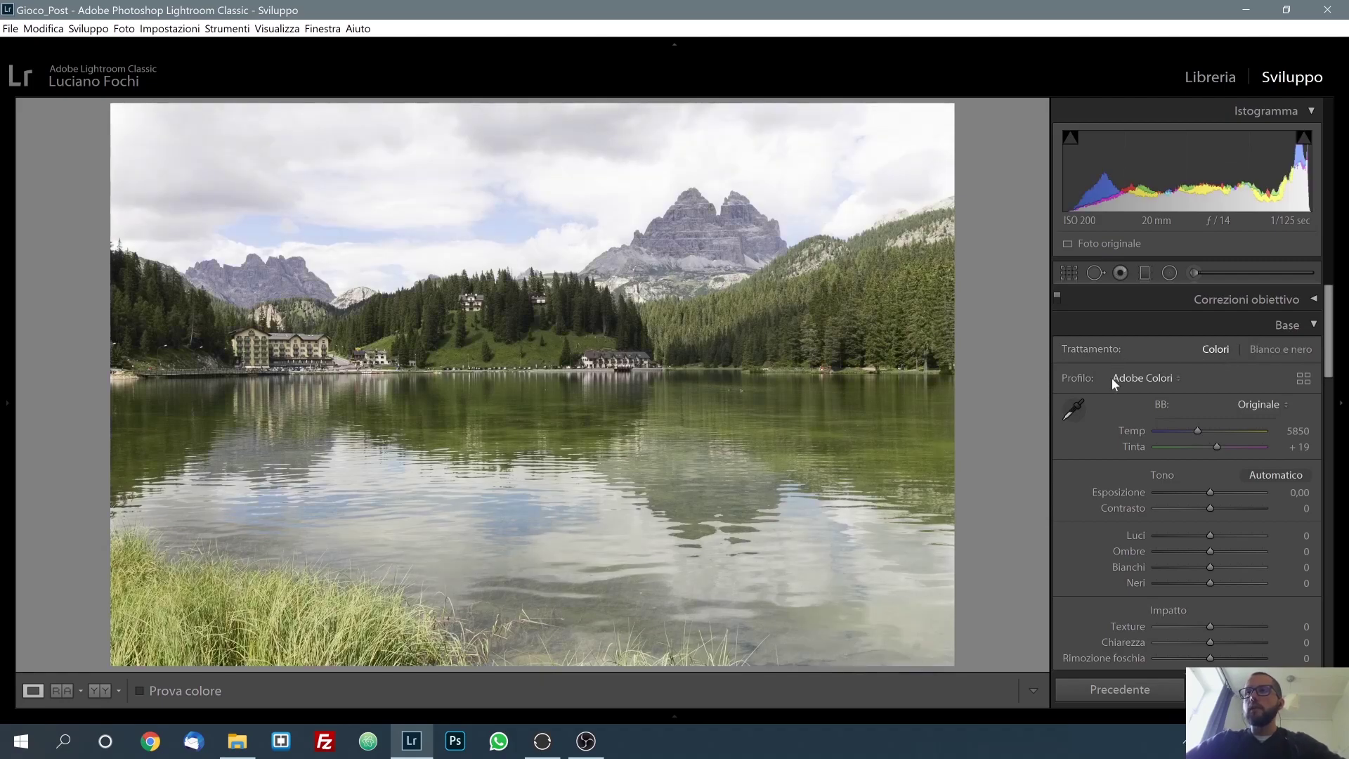
pyautogui.click(1143, 381)
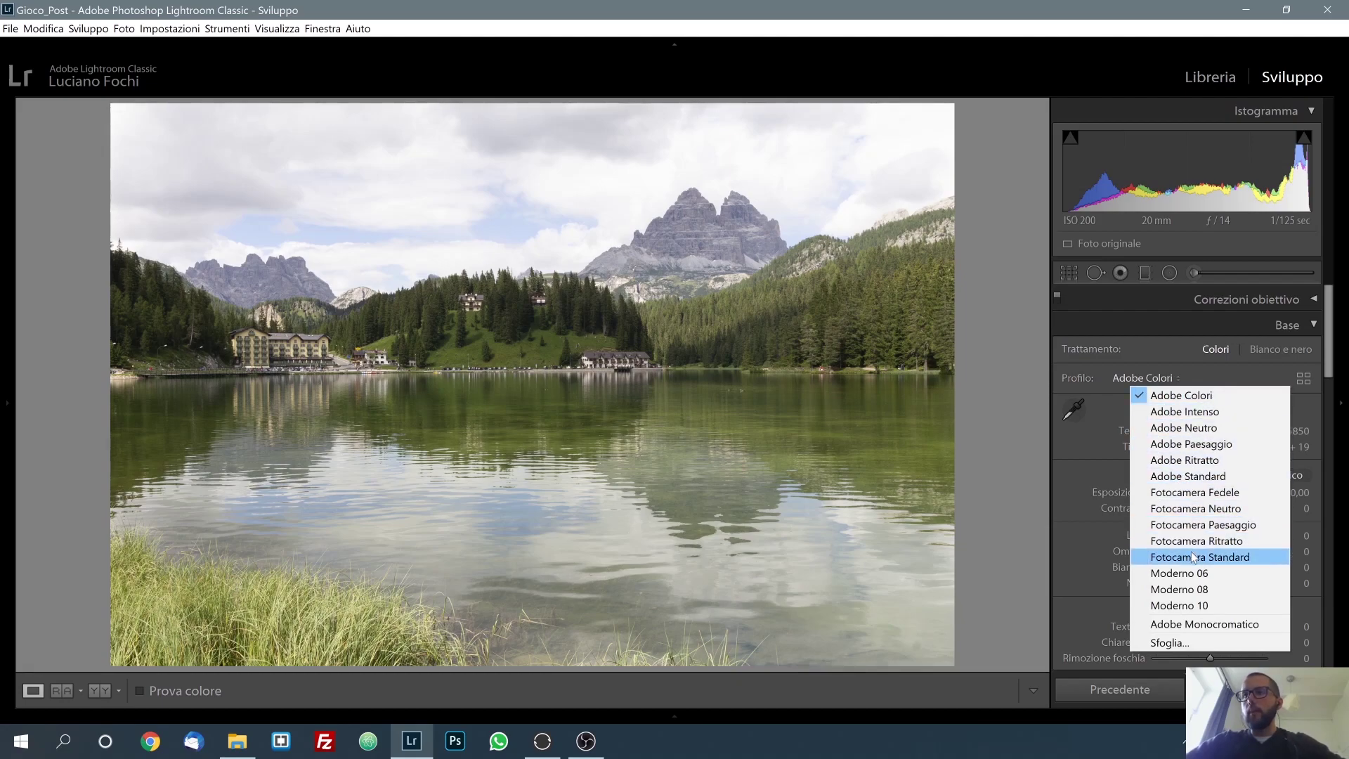
# Browse the full profile browser briefly and close it.
pyautogui.click(1196, 639)
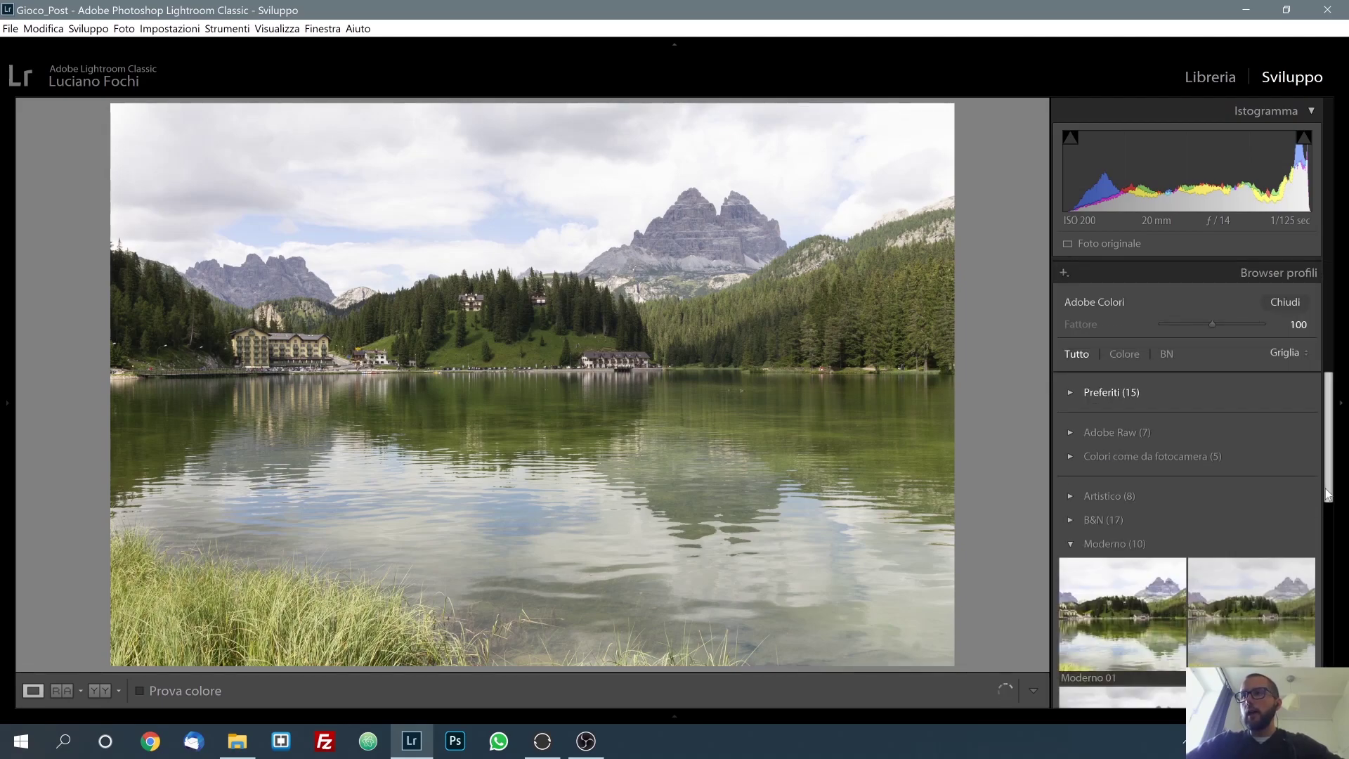
pyautogui.scroll(-2, 1327, 485)
pyautogui.scroll(2, 1327, 475)
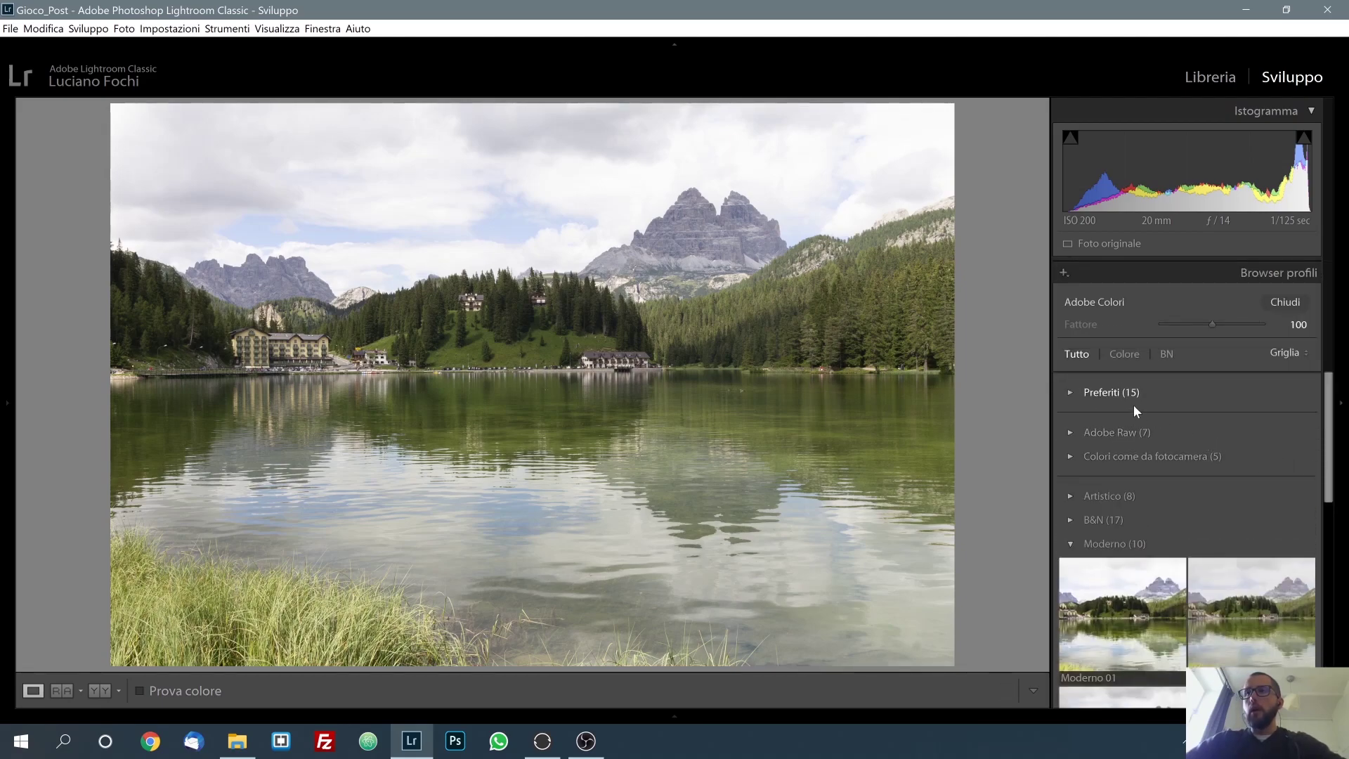
pyautogui.click(1269, 307)
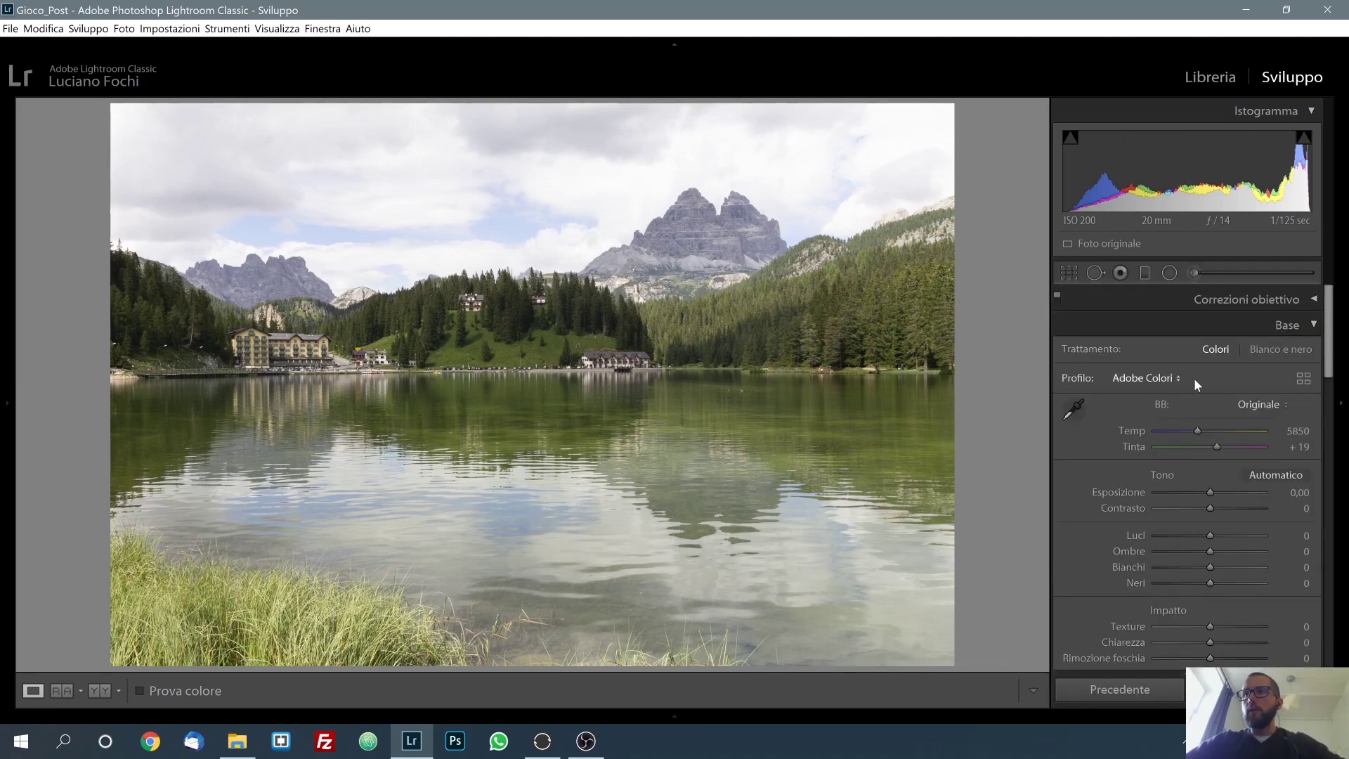
# Apply the Moderno 08 profile from Browser profili and lower its Fattore to 18.
pyautogui.click(1159, 378)
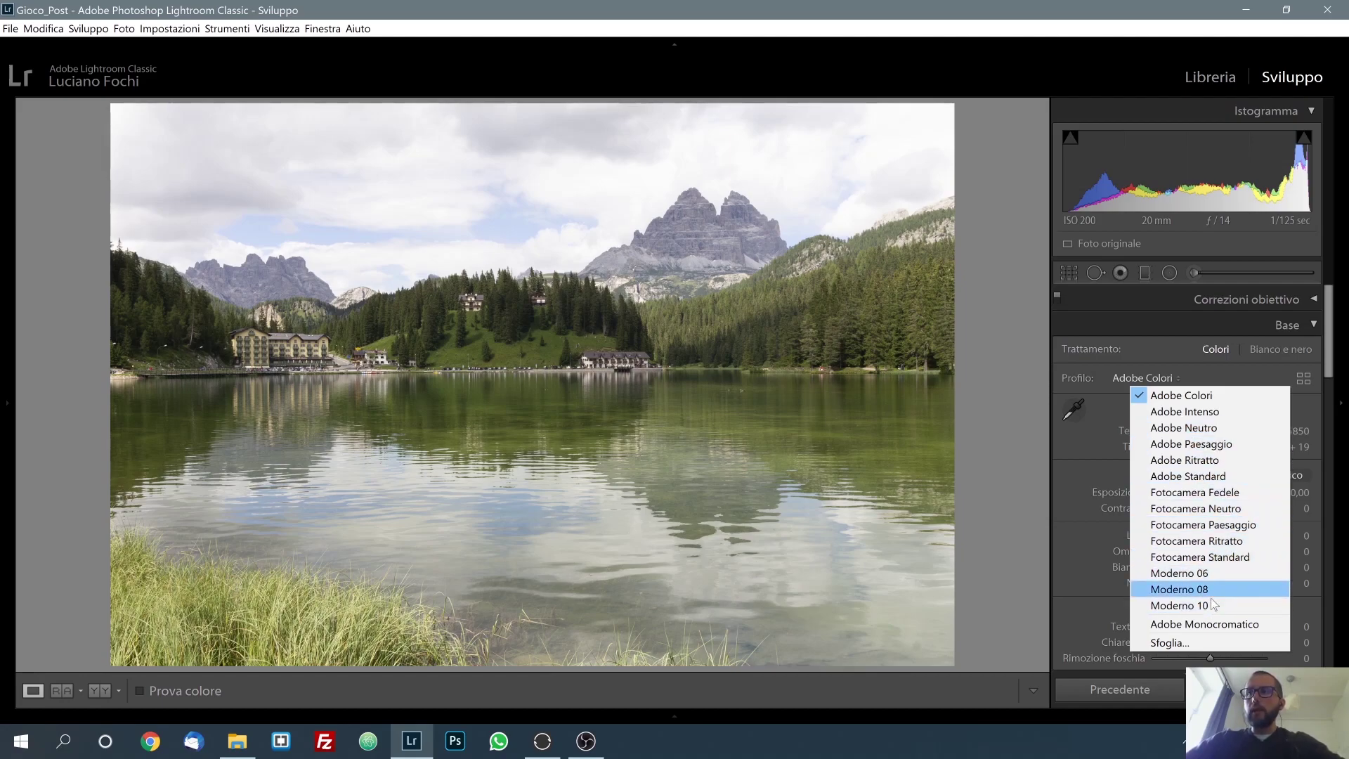
pyautogui.click(1204, 642)
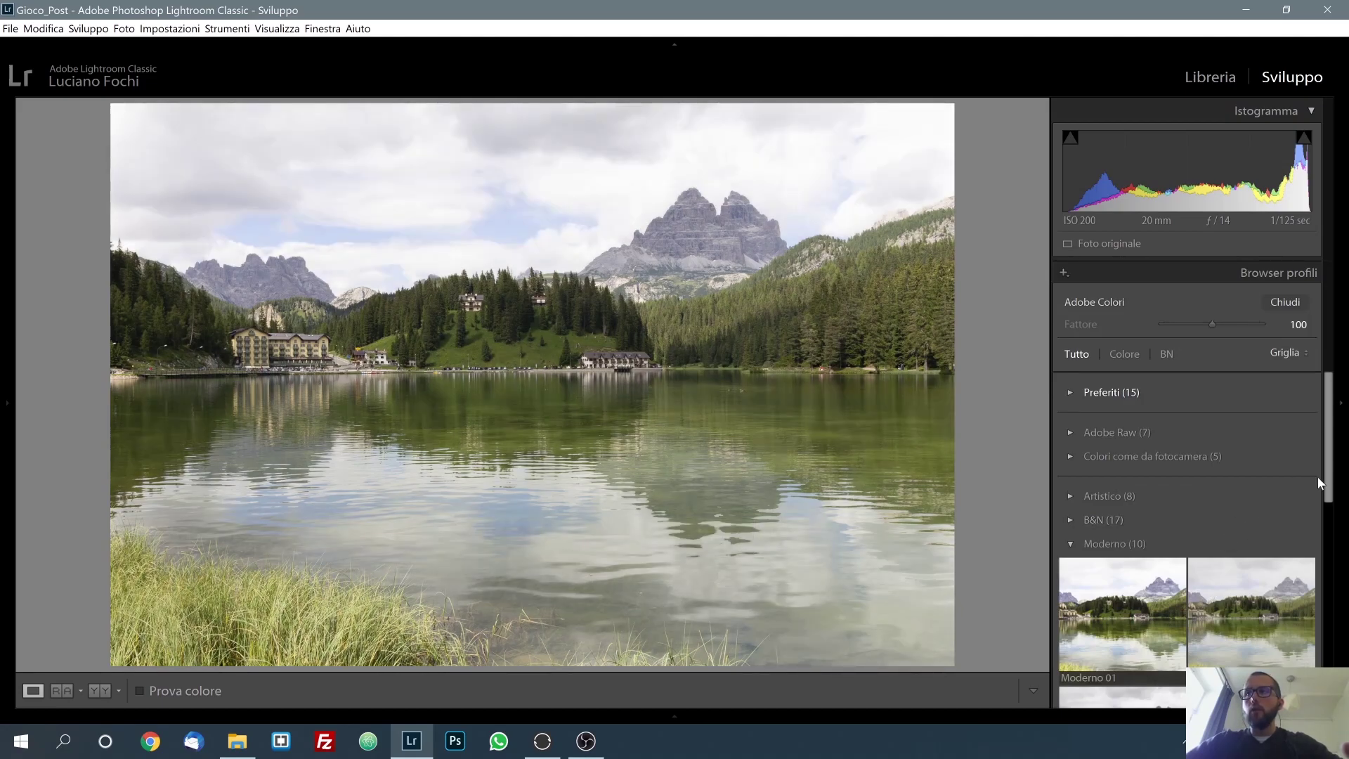
pyautogui.scroll(-1, 1328, 492)
pyautogui.moveTo(1328, 499); pyautogui.dragTo(1321, 658)
pyautogui.click(1281, 603)
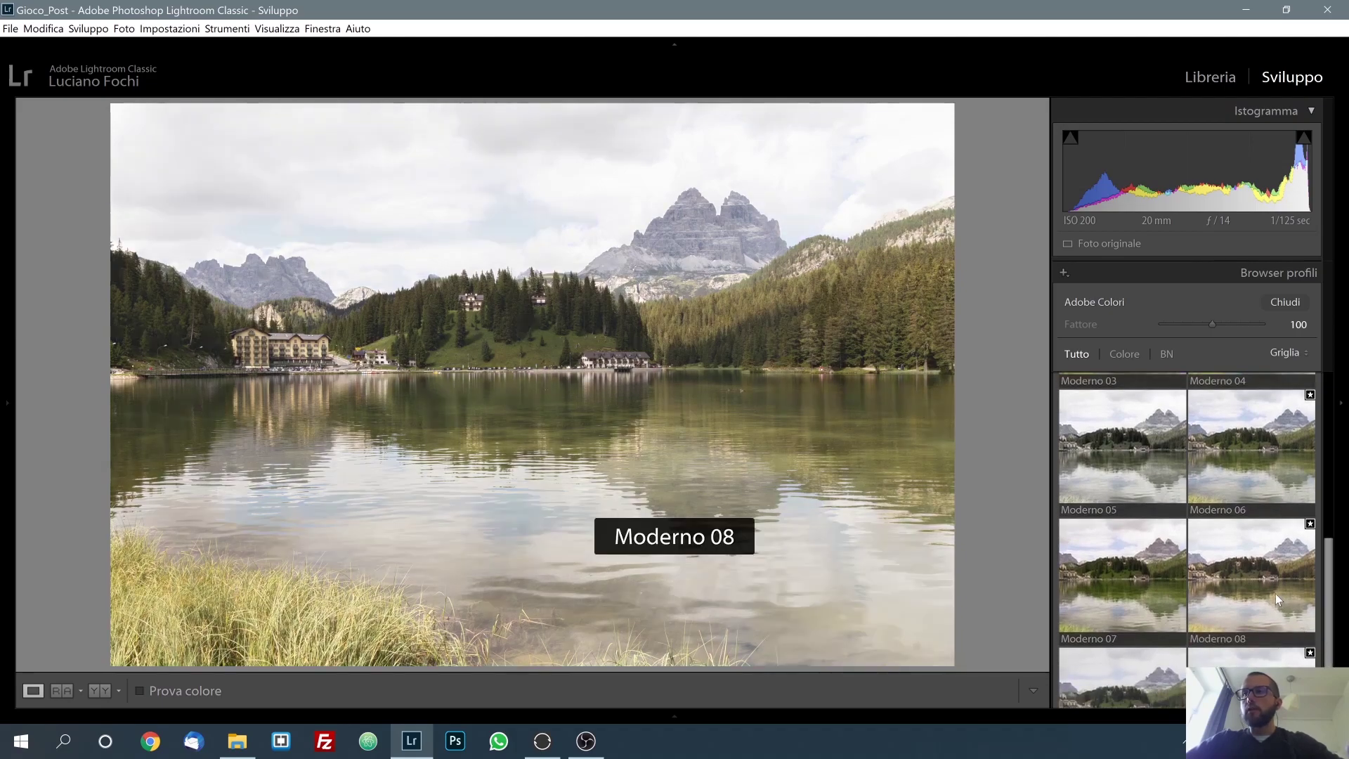
pyautogui.click(1275, 593)
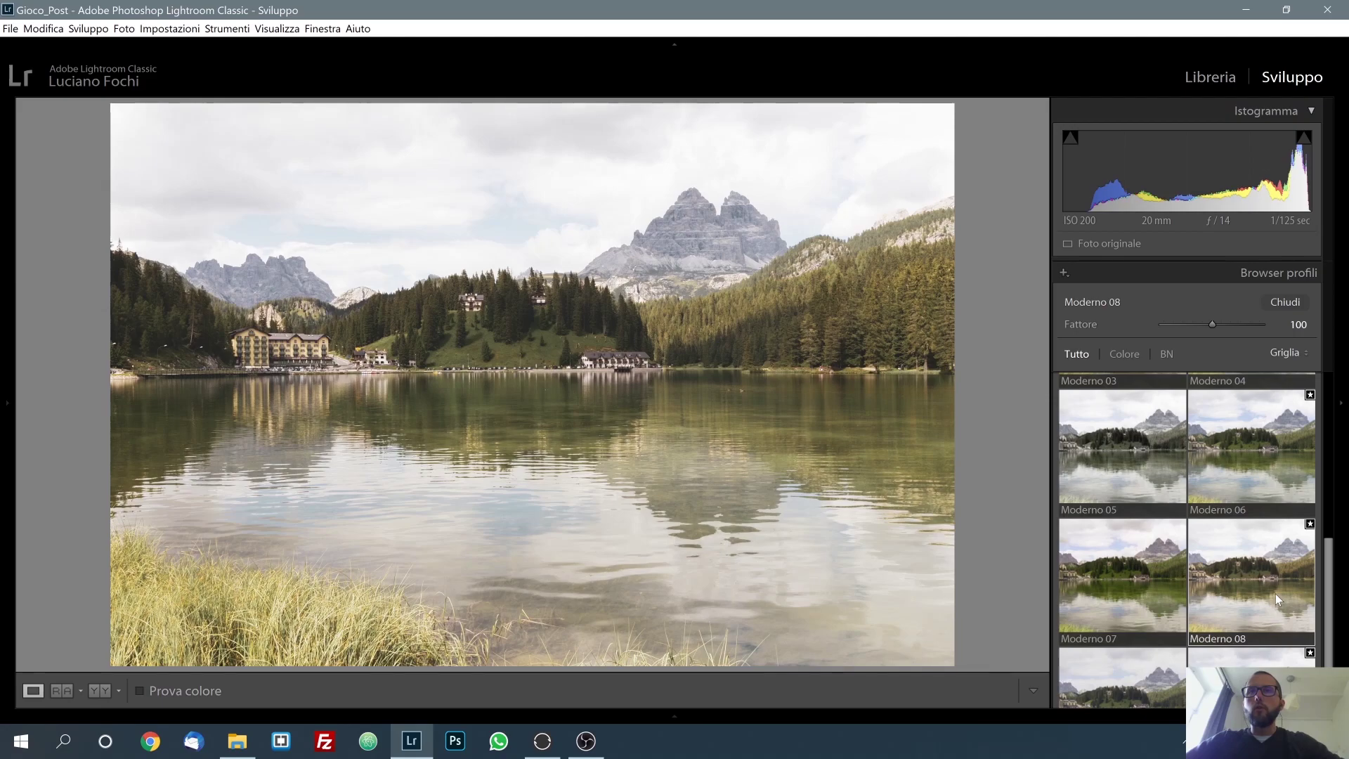
pyautogui.click(1266, 300)
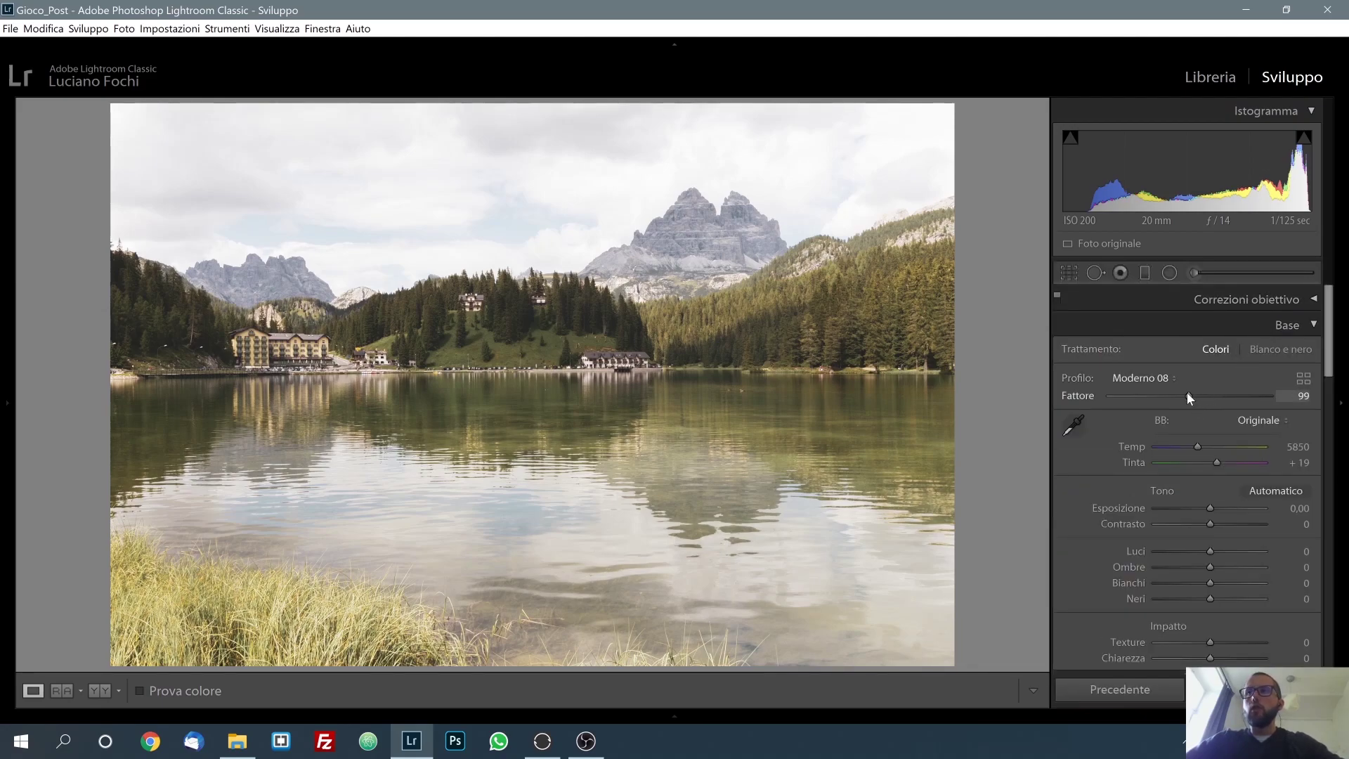
pyautogui.moveTo(1190, 396); pyautogui.dragTo(1124, 401)
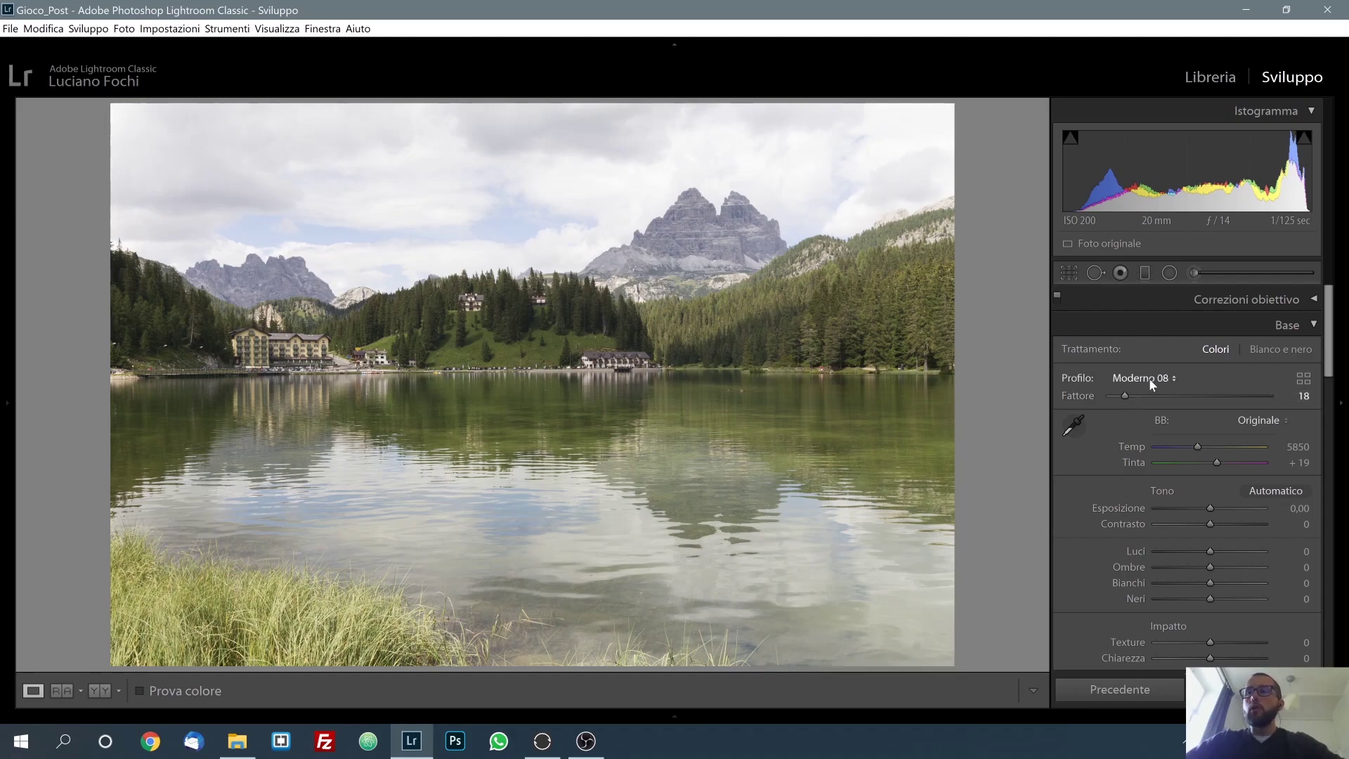
# Try Adobe Standard, then settle the lake photo on the Adobe Colori profile.
pyautogui.click(1152, 382)
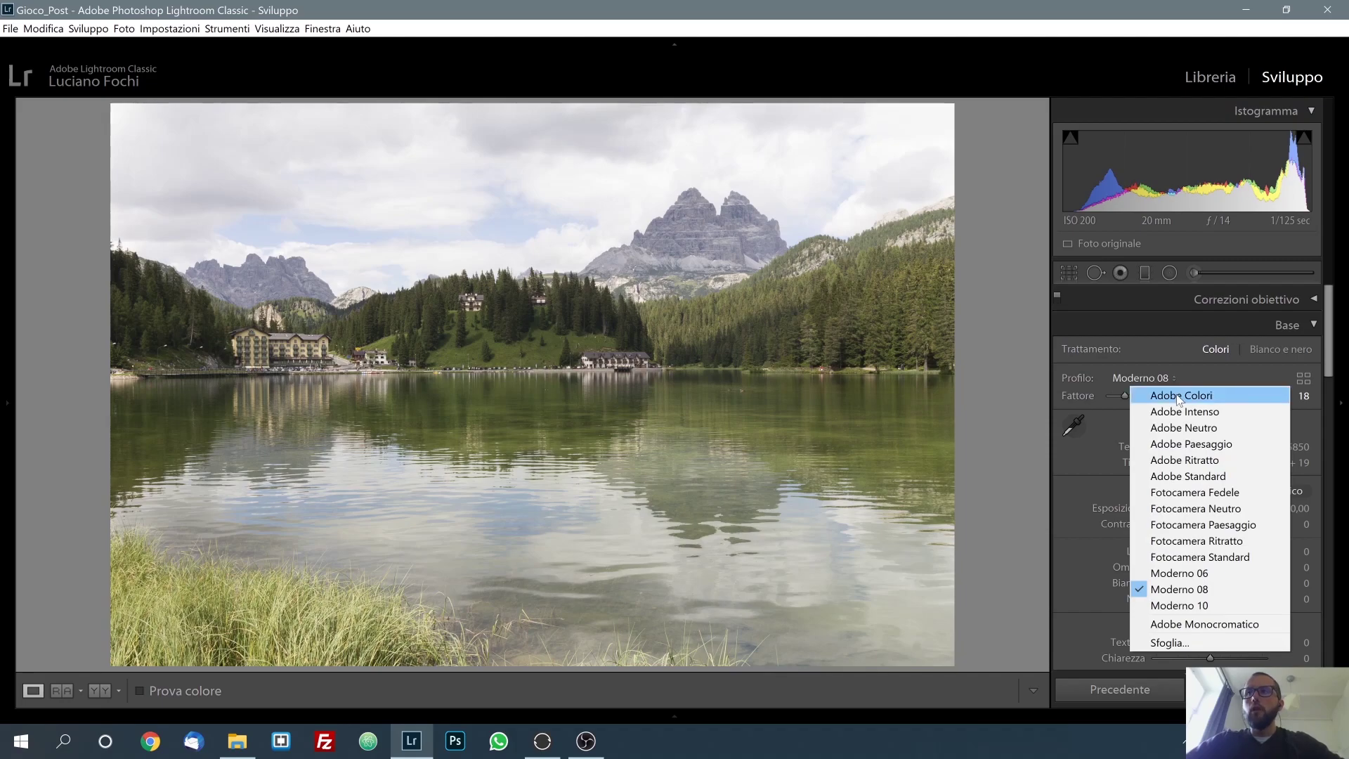
pyautogui.click(1179, 397)
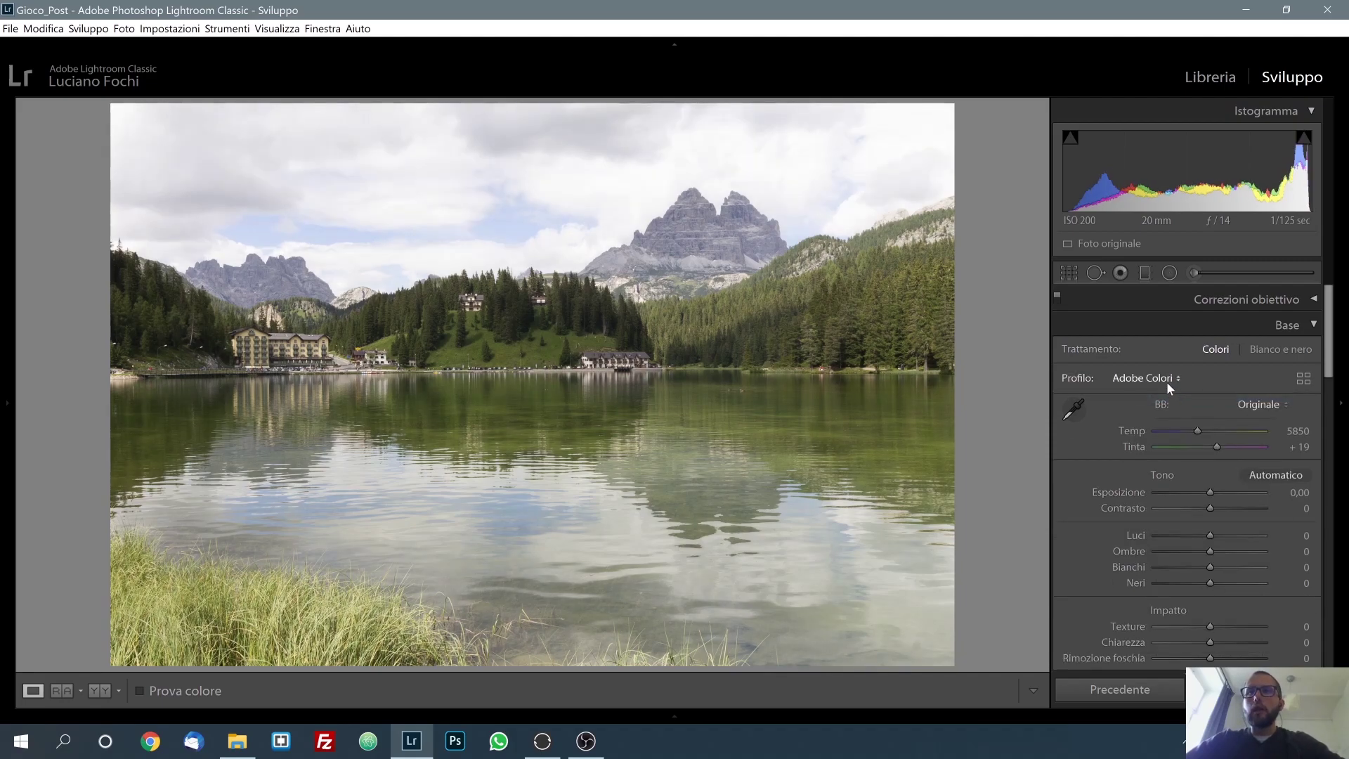
pyautogui.click(1166, 382)
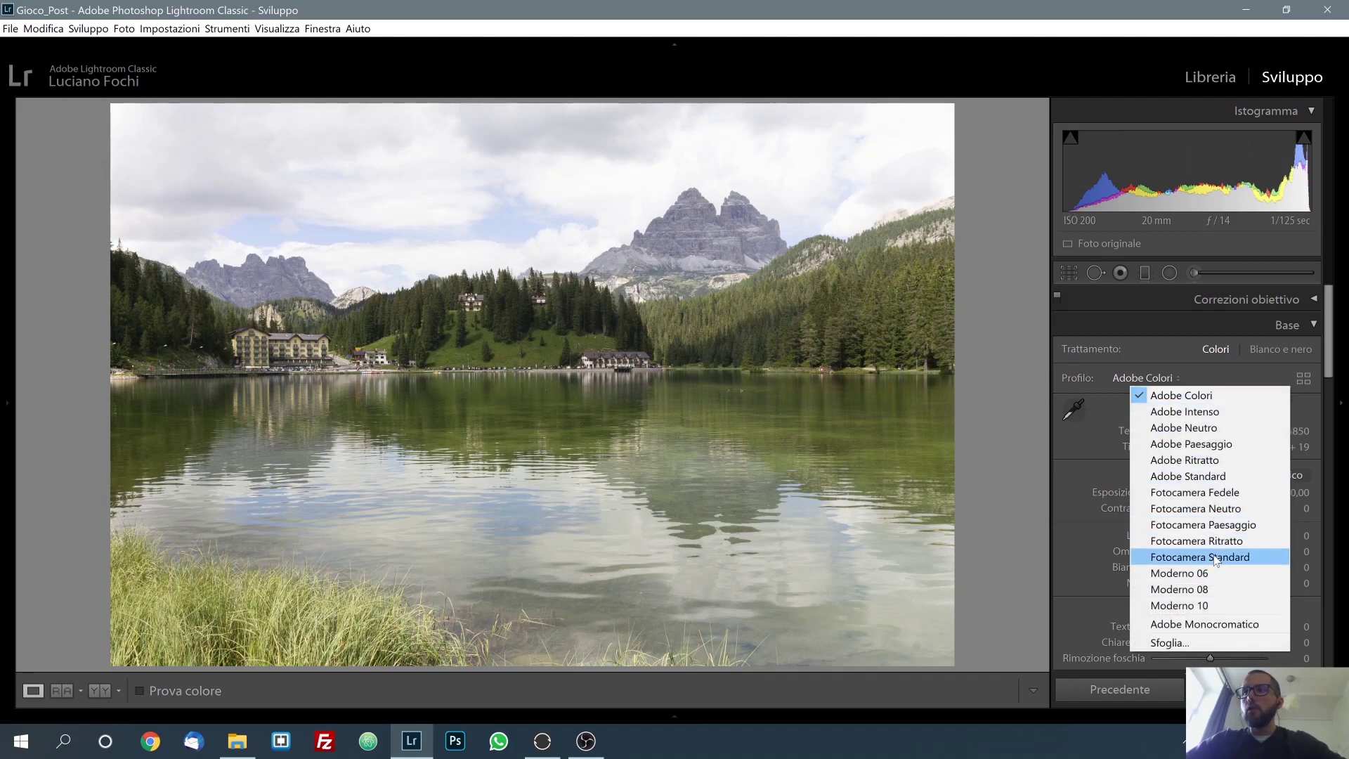
pyautogui.click(1199, 476)
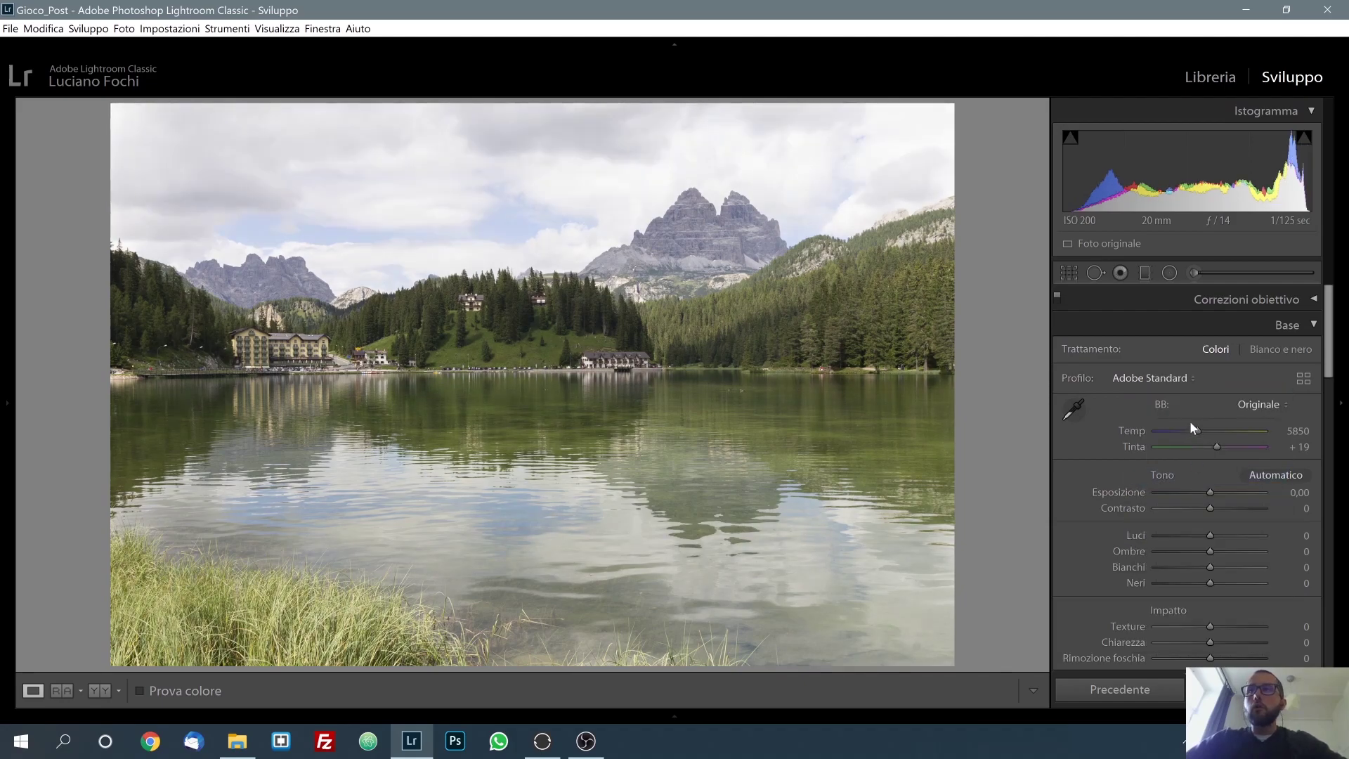
pyautogui.click(1180, 379)
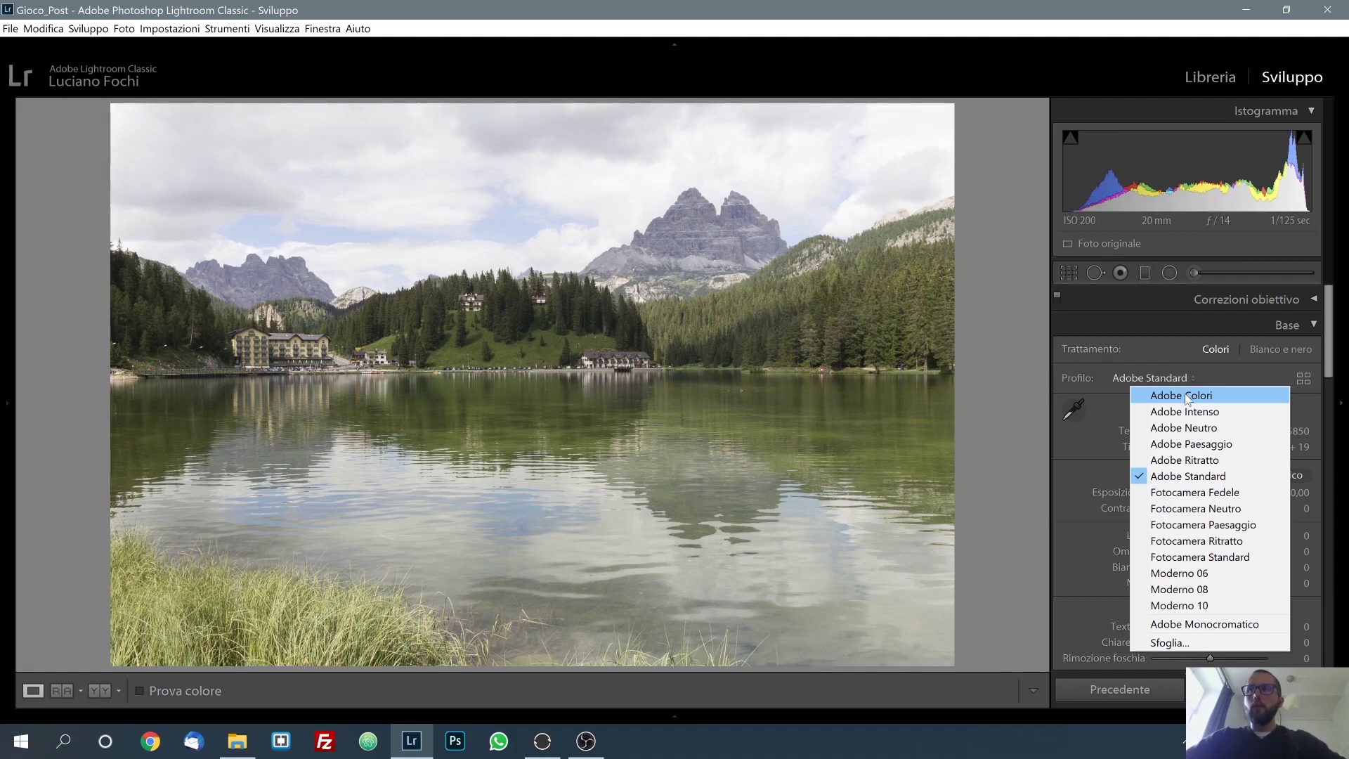
pyautogui.click(1185, 395)
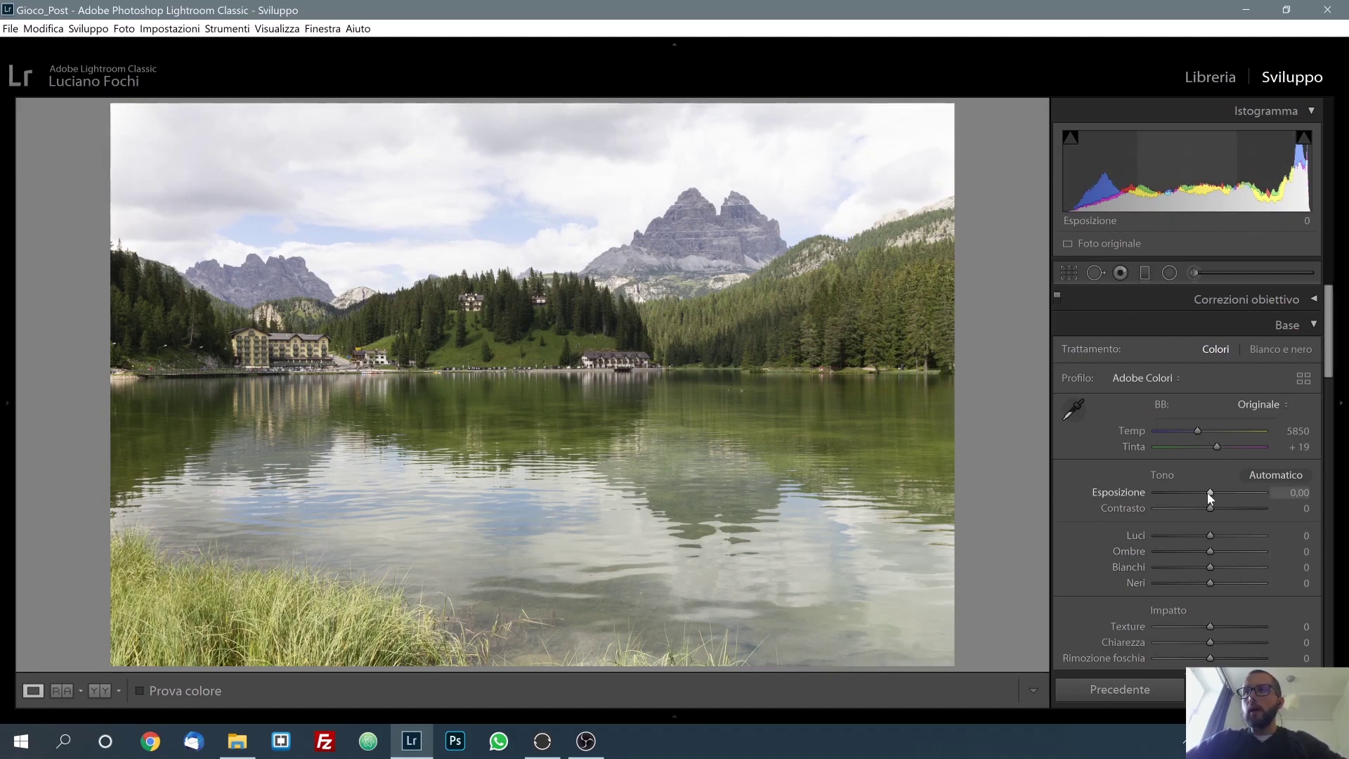
# Test extreme exposures, reset, then set Esposizione to +0,20.
pyautogui.moveTo(1210, 492)
pyautogui.mouseDown()
pyautogui.moveTo(1255, 494)
pyautogui.moveTo(1161, 503)
pyautogui.mouseUp()
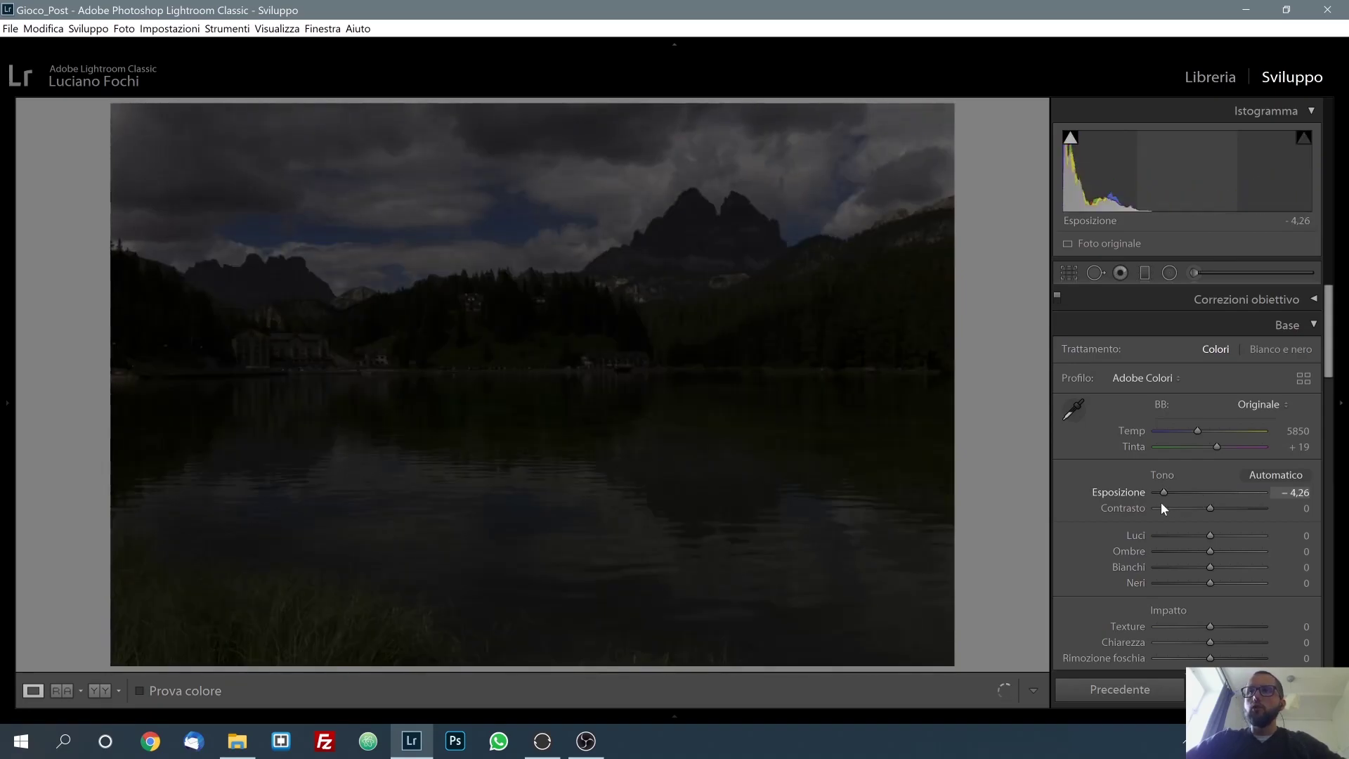
pyautogui.moveTo(1190, 500); pyautogui.dragTo(1203, 500)
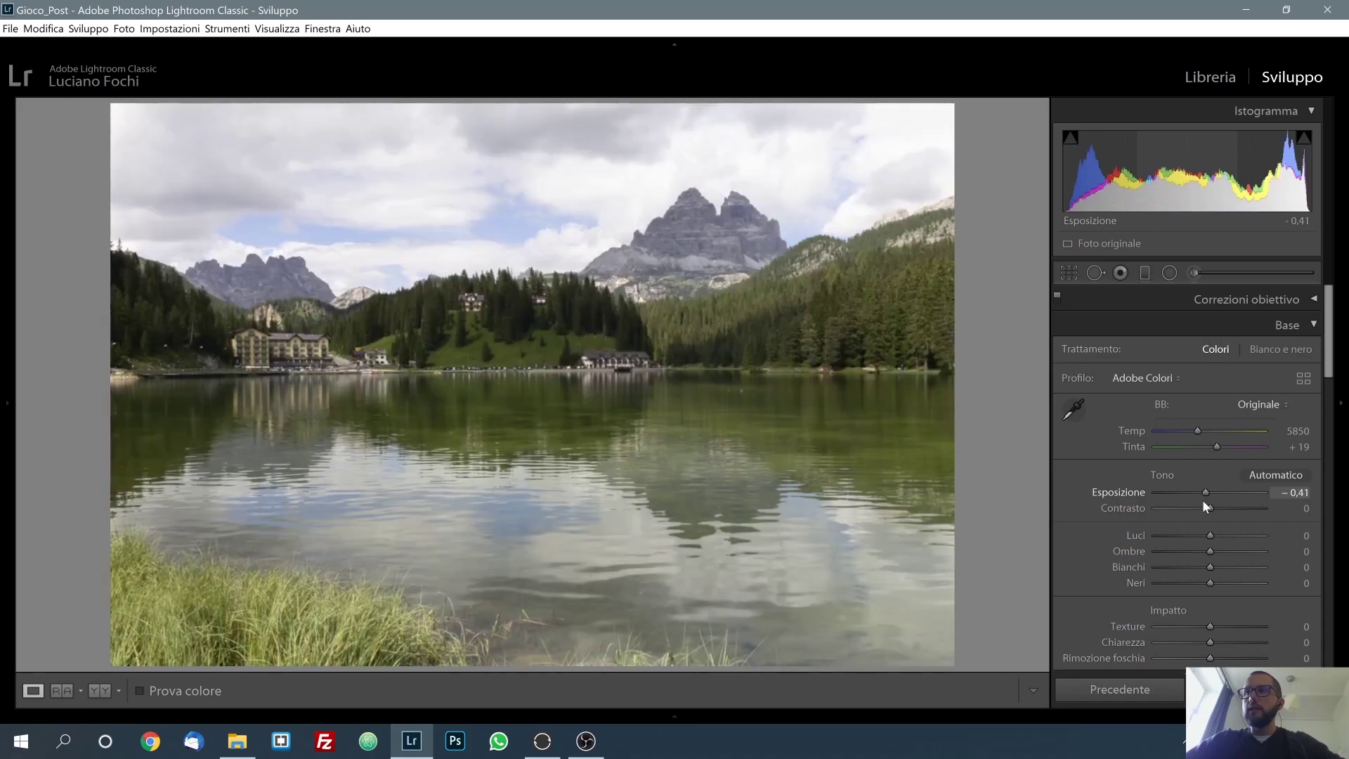
pyautogui.doubleClick(1142, 495)
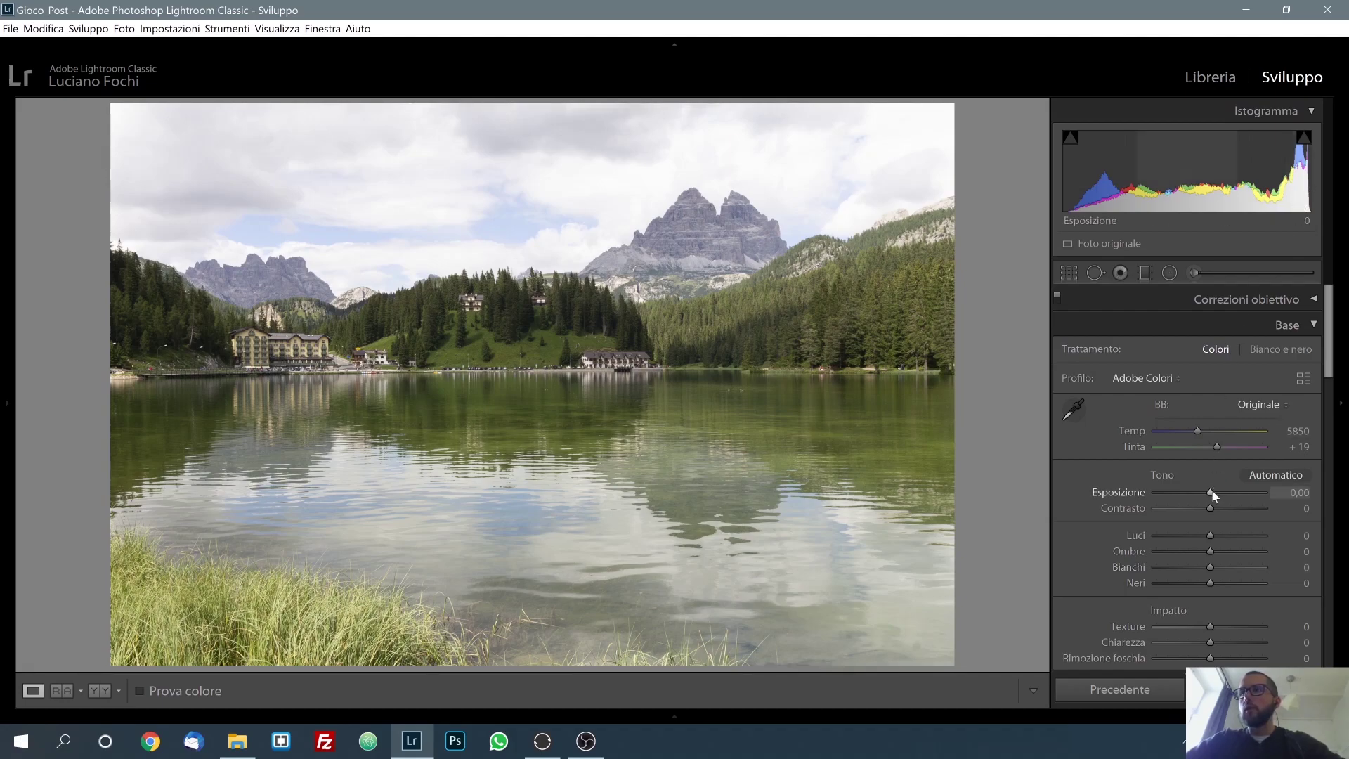
pyautogui.moveTo(1211, 494); pyautogui.dragTo(1214, 494)
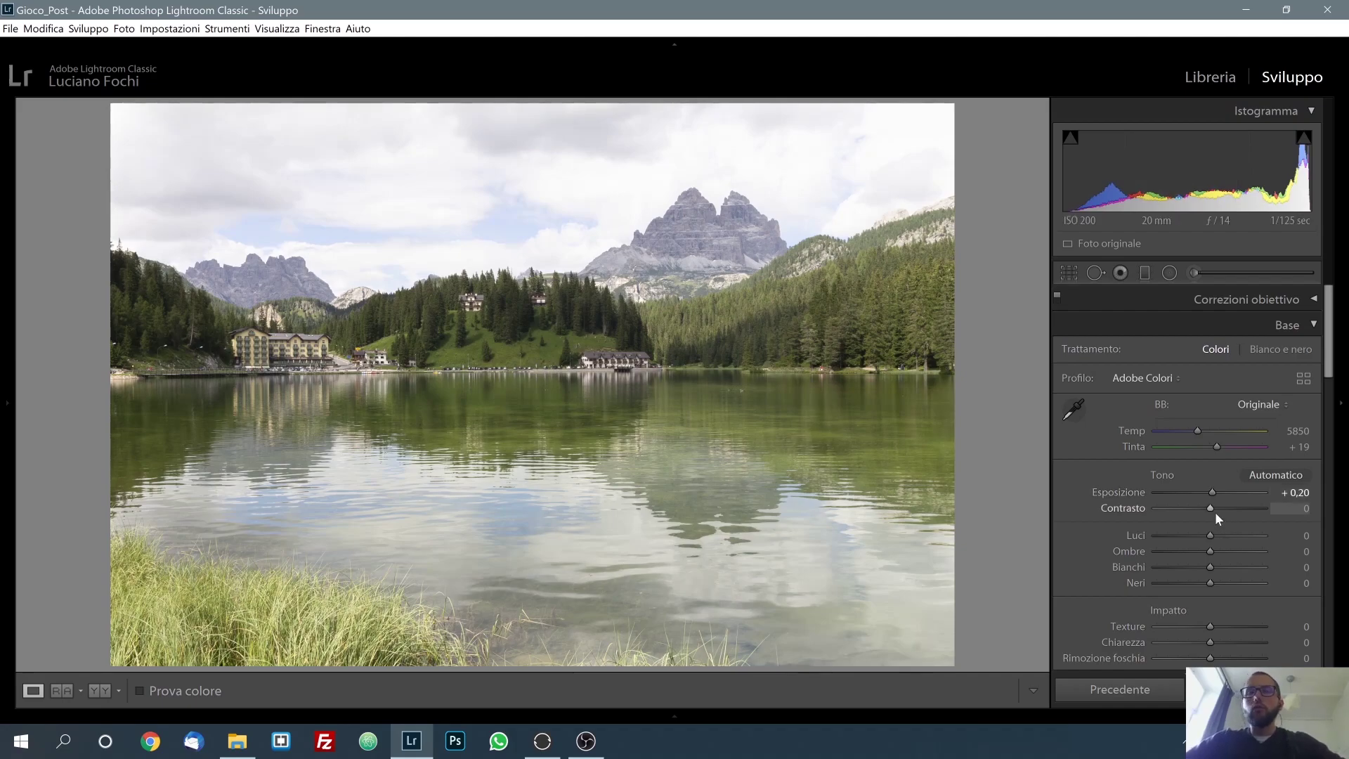
# Set Luci to -59 and Ombre to +14 after trying +50.
pyautogui.moveTo(1328, 373); pyautogui.dragTo(1328, 397)
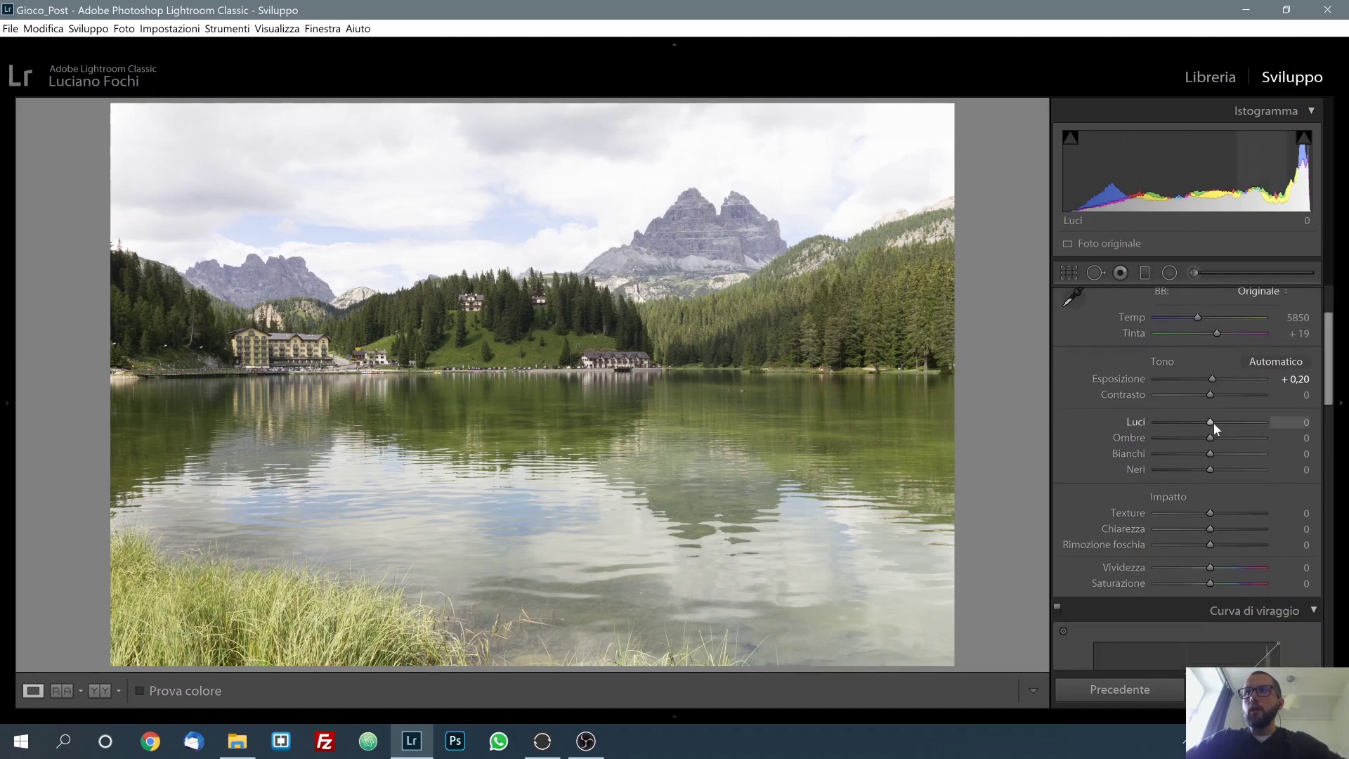
pyautogui.moveTo(1212, 424); pyautogui.dragTo(1179, 429)
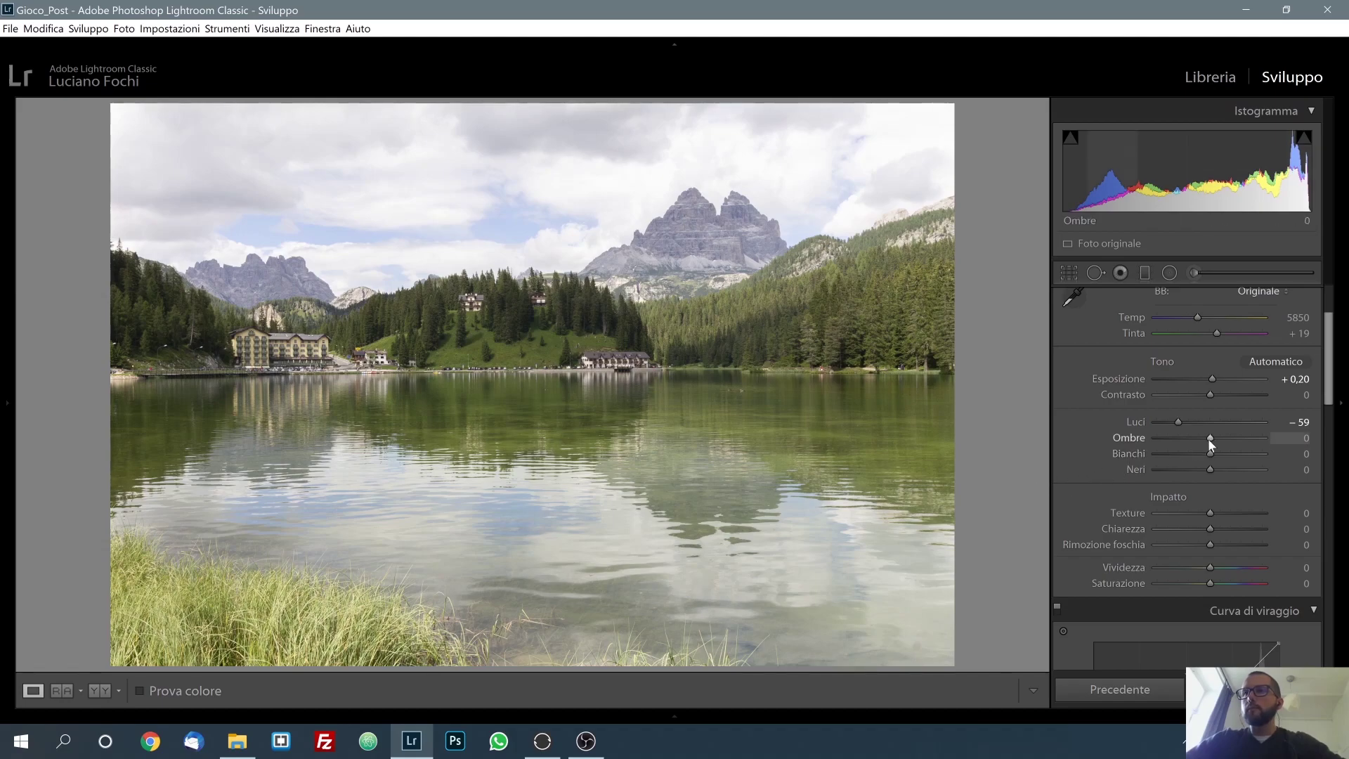
pyautogui.moveTo(1209, 439); pyautogui.dragTo(1236, 439)
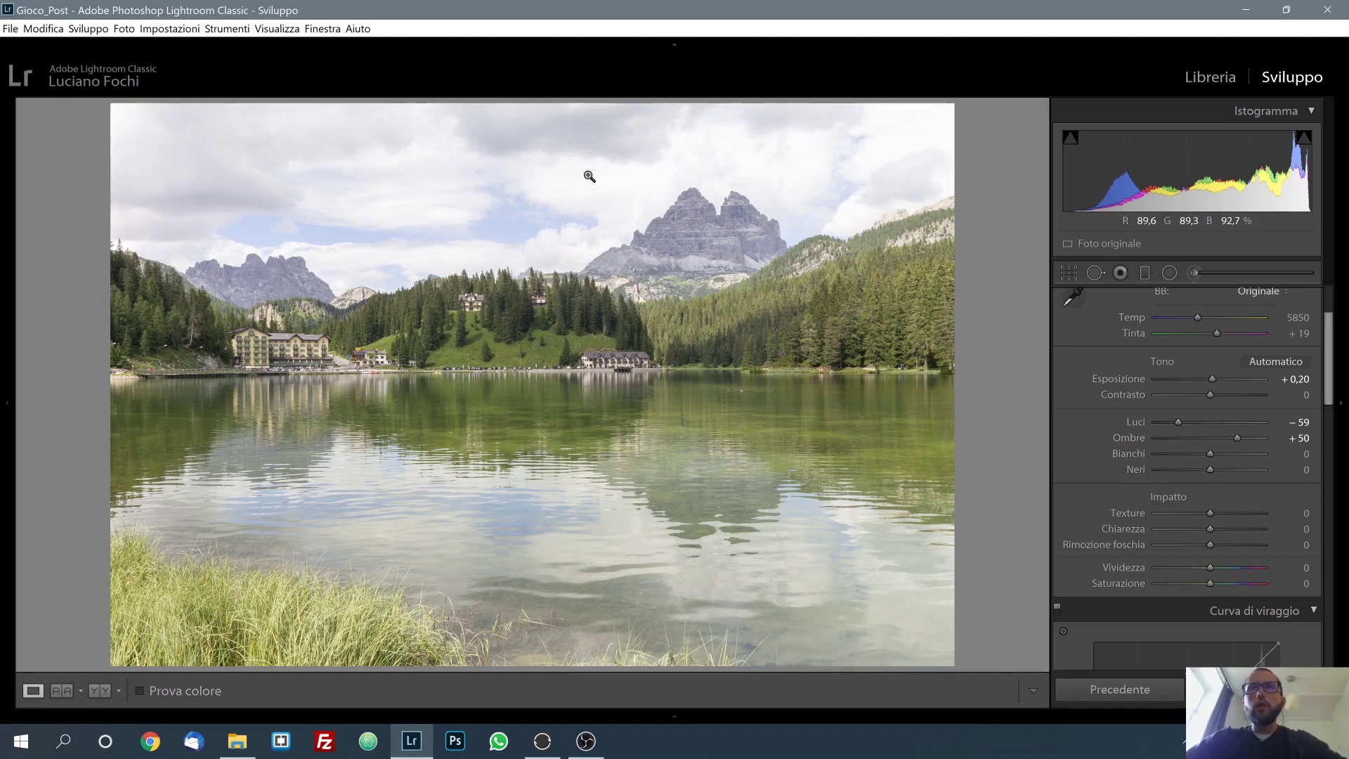
pyautogui.moveTo(1239, 437); pyautogui.dragTo(1219, 438)
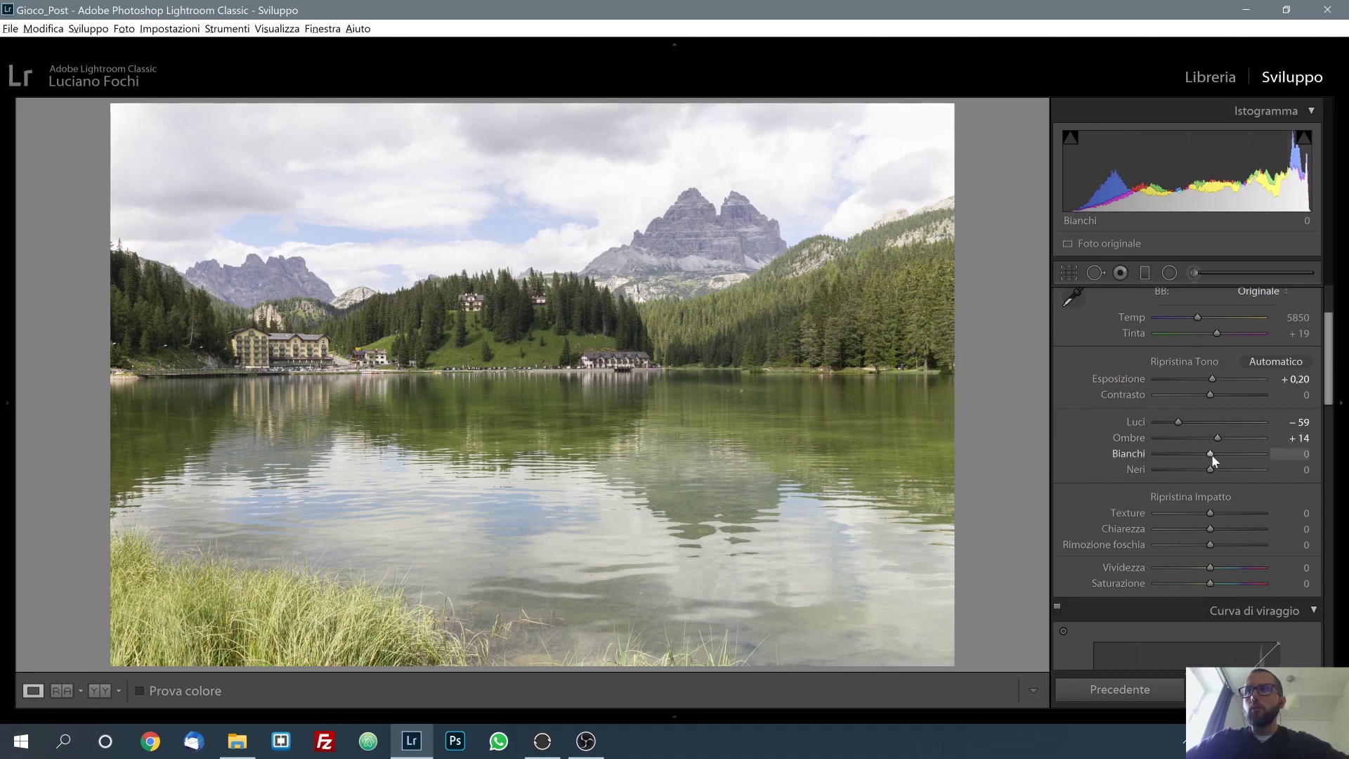
# Raise Bianchi (Whites) to +17 while watching the clipping preview, then set Neri (Blacks) to -31.
pyautogui.moveTo(1213, 459); pyautogui.dragTo(1212, 455)
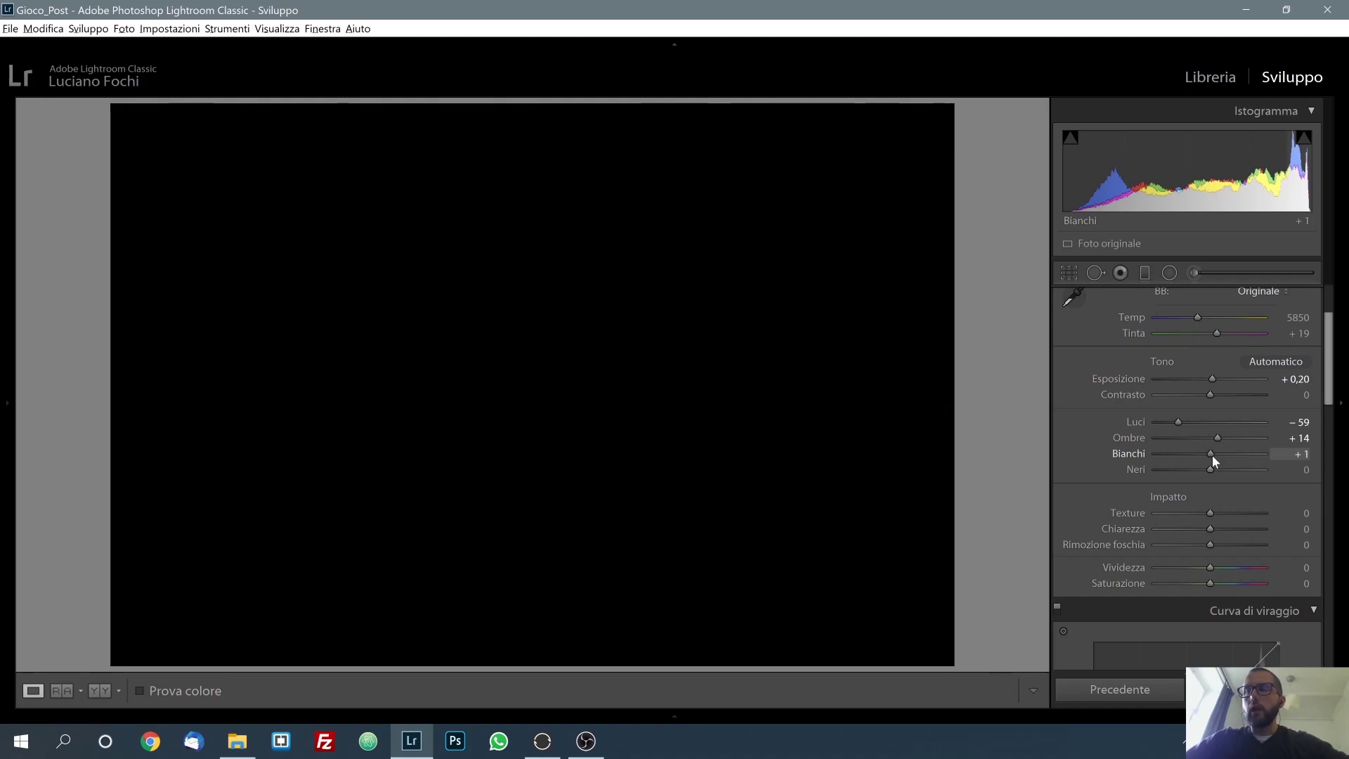
pyautogui.moveTo(1213, 455); pyautogui.dragTo(1228, 454)
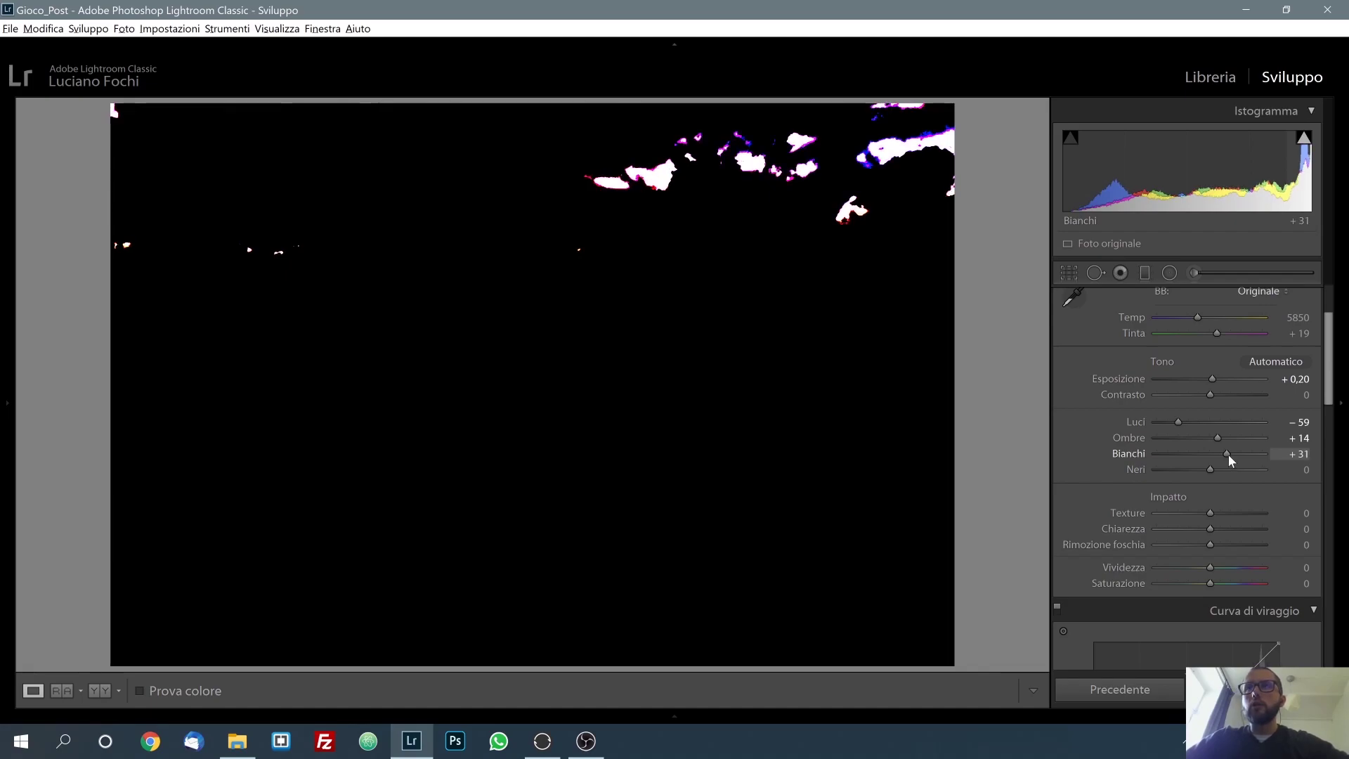
pyautogui.moveTo(1228, 454); pyautogui.dragTo(1224, 457)
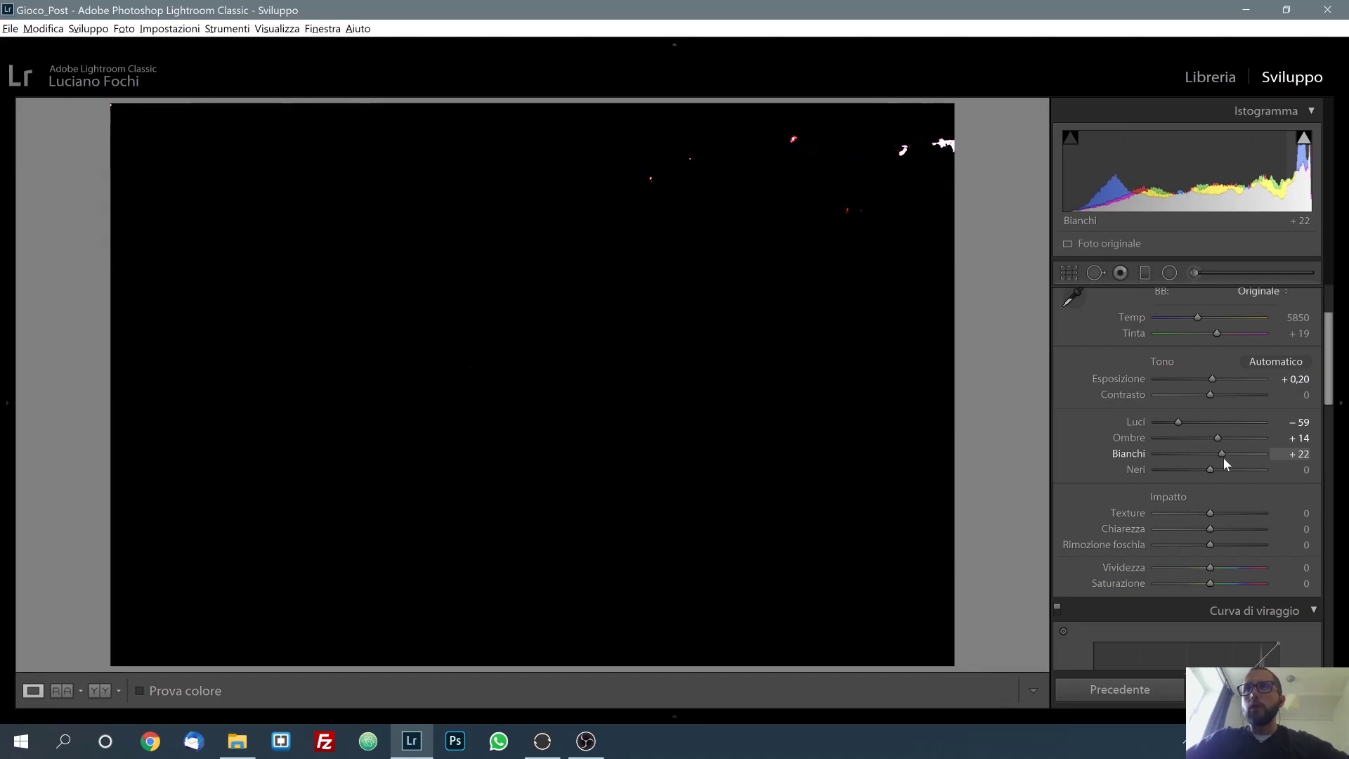
pyautogui.moveTo(1224, 457); pyautogui.dragTo(1218, 461)
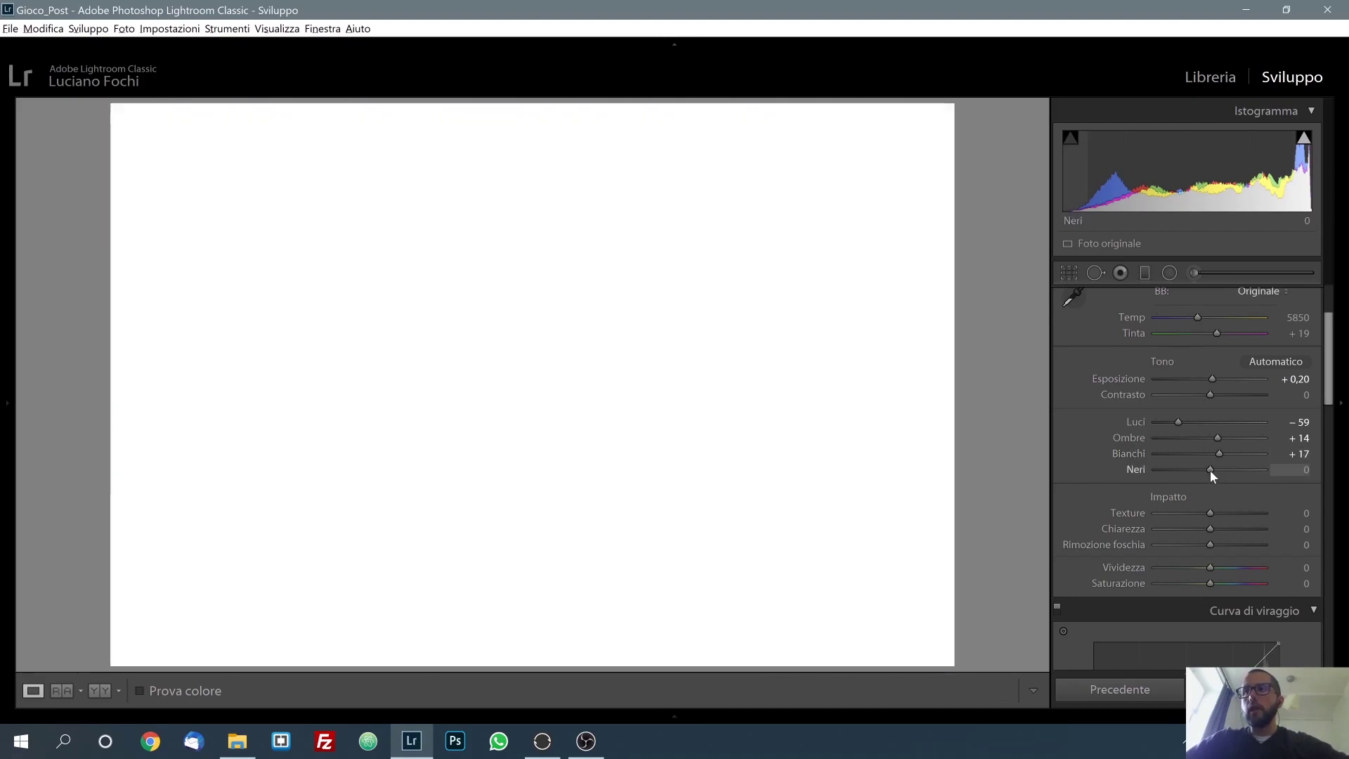
pyautogui.moveTo(1210, 470); pyautogui.dragTo(1192, 475)
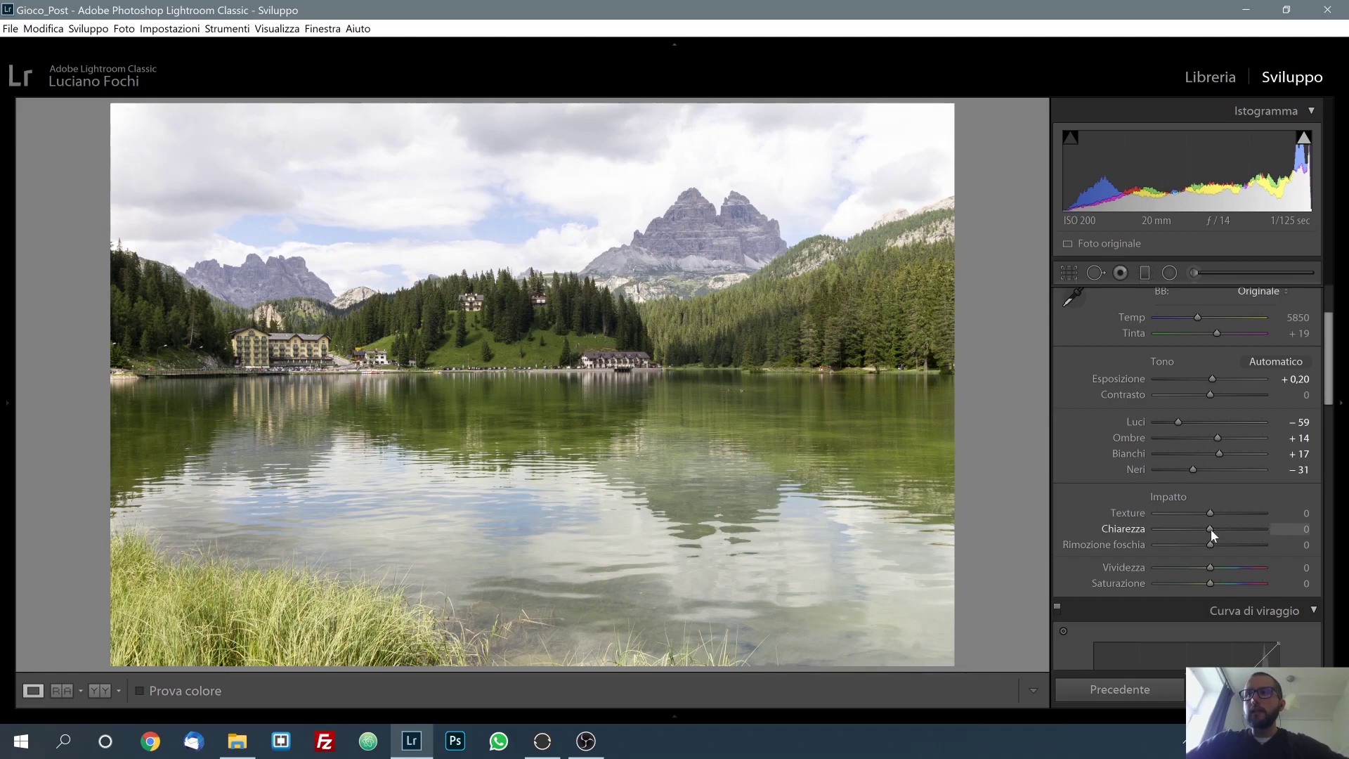
pyautogui.moveTo(1210, 529); pyautogui.dragTo(1274, 540)
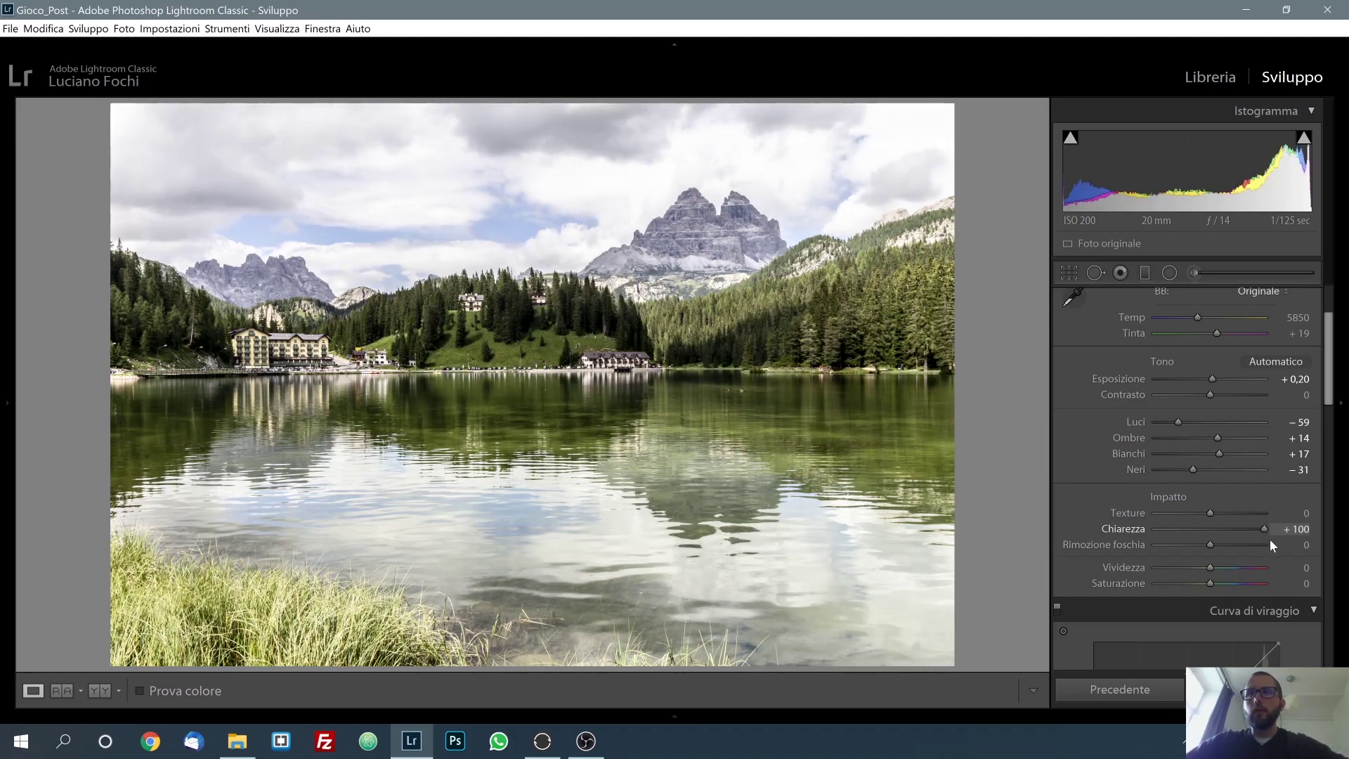
pyautogui.doubleClick(1136, 529)
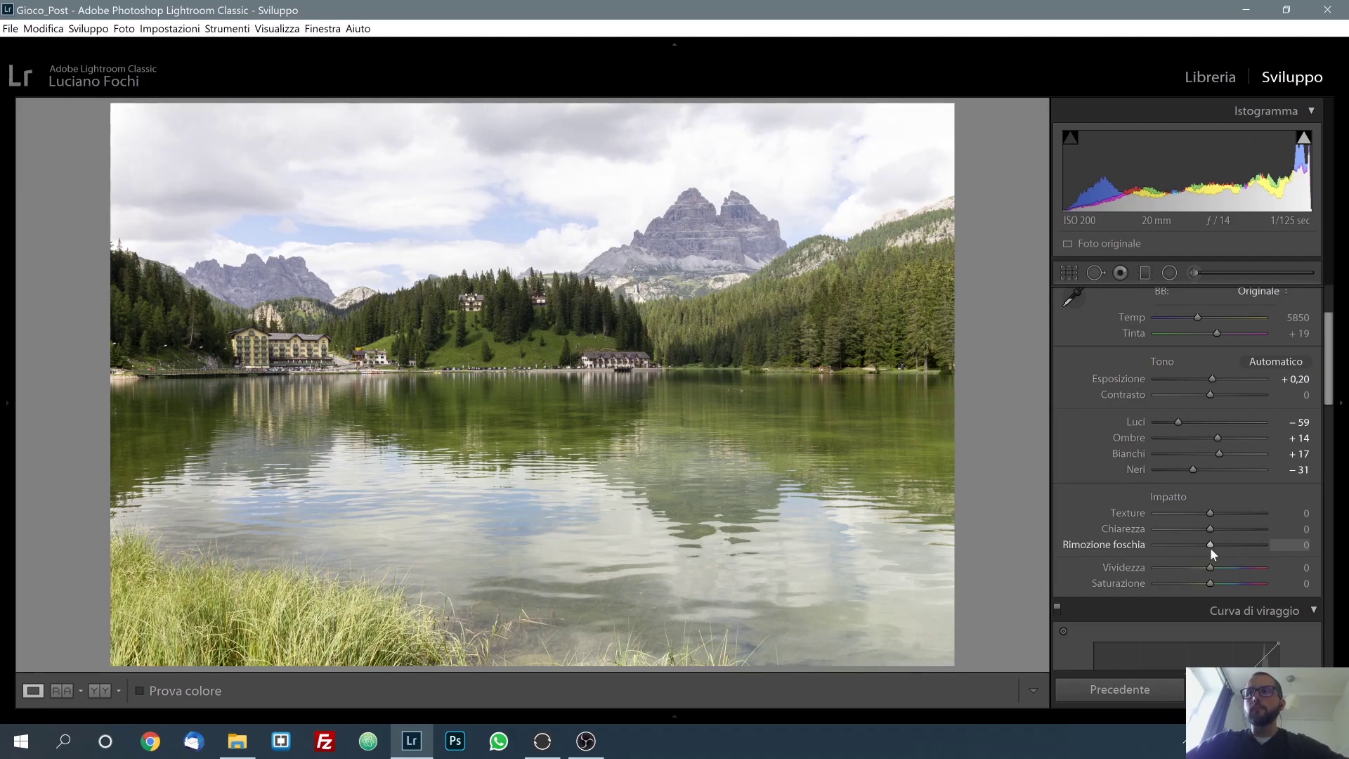
pyautogui.moveTo(1210, 545); pyautogui.dragTo(1276, 554)
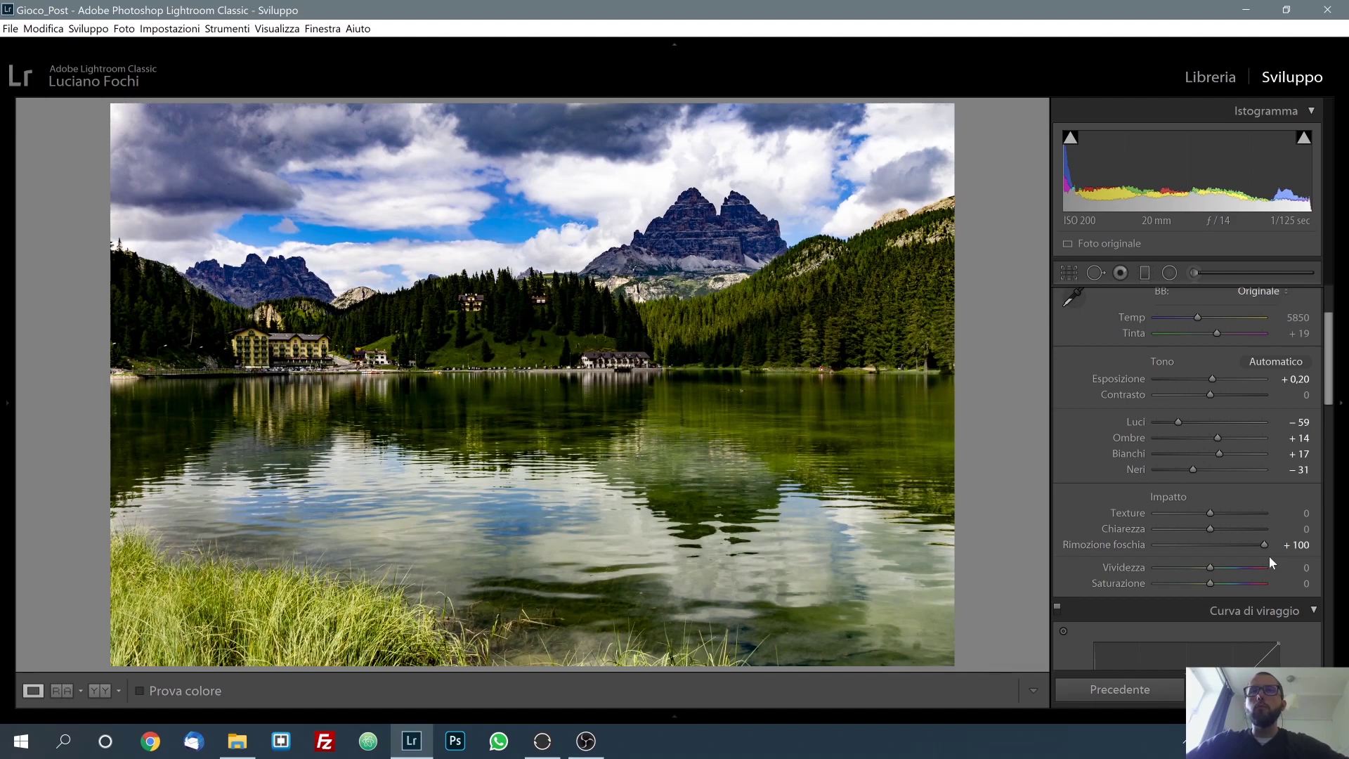
pyautogui.doubleClick(1135, 545)
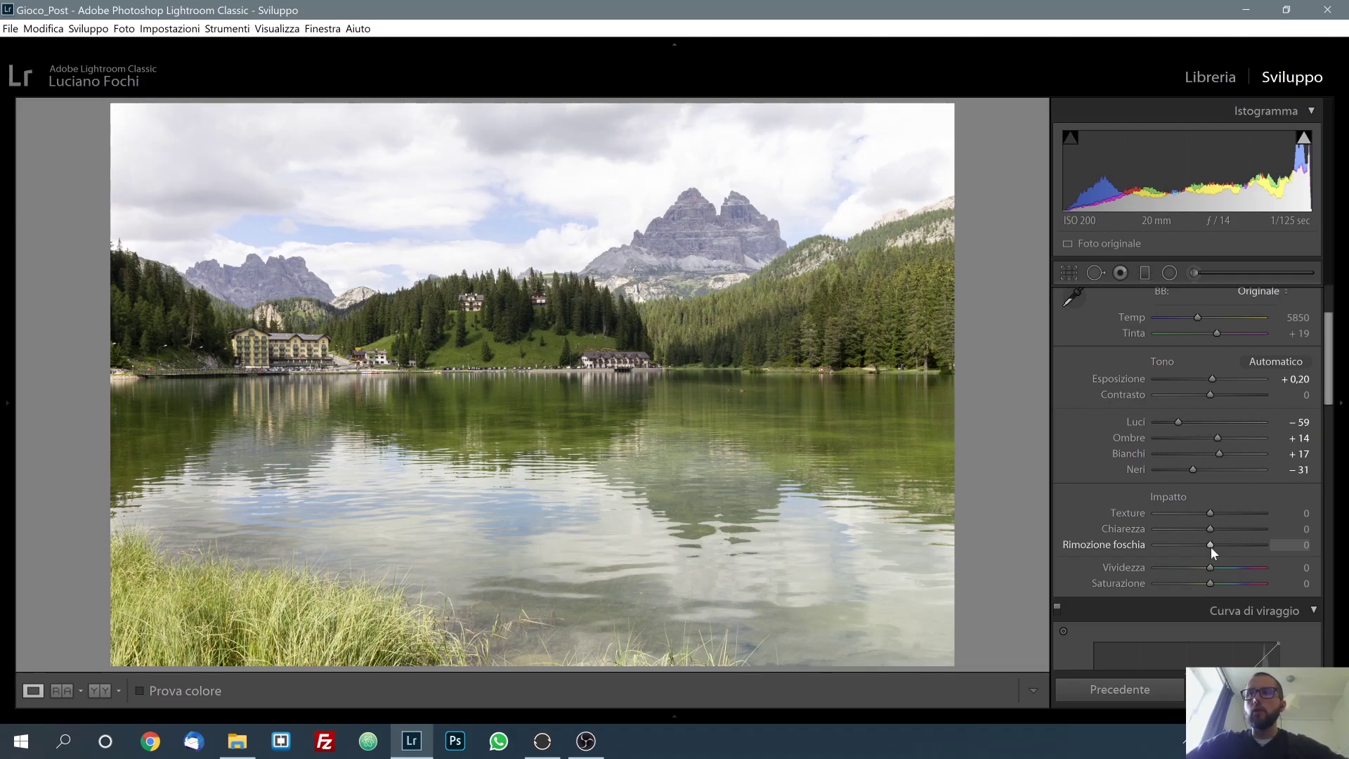
# Nudge Rimozione foschia (Dehaze) to +15 with the arrow keys.
pyautogui.hotkey('shift', 'Up')
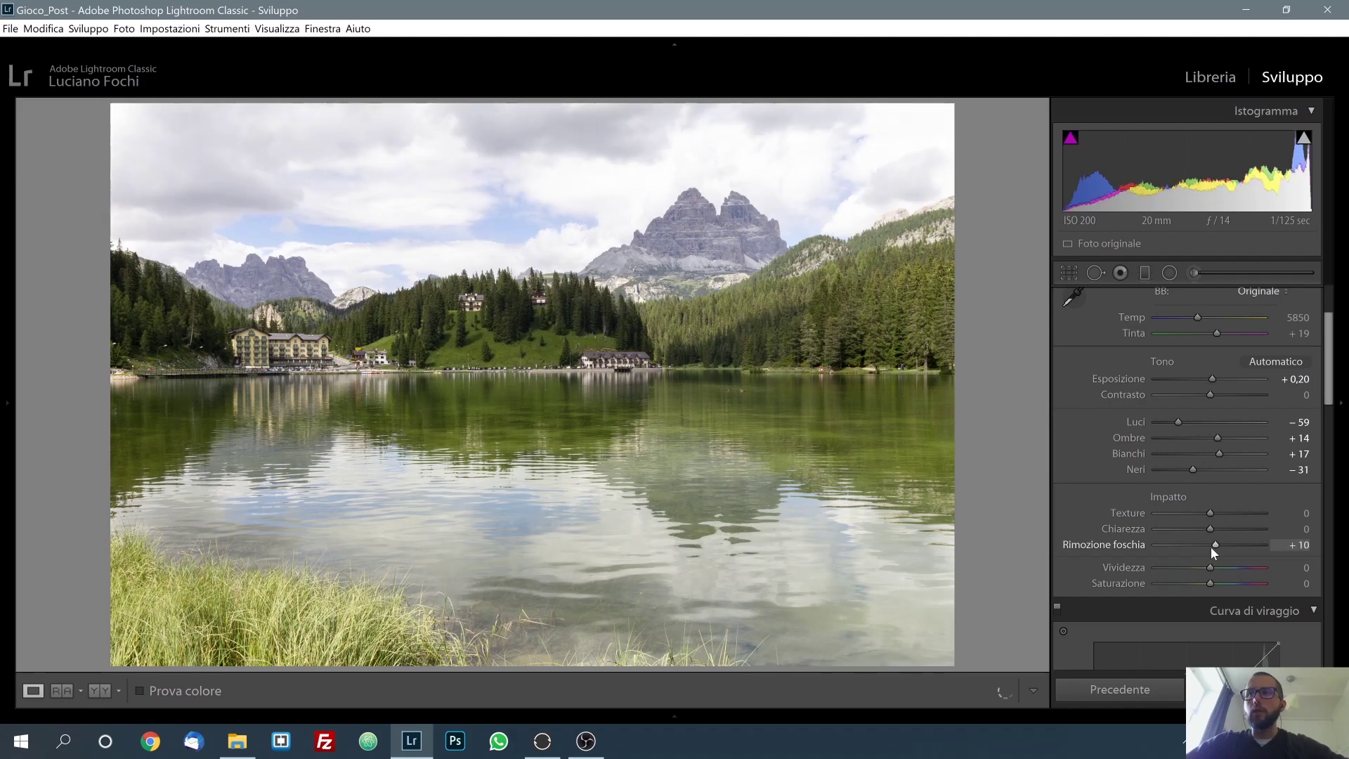
pyautogui.press('Up')
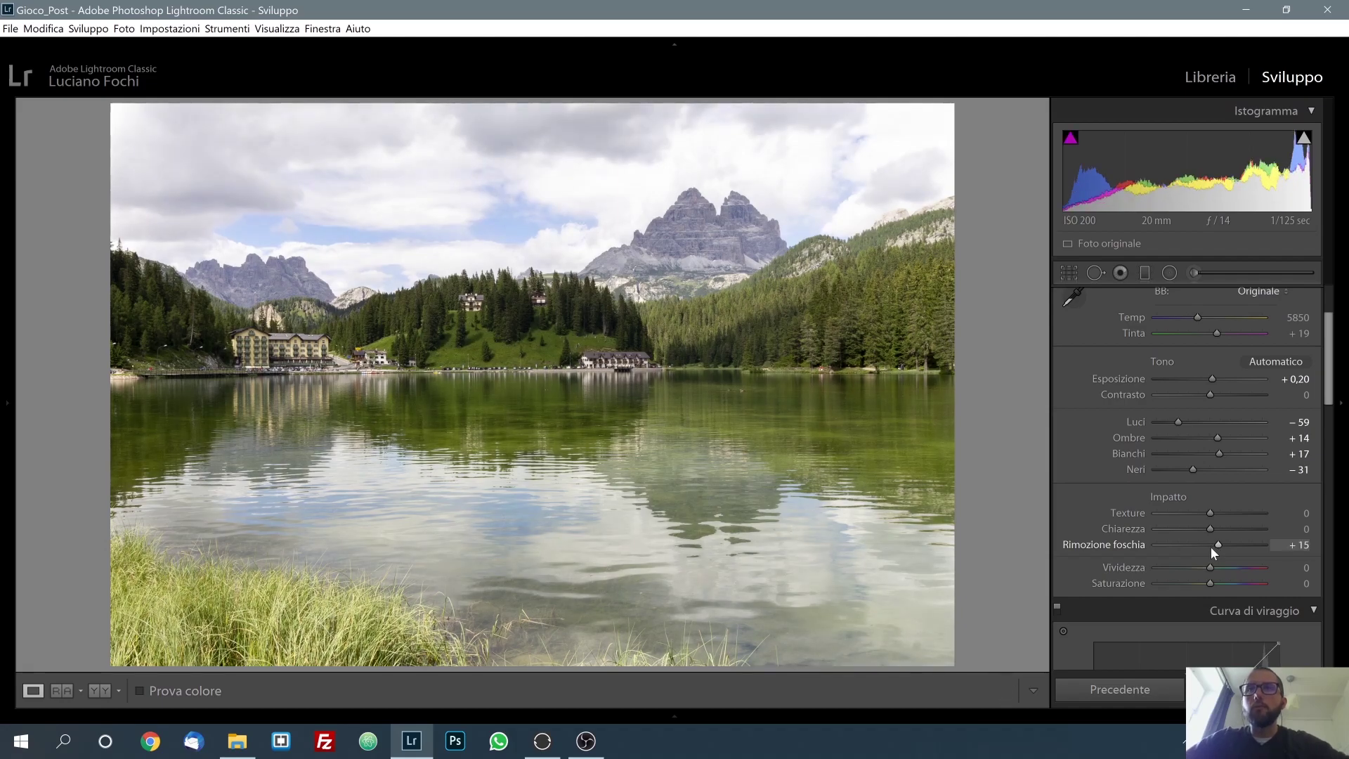
pyautogui.press('Up')
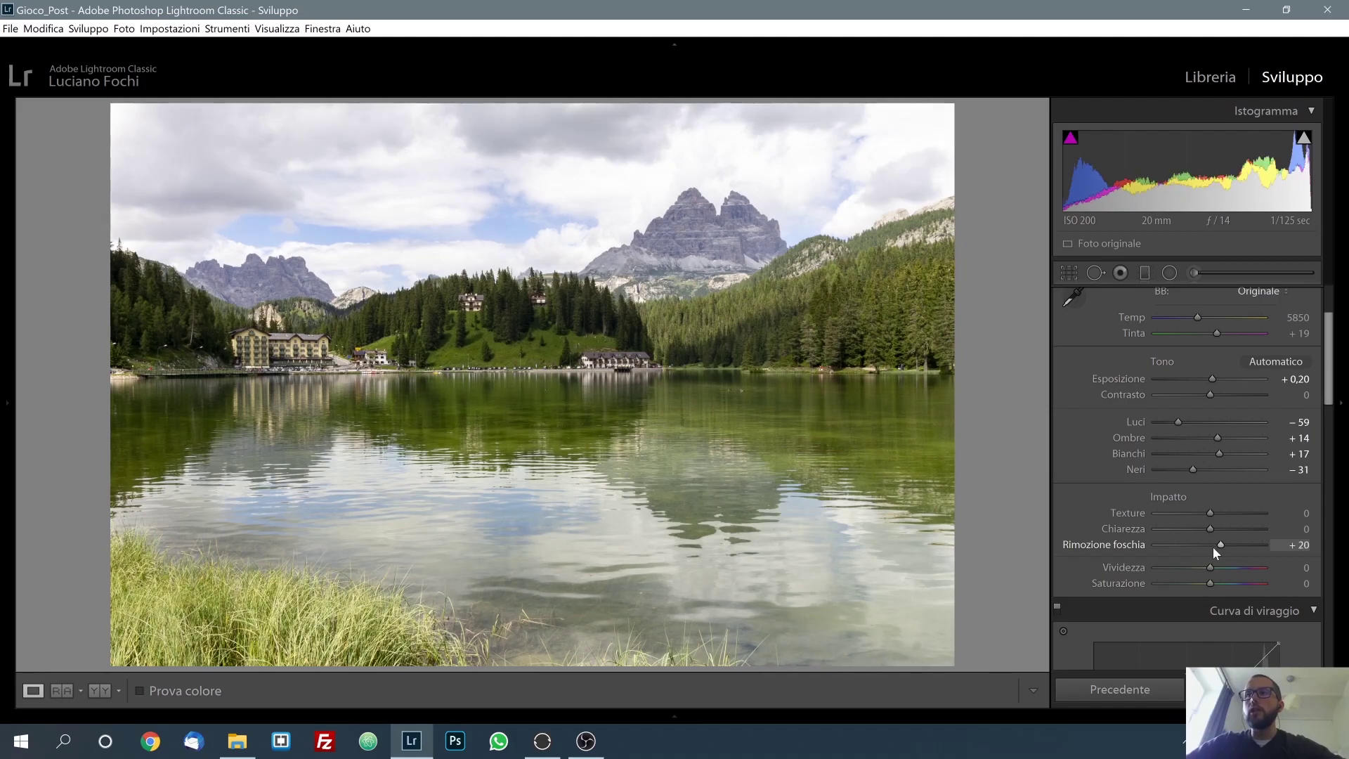
pyautogui.press('Up')
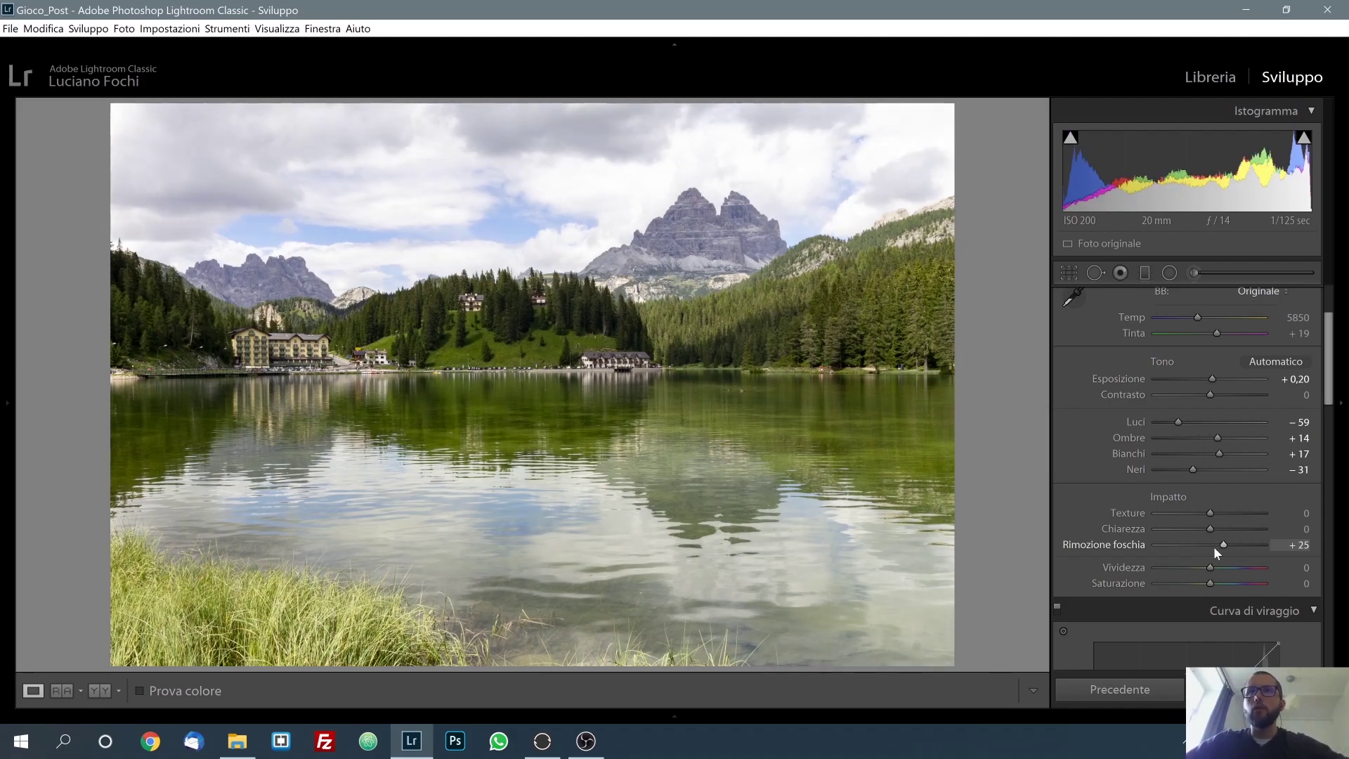
pyautogui.press('Down')
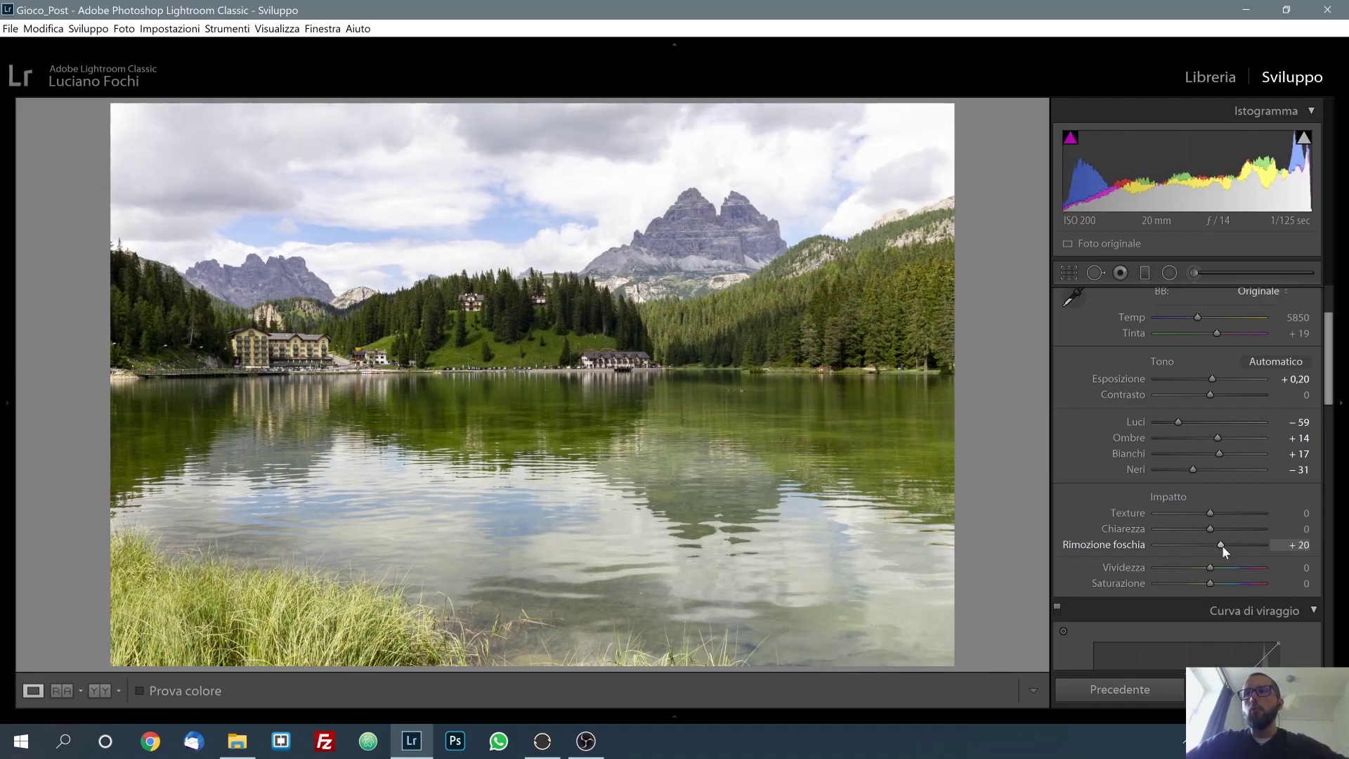
pyautogui.press('Down')
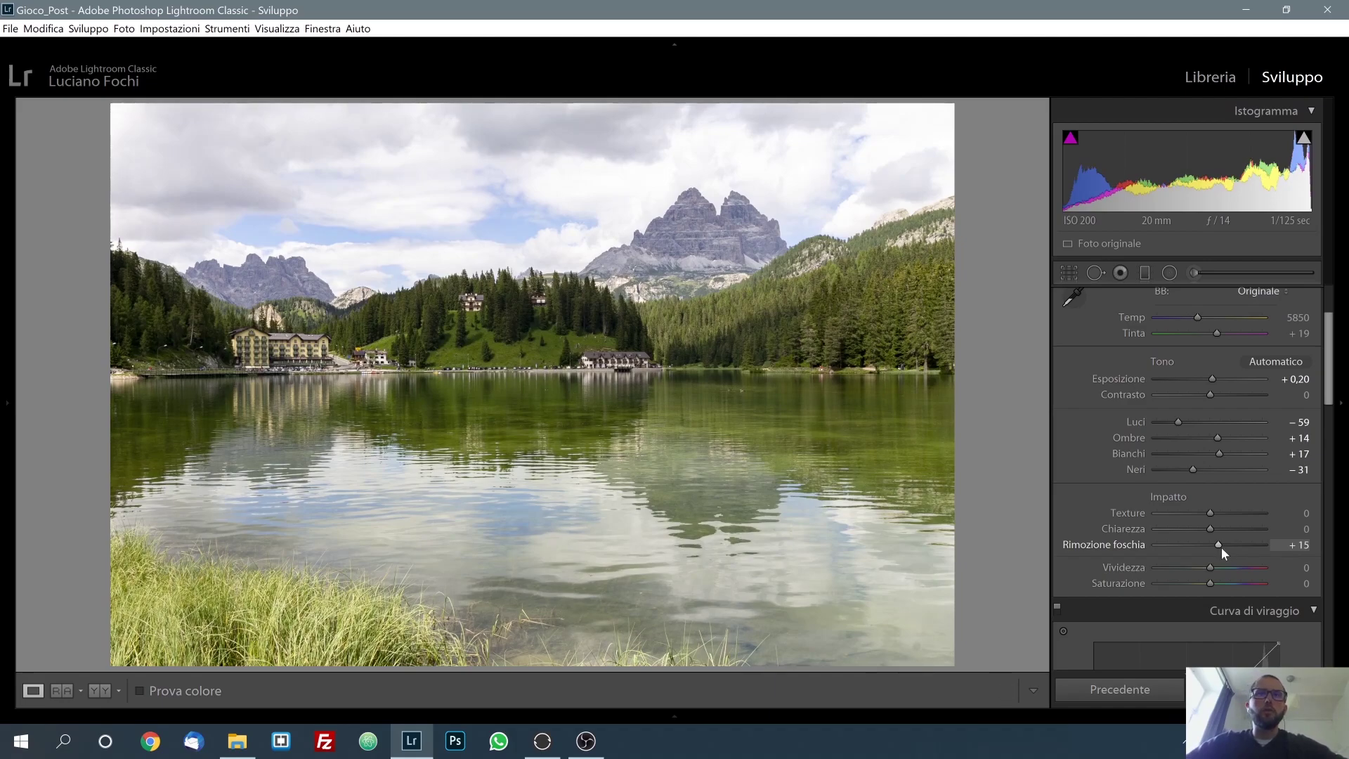
# Give the photo a subtle Vividezza (Vibrance) boost of +10.
pyautogui.scroll(-1, 1328, 406)
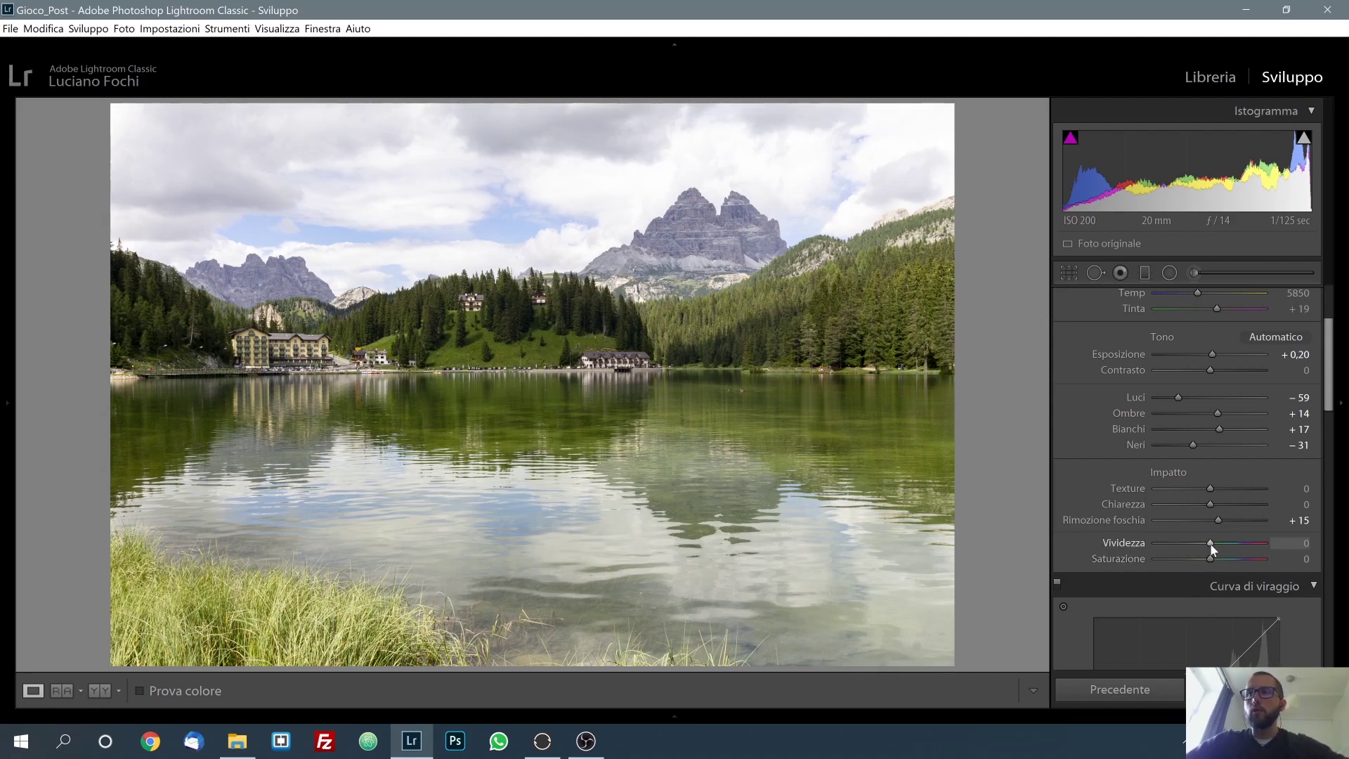
pyautogui.moveTo(1210, 543); pyautogui.dragTo(1240, 541)
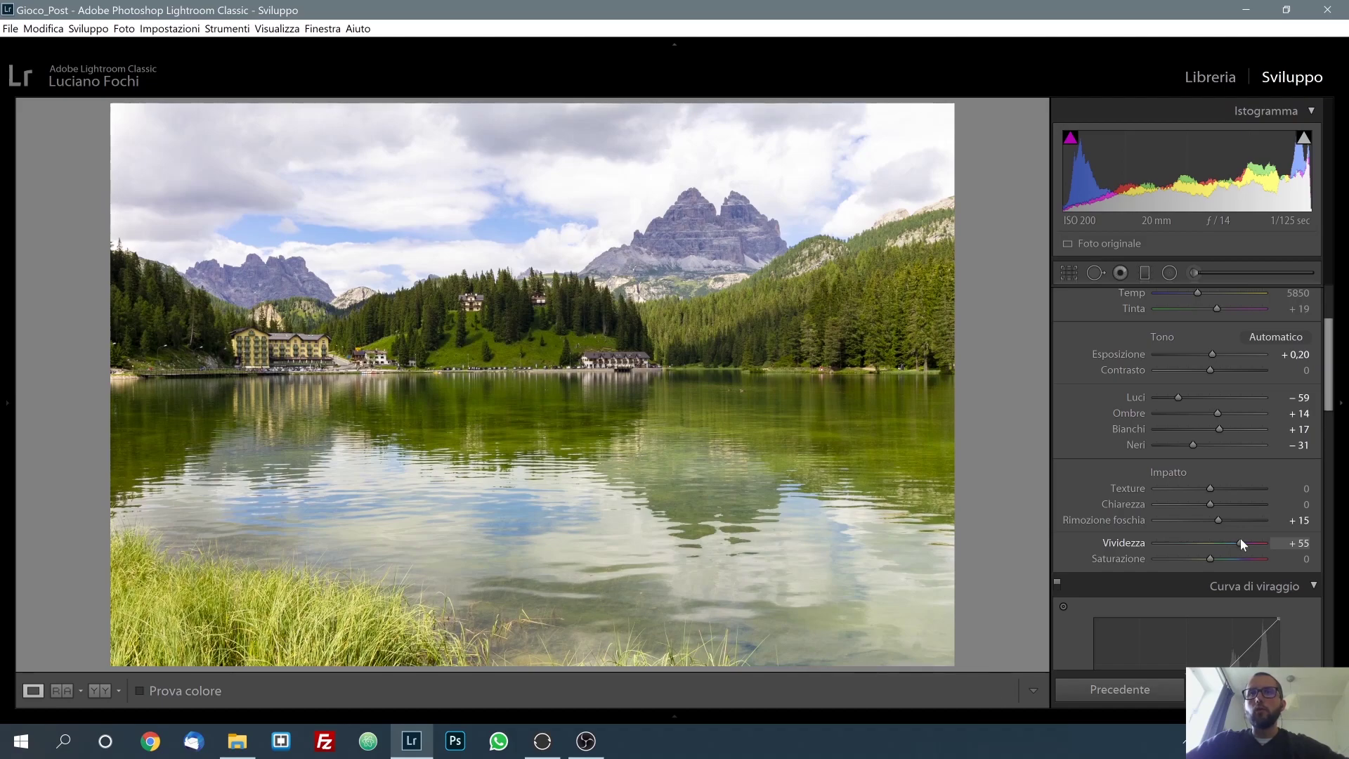
pyautogui.moveTo(1240, 544); pyautogui.dragTo(1212, 546)
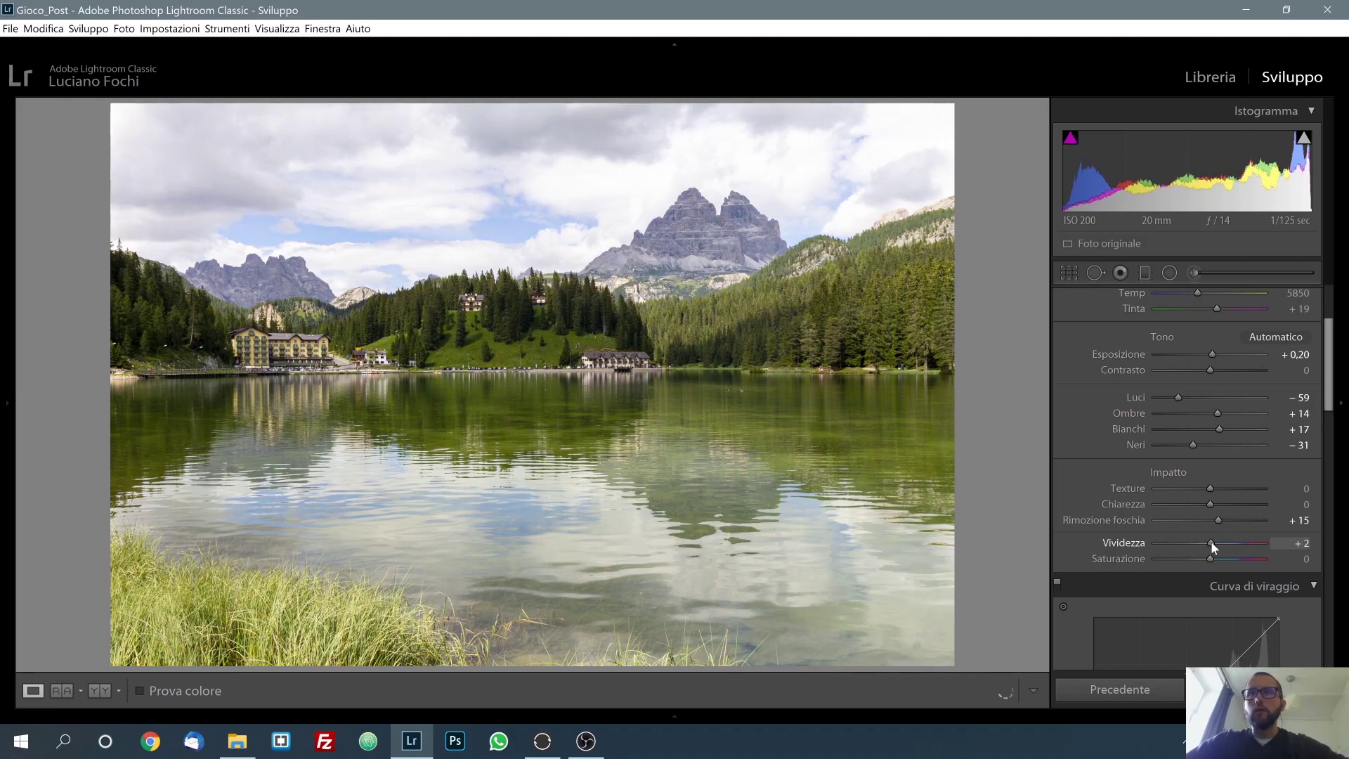
pyautogui.doubleClick(1141, 545)
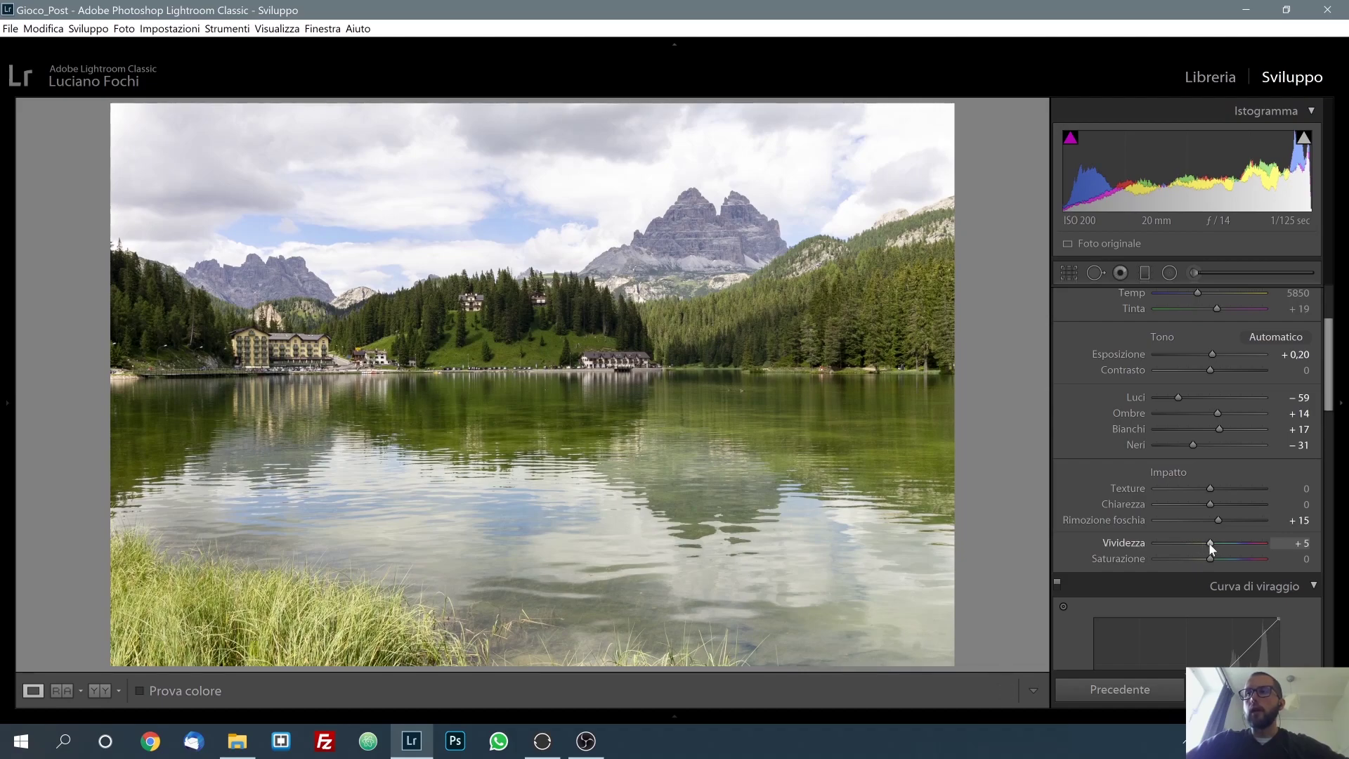
pyautogui.moveTo(1206, 543); pyautogui.dragTo(1213, 543)
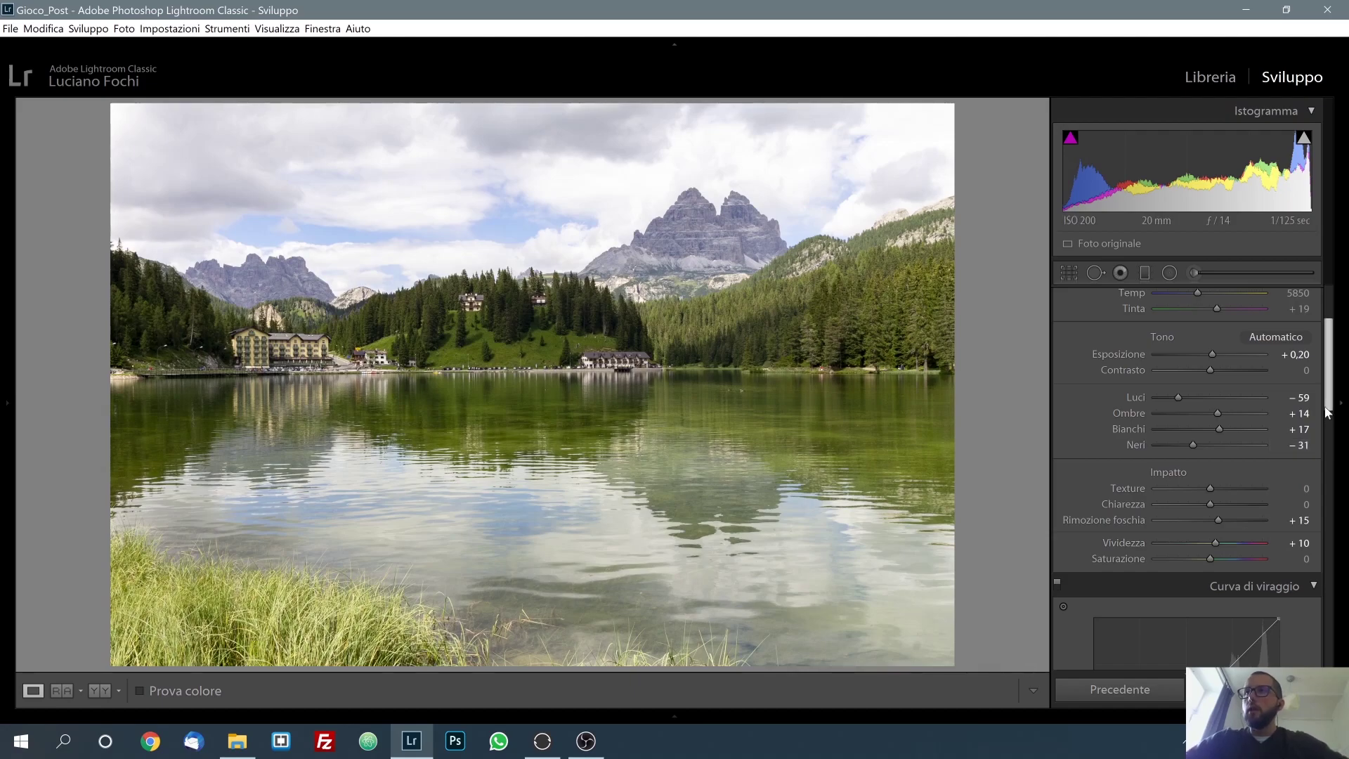
pyautogui.scroll(-1, 1327, 419)
pyautogui.moveTo(1327, 419); pyautogui.dragTo(1329, 425)
# Add a slightly lowered shadow point and a lifted highlight point to the Curva di viraggio.
pyautogui.scroll(-2, 1328, 444)
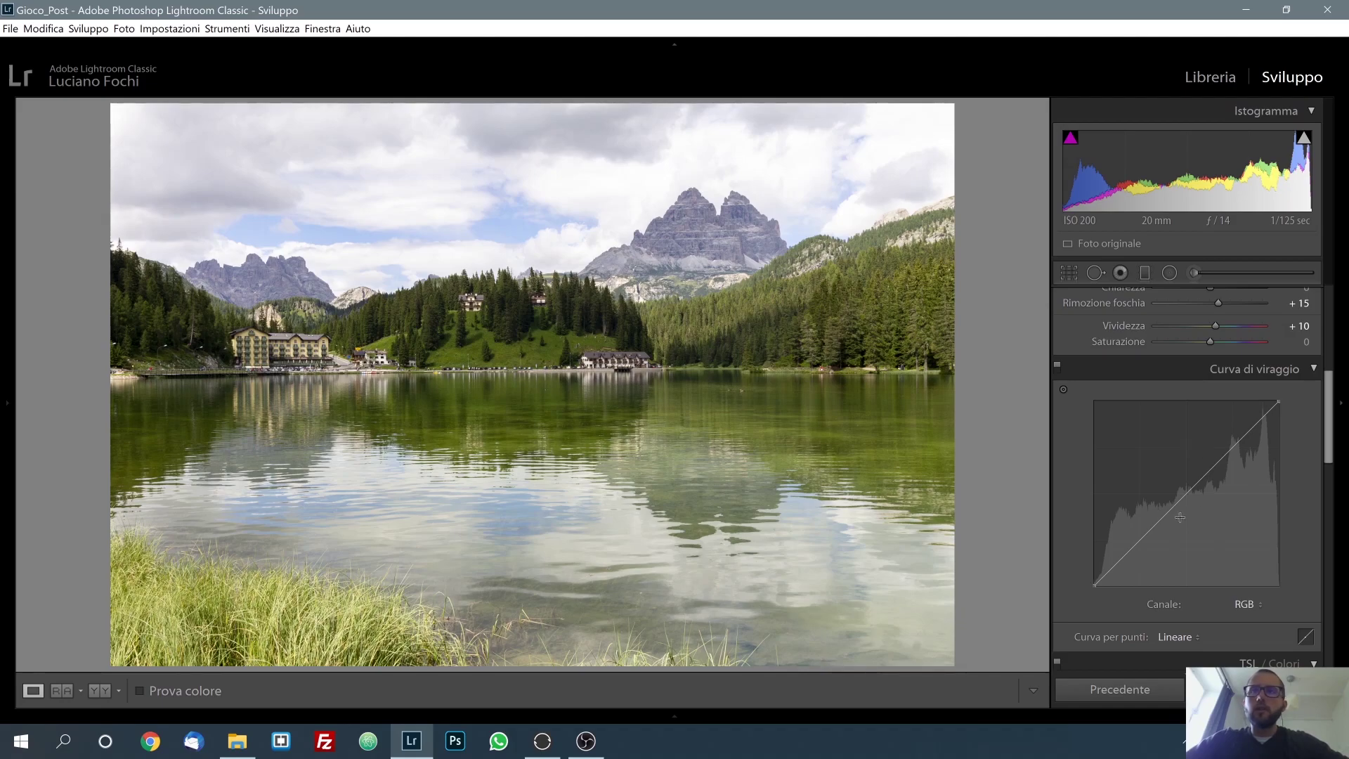
pyautogui.moveTo(1135, 548); pyautogui.dragTo(1132, 552)
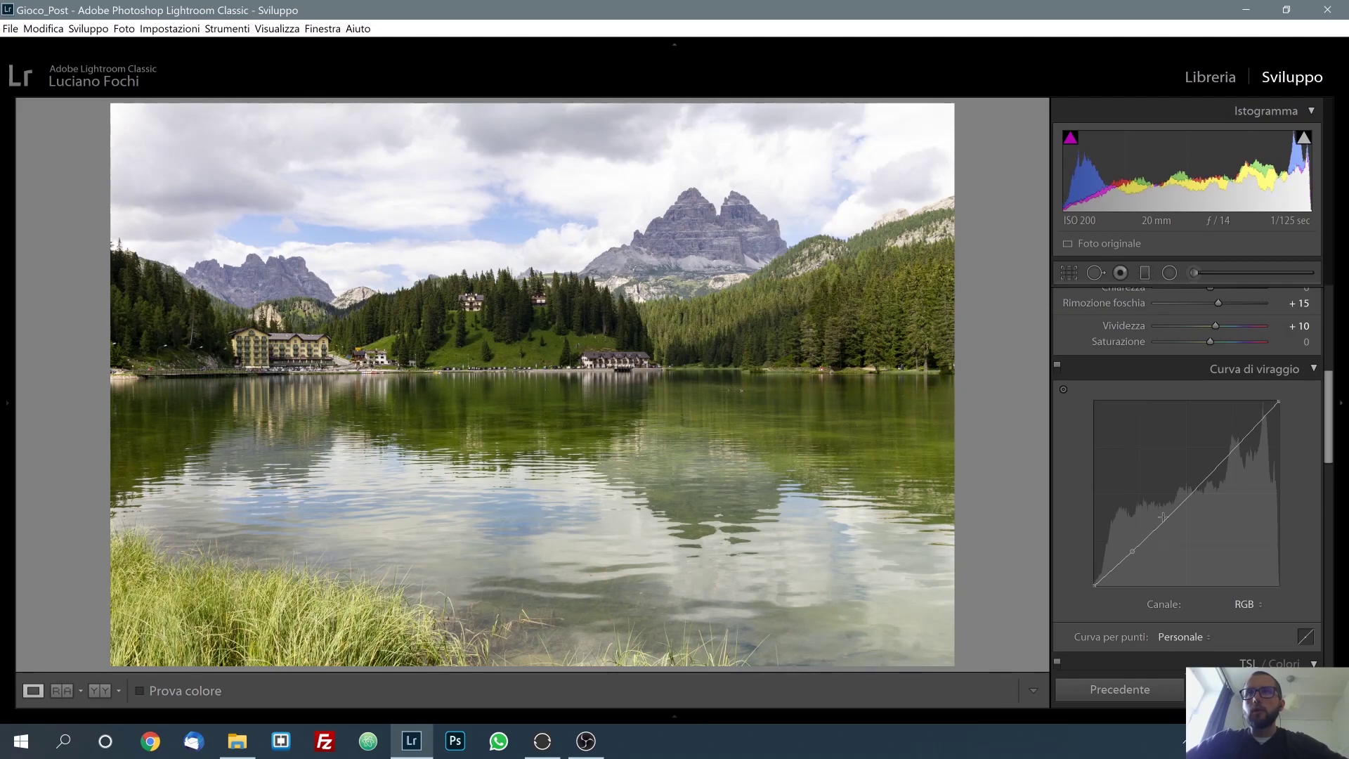
pyautogui.moveTo(1255, 426); pyautogui.dragTo(1254, 420)
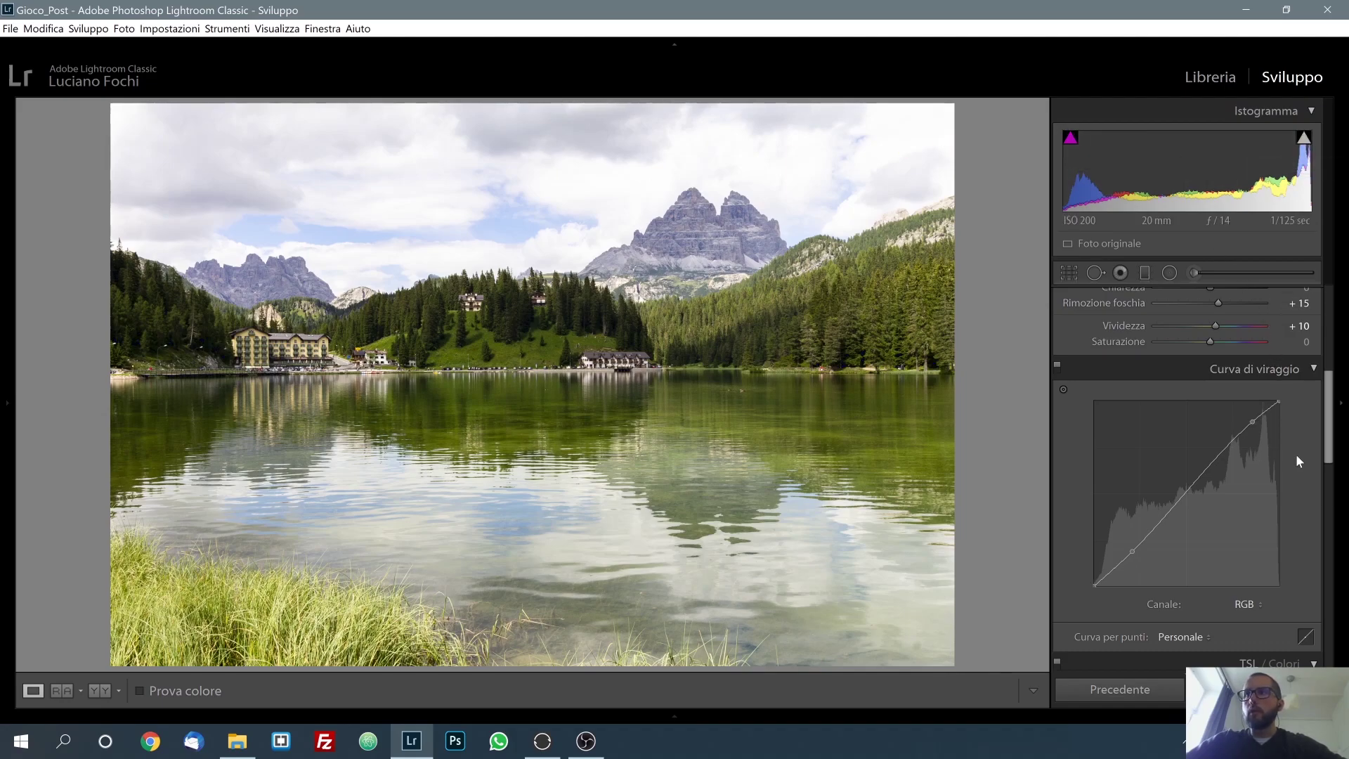
pyautogui.click(1253, 422)
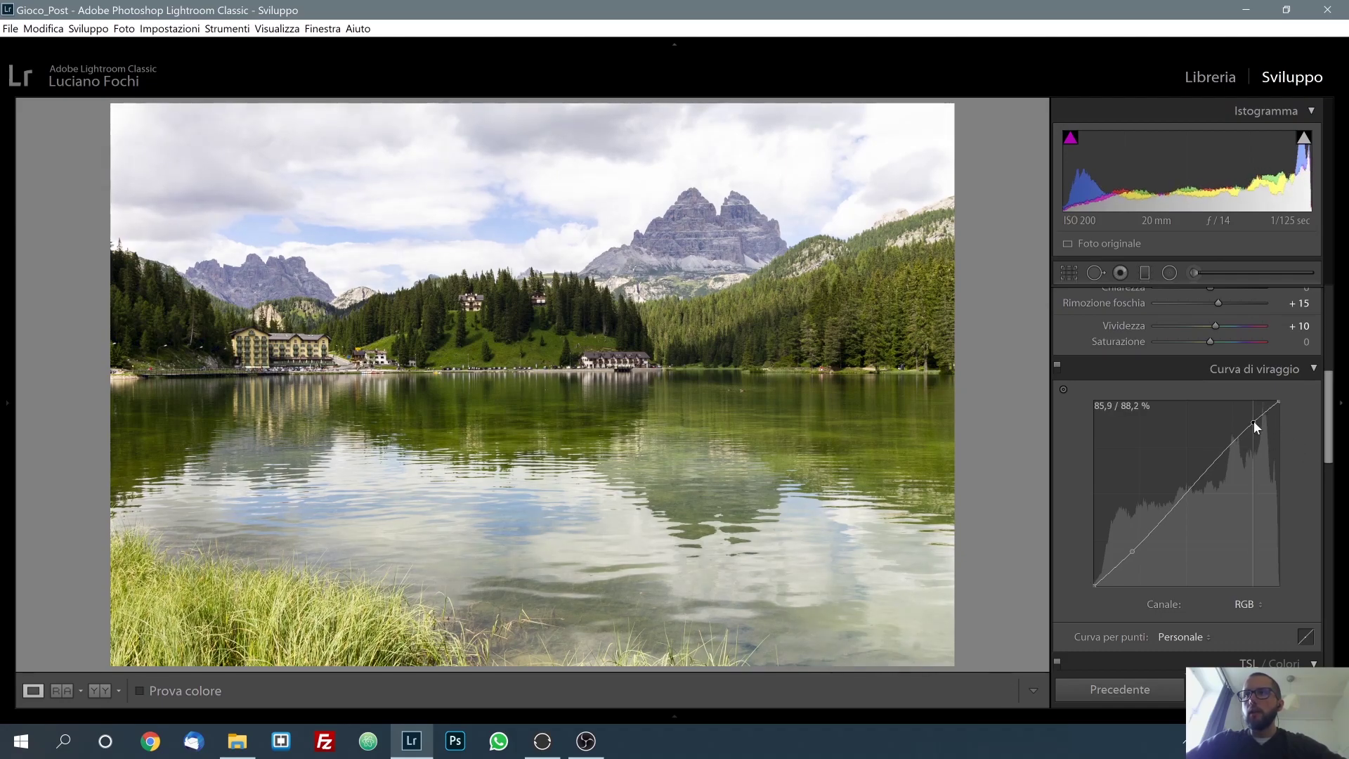
pyautogui.moveTo(1253, 422); pyautogui.dragTo(1248, 425)
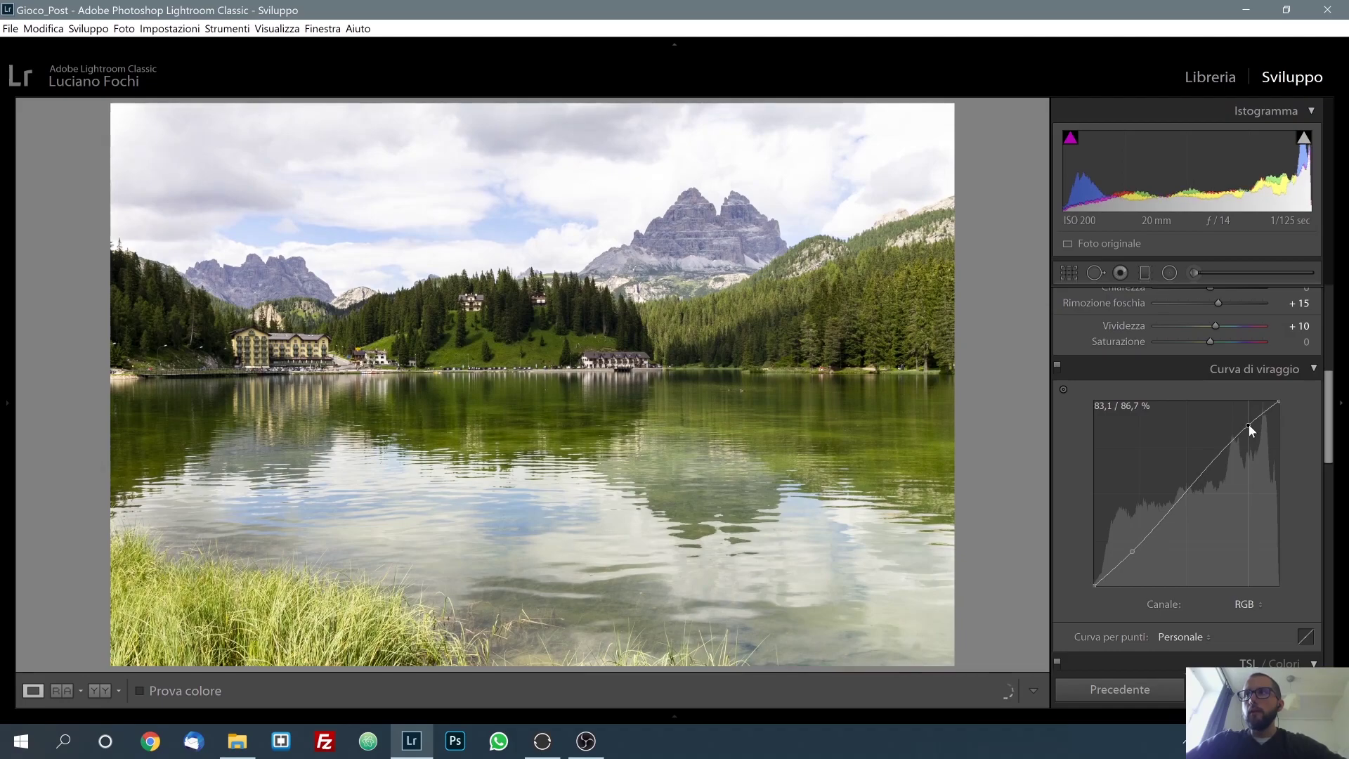
pyautogui.scroll(5, 1289, 421)
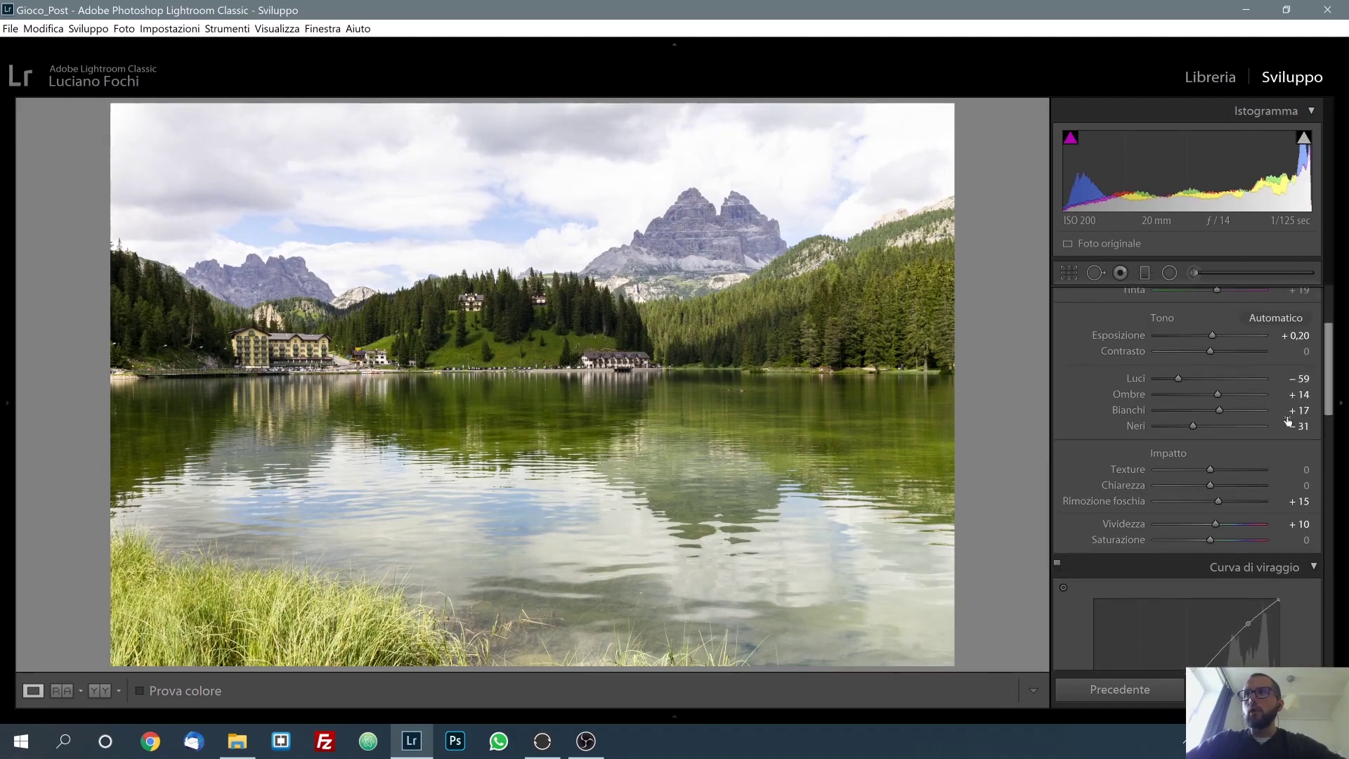
# Set Whites to +15 and Blacks to -23, checking the Prima/Dopo comparison, then return to single view.
pyautogui.moveTo(1220, 410); pyautogui.dragTo(1200, 426)
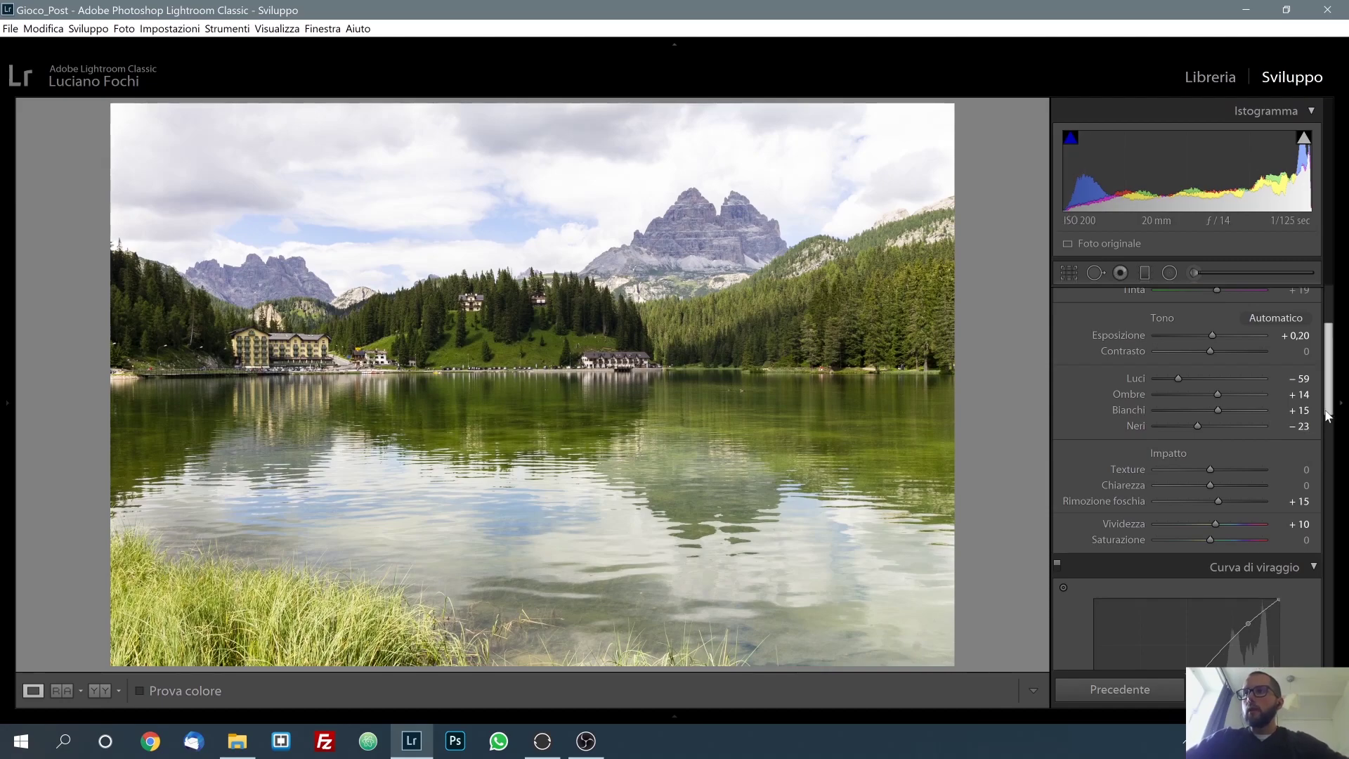
pyautogui.scroll(-1, 1329, 422)
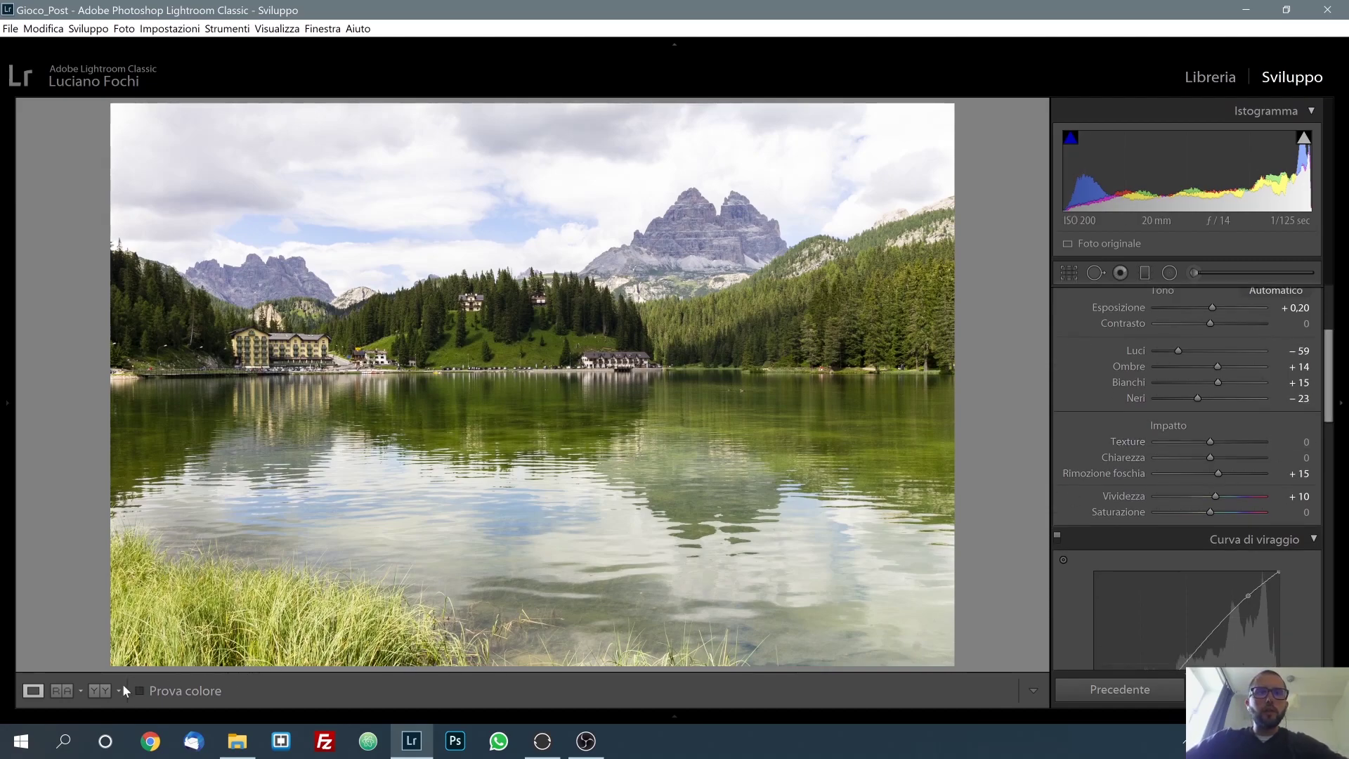
pyautogui.click(100, 690)
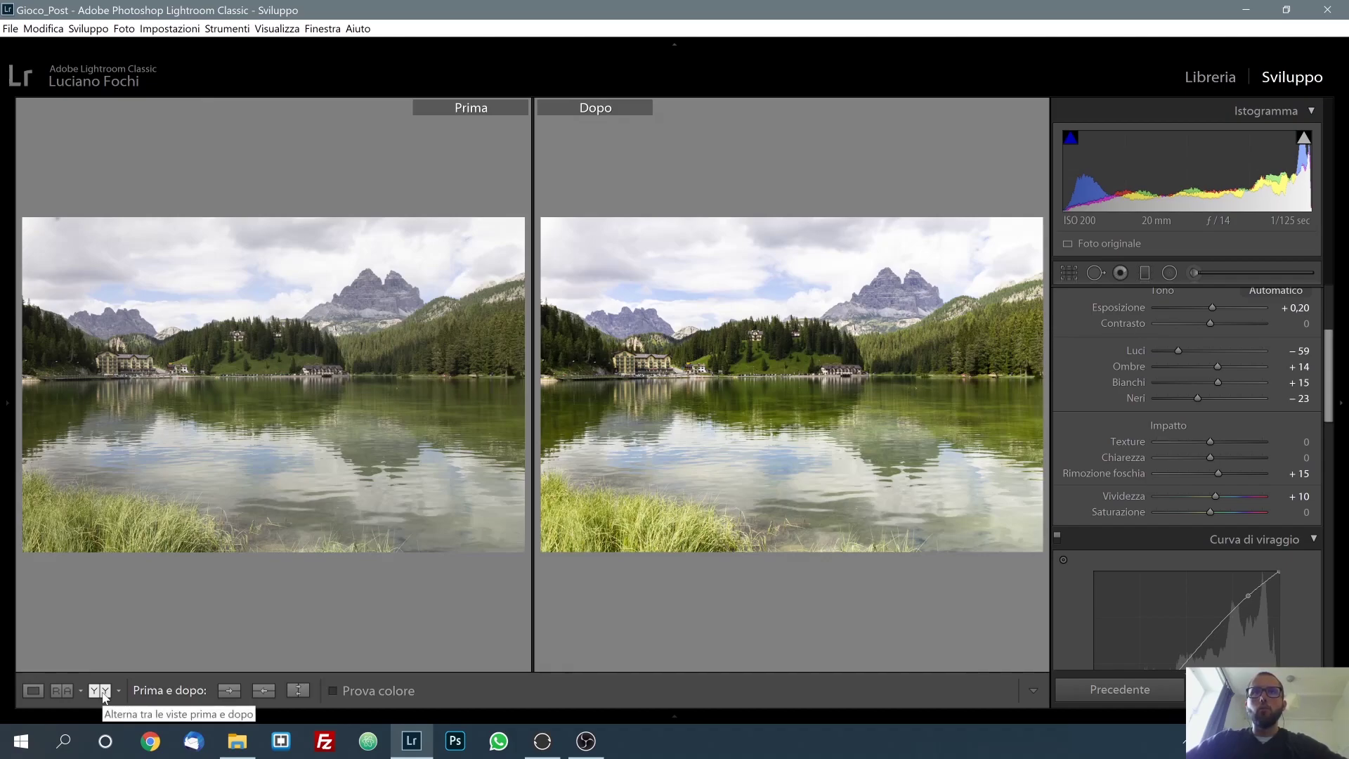
pyautogui.click(33, 690)
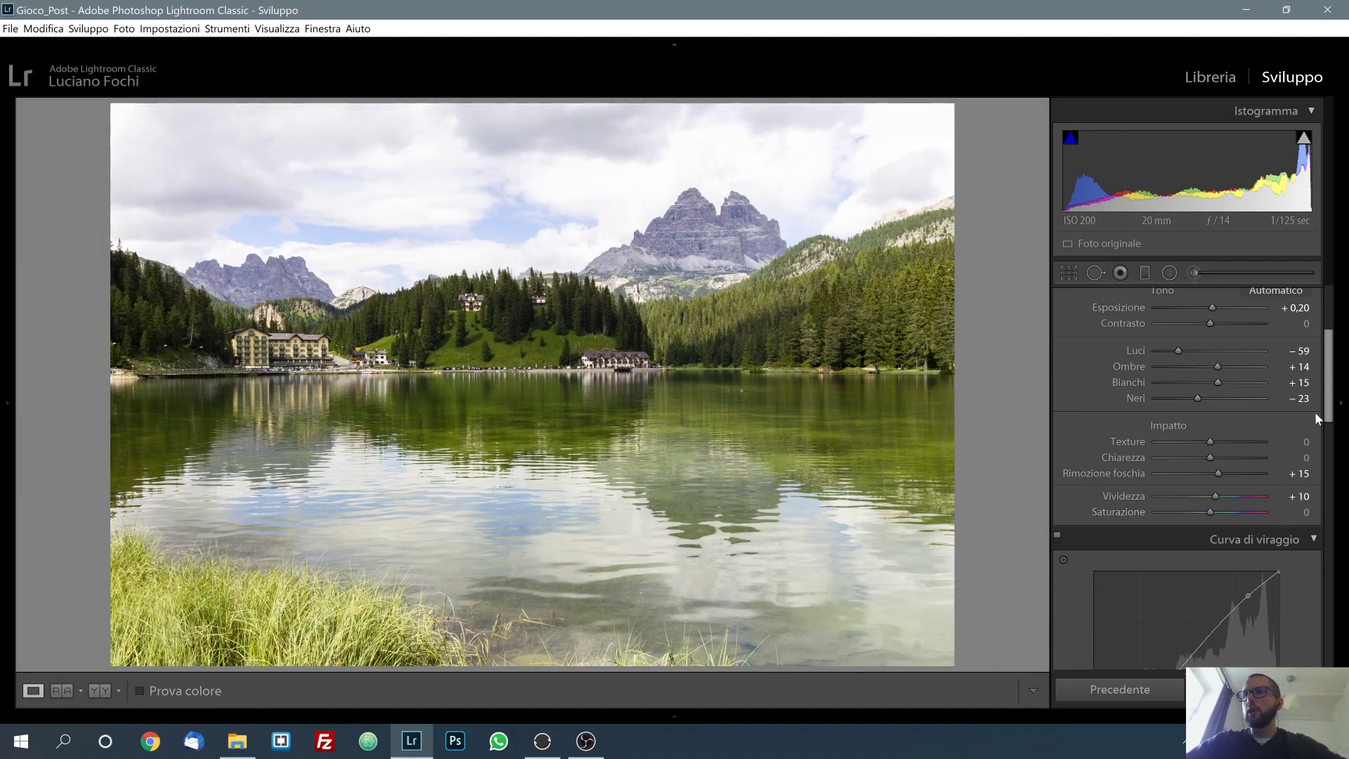
# Lower the Blu luminance in TSL/Colori to -22, toggling the panel off and on to compare.
pyautogui.moveTo(1329, 416); pyautogui.dragTo(1331, 544)
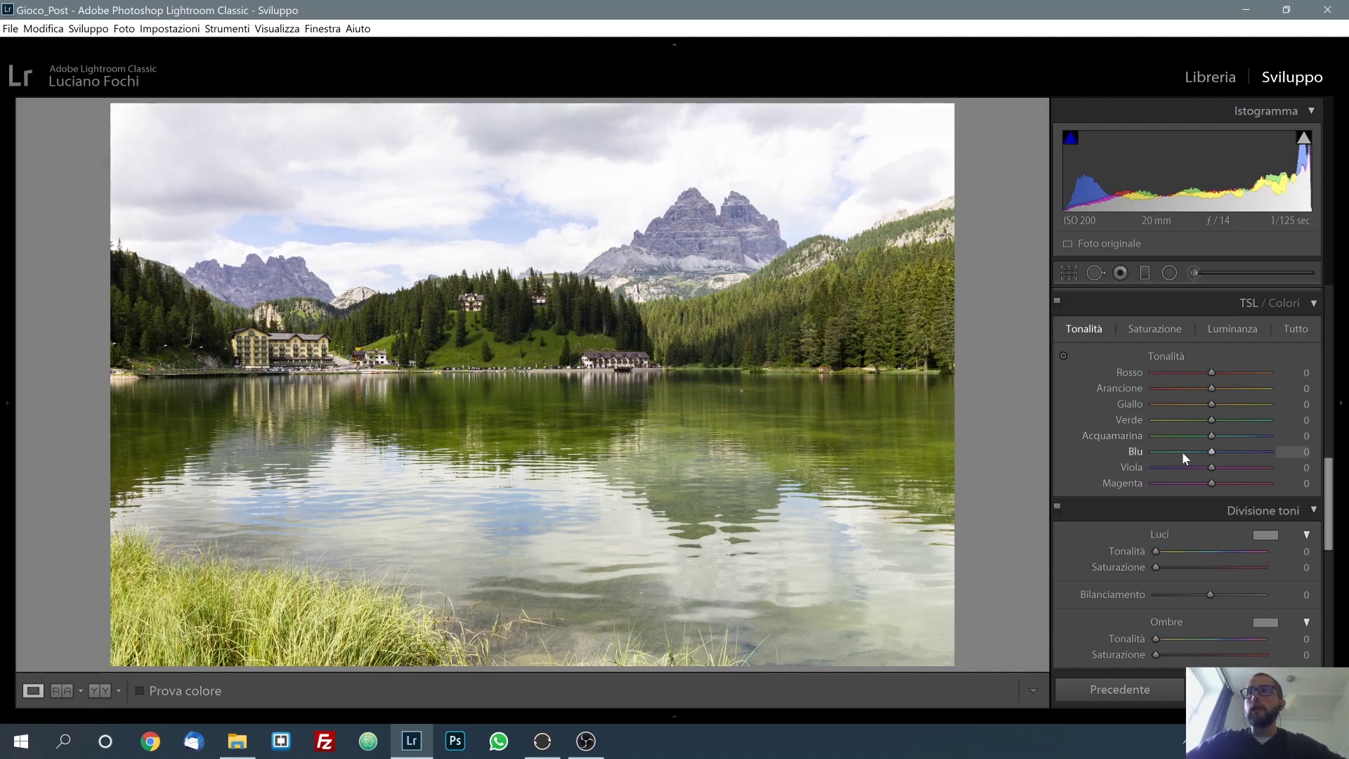
pyautogui.click(1230, 333)
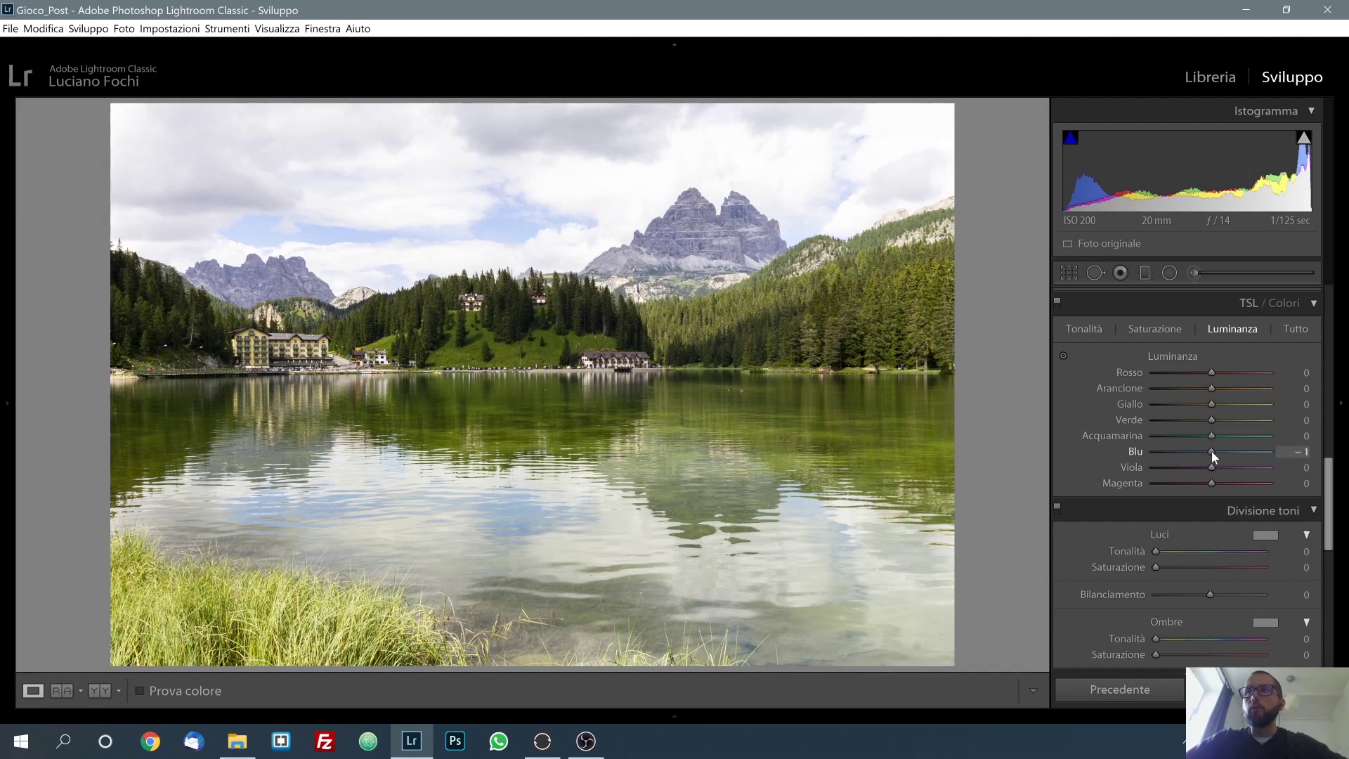
pyautogui.moveTo(1212, 452); pyautogui.dragTo(1199, 453)
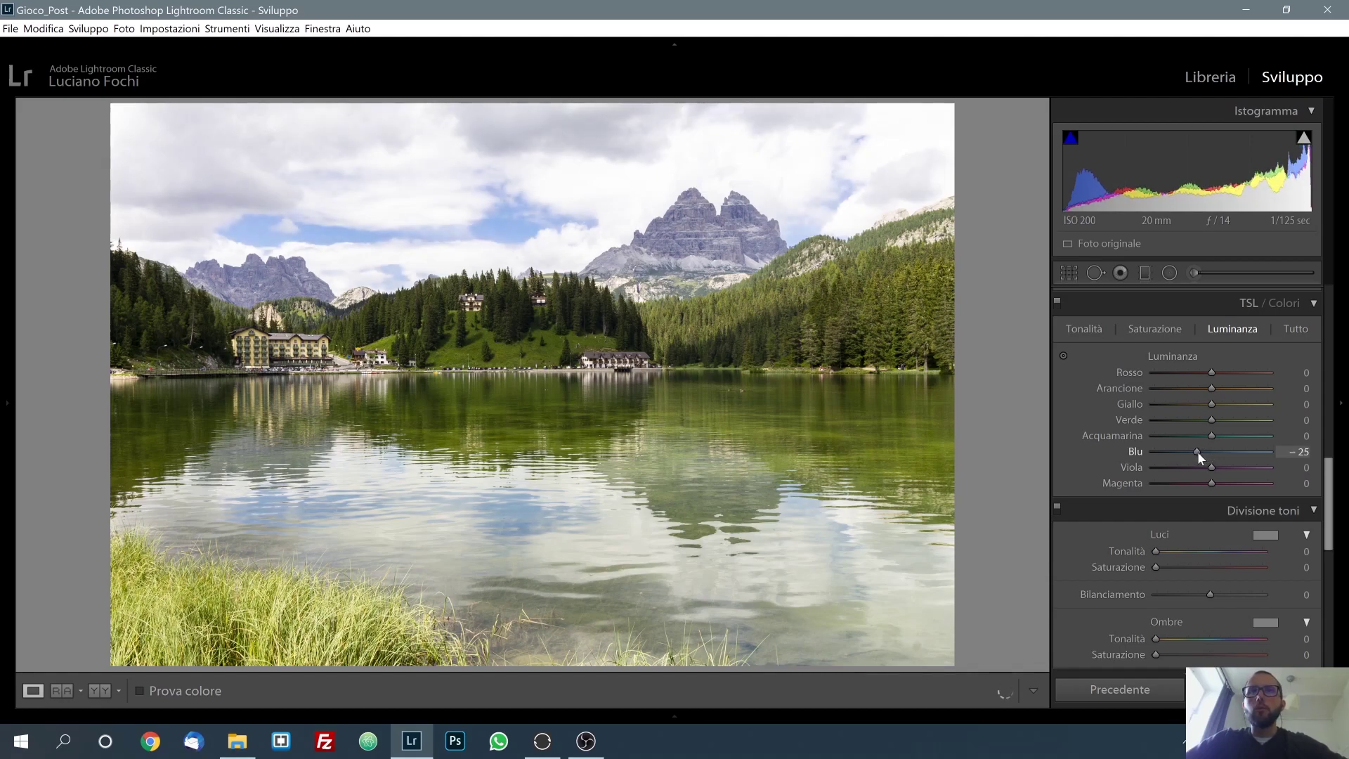
pyautogui.moveTo(1198, 451); pyautogui.dragTo(1199, 449)
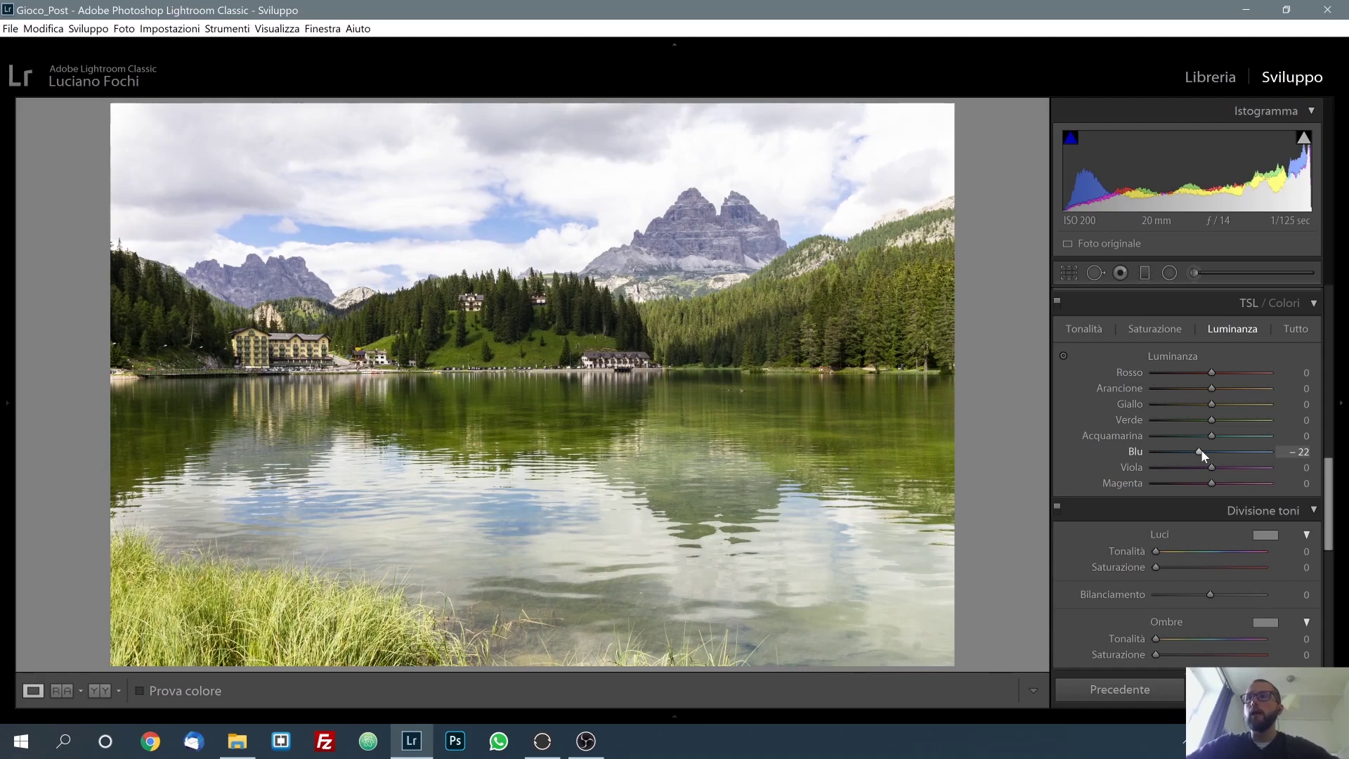
pyautogui.click(1056, 300)
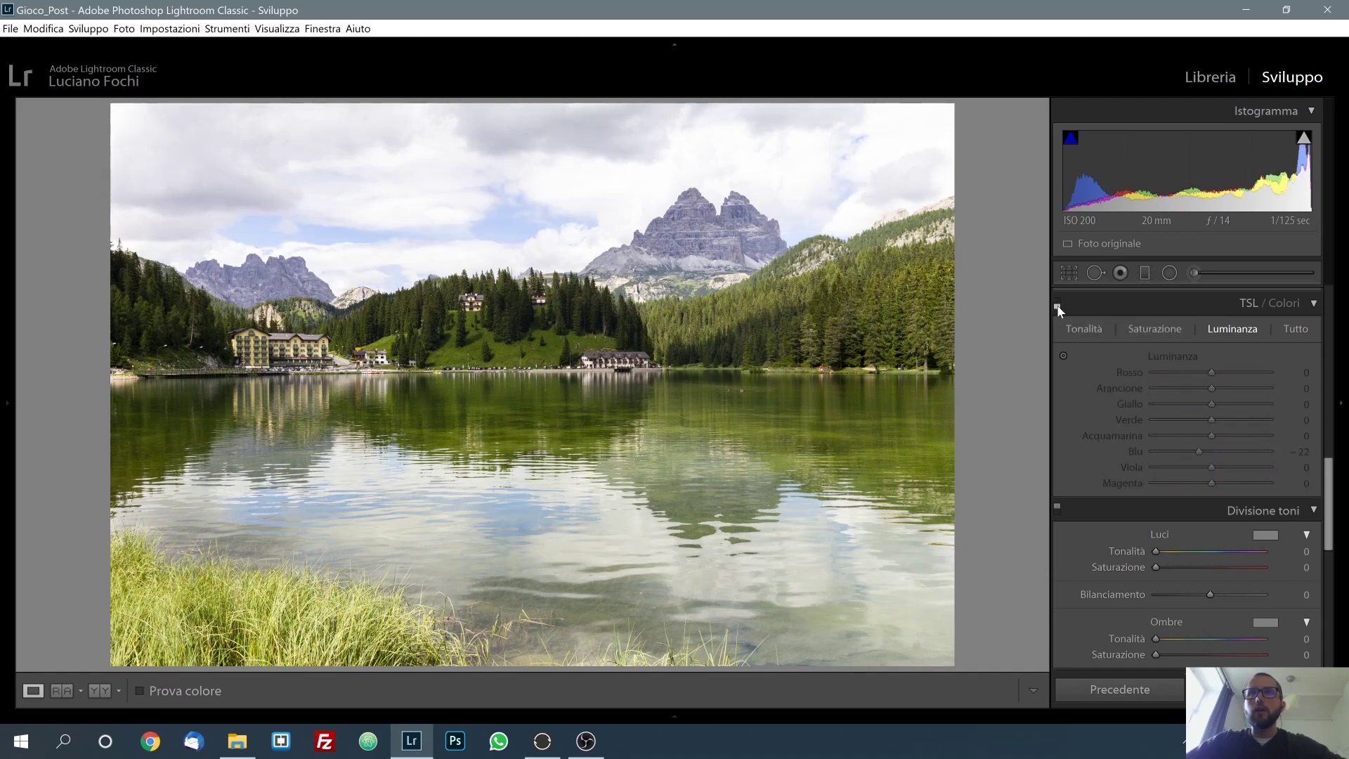
pyautogui.click(1057, 307)
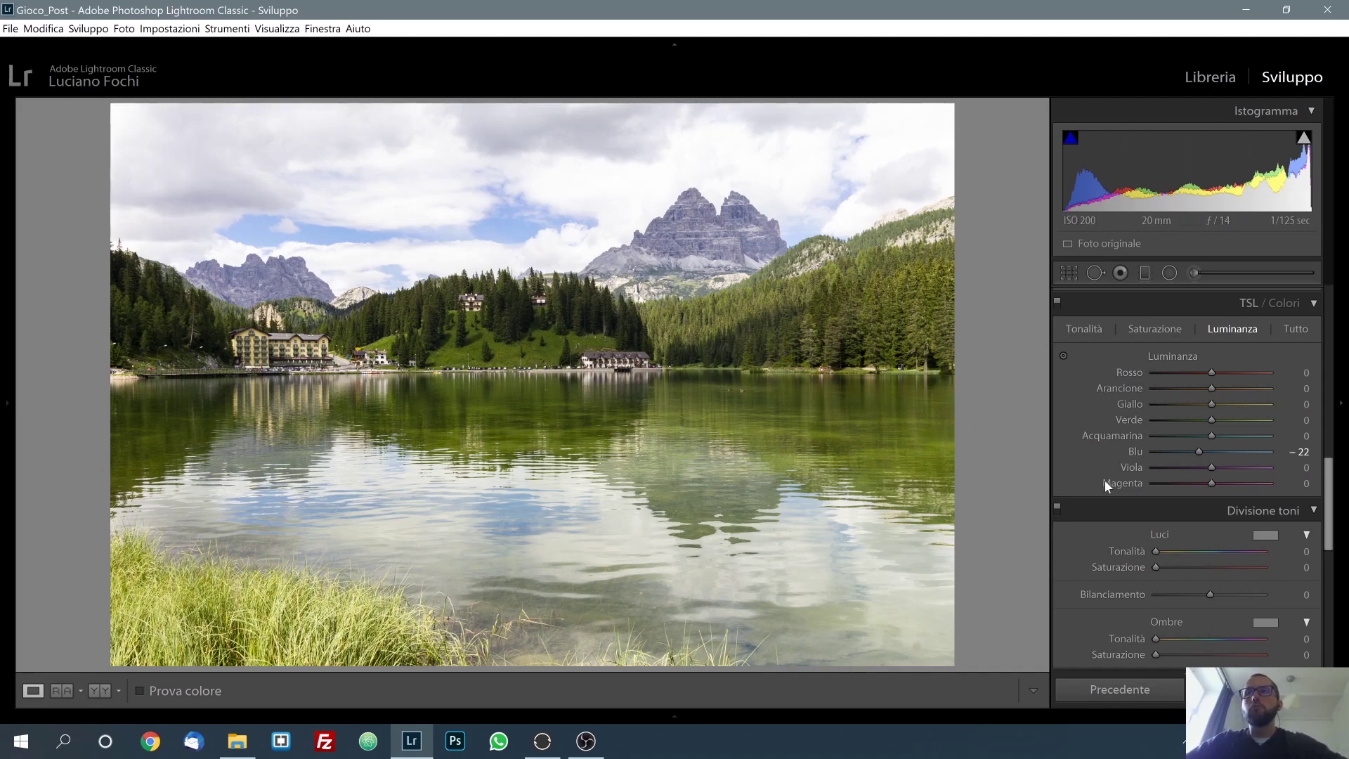
pyautogui.moveTo(1331, 507); pyautogui.dragTo(1330, 534)
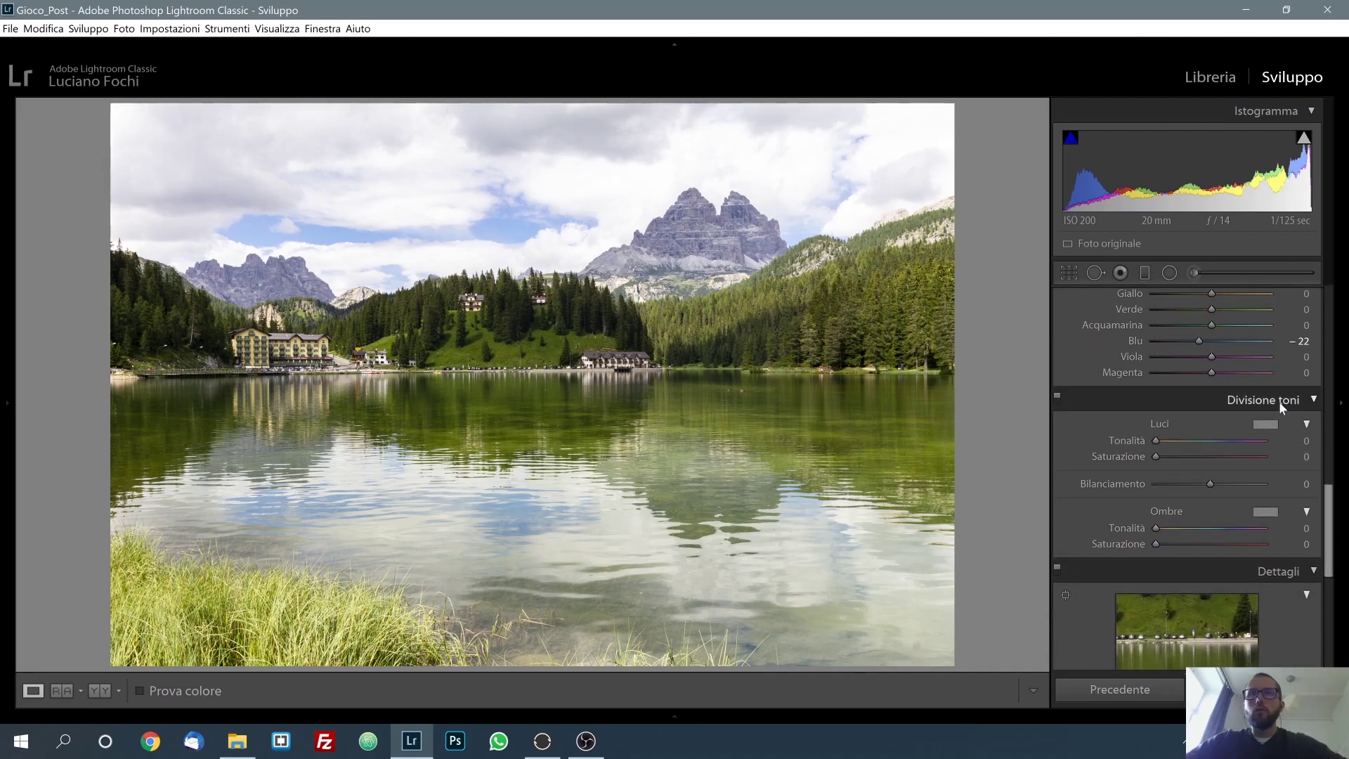
# Set Dettagli sharpening Mascheratura to 81 using the mask preview, and Amount to 72.
pyautogui.scroll(-1, 1331, 505)
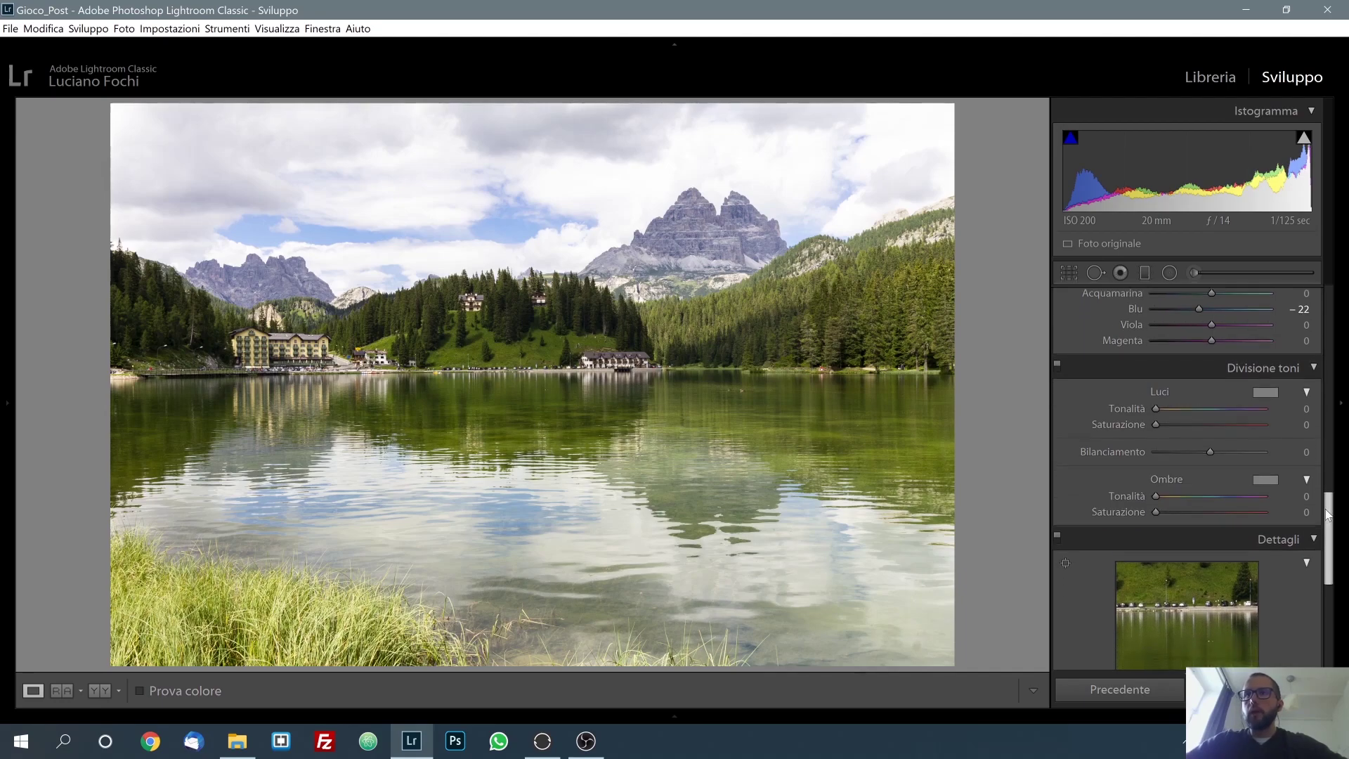
pyautogui.scroll(-3, 1300, 499)
pyautogui.scroll(-1, 1264, 491)
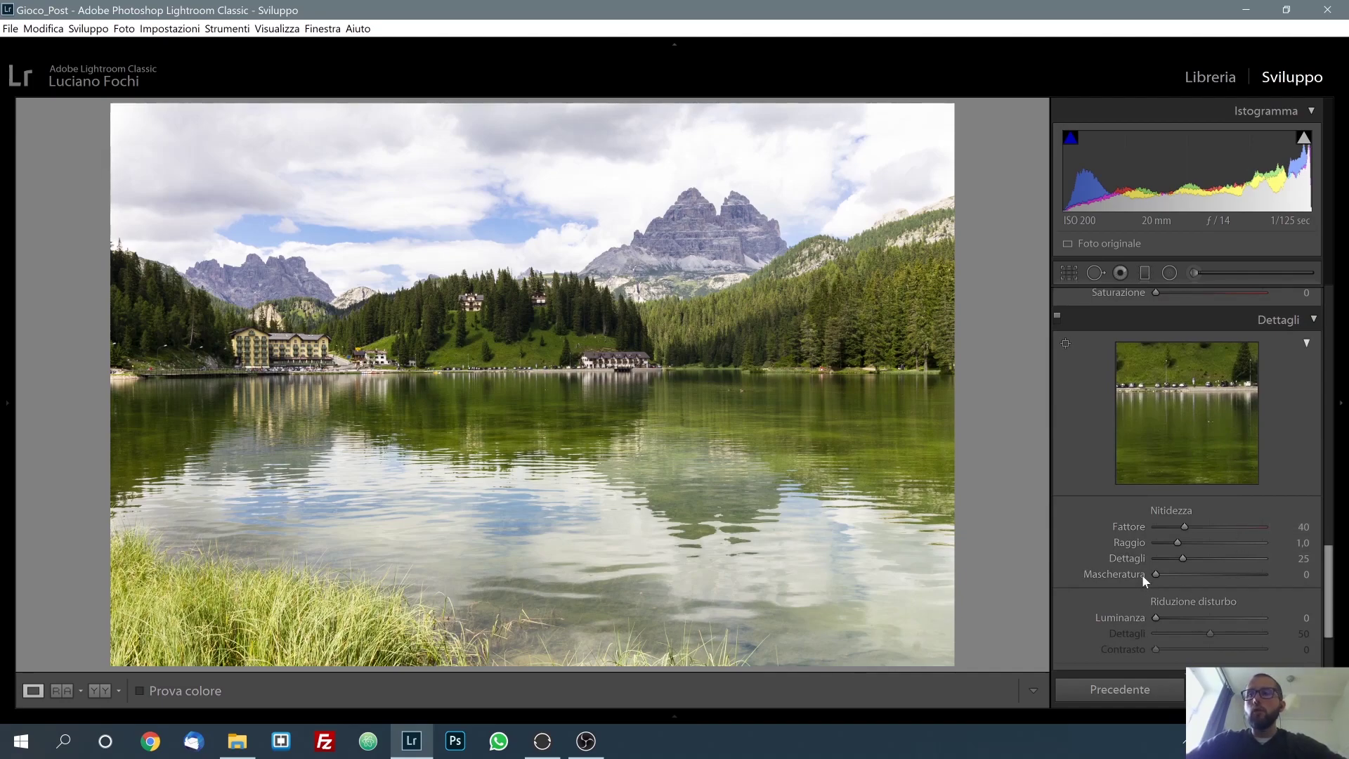
pyautogui.press('alt')
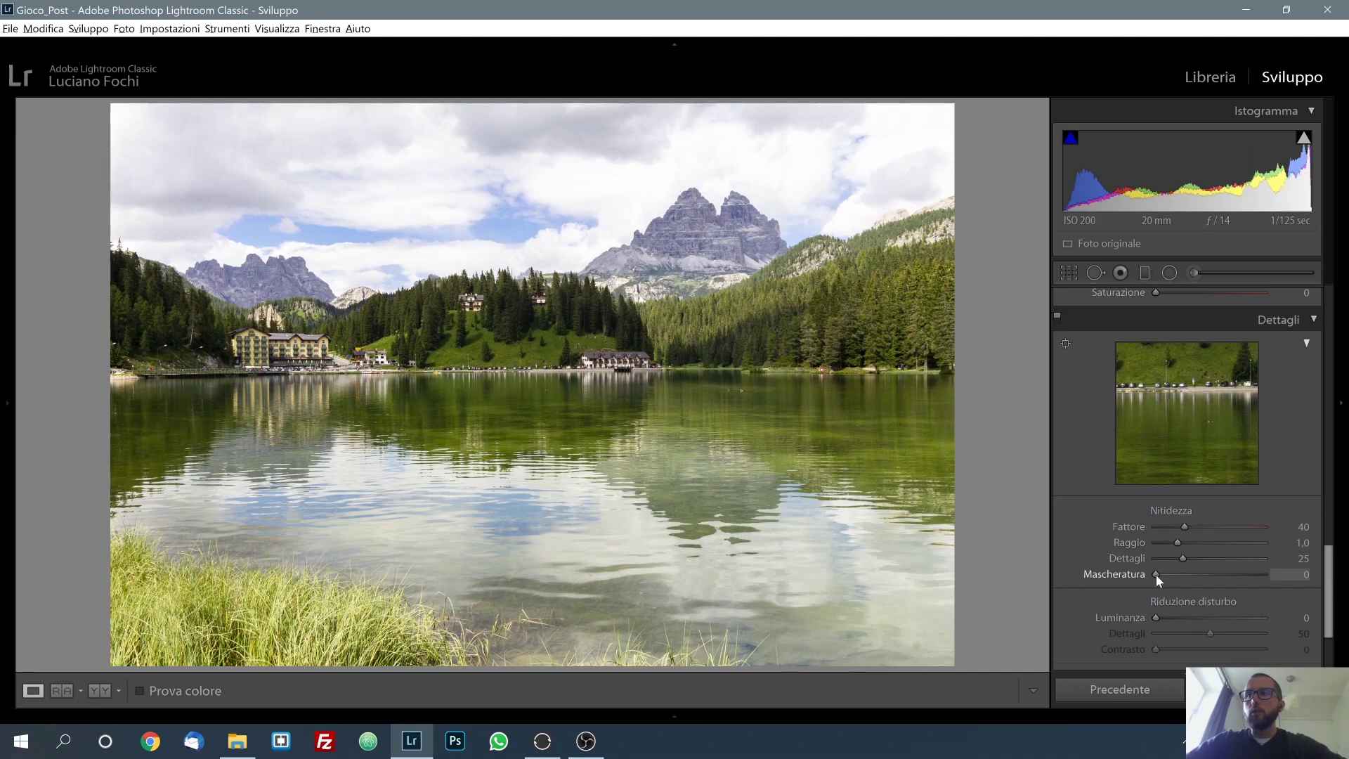
pyautogui.keyDown('alt'); pyautogui.click(1156, 575); pyautogui.keyUp('alt')
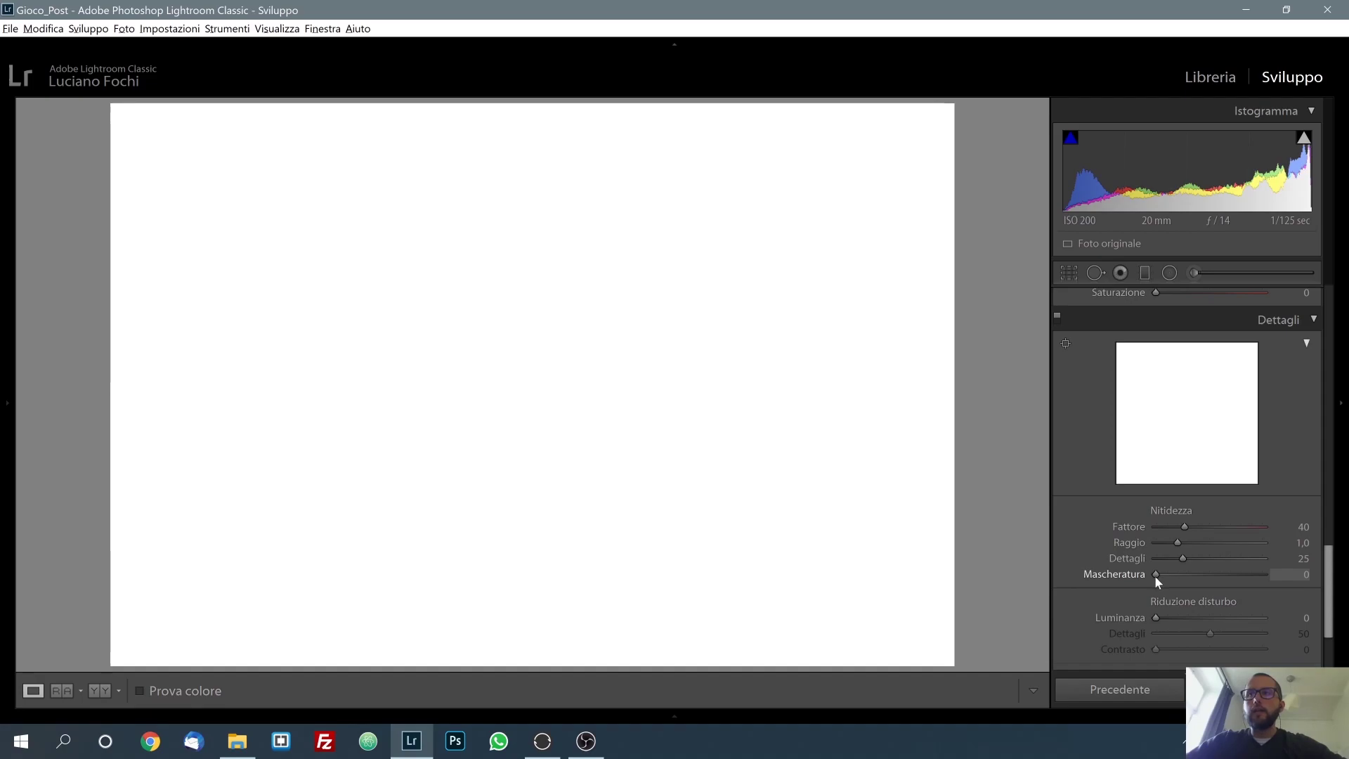
pyautogui.moveTo(1157, 576); pyautogui.dragTo(1258, 580)
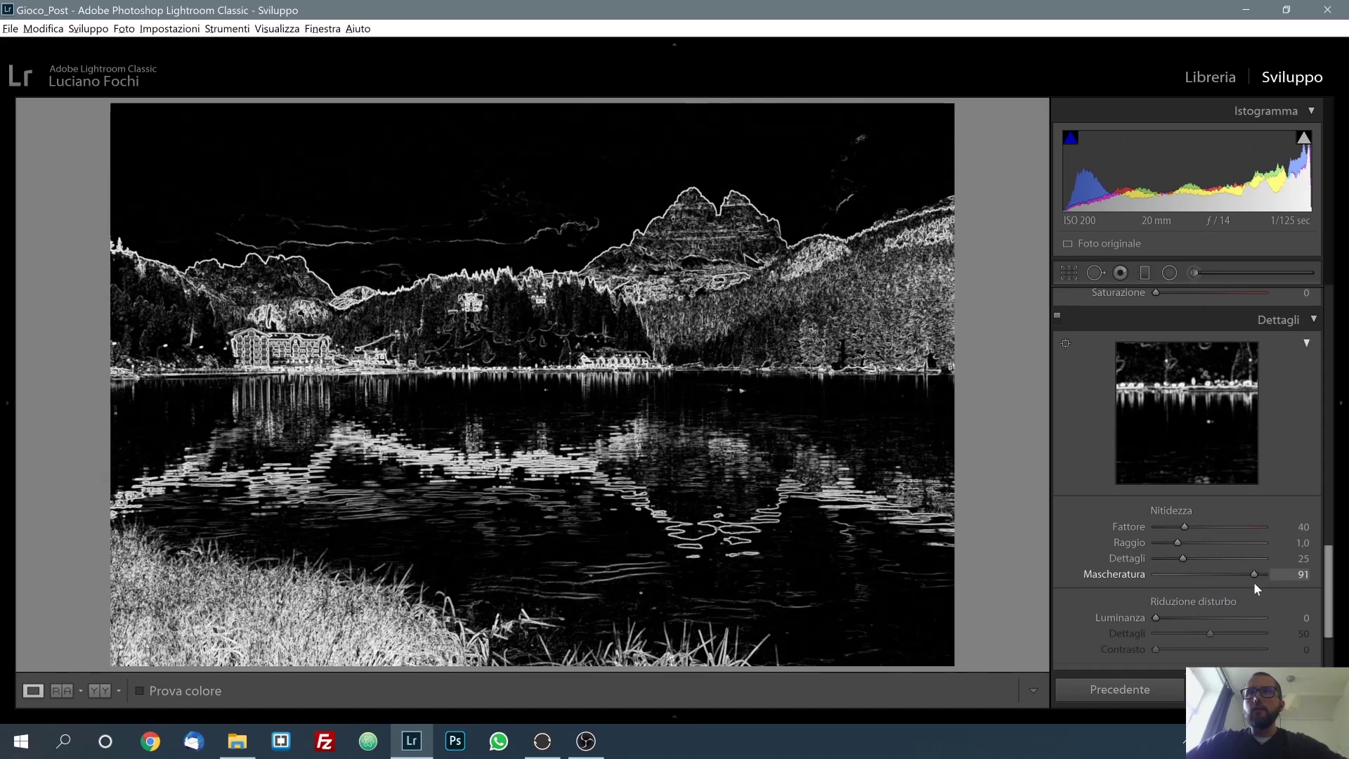
pyautogui.moveTo(1254, 581); pyautogui.dragTo(1251, 584)
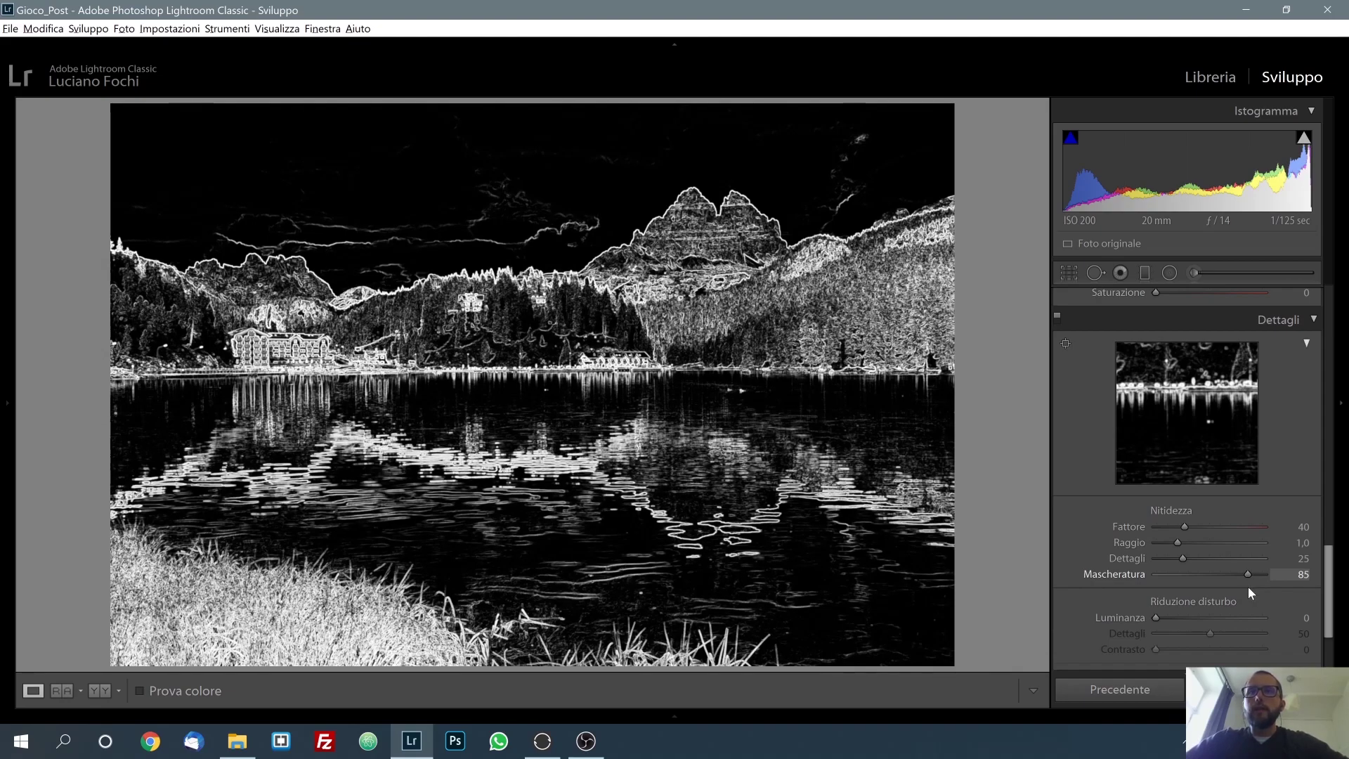
pyautogui.moveTo(1248, 588); pyautogui.dragTo(1243, 592)
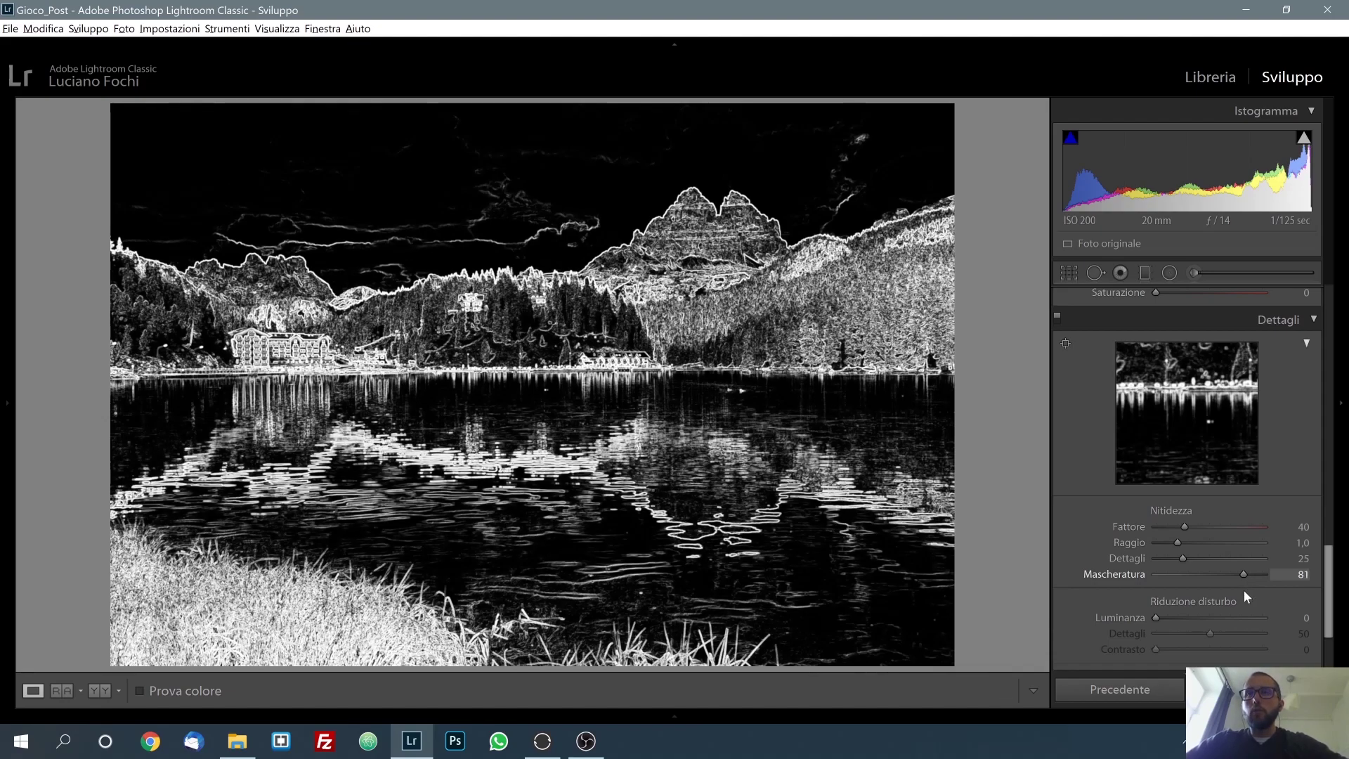
pyautogui.moveTo(1244, 591); pyautogui.dragTo(1243, 589)
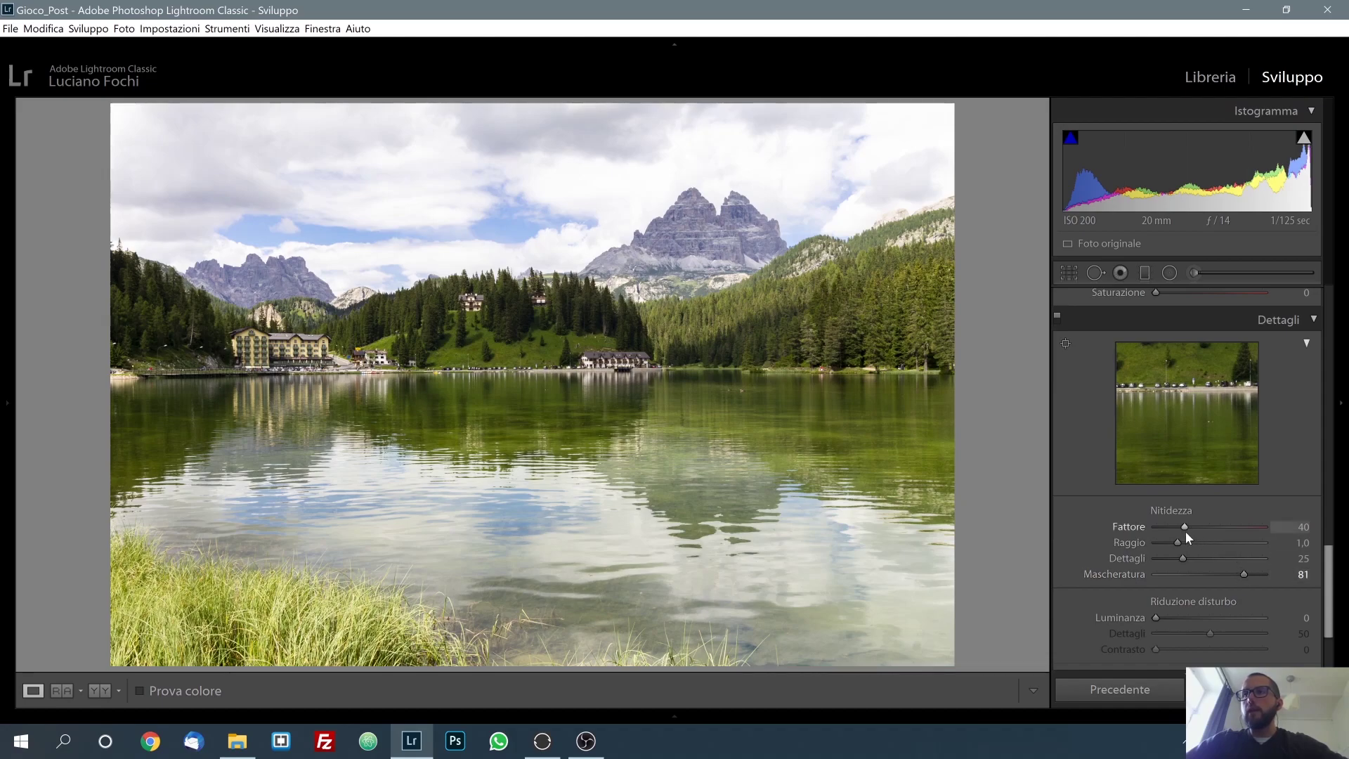
pyautogui.moveTo(1188, 528); pyautogui.dragTo(1209, 530)
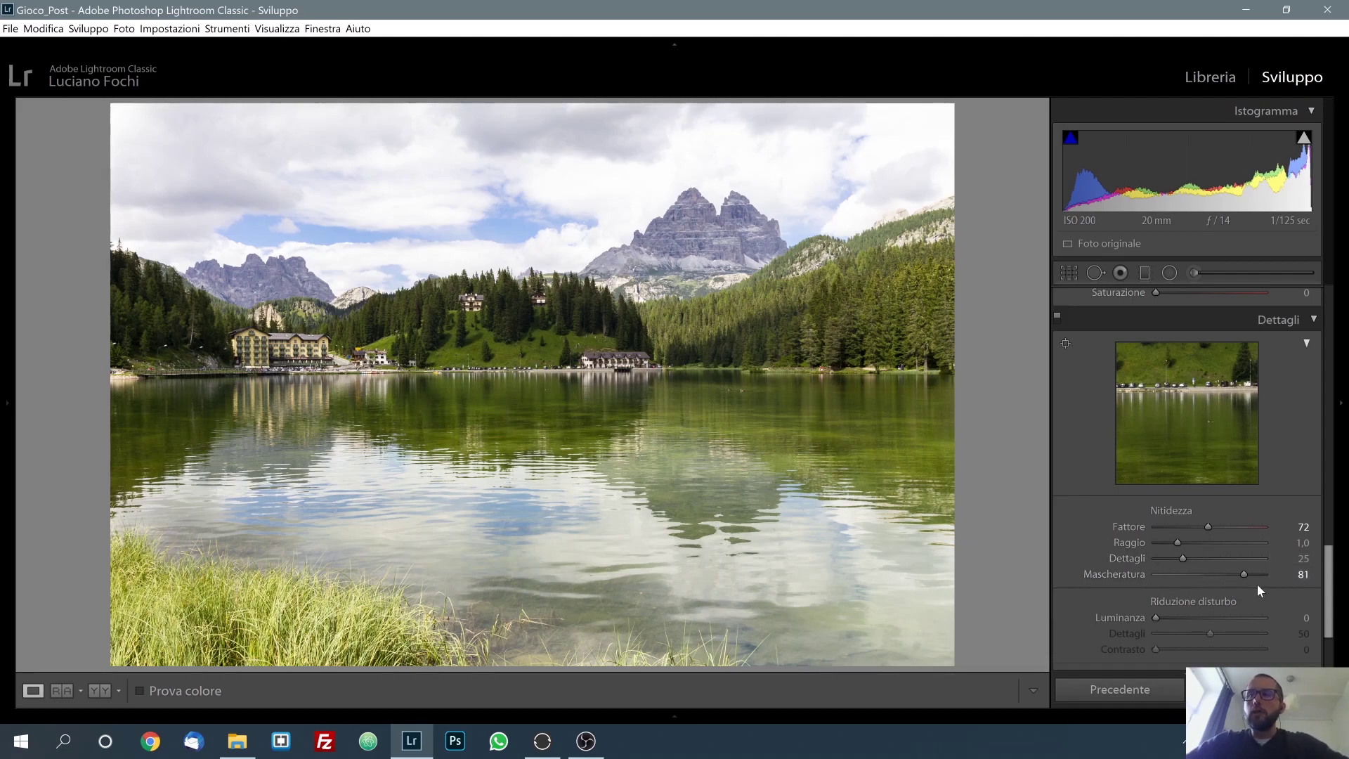
# Set Riduzione disturbo Luminanza to 10, then return the panel to the Base section.
pyautogui.scroll(-3, 1332, 578)
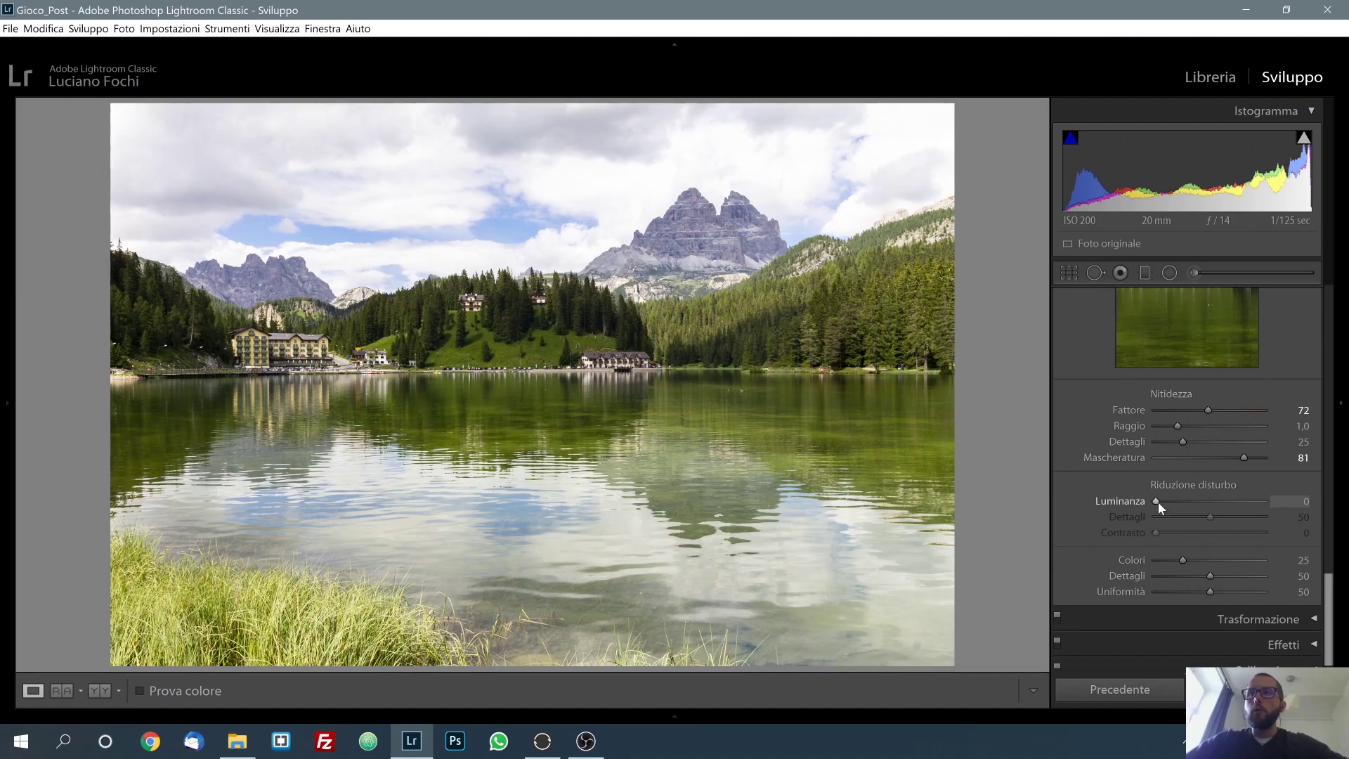
pyautogui.scroll(5, 1158, 502)
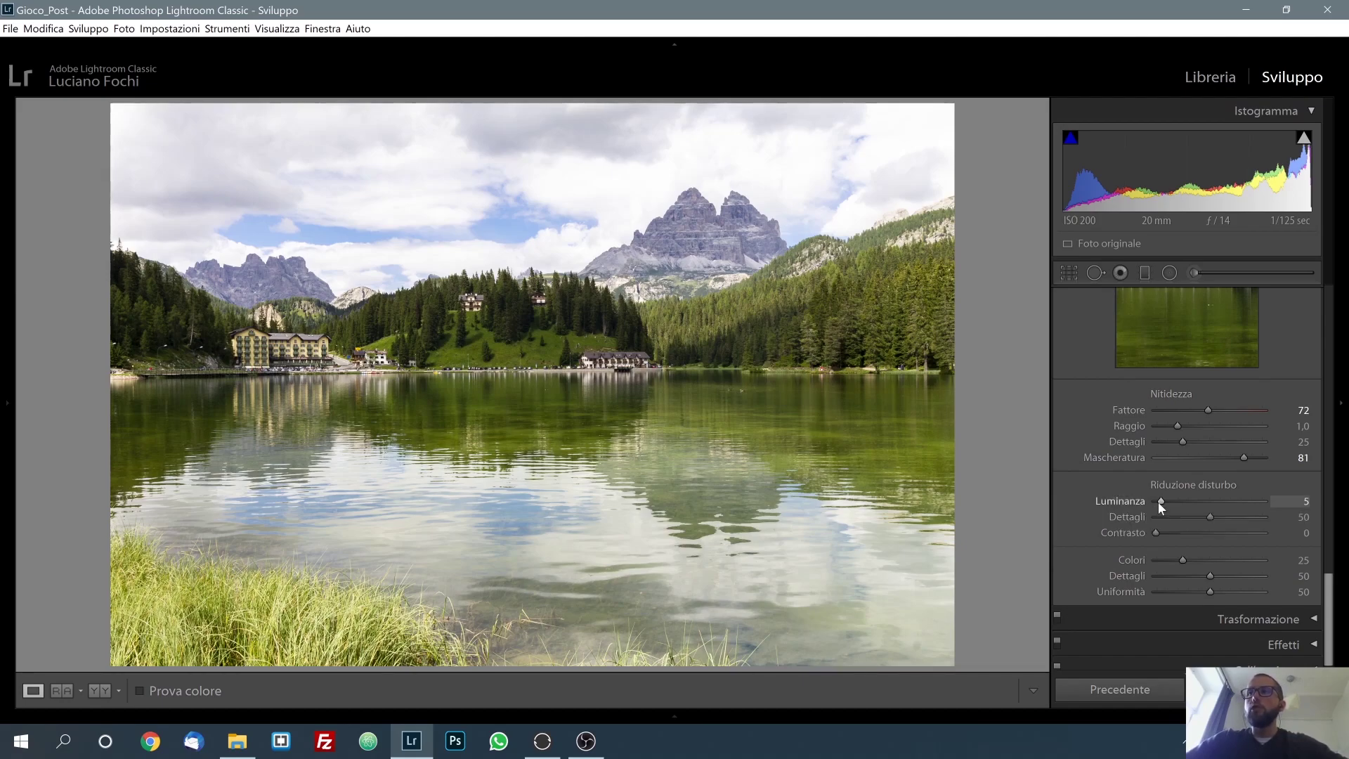
pyautogui.scroll(5, 1158, 502)
pyautogui.scroll(-1, 1323, 613)
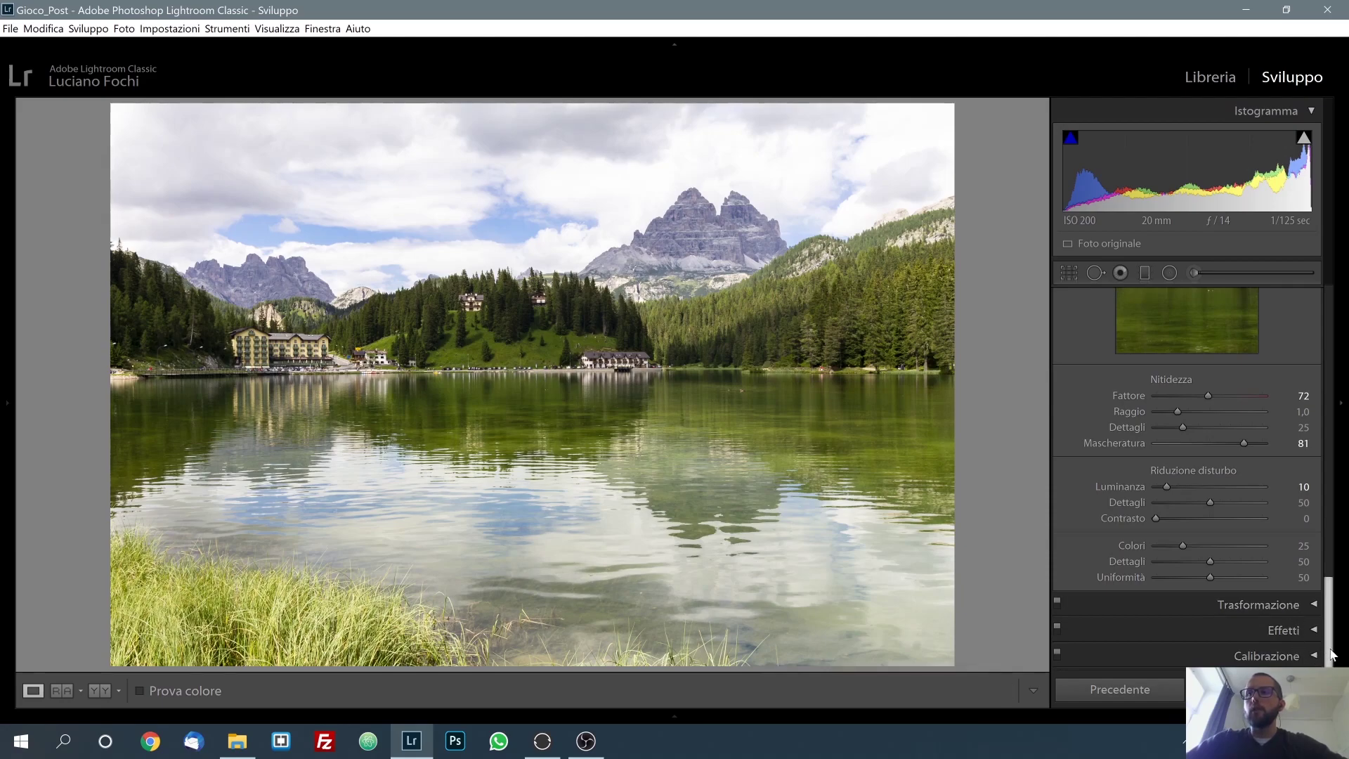
pyautogui.moveTo(1331, 654); pyautogui.dragTo(1333, 358)
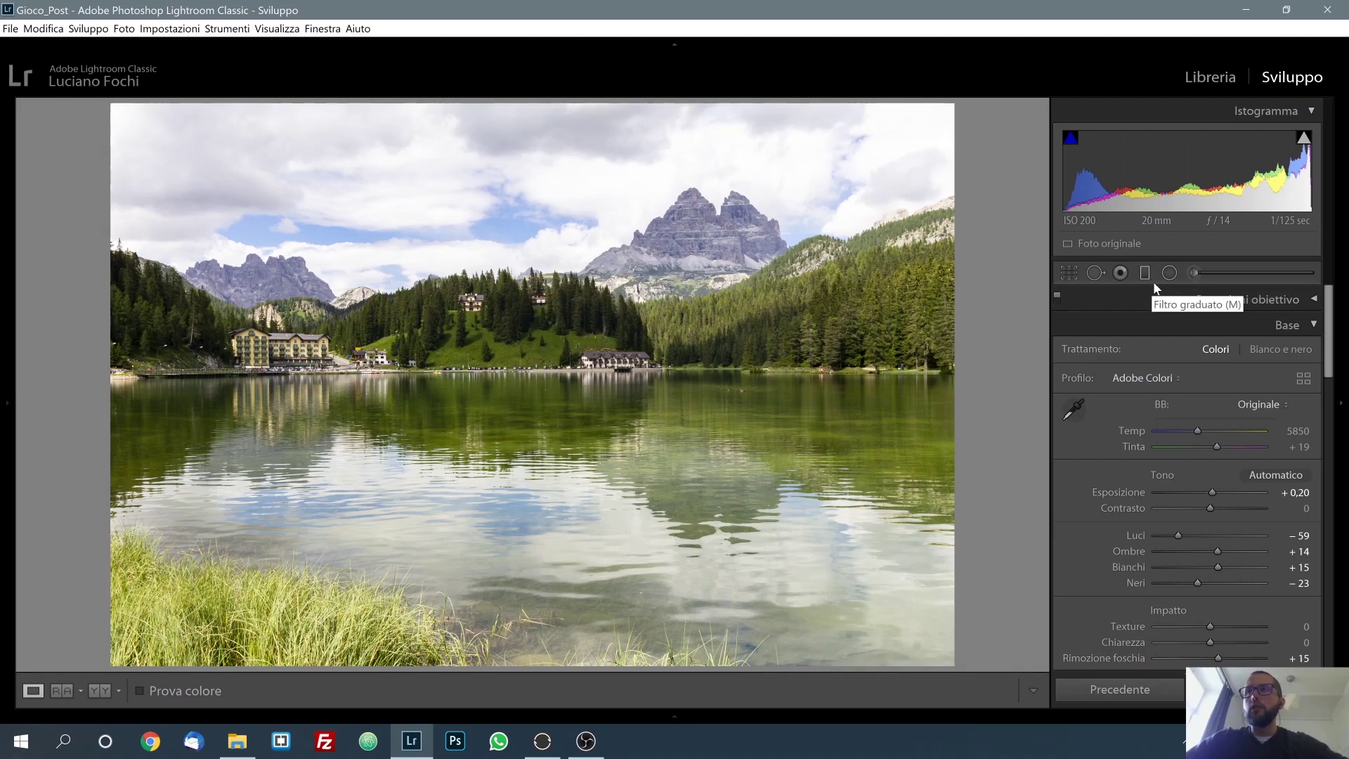
# Start a new Adjustment Brush with Clarity reset, Highlights -25 and Dehaze 56.
pyautogui.click(1199, 278)
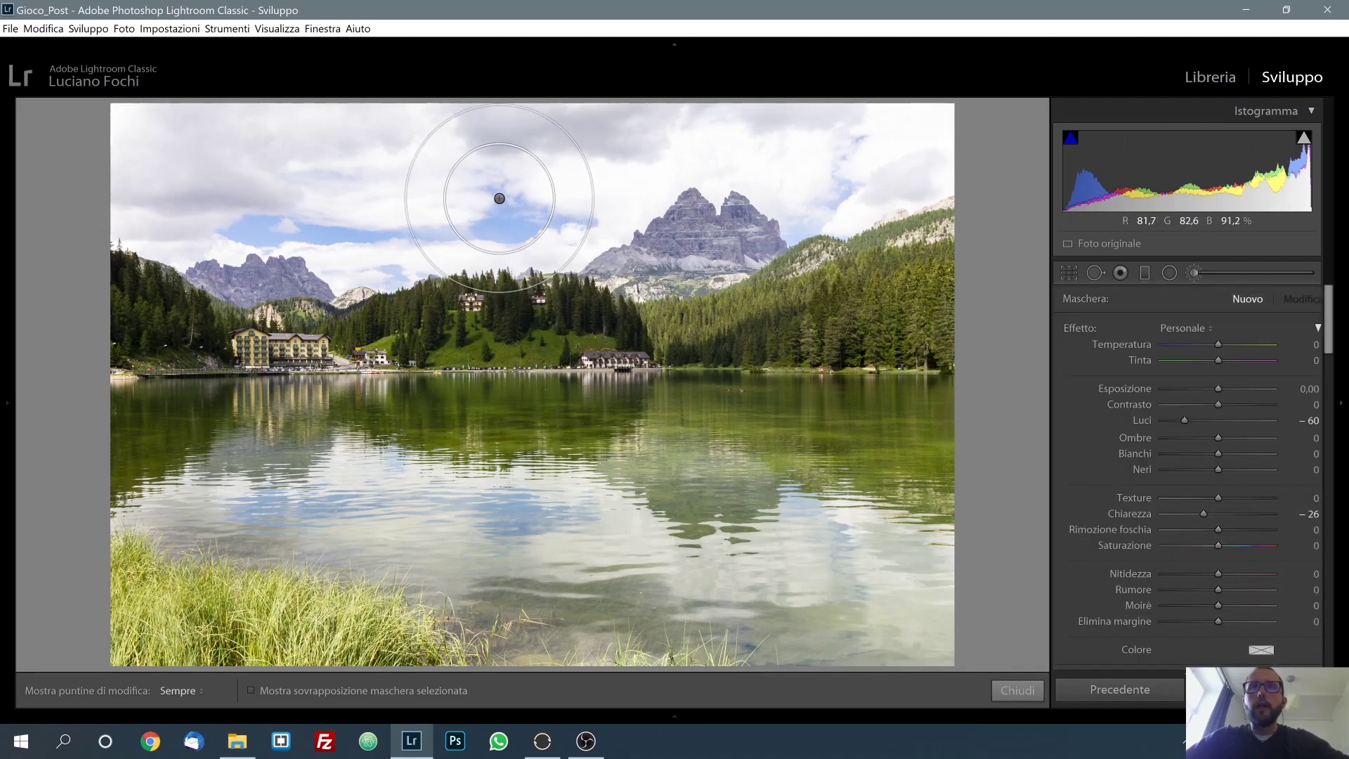
pyautogui.scroll(-4, 1255, 563)
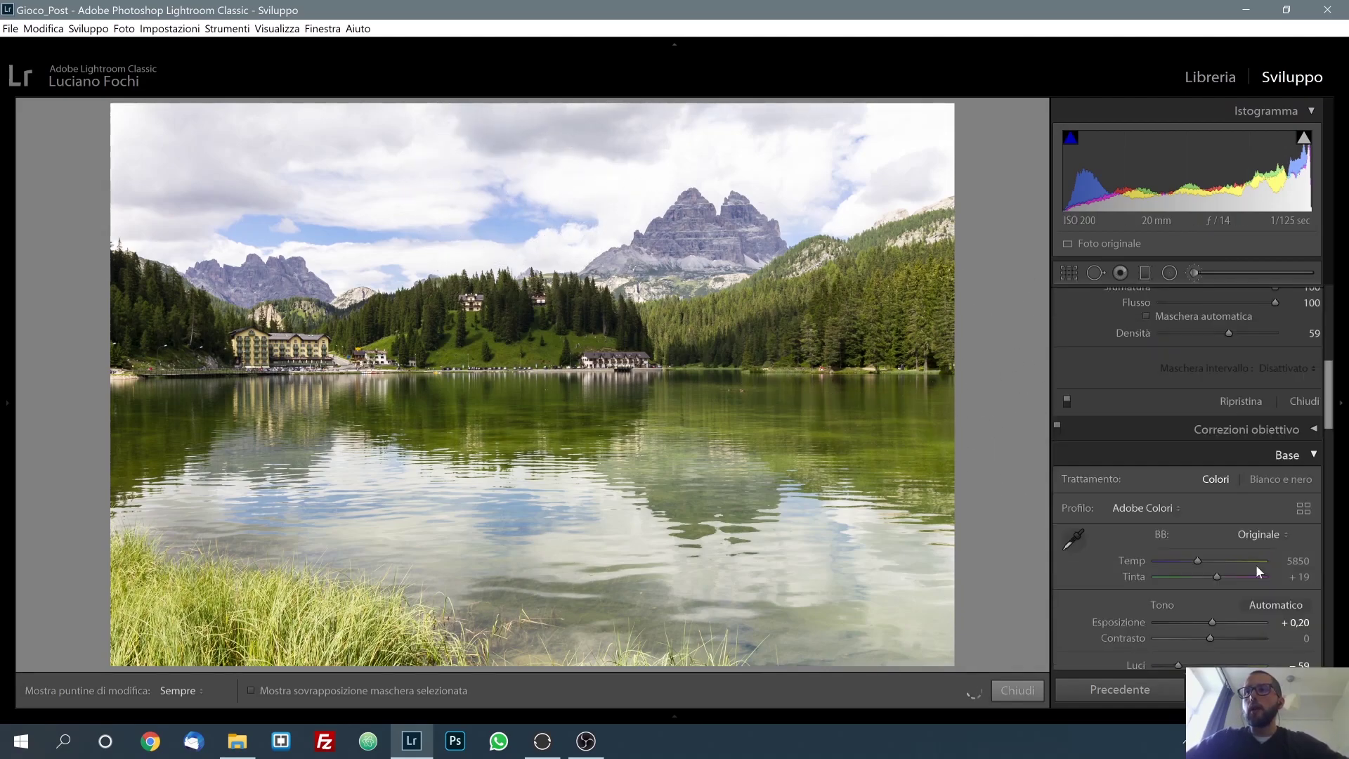
pyautogui.scroll(1, 1258, 559)
pyautogui.scroll(1, 1261, 555)
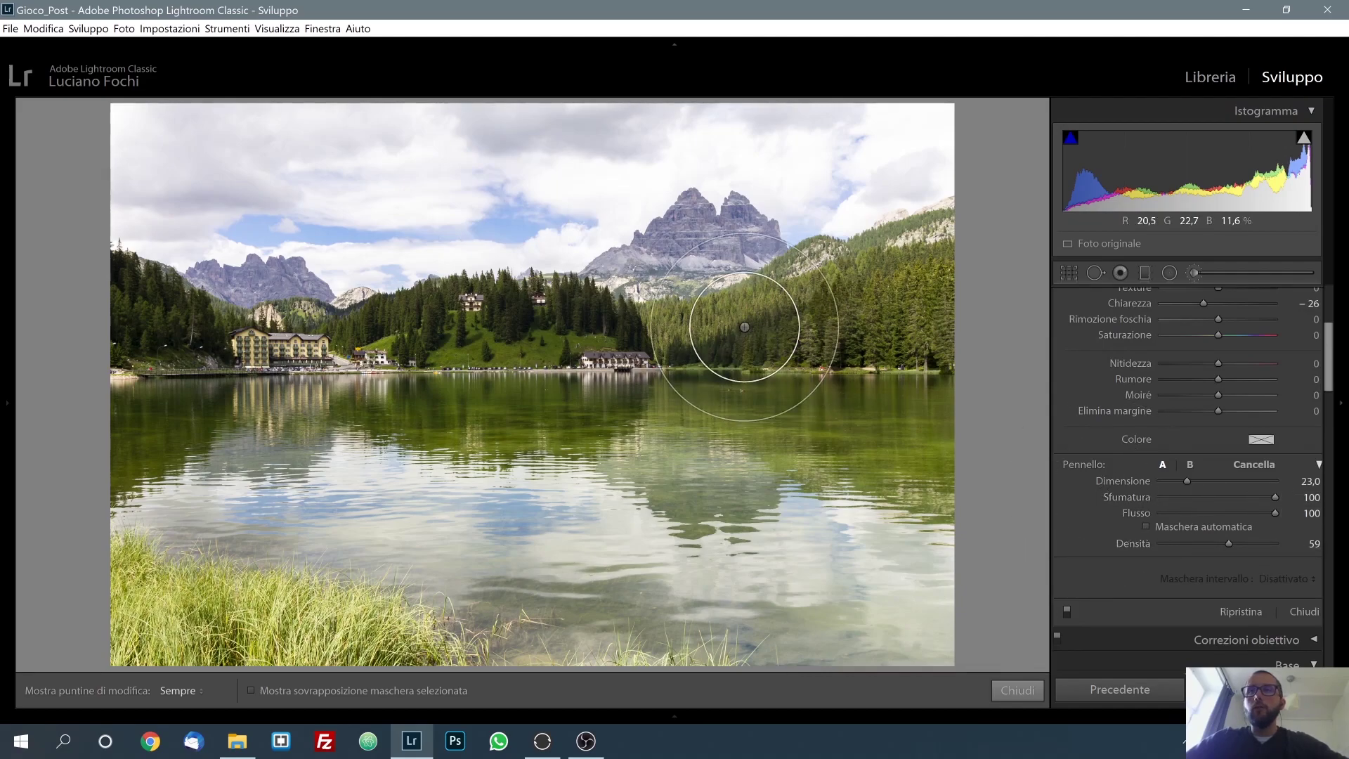
pyautogui.scroll(1, 787, 357)
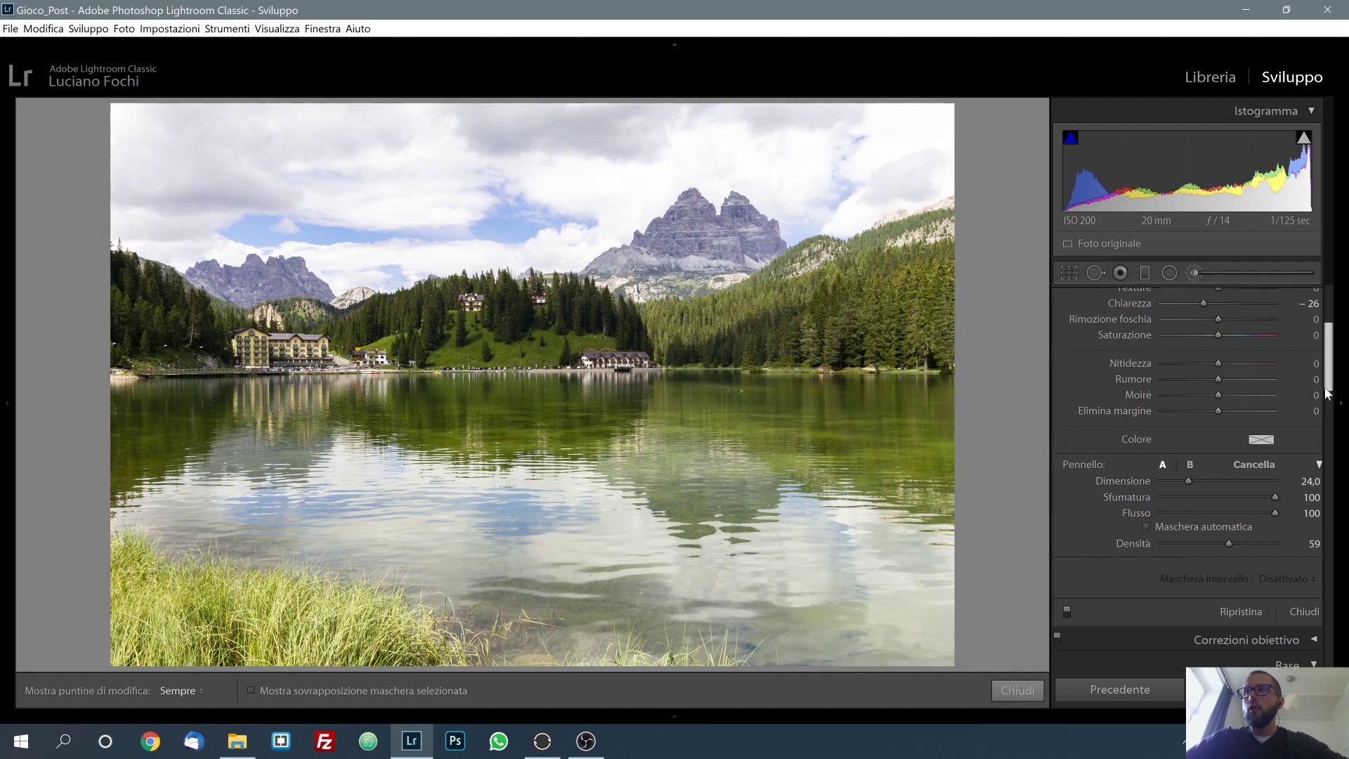
pyautogui.moveTo(1329, 388); pyautogui.dragTo(1327, 348)
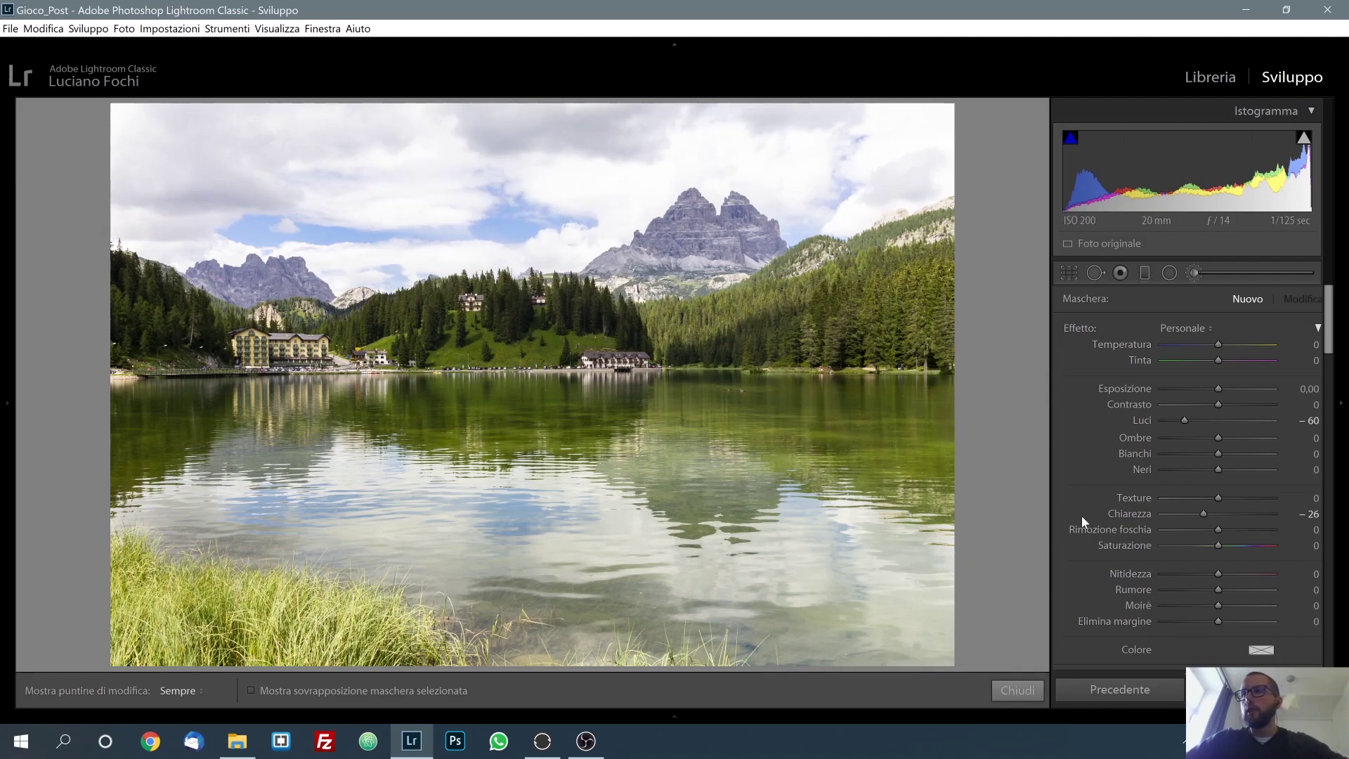
pyautogui.doubleClick(1126, 512)
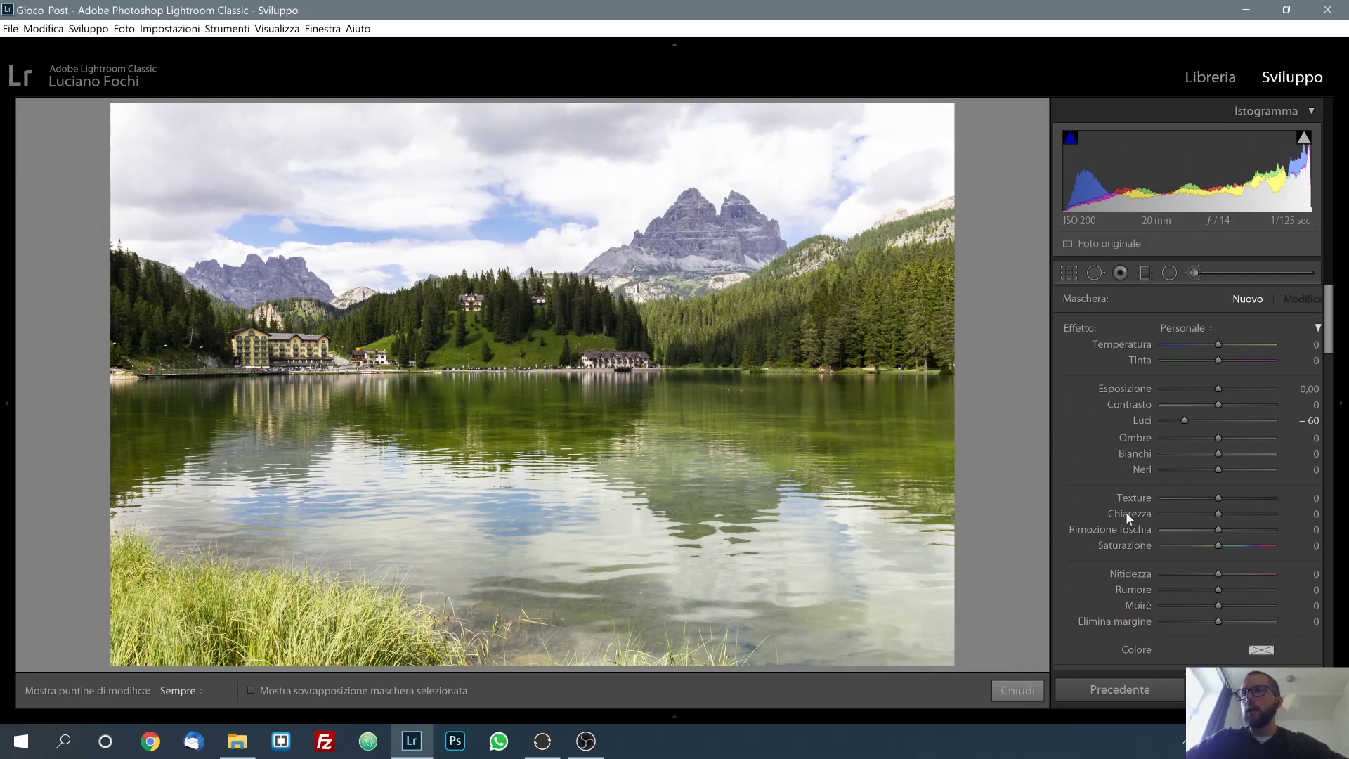
pyautogui.doubleClick(1133, 421)
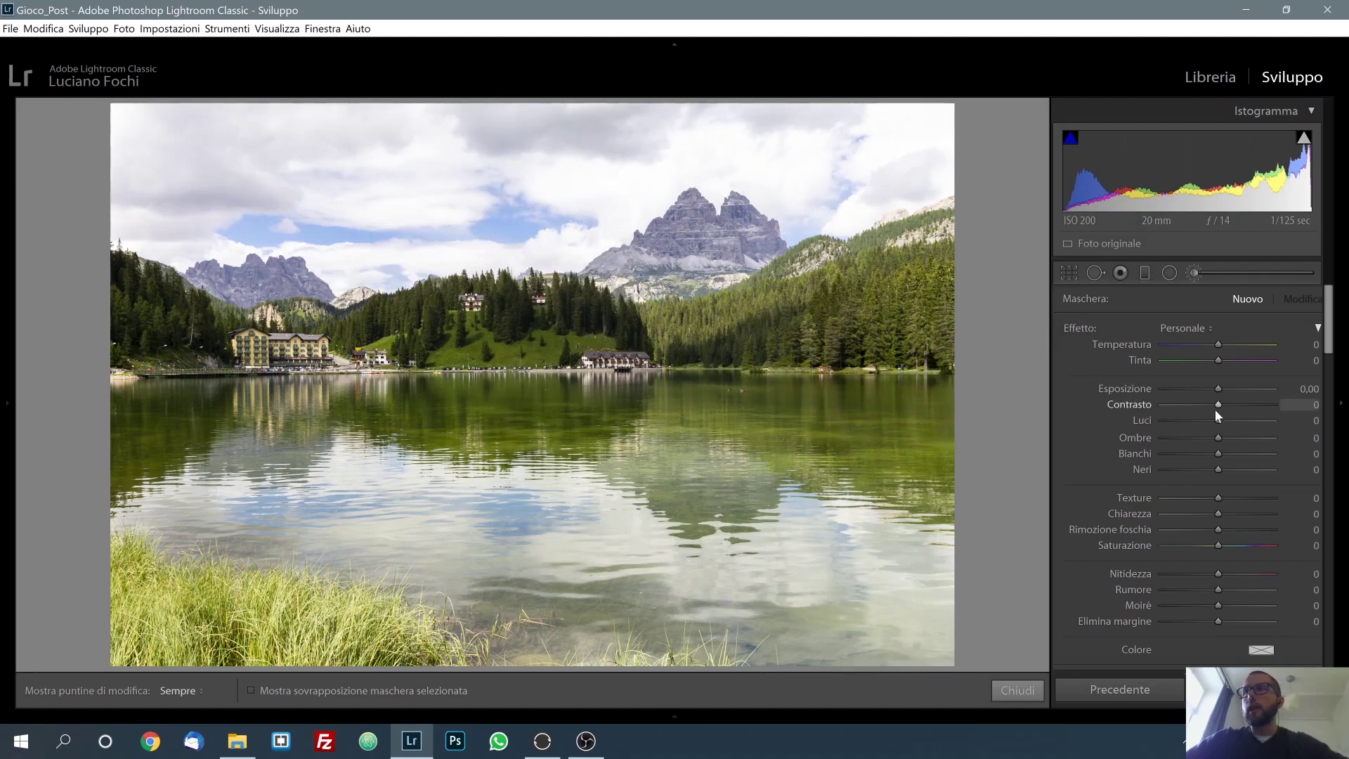
pyautogui.moveTo(1218, 420); pyautogui.dragTo(1203, 420)
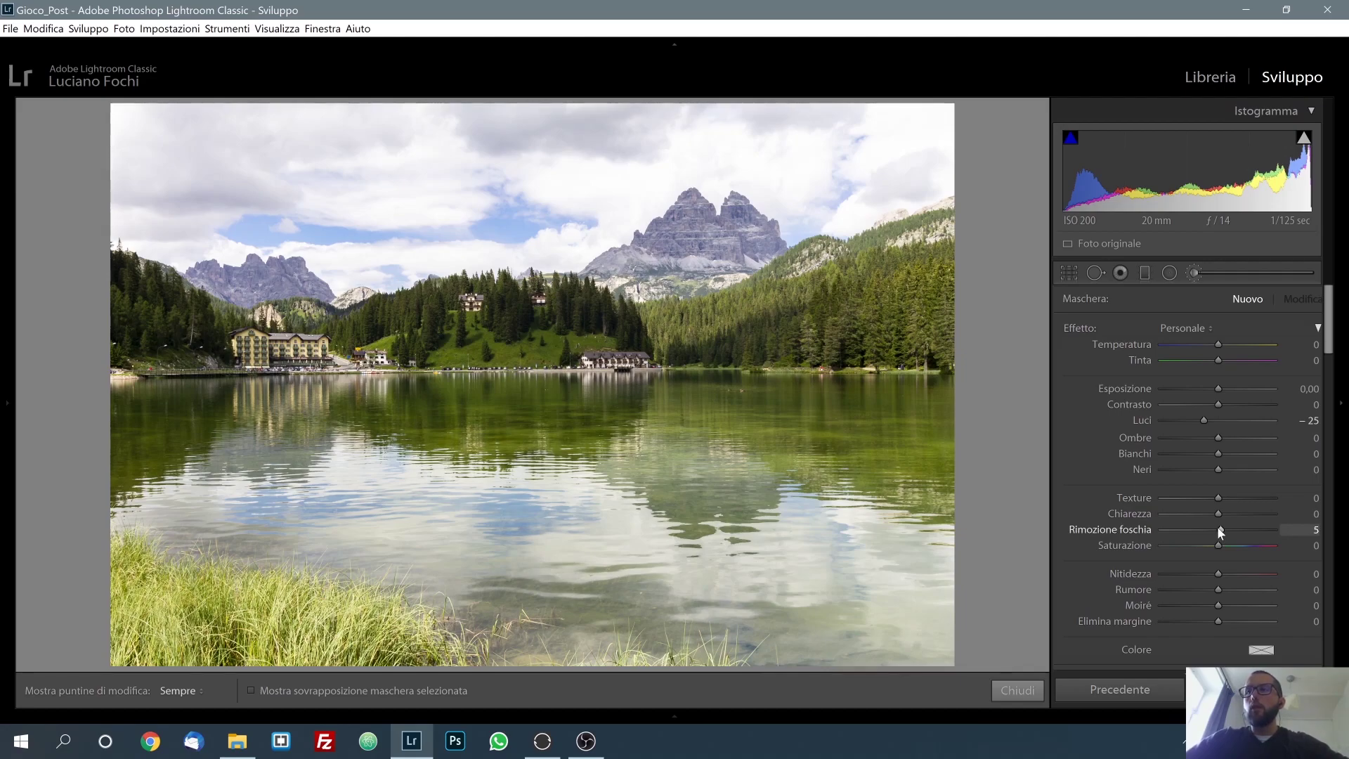
pyautogui.moveTo(1219, 527); pyautogui.dragTo(1229, 531)
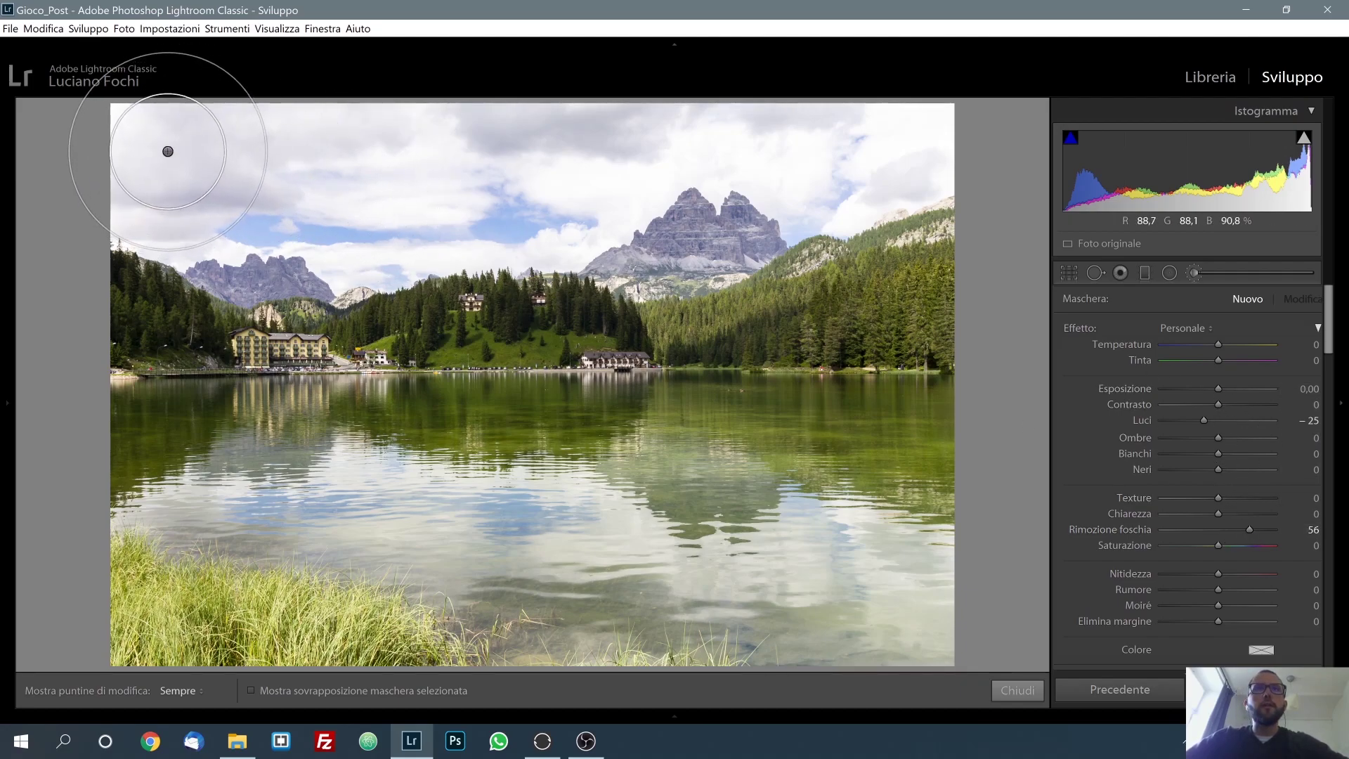
# Paint the brush across the sky clouds and set the mask's Dehaze to 16.
pyautogui.press('h')
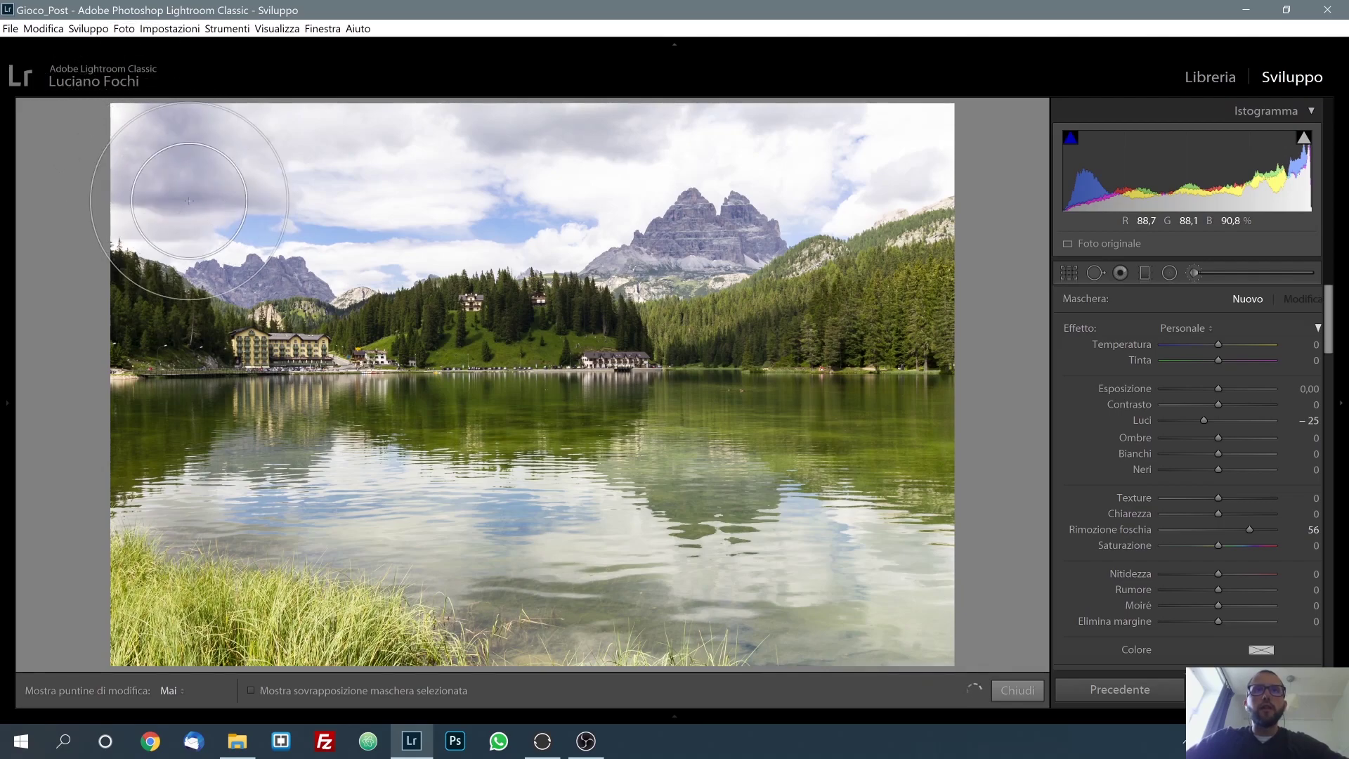
pyautogui.moveTo(188, 200)
pyautogui.mouseDown()
pyautogui.moveTo(729, 180)
pyautogui.moveTo(738, 150)
pyautogui.moveTo(783, 136)
pyautogui.moveTo(865, 155)
pyautogui.moveTo(789, 91)
pyautogui.moveTo(687, 180)
pyautogui.moveTo(593, 135)
pyautogui.moveTo(336, 152)
pyautogui.mouseUp()
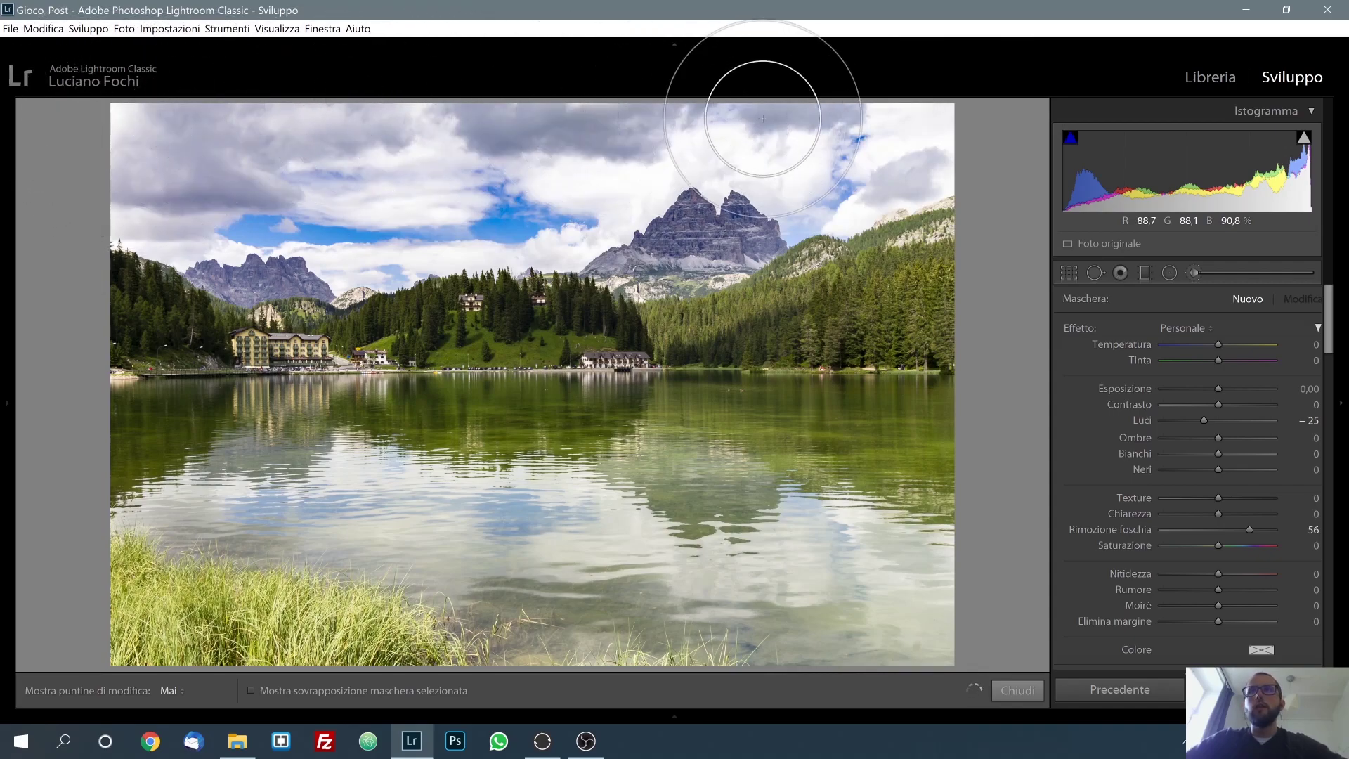
pyautogui.press('h')
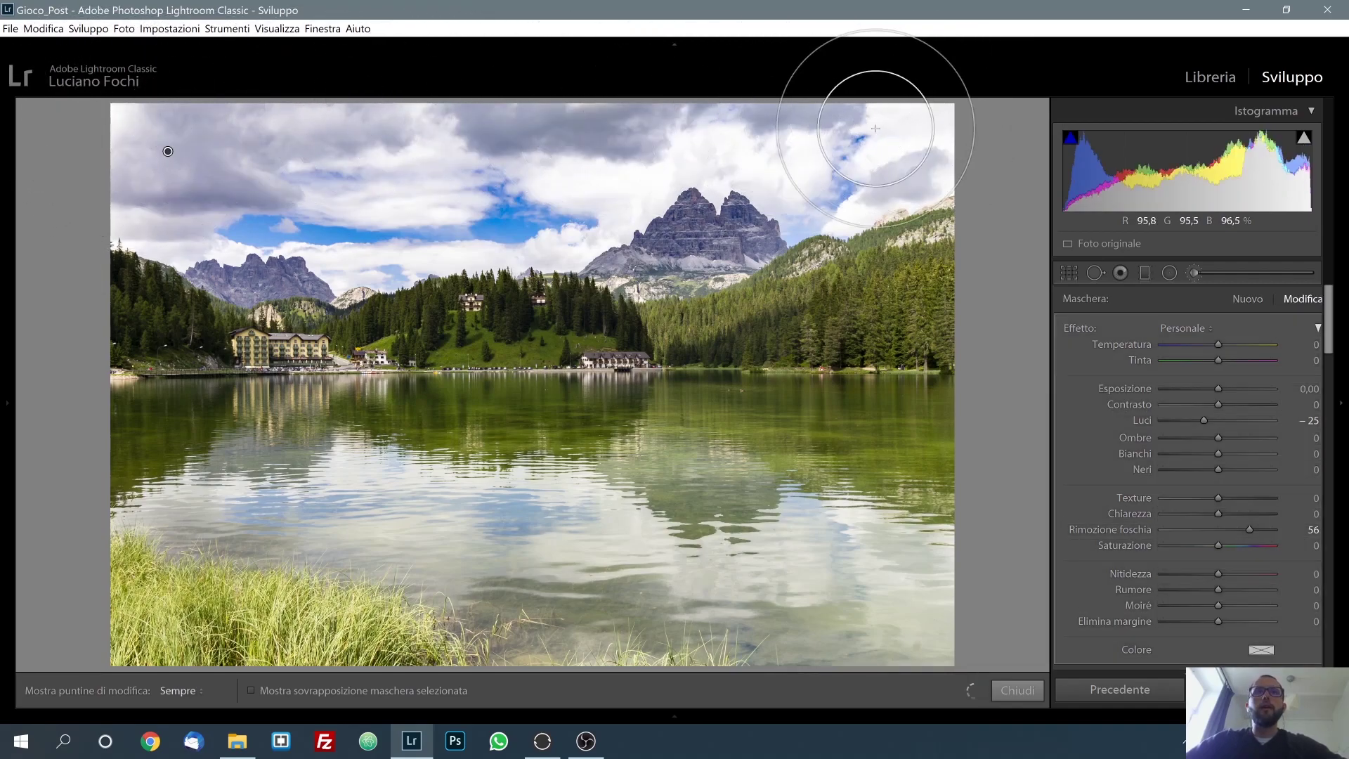
pyautogui.moveTo(1250, 528); pyautogui.dragTo(1229, 533)
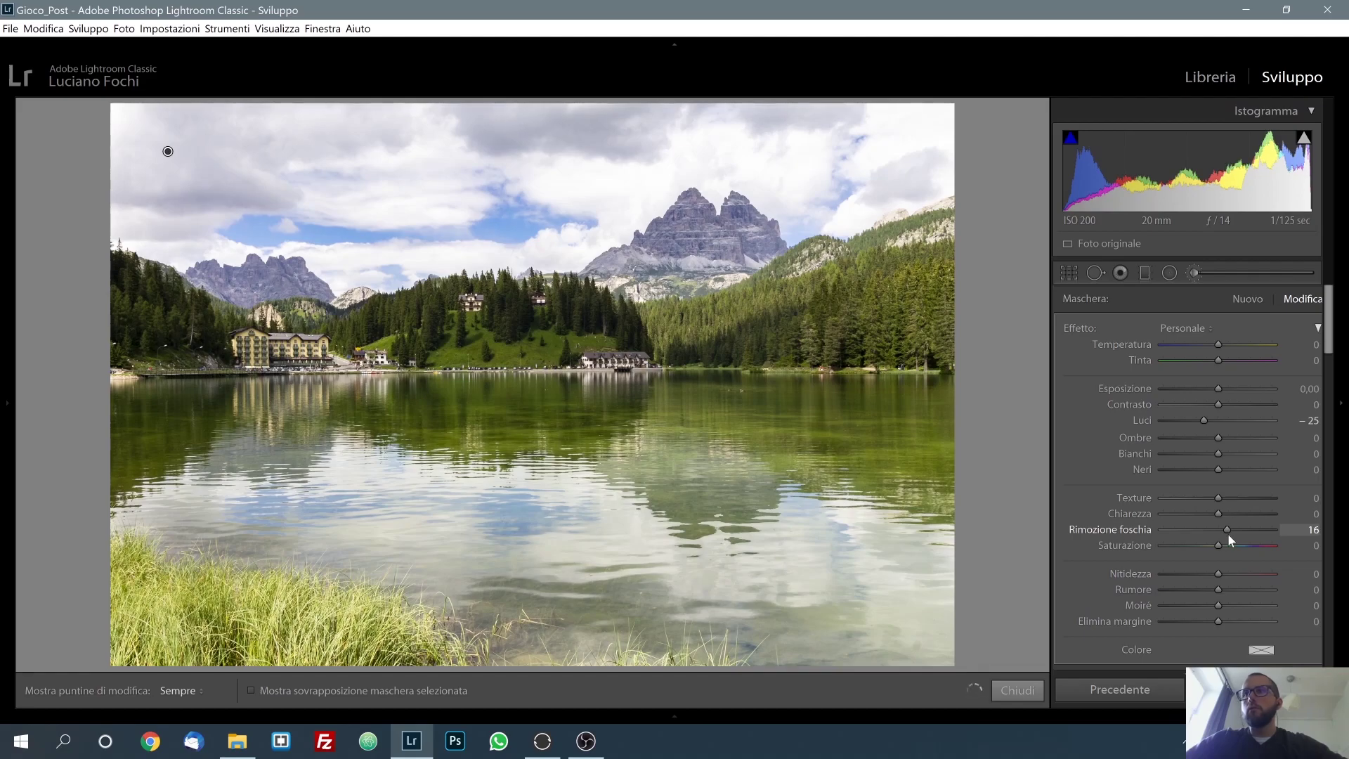
pyautogui.moveTo(1228, 533); pyautogui.dragTo(1229, 533)
# Set the sky mask's Highlights to -50 and Shadows to -18, toggling it to compare.
pyautogui.moveTo(1198, 421); pyautogui.dragTo(1190, 421)
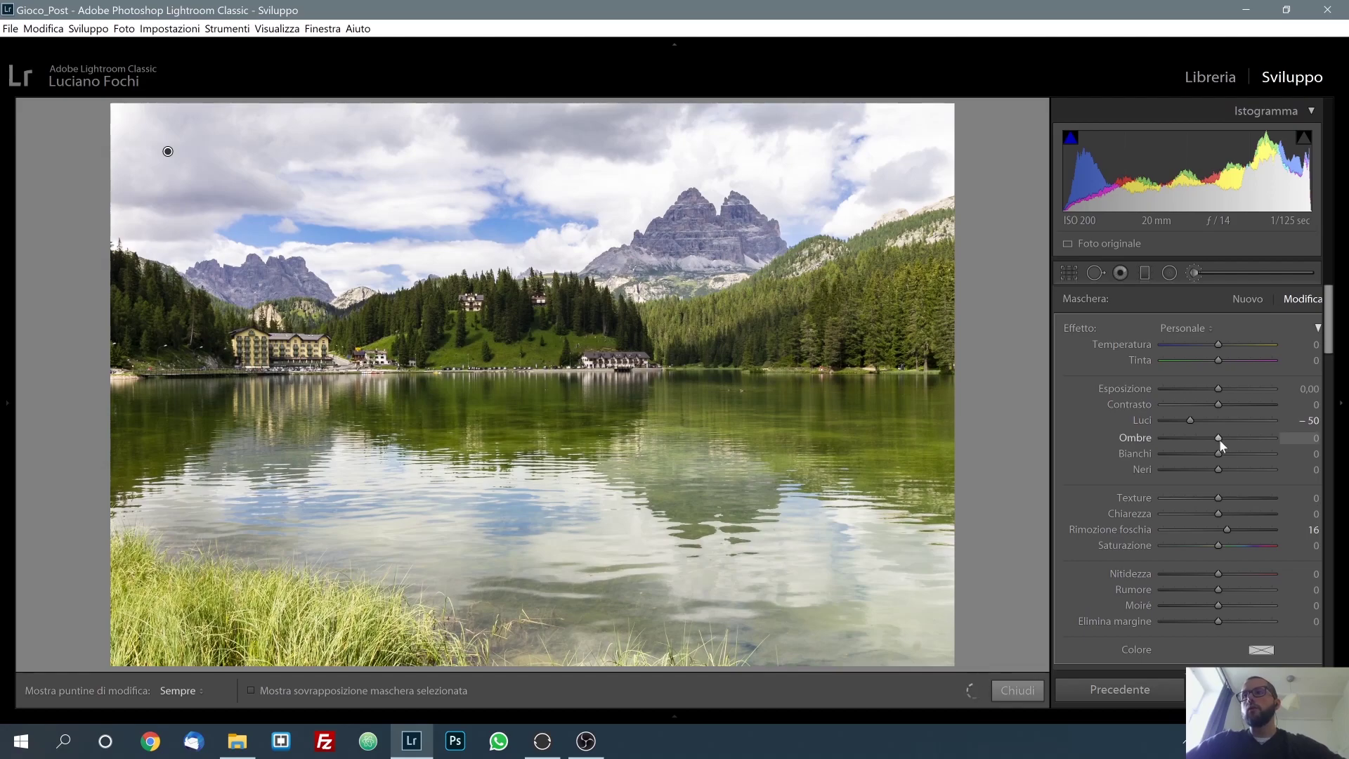
pyautogui.moveTo(1212, 437); pyautogui.dragTo(1207, 436)
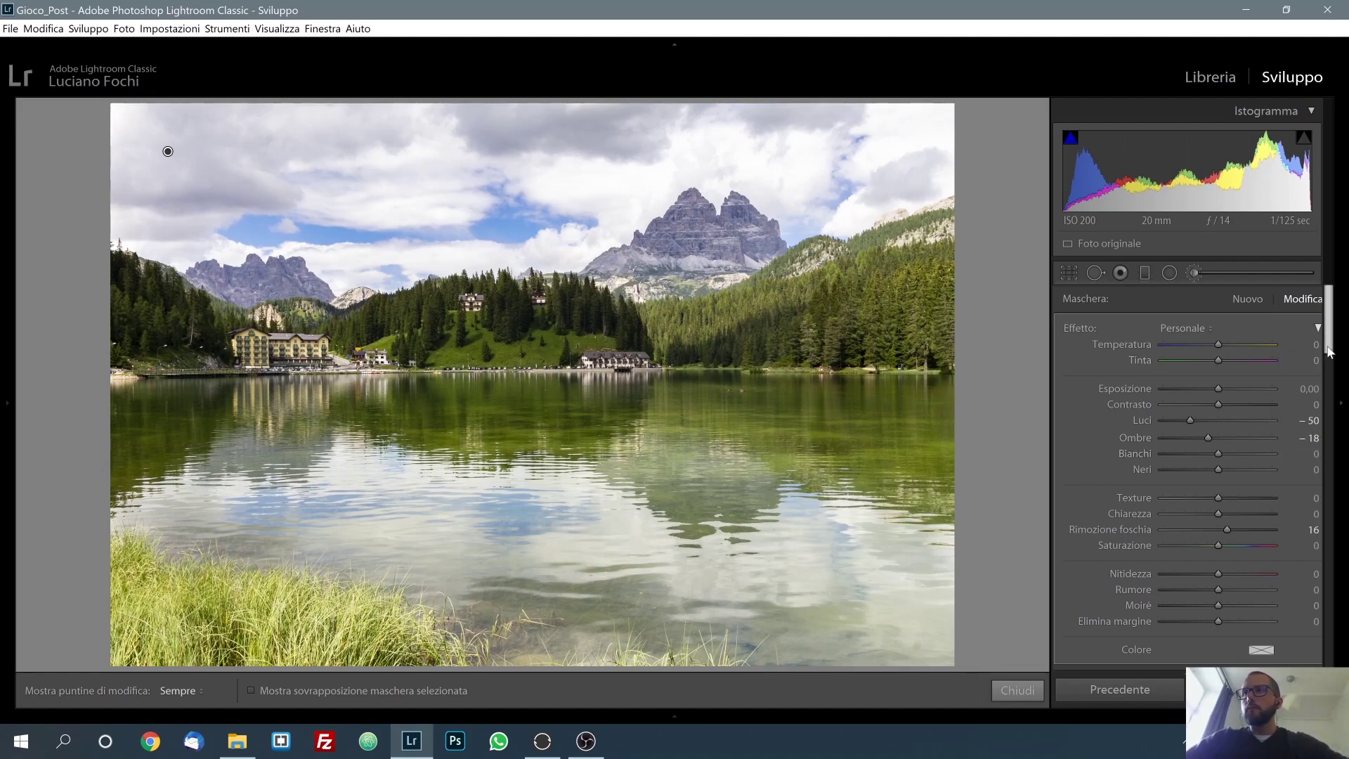
pyautogui.moveTo(1329, 353); pyautogui.dragTo(1330, 392)
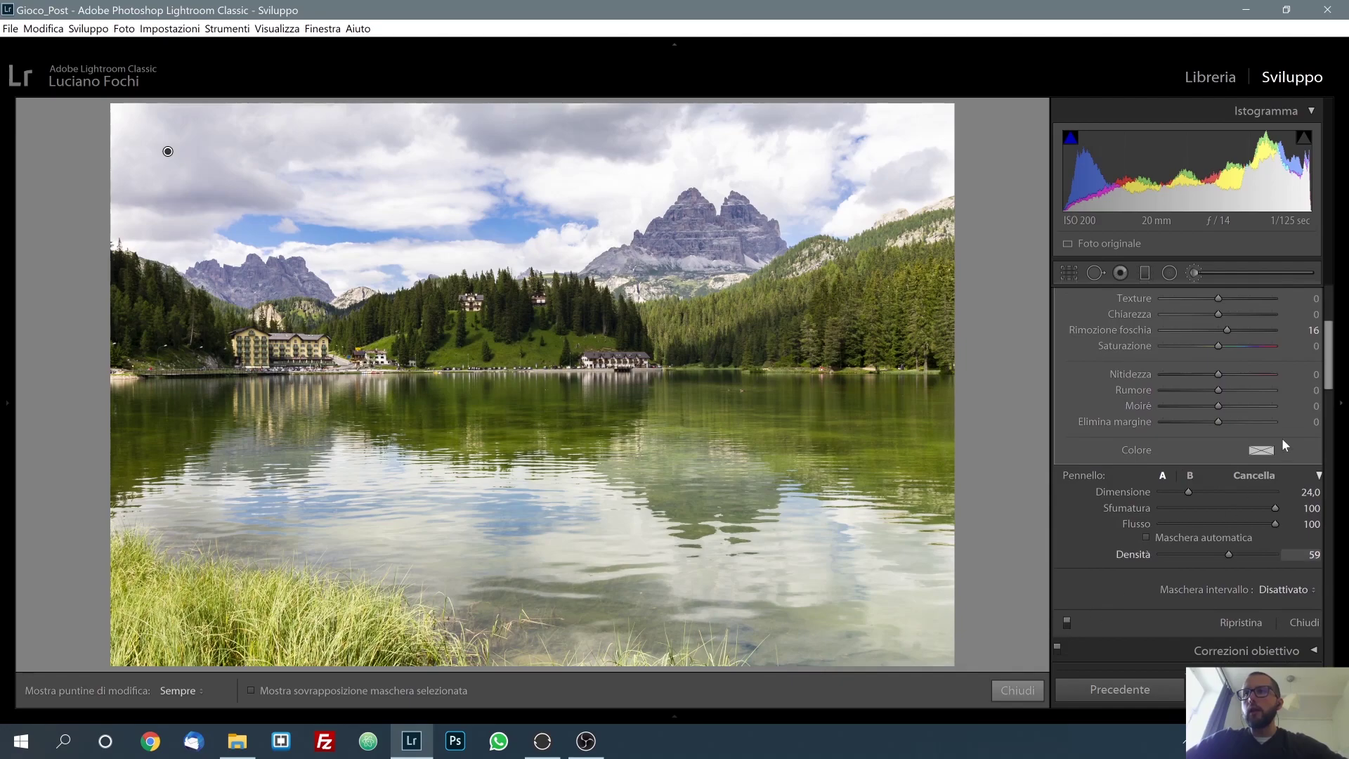
pyautogui.moveTo(1329, 385); pyautogui.dragTo(1330, 418)
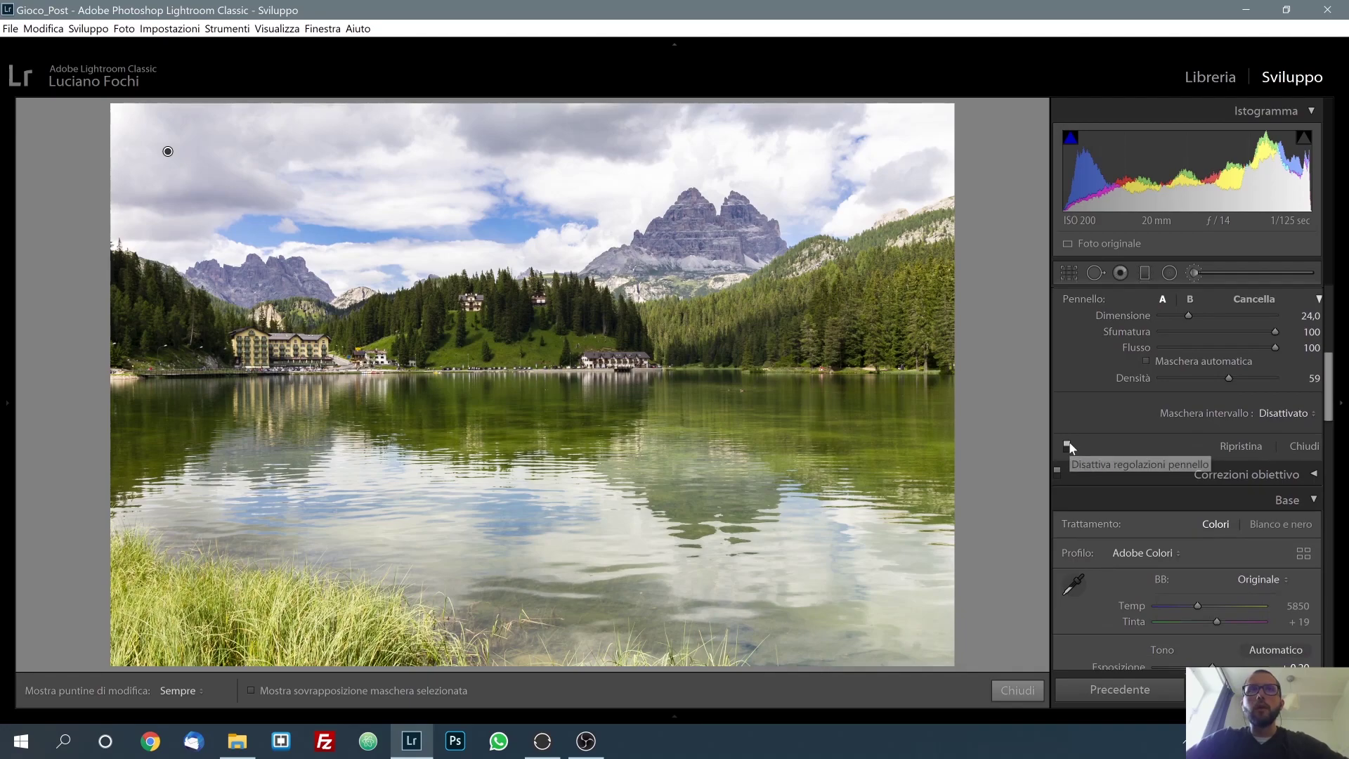
pyautogui.click(1067, 446)
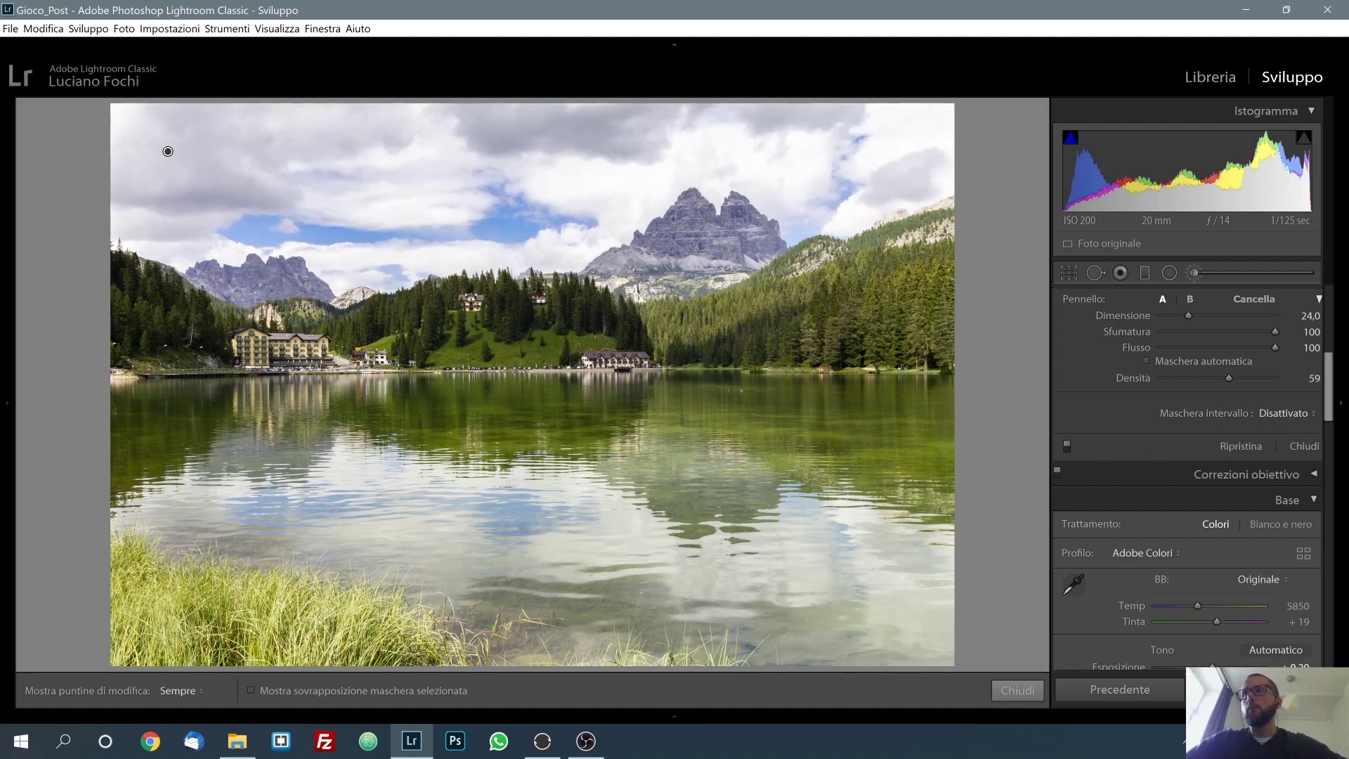
pyautogui.moveTo(1331, 415); pyautogui.dragTo(1335, 326)
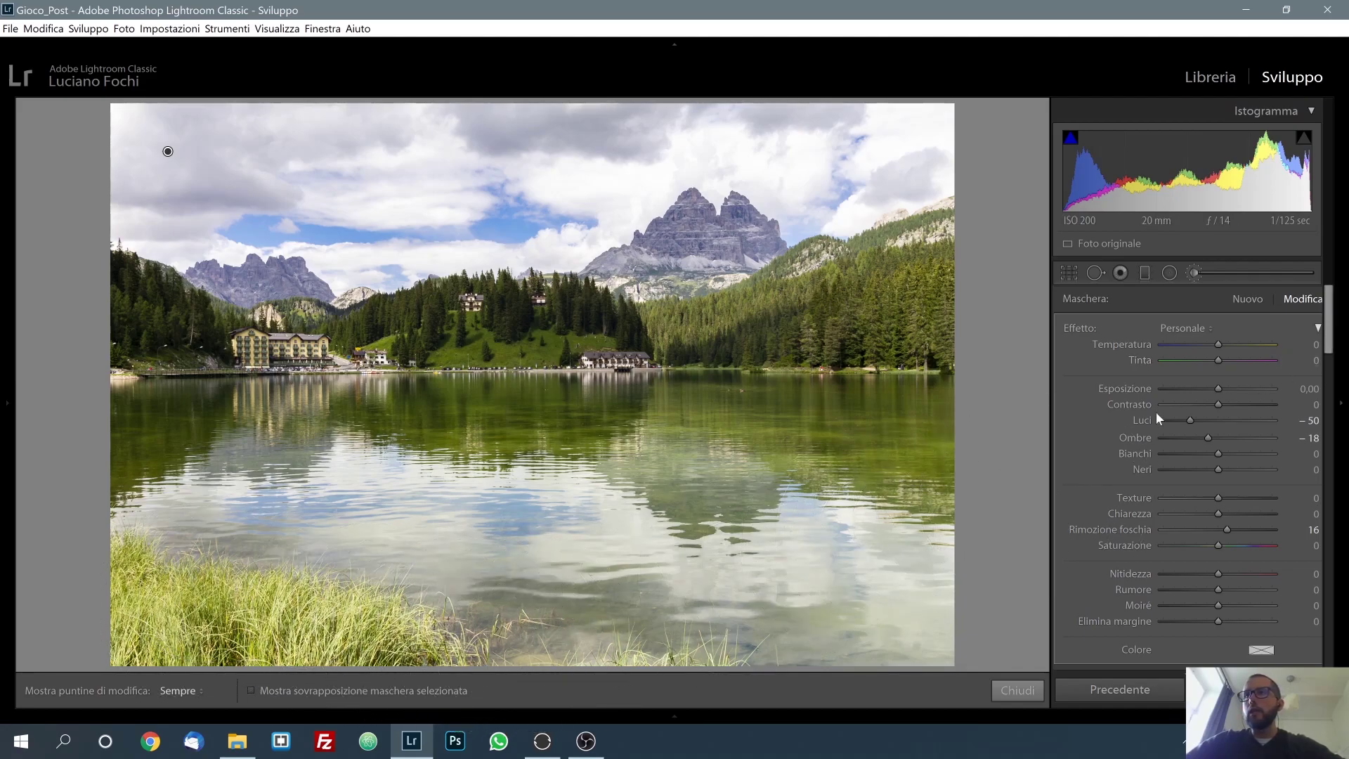
# Add a grass brush mask with Dehaze reset, Highlights -34 and Exposure -0.20, then close the brush.
pyautogui.click(1249, 299)
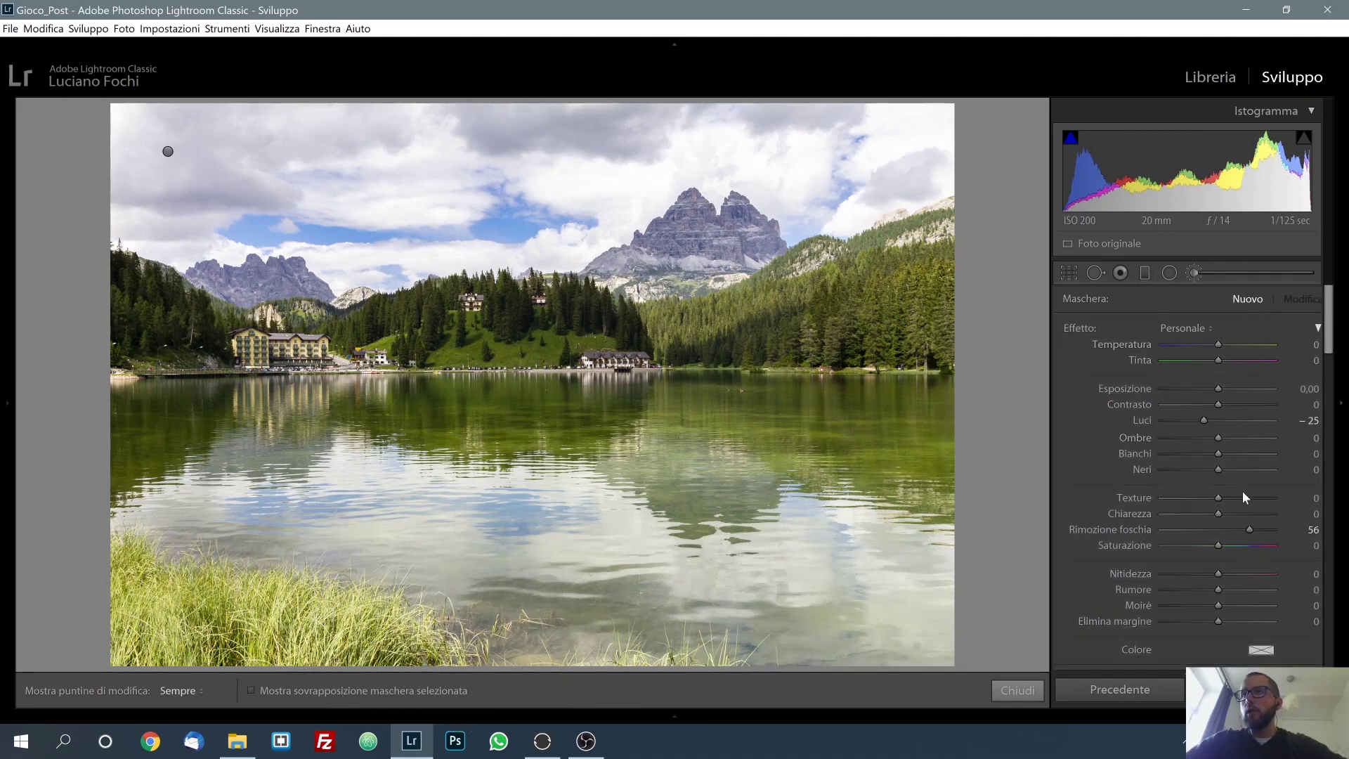
pyautogui.doubleClick(1139, 527)
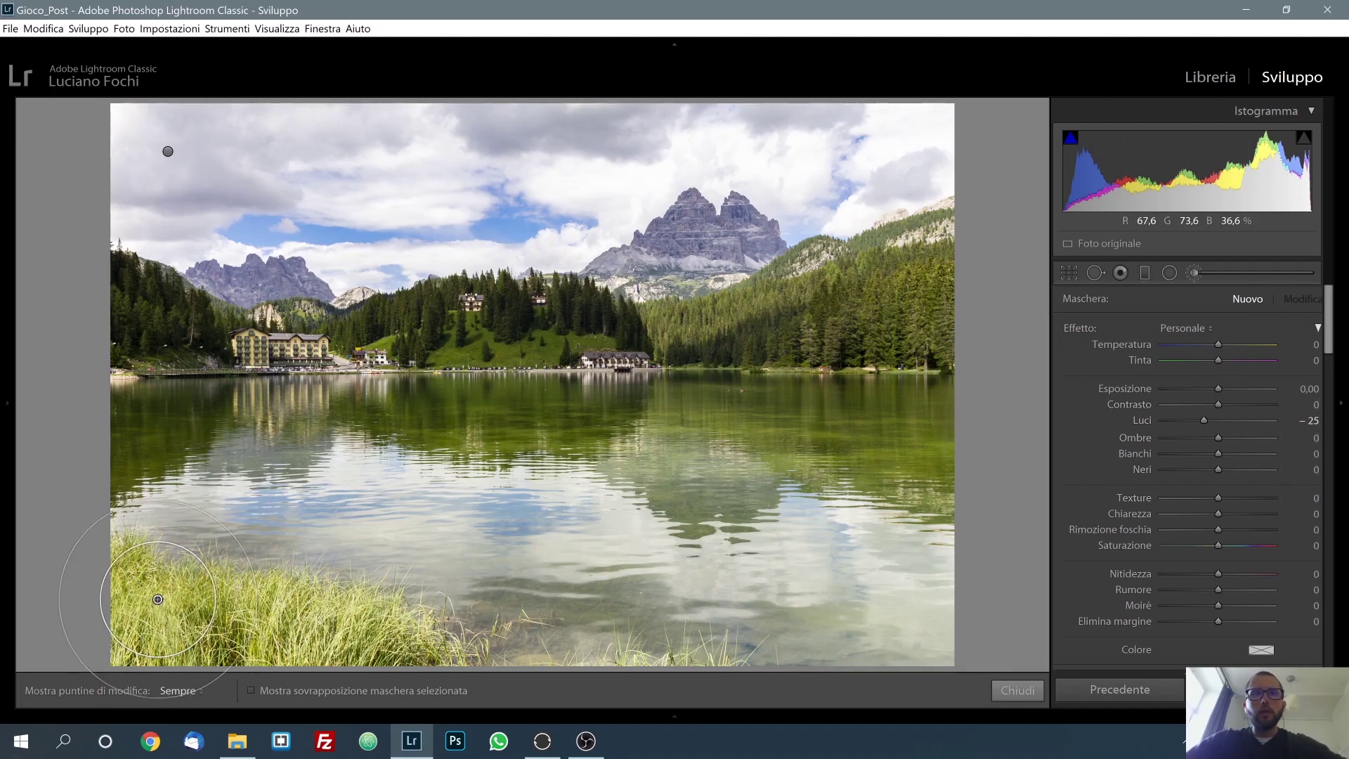
pyautogui.press('h')
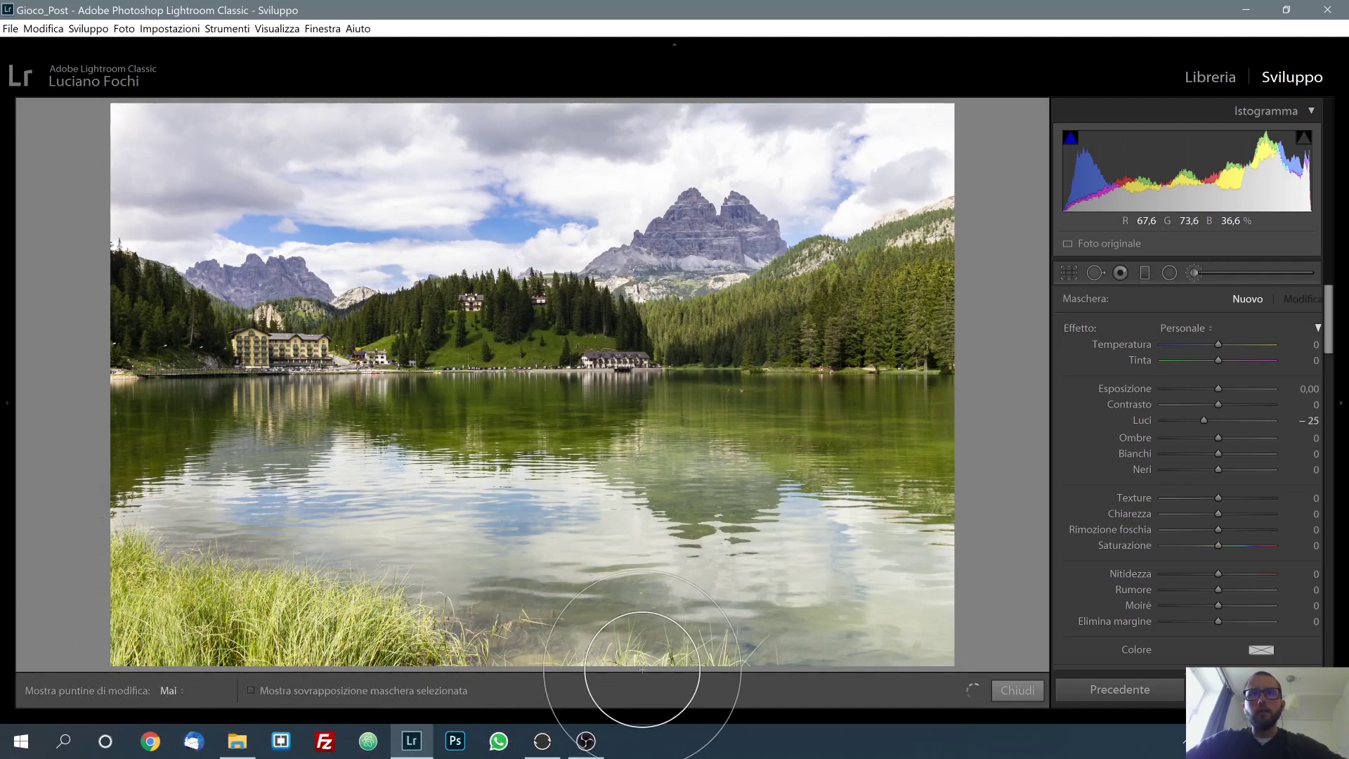
pyautogui.press('h')
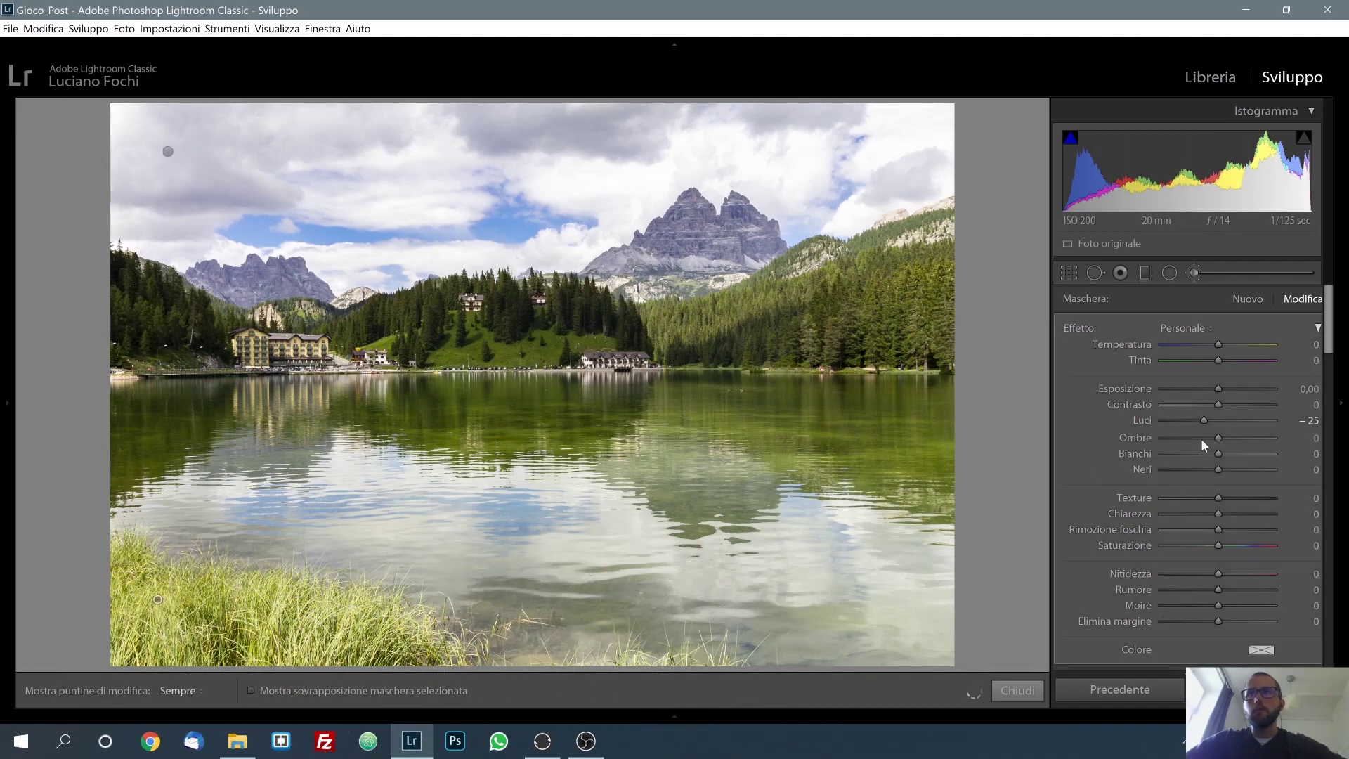
pyautogui.moveTo(1202, 430); pyautogui.dragTo(1199, 428)
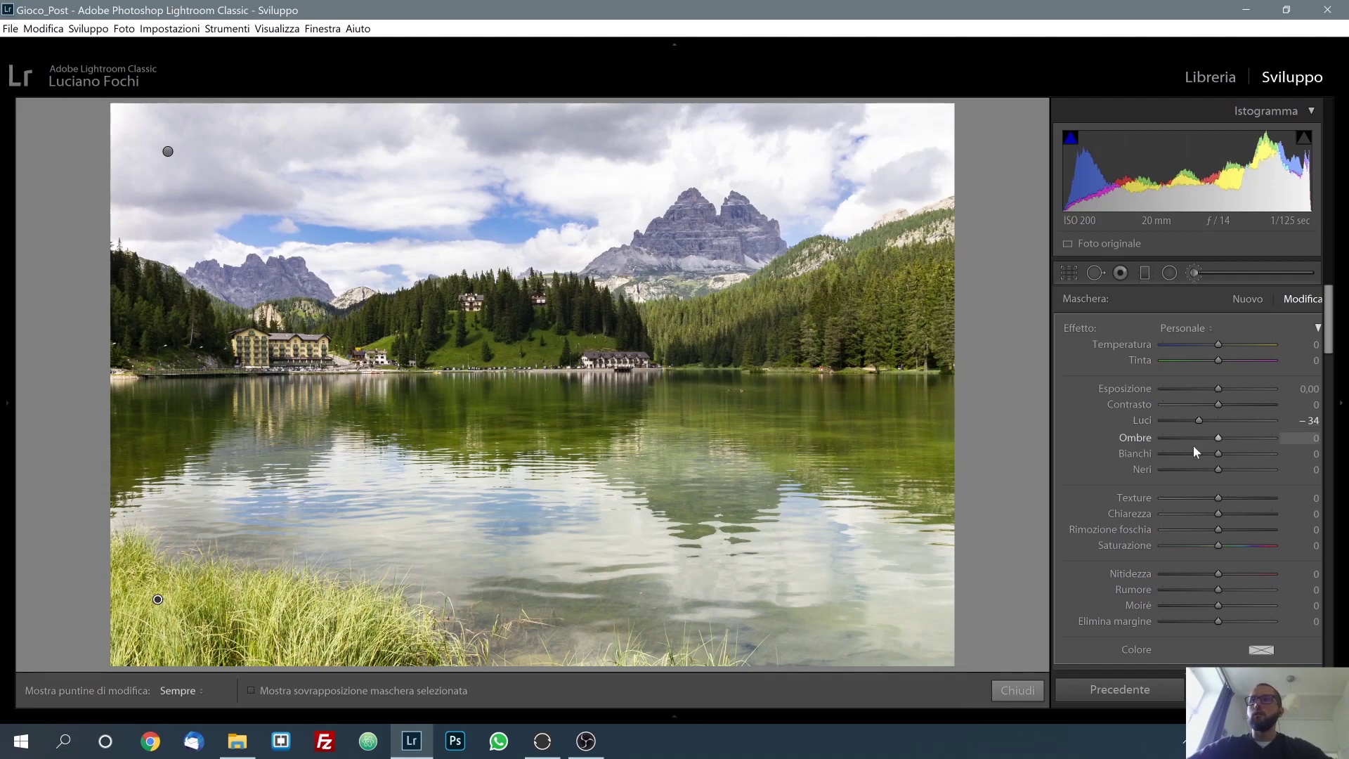
pyautogui.scroll(-2, 1221, 390)
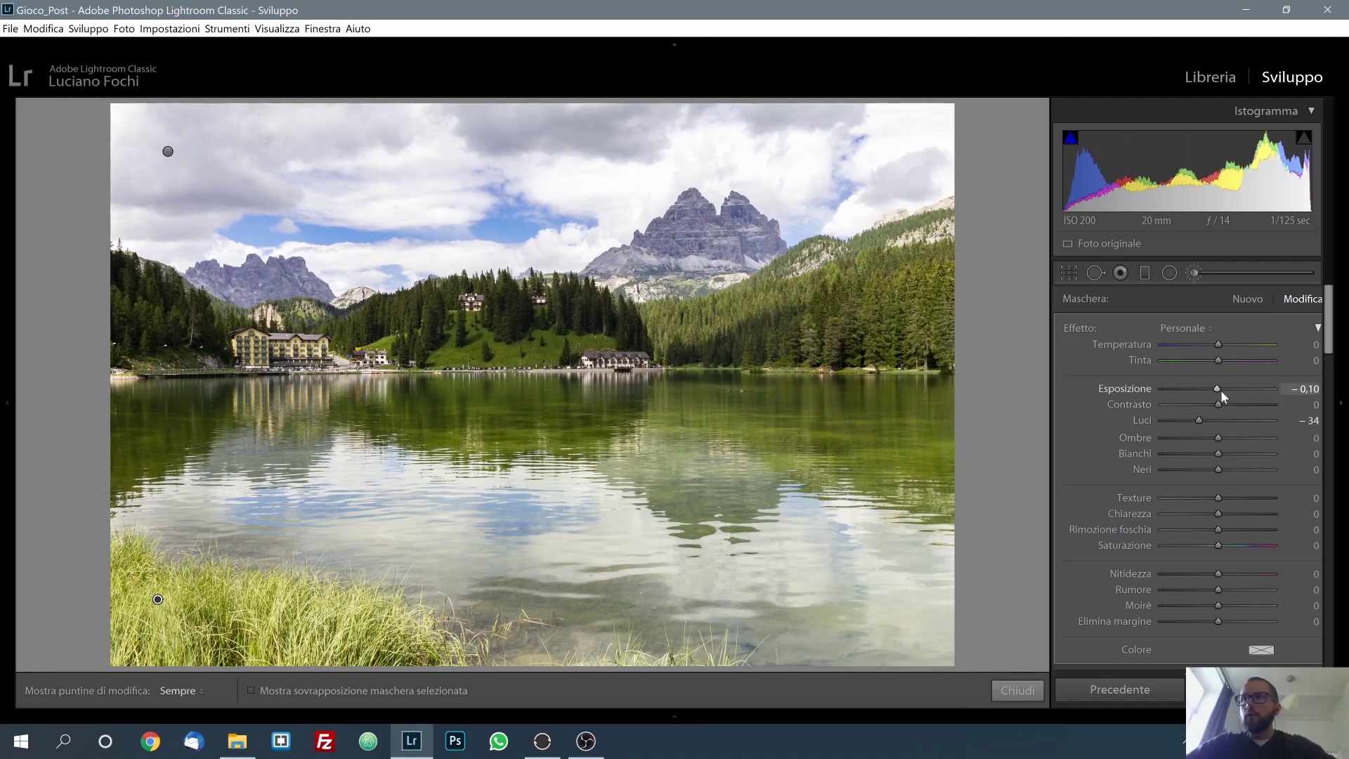
pyautogui.scroll(-2, 1220, 390)
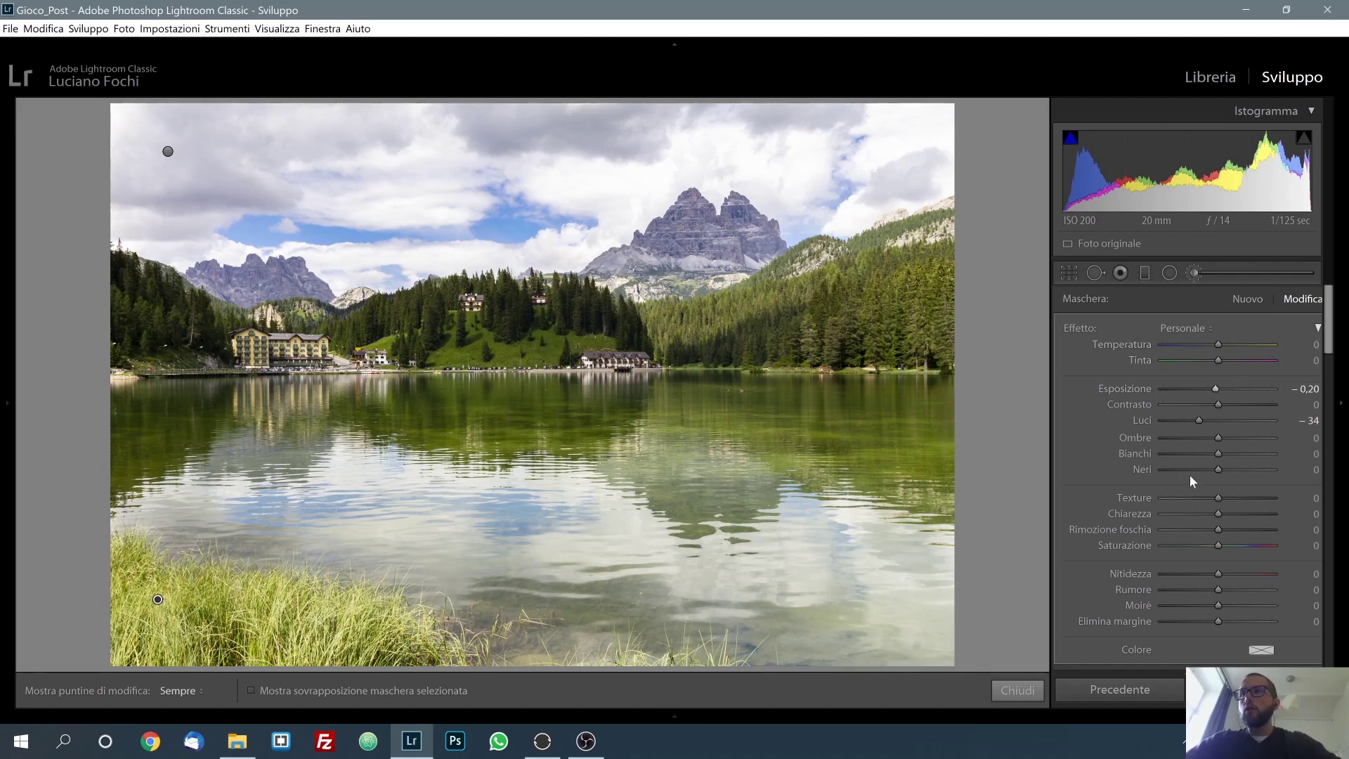
pyautogui.click(1021, 690)
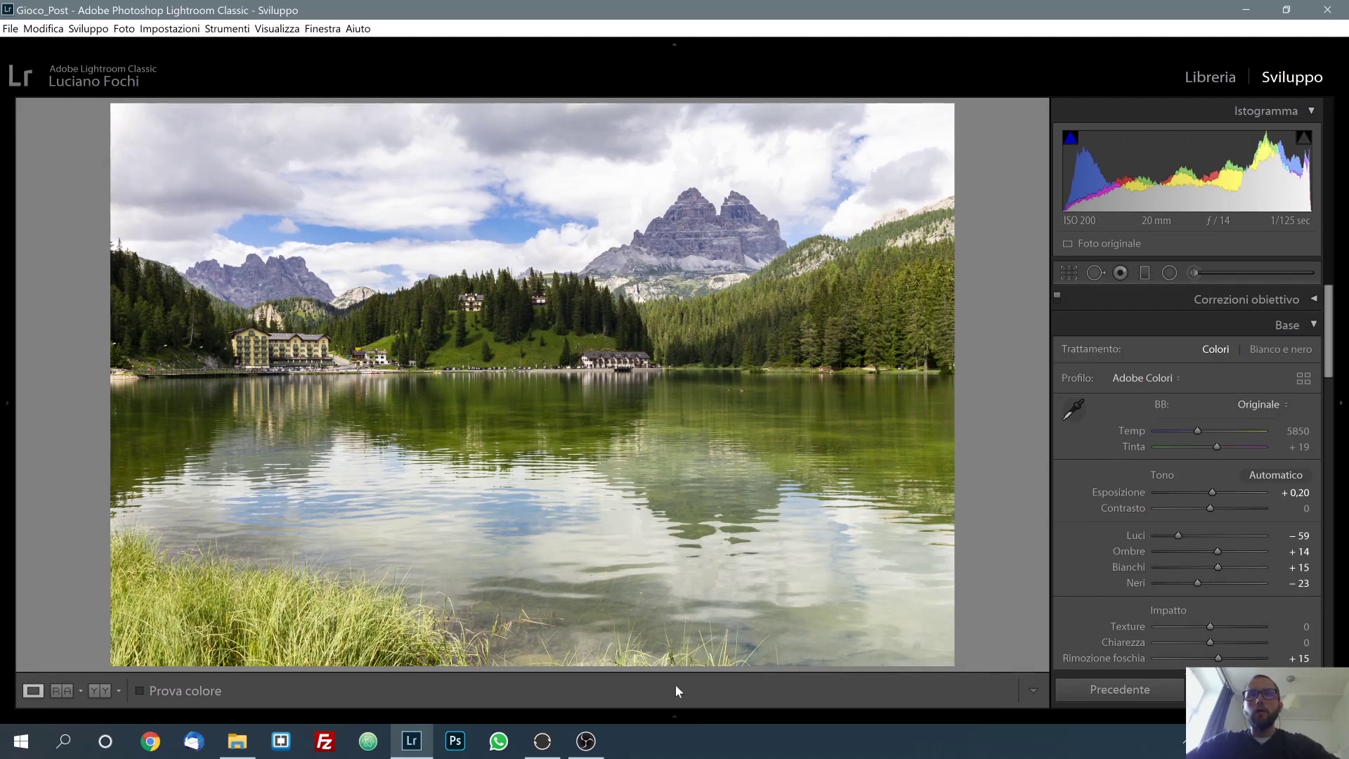
# Compare Before/After, then raise exposure to +0.21 and lift the lower tone curve point slightly.
pyautogui.click(106, 695)
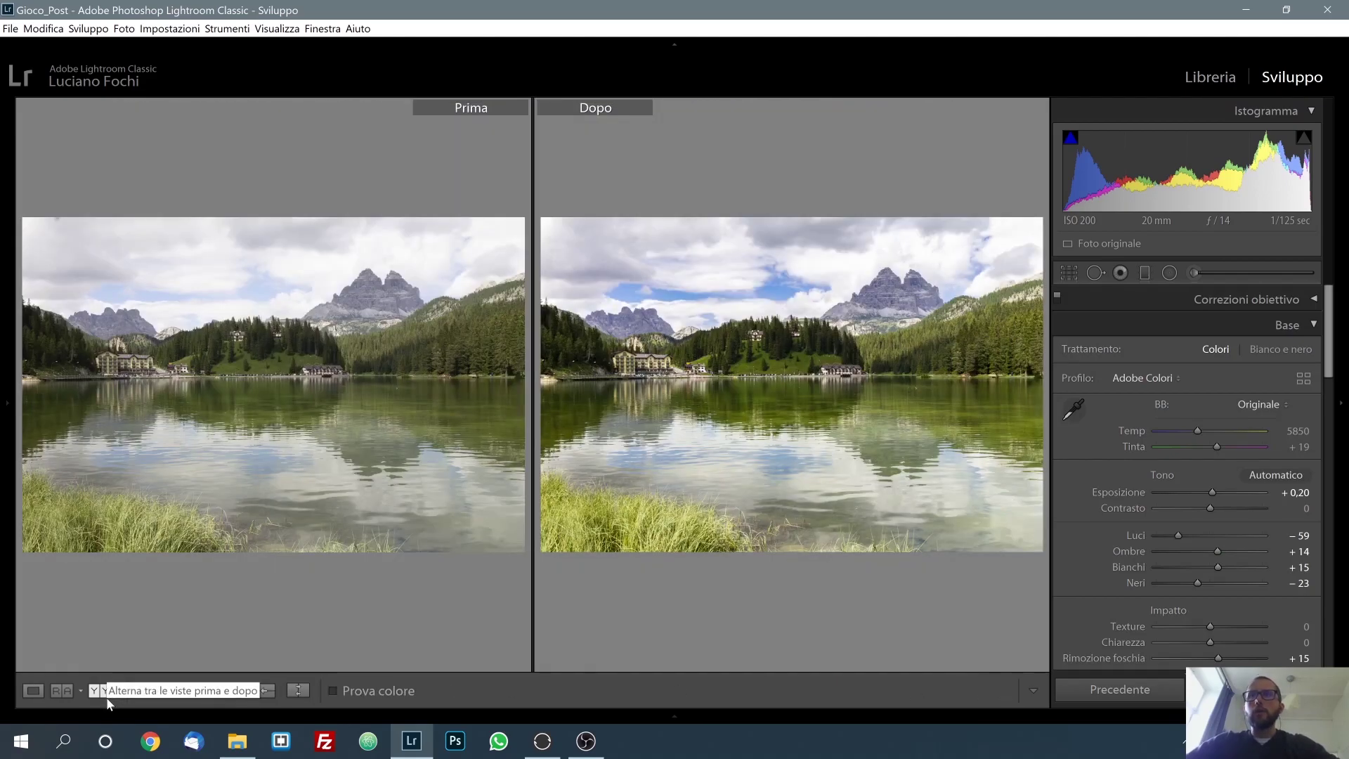
pyautogui.click(37, 692)
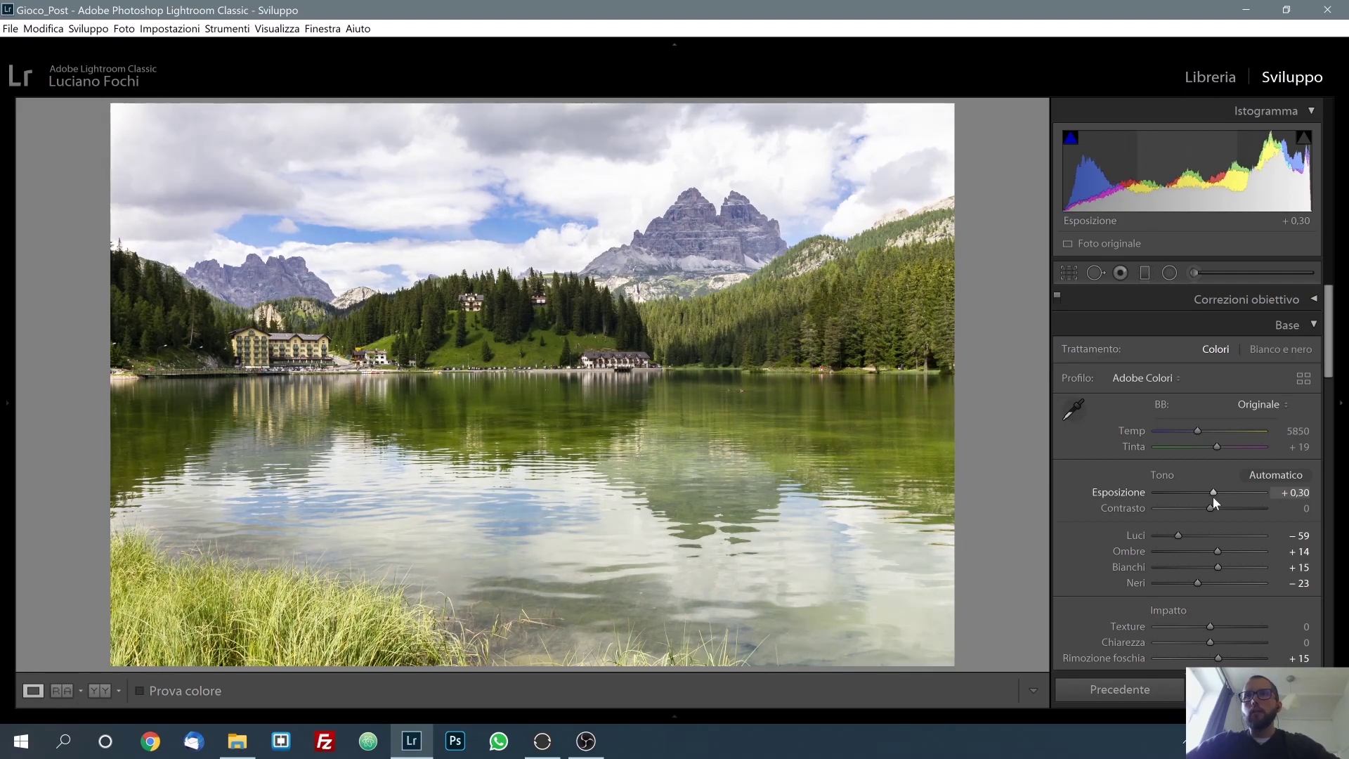
pyautogui.moveTo(1214, 493); pyautogui.dragTo(1216, 492)
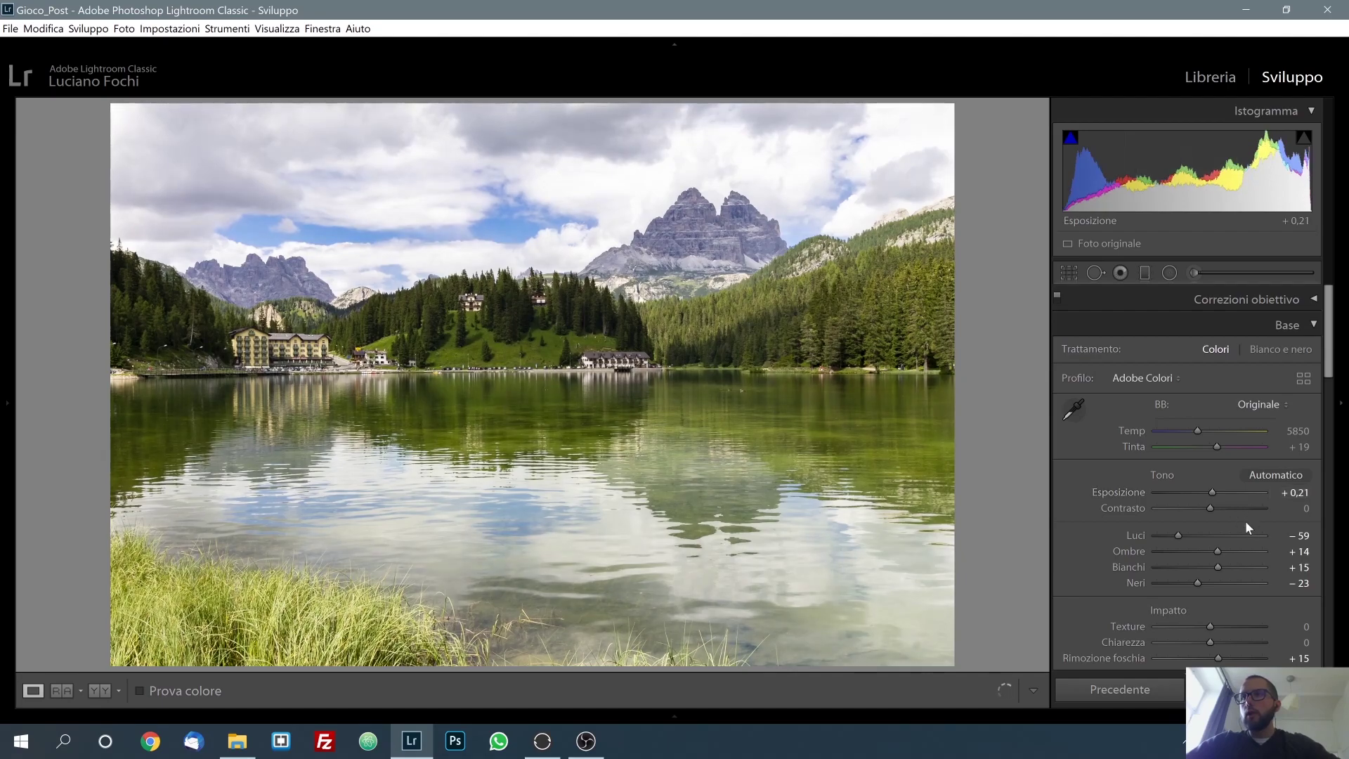
pyautogui.scroll(-3, 1245, 520)
pyautogui.scroll(-10, 1244, 538)
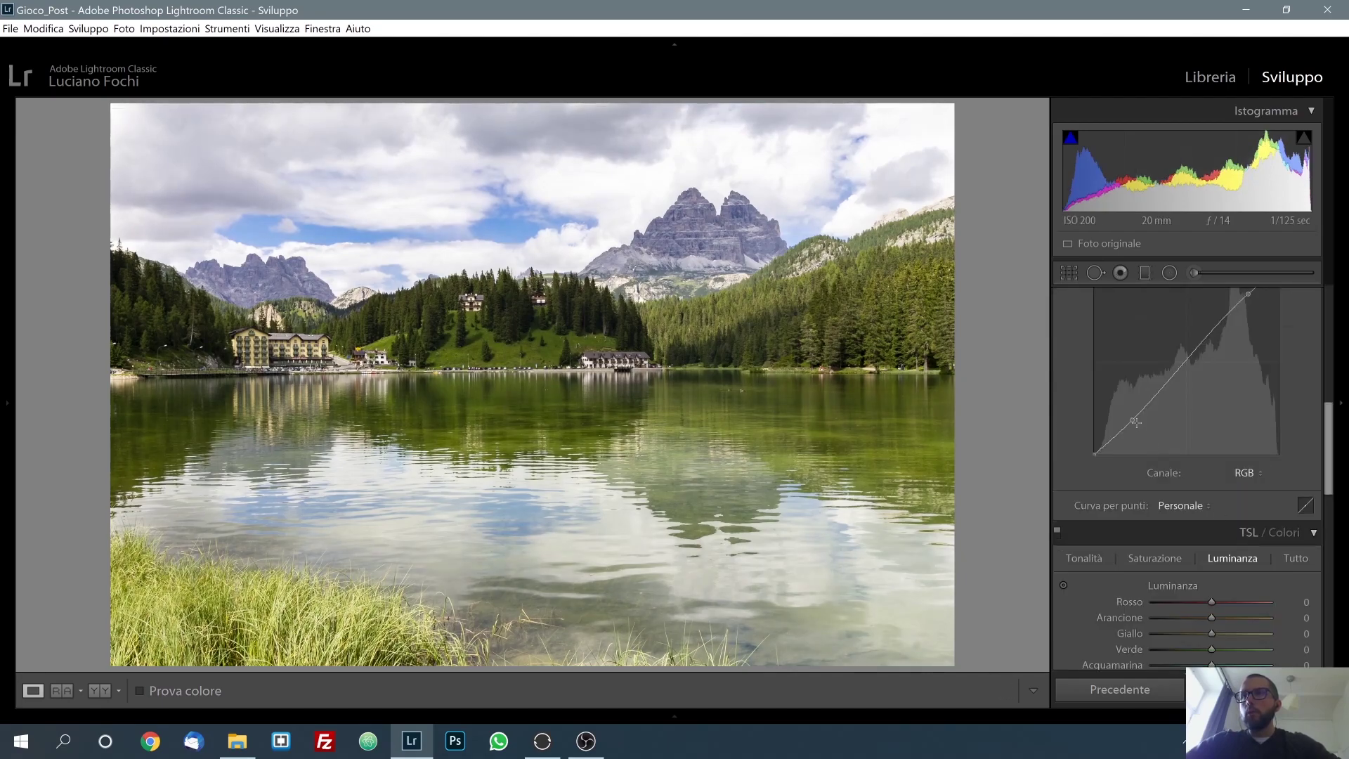
pyautogui.moveTo(1131, 420); pyautogui.dragTo(1131, 418)
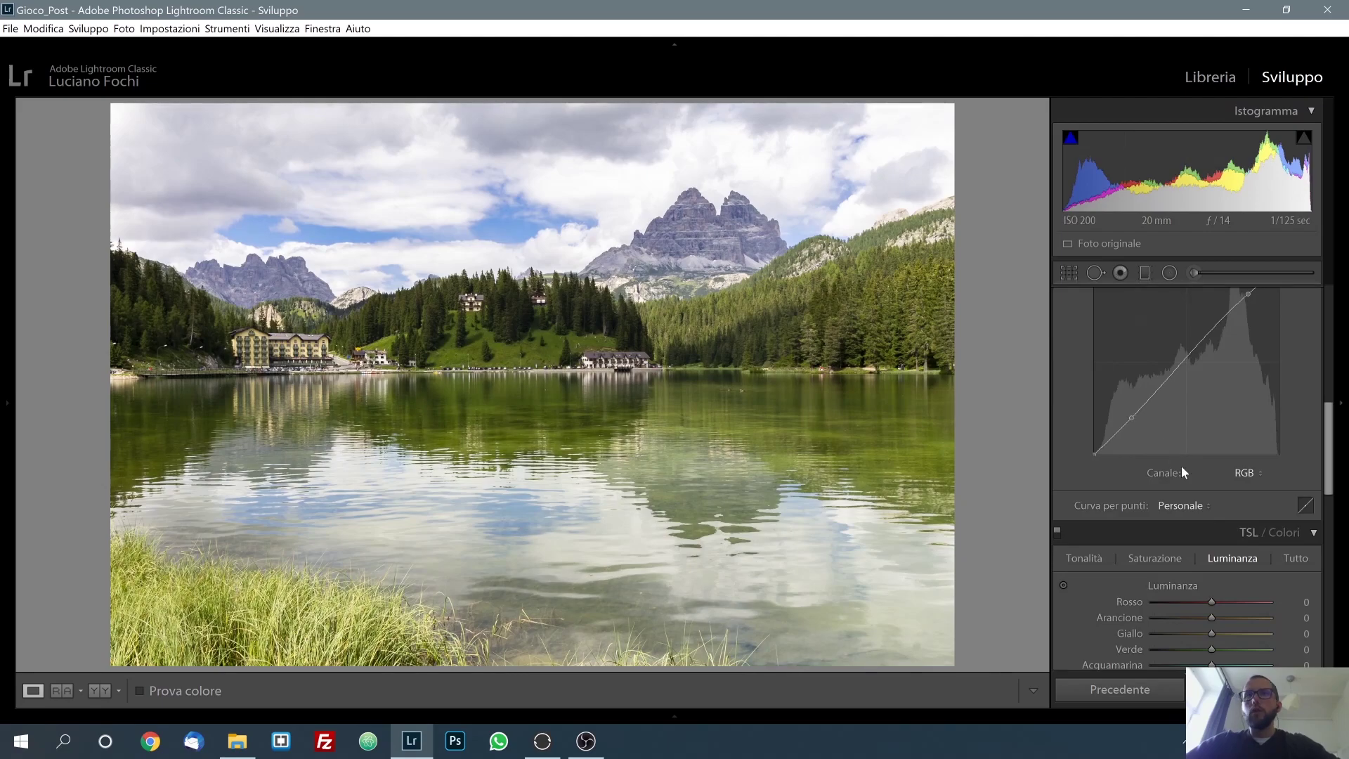
pyautogui.scroll(5, 1149, 504)
pyautogui.scroll(5, 1133, 521)
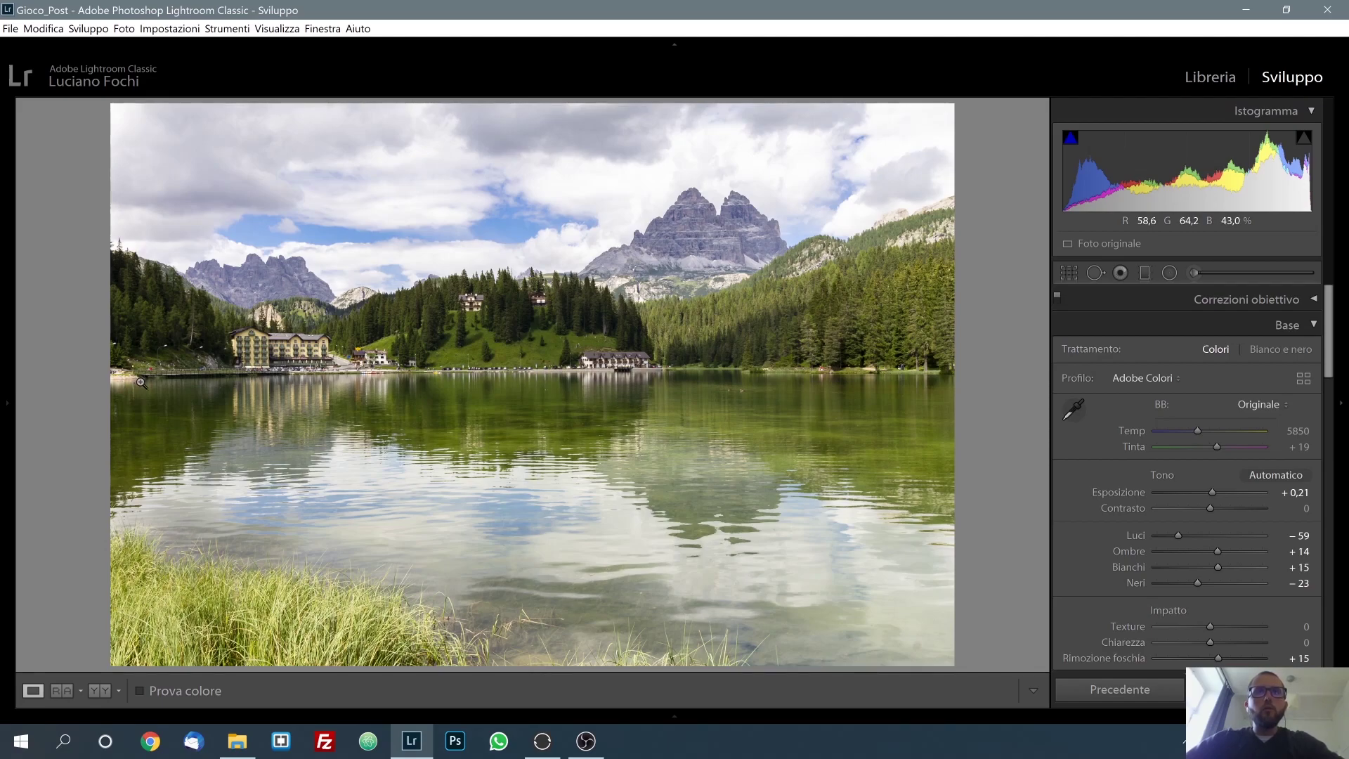
# Tighten the lake photo's crop from the top-left corner, keeping the 1.12° straighten angle.
pyautogui.click(1075, 276)
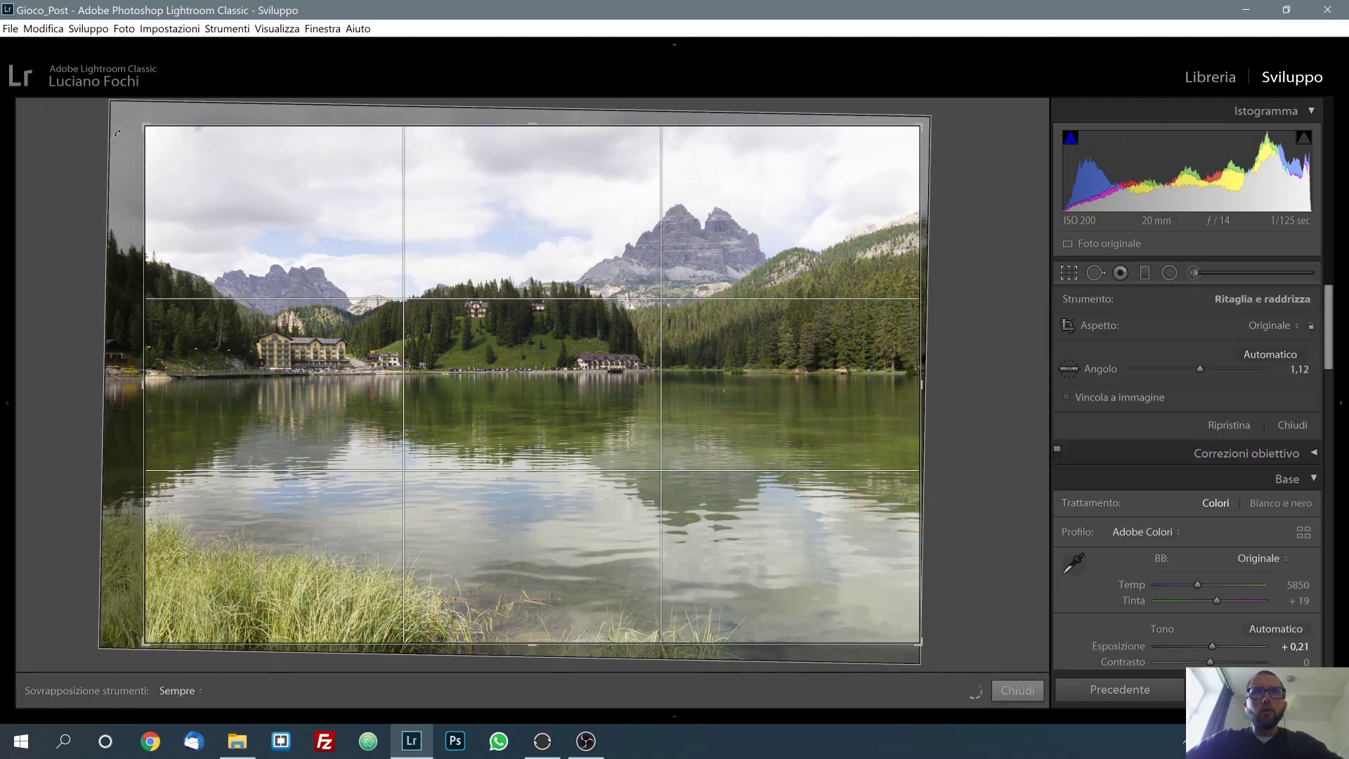
pyautogui.moveTo(143, 128); pyautogui.dragTo(120, 129)
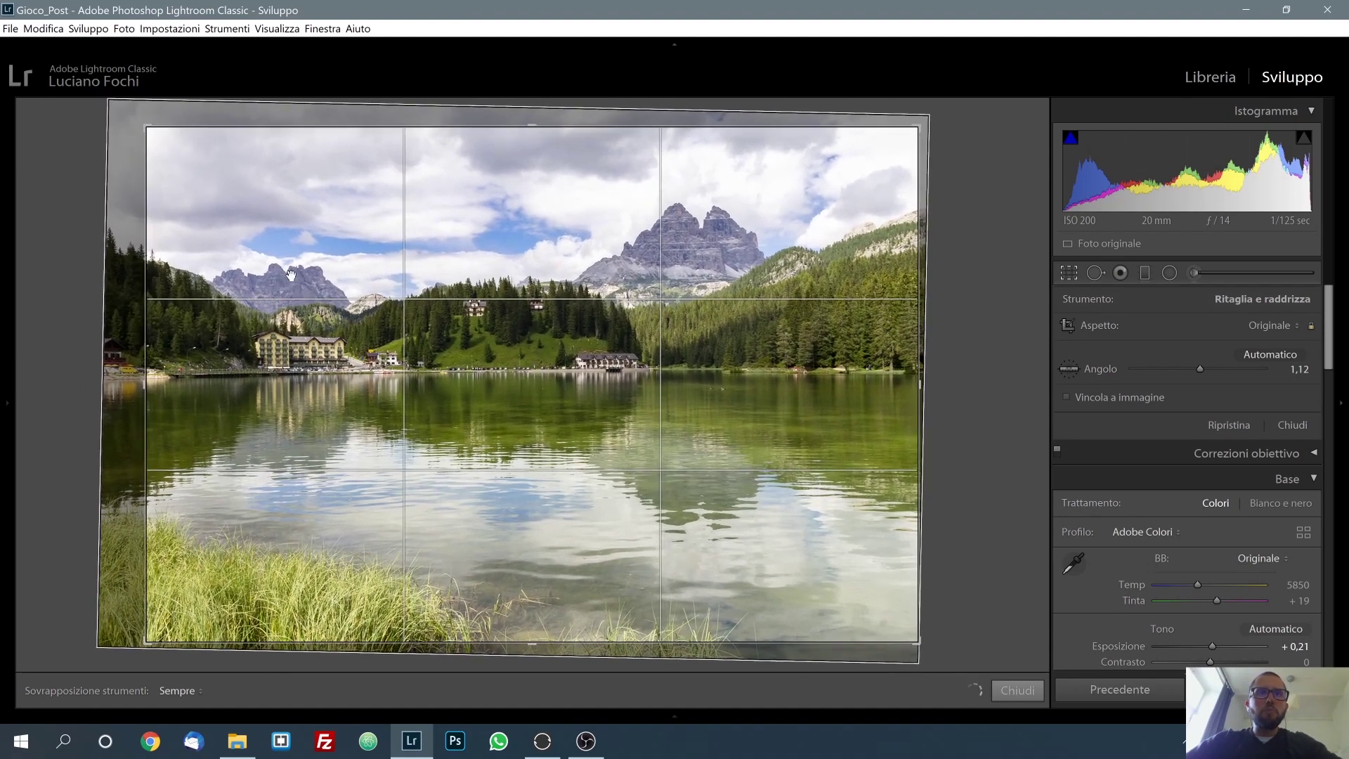
pyautogui.click(1025, 687)
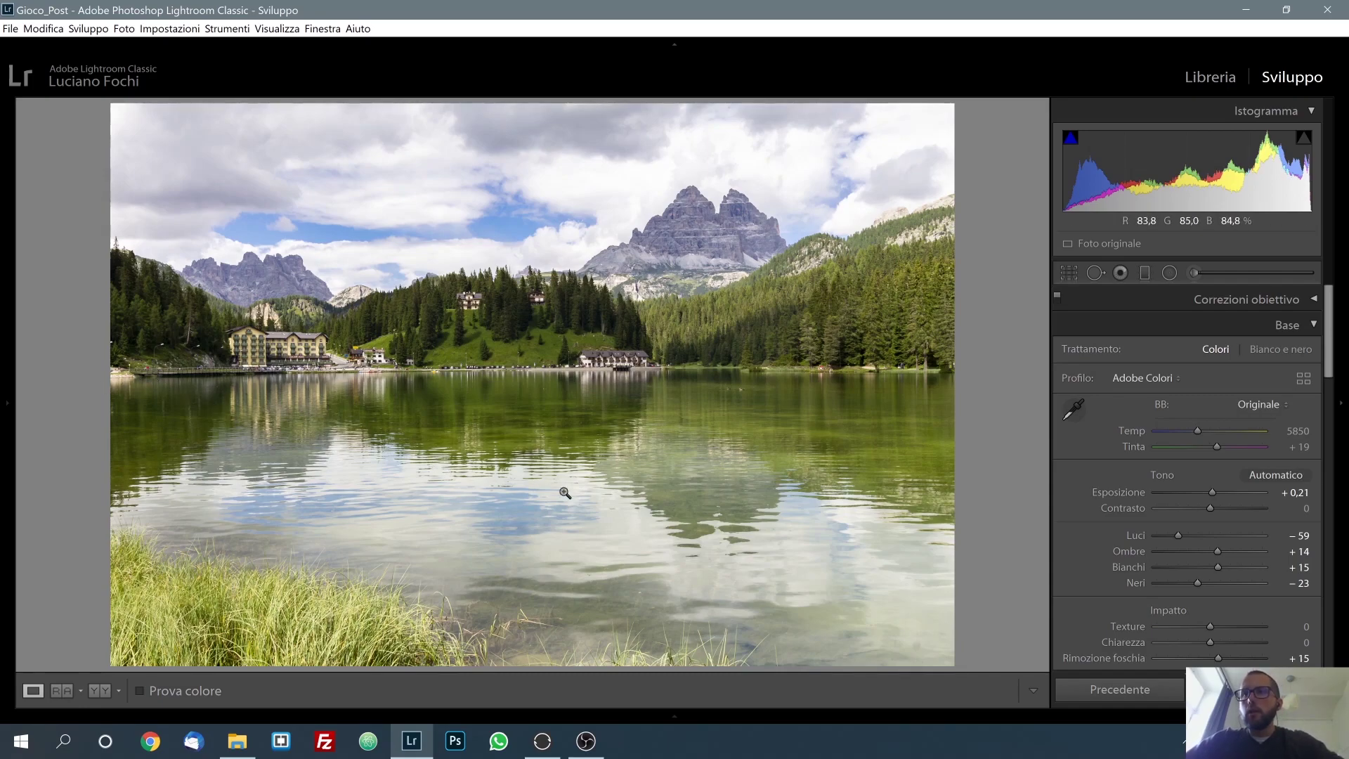
# Zoom in to inspect the lake detail, then briefly check Spot Removal without changes.
pyautogui.click(899, 649)
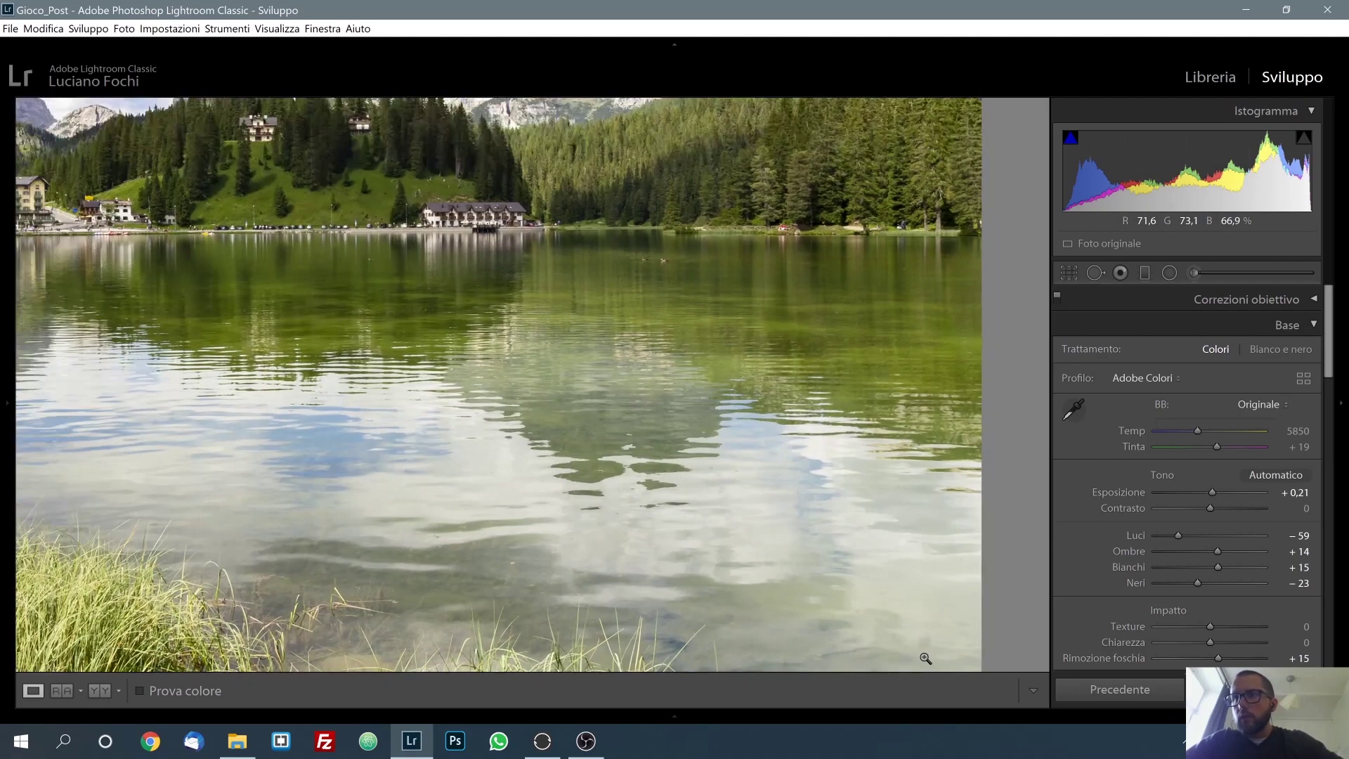
pyautogui.click(924, 654)
pyautogui.click(1096, 272)
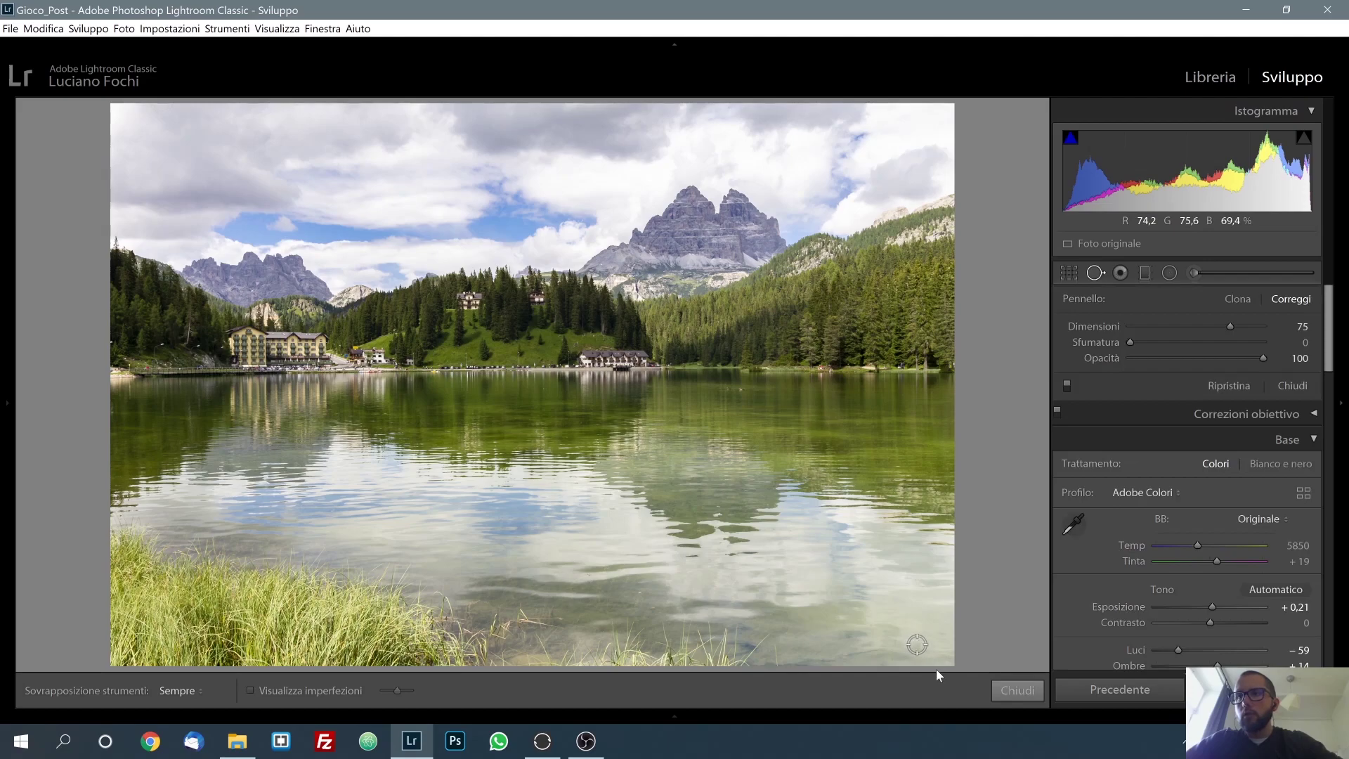
pyautogui.click(1009, 683)
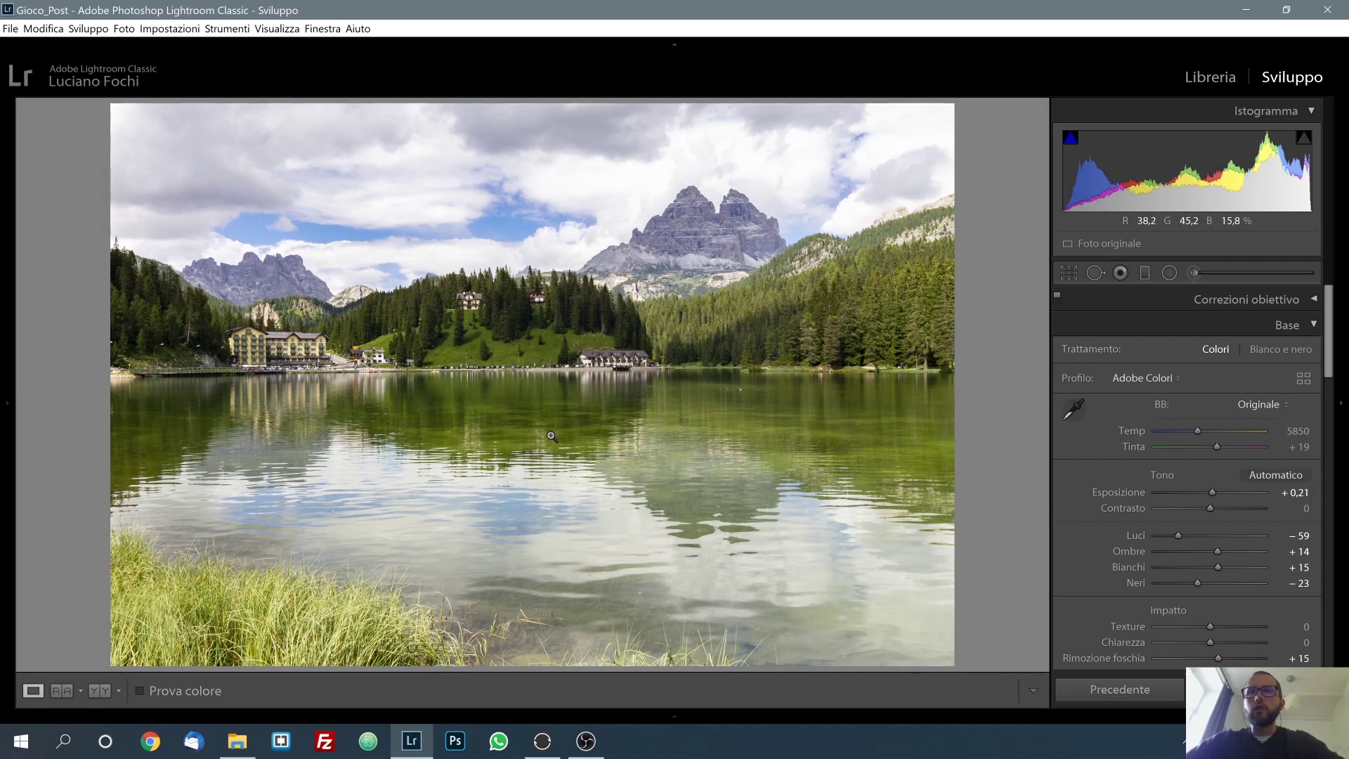
# Open Export for the lake photo and switch the image format from DNG to JPEG.
pyautogui.rightClick(542, 415)
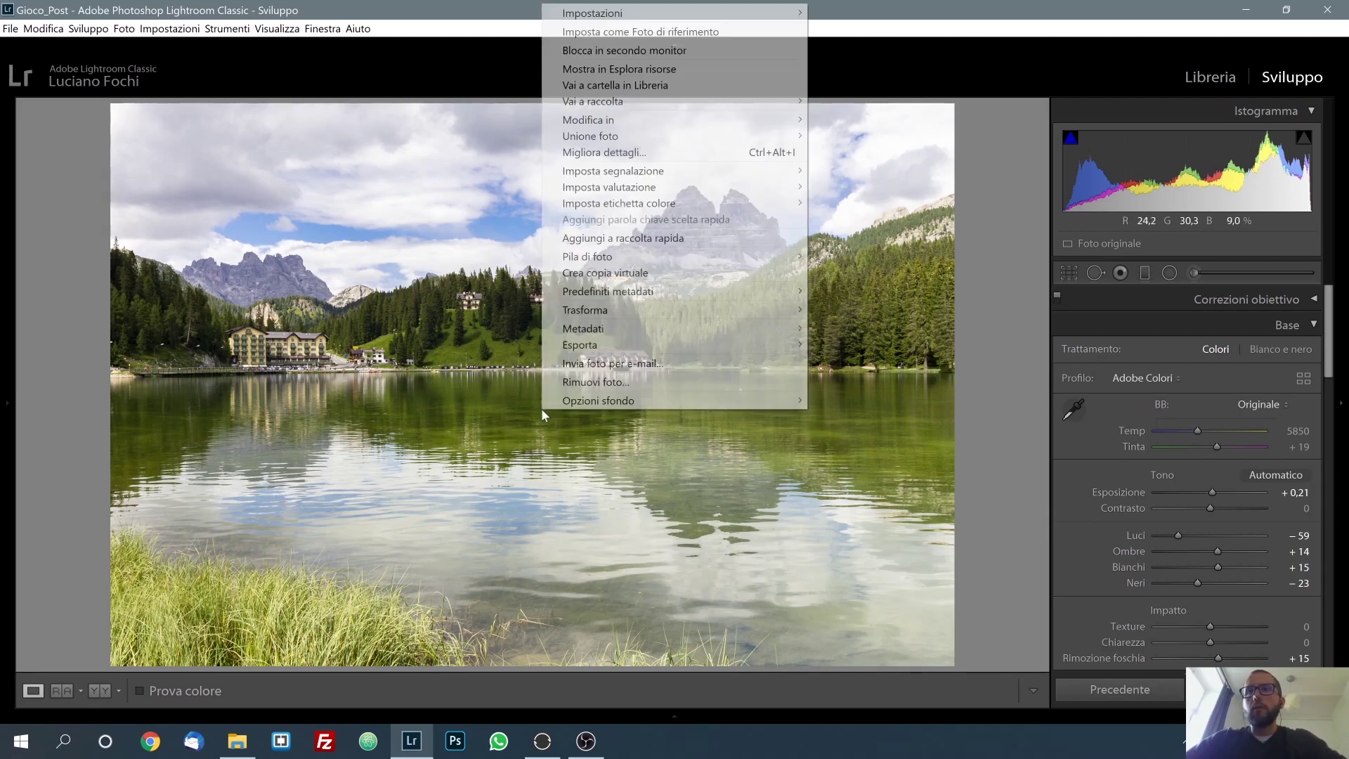
pyautogui.moveTo(590, 344)
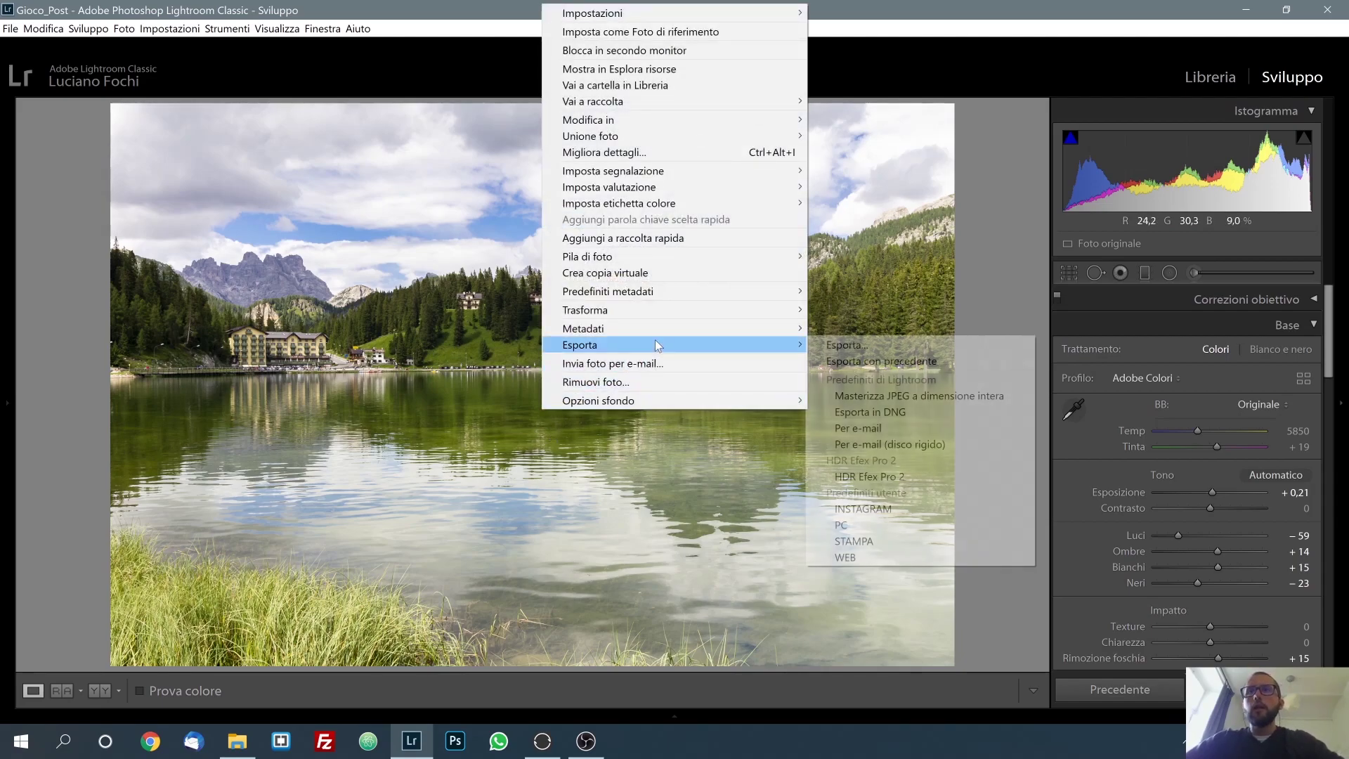
pyautogui.click(866, 344)
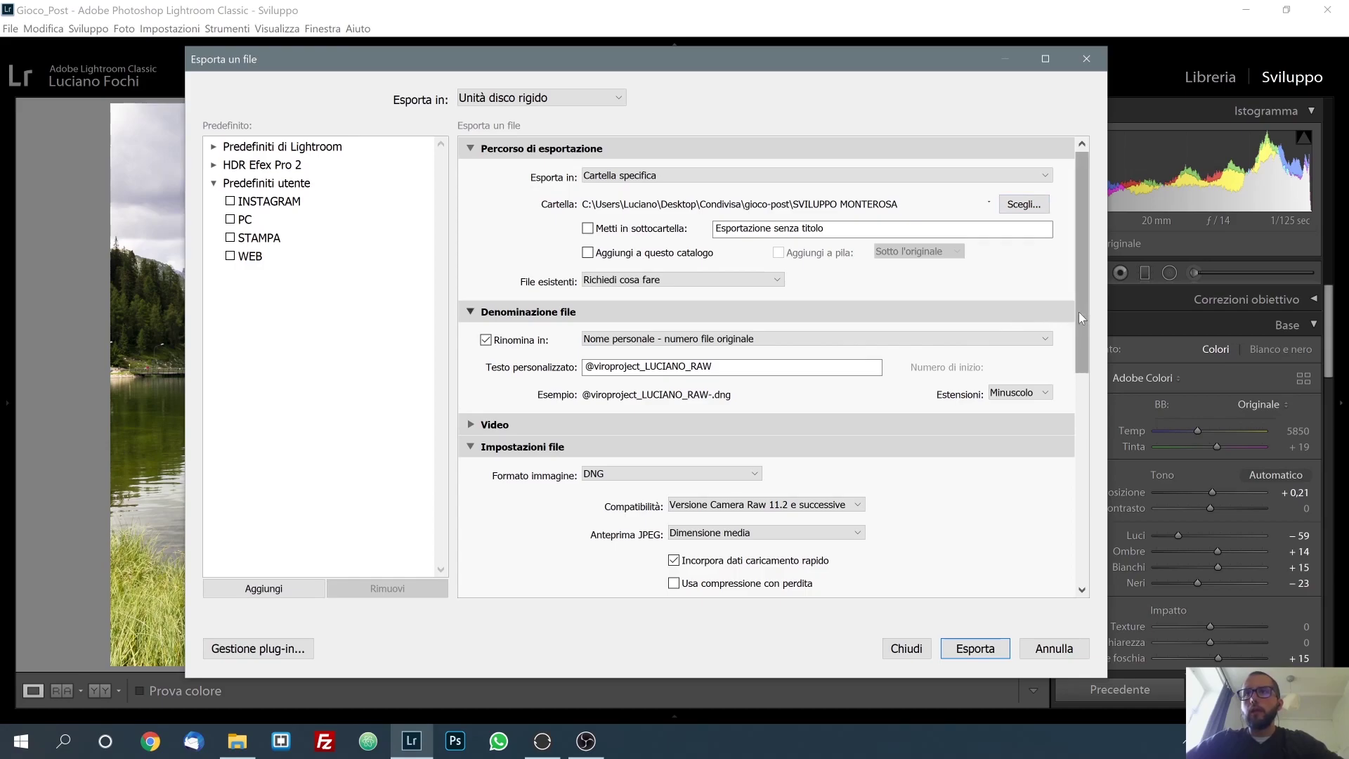
pyautogui.moveTo(1078, 312); pyautogui.dragTo(1085, 390)
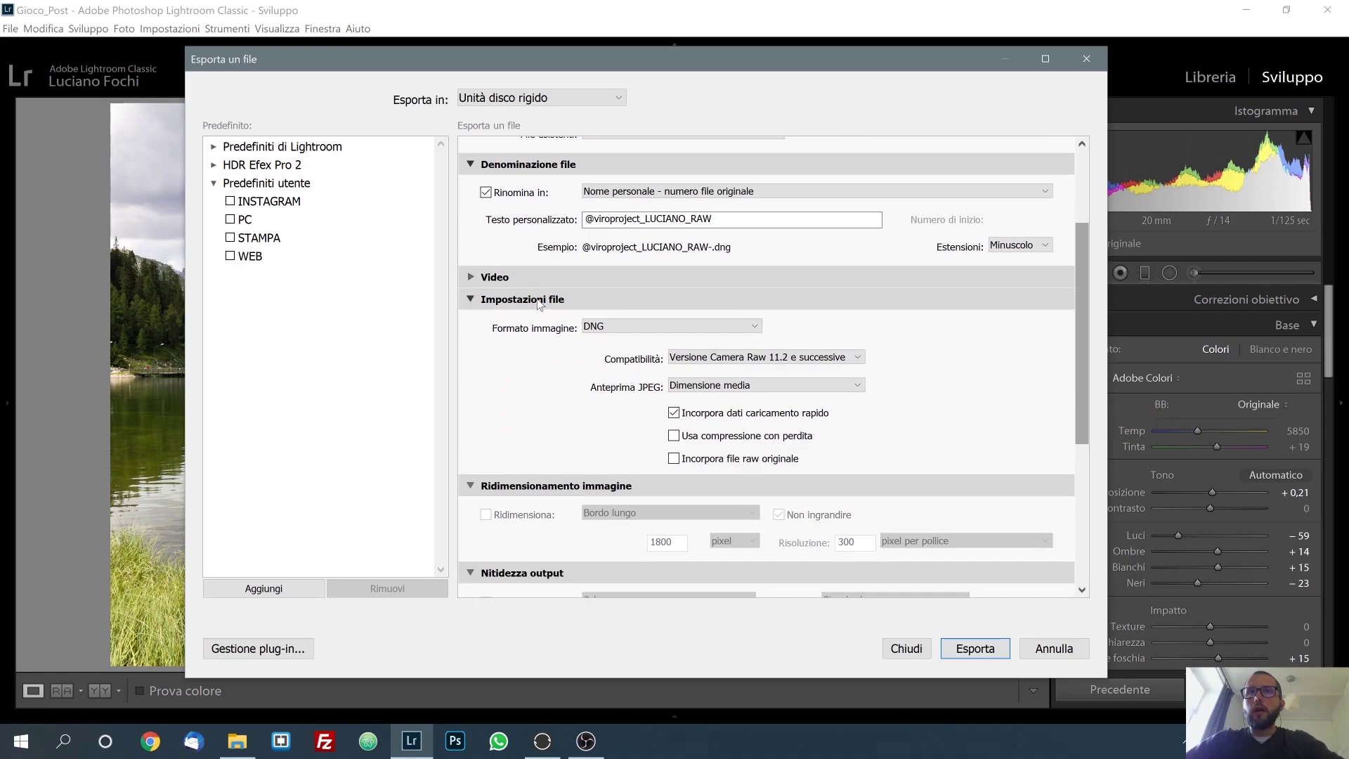
pyautogui.click(648, 326)
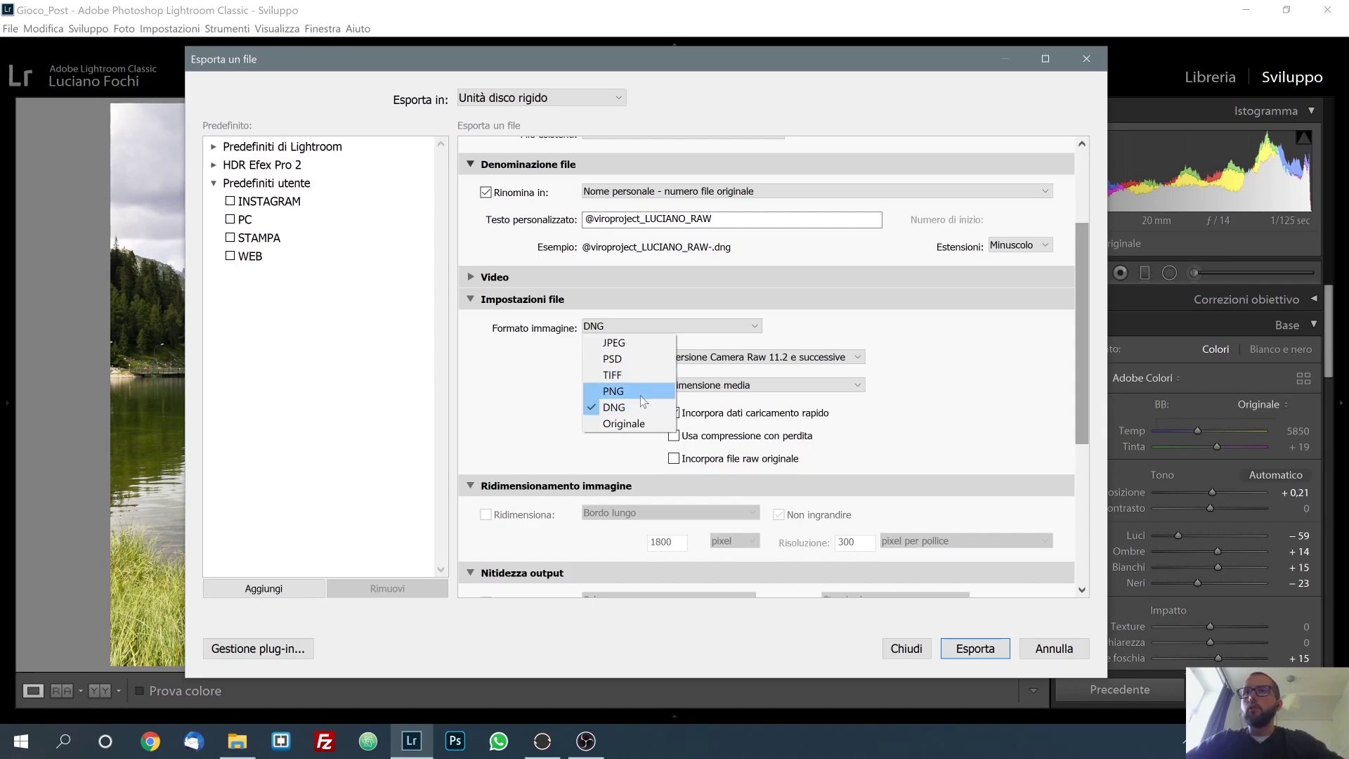
pyautogui.click(643, 342)
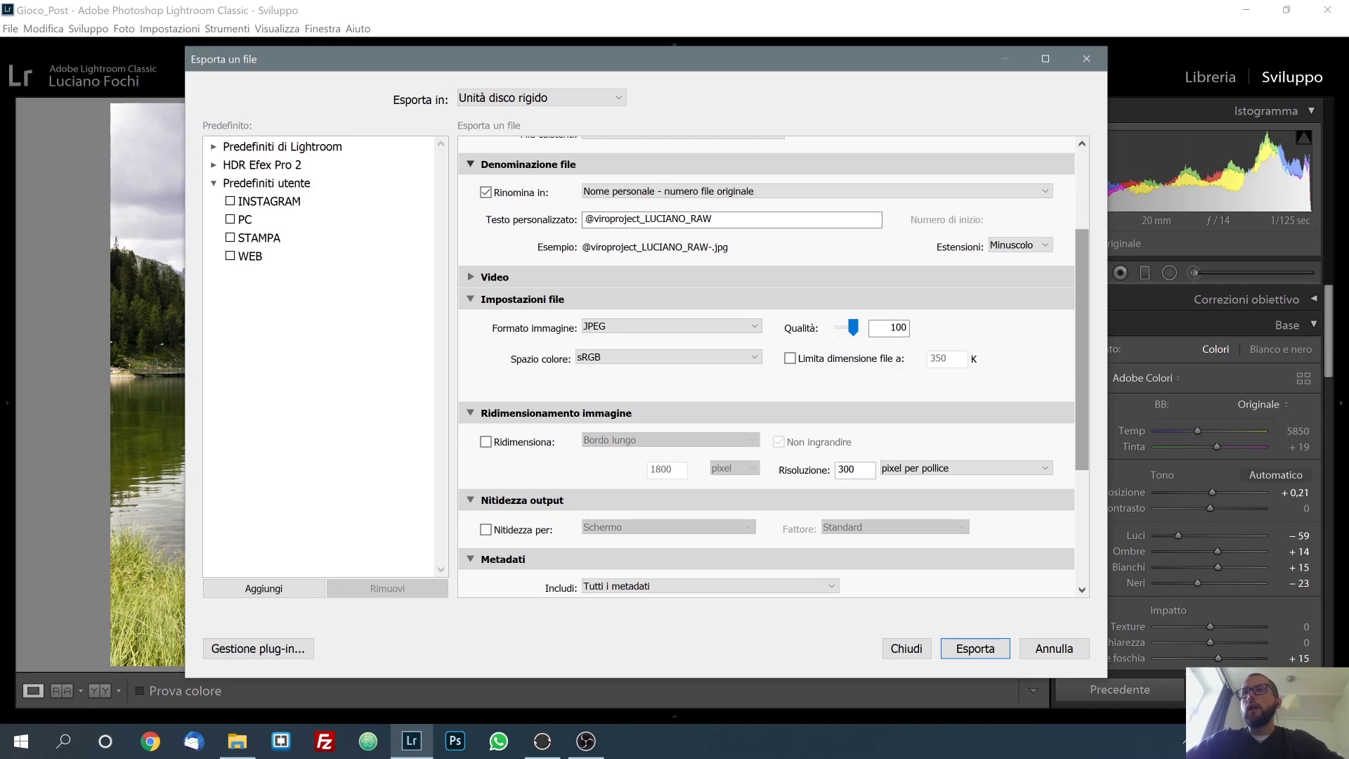
pyautogui.click(755, 360)
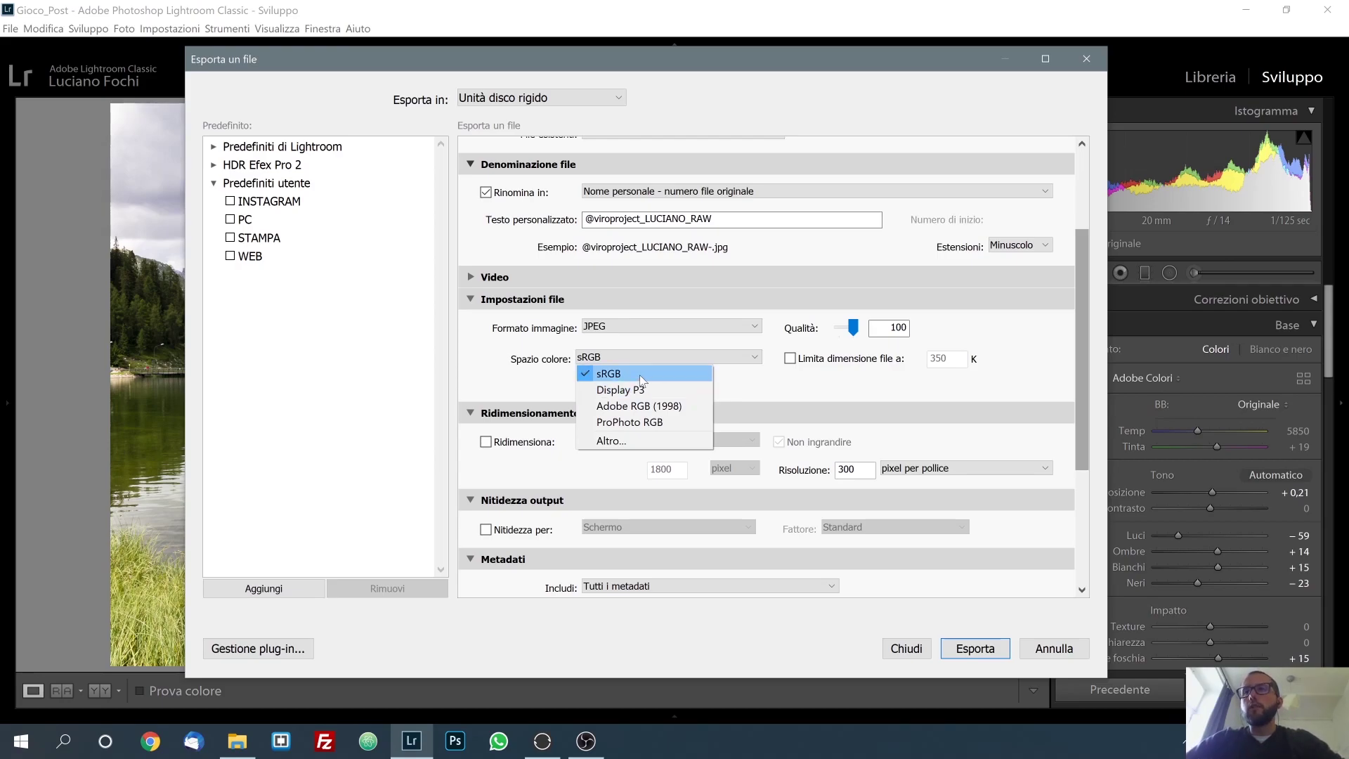
# Keep sRGB and resize the export to a 2500-pixel long edge.
pyautogui.click(640, 375)
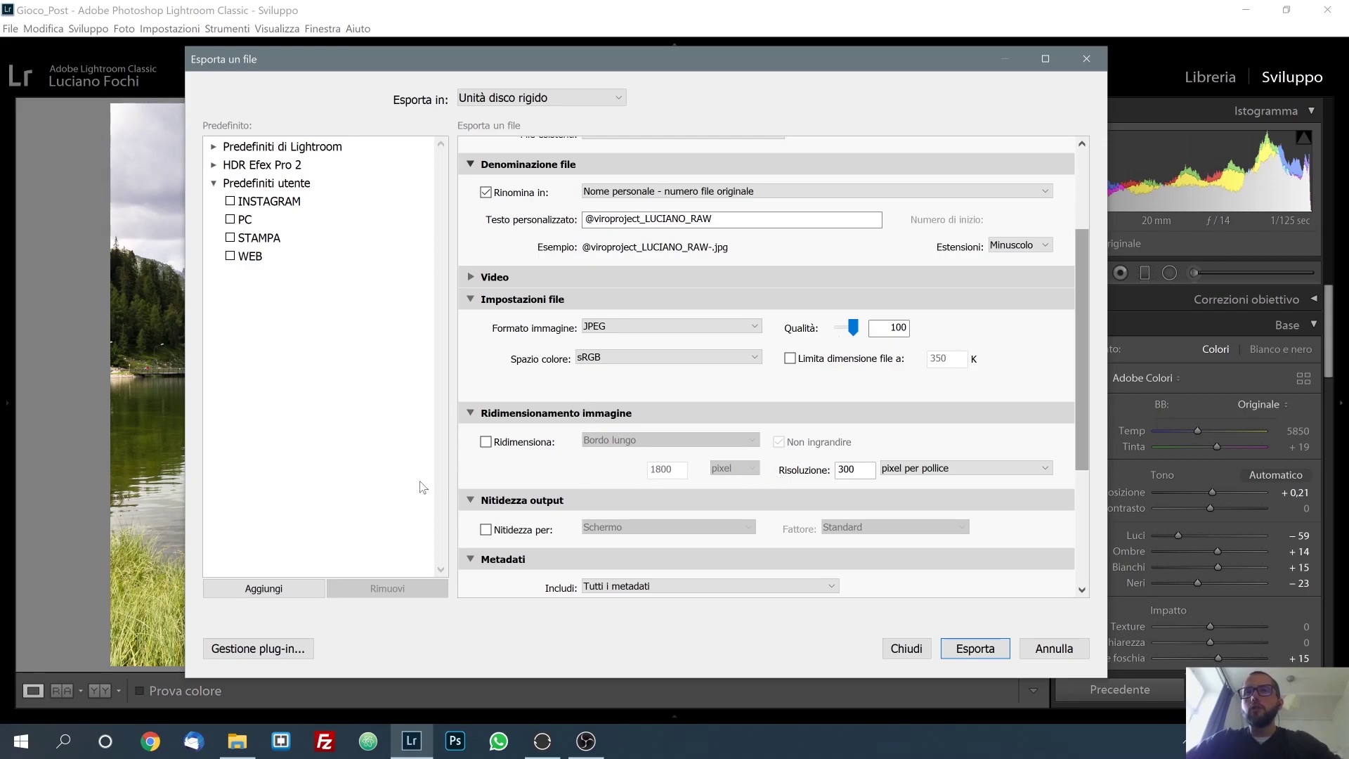
pyautogui.click(486, 442)
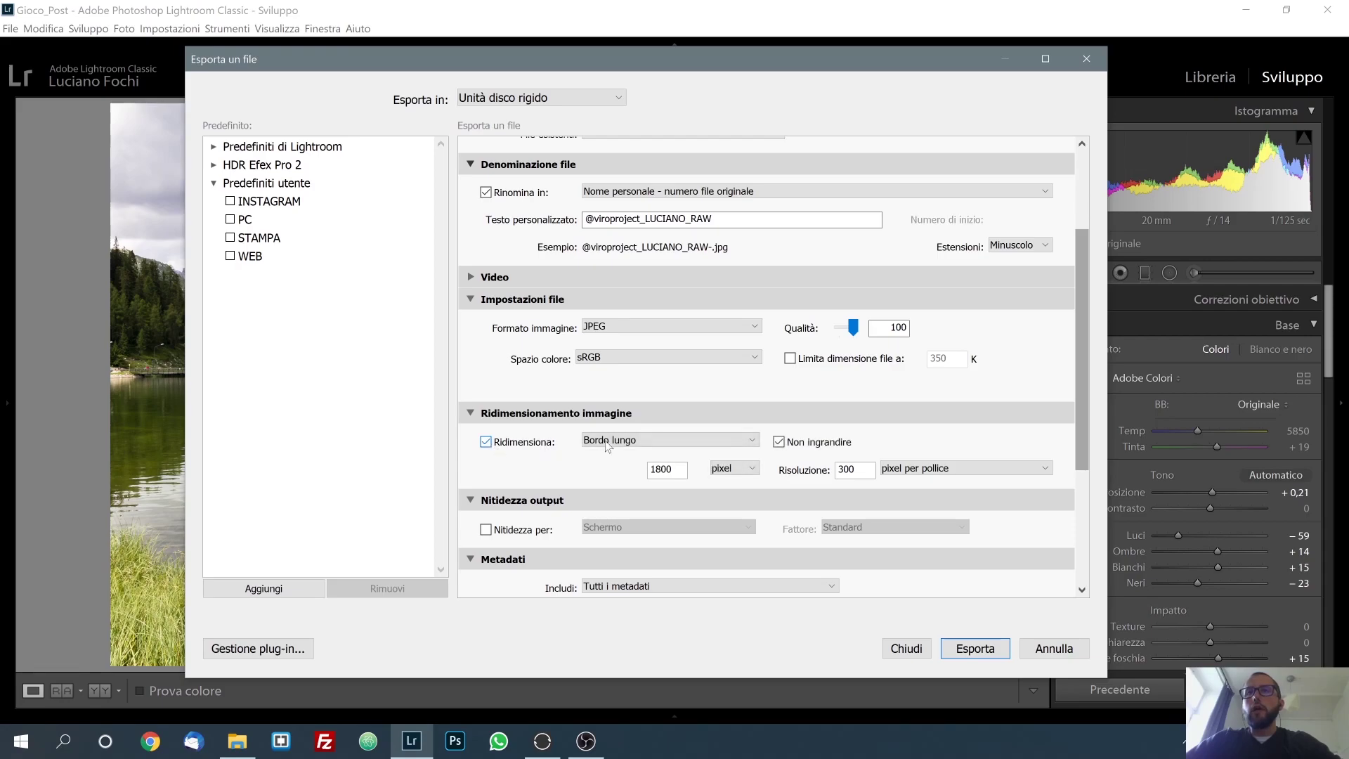
pyautogui.doubleClick(665, 469)
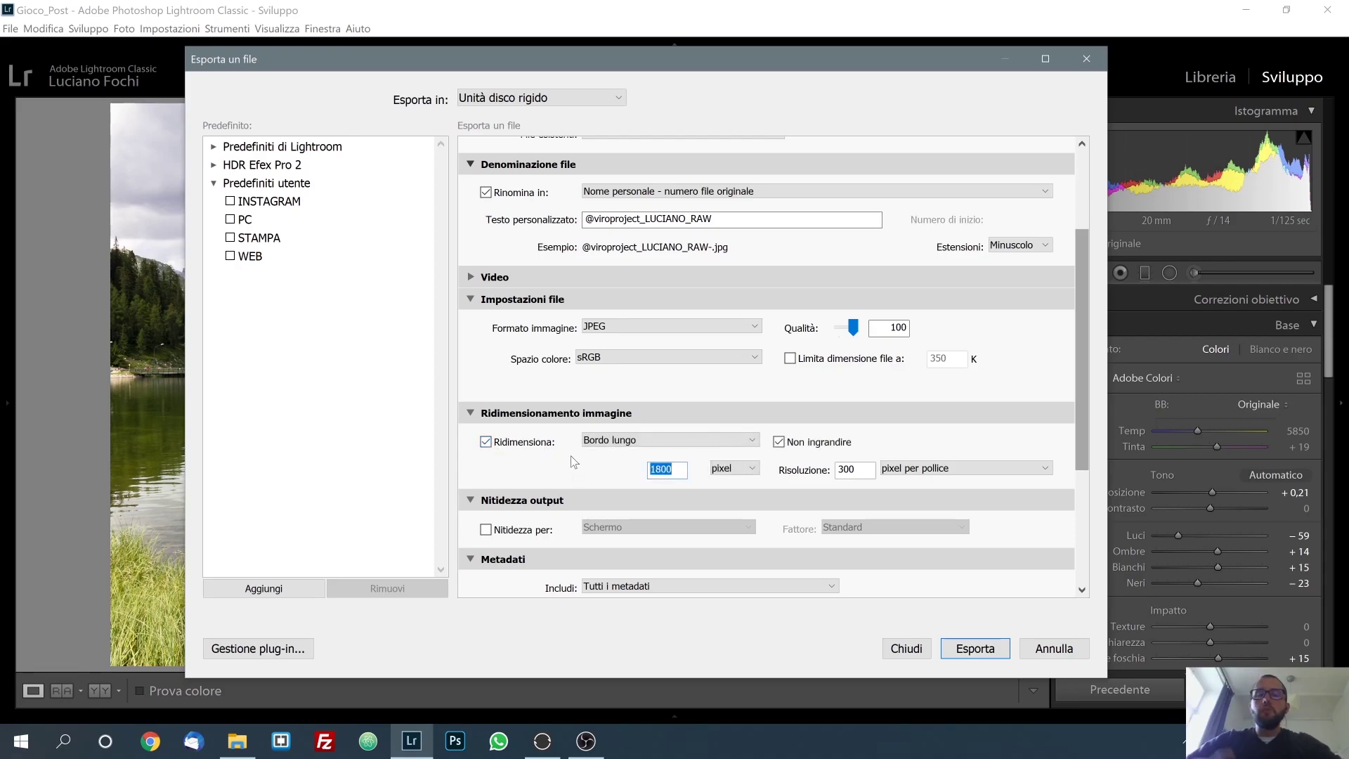
pyautogui.write('2500')
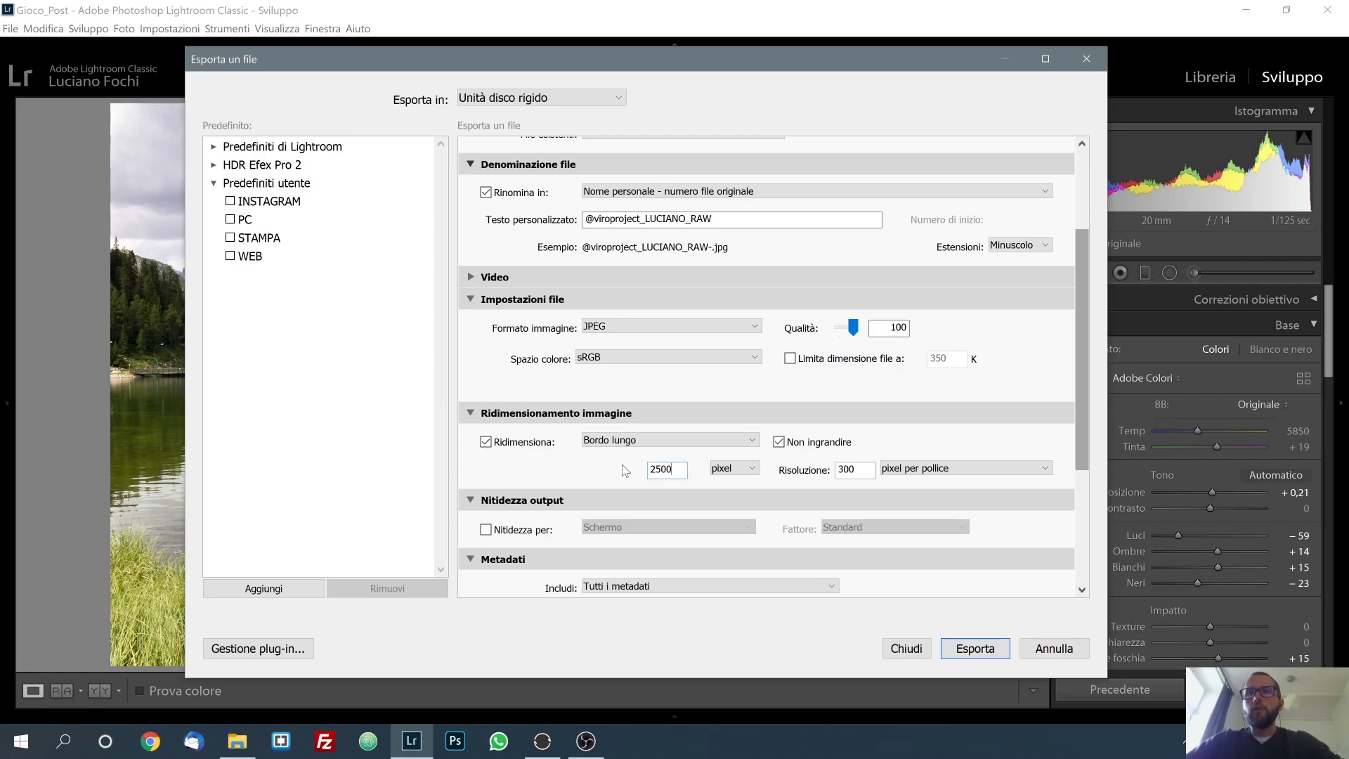
# Enable output sharpening for Screen at the Standard amount.
pyautogui.click(485, 530)
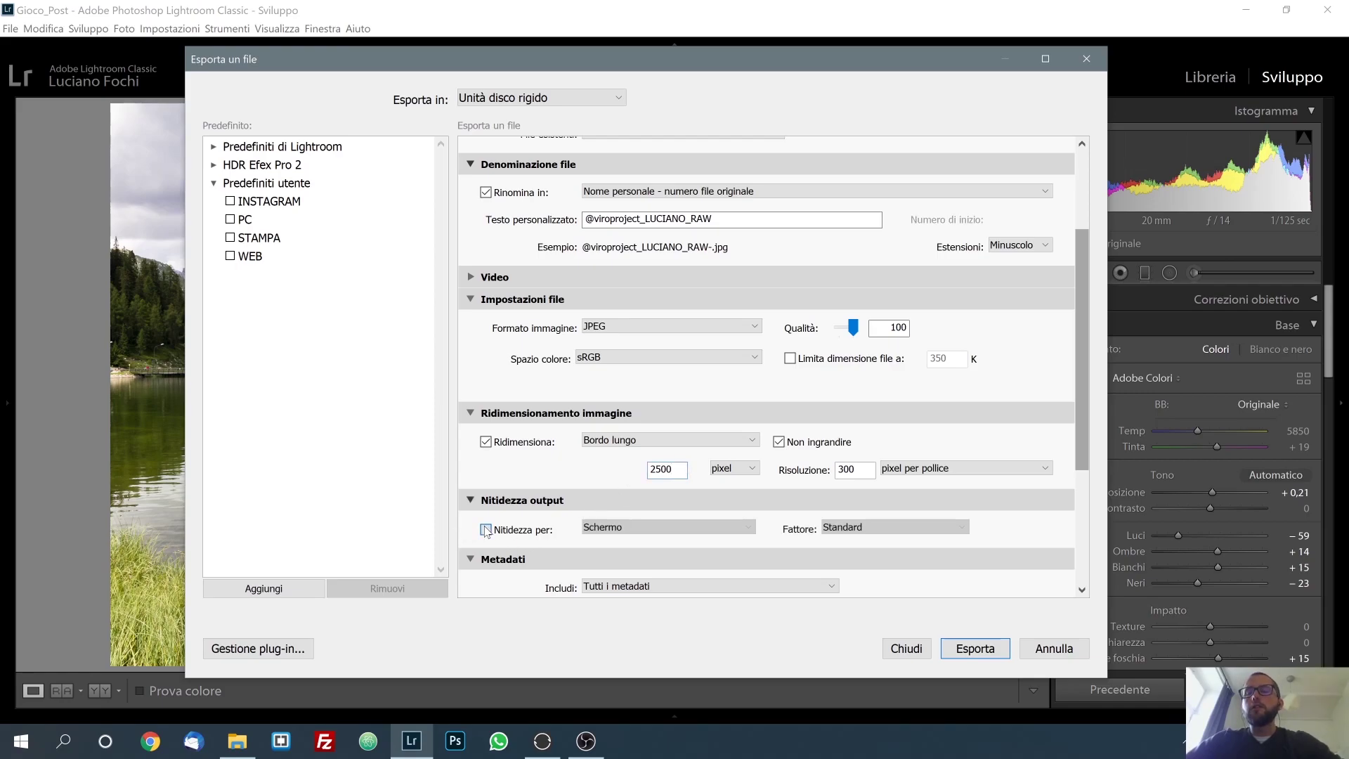
pyautogui.click(853, 528)
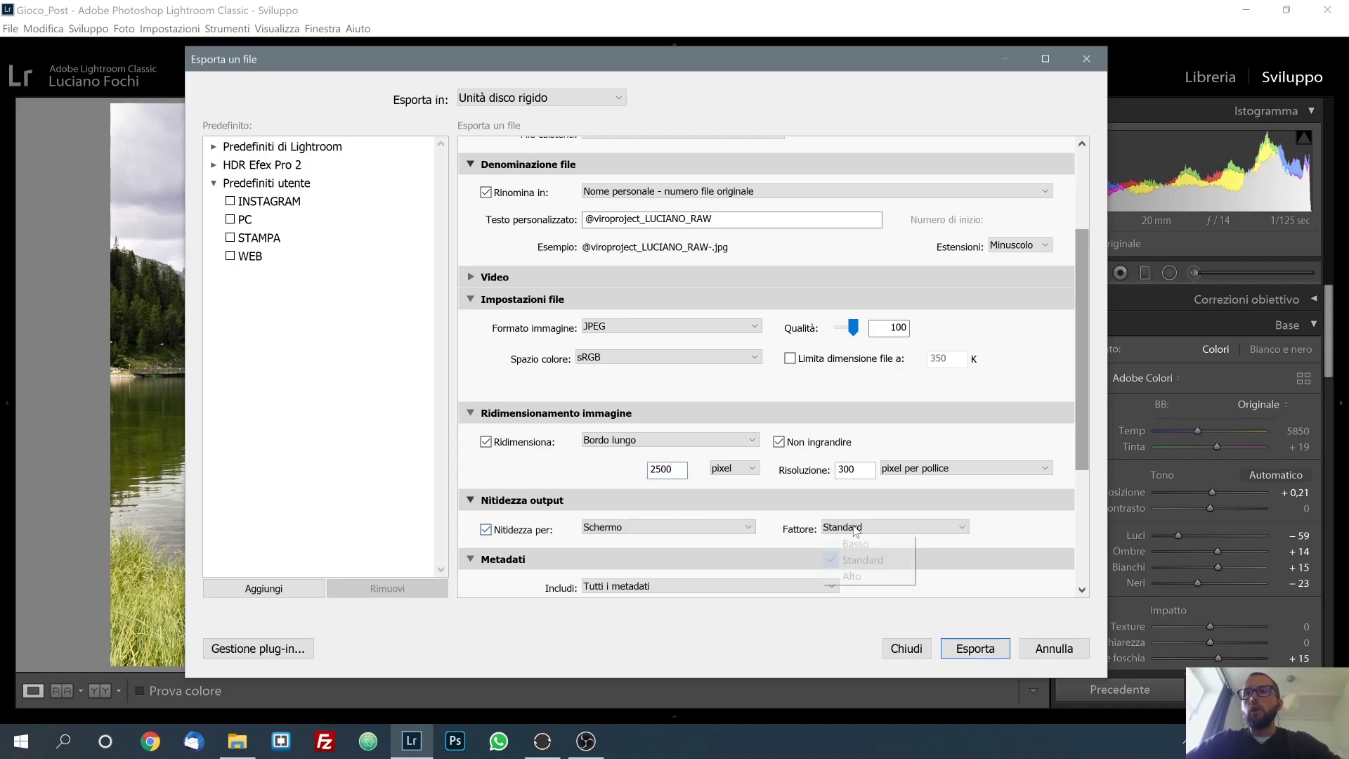
pyautogui.click(757, 541)
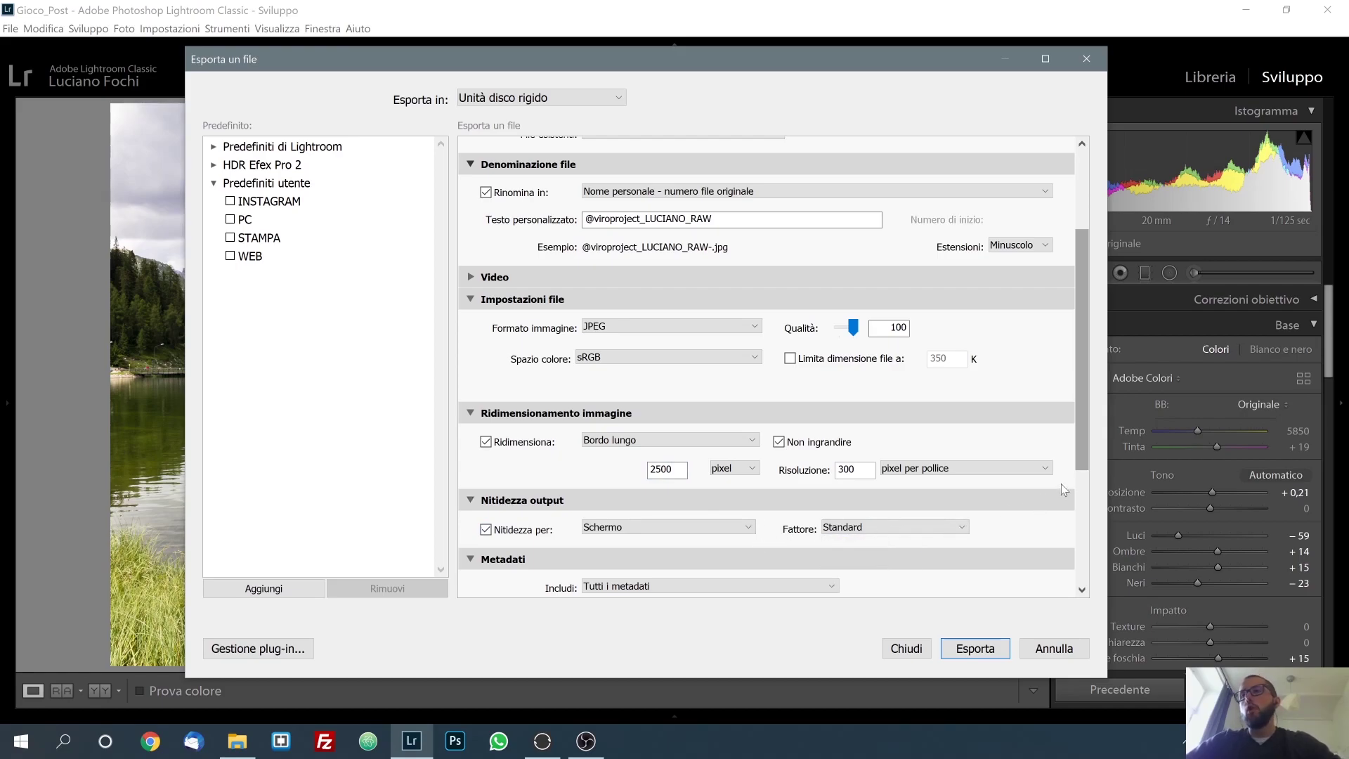
pyautogui.moveTo(1080, 466); pyautogui.dragTo(950, 596)
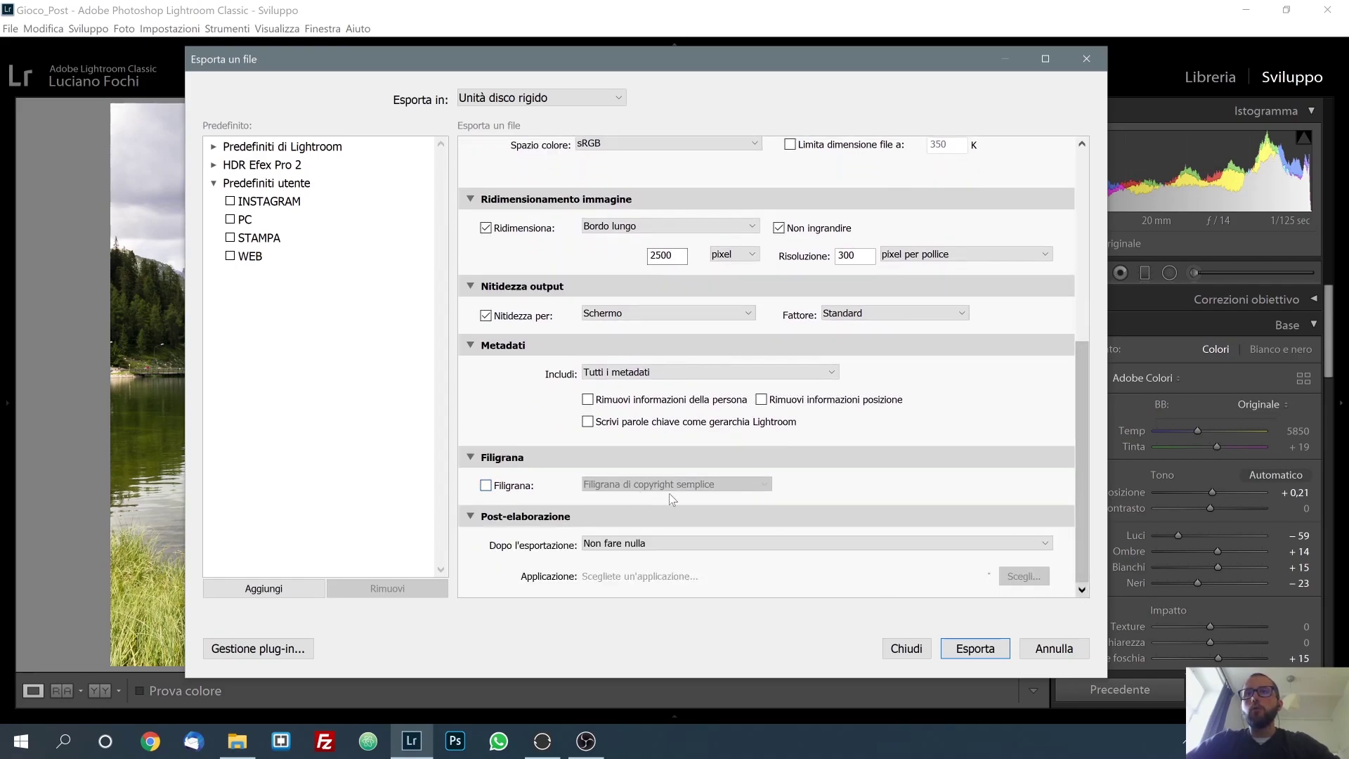
# Leave the watermark off and cancel the export window without exporting.
pyautogui.click(486, 486)
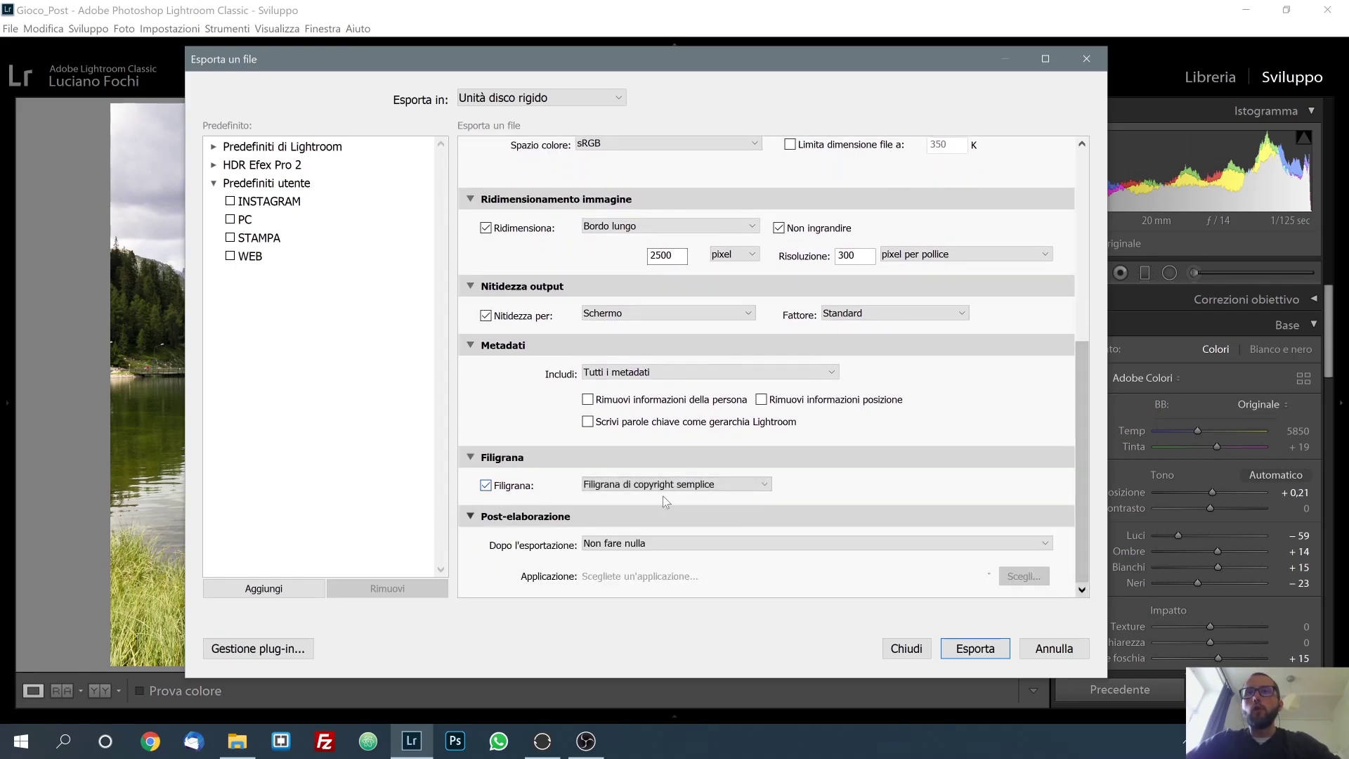
pyautogui.click(671, 485)
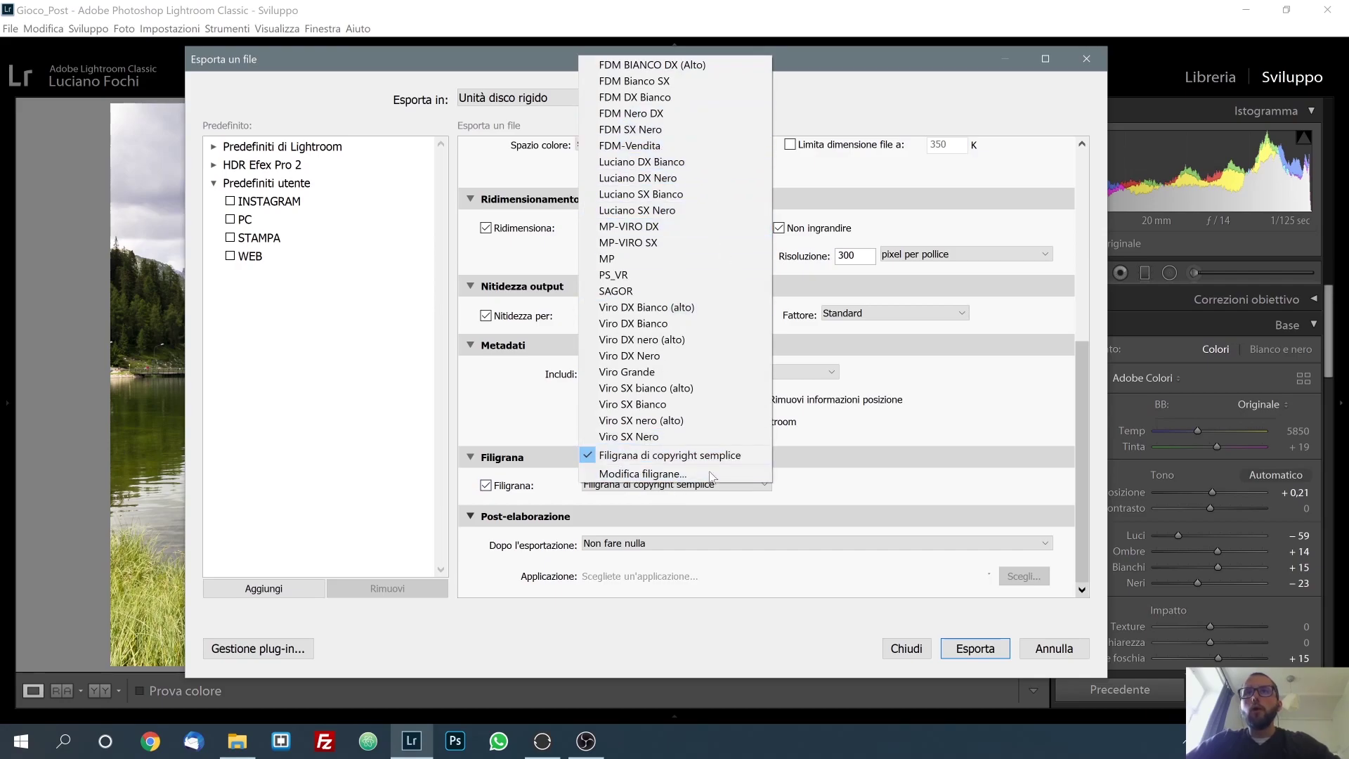
pyautogui.click(485, 485)
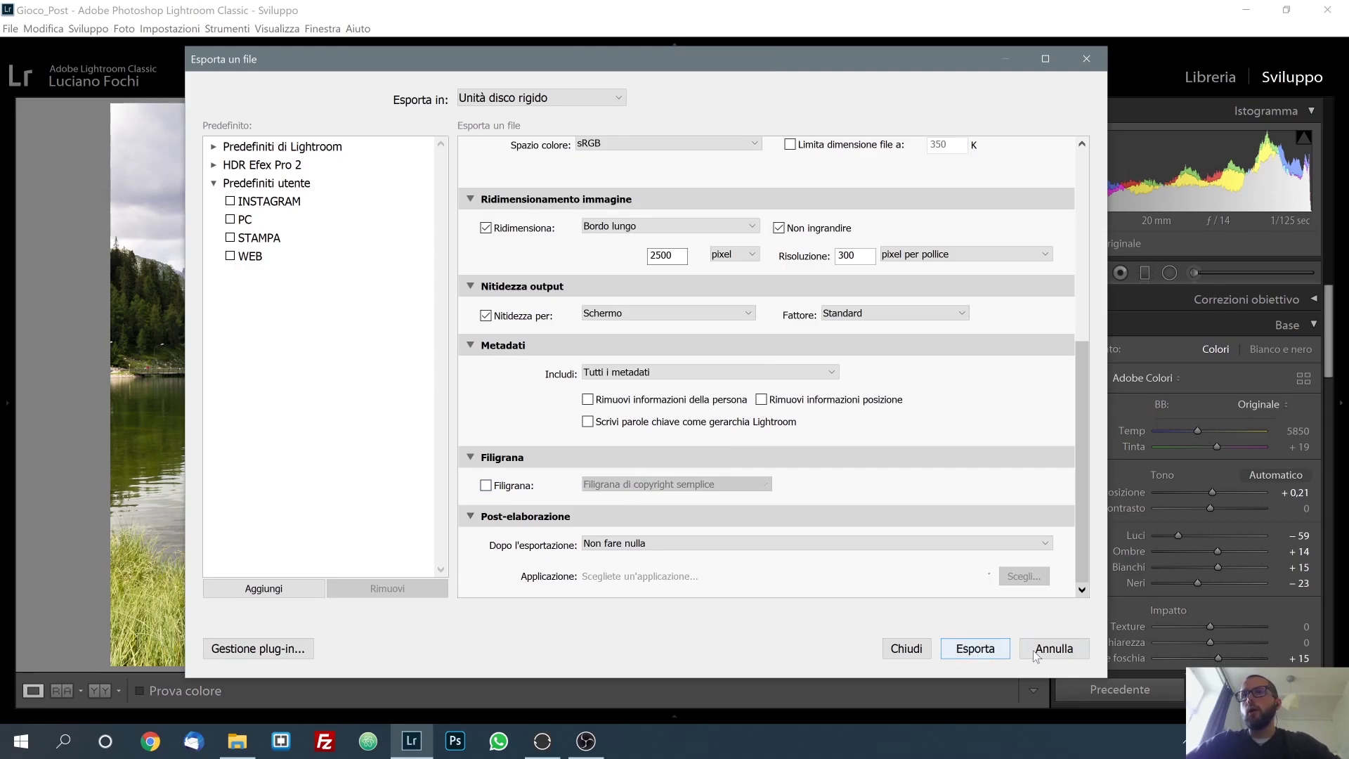
pyautogui.click(1075, 650)
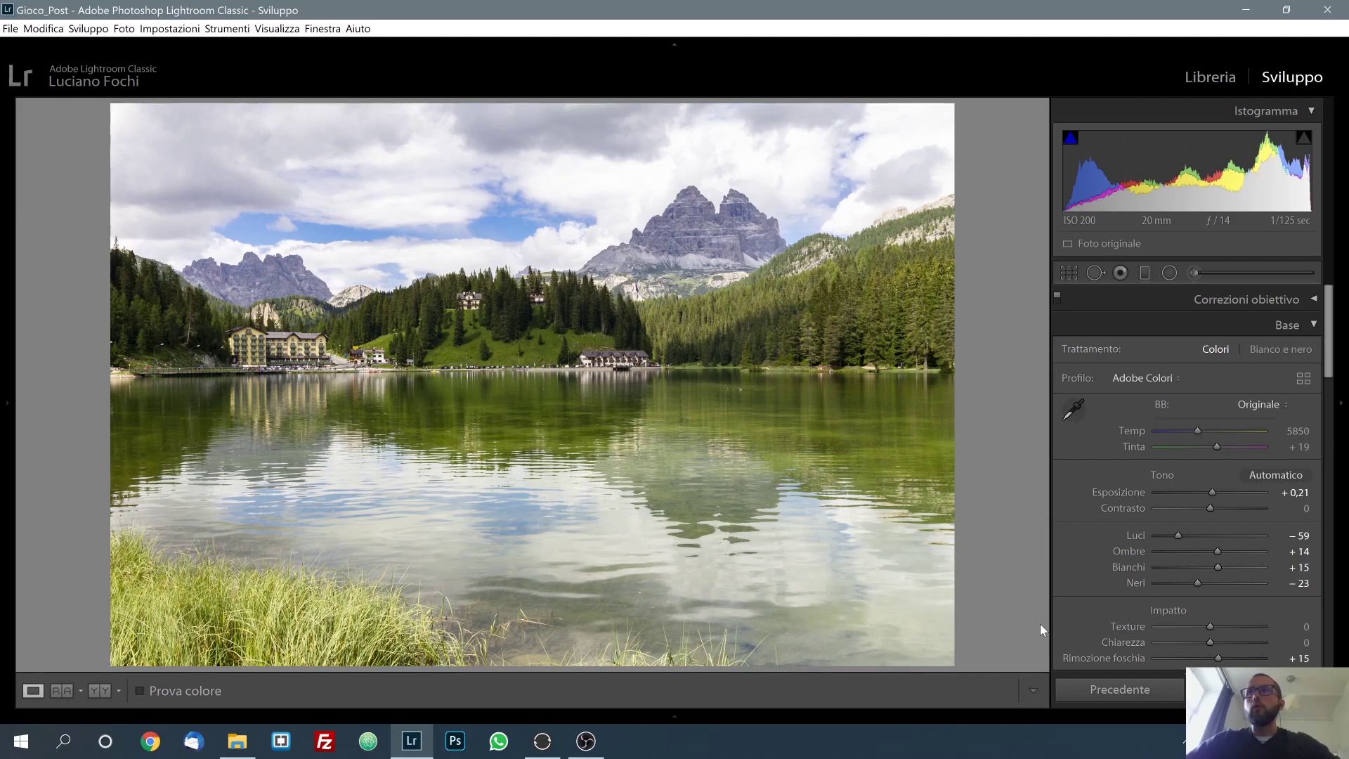
# Show the filmstrip and select thumbnail 2, the autumn larch slope photo.
pyautogui.click(671, 714)
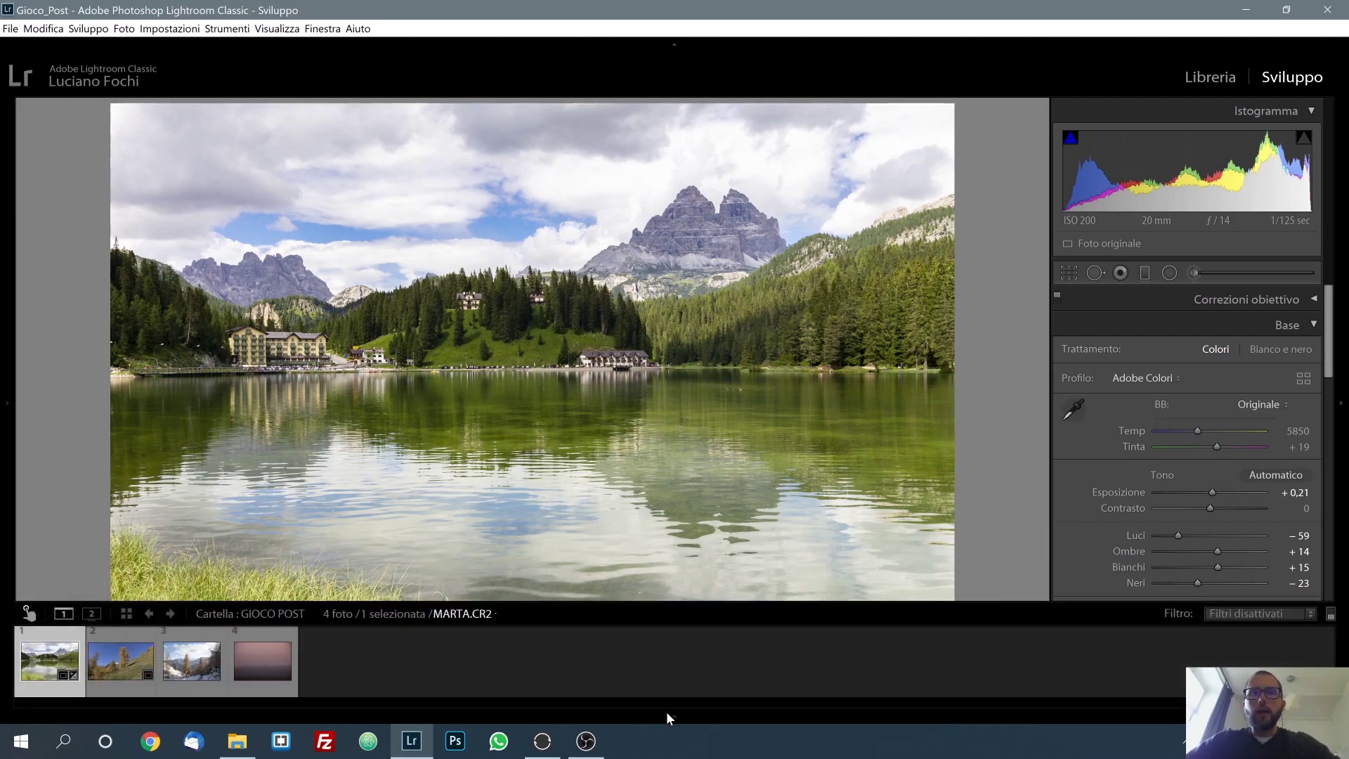
pyautogui.click(126, 694)
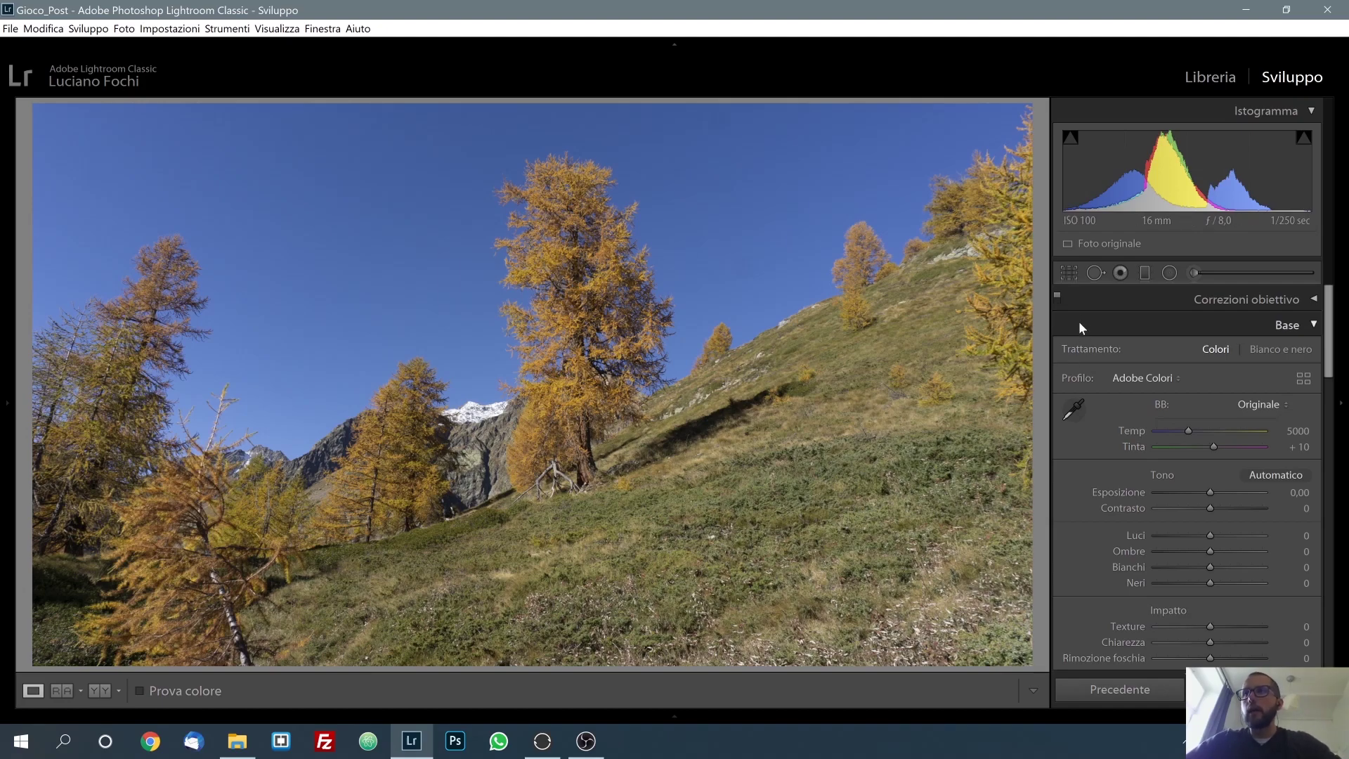
pyautogui.click(1069, 274)
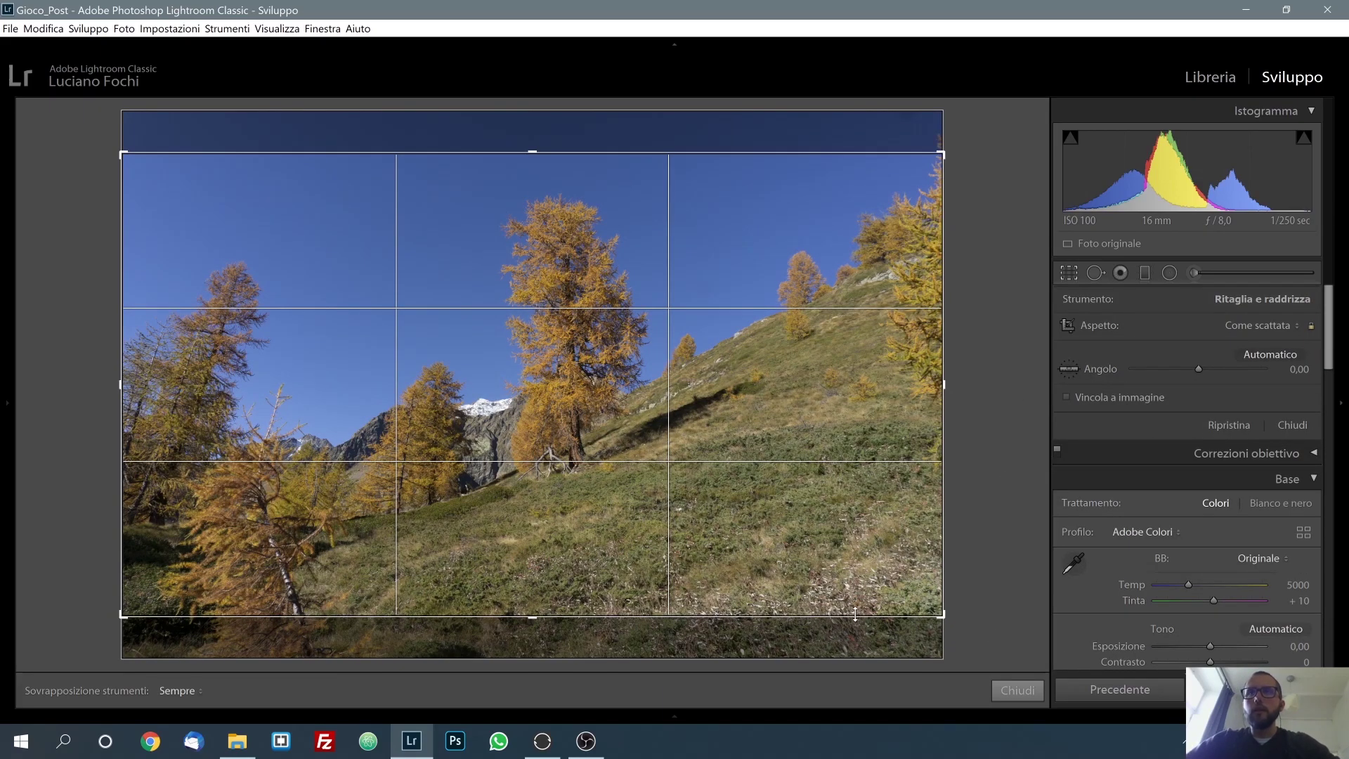
# Try a 2x3 crop aspect, then revert to the original proportions.
pyautogui.click(1285, 327)
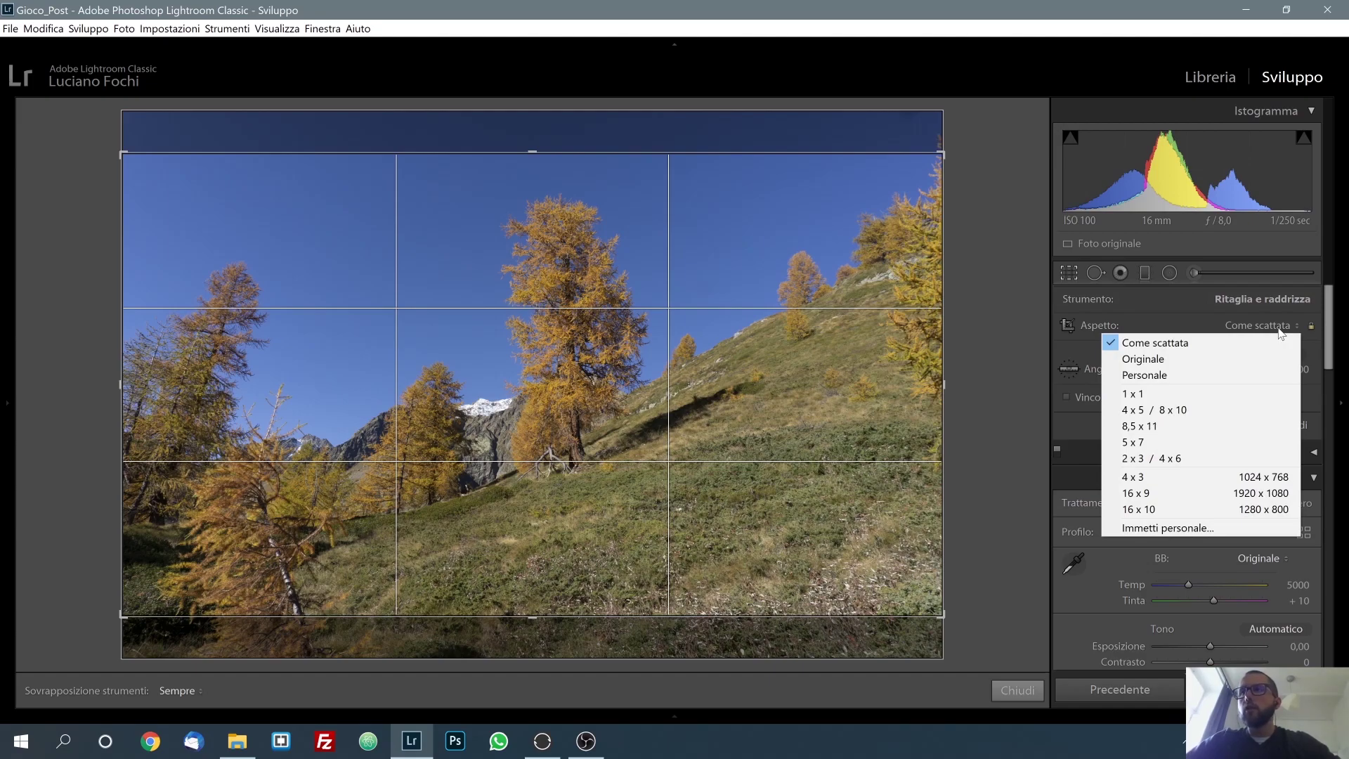
pyautogui.click(1192, 458)
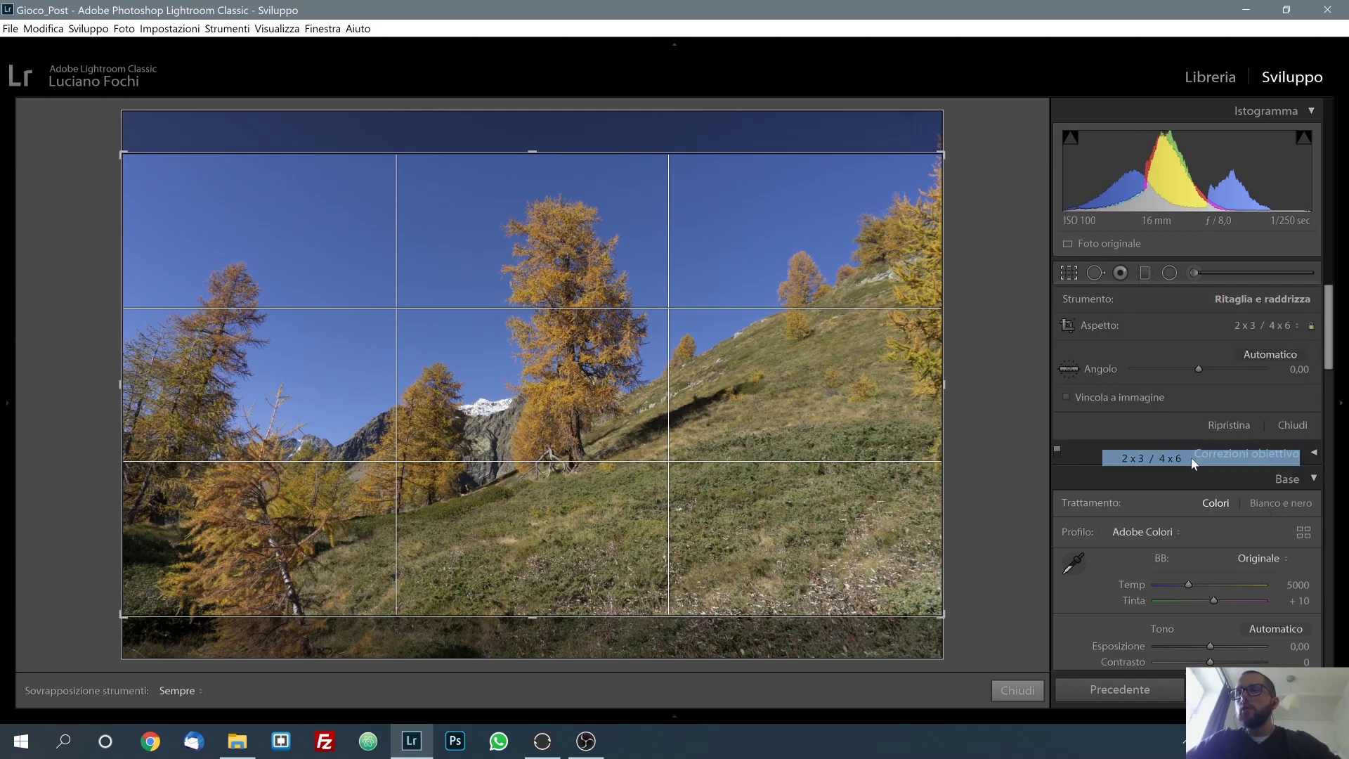
pyautogui.hotkey('ctrl', 'z')
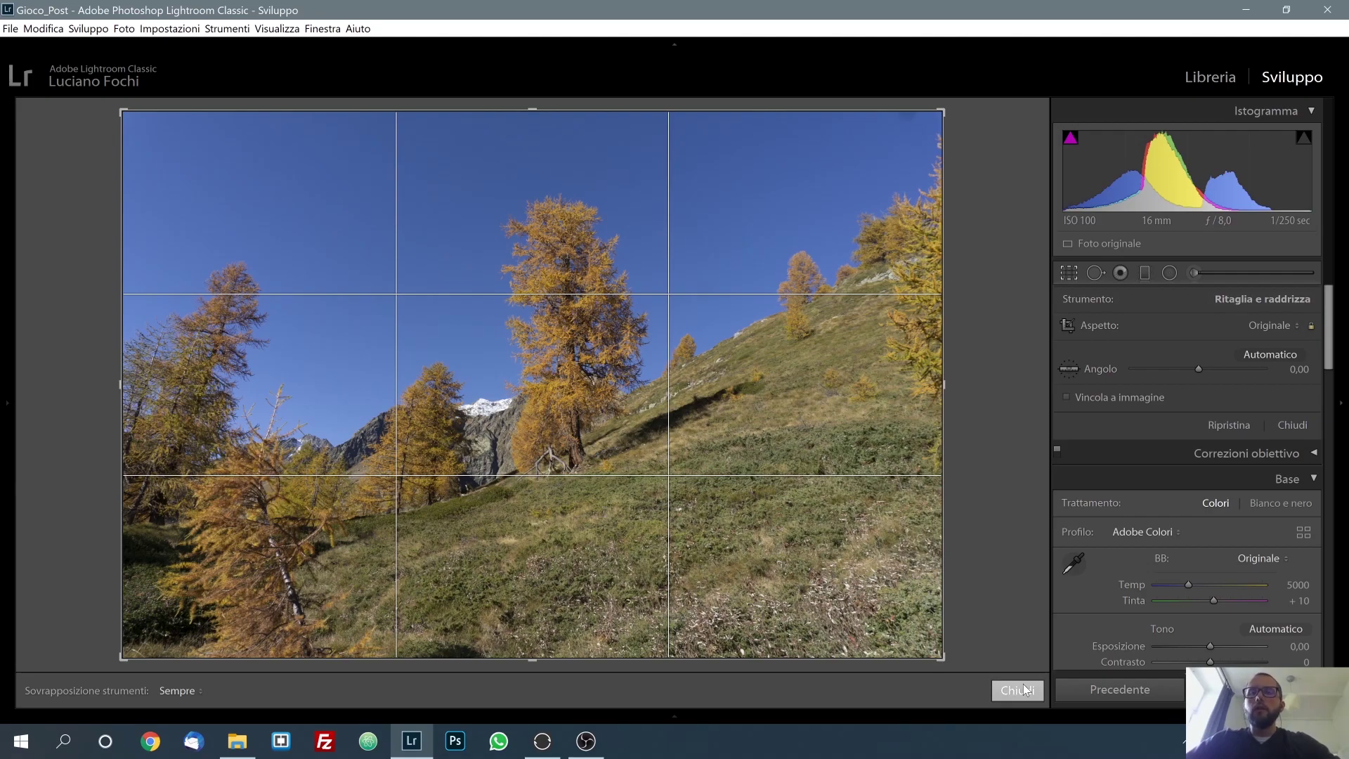
pyautogui.click(1024, 691)
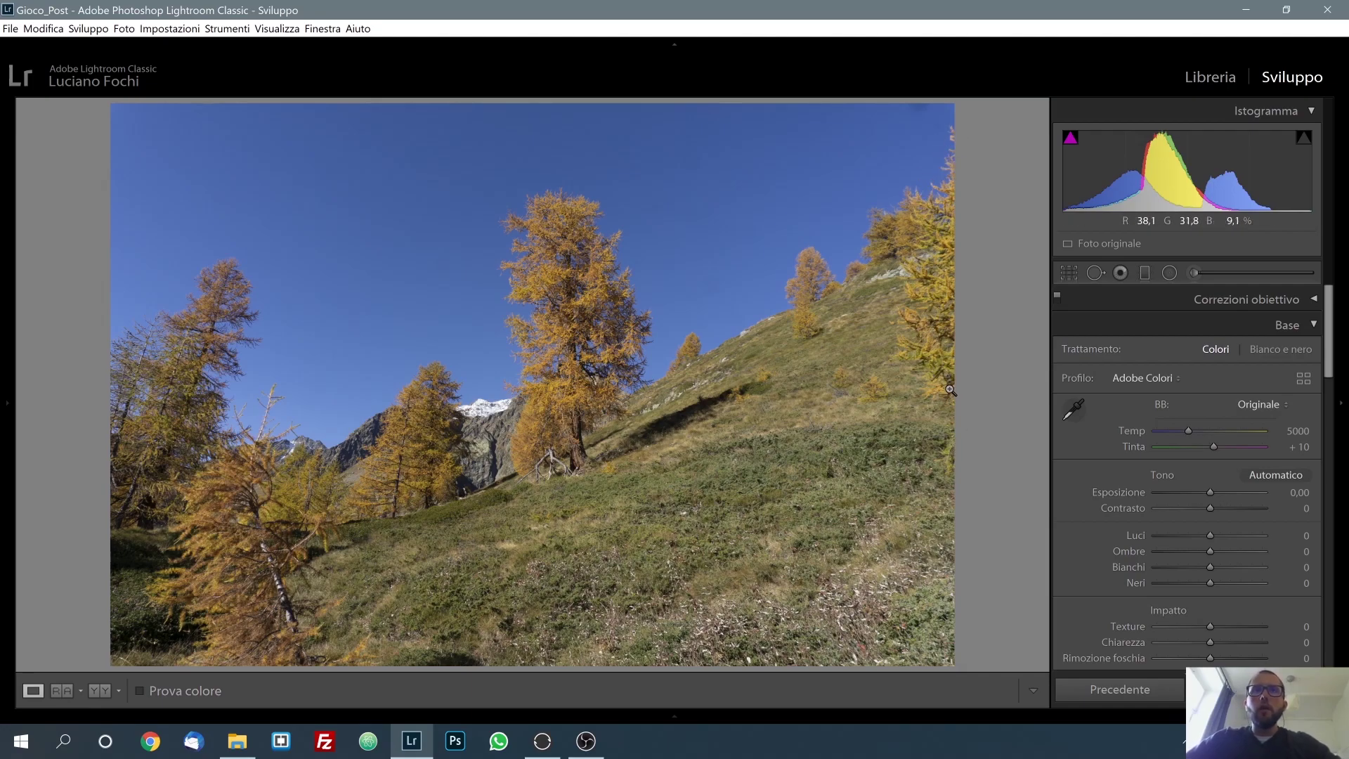
# Trim the crop in from the top-right corner, removing sky and slope.
pyautogui.click(1069, 274)
pyautogui.moveTo(943, 111); pyautogui.dragTo(912, 140)
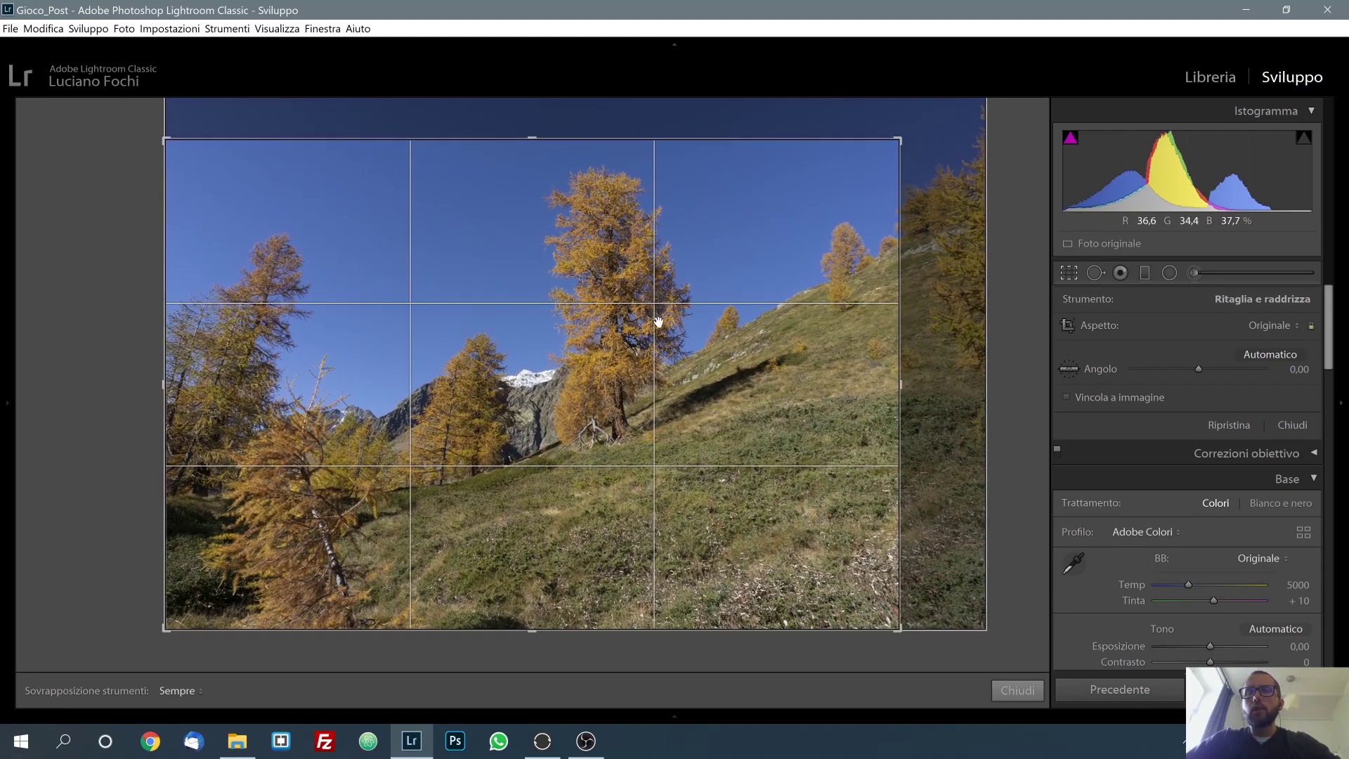
pyautogui.click(1017, 690)
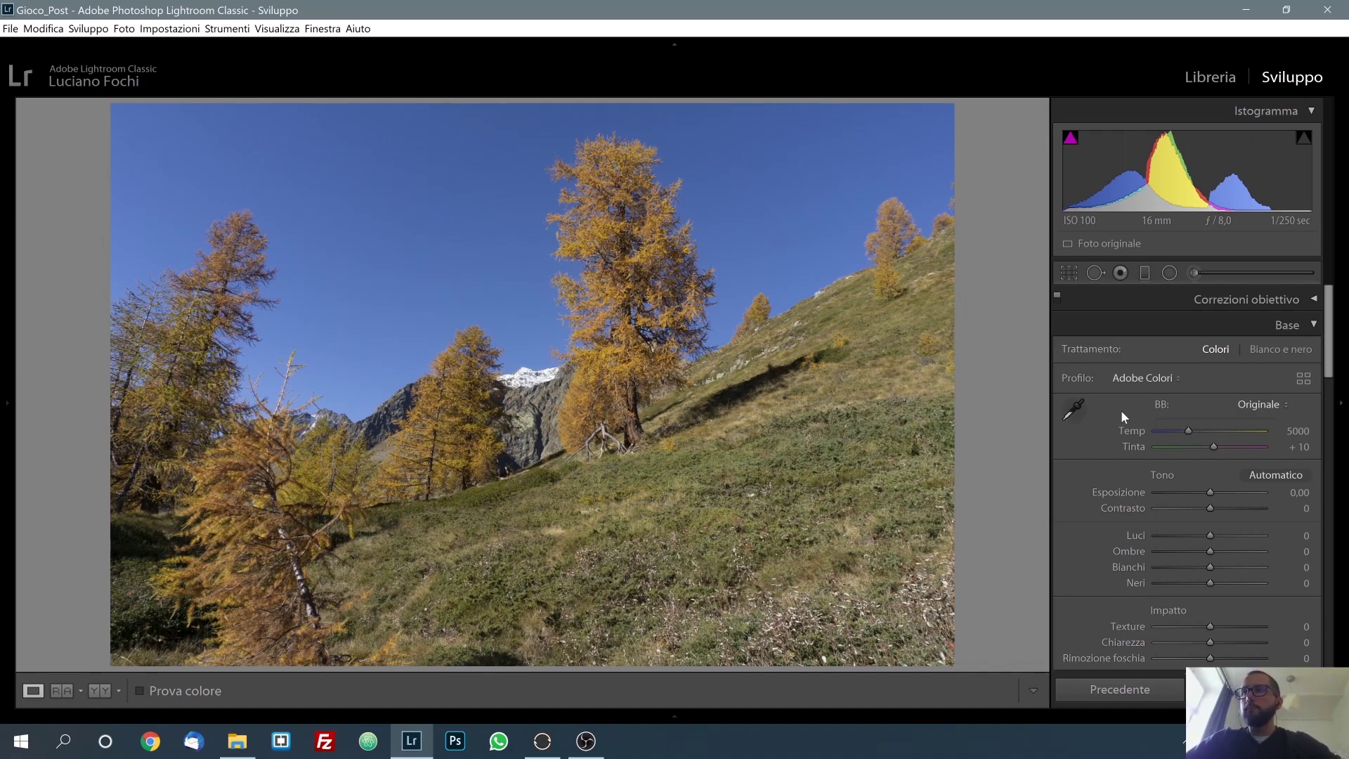
# Enable Remove Chromatic Aberration in the Lens Corrections panel of the larch photo.
pyautogui.click(1315, 301)
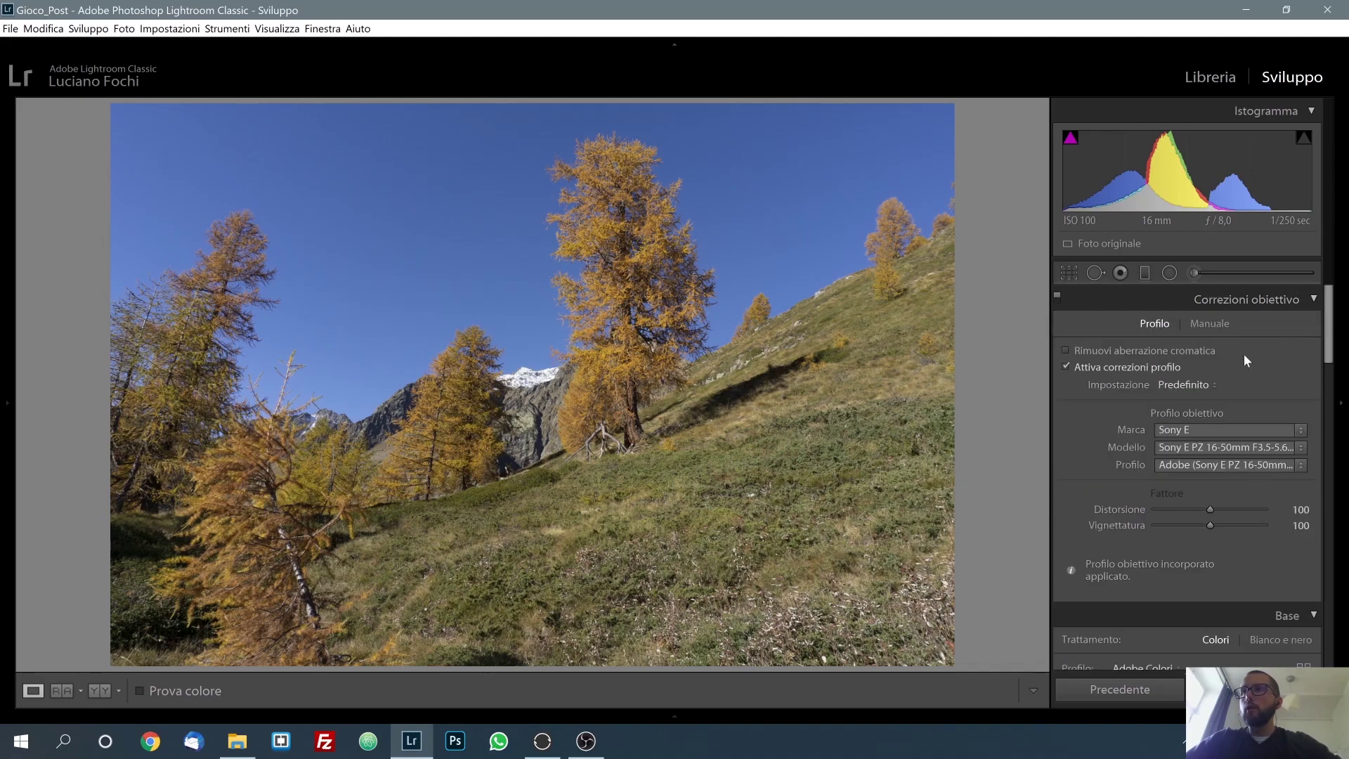
pyautogui.click(1100, 356)
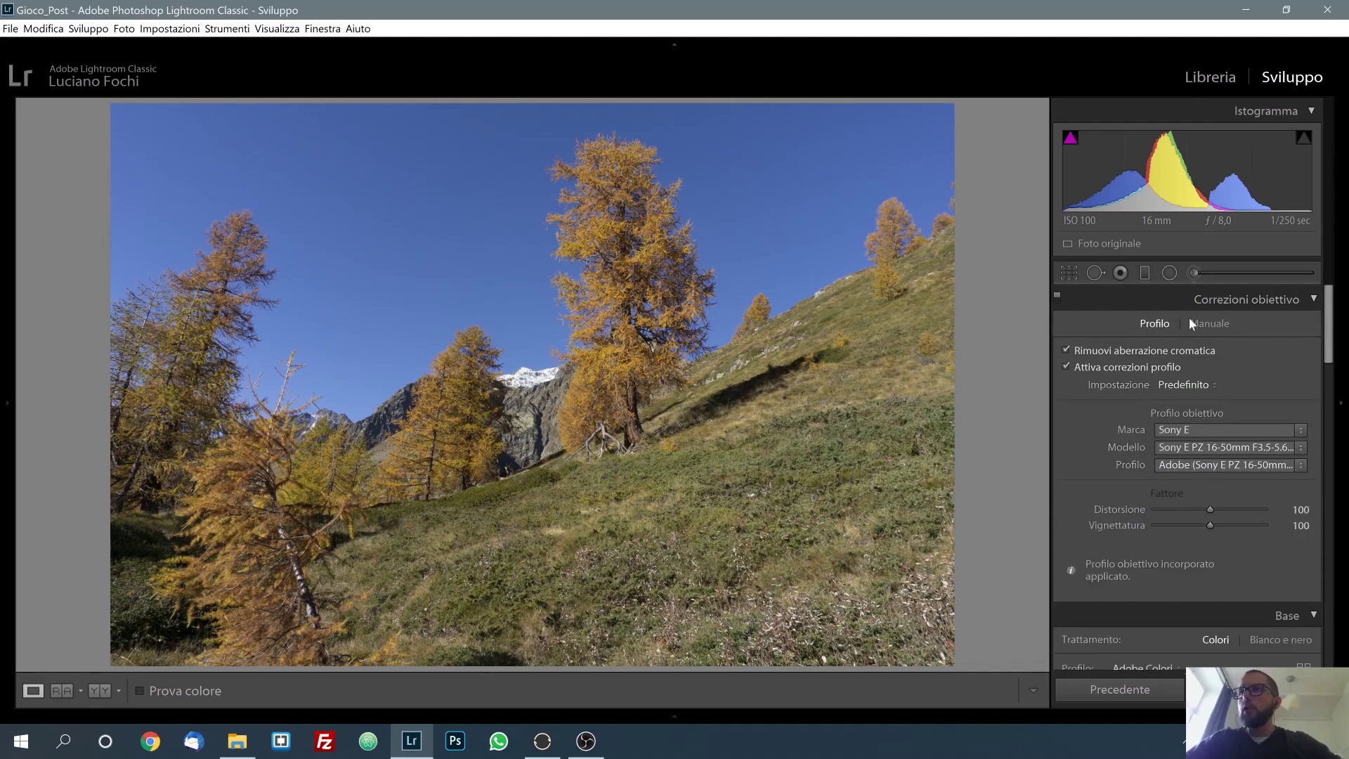
pyautogui.click(1314, 302)
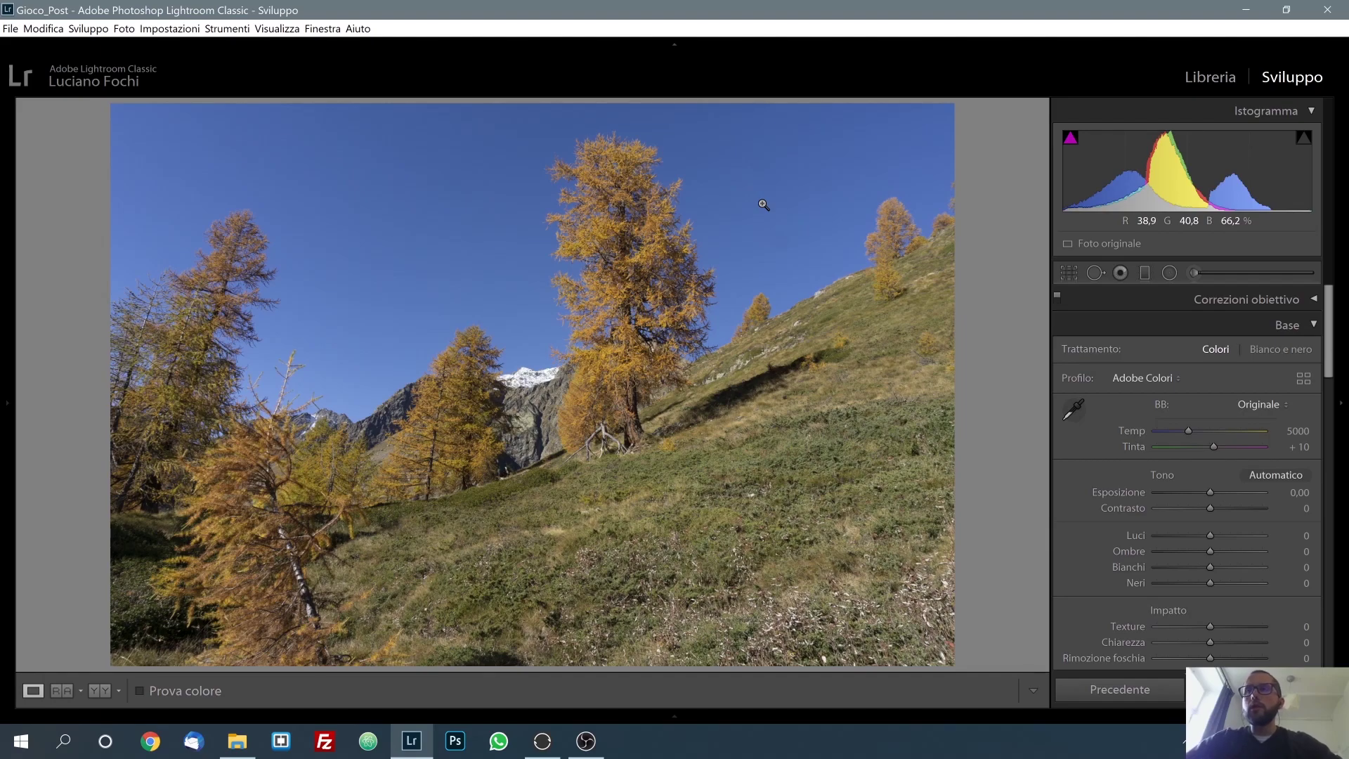
# Try the Moderno 06 and Moderno 10 profiles, returning to Adobe Colori each time.
pyautogui.click(1170, 380)
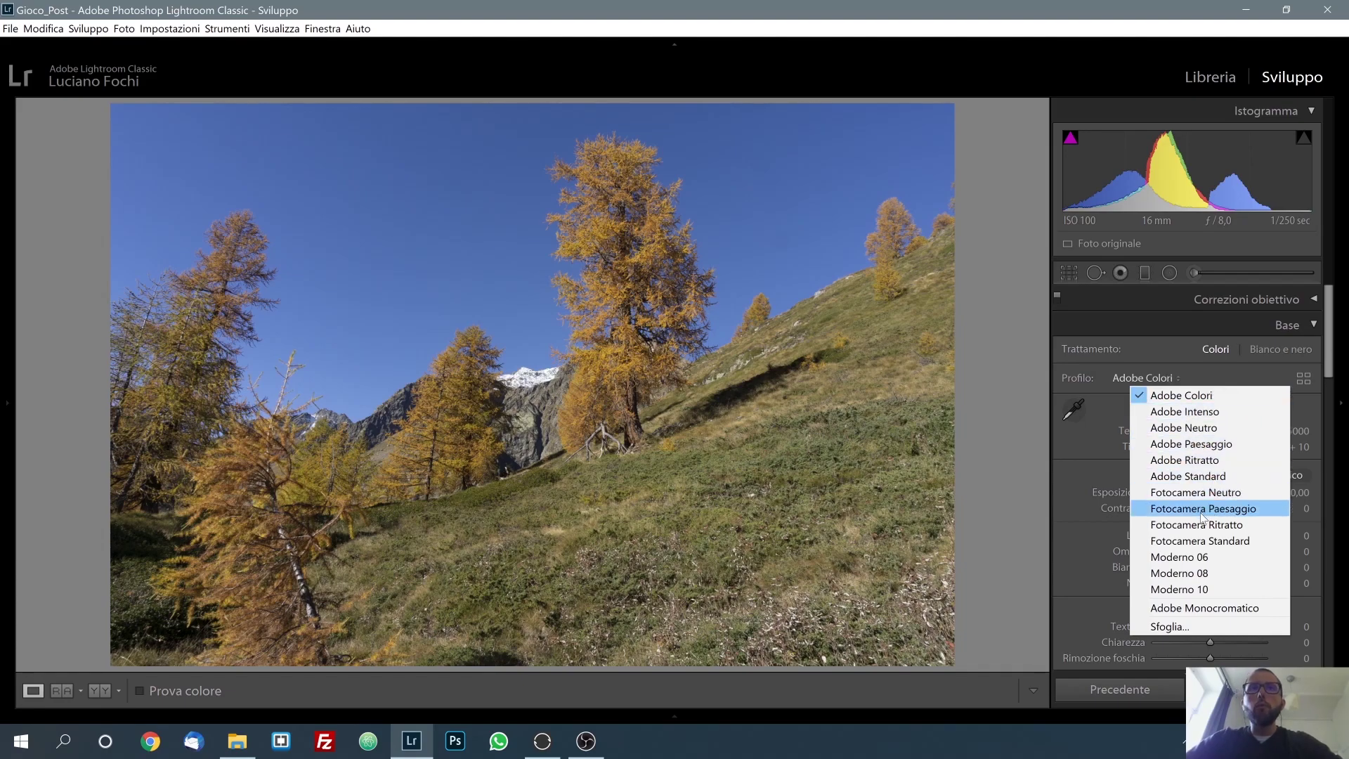
pyautogui.click(1199, 557)
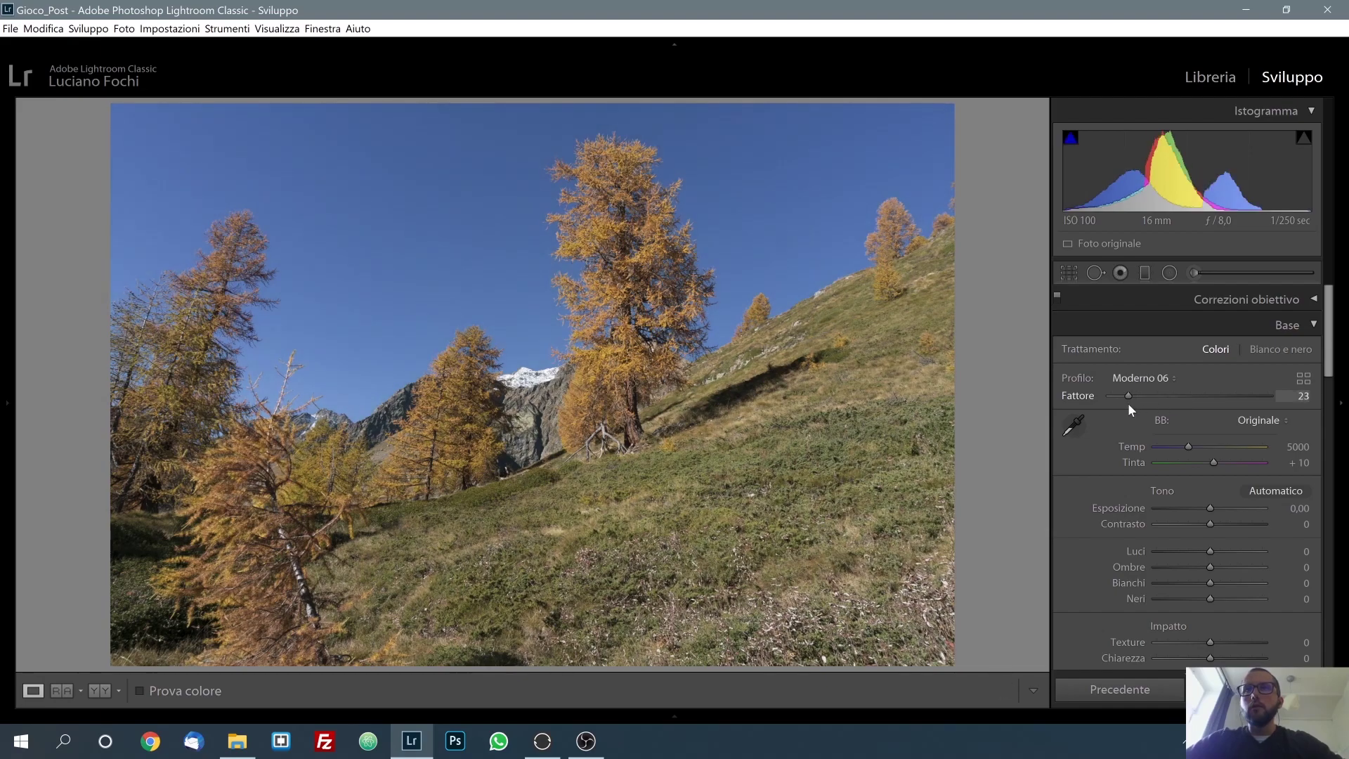
pyautogui.moveTo(1127, 404); pyautogui.dragTo(1136, 404)
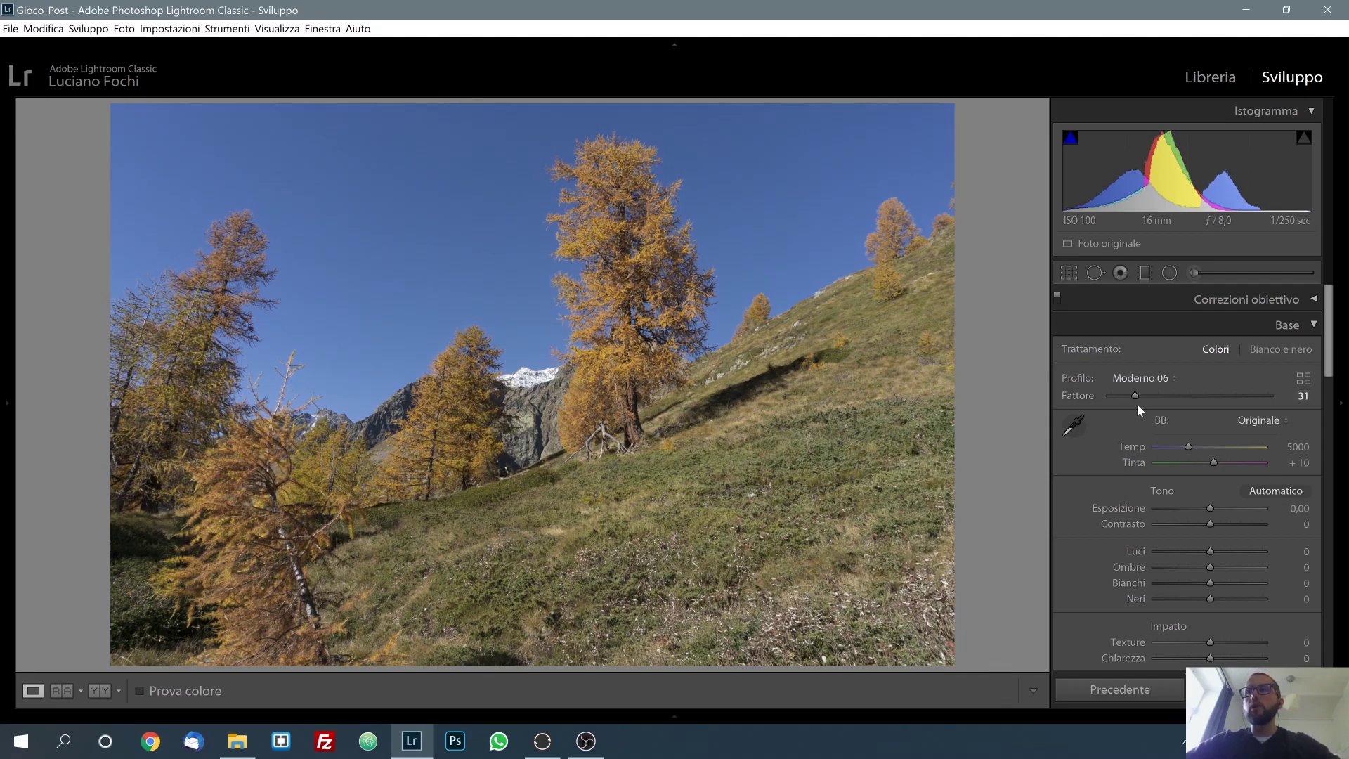
pyautogui.click(1158, 379)
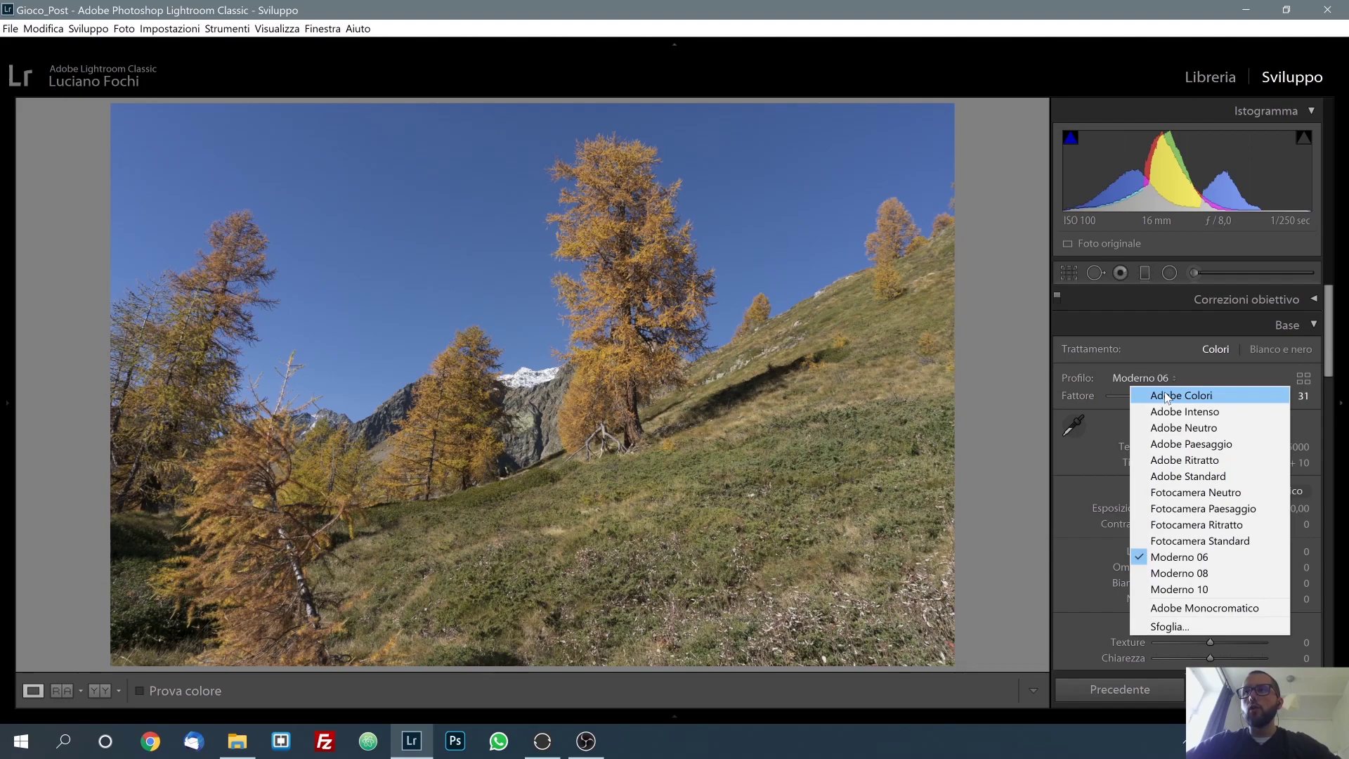
pyautogui.click(1166, 397)
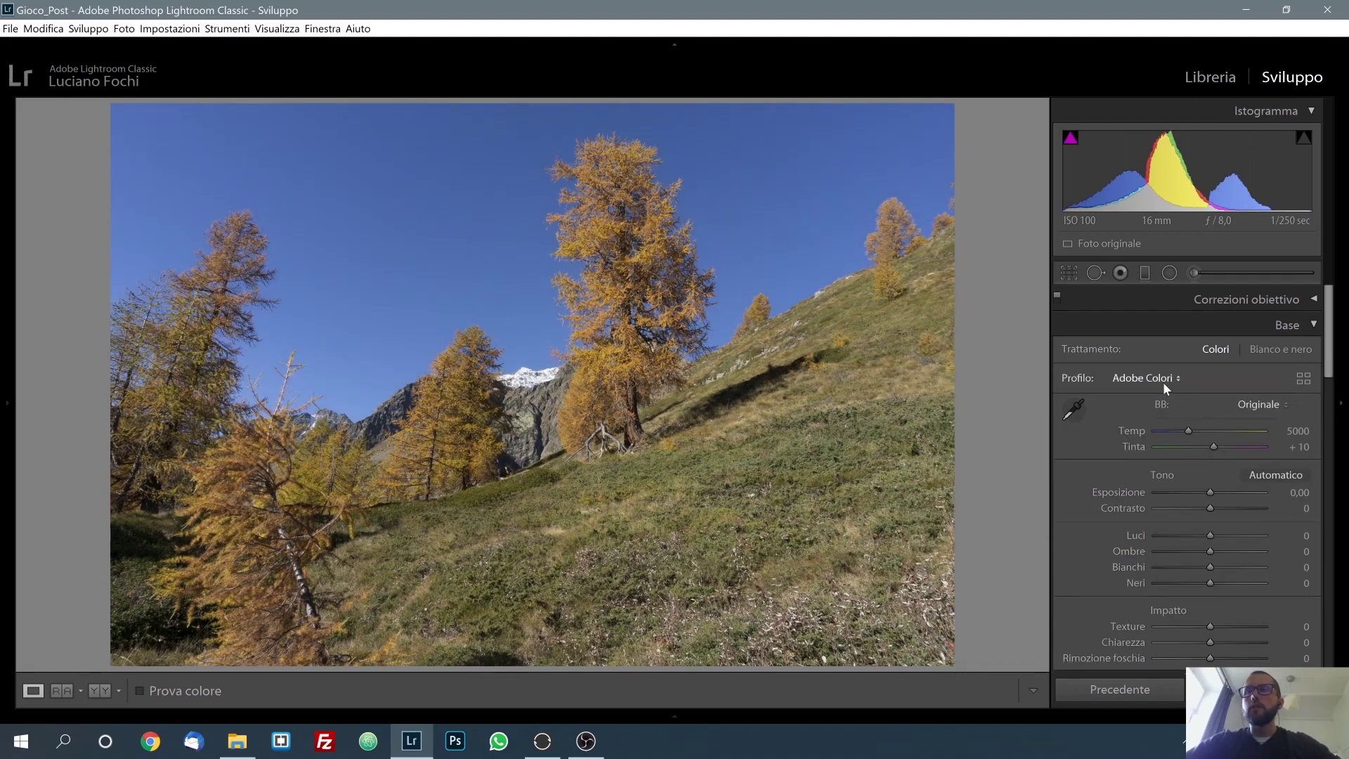
pyautogui.click(1164, 386)
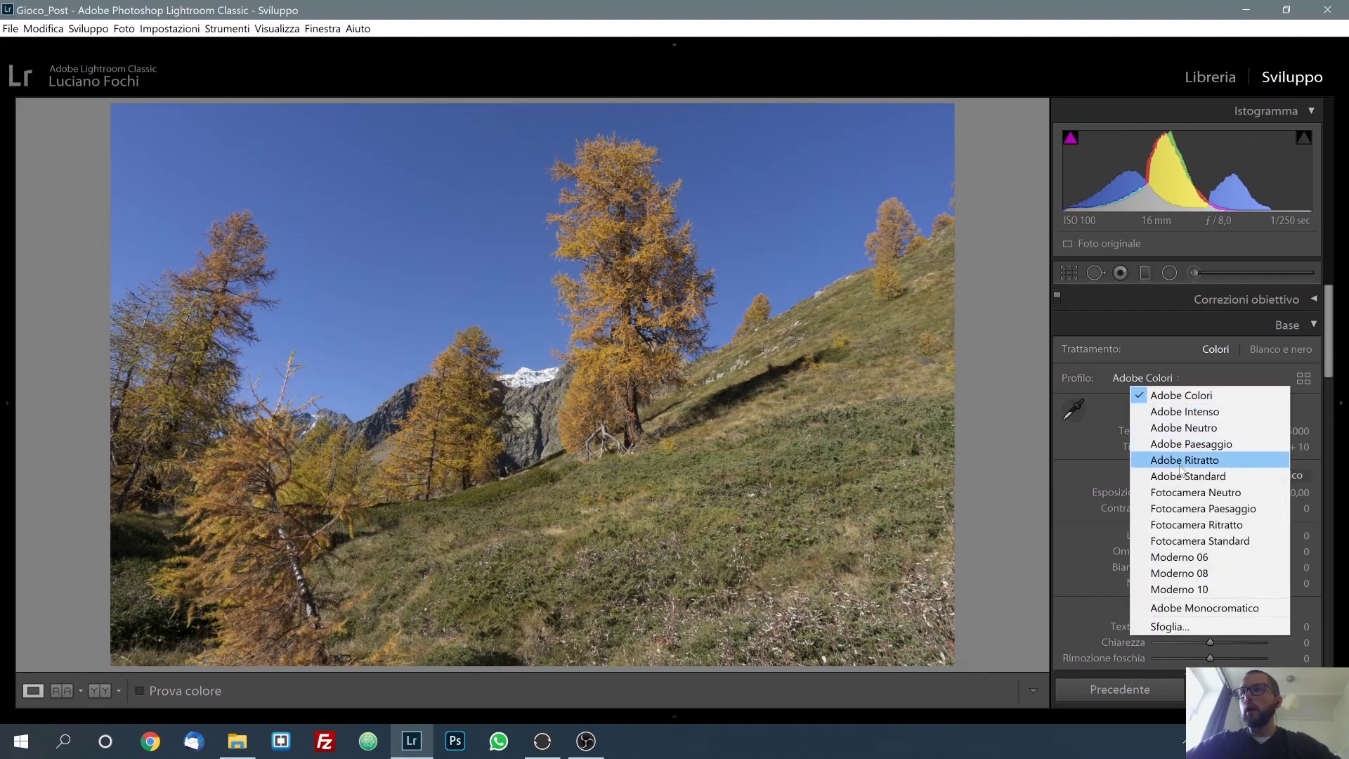
pyautogui.click(1206, 591)
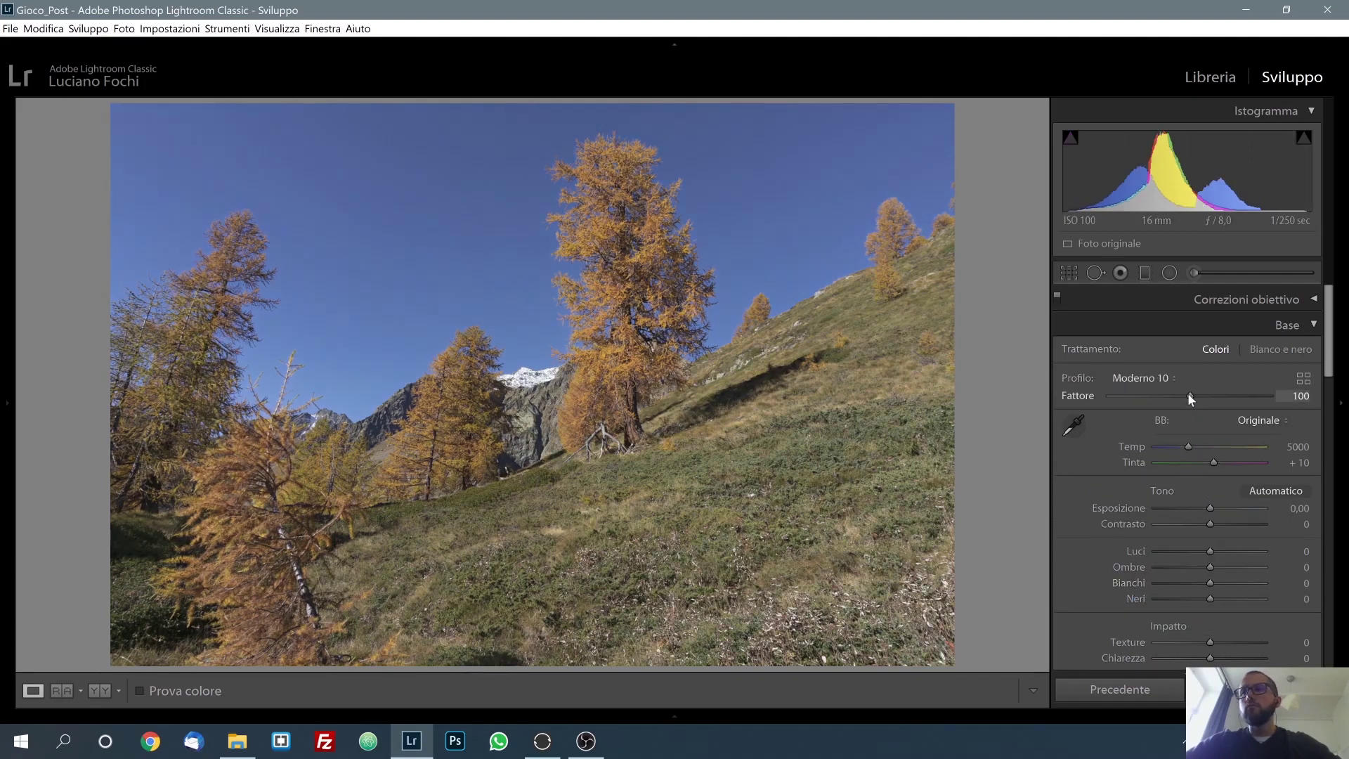
pyautogui.moveTo(1154, 397); pyautogui.dragTo(1136, 399)
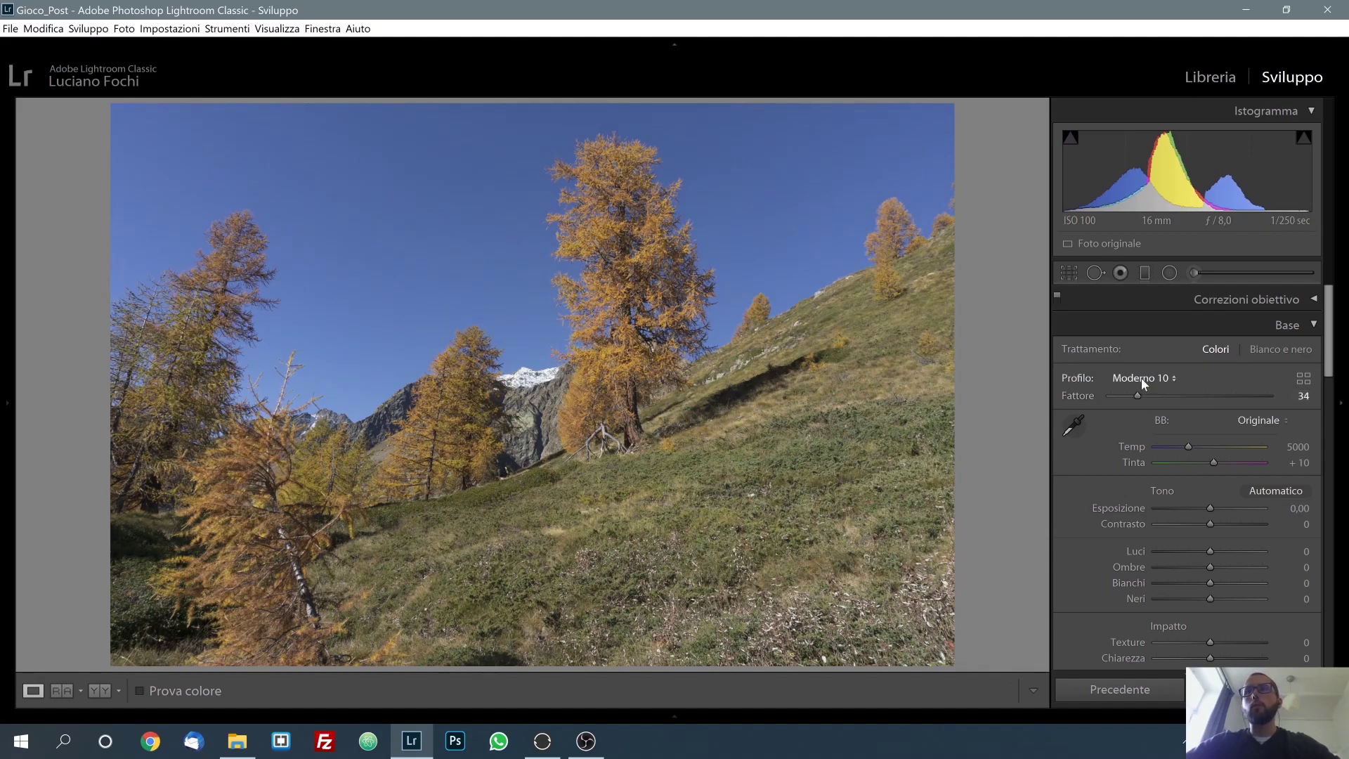
# Apply Moderno 06 at strength 25 and raise exposure to about +0.63.
pyautogui.click(1141, 378)
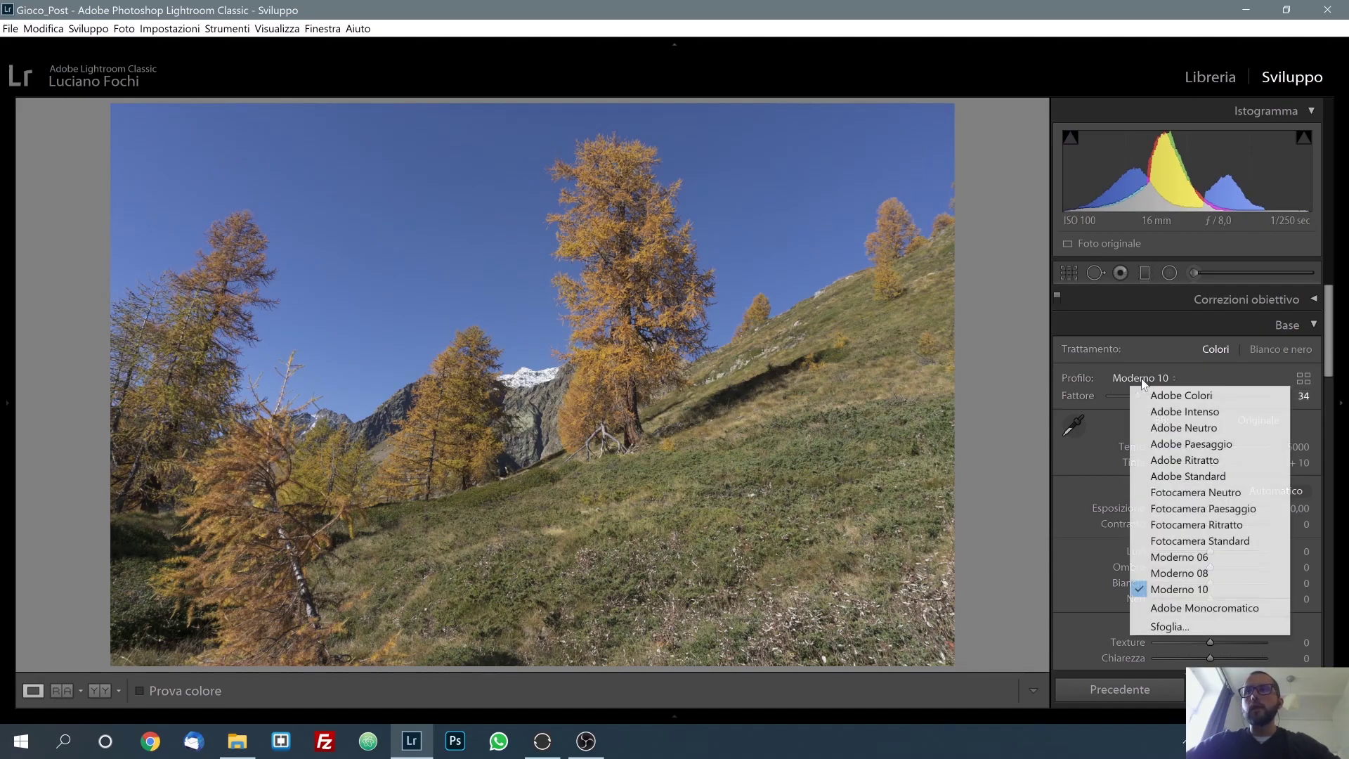
pyautogui.click(1154, 395)
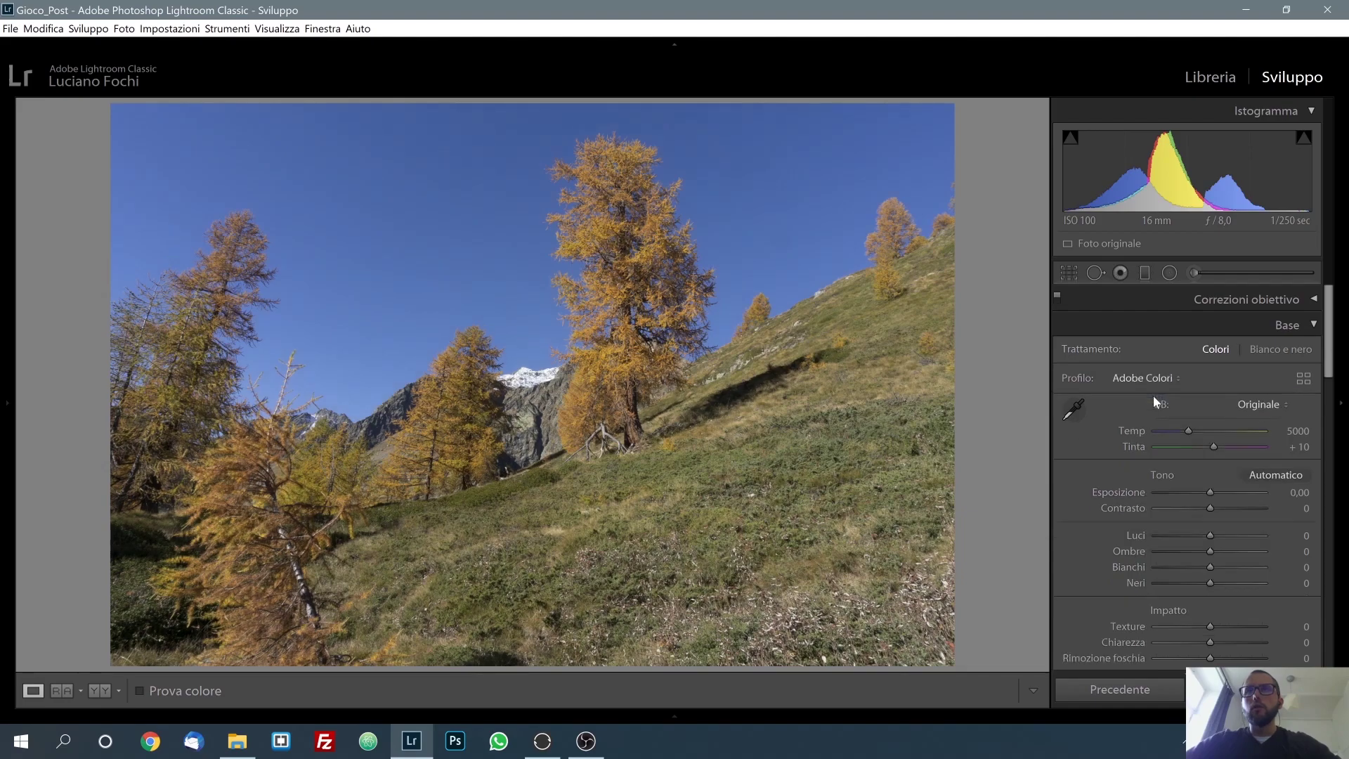
pyautogui.click(1154, 379)
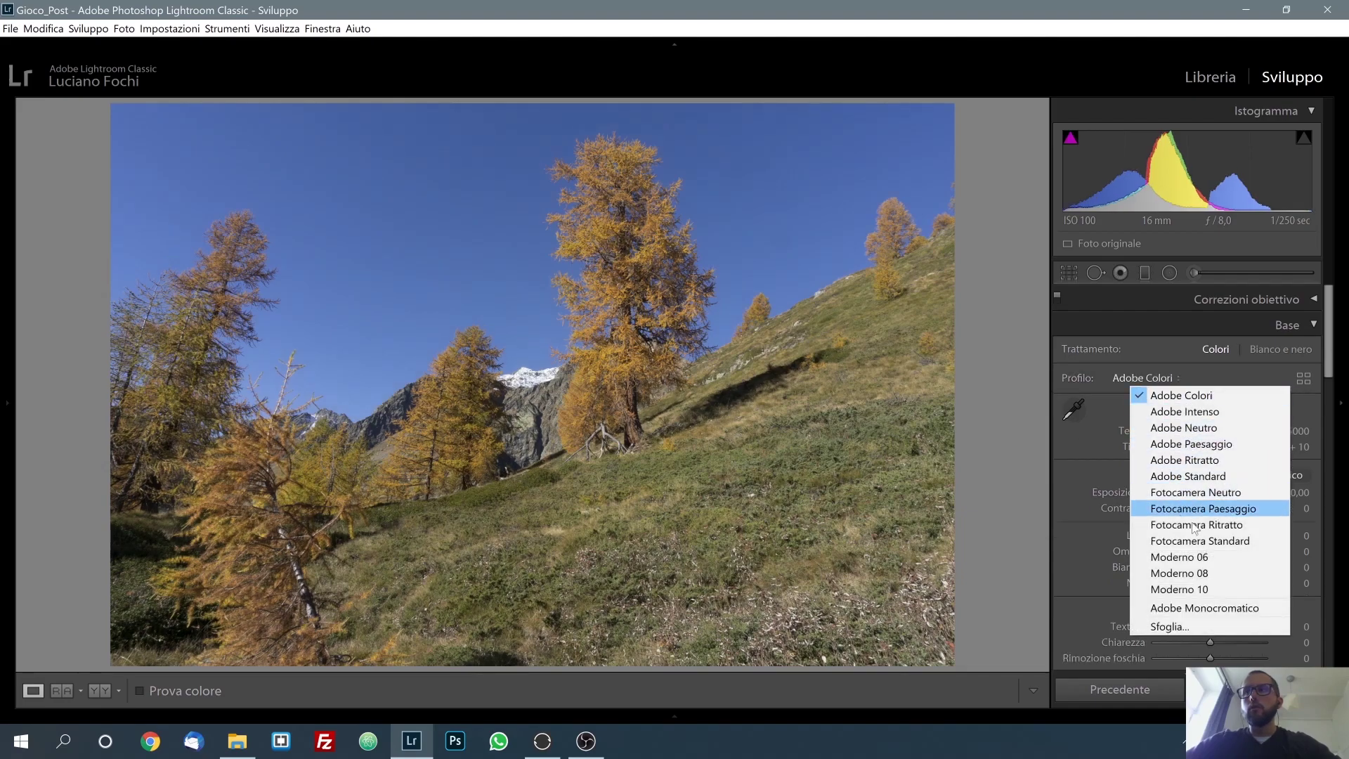
pyautogui.click(1195, 561)
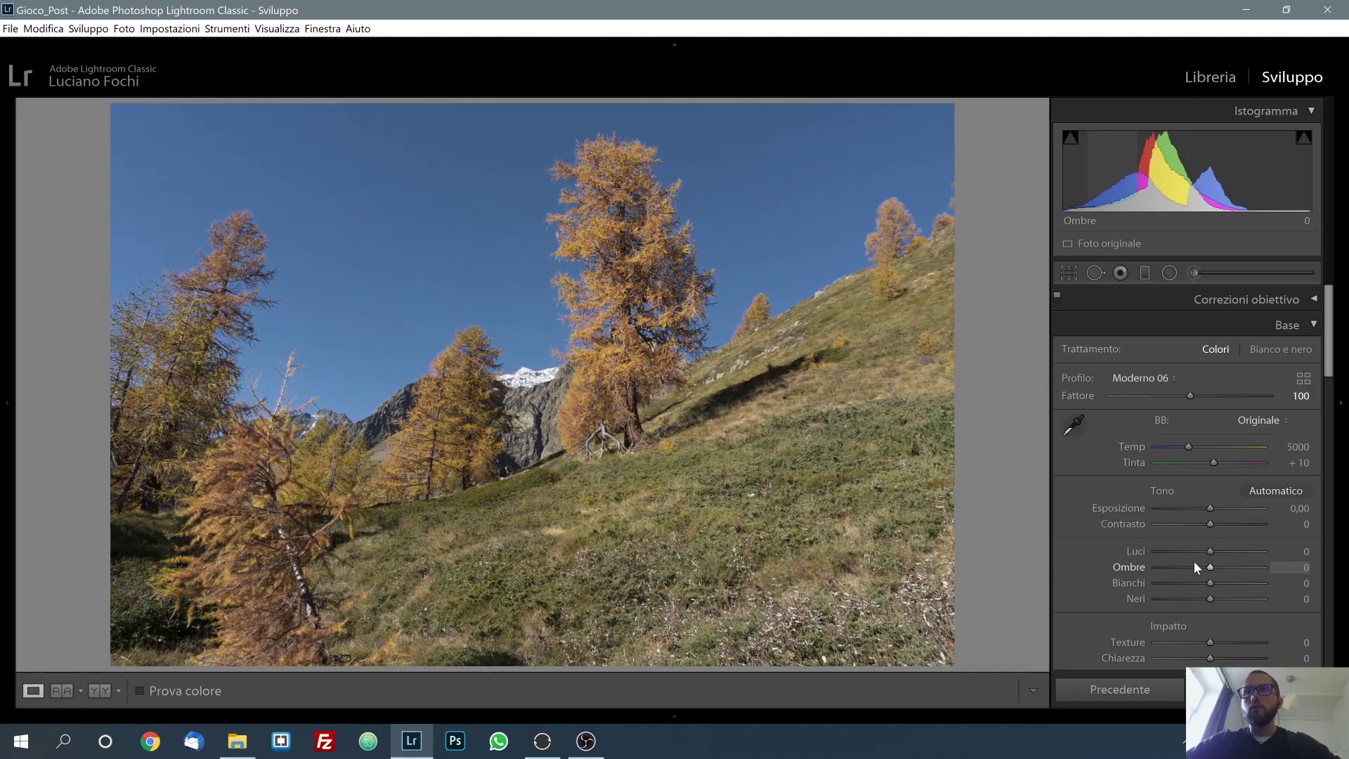
pyautogui.moveTo(1189, 396); pyautogui.dragTo(1128, 398)
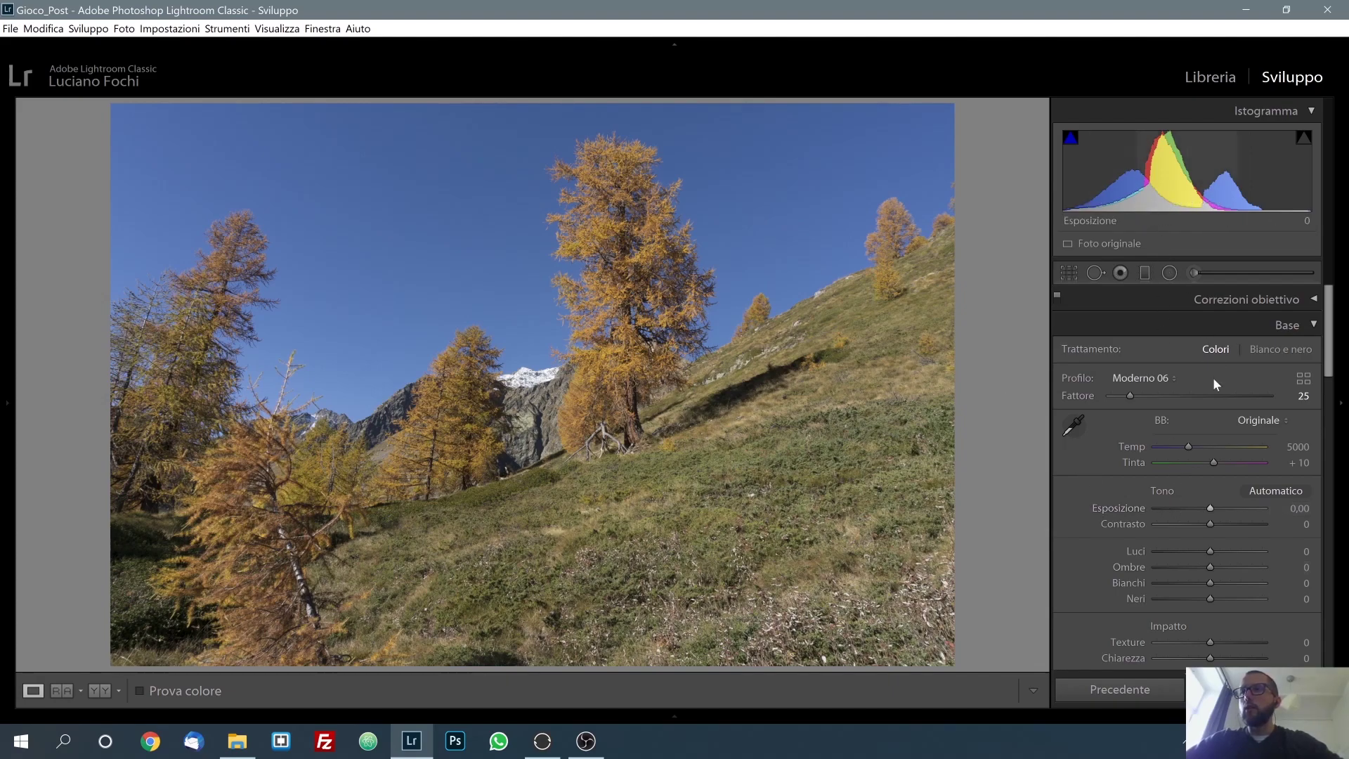
pyautogui.moveTo(1213, 508); pyautogui.dragTo(1219, 509)
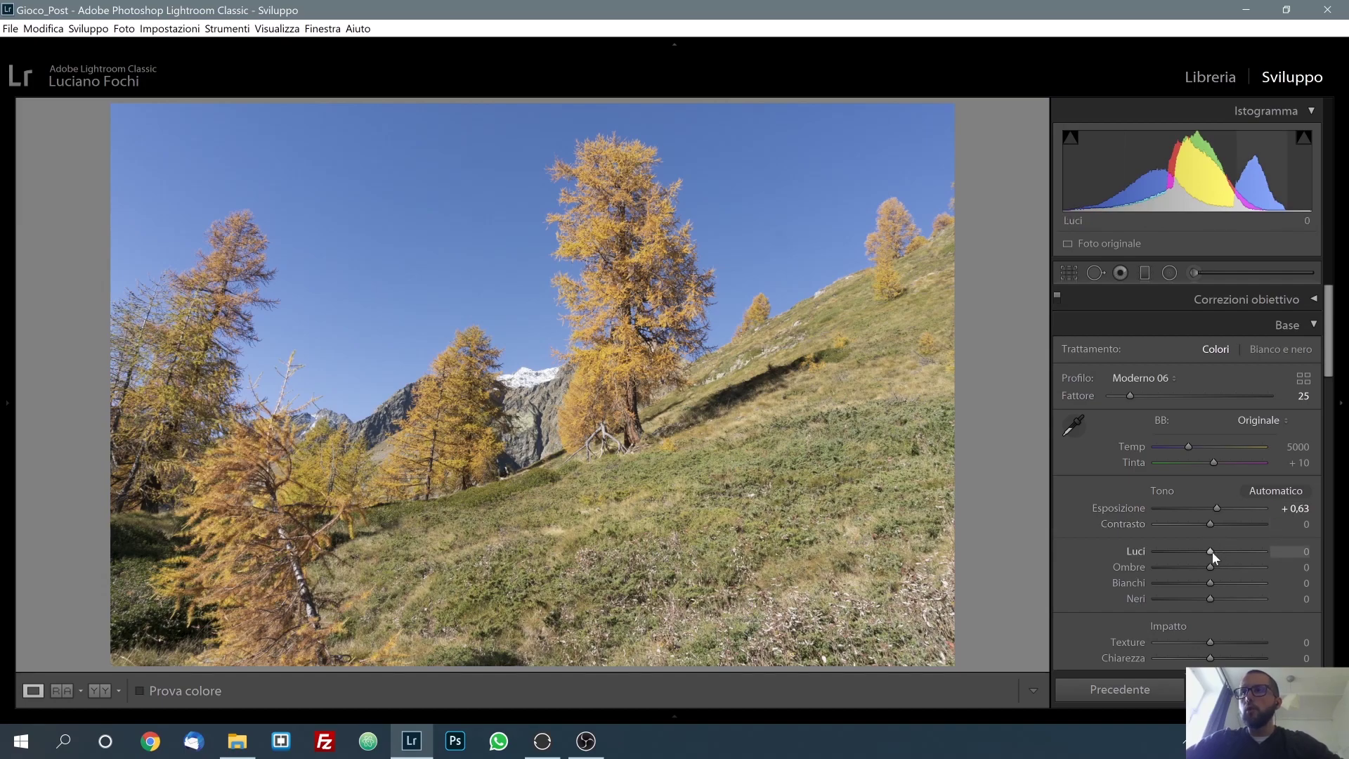
# Set highlights -47, shadows -11, whites +16, blacks -13 and clarity +5.
pyautogui.moveTo(1212, 551); pyautogui.dragTo(1186, 549)
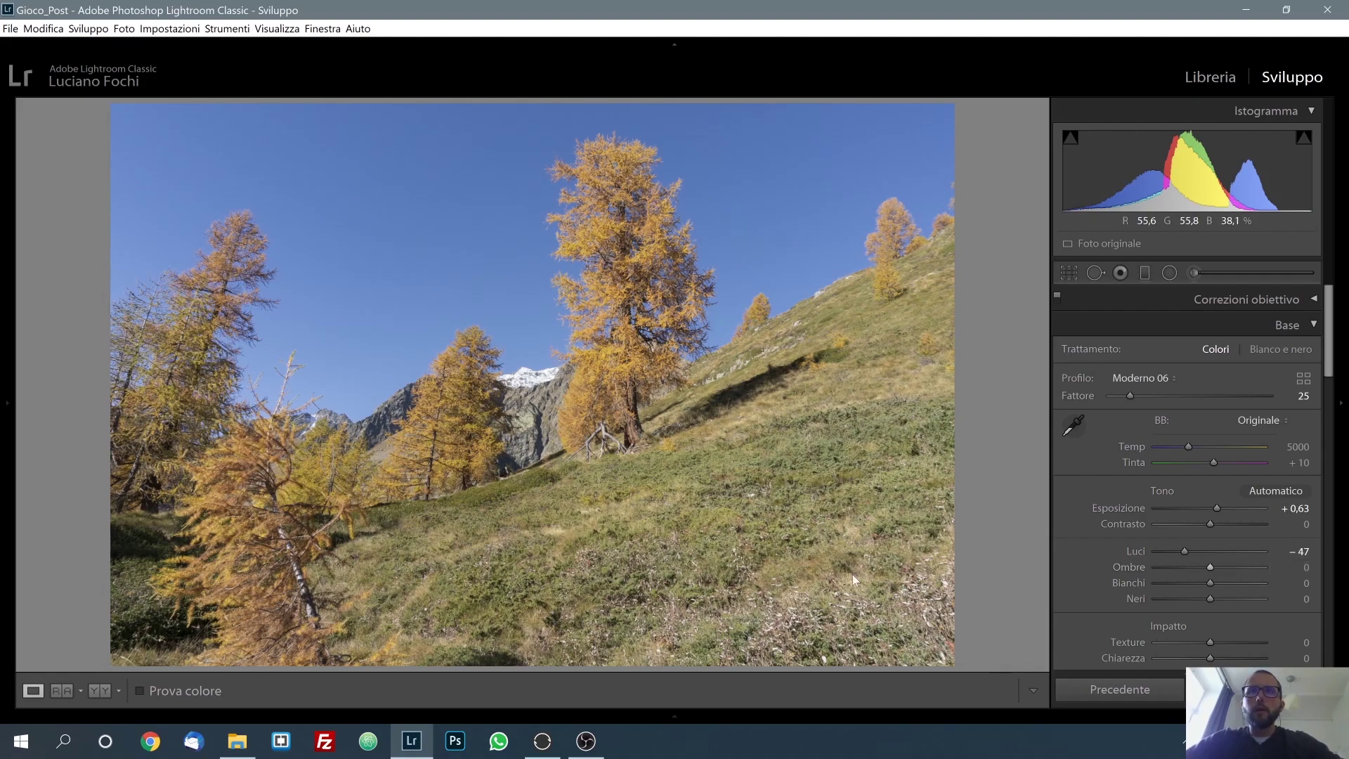
pyautogui.moveTo(1206, 567); pyautogui.dragTo(1203, 568)
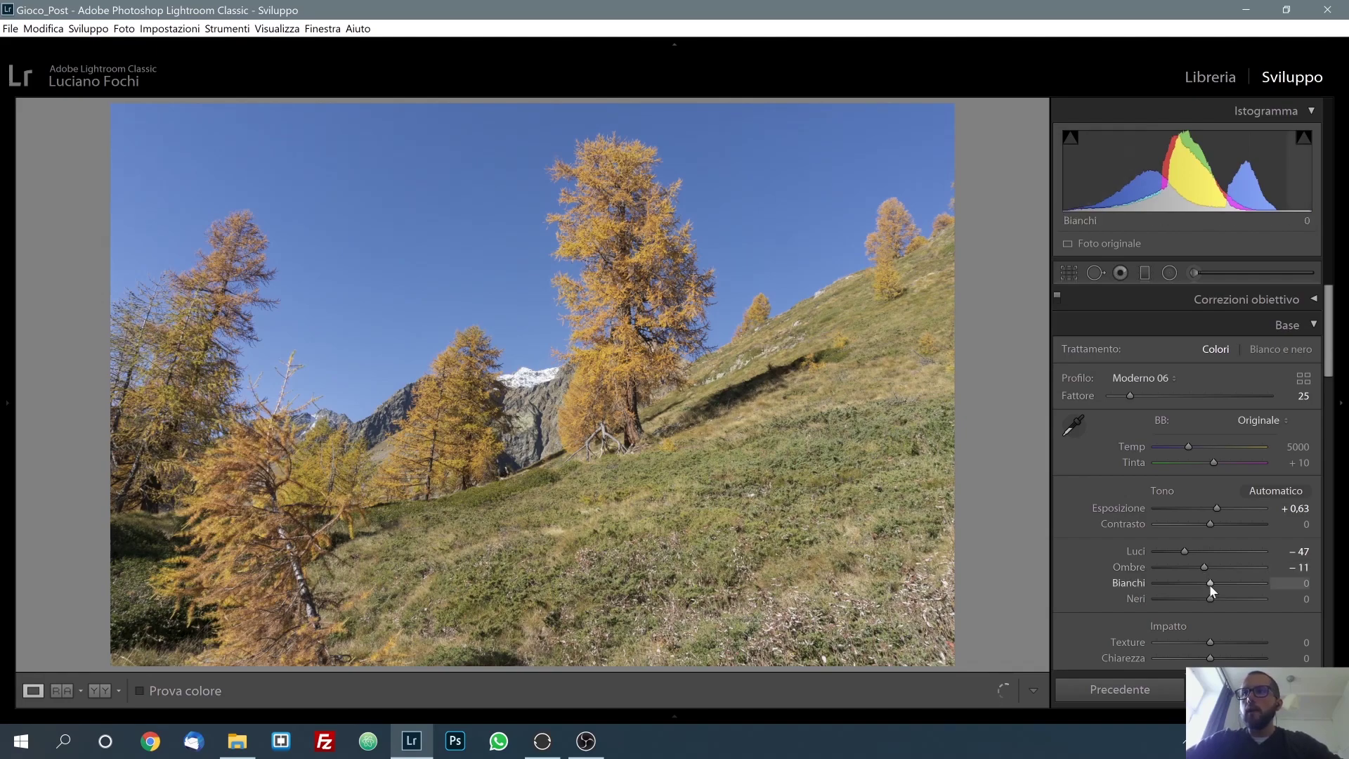
pyautogui.moveTo(1210, 586); pyautogui.dragTo(1218, 585)
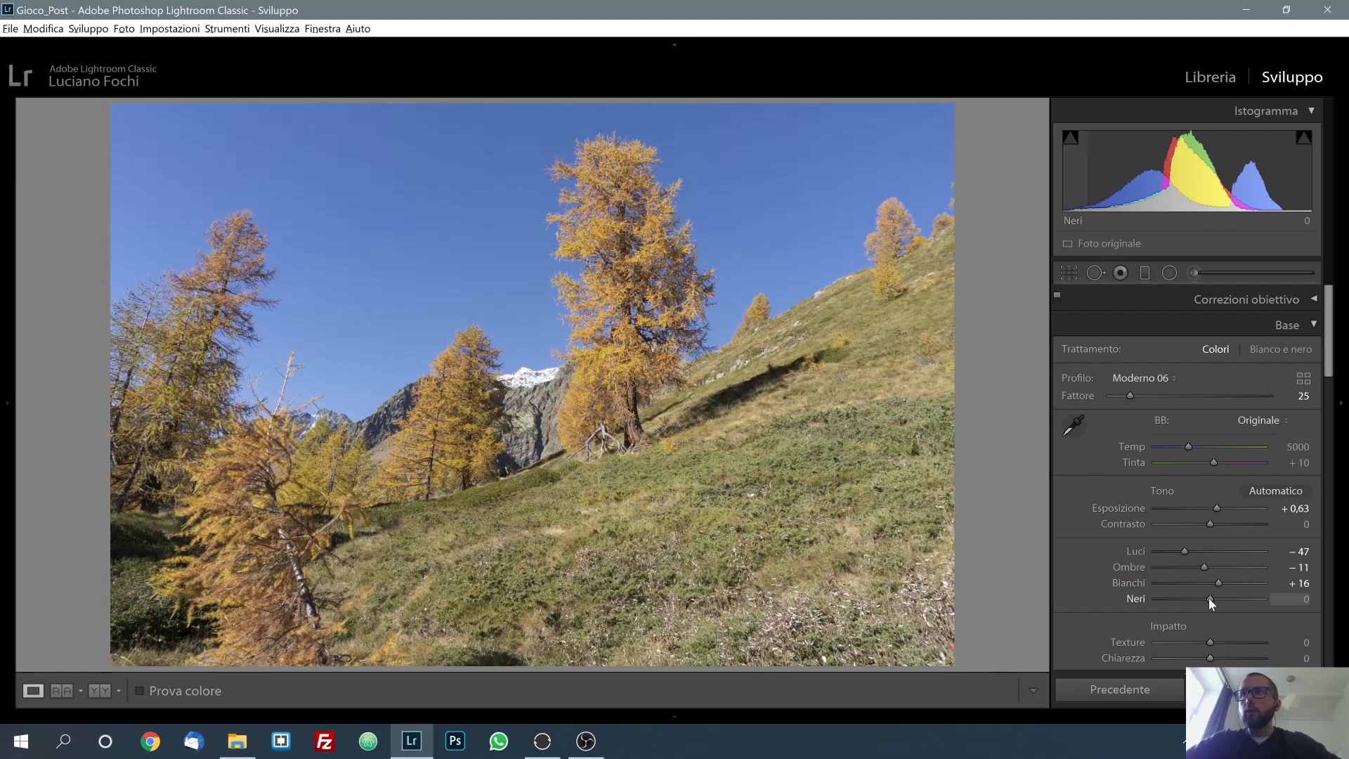
pyautogui.moveTo(1207, 597); pyautogui.dragTo(1202, 597)
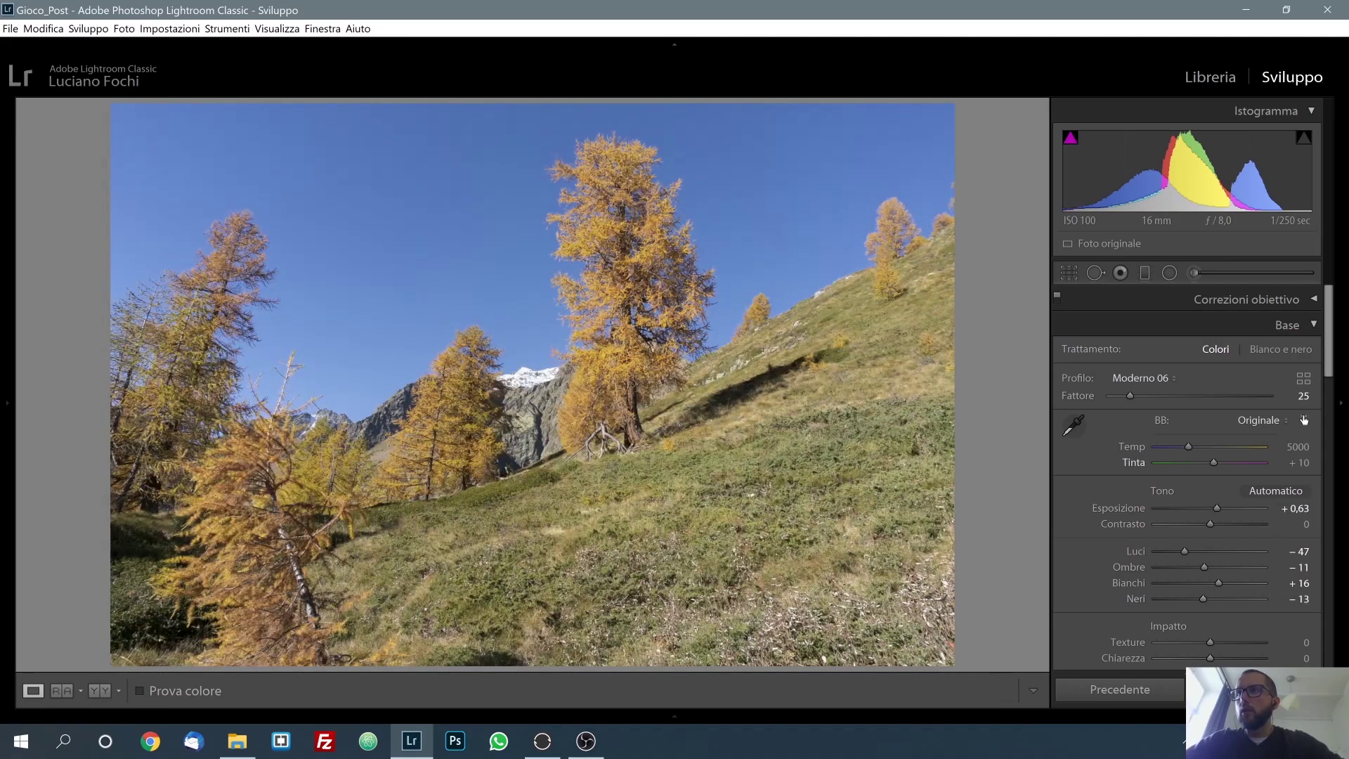
pyautogui.moveTo(1329, 373); pyautogui.dragTo(1328, 396)
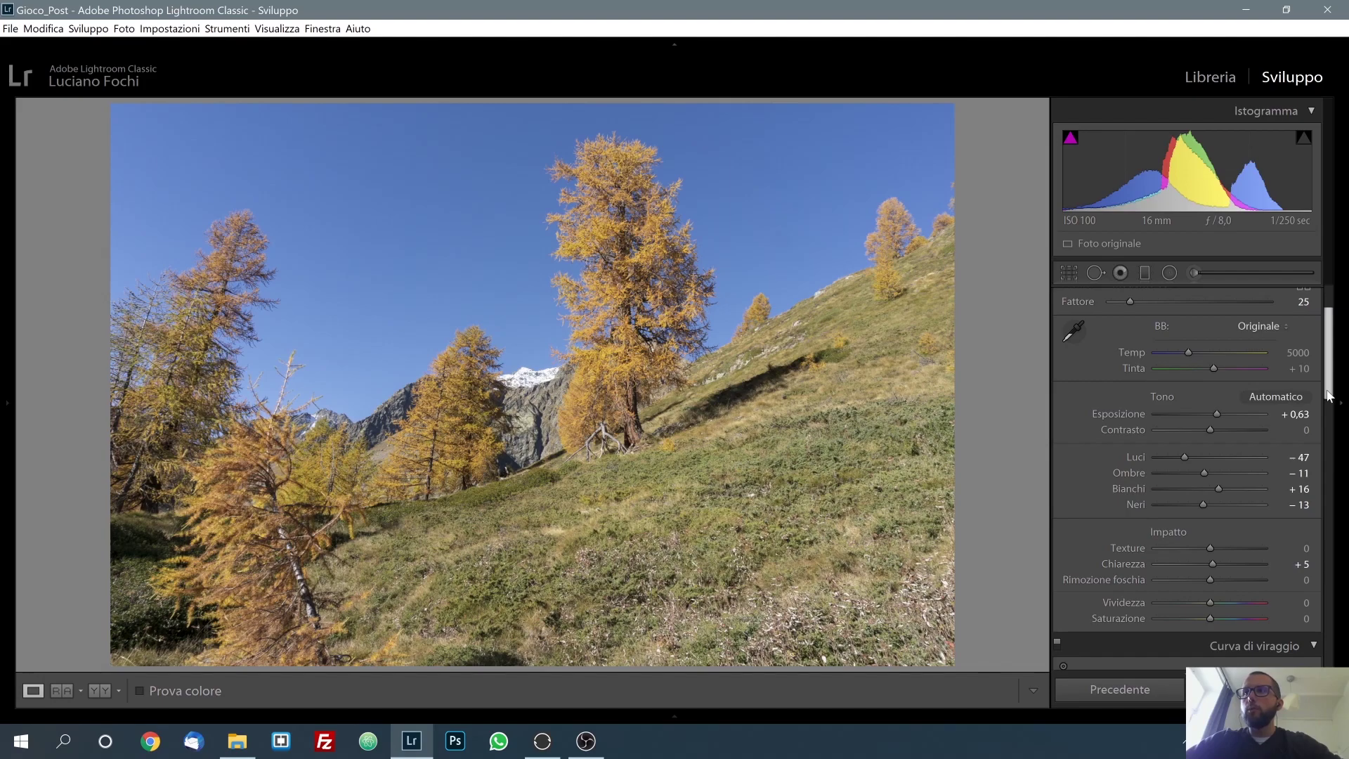
# Raise Blue luminance to +30 after trying and removing a shadow curve point.
pyautogui.moveTo(1329, 395); pyautogui.dragTo(1329, 410)
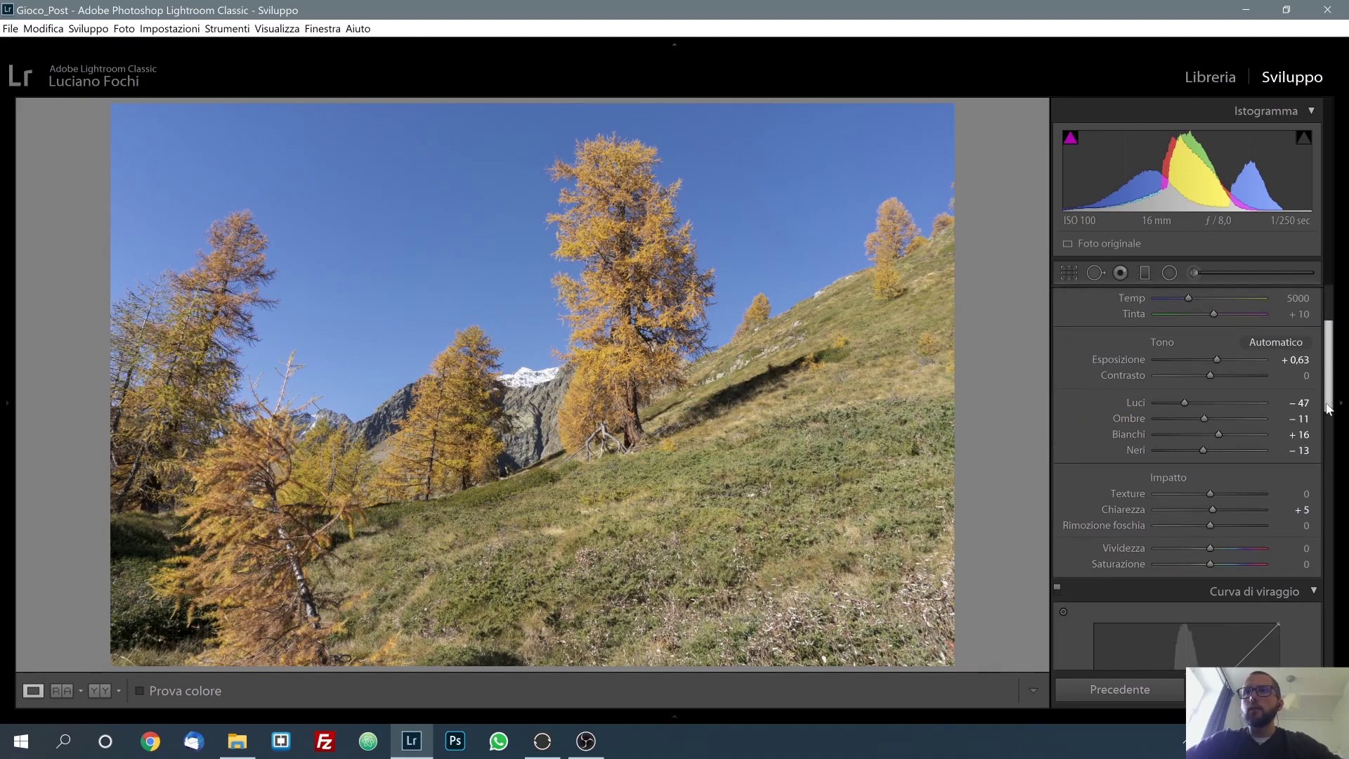
pyautogui.moveTo(1329, 409); pyautogui.dragTo(1328, 440)
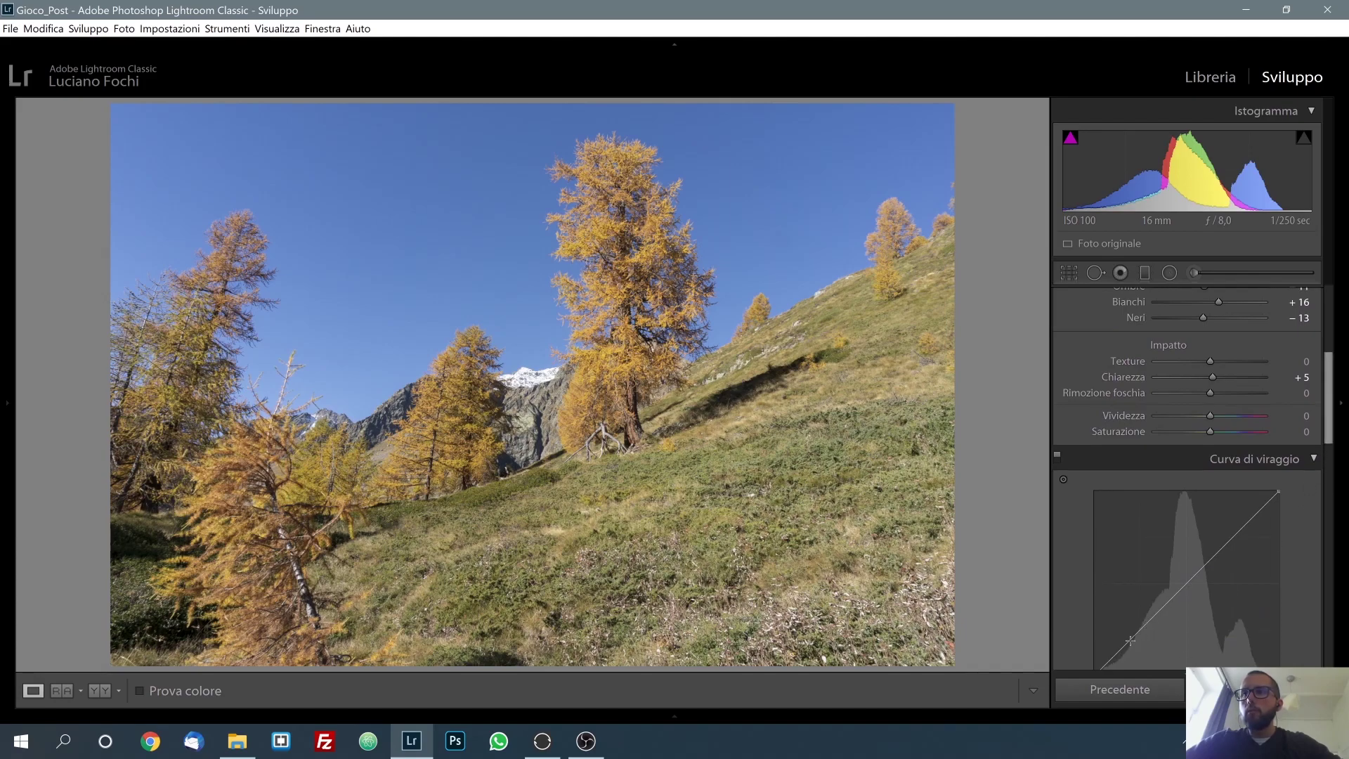
pyautogui.moveTo(1130, 641); pyautogui.dragTo(1129, 644)
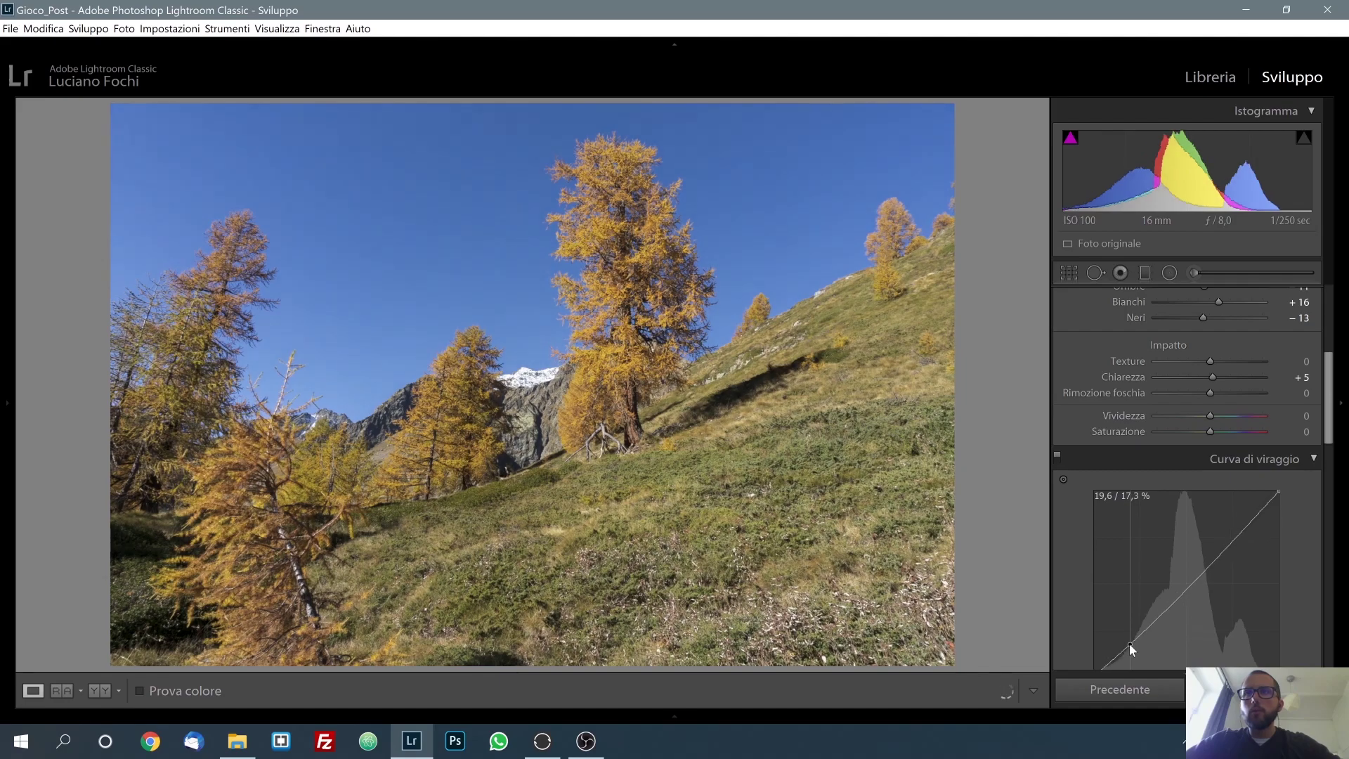
pyautogui.doubleClick(1130, 644)
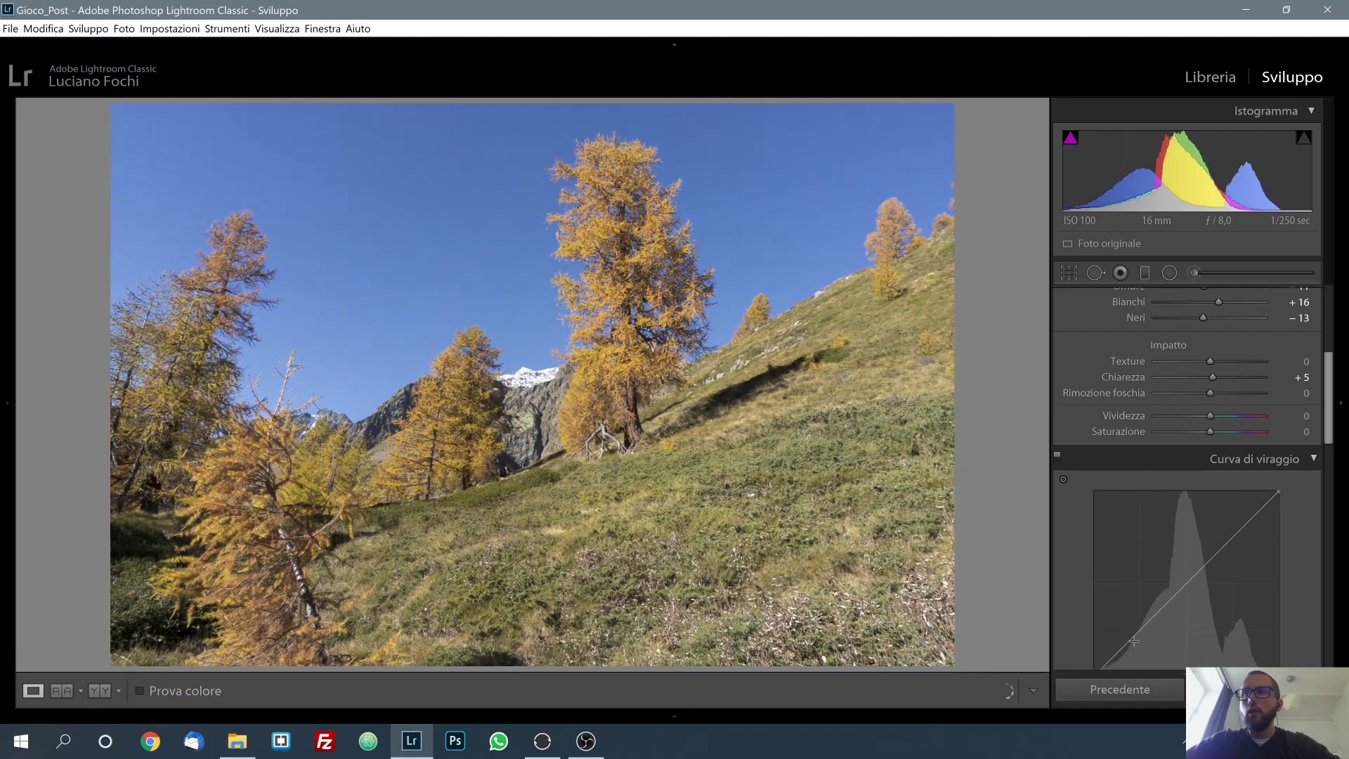
pyautogui.moveTo(1328, 430); pyautogui.dragTo(1329, 521)
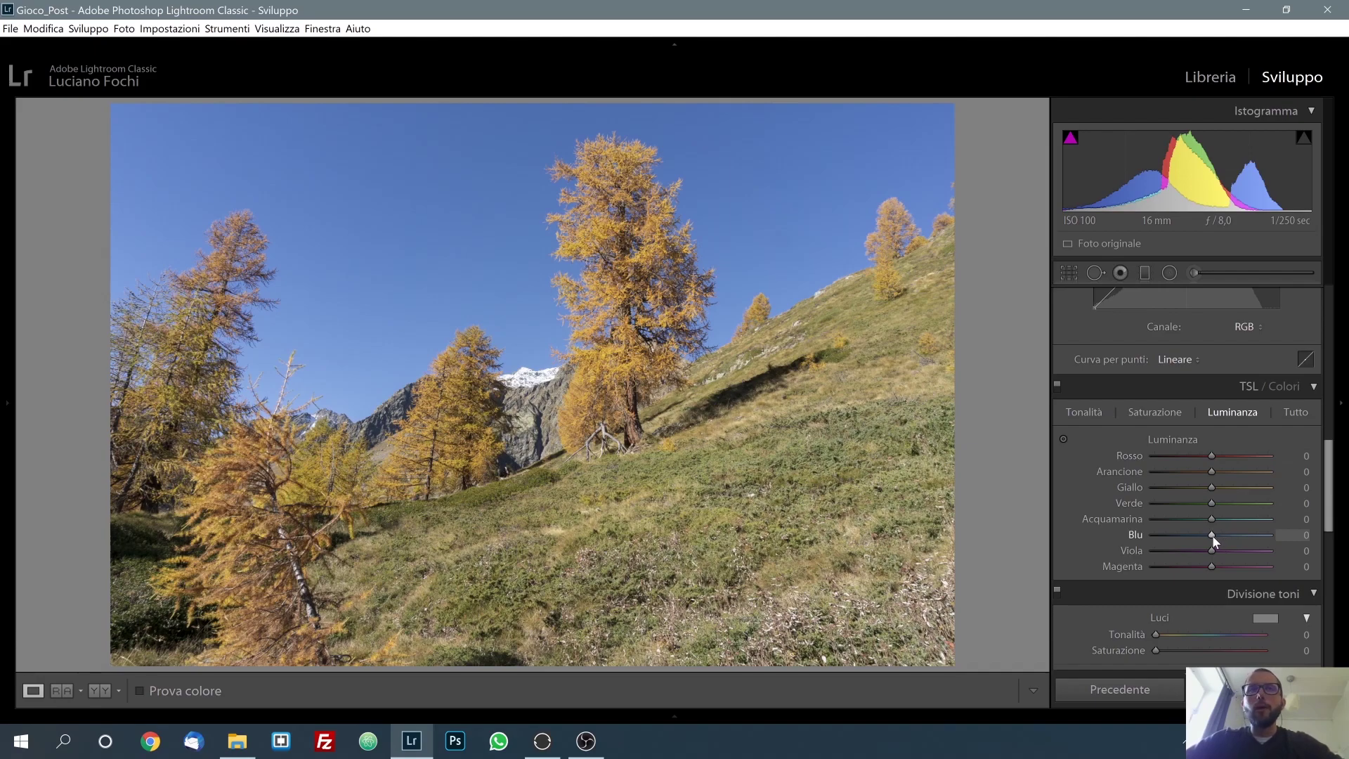
pyautogui.moveTo(1216, 534); pyautogui.dragTo(1229, 534)
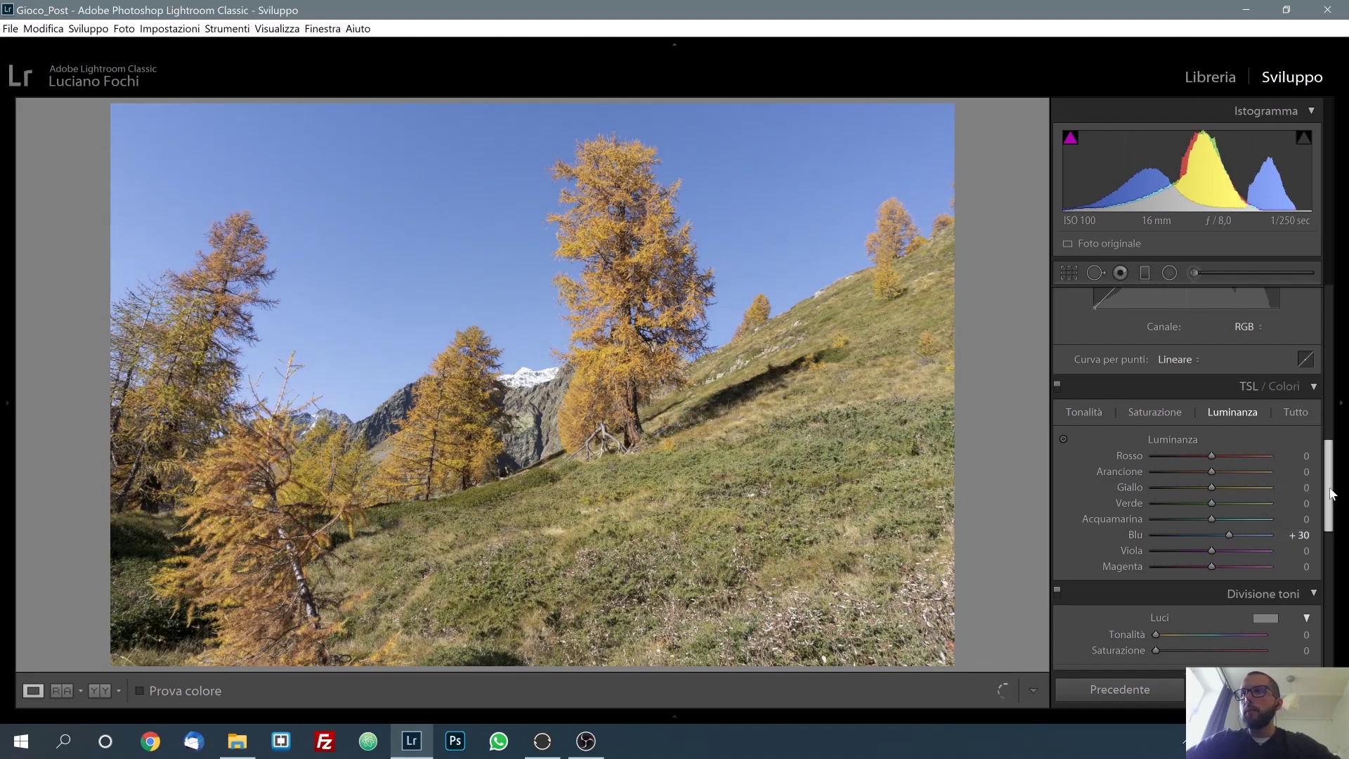
# Pull the tone curve down slightly in the shadows for a custom point curve.
pyautogui.scroll(1, 1330, 485)
pyautogui.scroll(5, 1330, 485)
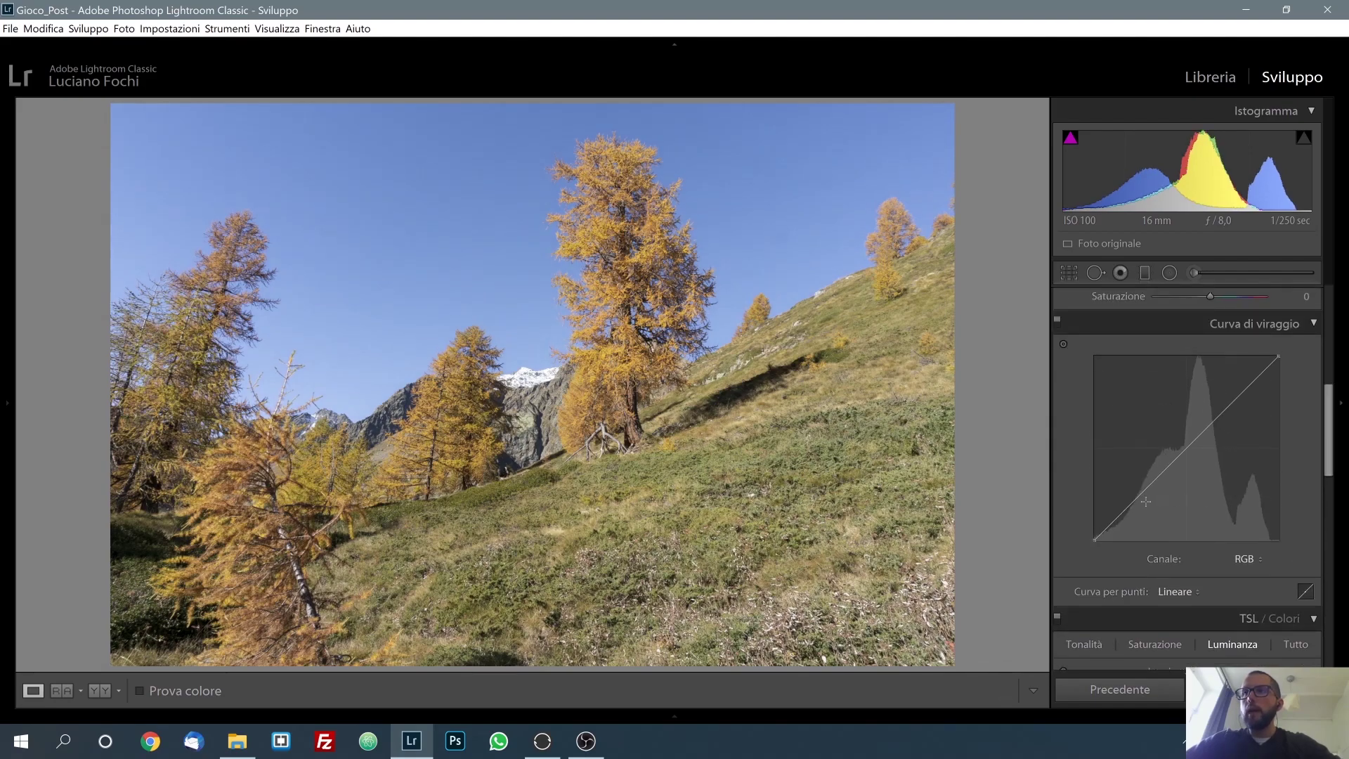
pyautogui.moveTo(1133, 503); pyautogui.dragTo(1136, 509)
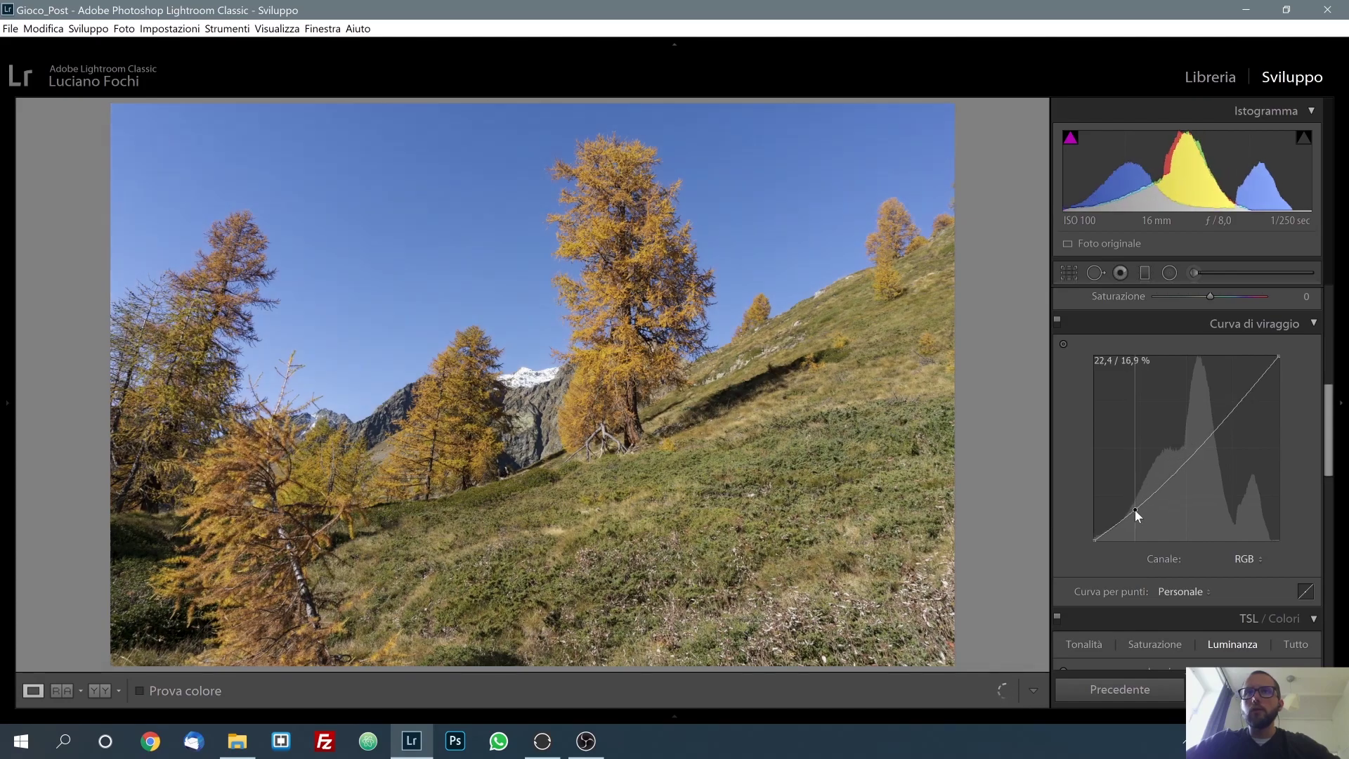
pyautogui.moveTo(1331, 466); pyautogui.dragTo(1331, 531)
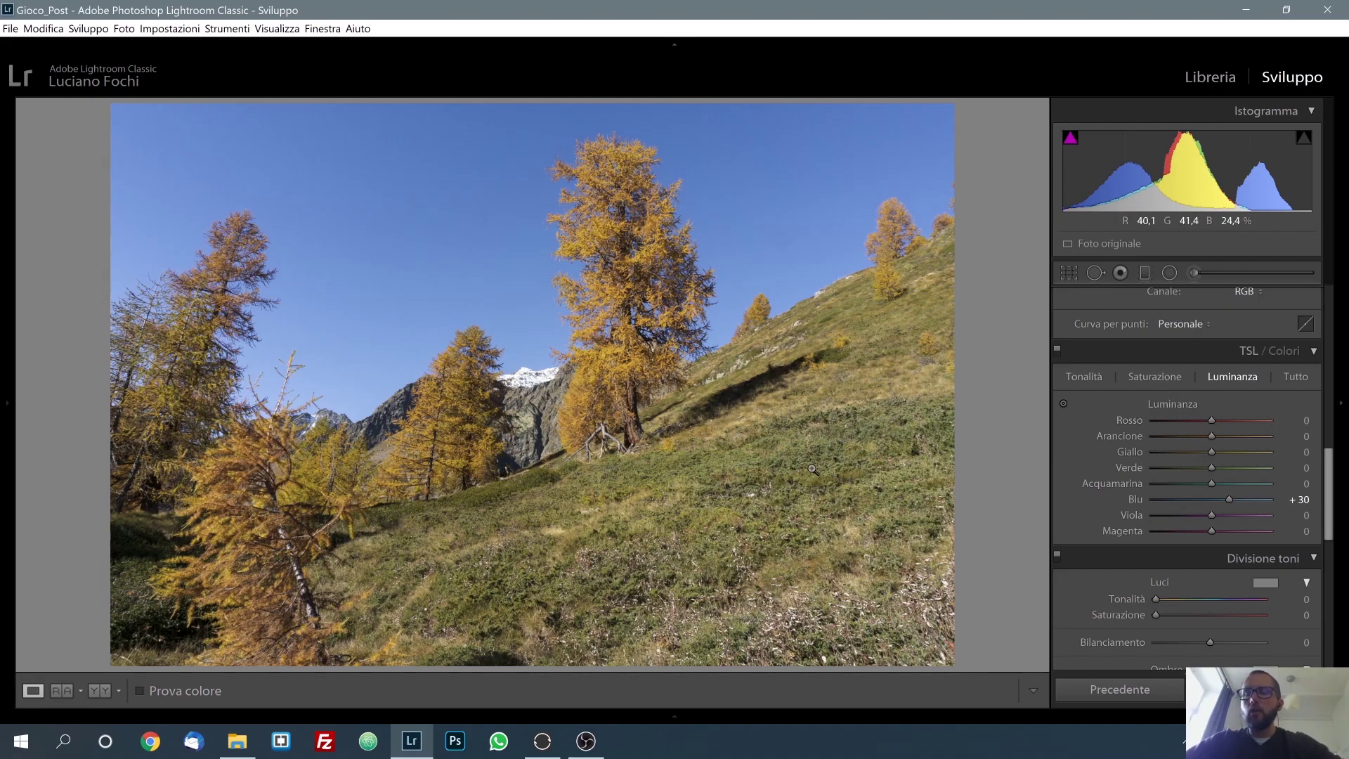
# Shift the hues to Yellow +29, Green +11, Orange -18 and Red -6 with on-photo hue adjustment.
pyautogui.click(1064, 404)
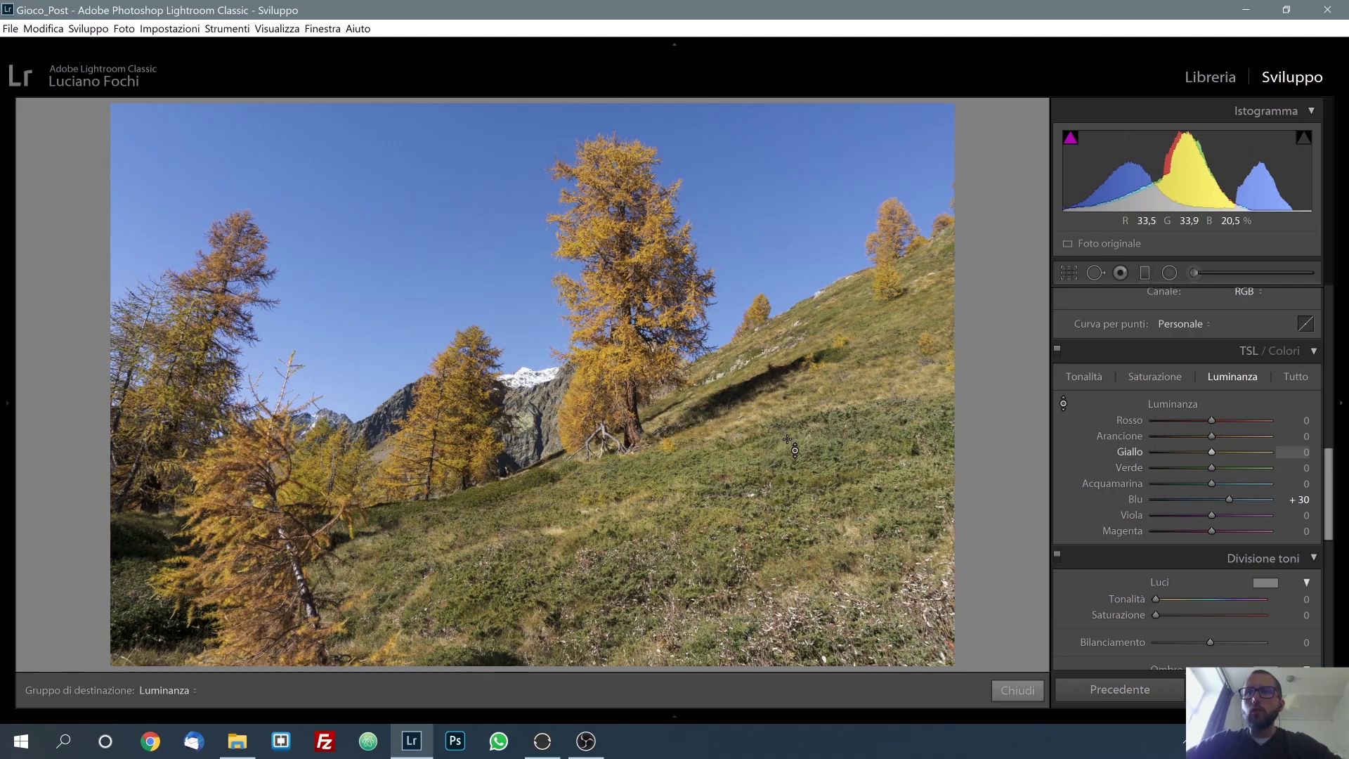
pyautogui.click(1085, 379)
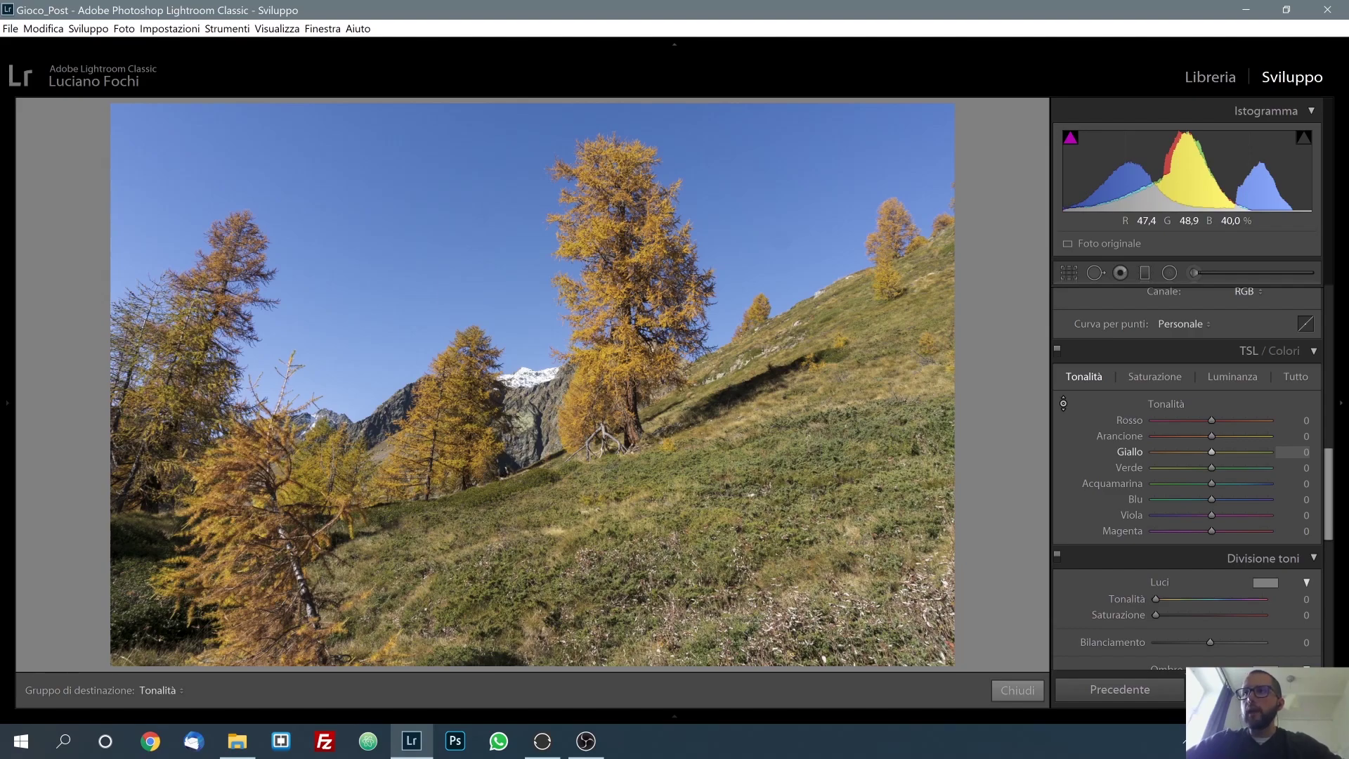
pyautogui.moveTo(636, 534); pyautogui.dragTo(636, 464)
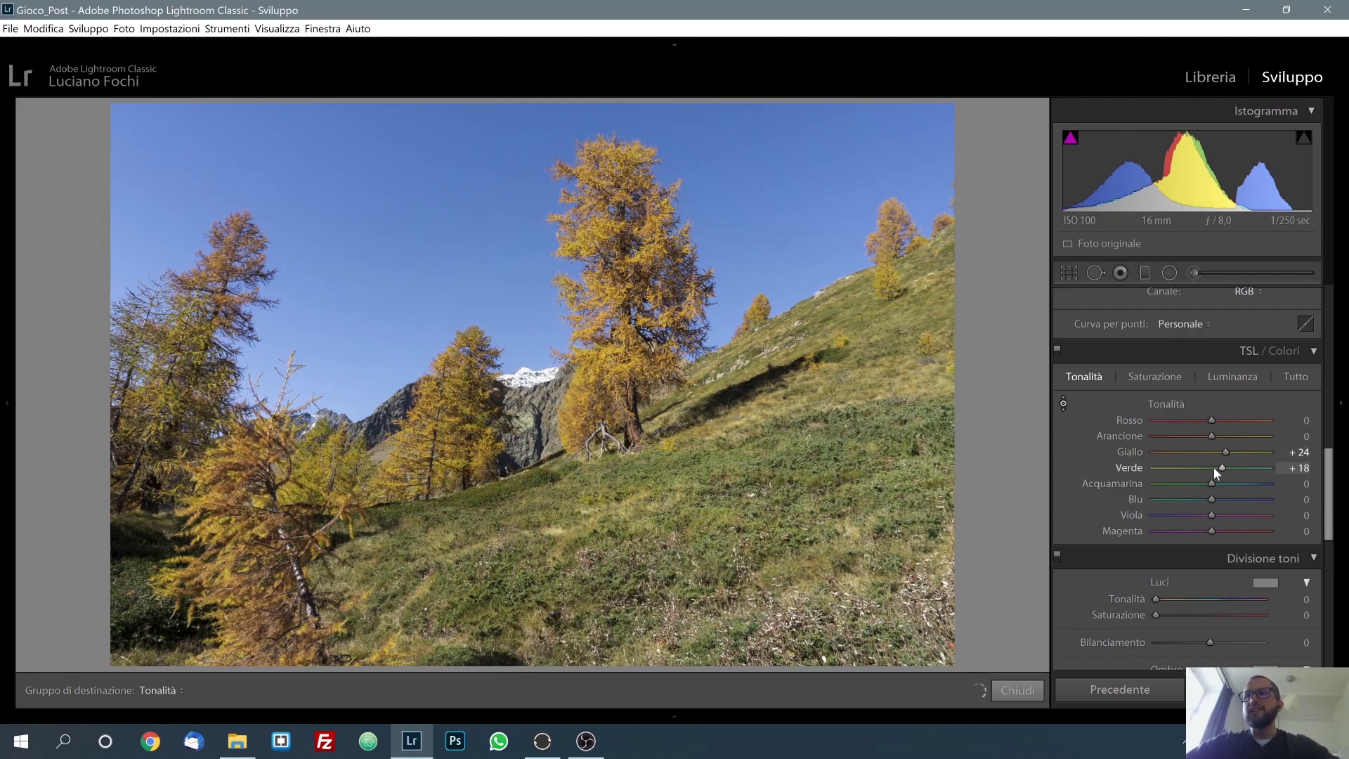
pyautogui.moveTo(1219, 468); pyautogui.dragTo(1217, 468)
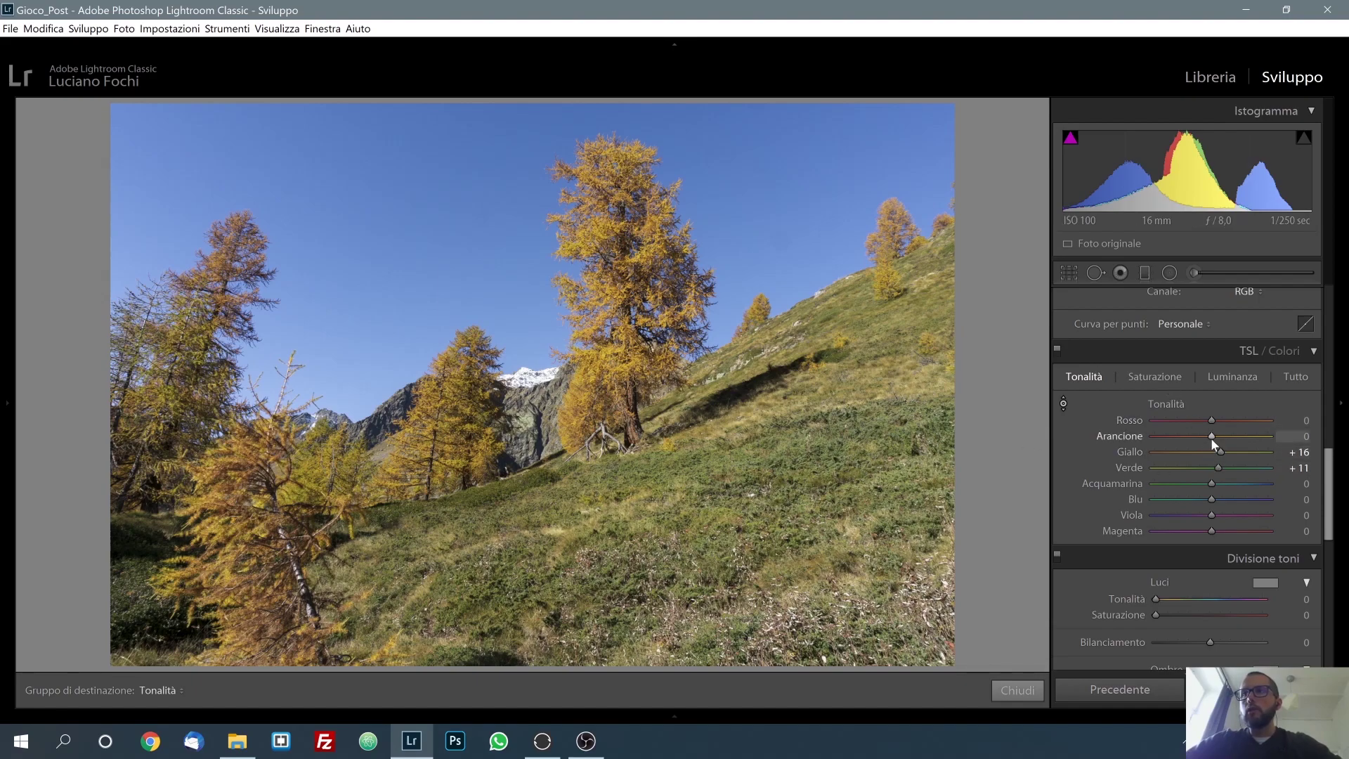
pyautogui.moveTo(1212, 437); pyautogui.dragTo(1204, 437)
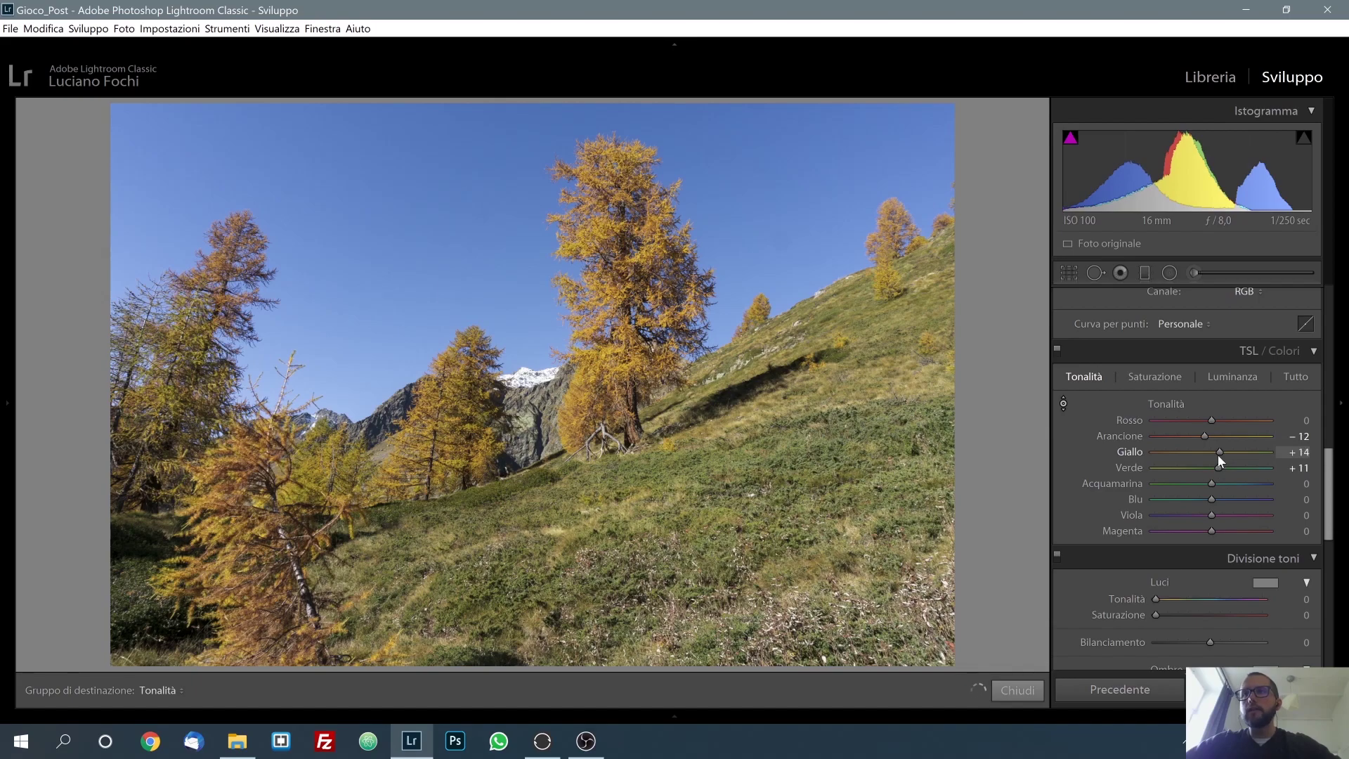
pyautogui.moveTo(1219, 457); pyautogui.dragTo(1225, 456)
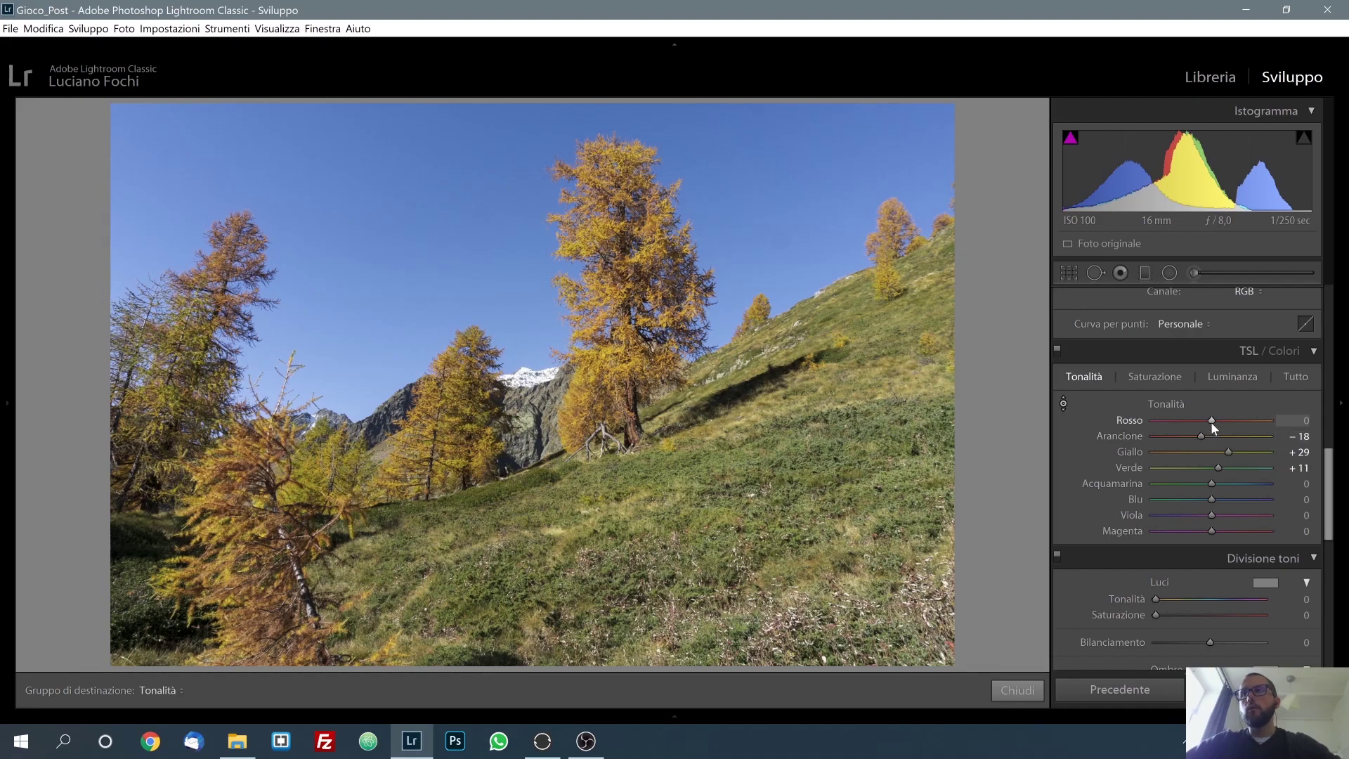
pyautogui.moveTo(1212, 421); pyautogui.dragTo(1208, 421)
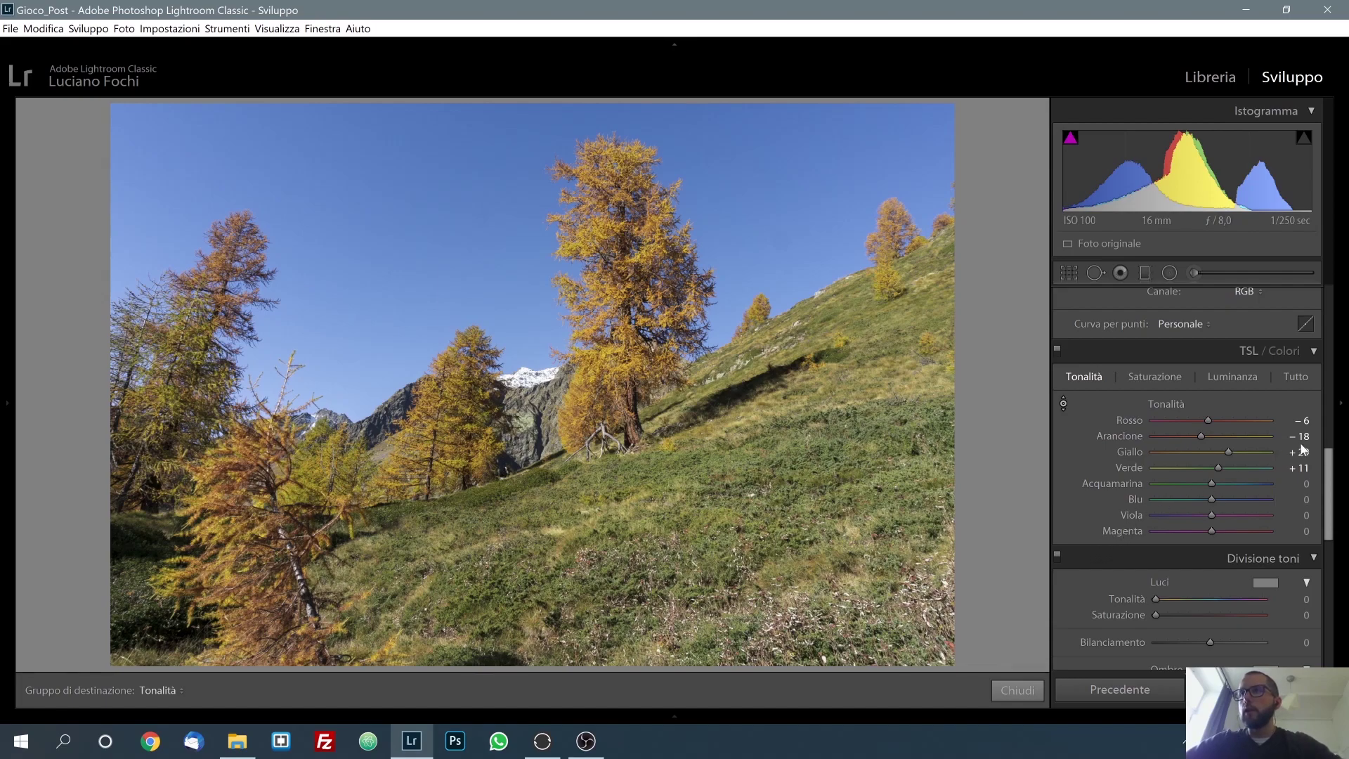
# Set Detail sharpening to Masking 93 and Amount 66.
pyautogui.click(1337, 478)
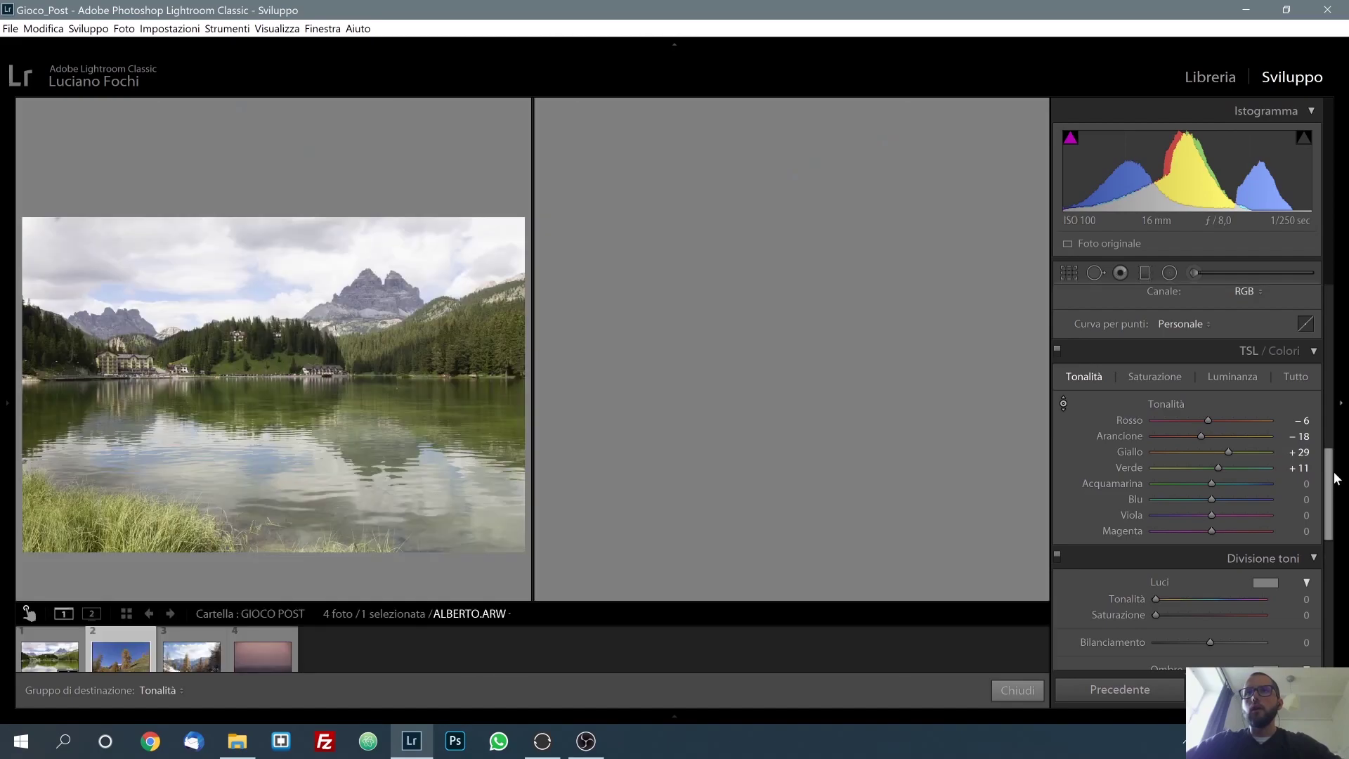
pyautogui.click(1337, 478)
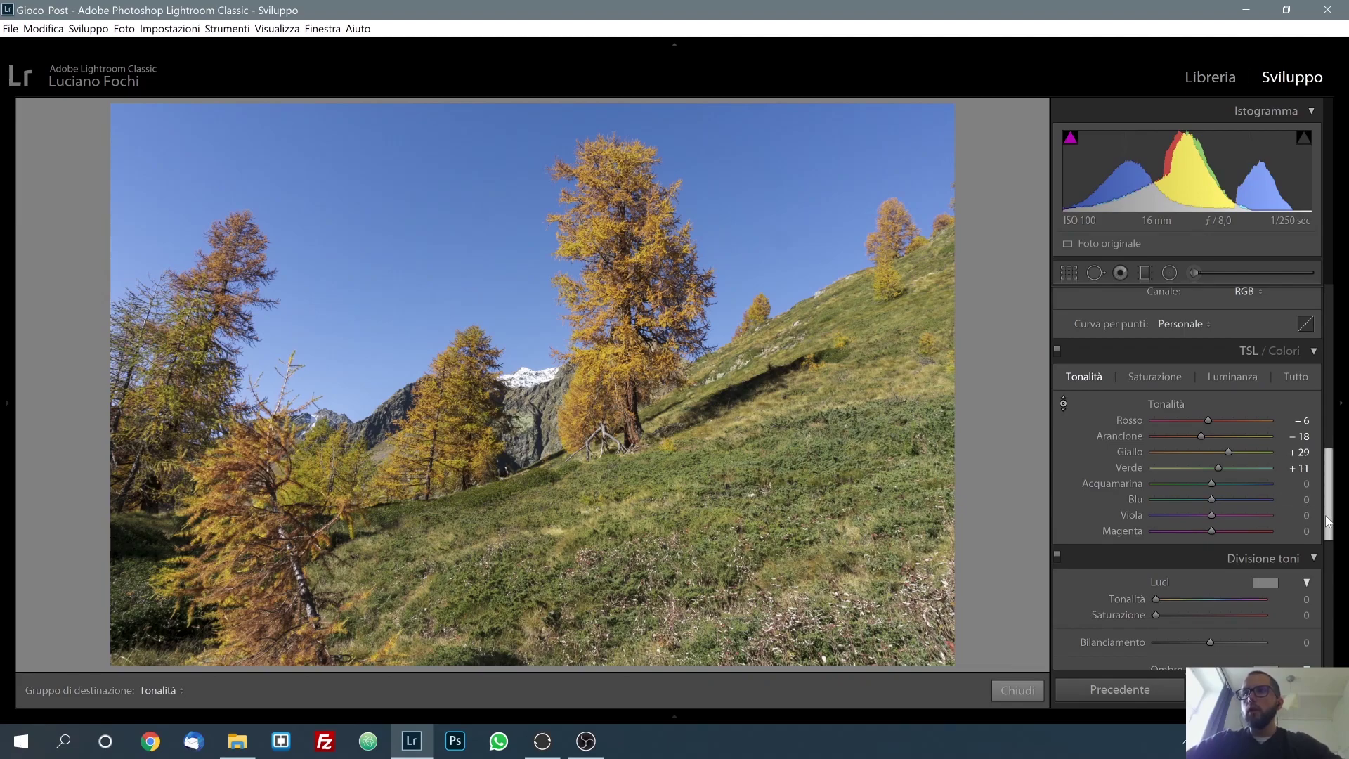
pyautogui.moveTo(1324, 518); pyautogui.dragTo(1326, 564)
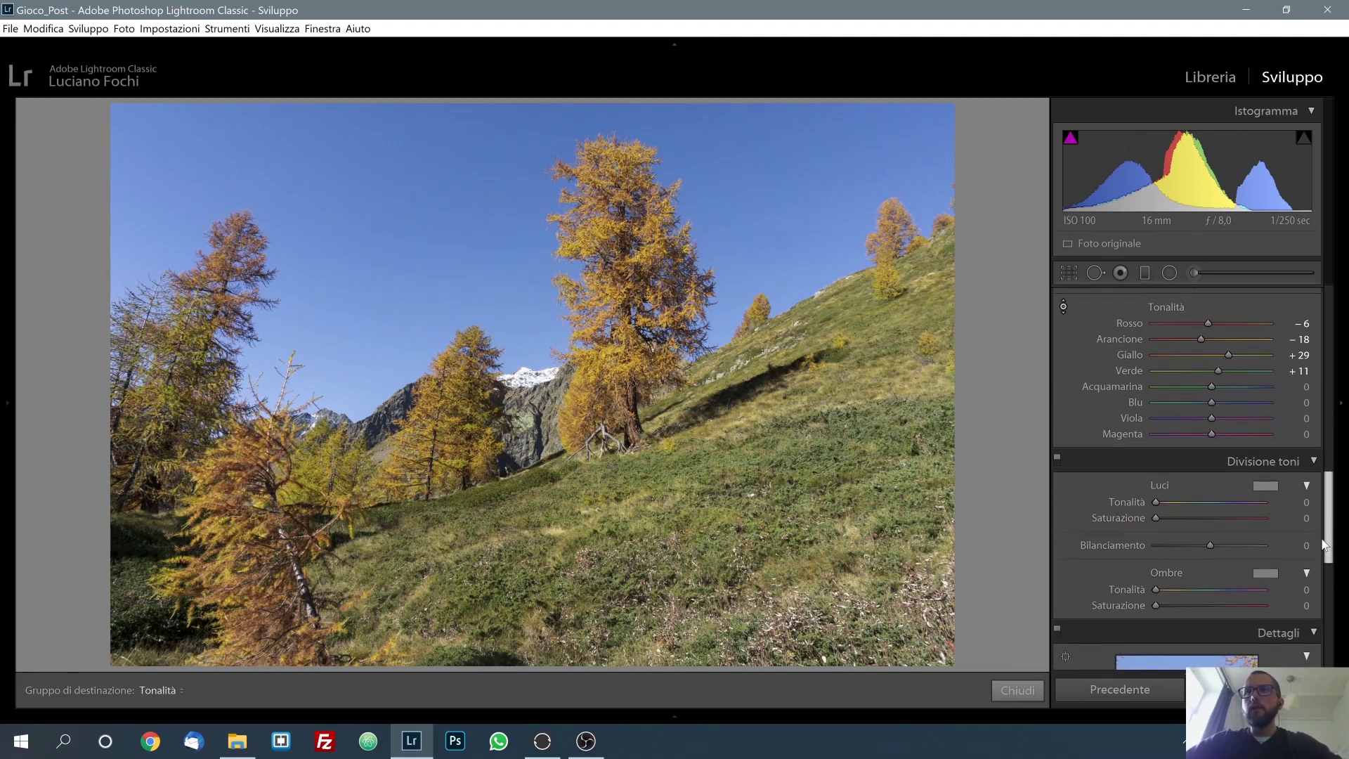
pyautogui.scroll(-1, 1306, 564)
pyautogui.scroll(-3, 1305, 592)
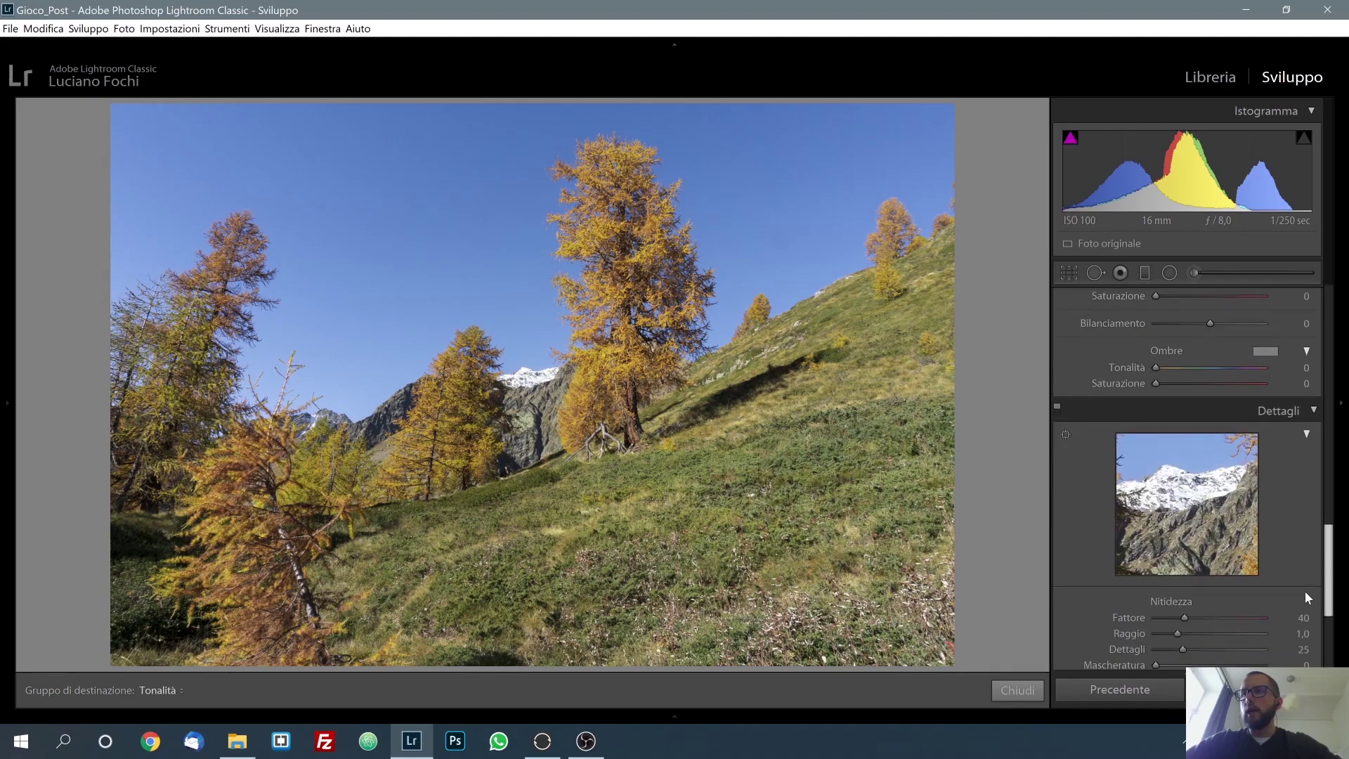
pyautogui.scroll(-1, 1303, 604)
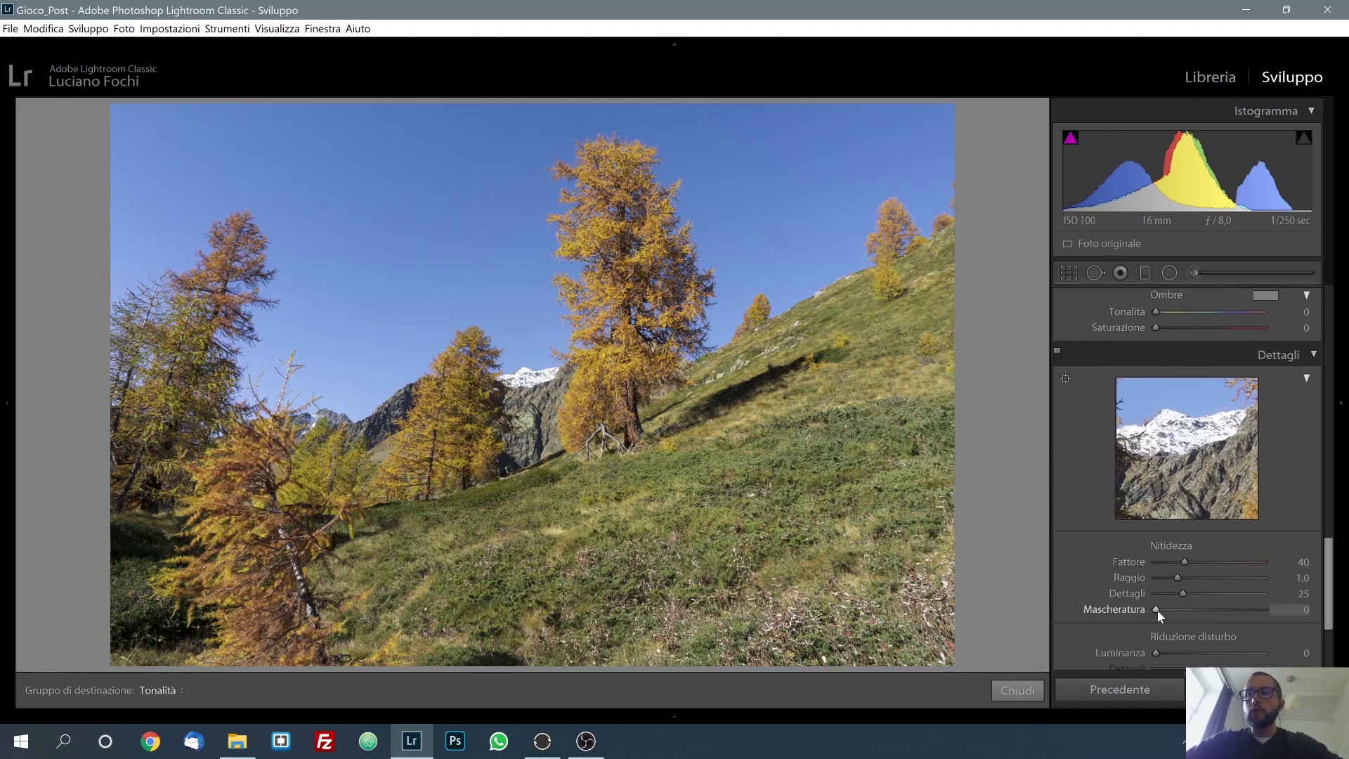
pyautogui.moveTo(1158, 610); pyautogui.dragTo(1257, 609)
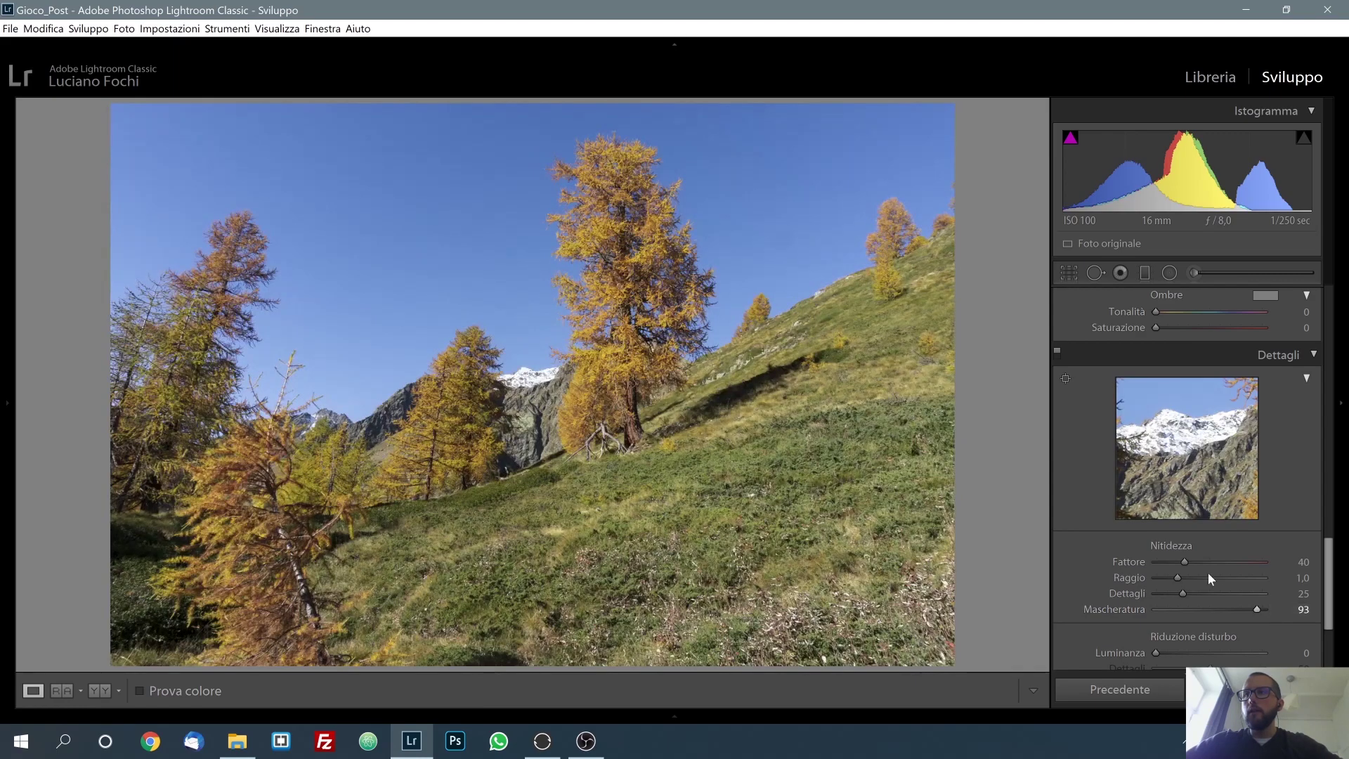
pyautogui.moveTo(1188, 562); pyautogui.dragTo(1206, 560)
# Add luminance noise reduction of 10.
pyautogui.moveTo(1156, 653); pyautogui.dragTo(1167, 654)
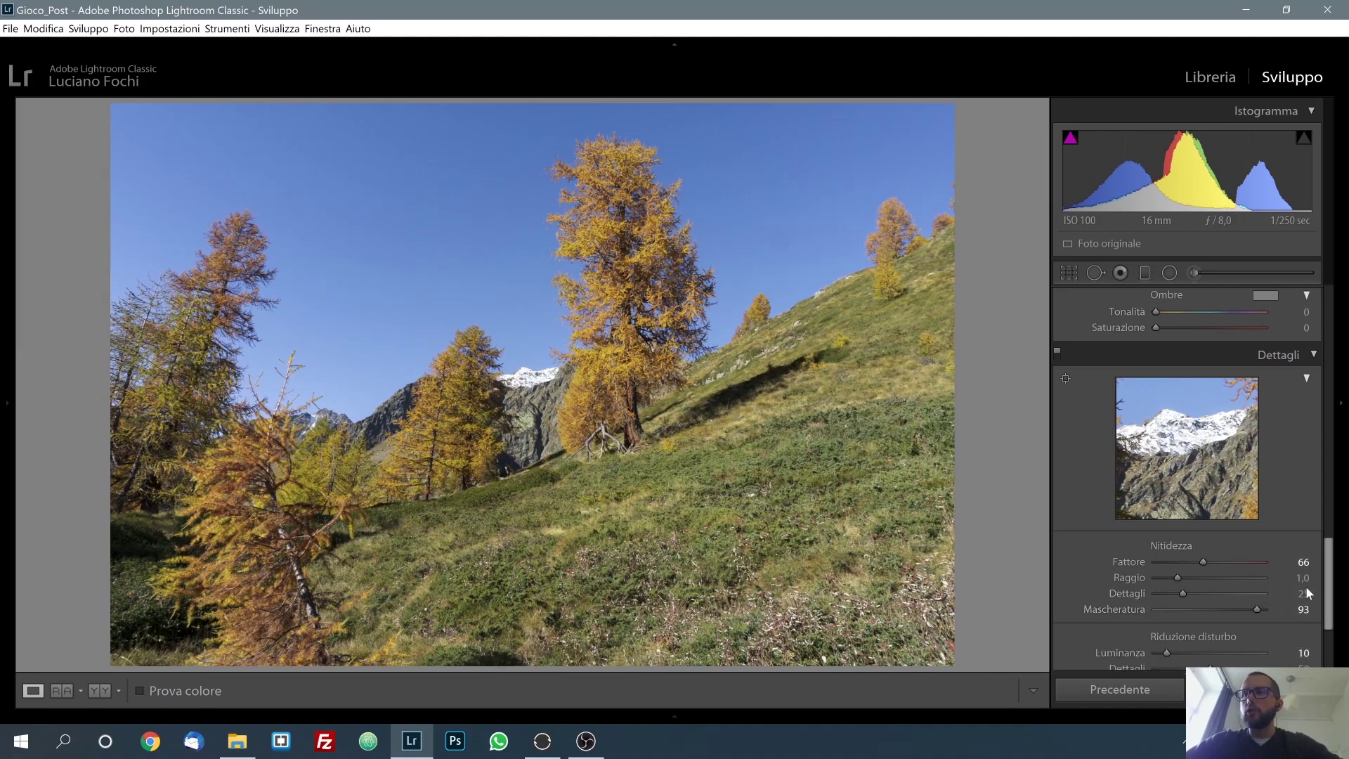
pyautogui.scroll(-3, 1321, 643)
pyautogui.scroll(-1, 1320, 645)
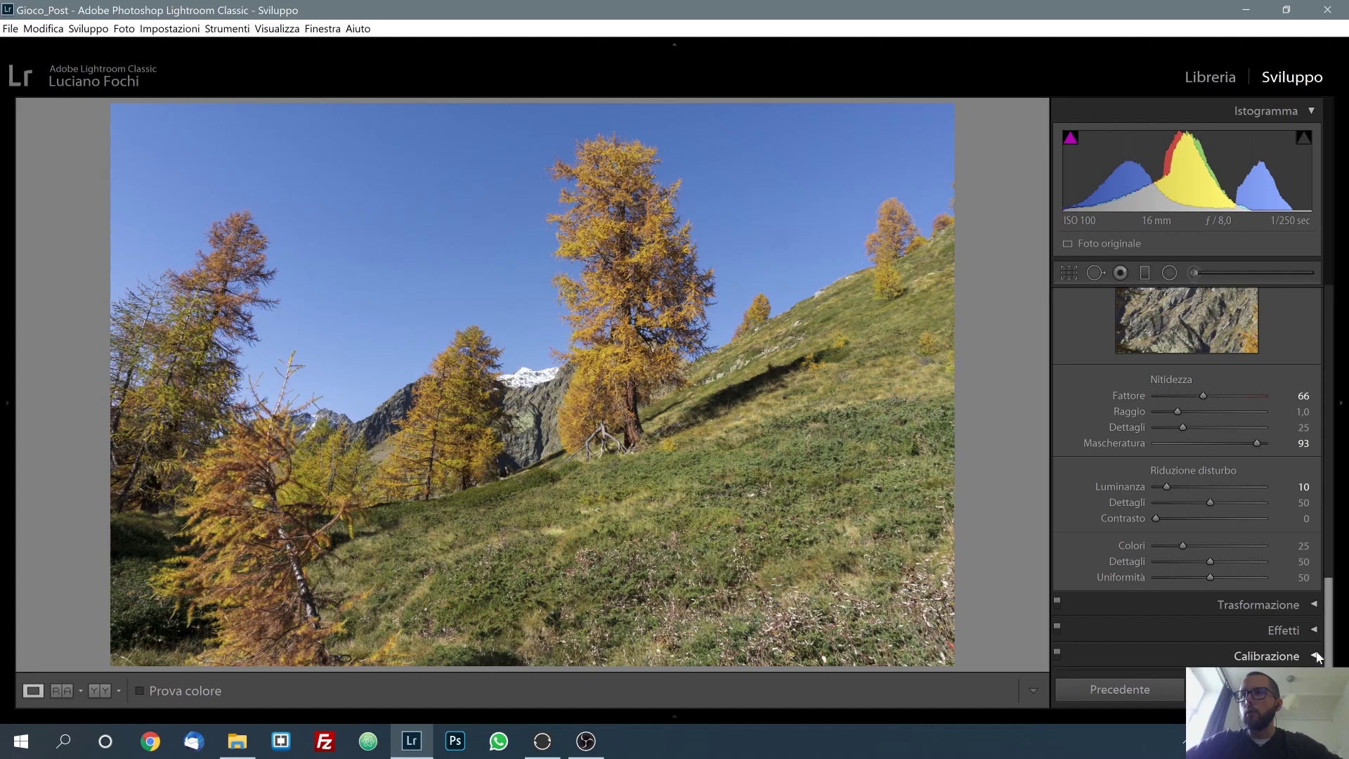
pyautogui.scroll(10, 1290, 454)
pyautogui.scroll(10, 1273, 402)
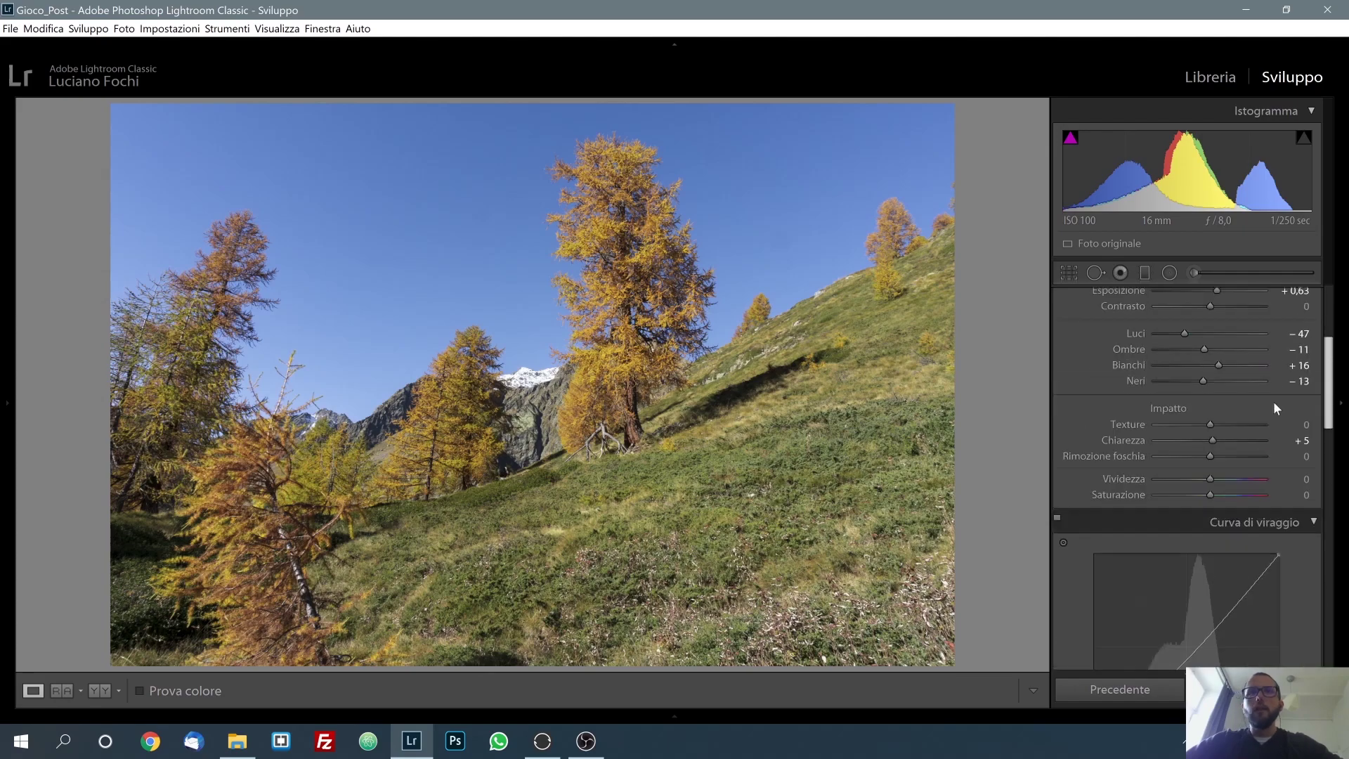
pyautogui.scroll(5, 1271, 395)
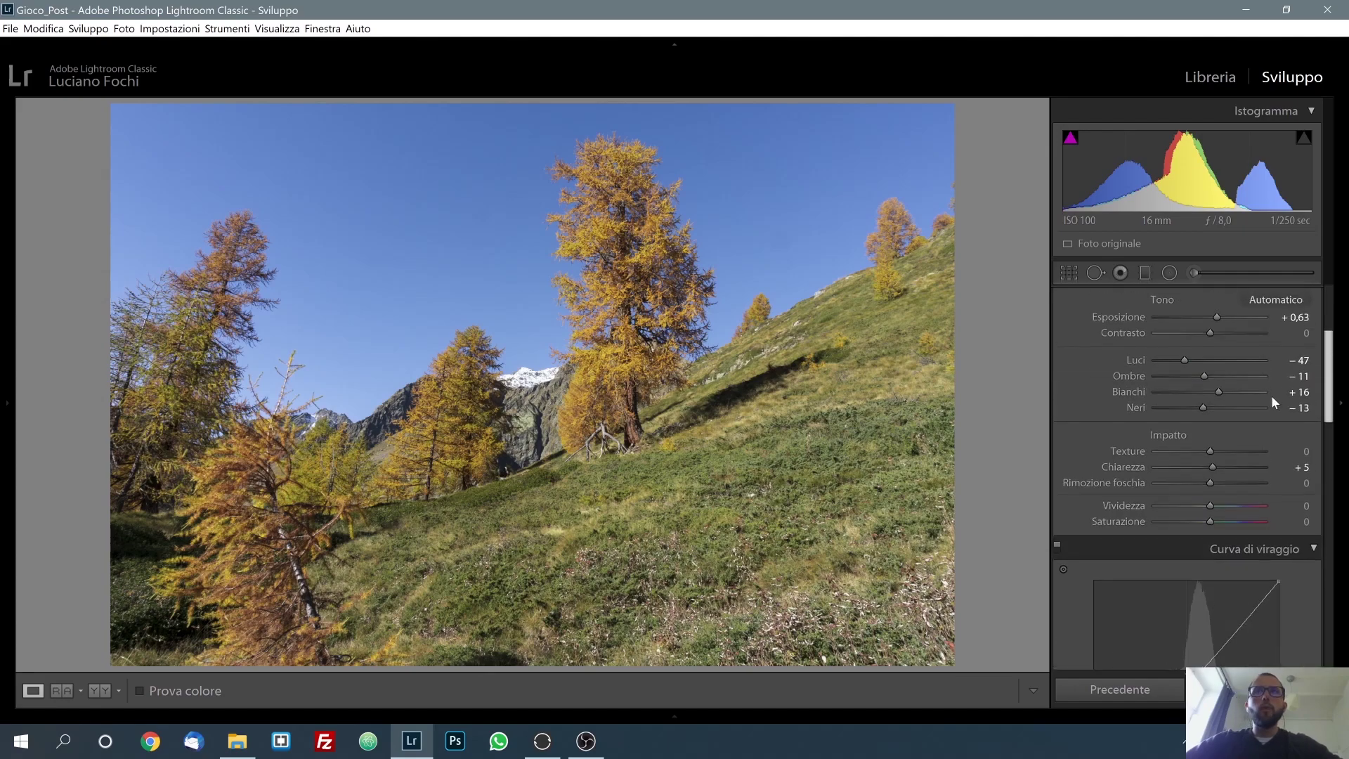
pyautogui.click(99, 691)
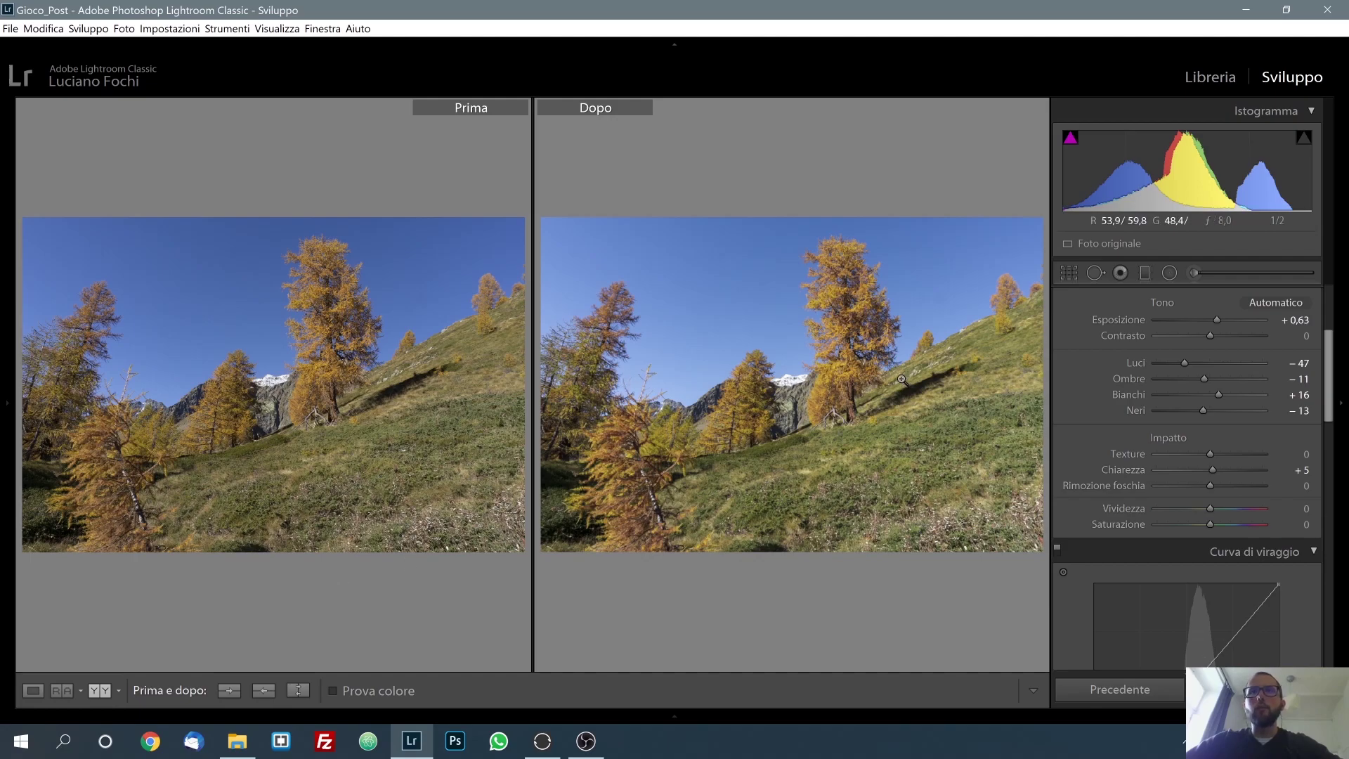
pyautogui.click(33, 691)
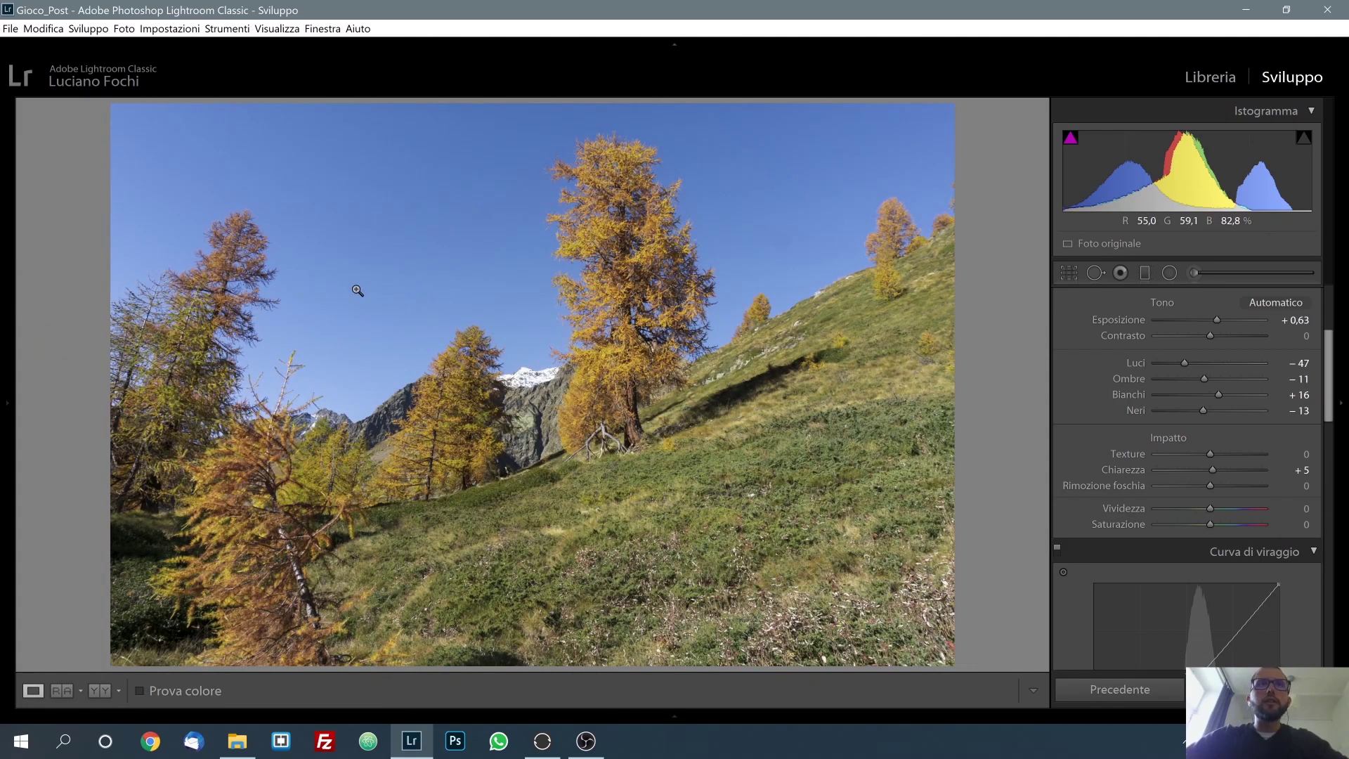
# Zoom into the sky and heal the first dust spot with Spot Removal in Heal mode.
pyautogui.click(147, 144)
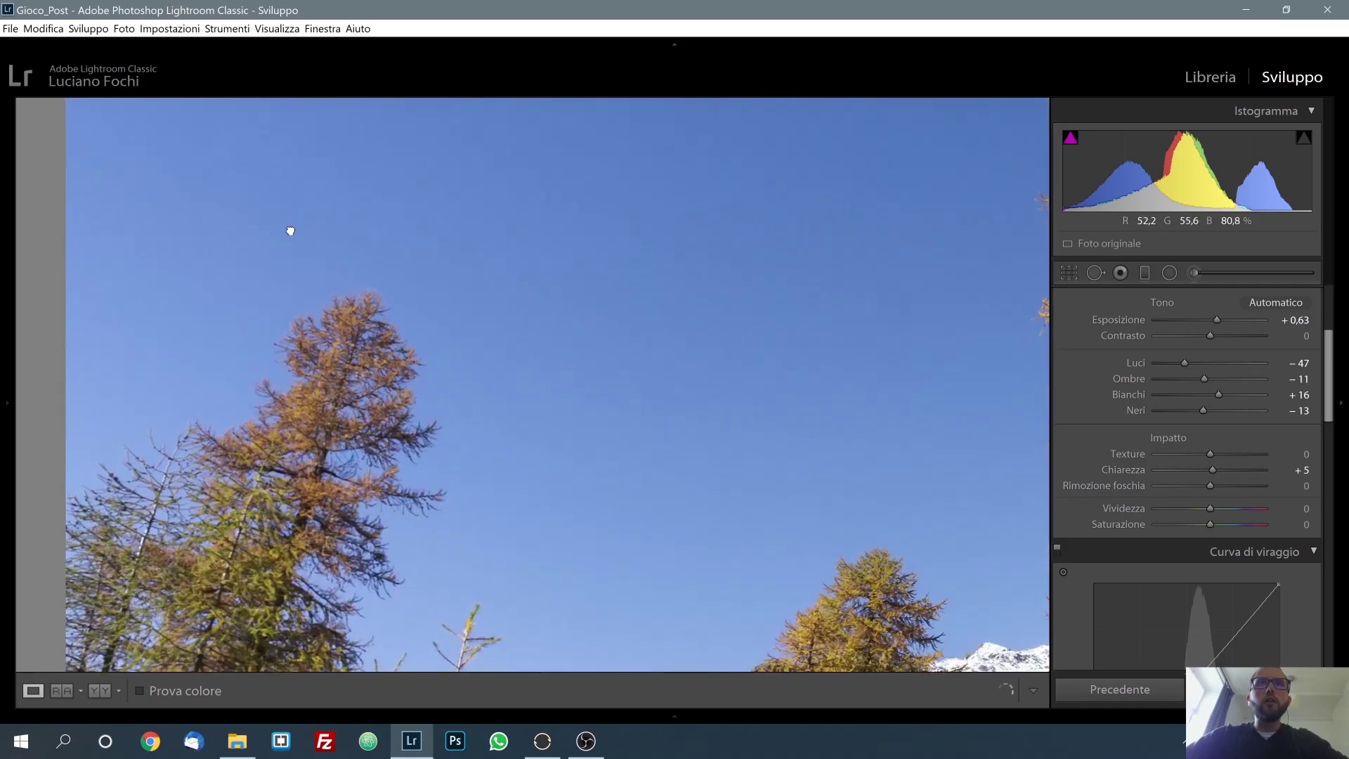
pyautogui.click(289, 229)
pyautogui.click(660, 371)
pyautogui.moveTo(630, 351); pyautogui.dragTo(432, 422)
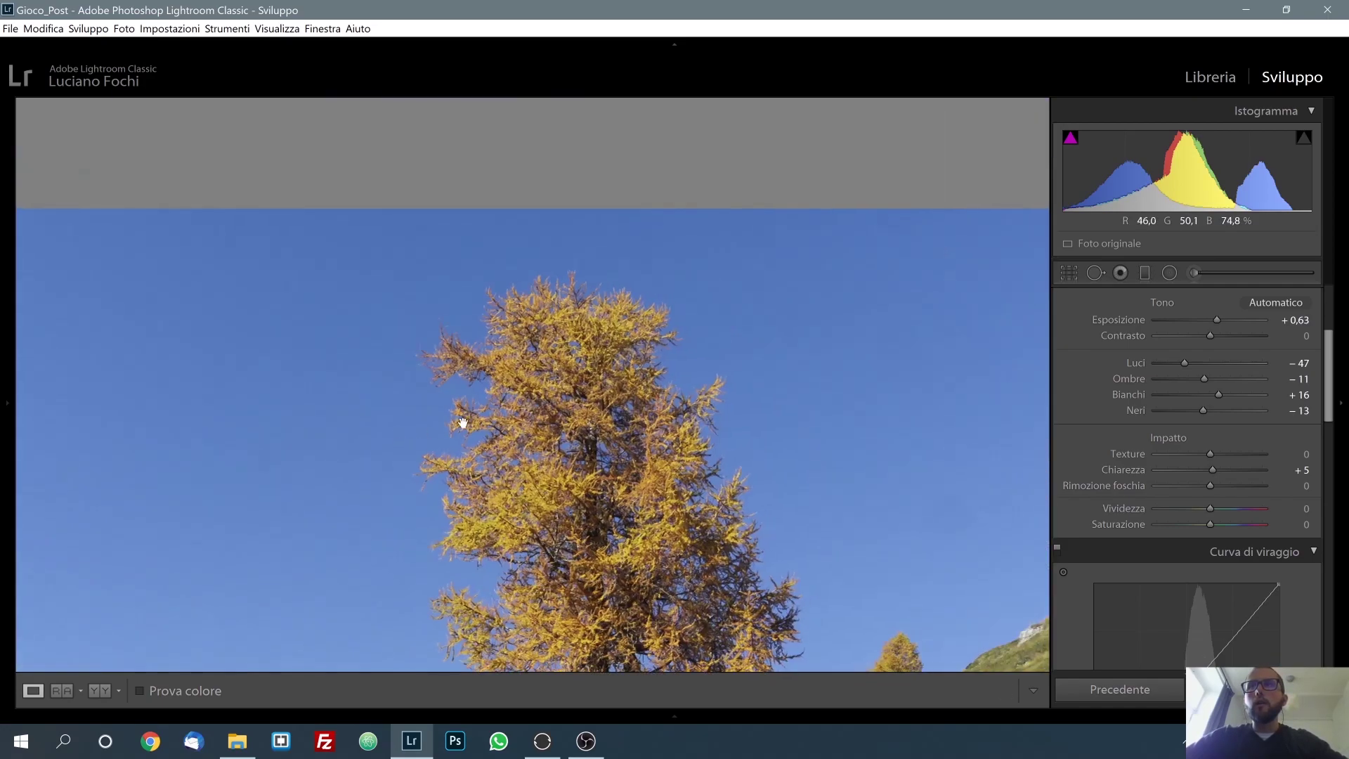
pyautogui.moveTo(741, 379)
pyautogui.mouseDown()
pyautogui.moveTo(660, 415)
pyautogui.moveTo(705, 339)
pyautogui.mouseUp()
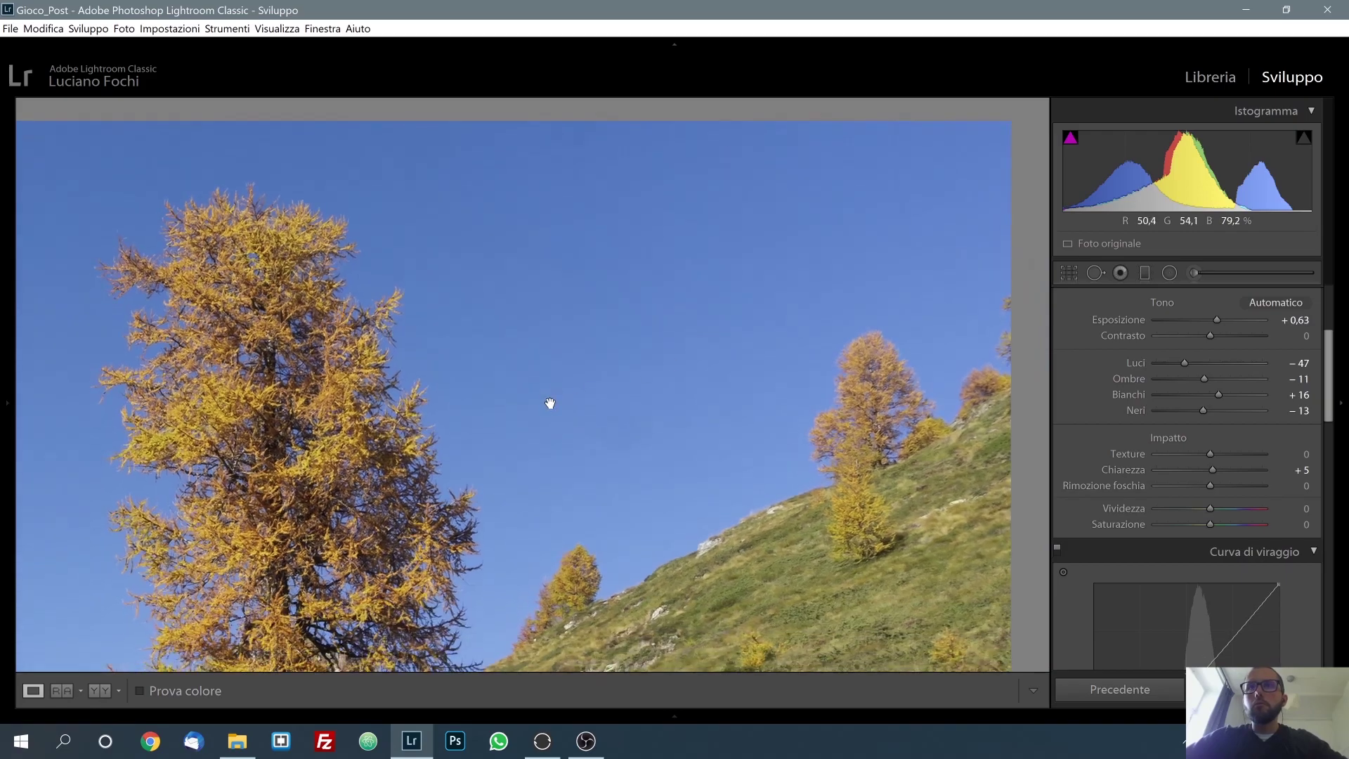
pyautogui.click(1094, 273)
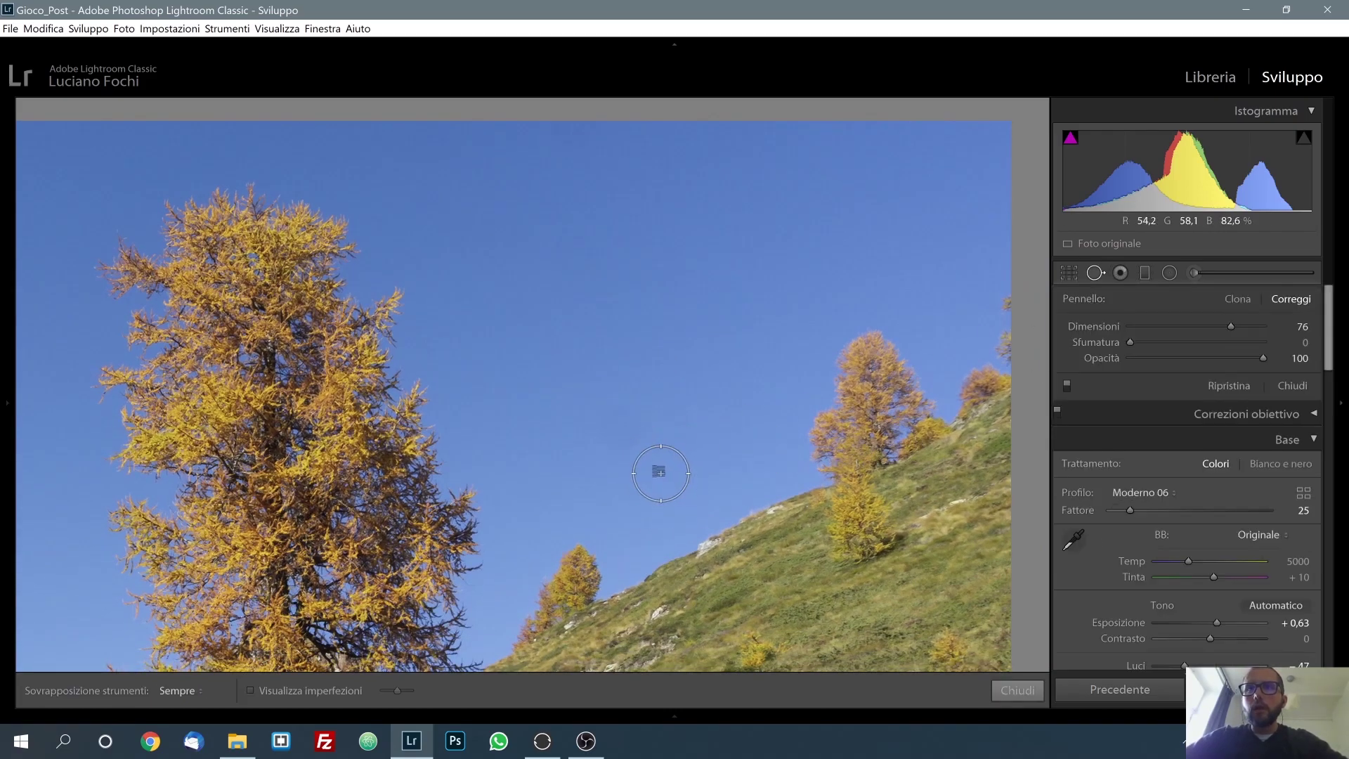
pyautogui.scroll(1, 622, 432)
pyautogui.click(620, 430)
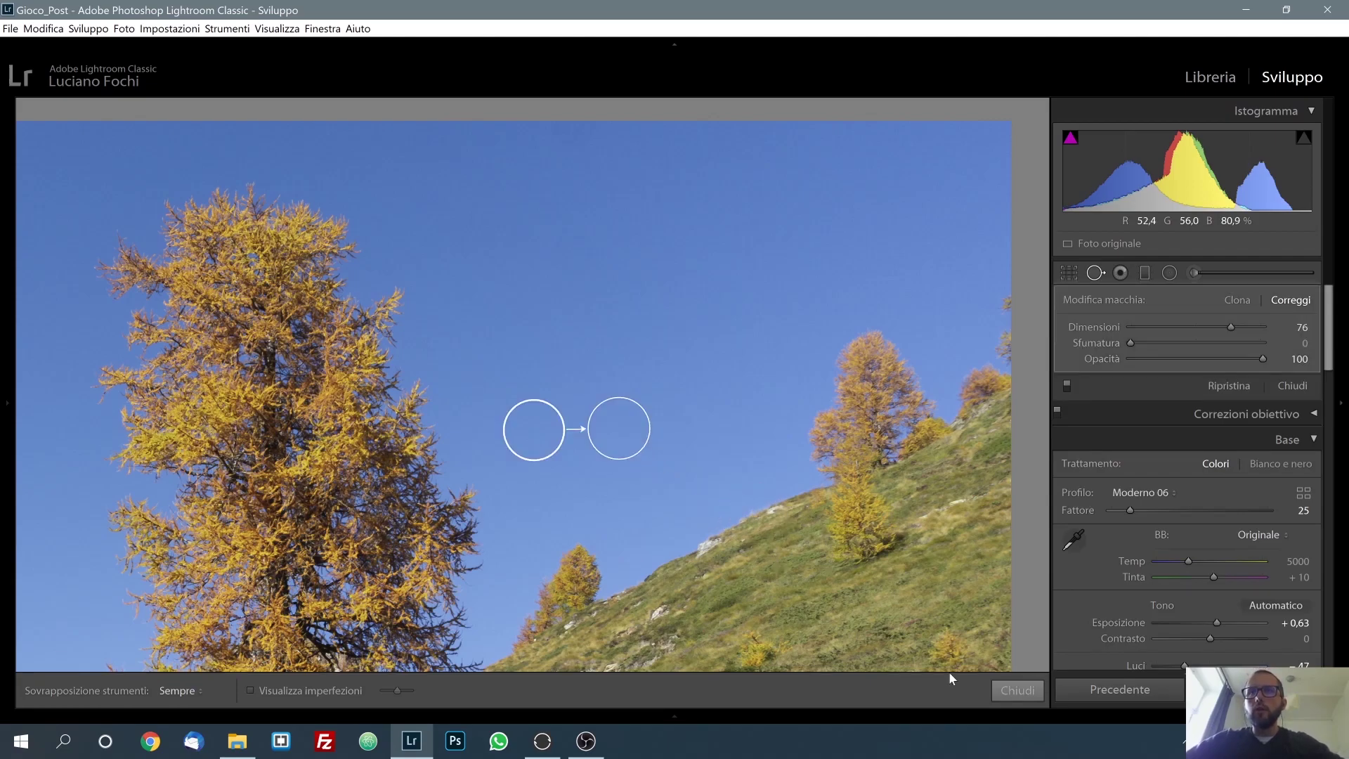
pyautogui.click(1004, 689)
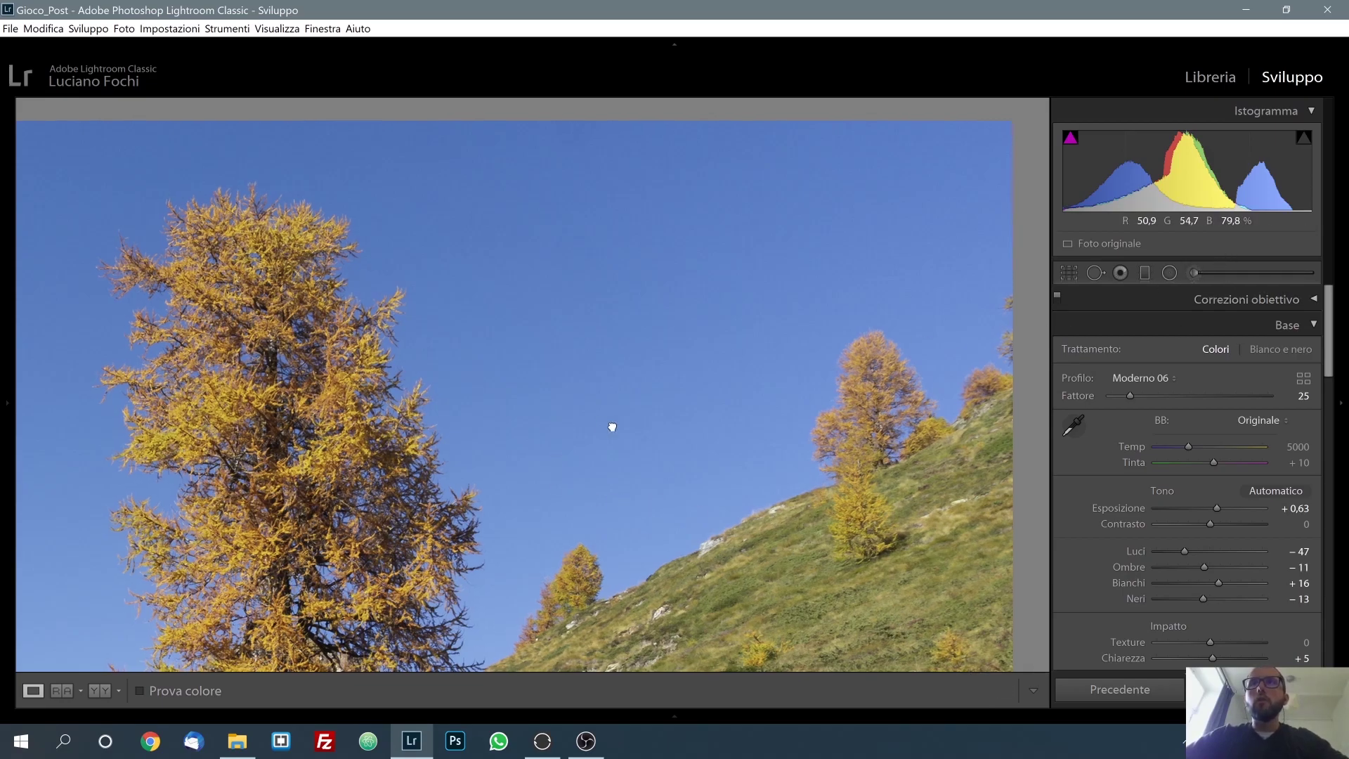
# Heal a second dust spot in the sky beside the tall larch.
pyautogui.moveTo(563, 430); pyautogui.dragTo(859, 521)
pyautogui.click(761, 416)
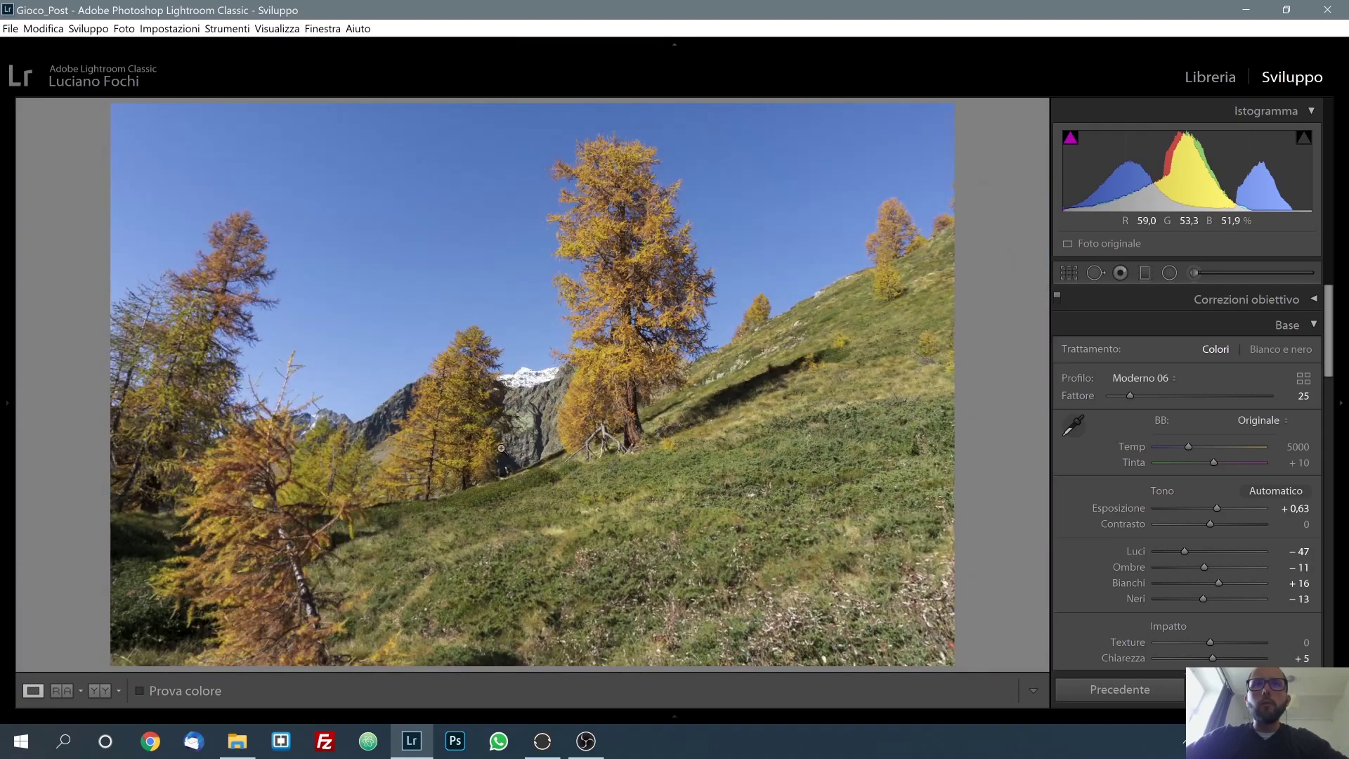
pyautogui.click(492, 208)
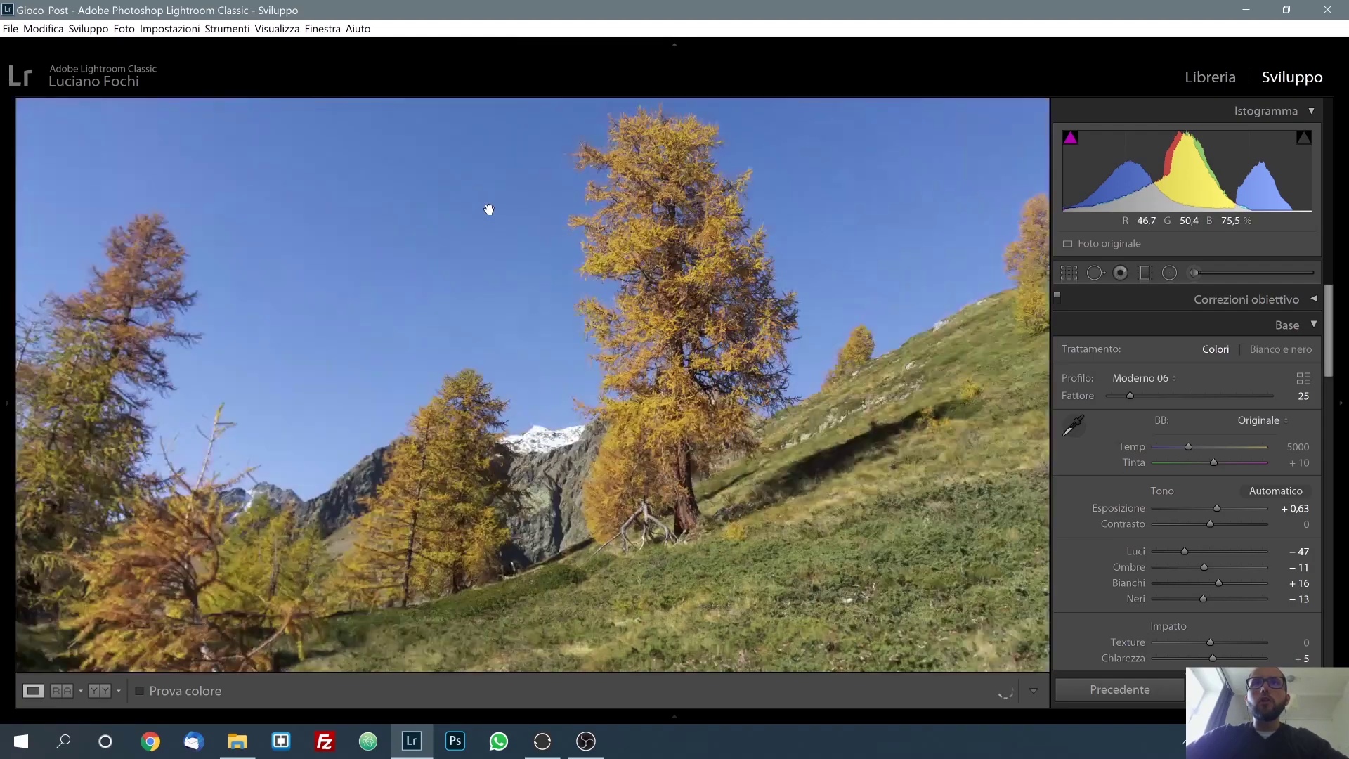
pyautogui.moveTo(492, 204); pyautogui.dragTo(555, 344)
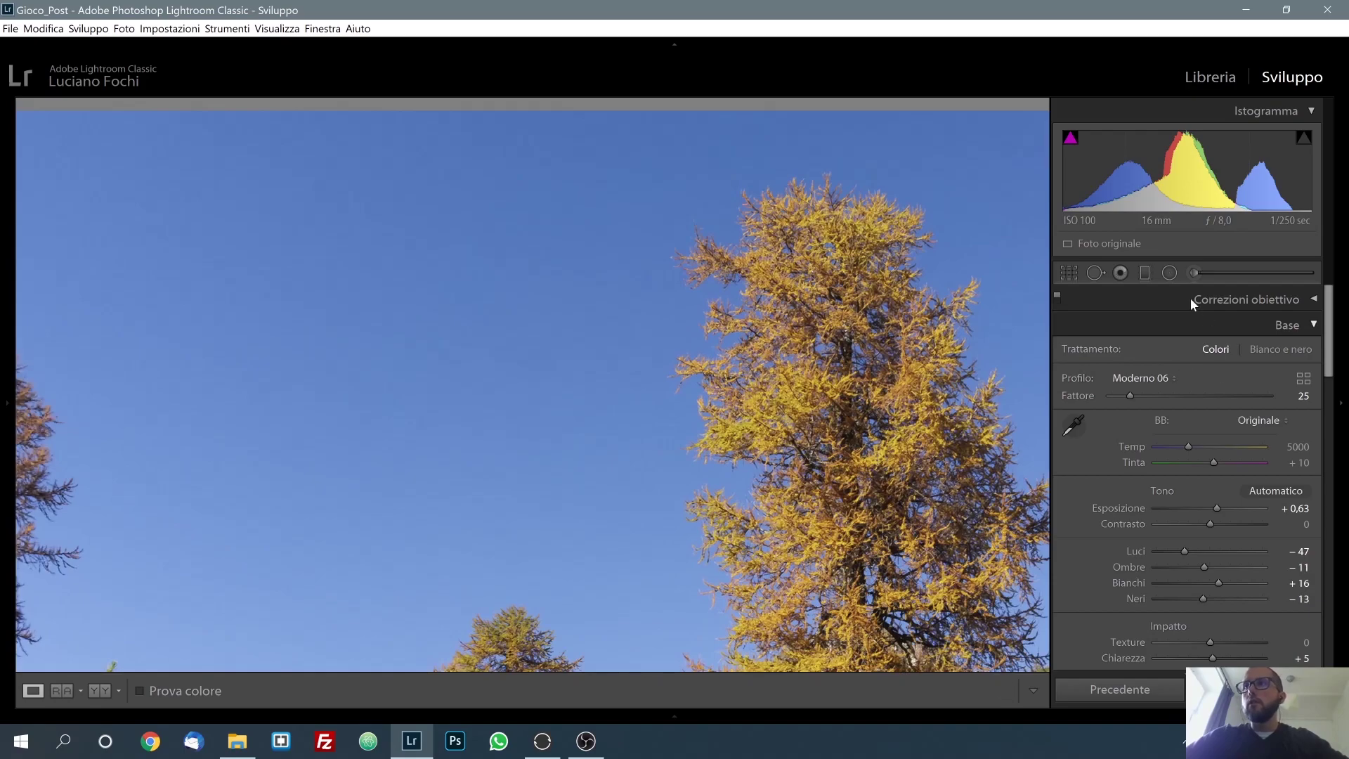
pyautogui.click(1095, 273)
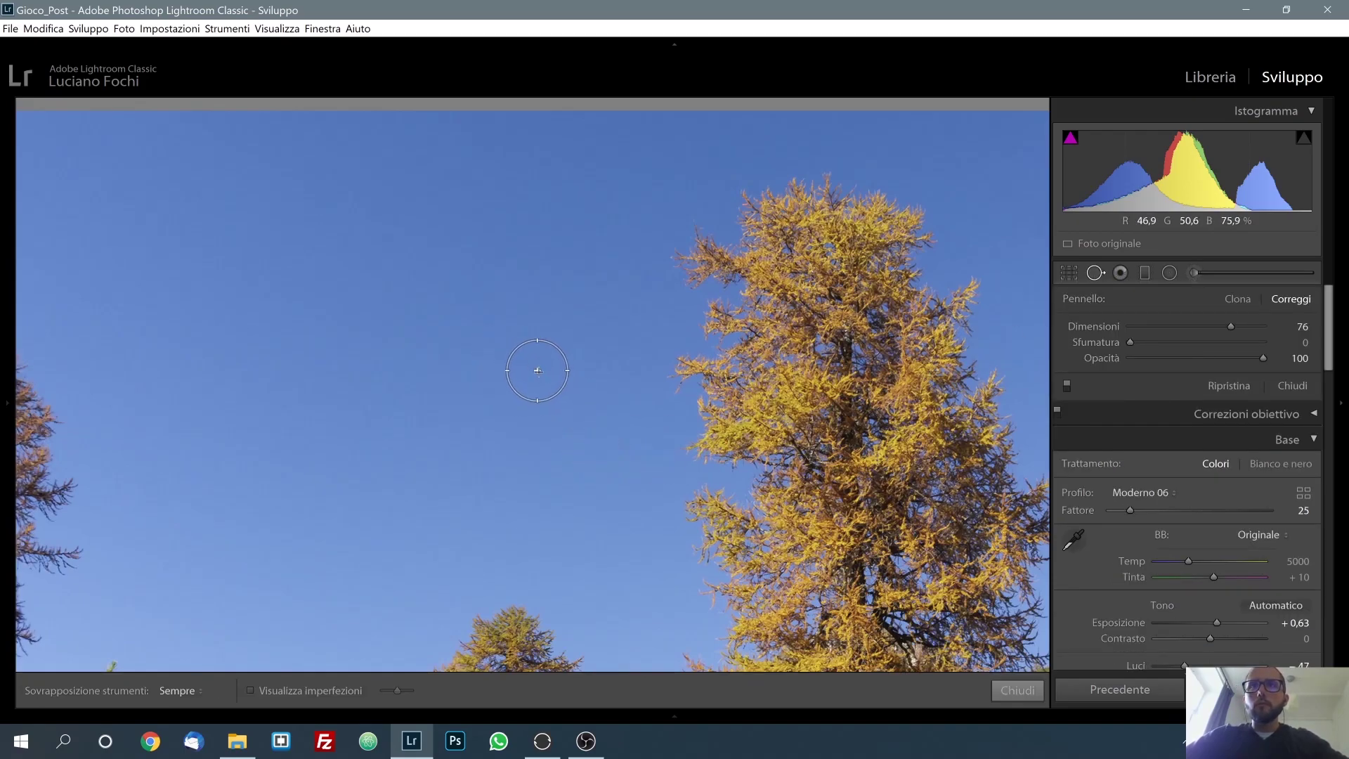
pyautogui.click(538, 370)
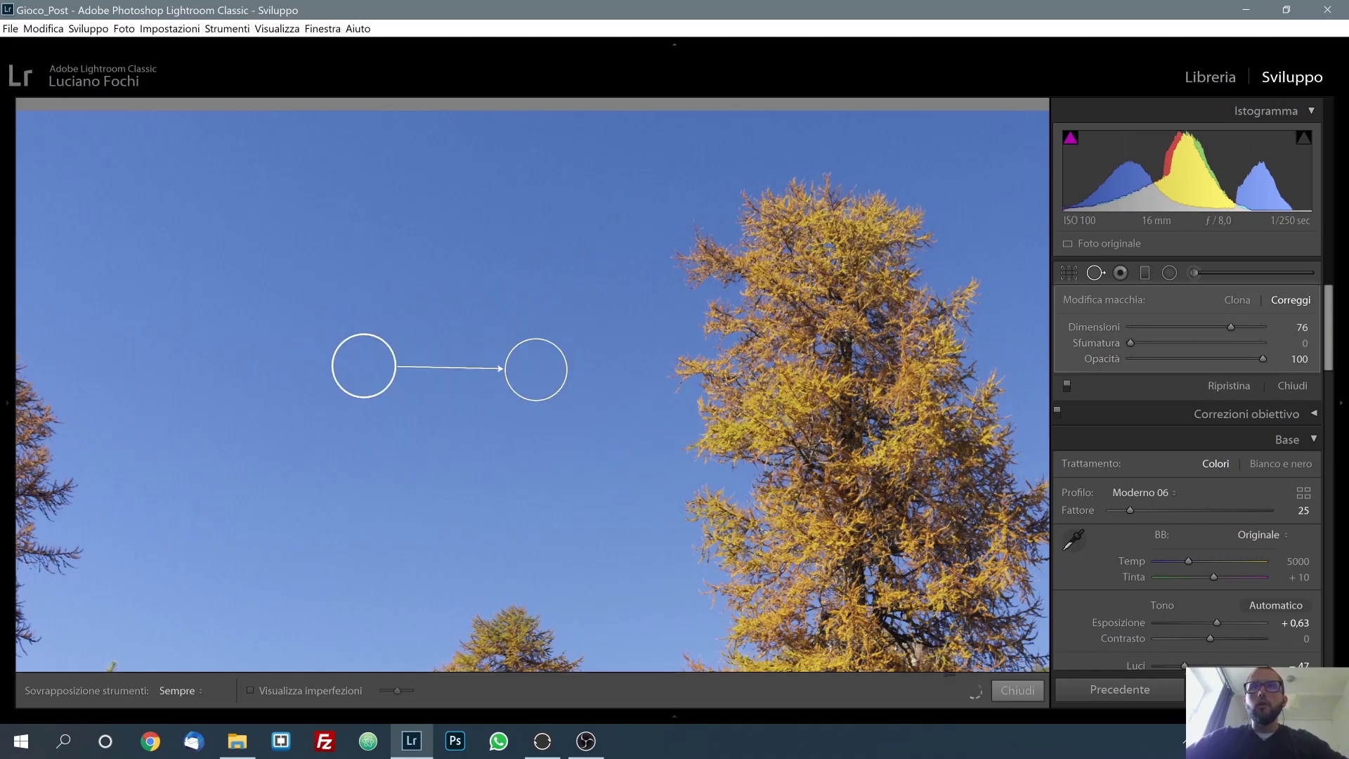
pyautogui.click(1025, 691)
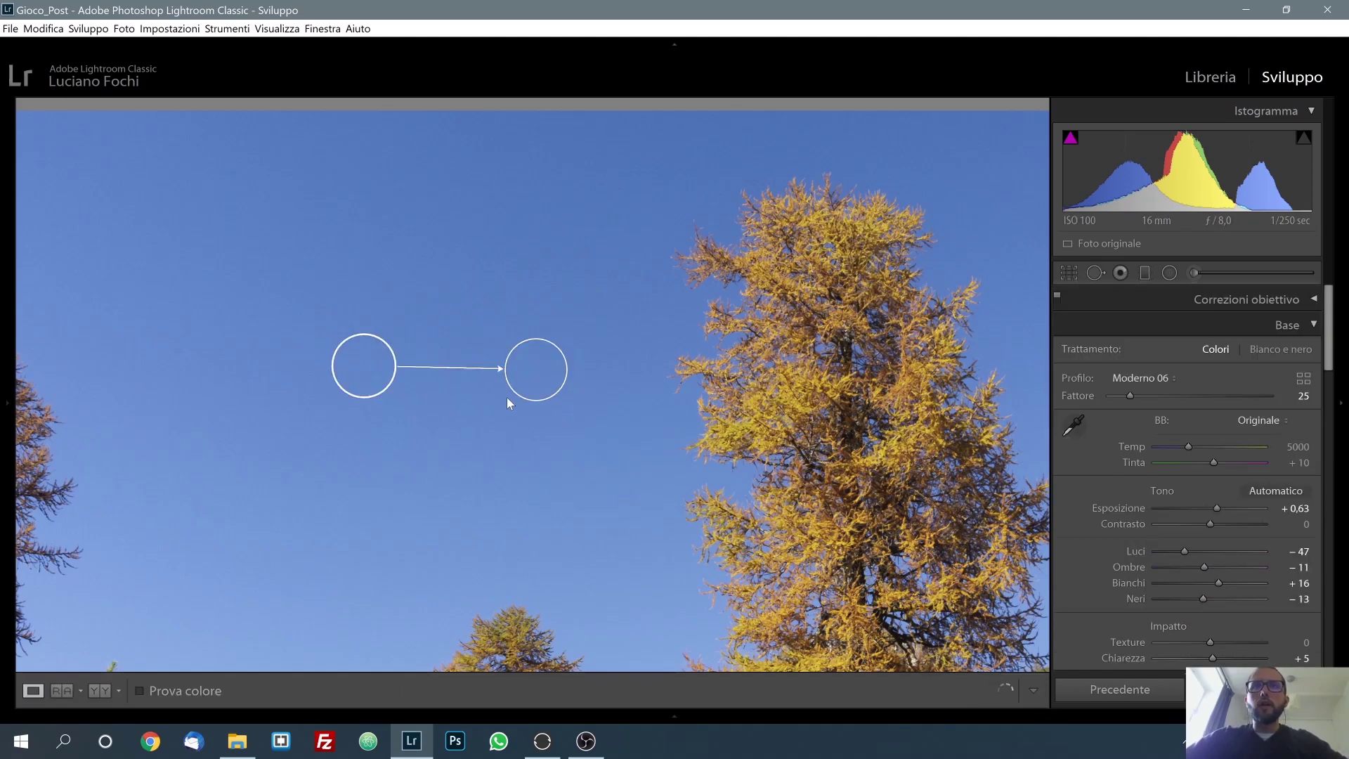
# Pan the close-up around the treetops and hillside to check for spots, then zoom back to fit.
pyautogui.click(476, 392)
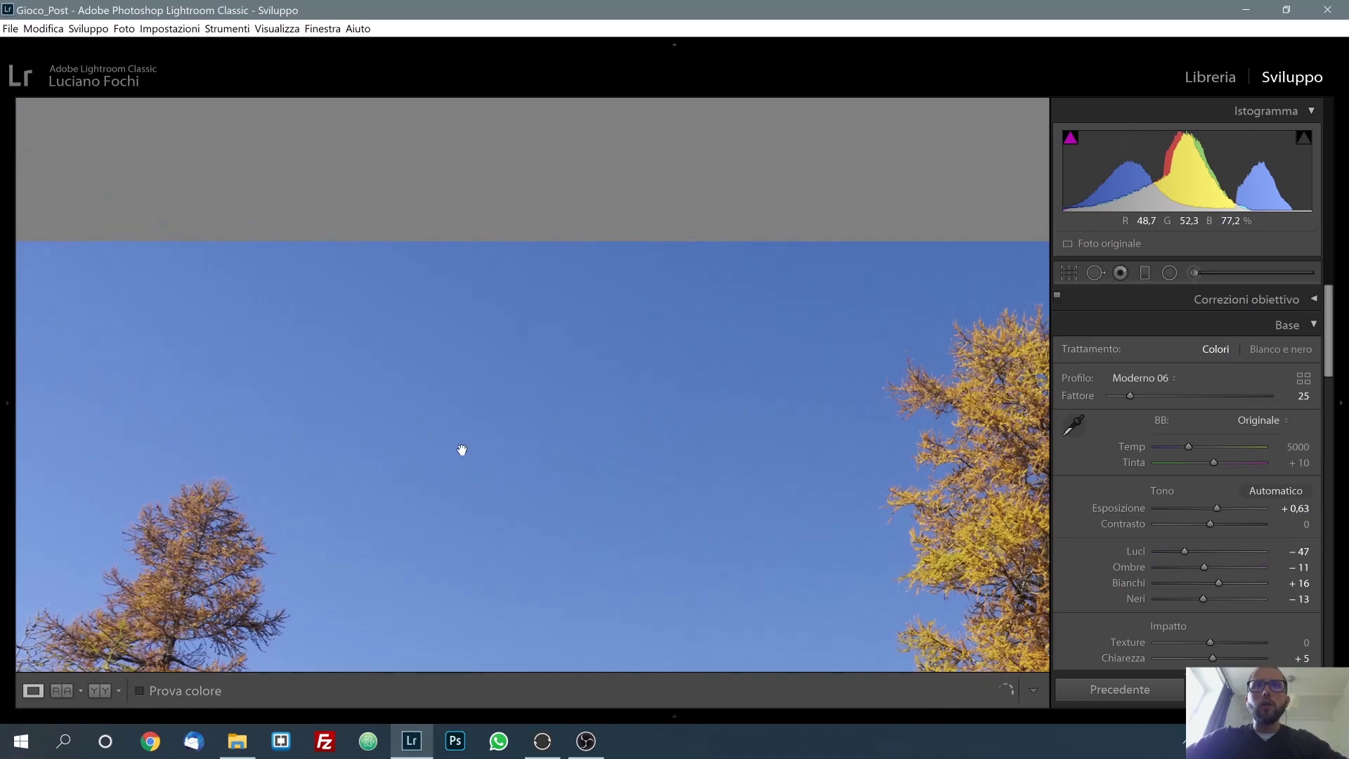
pyautogui.moveTo(460, 452)
pyautogui.mouseDown()
pyautogui.moveTo(743, 457)
pyautogui.moveTo(680, 323)
pyautogui.mouseUp()
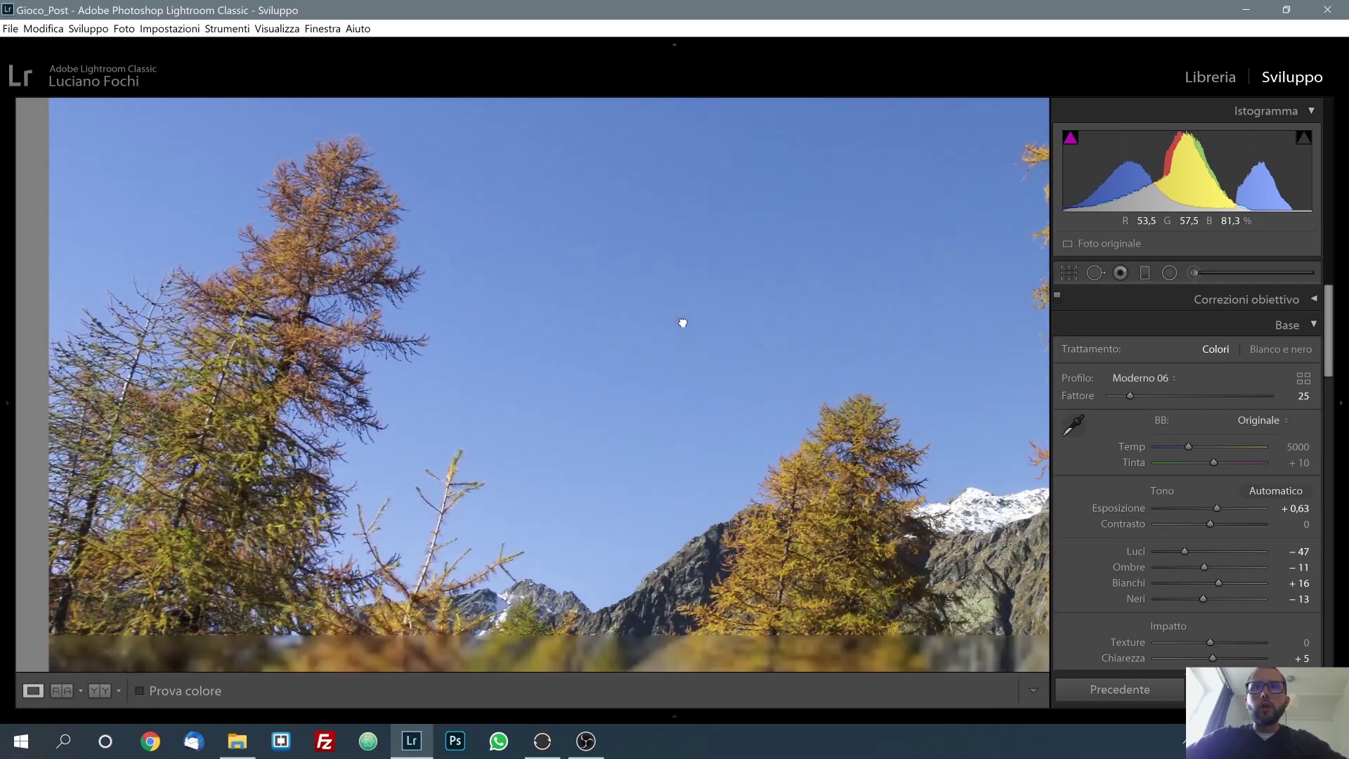
pyautogui.moveTo(853, 372)
pyautogui.mouseDown()
pyautogui.moveTo(636, 424)
pyautogui.moveTo(663, 520)
pyautogui.mouseUp()
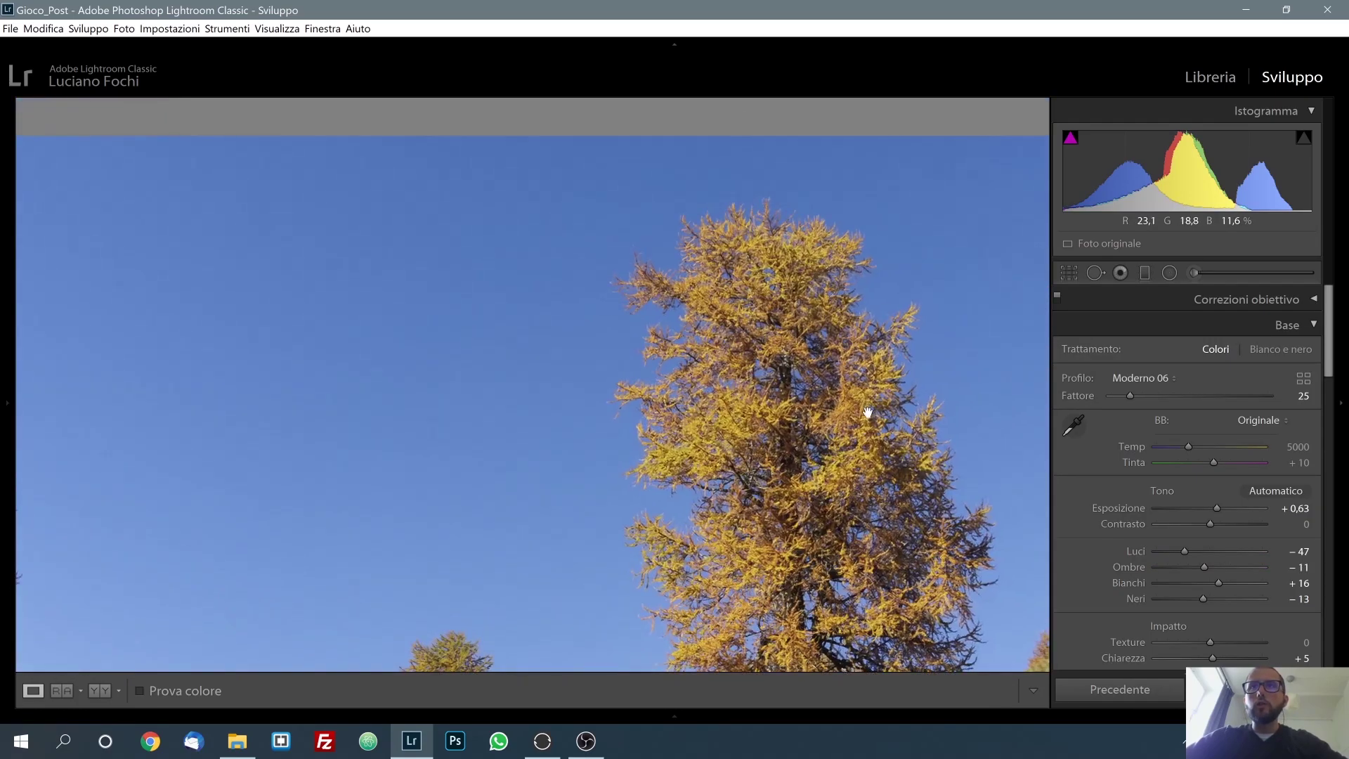
pyautogui.moveTo(865, 410); pyautogui.dragTo(602, 457)
pyautogui.moveTo(807, 446); pyautogui.dragTo(623, 441)
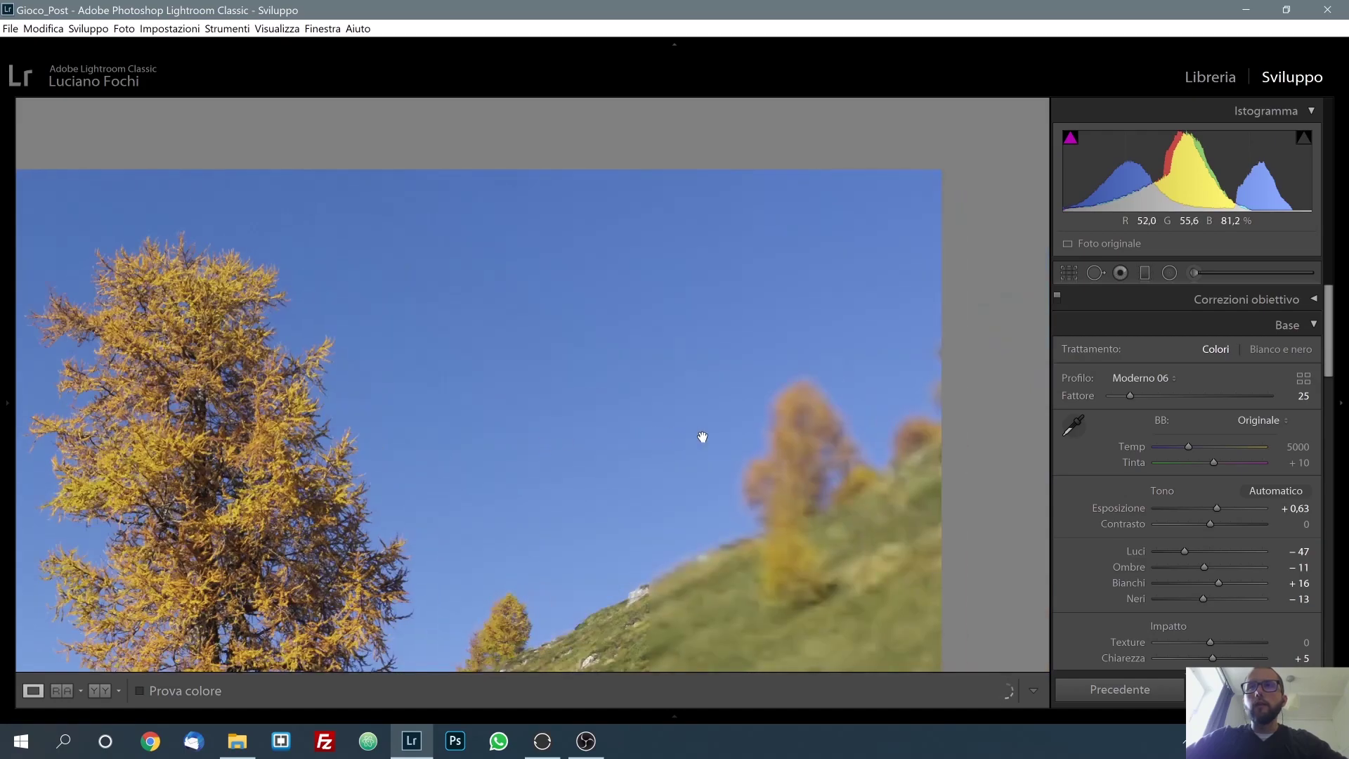
pyautogui.moveTo(694, 489); pyautogui.dragTo(774, 407)
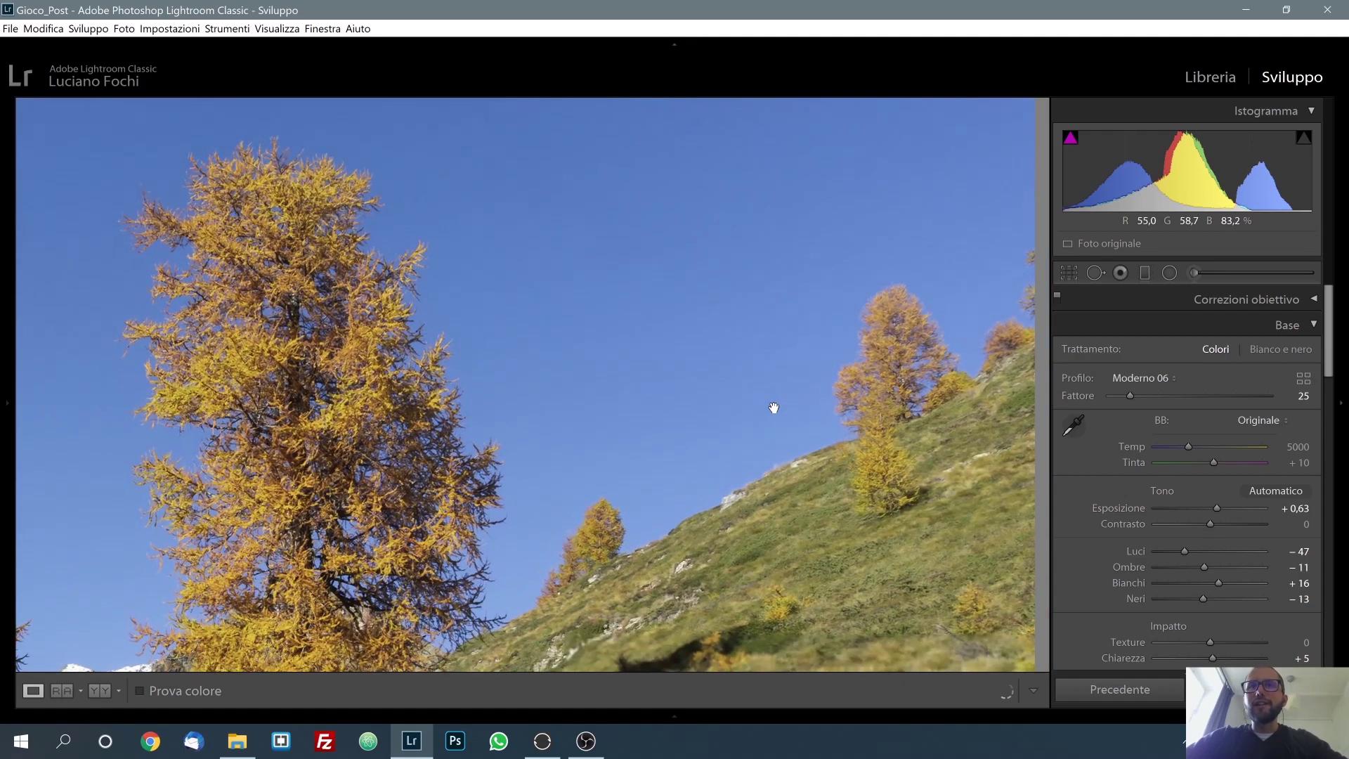
pyautogui.click(778, 416)
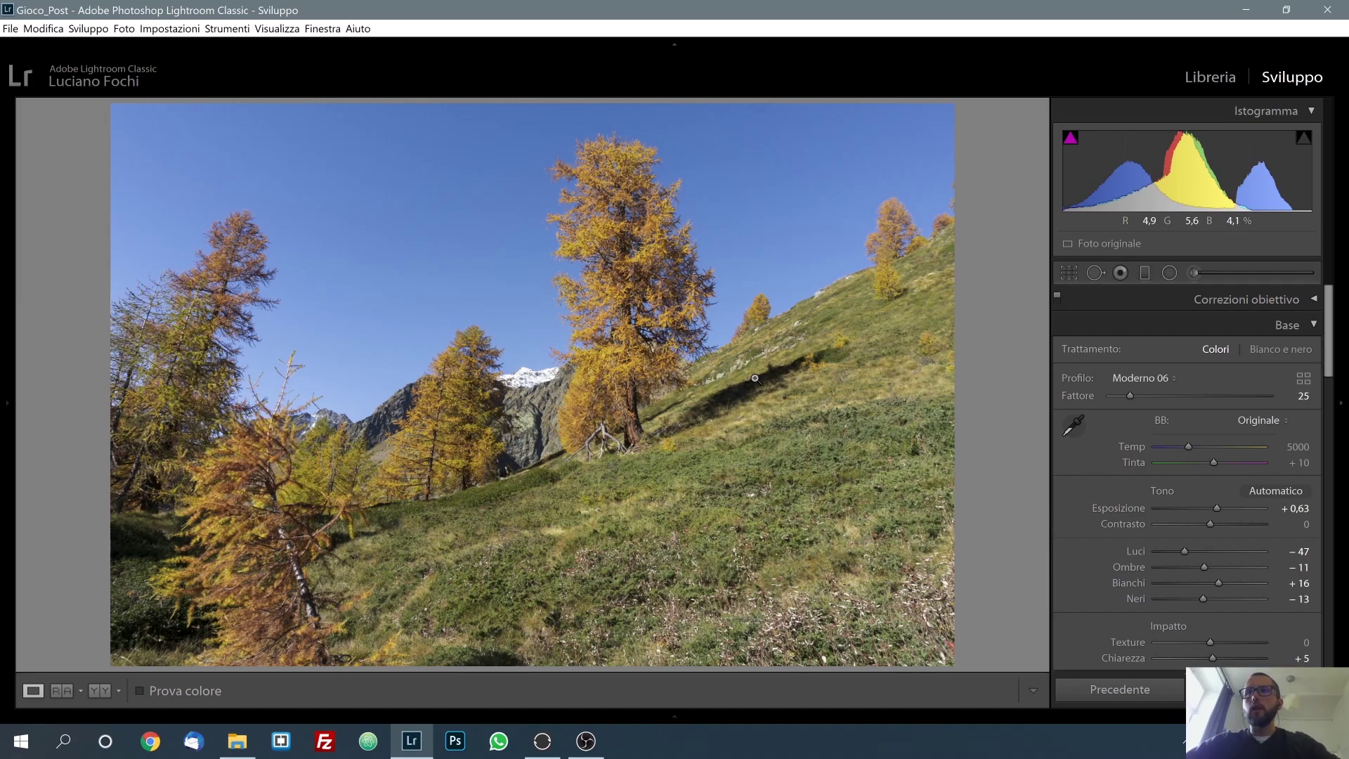
# Compare the larch photo in side-by-side Before/After view, then return to Loupe view.
pyautogui.click(107, 688)
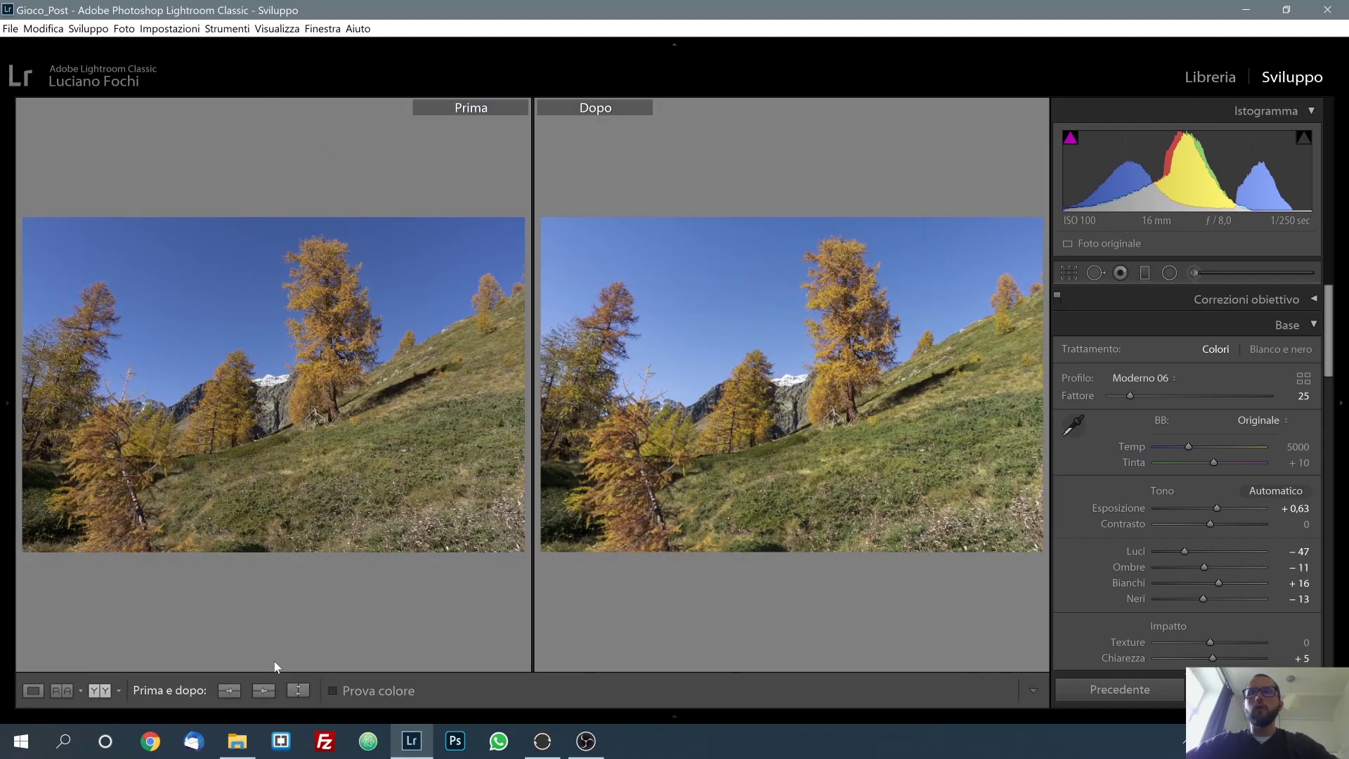
pyautogui.click(35, 691)
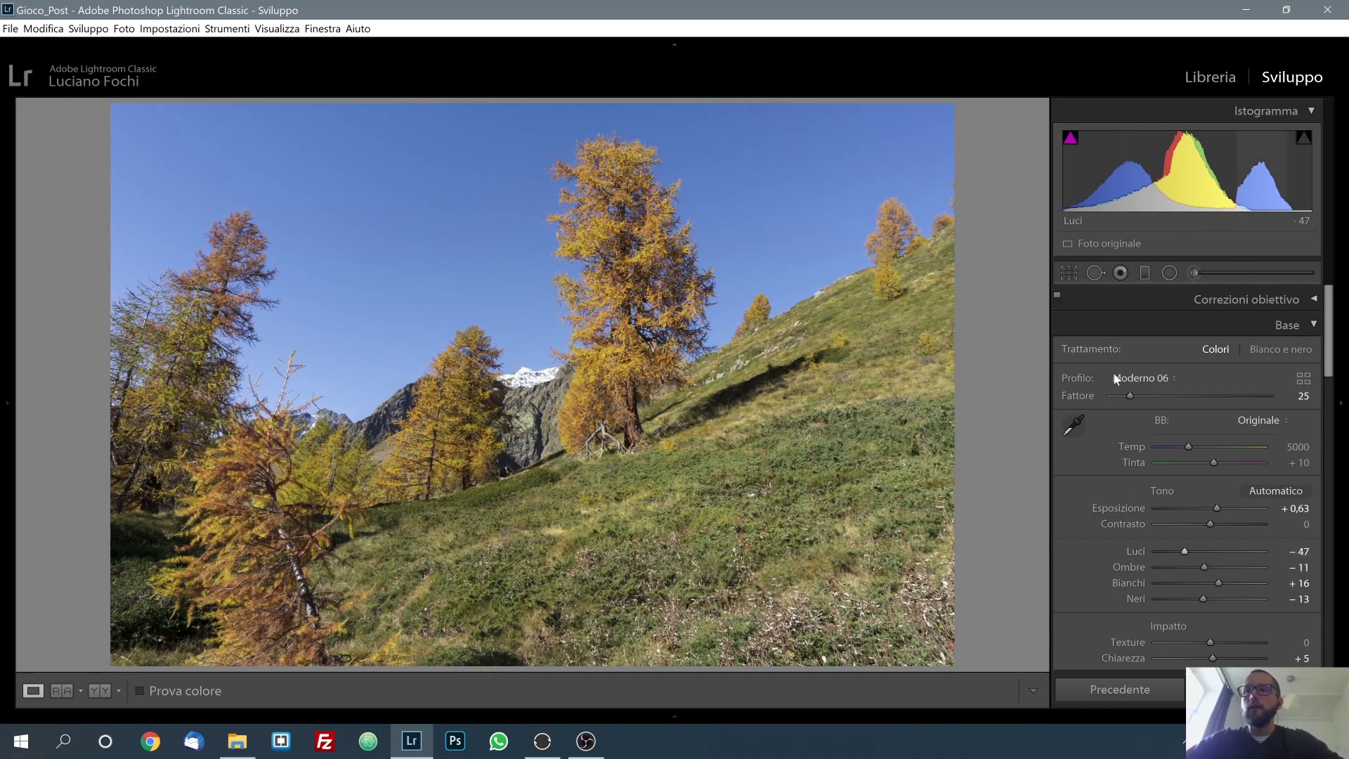
pyautogui.moveTo(274, 666)
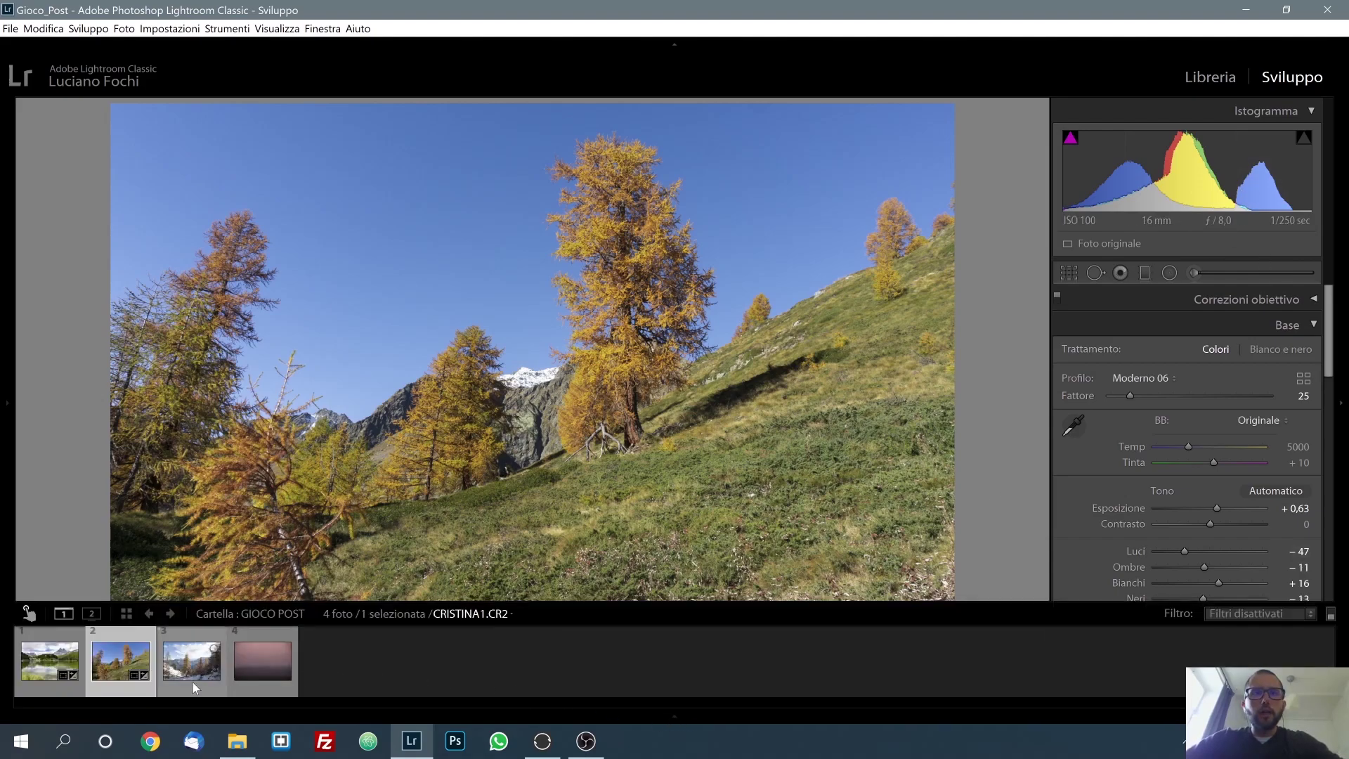
# Load the third Filmstrip thumbnail, the snowy larch forest photo, into Develop.
pyautogui.click(195, 694)
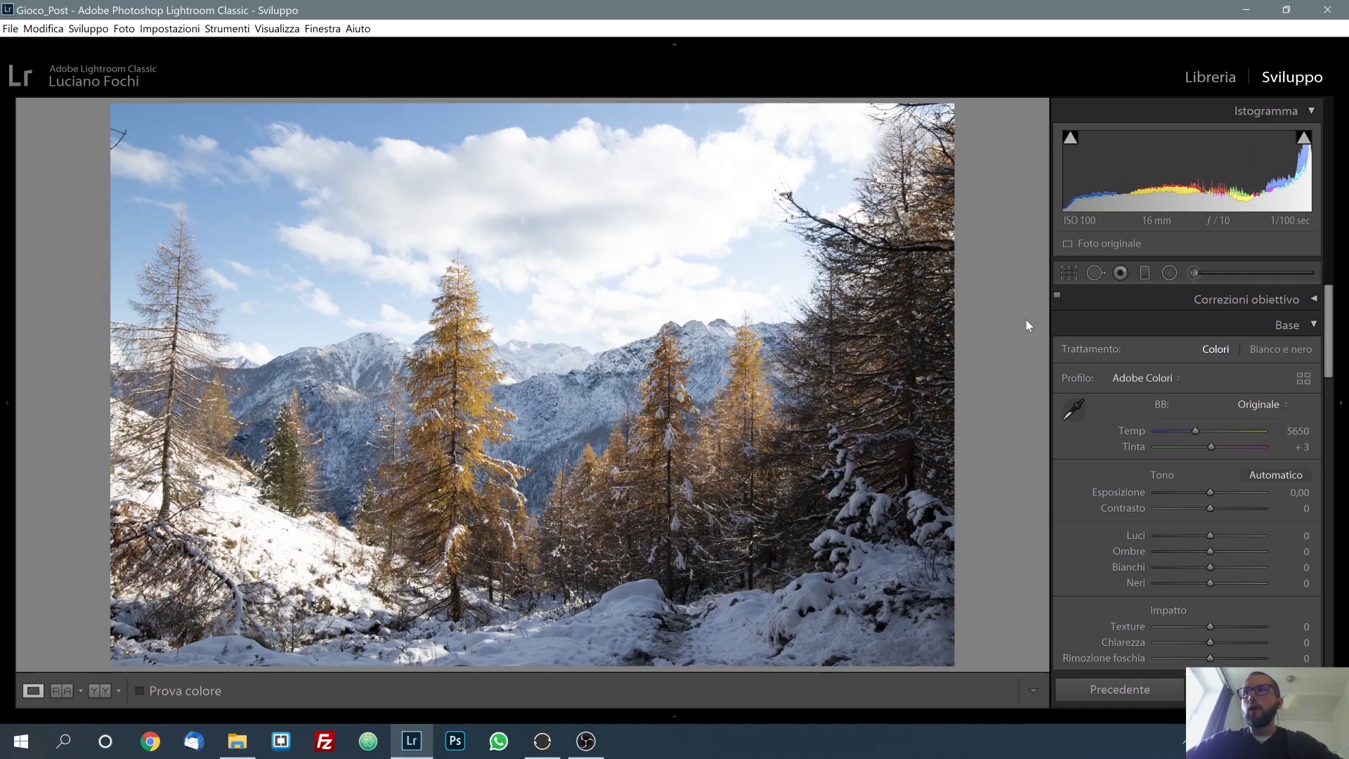
# Heal a blemish at the top-left corner of the snowy photo with Spot Removal.
pyautogui.click(1100, 274)
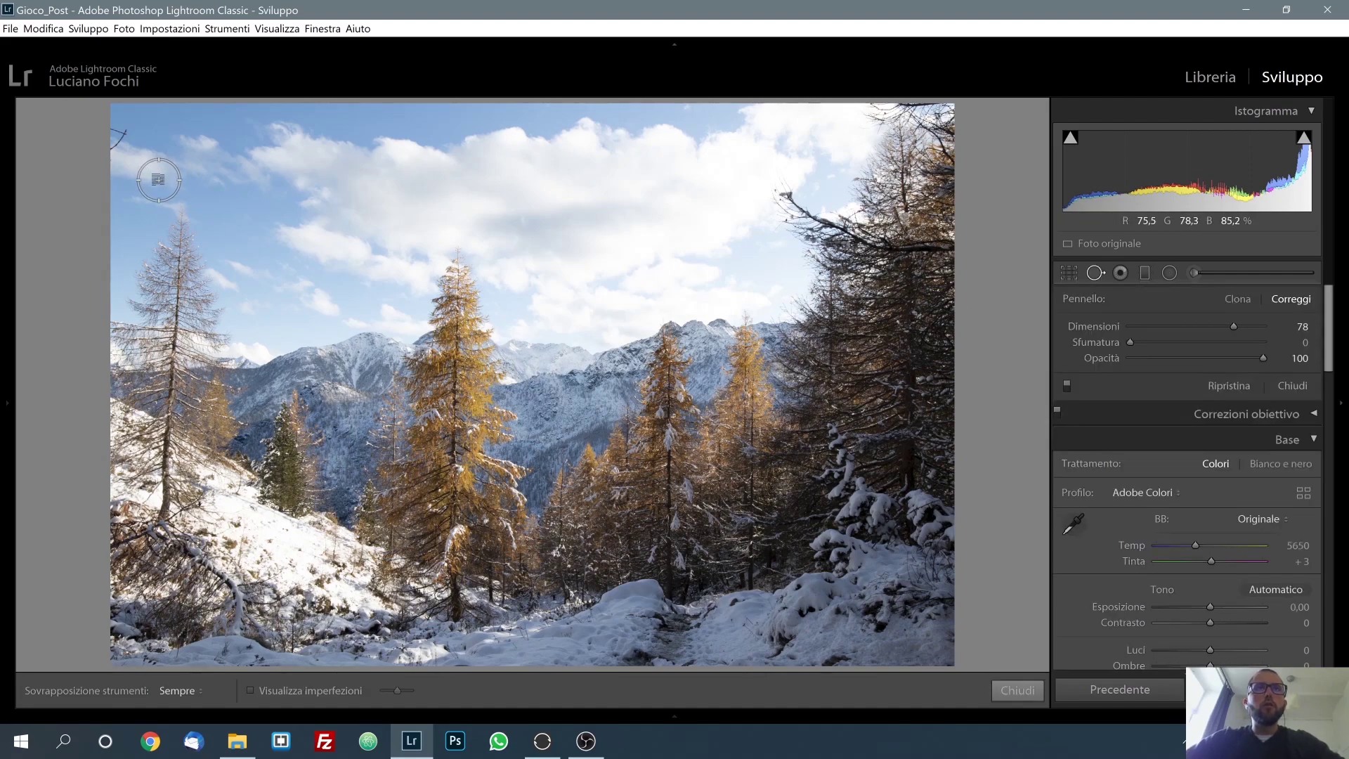
pyautogui.scroll(1, 159, 179)
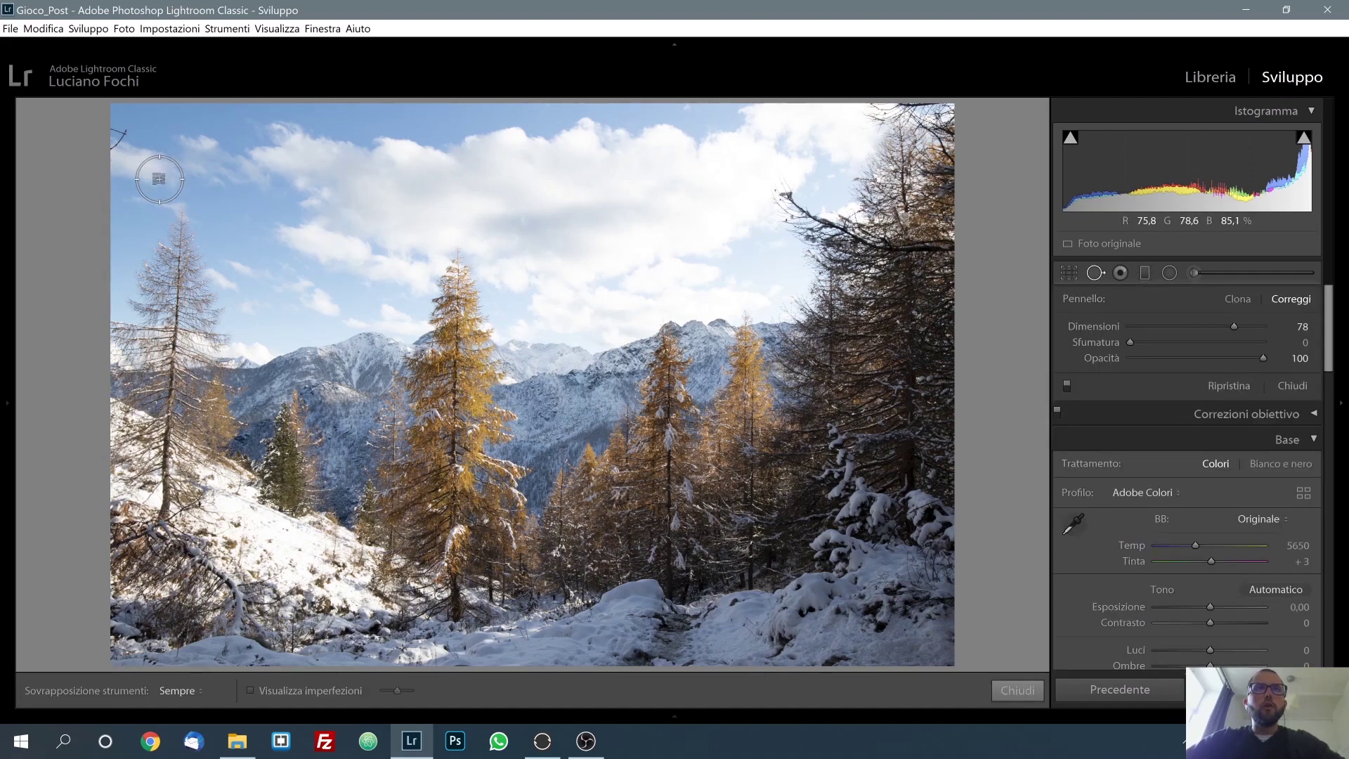
pyautogui.scroll(1, 117, 140)
pyautogui.click(118, 140)
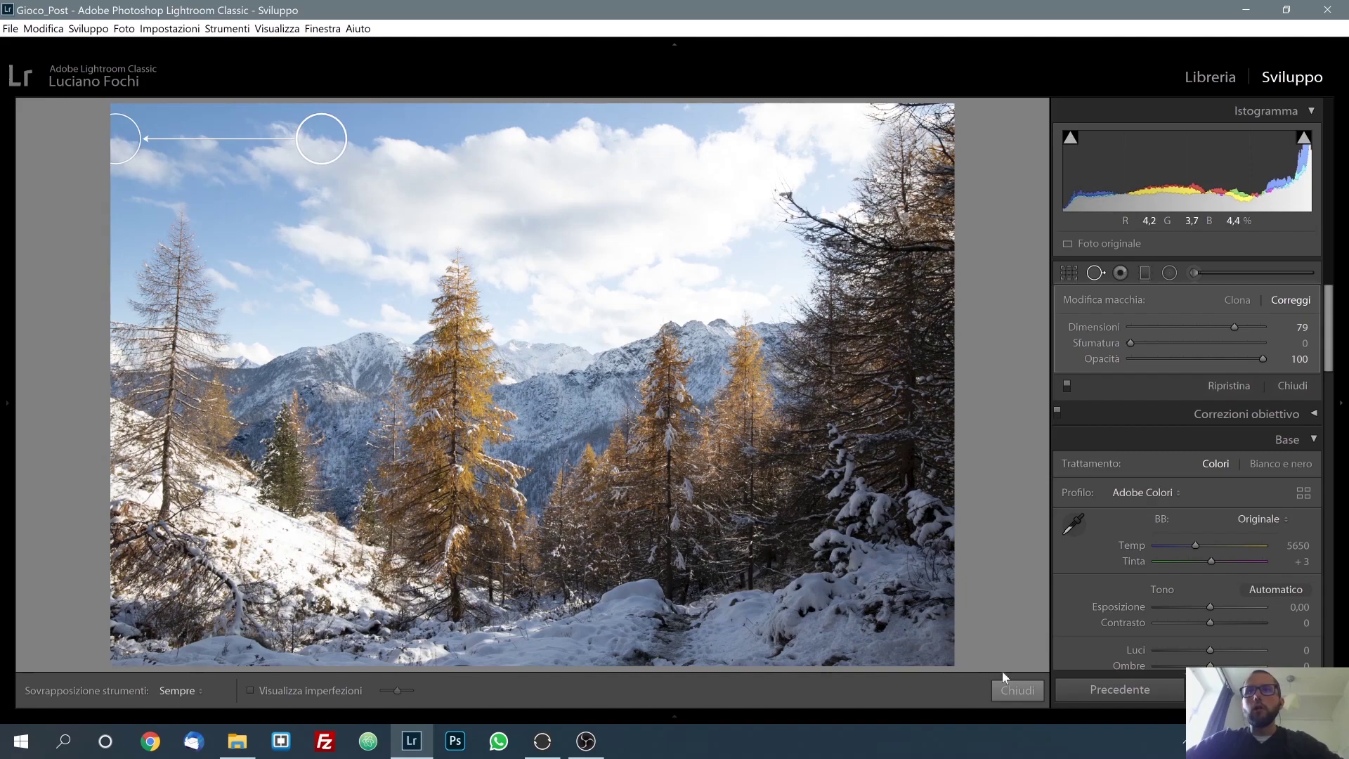
pyautogui.click(1016, 689)
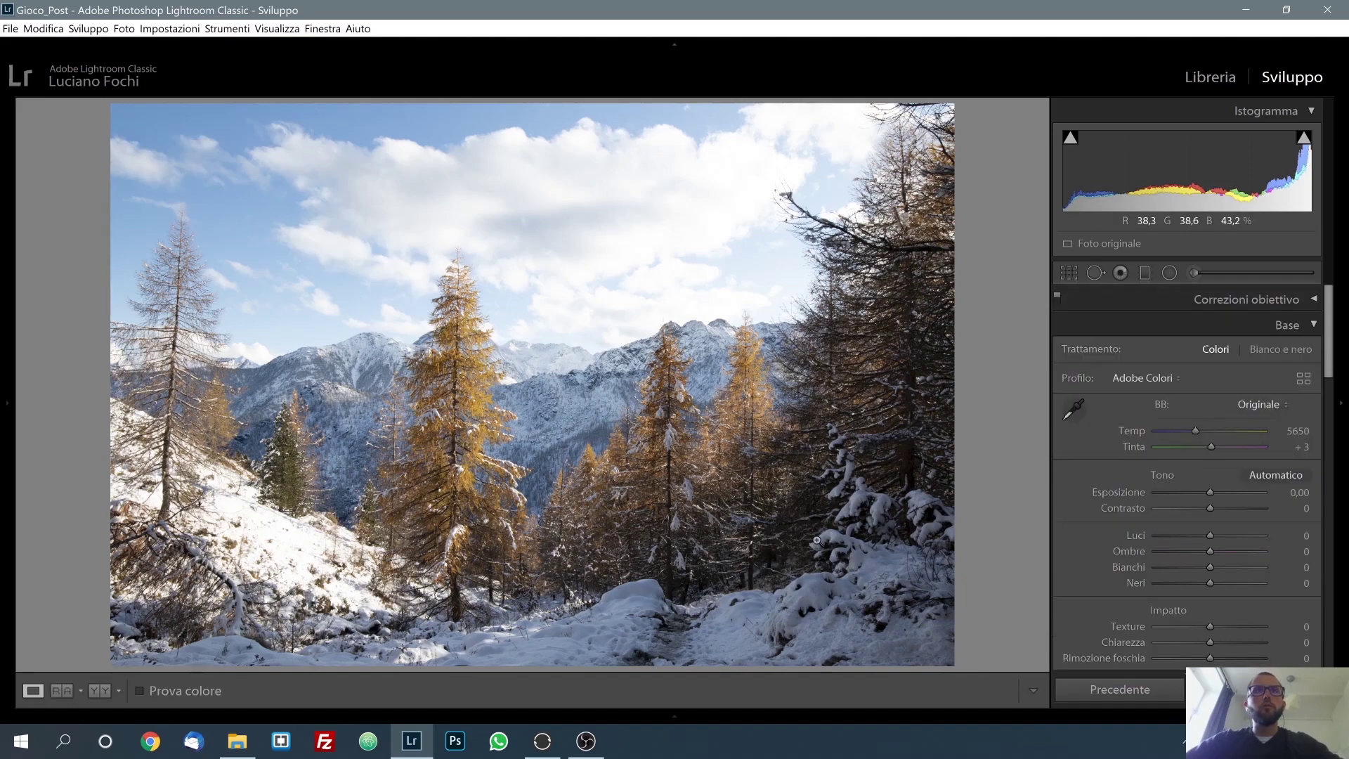
# Zoom into the upper-left sky, heal another spot, and return to the whole photo.
pyautogui.click(222, 200)
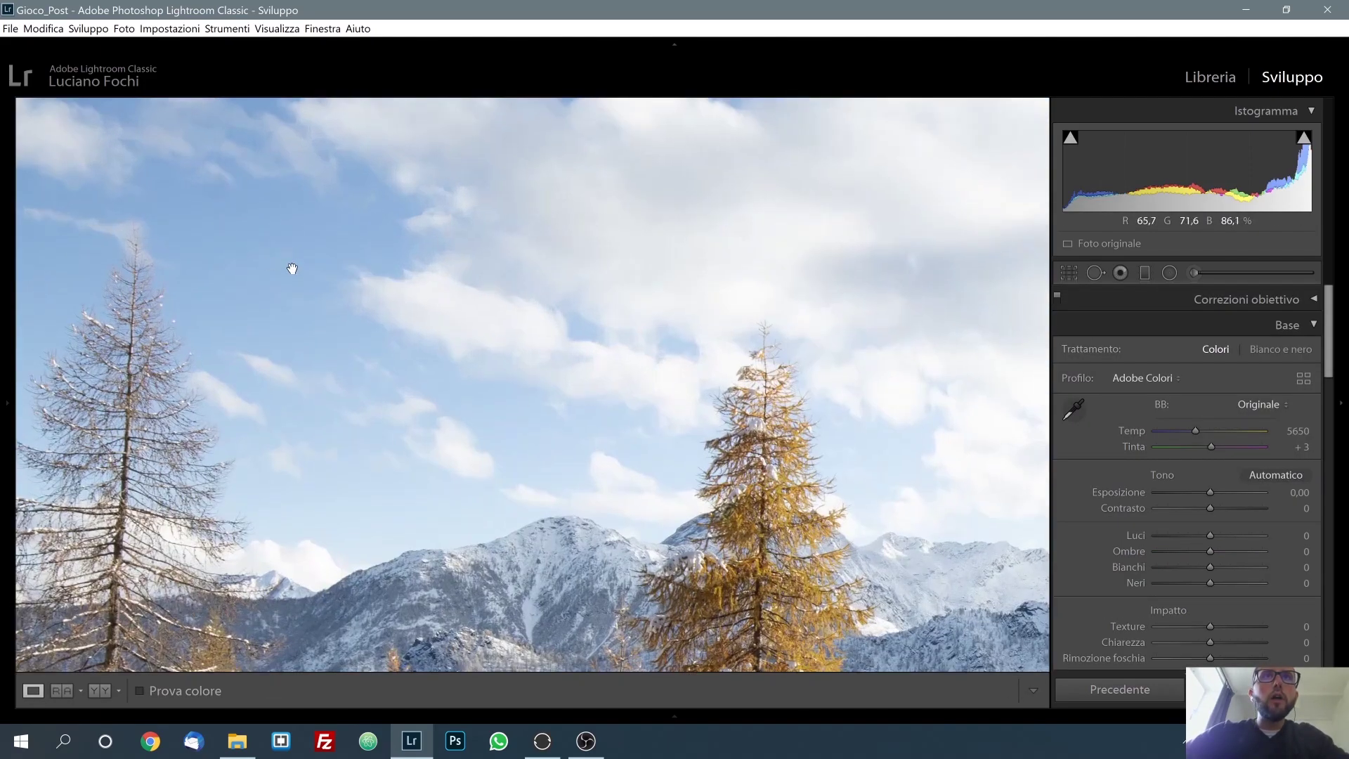
pyautogui.click(1099, 274)
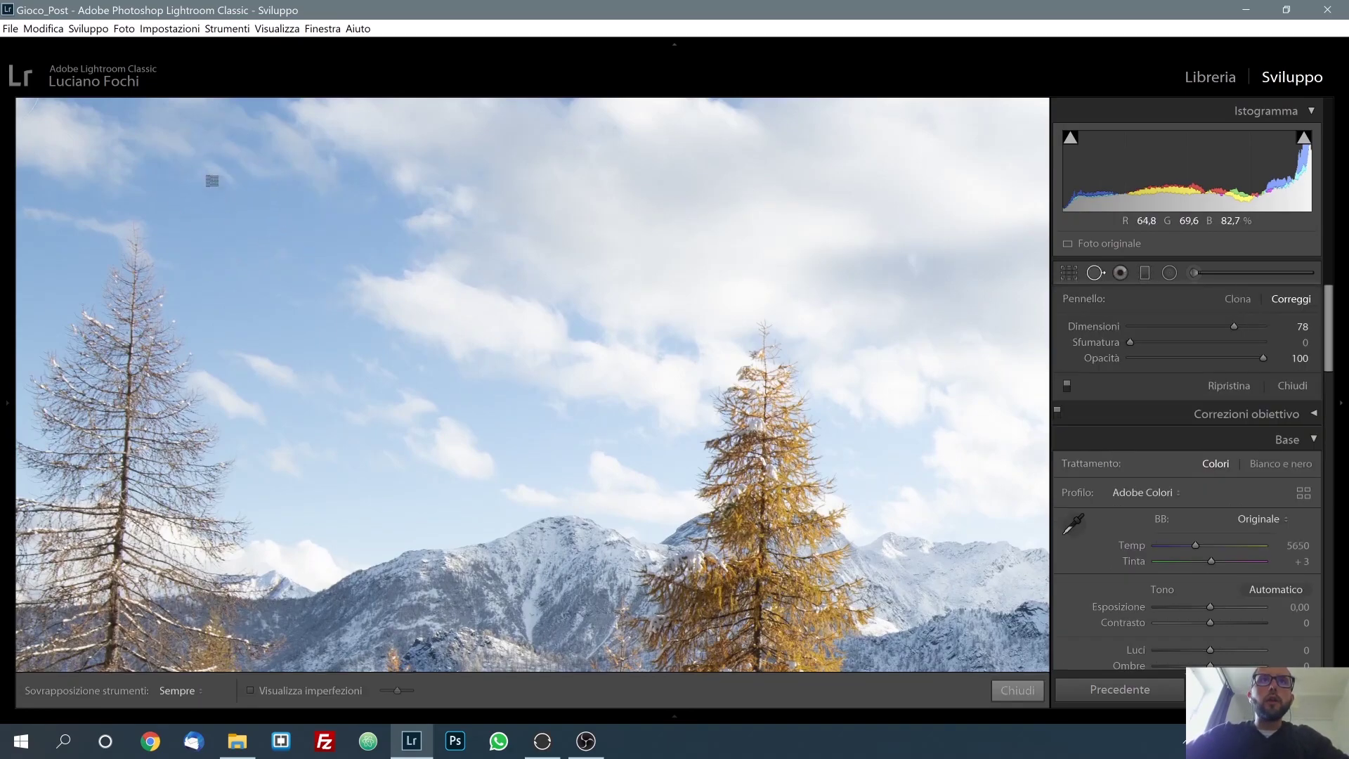
pyautogui.scroll(-1, 213, 182)
pyautogui.scroll(-1, 215, 187)
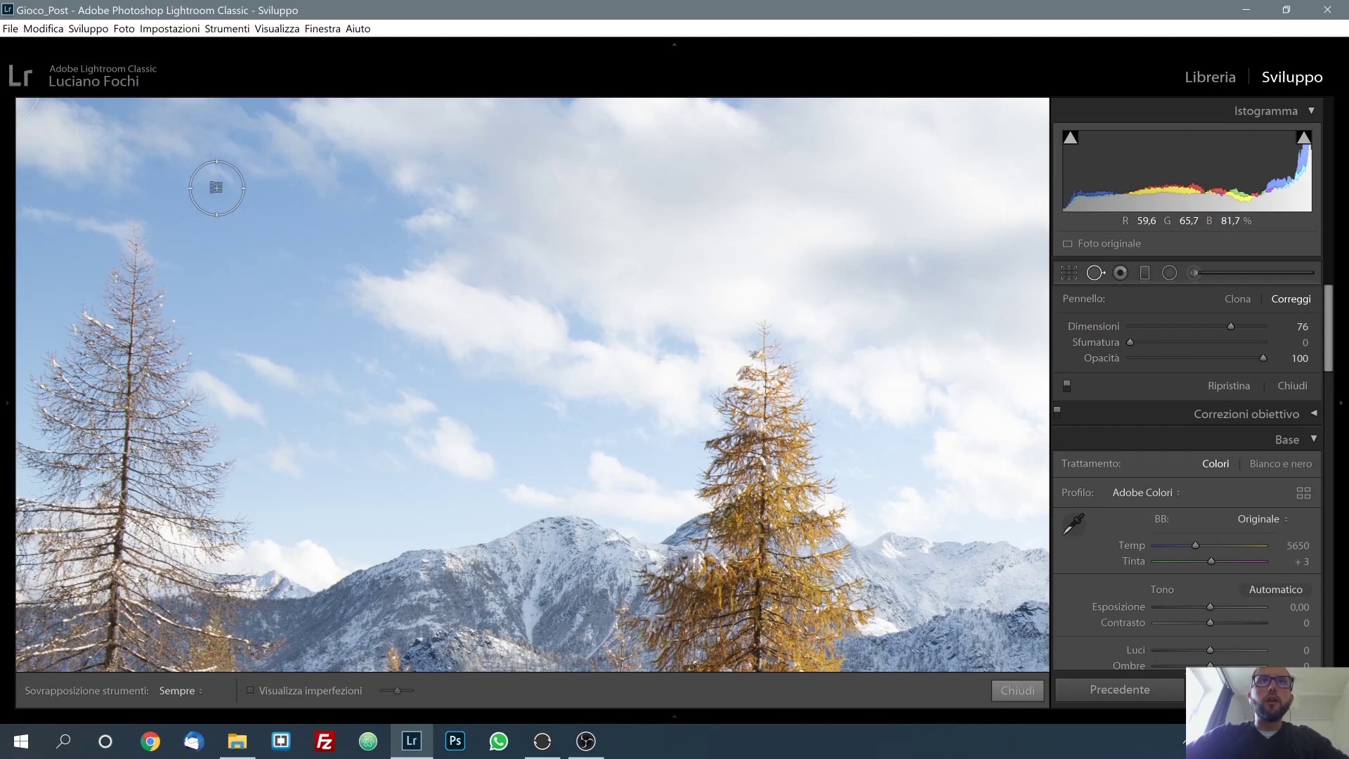
pyautogui.click(215, 184)
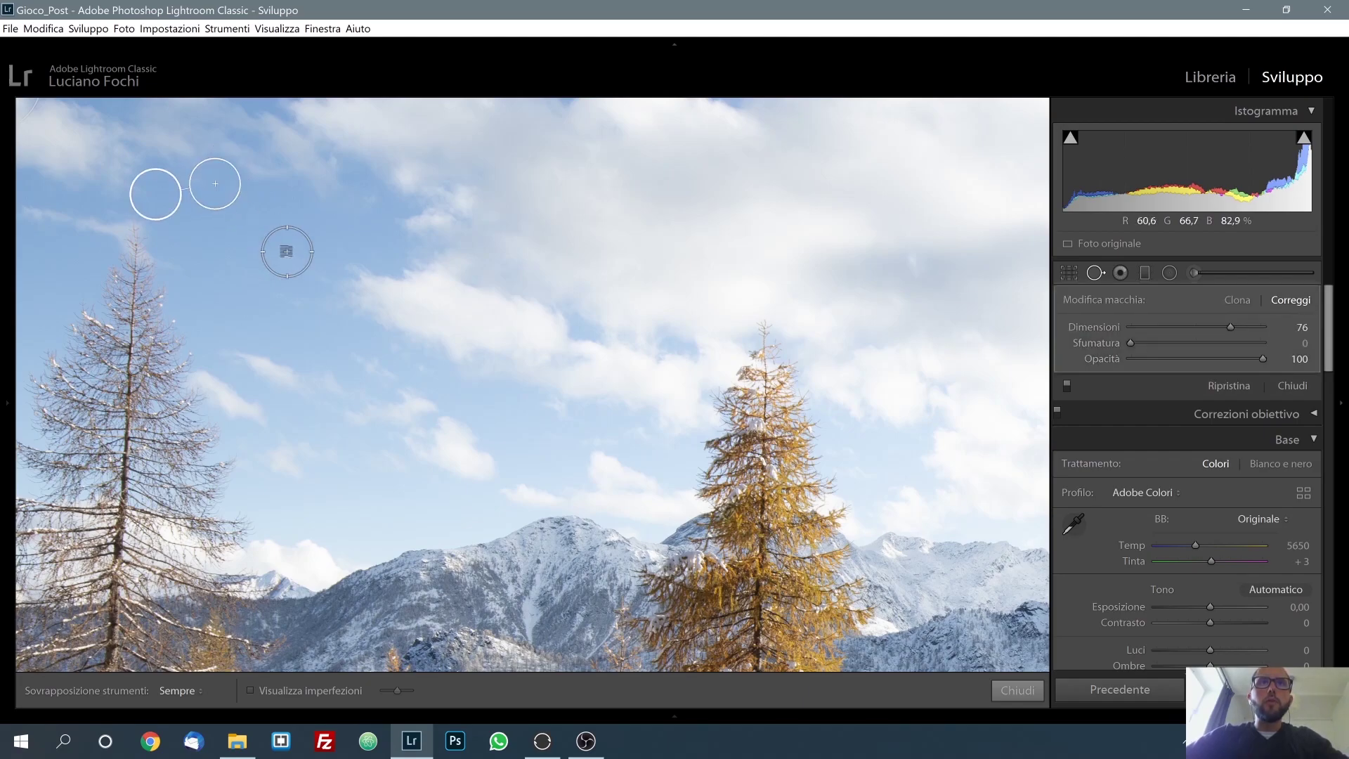
pyautogui.click(1016, 690)
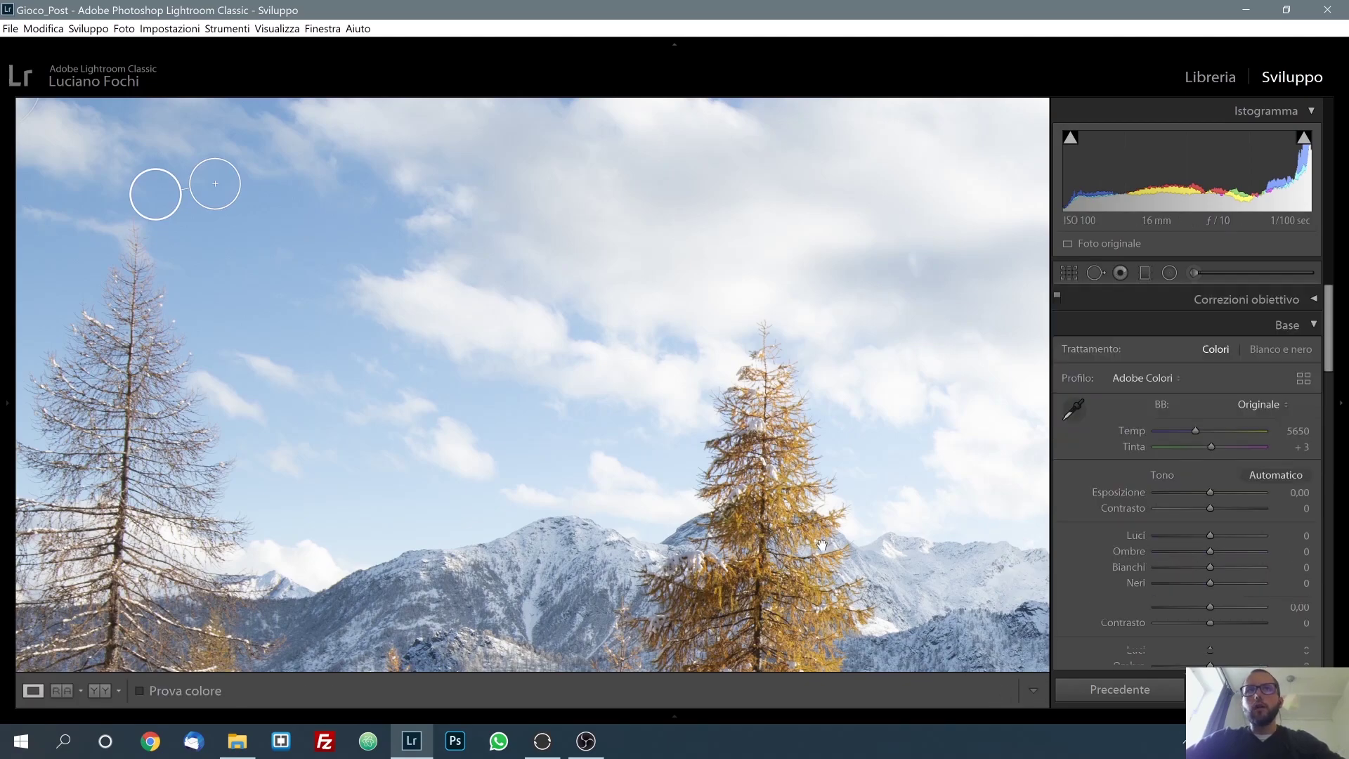
pyautogui.click(680, 434)
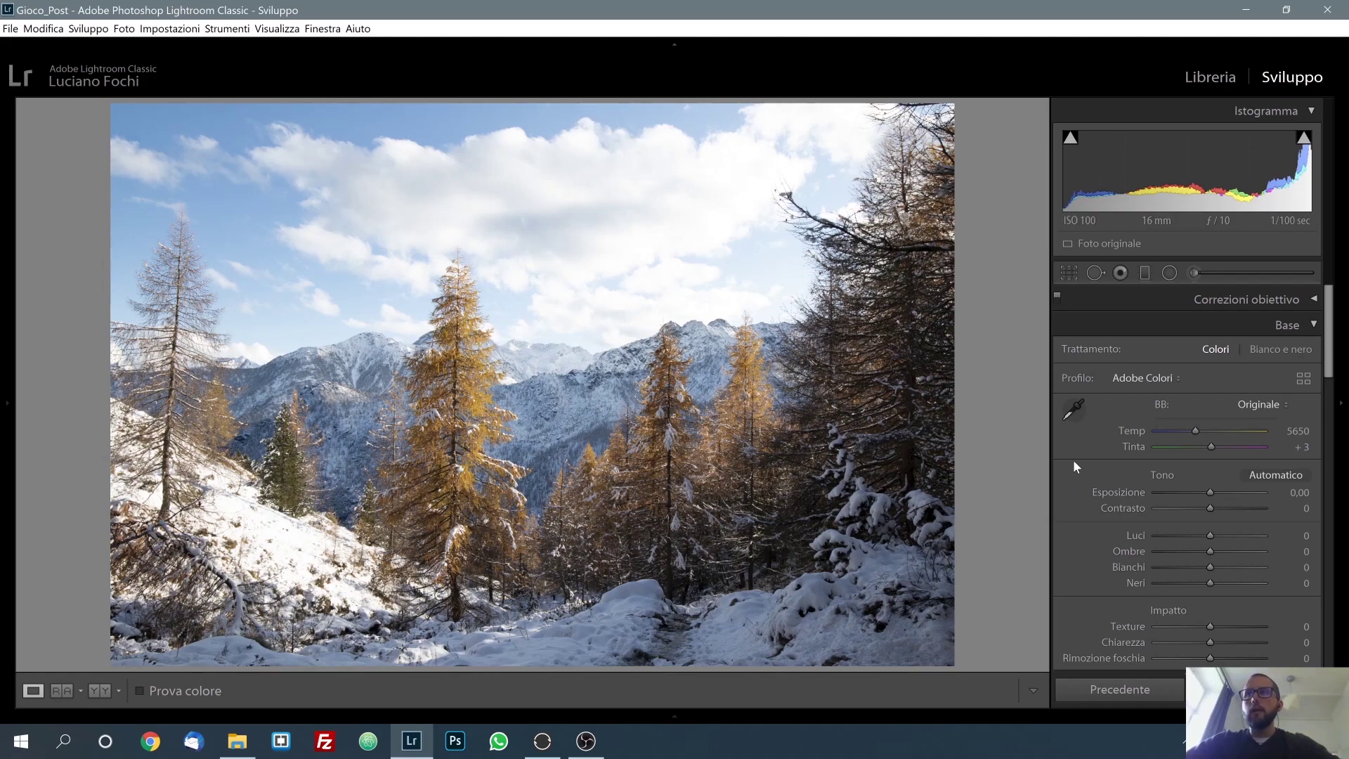
# Choose Adobe Paesaggio from the Basic panel's Profile list.
pyautogui.click(1166, 385)
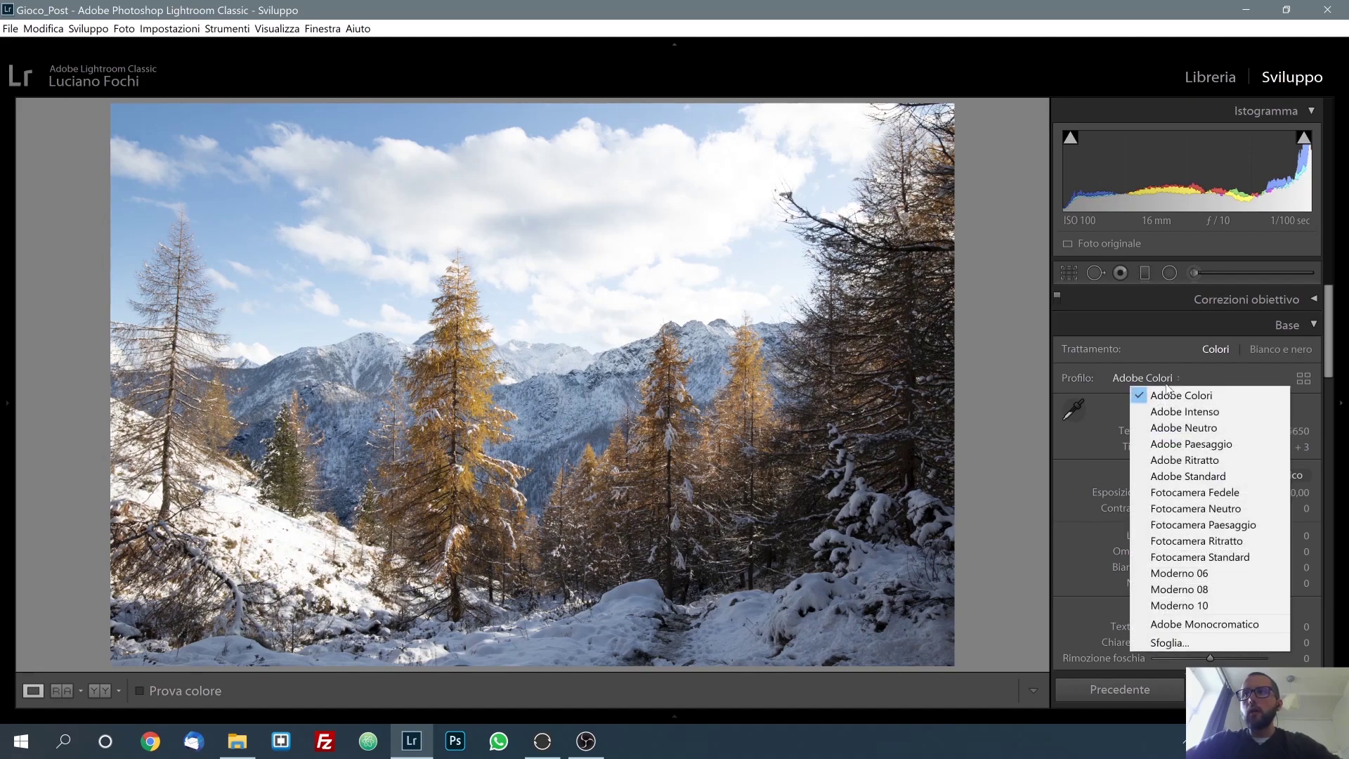
pyautogui.click(1176, 445)
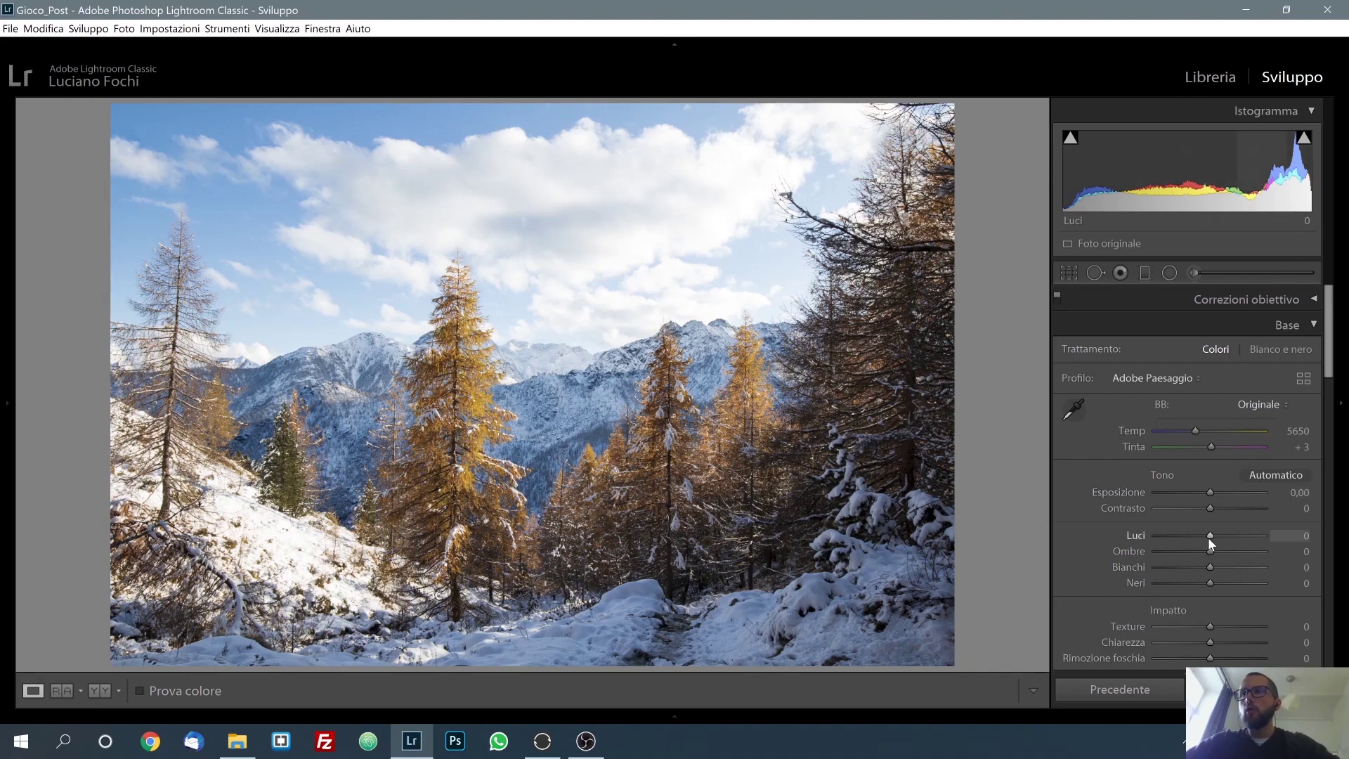
# Pull Highlights down, lift Shadows to +60, and lower Whites and Blacks to +8 and -7.
pyautogui.moveTo(1208, 537); pyautogui.dragTo(1183, 539)
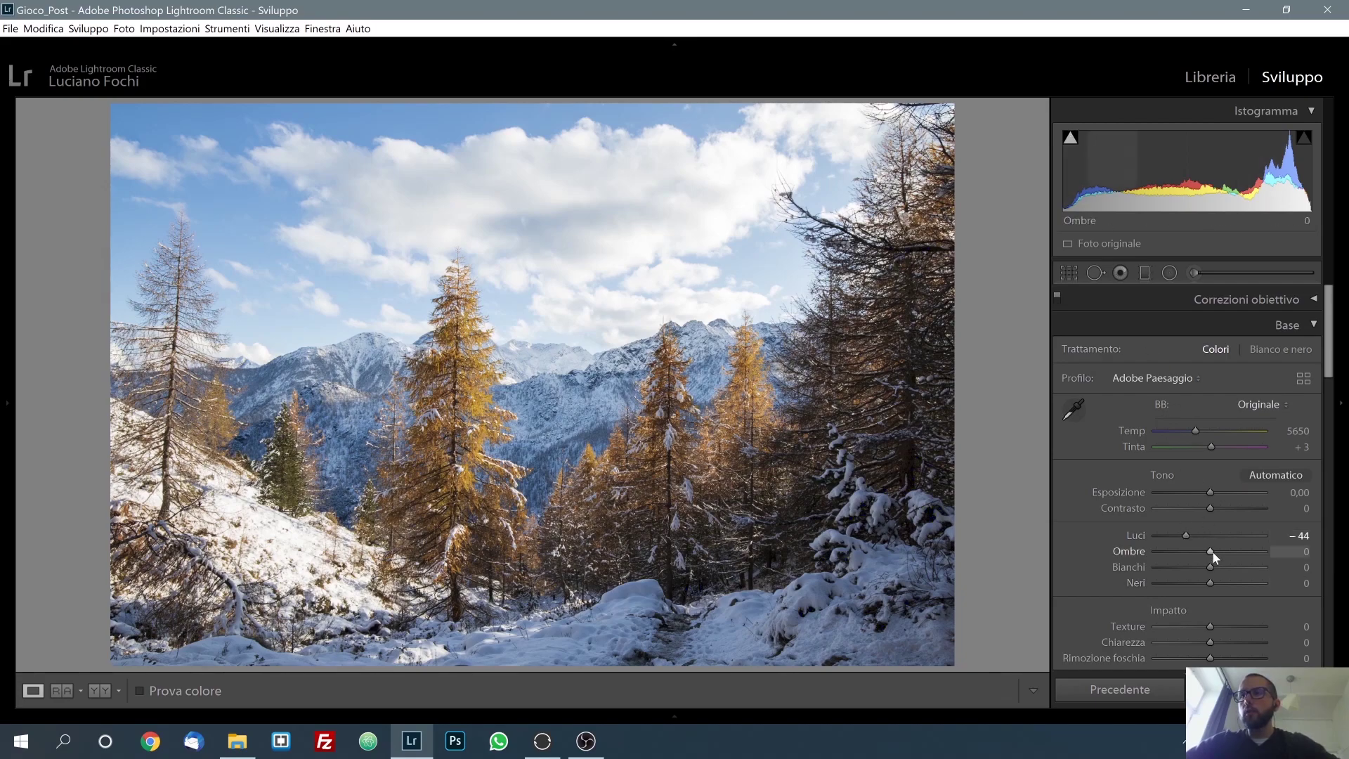
pyautogui.moveTo(1212, 551); pyautogui.dragTo(1241, 551)
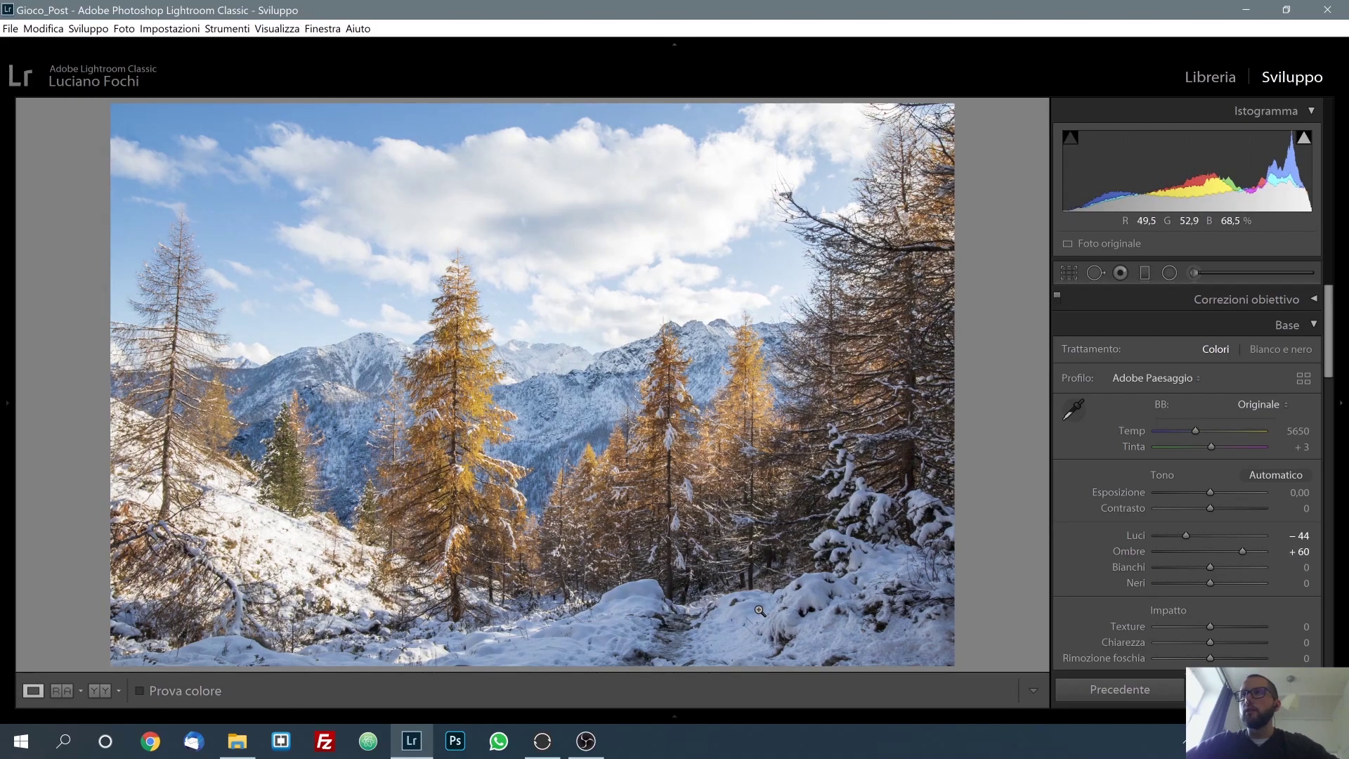
pyautogui.moveTo(1186, 536); pyautogui.dragTo(1183, 537)
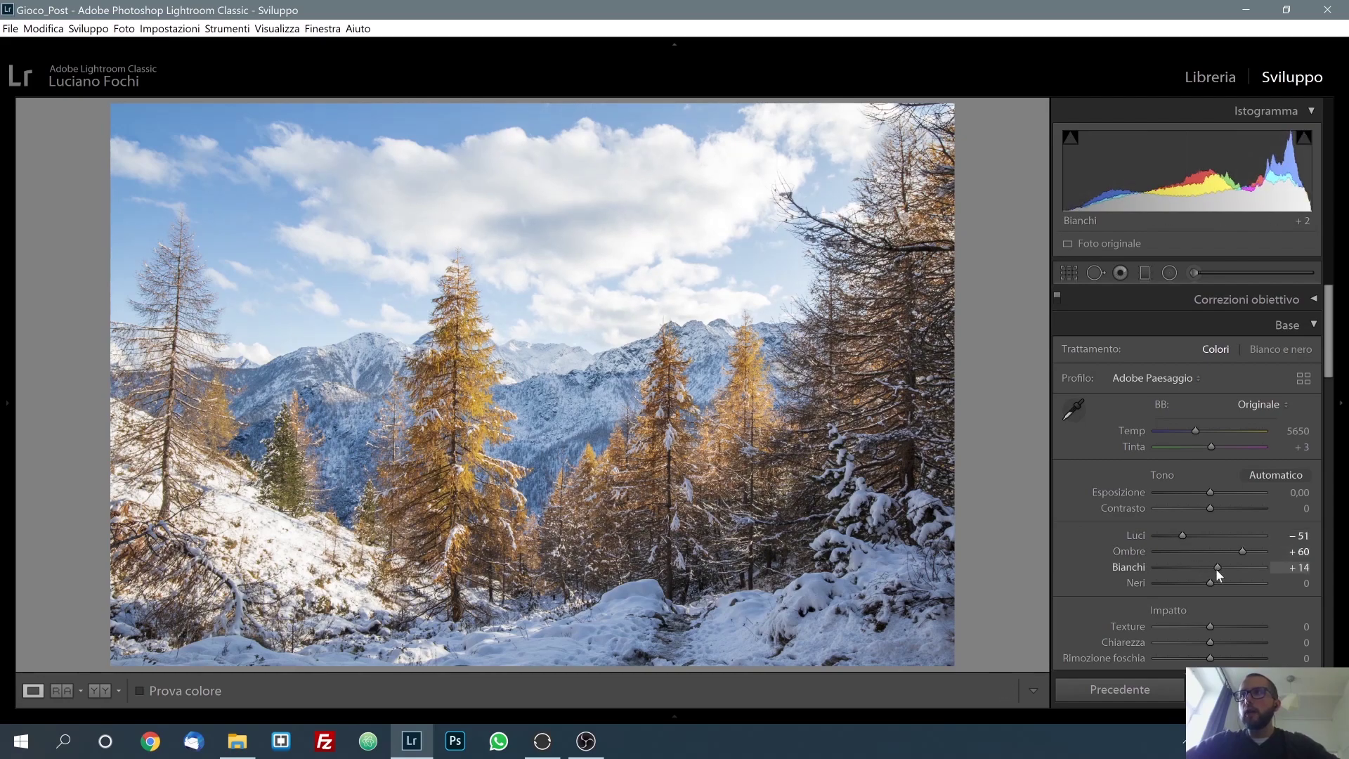
pyautogui.moveTo(1215, 568); pyautogui.dragTo(1206, 583)
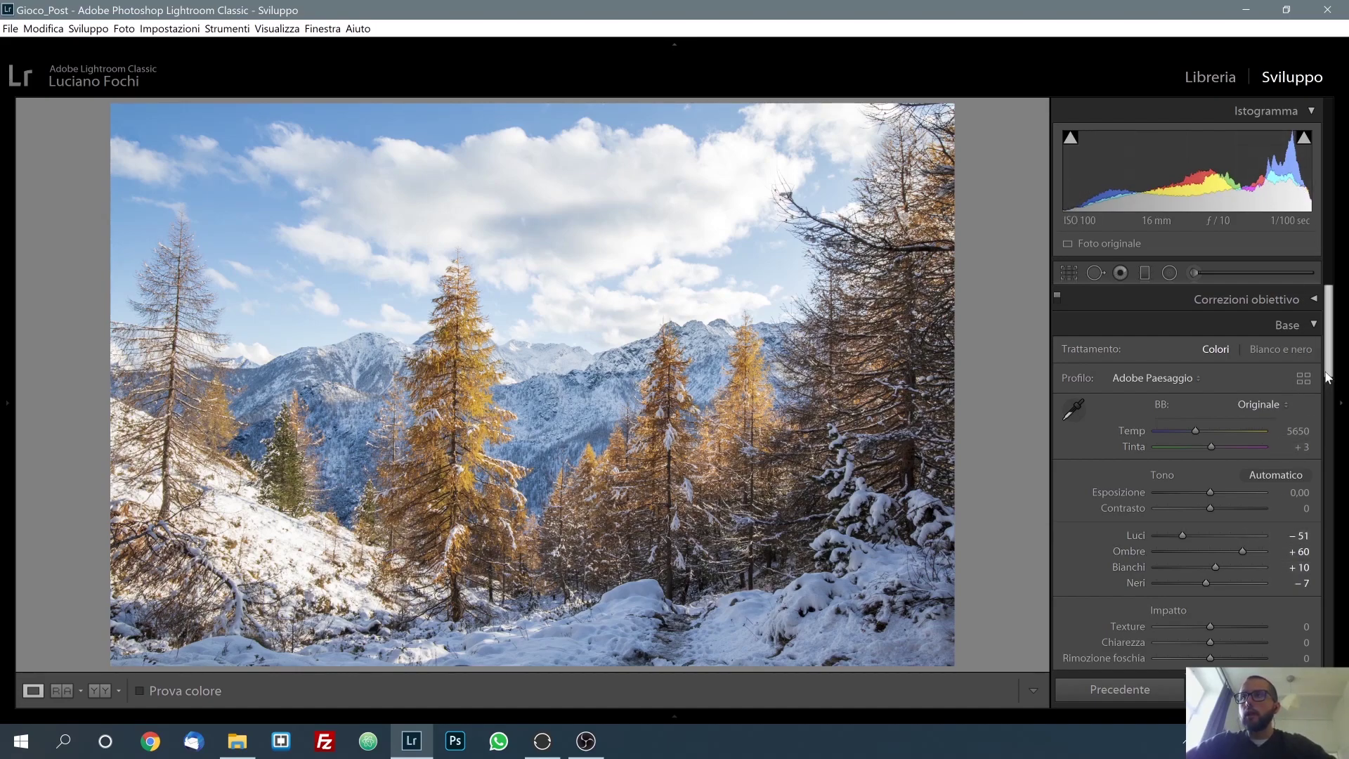
# Set Dehaze to +15 and lower Highlights further to -61.
pyautogui.scroll(-3, 1328, 377)
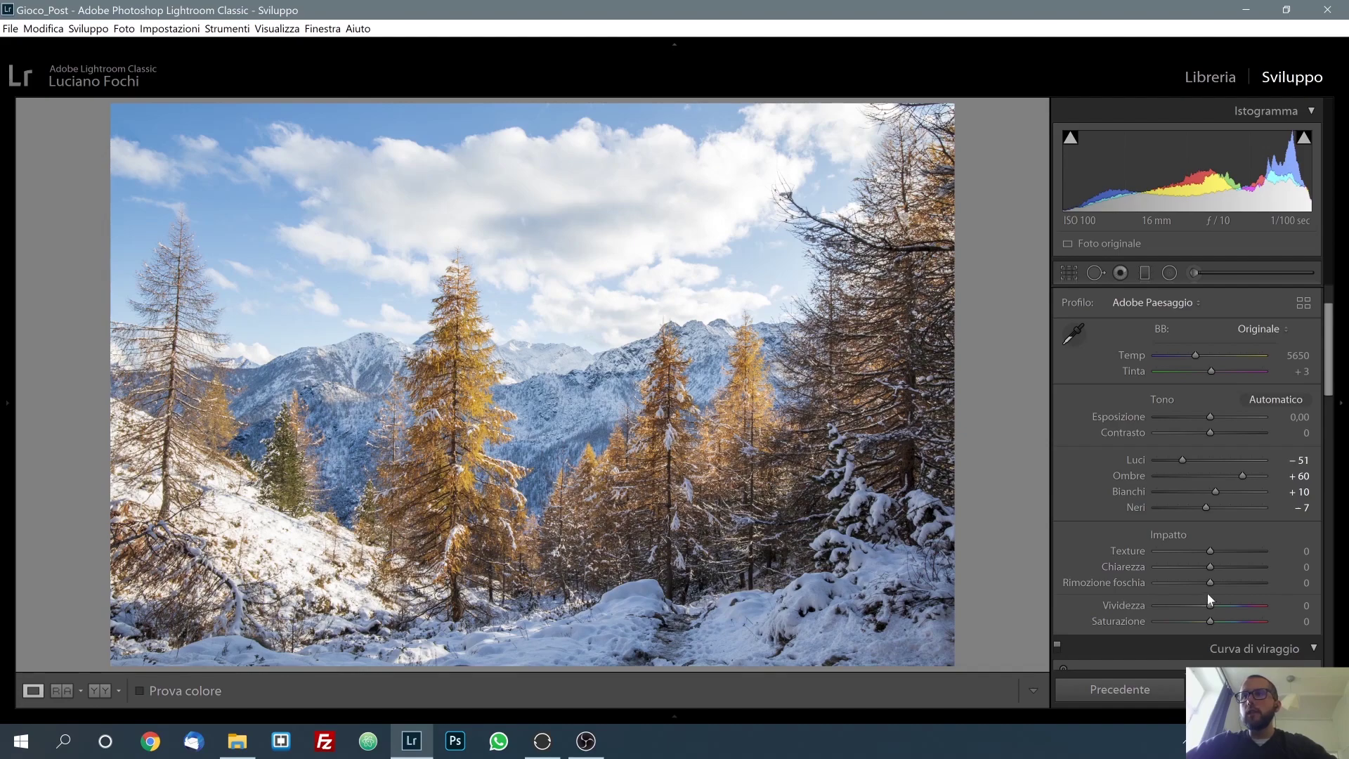
pyautogui.moveTo(1209, 583); pyautogui.dragTo(1212, 583)
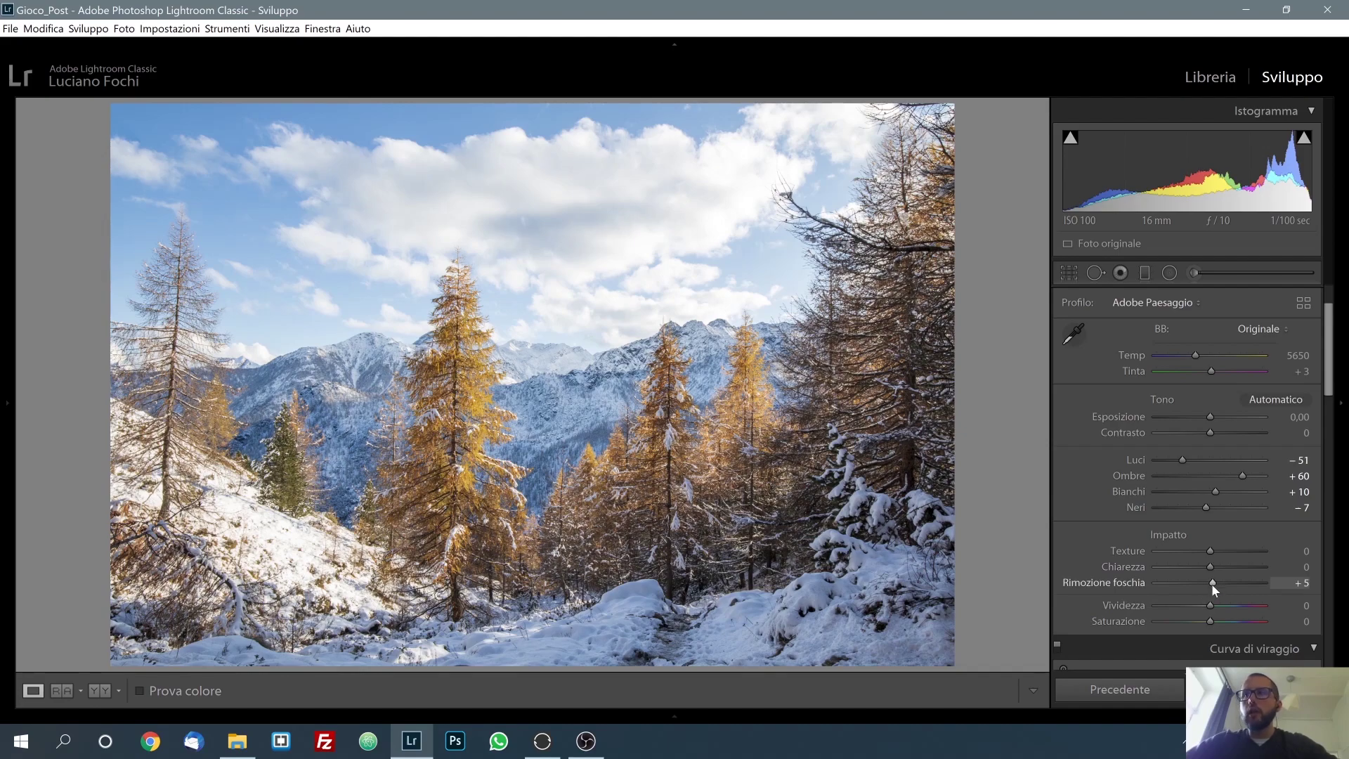
pyautogui.press('Up')
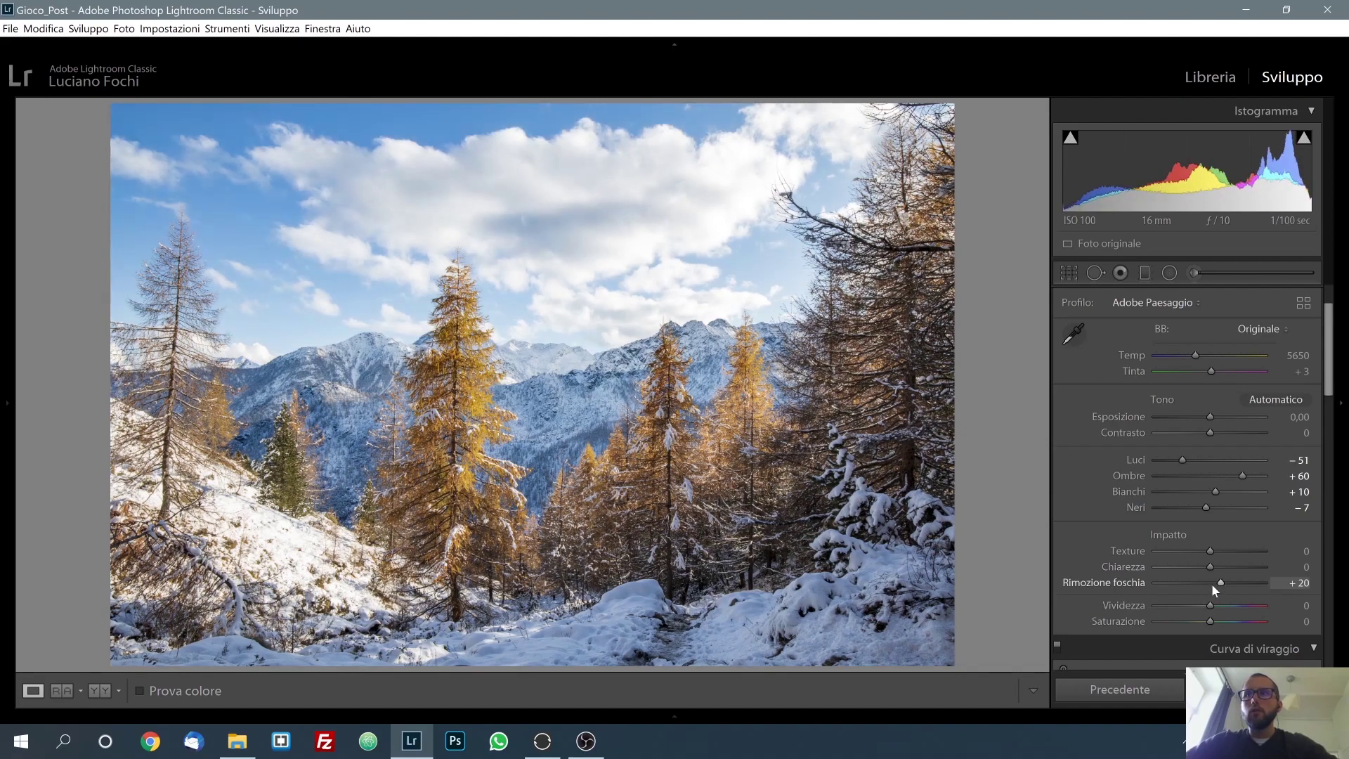
pyautogui.press('Down')
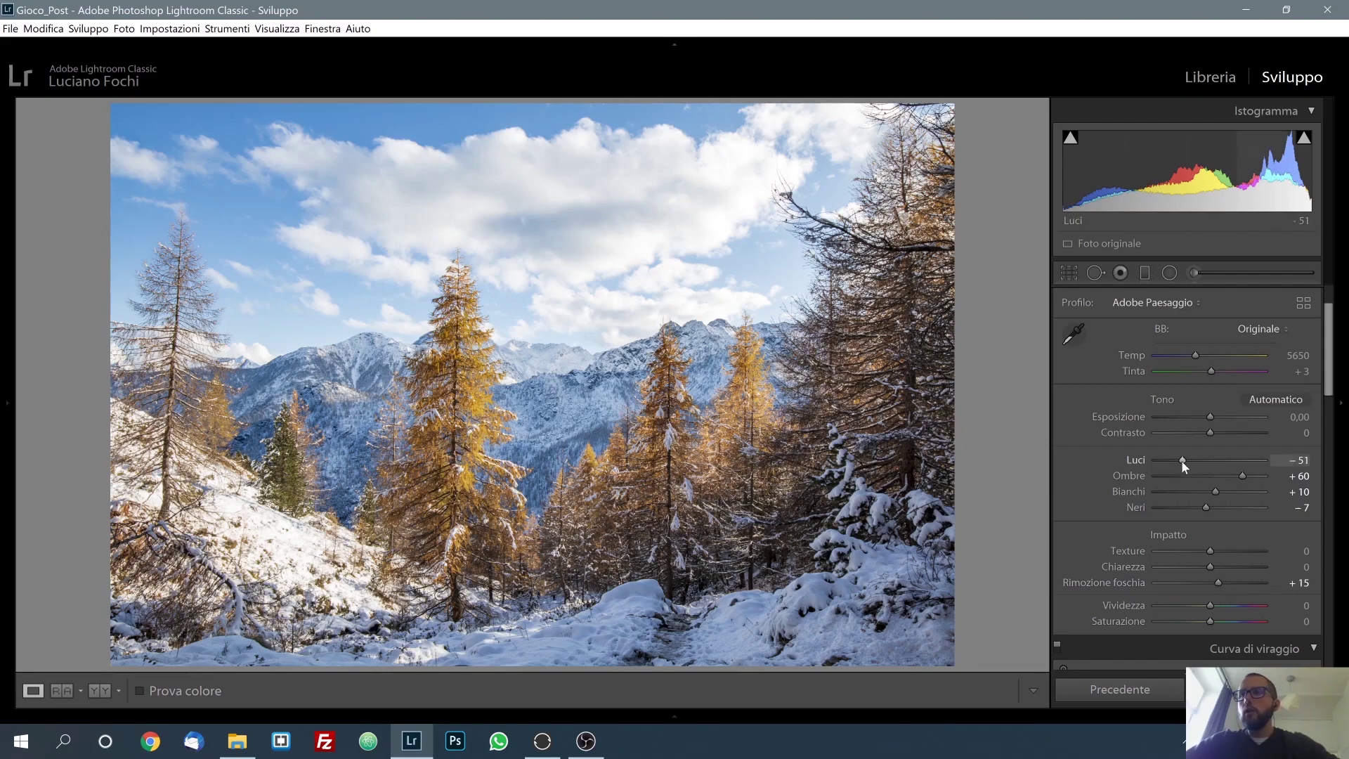
pyautogui.moveTo(1183, 463); pyautogui.dragTo(1177, 461)
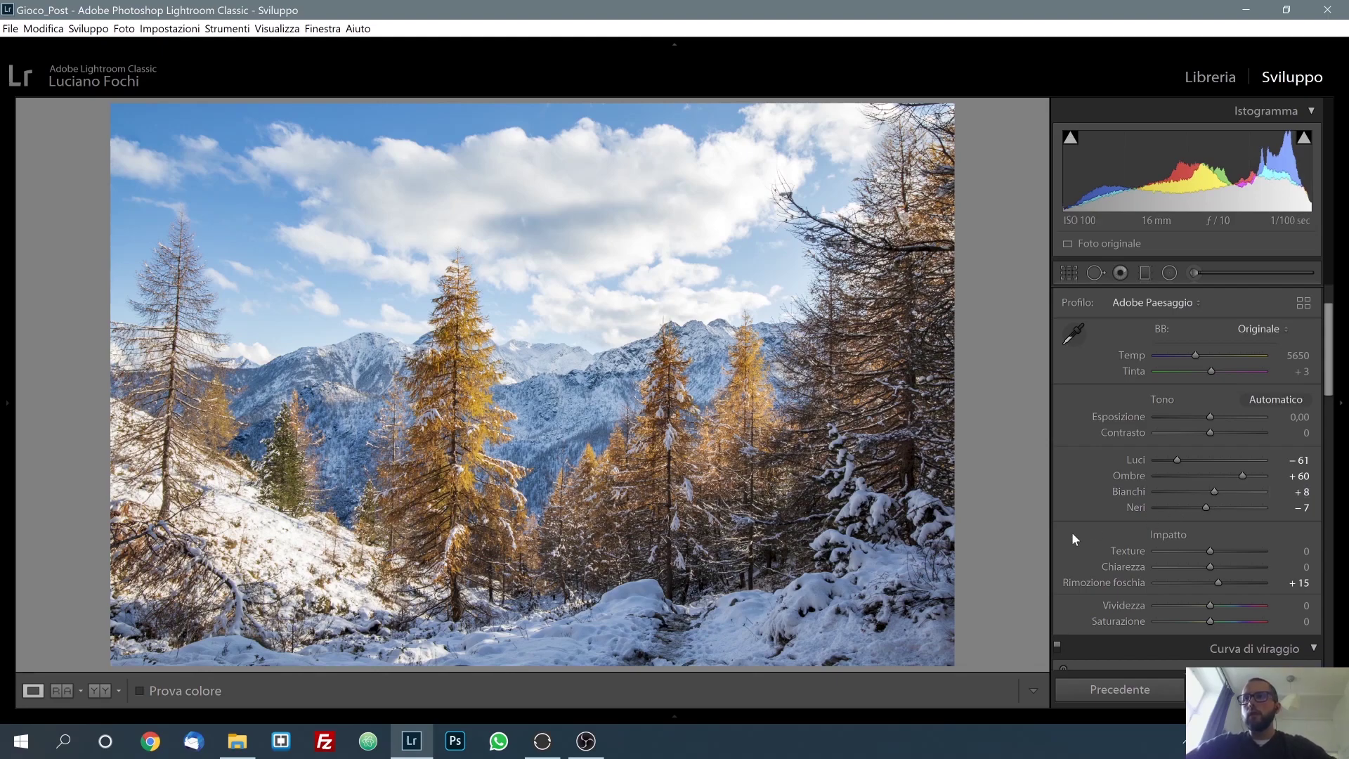
pyautogui.click(106, 693)
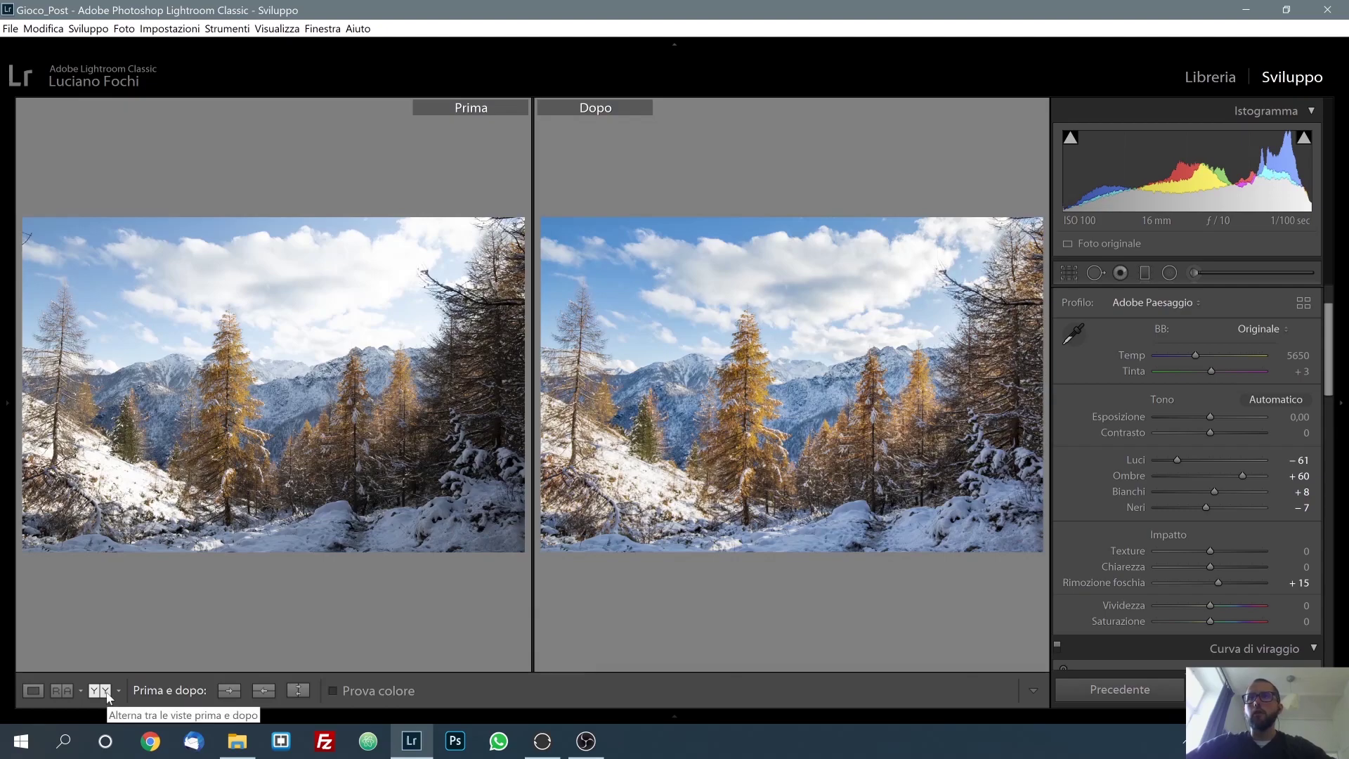
pyautogui.click(33, 690)
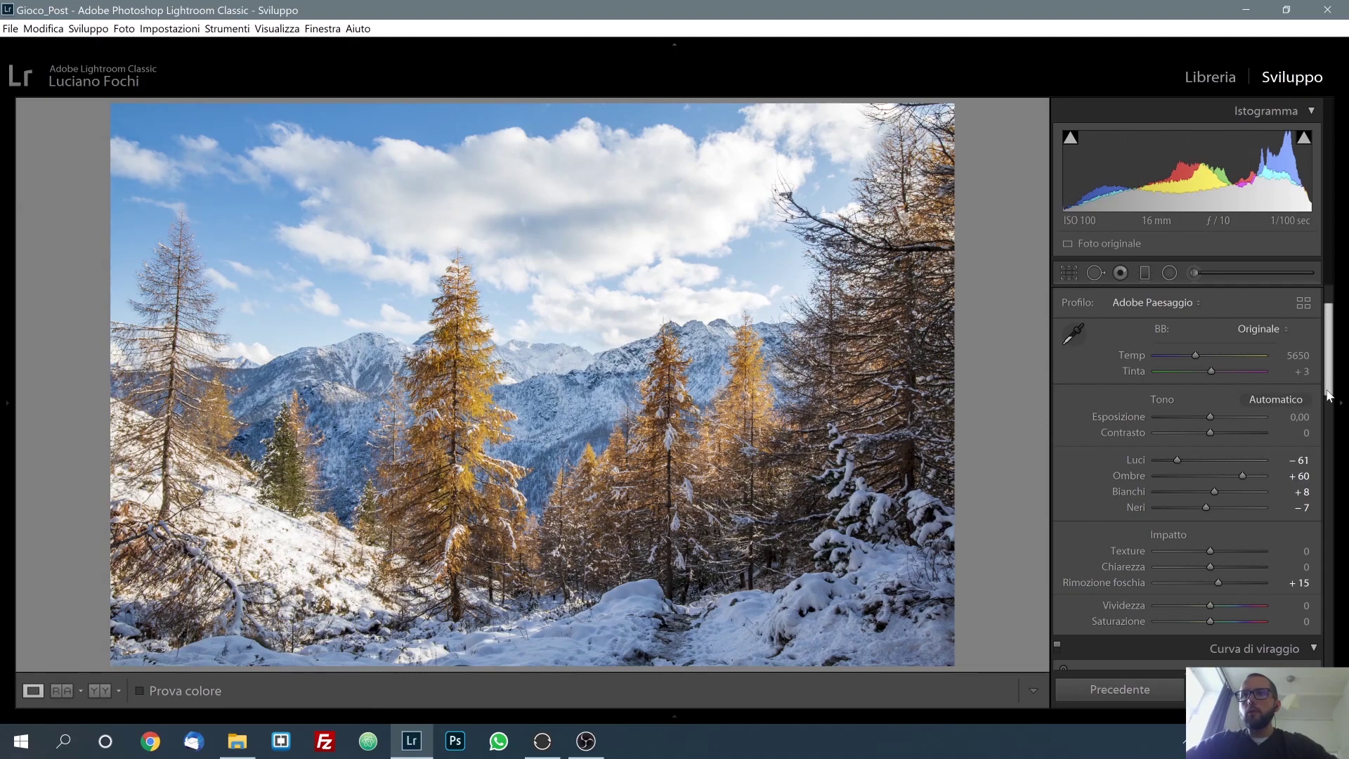
pyautogui.moveTo(1329, 396); pyautogui.dragTo(1317, 455)
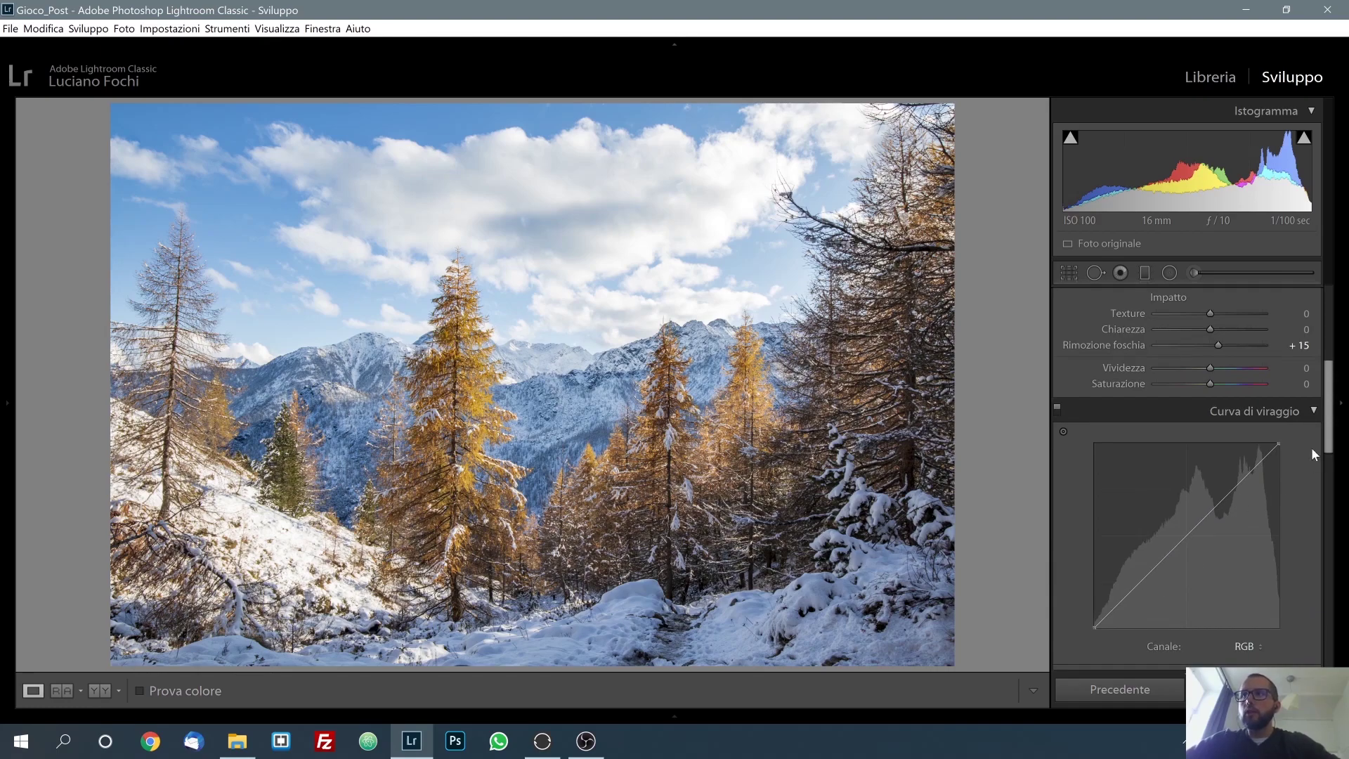
pyautogui.moveTo(1330, 445); pyautogui.dragTo(1328, 536)
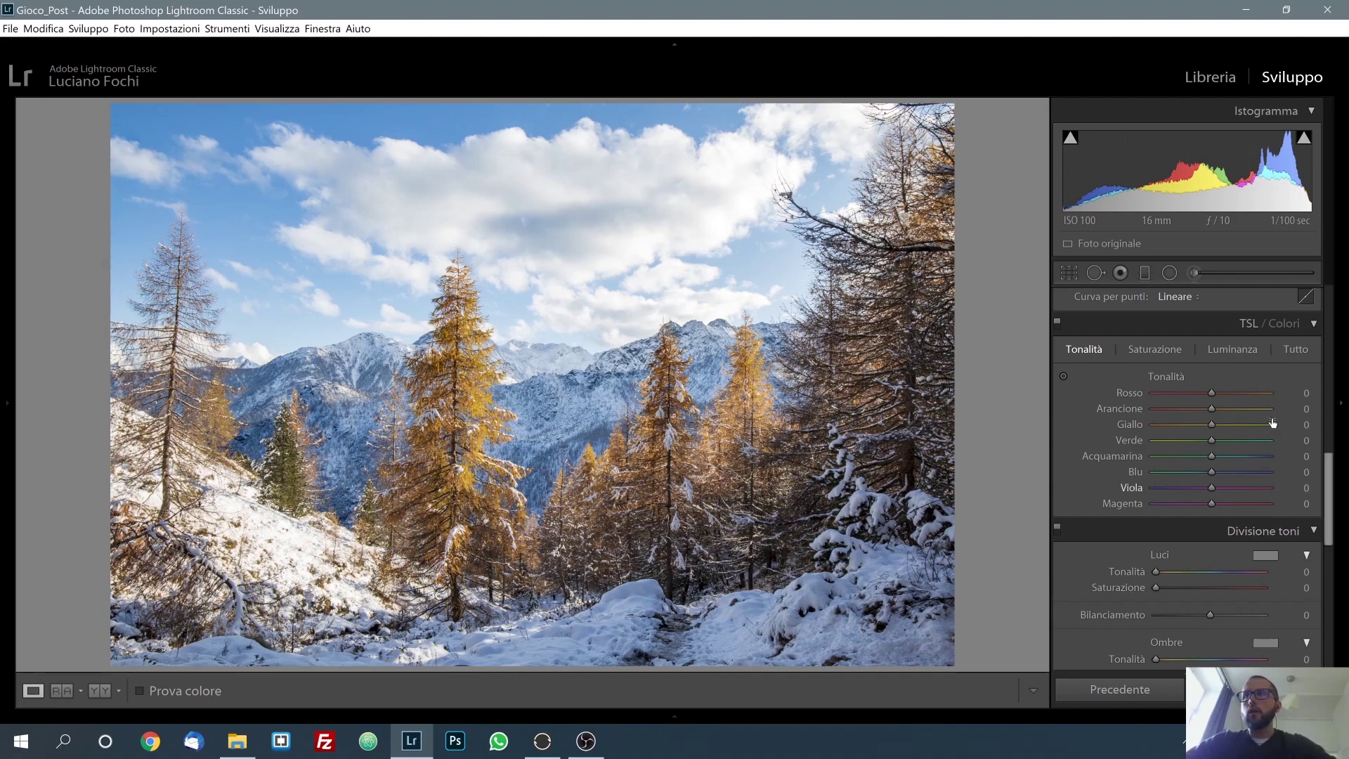
pyautogui.click(1179, 354)
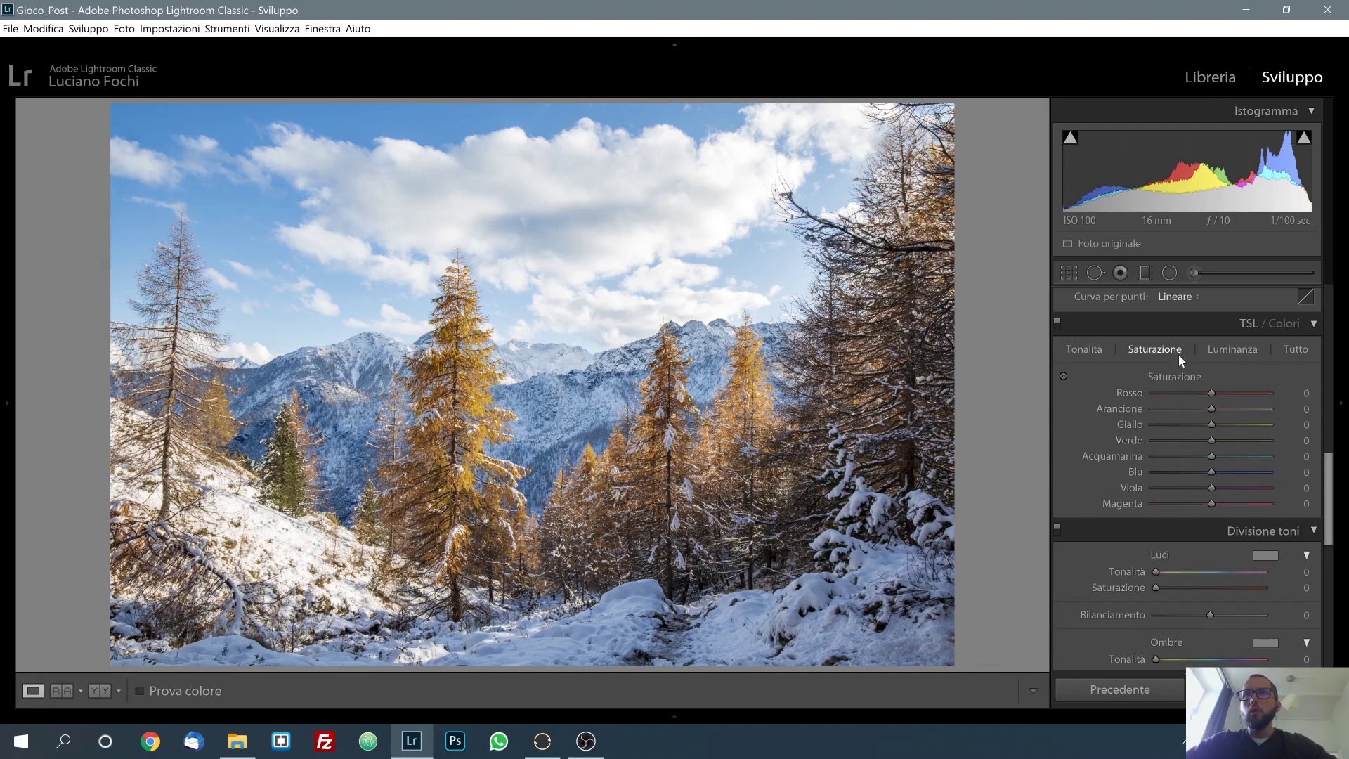
pyautogui.click(1237, 353)
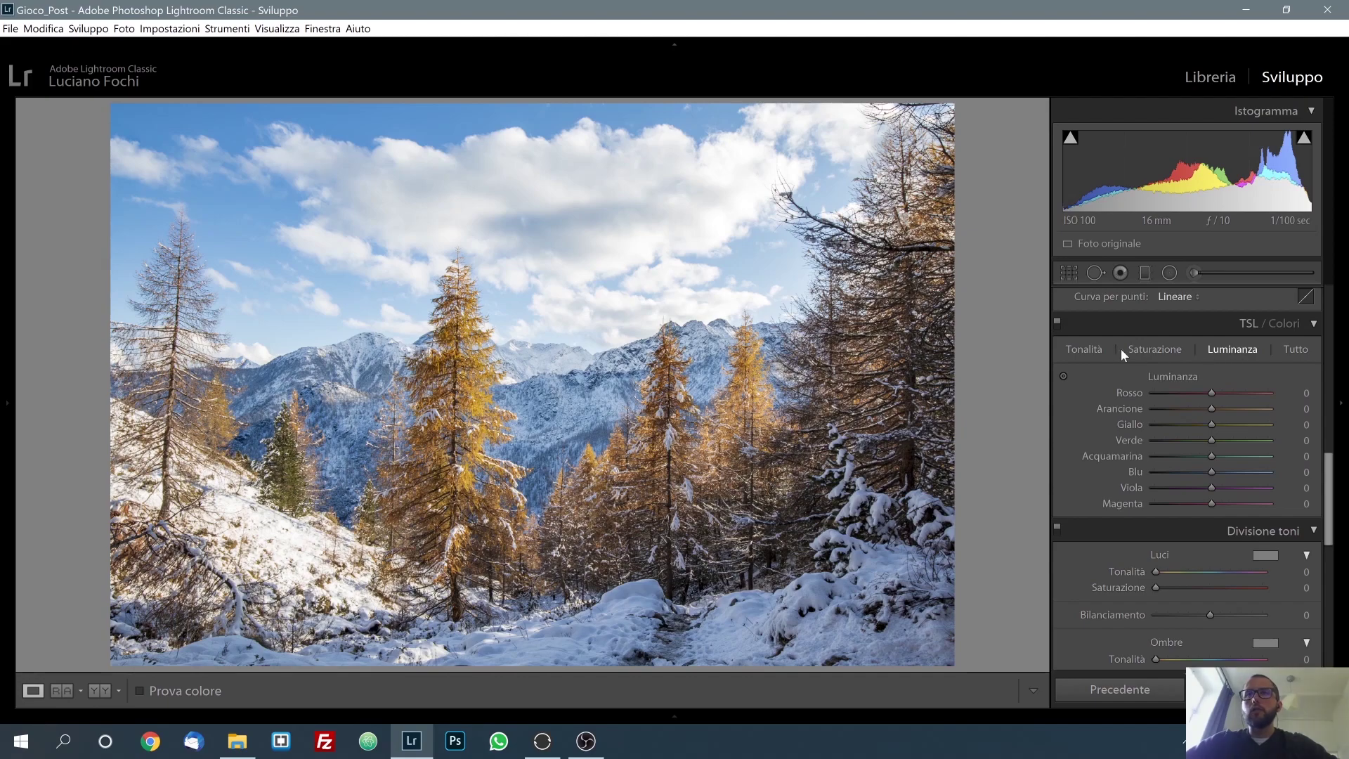
pyautogui.click(1093, 350)
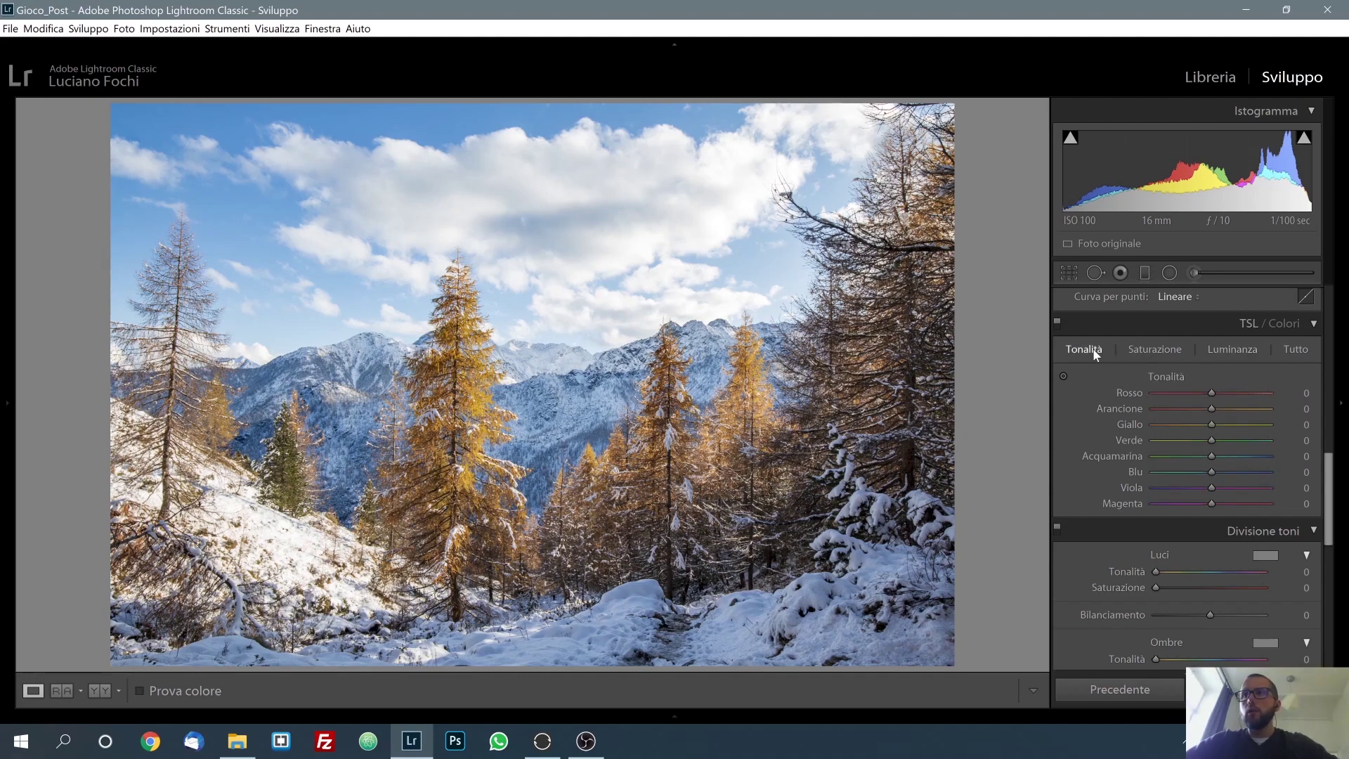
pyautogui.moveTo(1326, 460); pyautogui.dragTo(1329, 490)
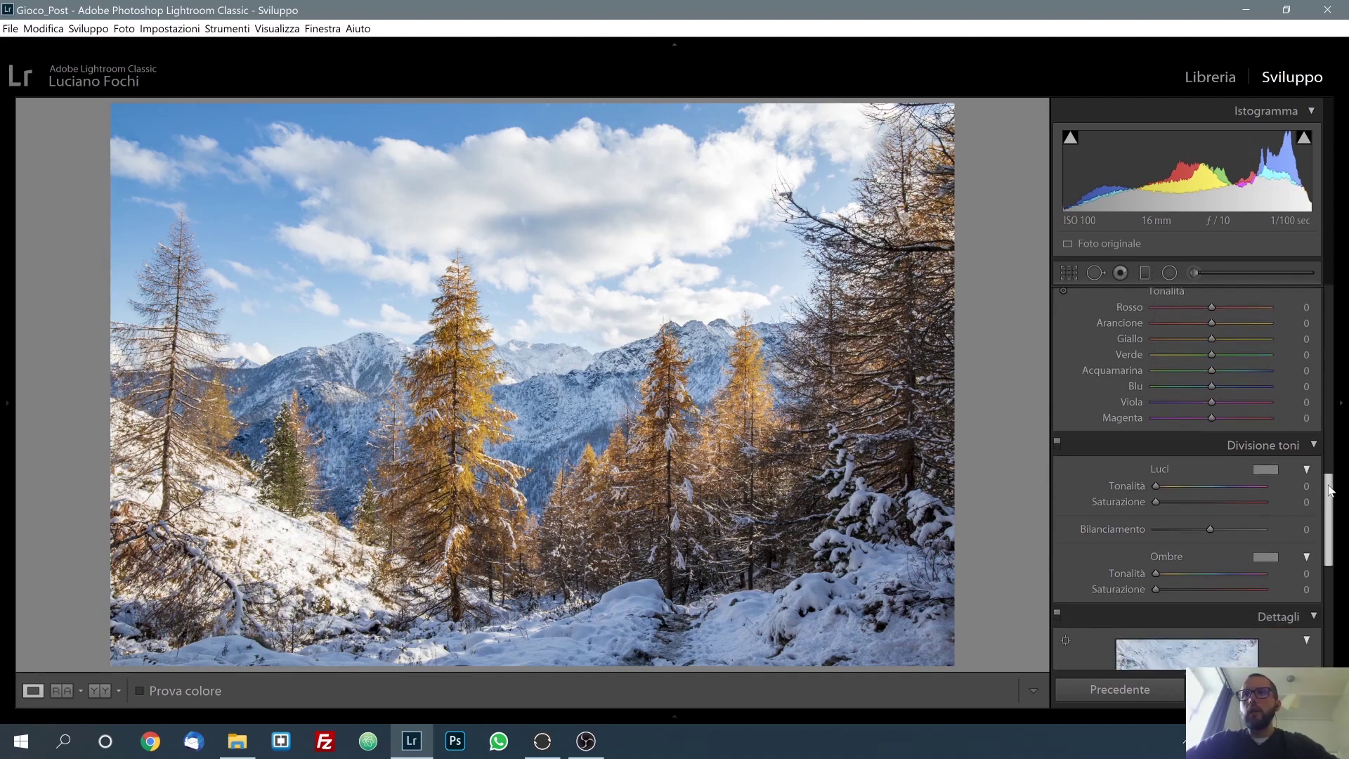
pyautogui.scroll(-3, 1329, 490)
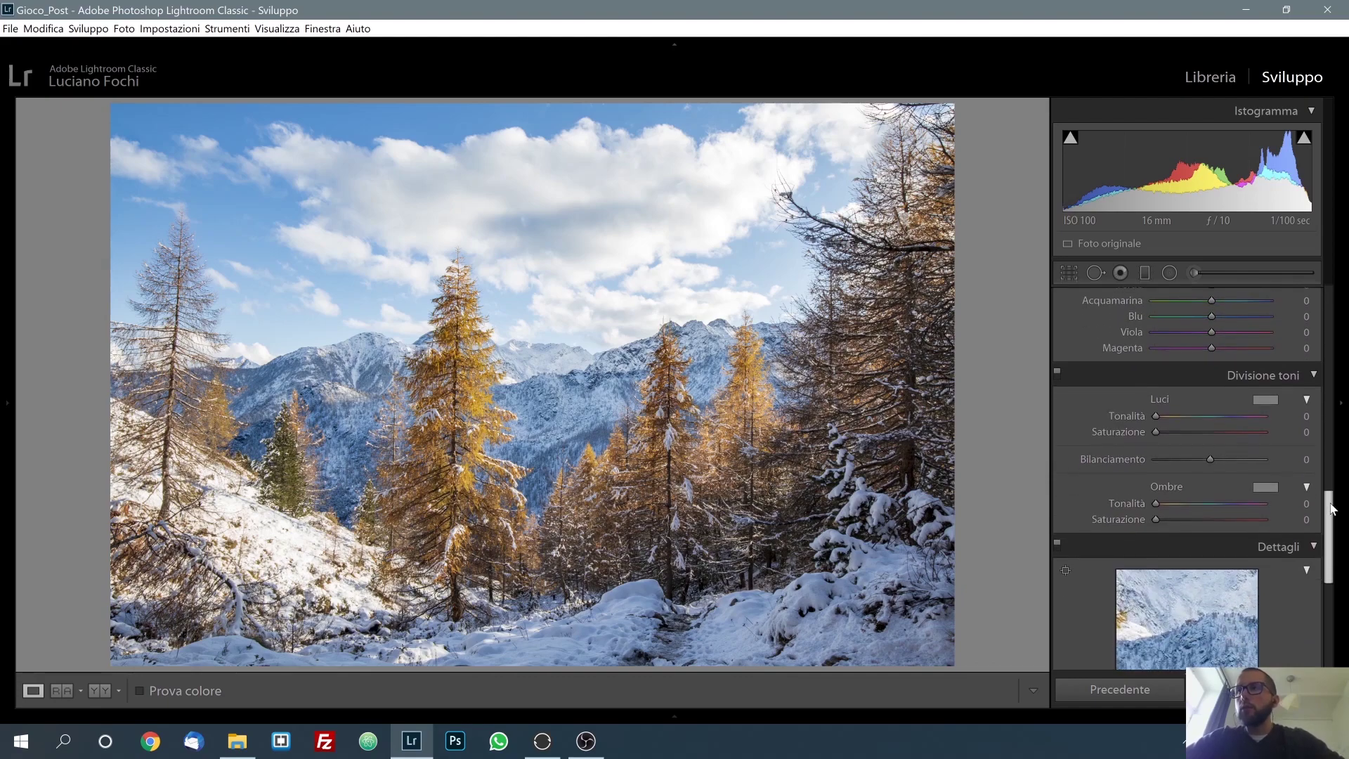
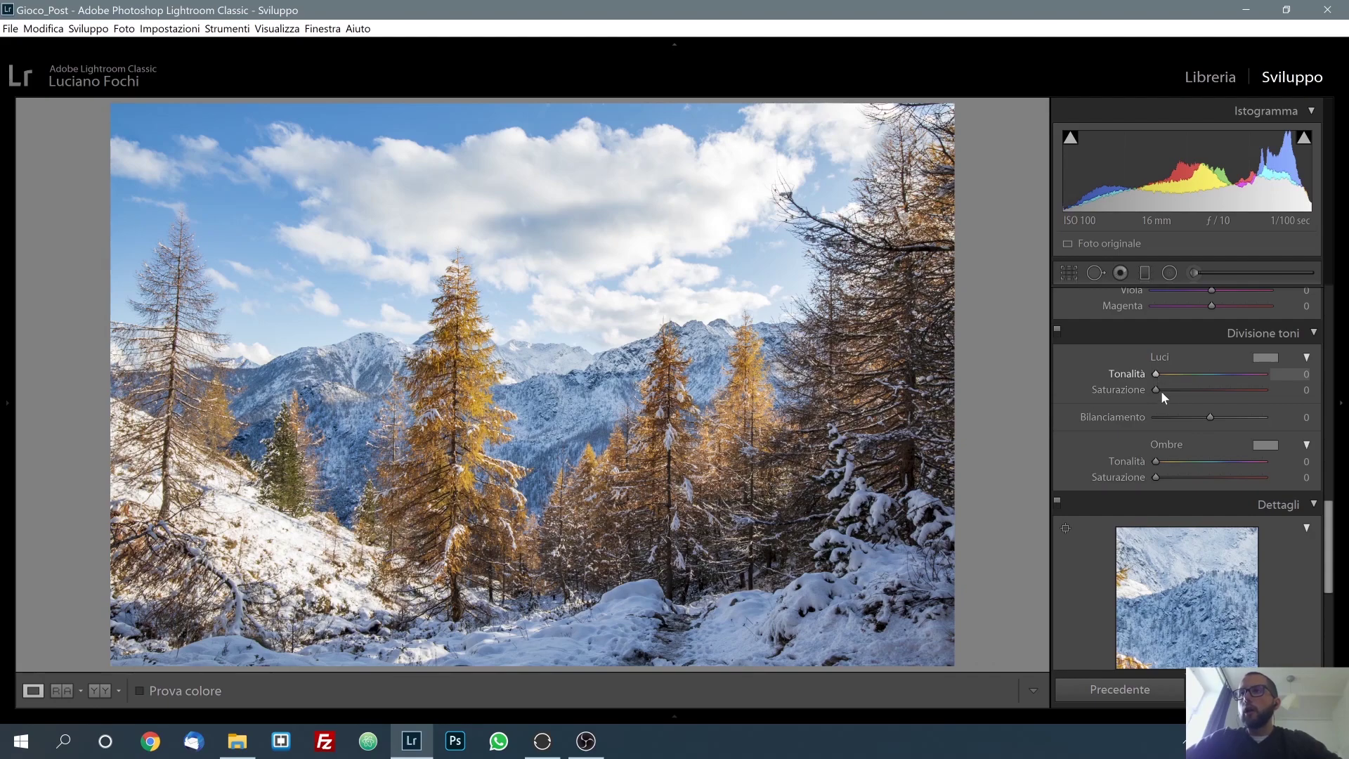
# Set the split-toning highlight tint to golden hue 45, saturation 37, with balance -68.
pyautogui.moveTo(1156, 391); pyautogui.dragTo(1299, 403)
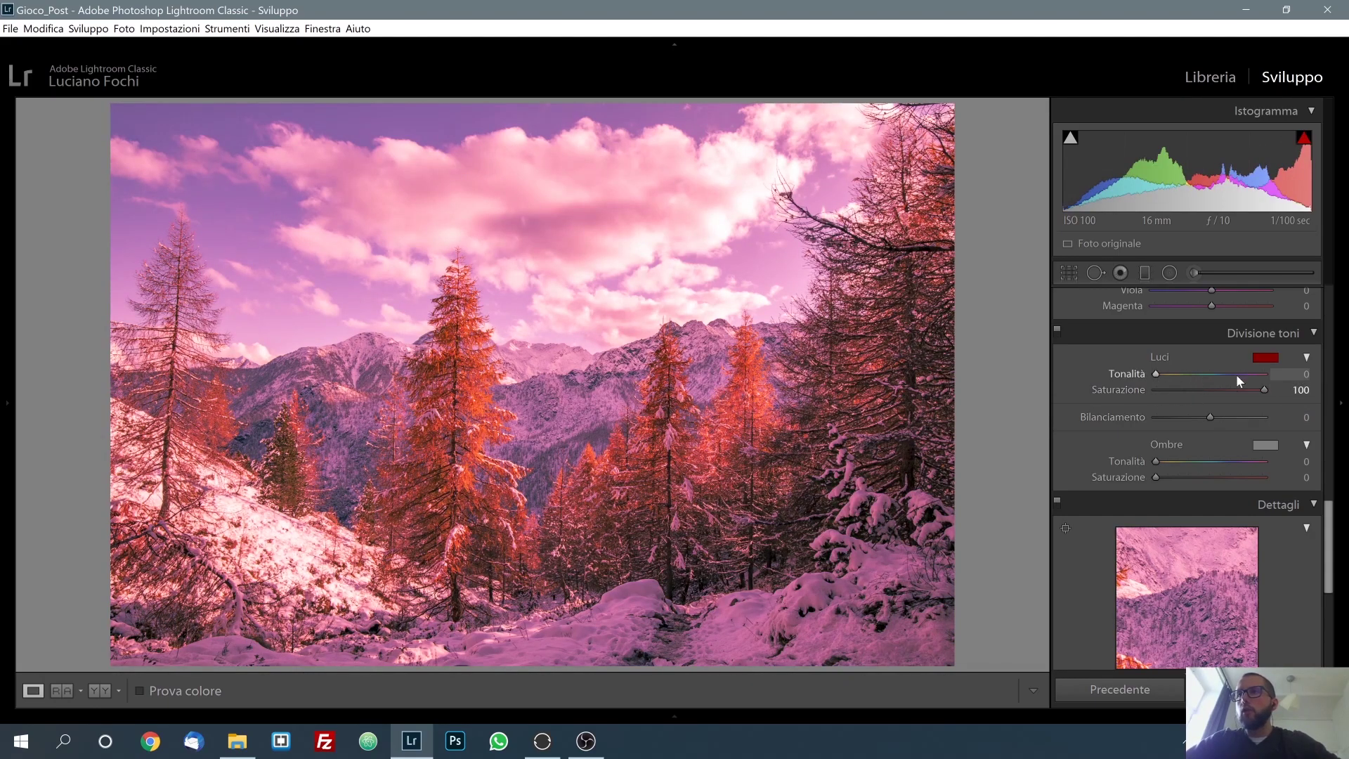
pyautogui.moveTo(1156, 373)
pyautogui.mouseDown()
pyautogui.moveTo(1265, 374)
pyautogui.moveTo(1170, 384)
pyautogui.mouseUp()
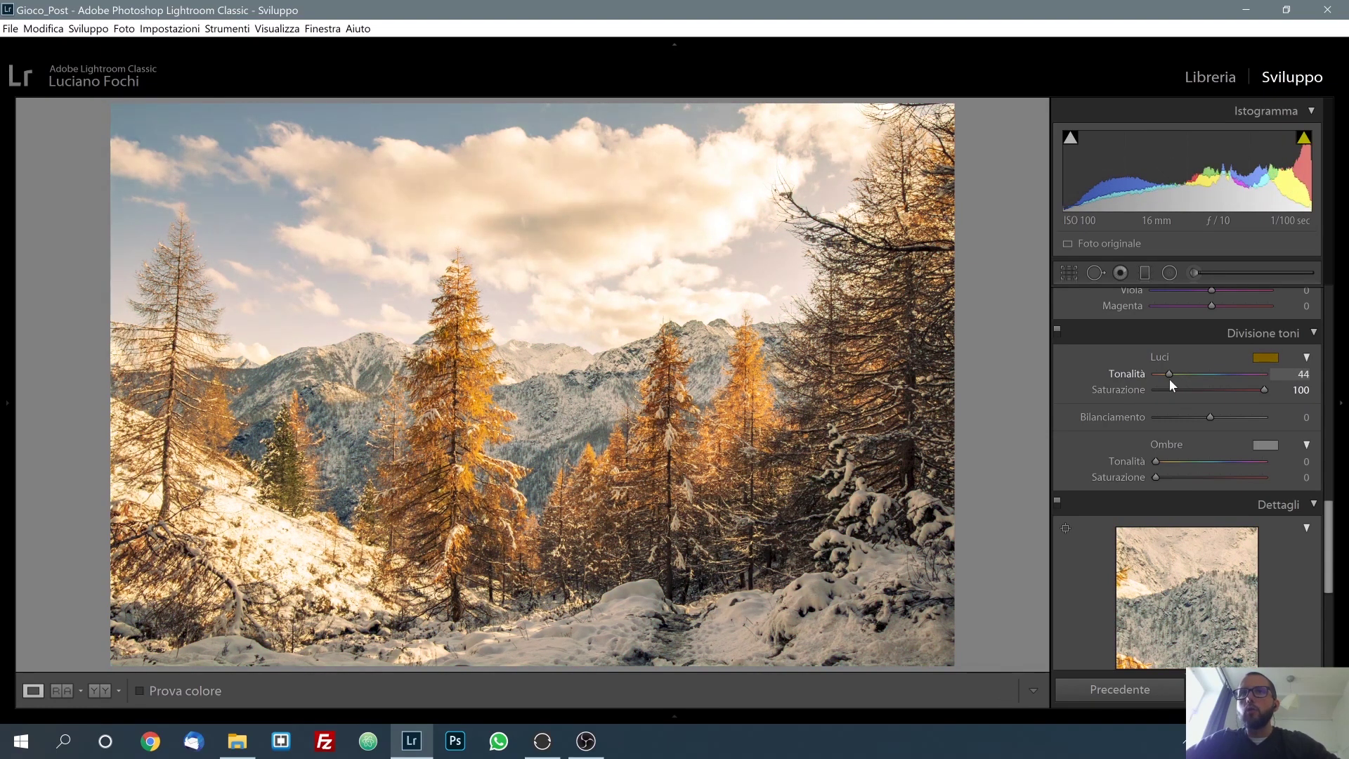
pyautogui.moveTo(1169, 378); pyautogui.dragTo(1170, 377)
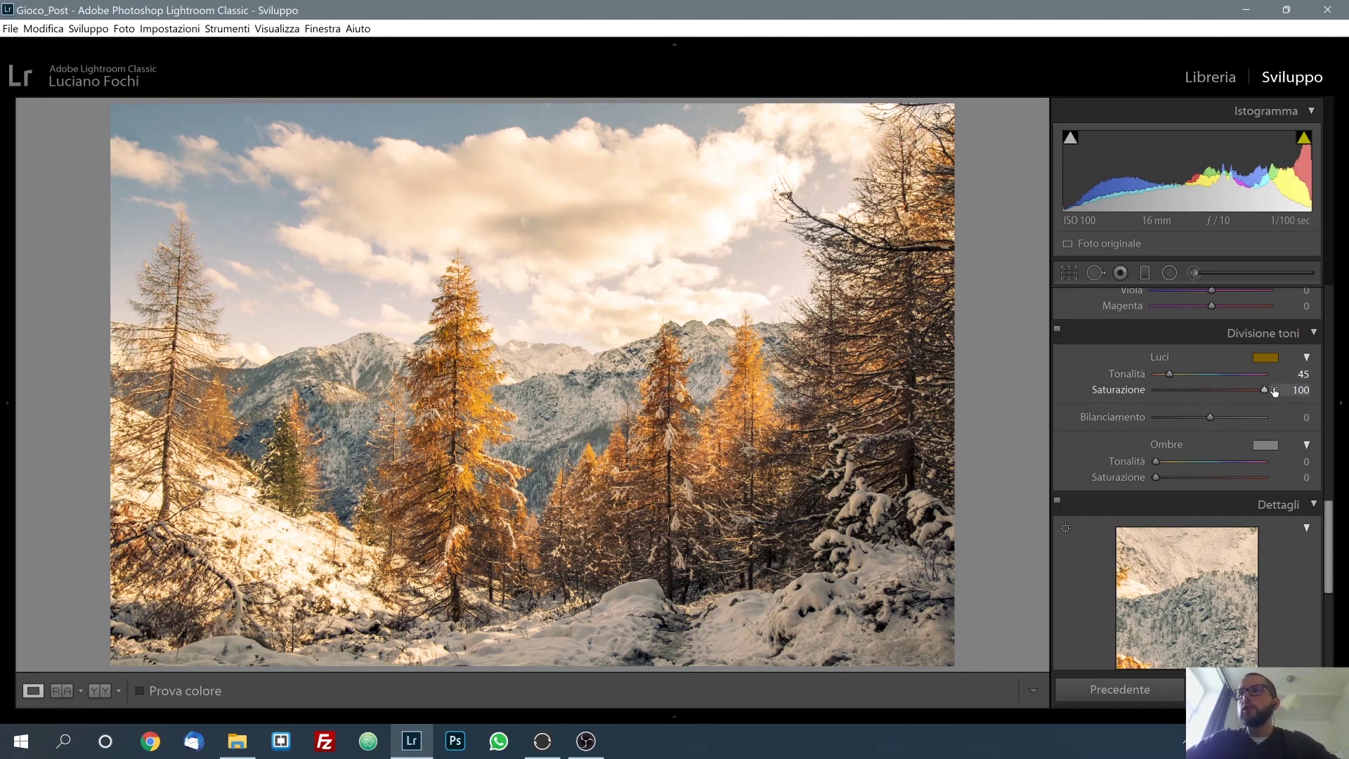
pyautogui.moveTo(1265, 390)
pyautogui.mouseDown()
pyautogui.moveTo(1188, 403)
pyautogui.moveTo(1262, 420)
pyautogui.moveTo(1150, 425)
pyautogui.mouseUp()
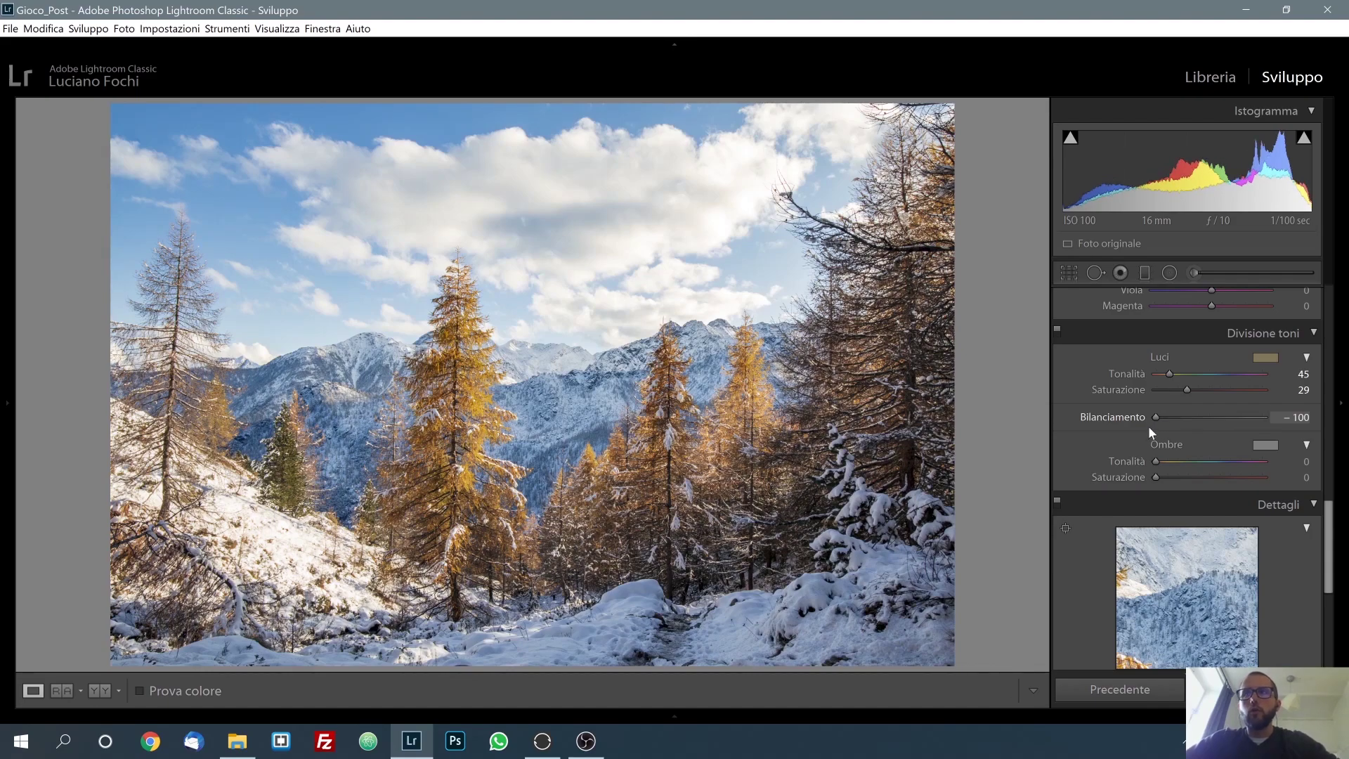
pyautogui.moveTo(1165, 425)
pyautogui.mouseDown()
pyautogui.moveTo(1302, 434)
pyautogui.moveTo(1179, 424)
pyautogui.mouseUp()
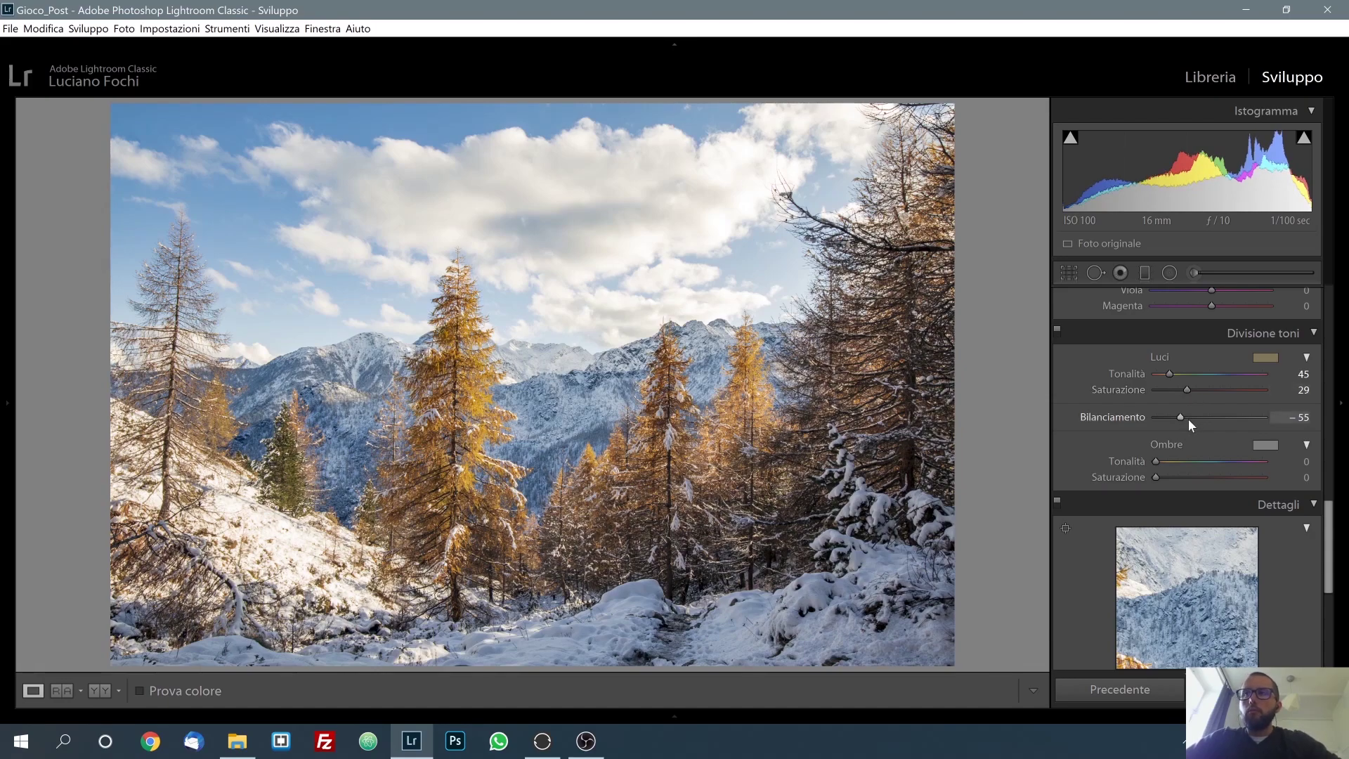
pyautogui.moveTo(1187, 391)
pyautogui.mouseDown()
pyautogui.moveTo(1202, 391)
pyautogui.moveTo(1180, 417)
pyautogui.mouseUp()
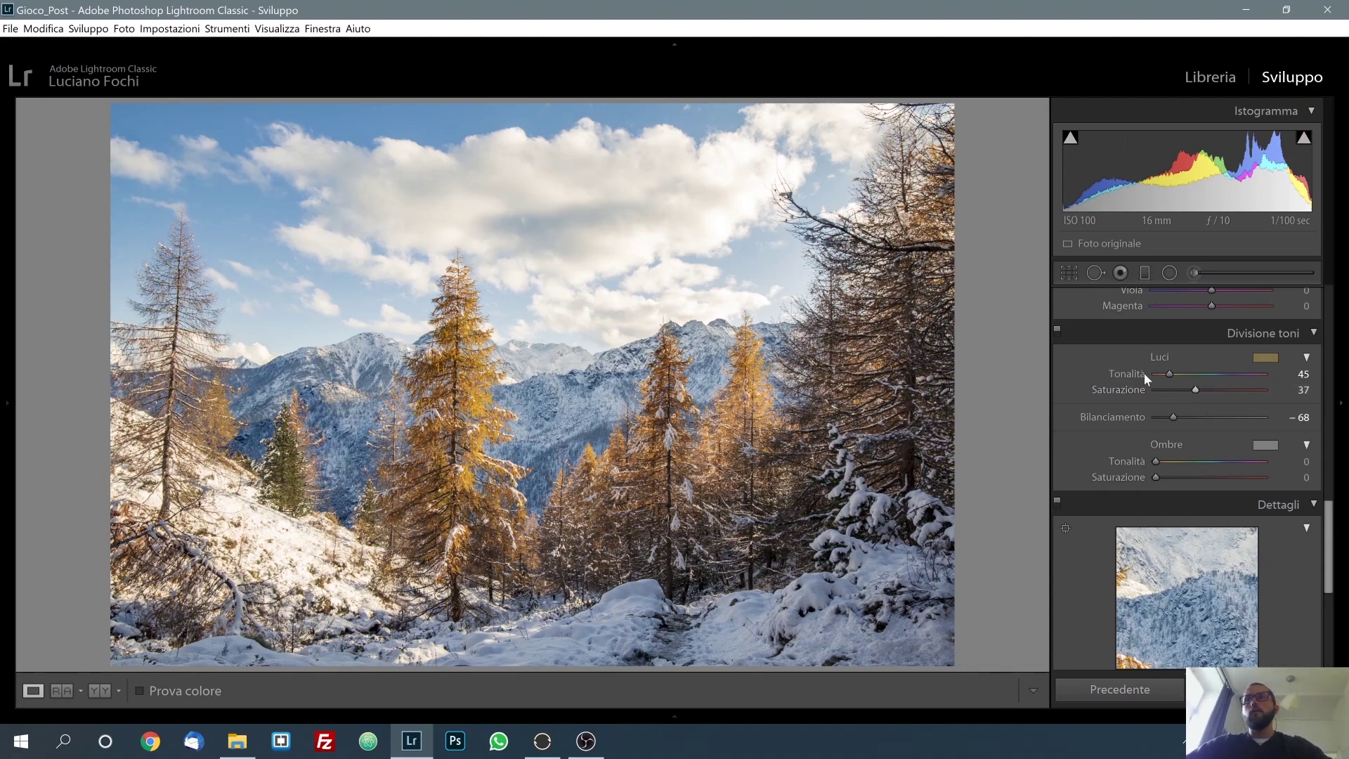
# Compare split toning on and off while easing highlight saturation to 26 and balance to -95.
pyautogui.click(1057, 332)
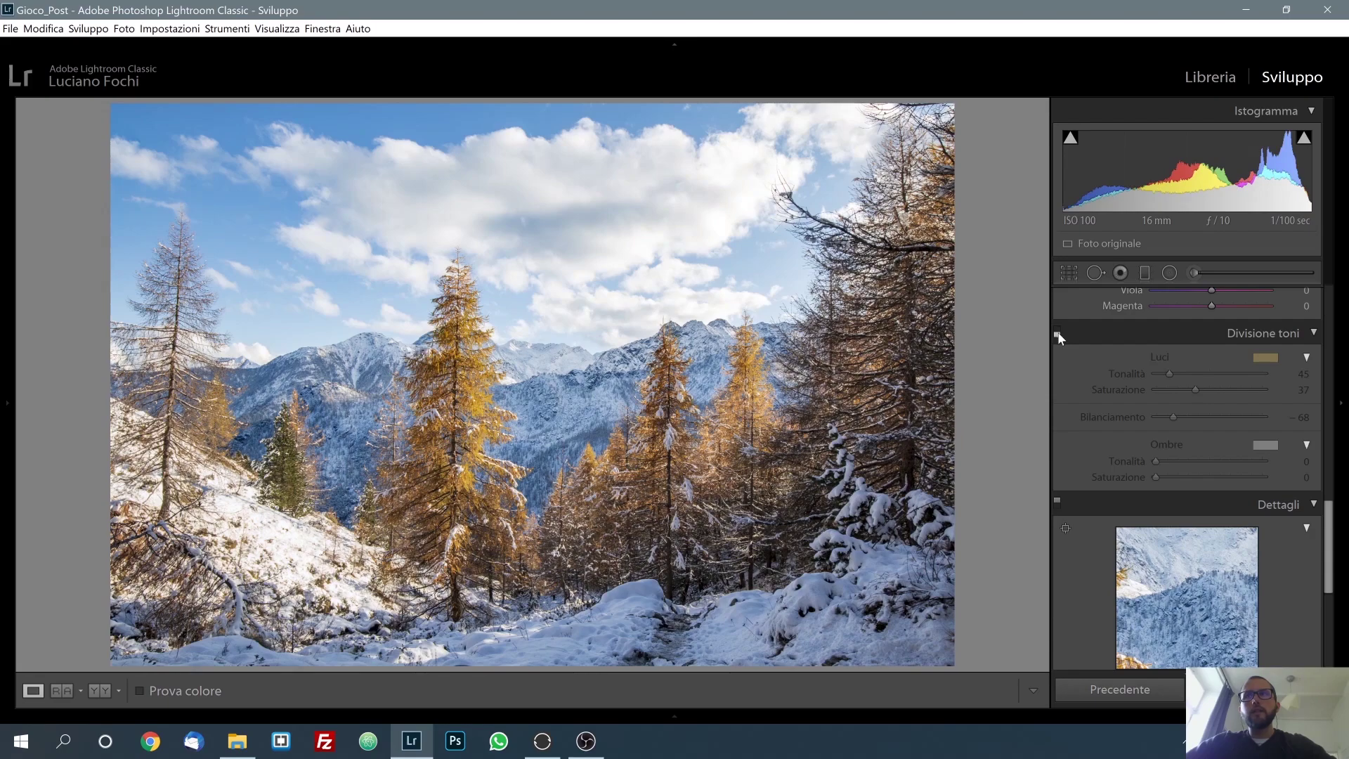
pyautogui.click(1058, 333)
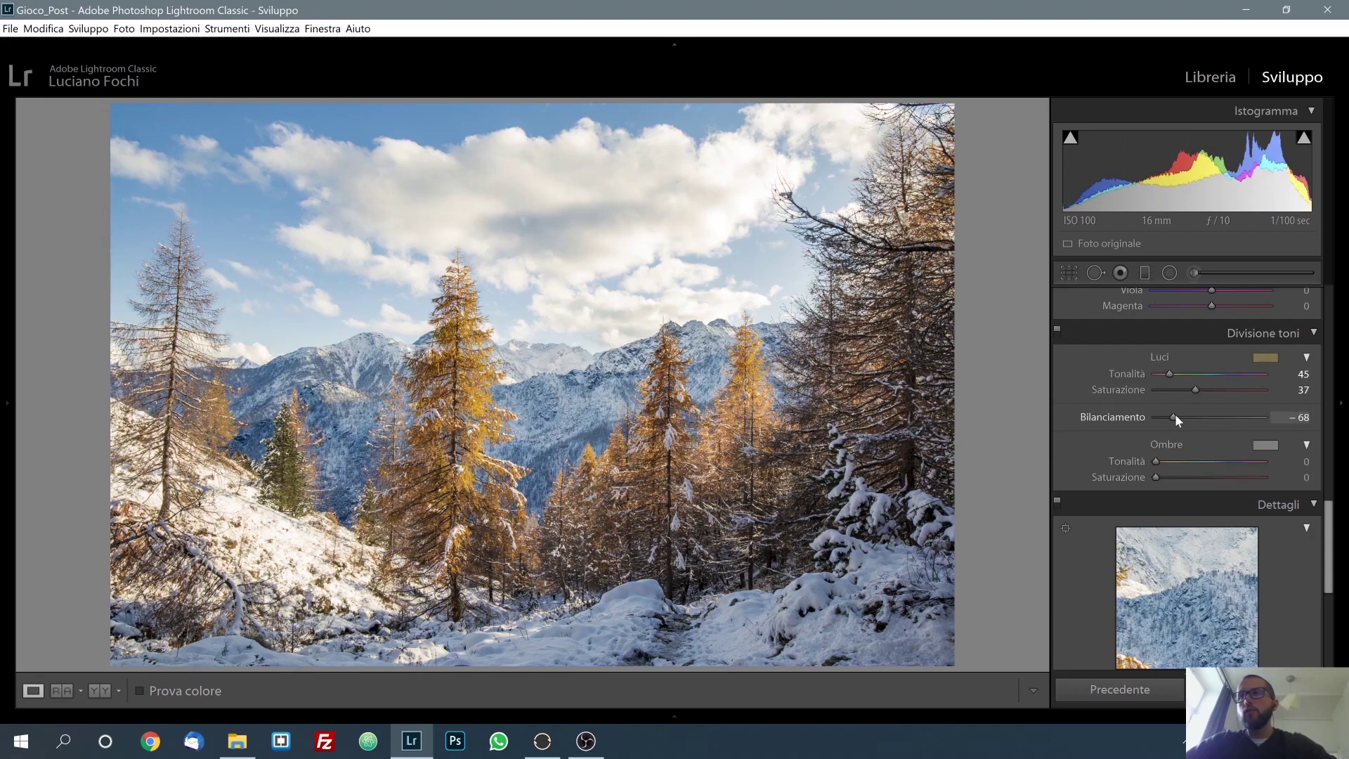
pyautogui.moveTo(1173, 420); pyautogui.dragTo(1166, 423)
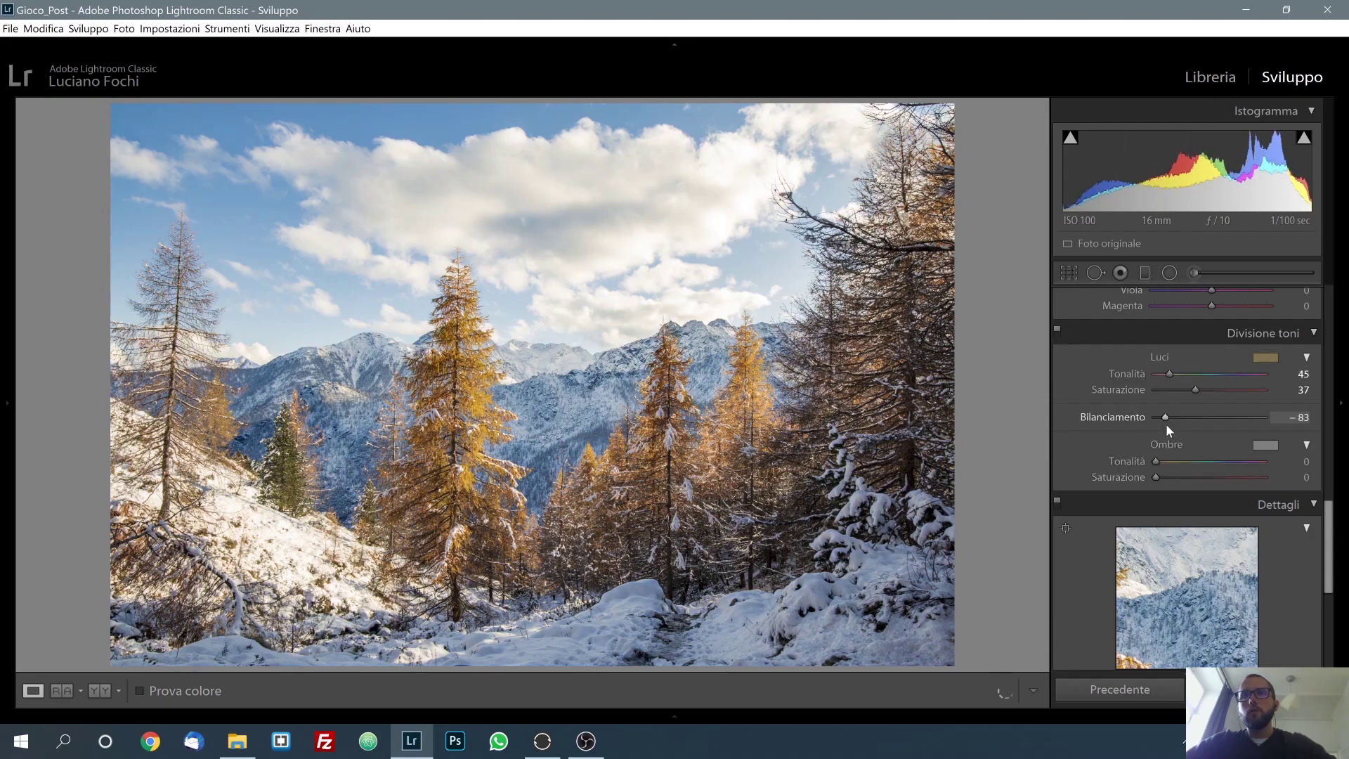
pyautogui.click(1058, 332)
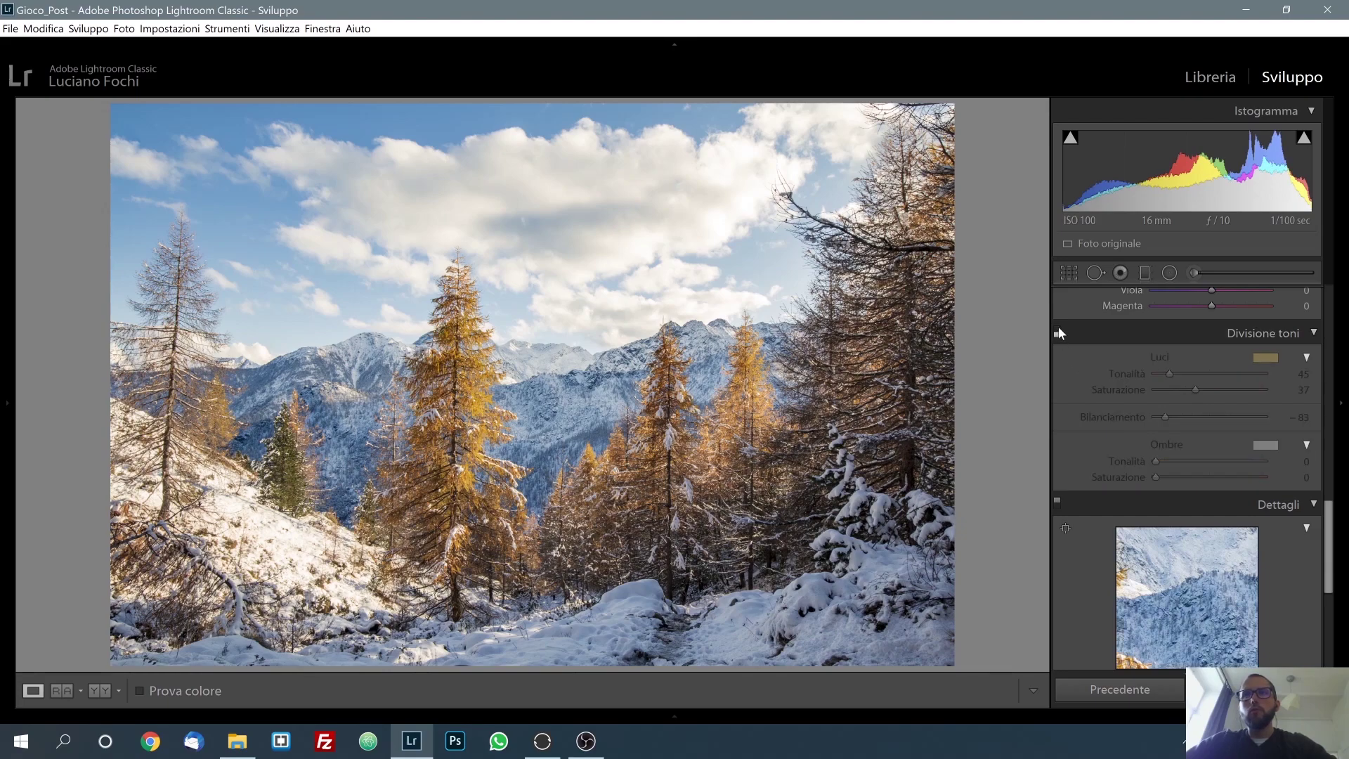
pyautogui.click(1058, 332)
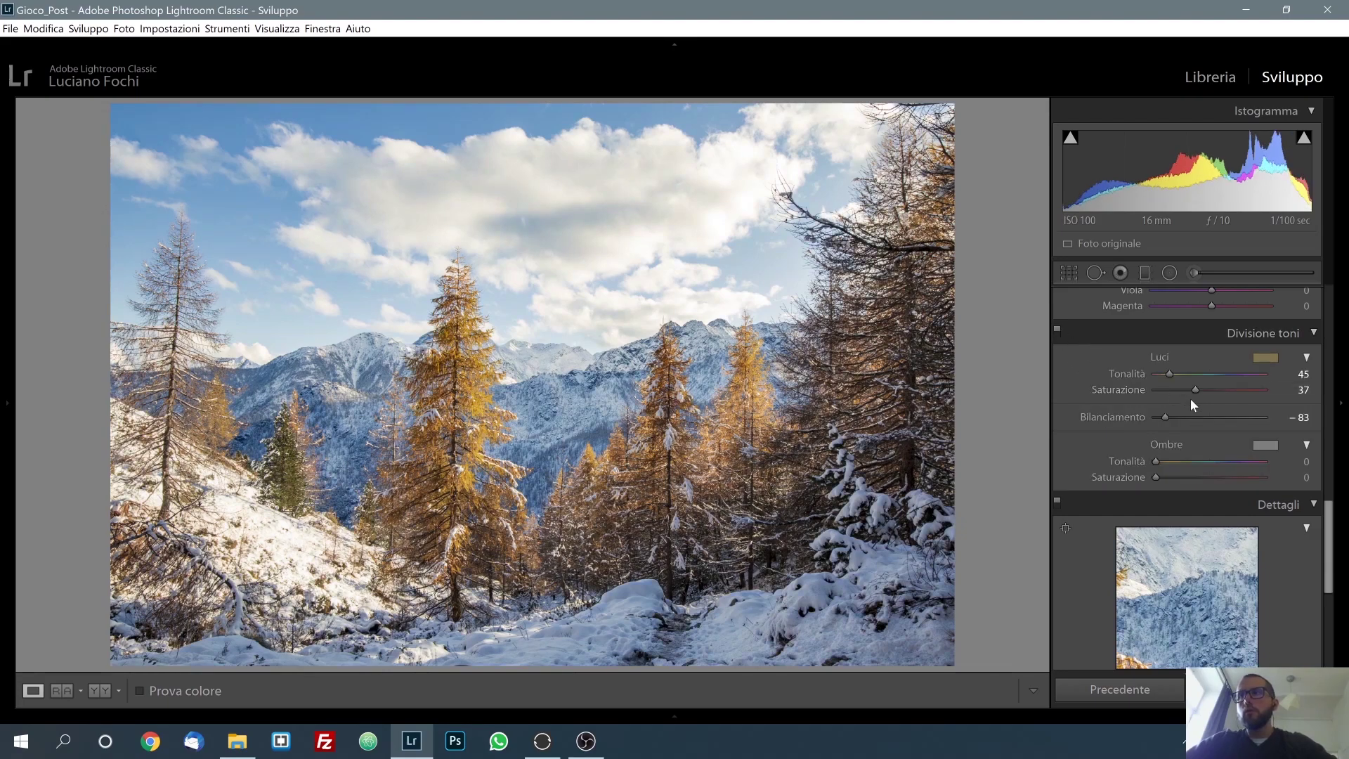
pyautogui.moveTo(1192, 391); pyautogui.dragTo(1182, 391)
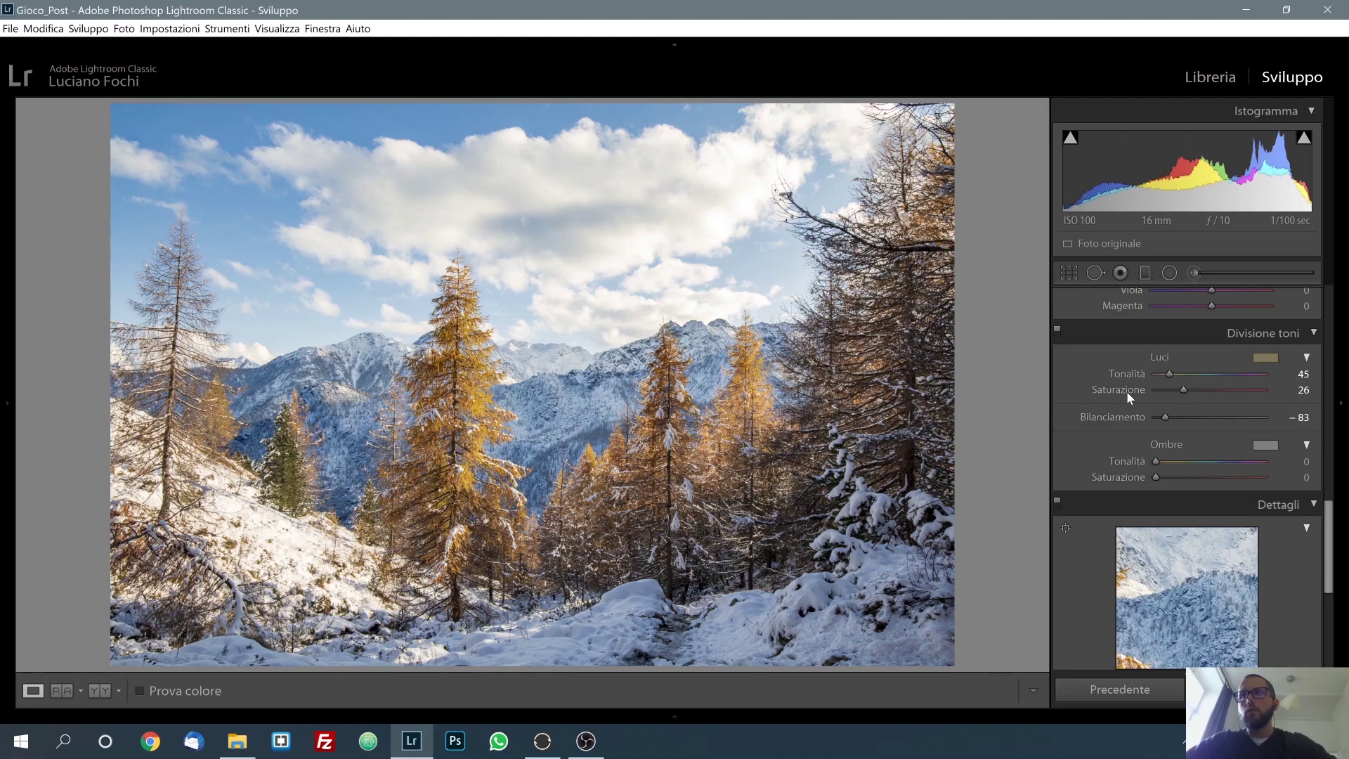
pyautogui.click(1058, 332)
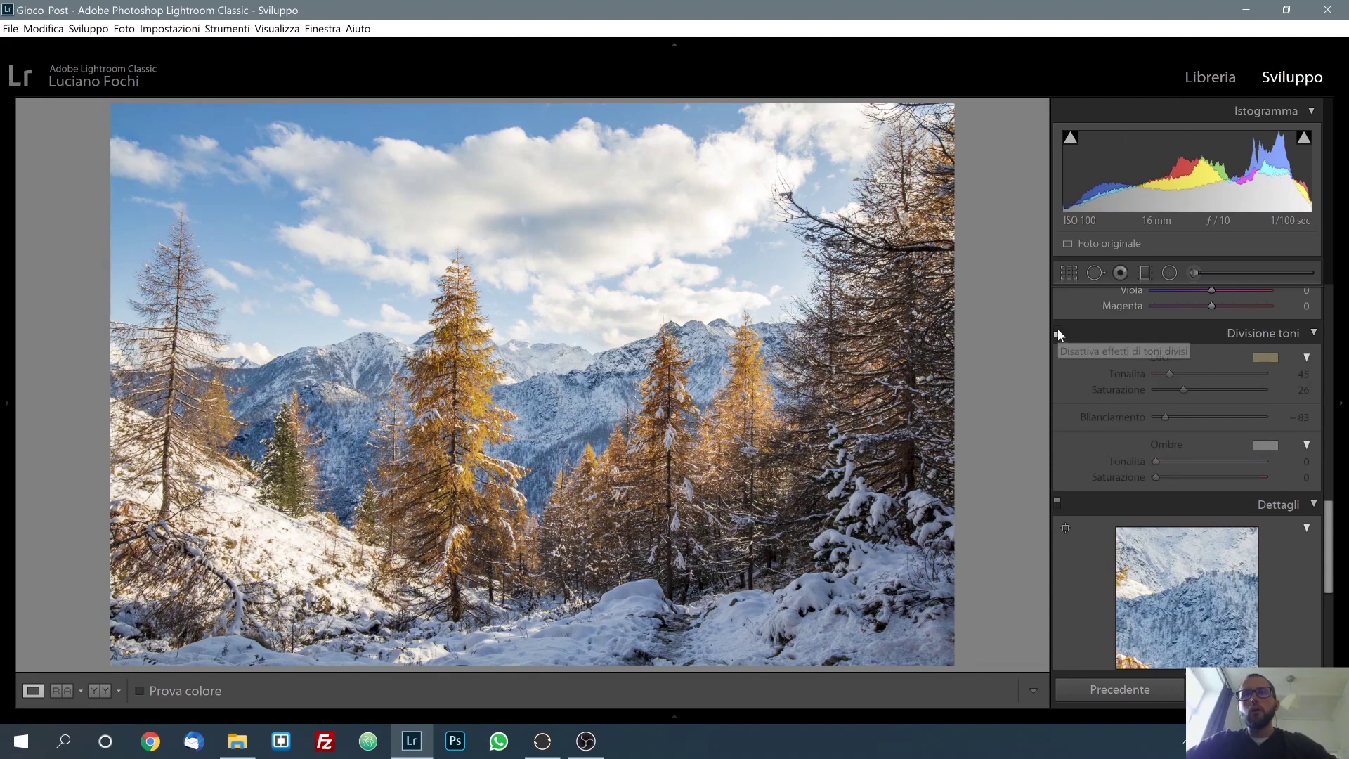
pyautogui.click(1058, 333)
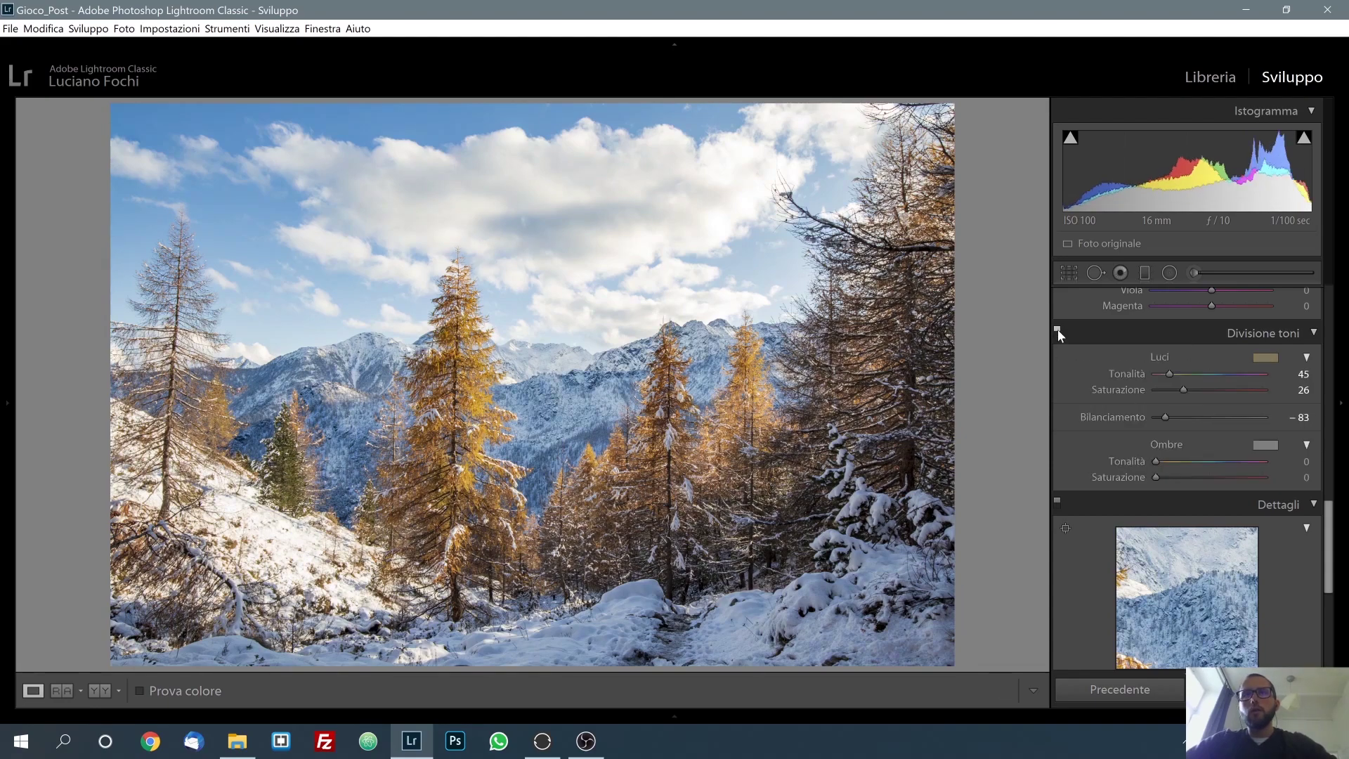
pyautogui.moveTo(1156, 419); pyautogui.dragTo(1156, 419)
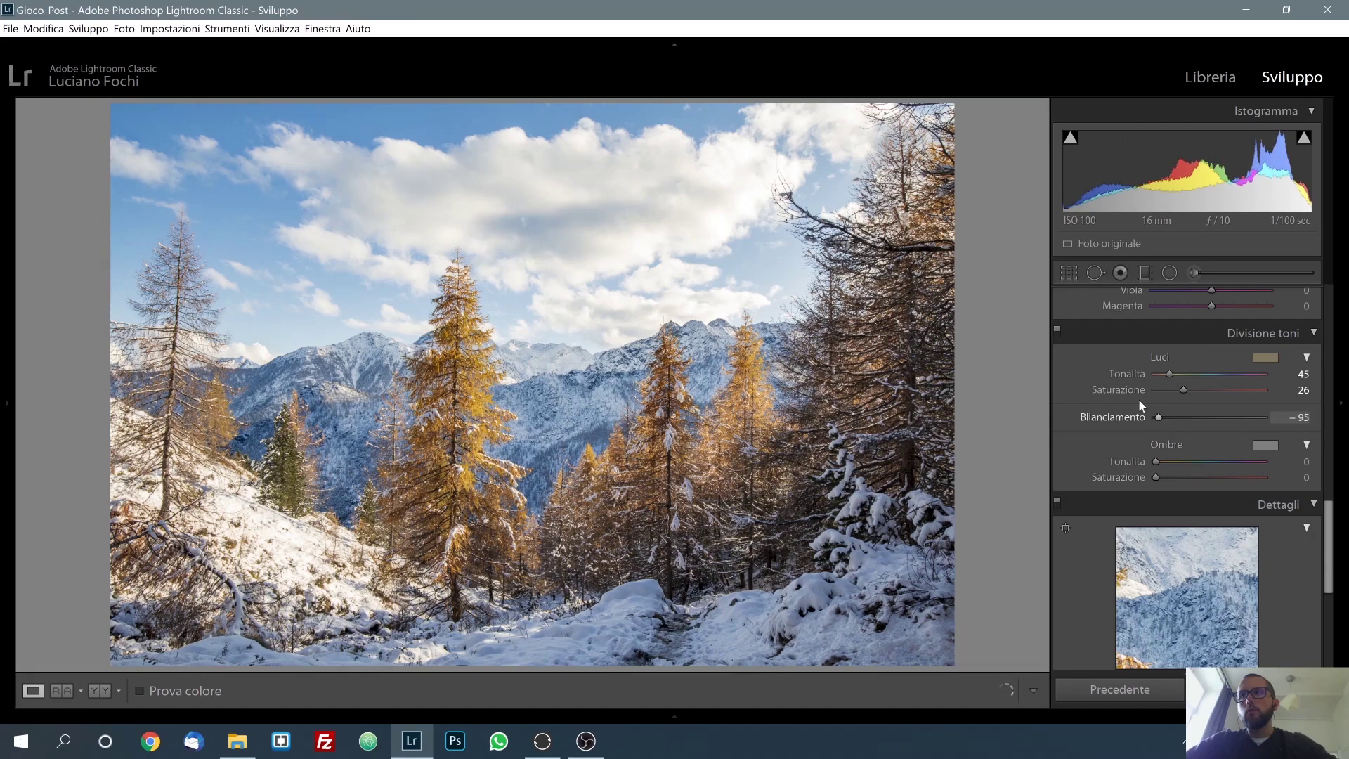
# Settle the highlight tint at saturation 16 and balance -91, checking with on/off comparisons.
pyautogui.click(1058, 331)
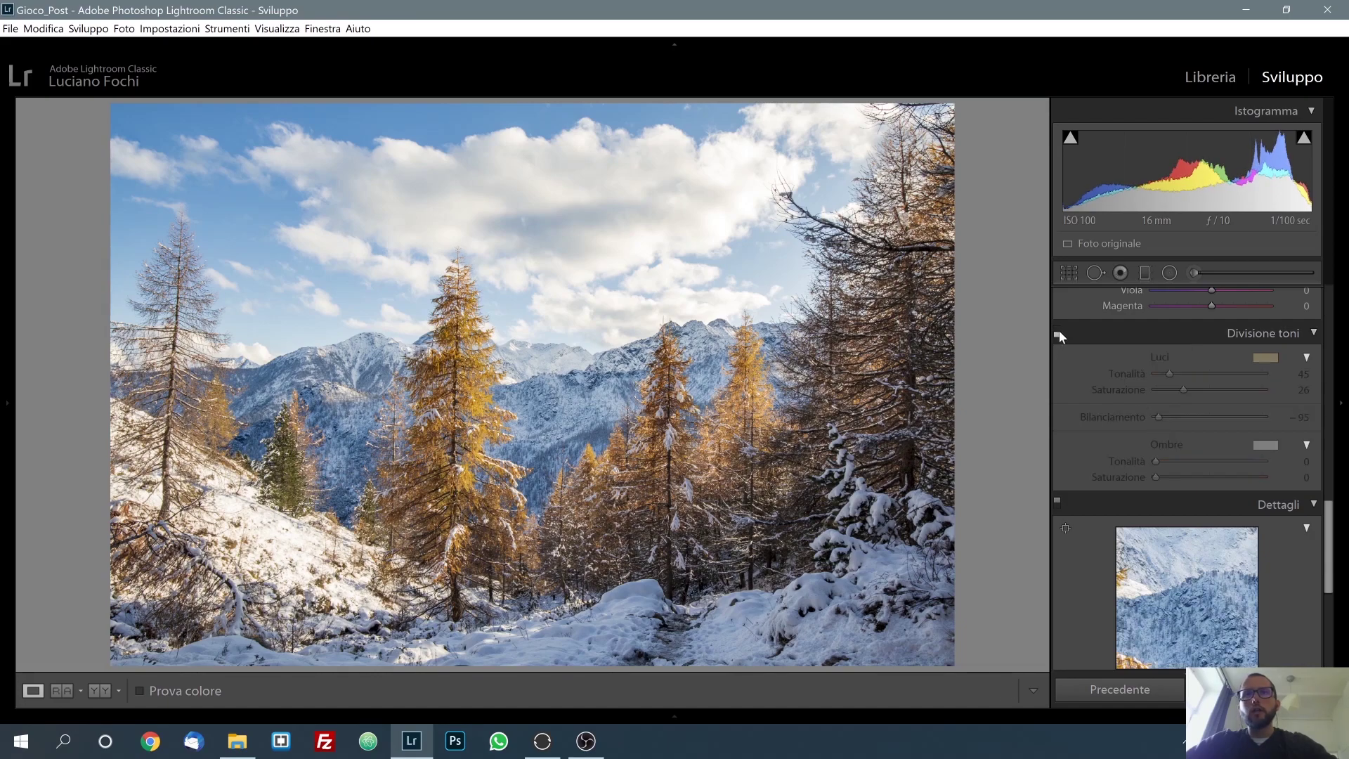
pyautogui.click(1058, 331)
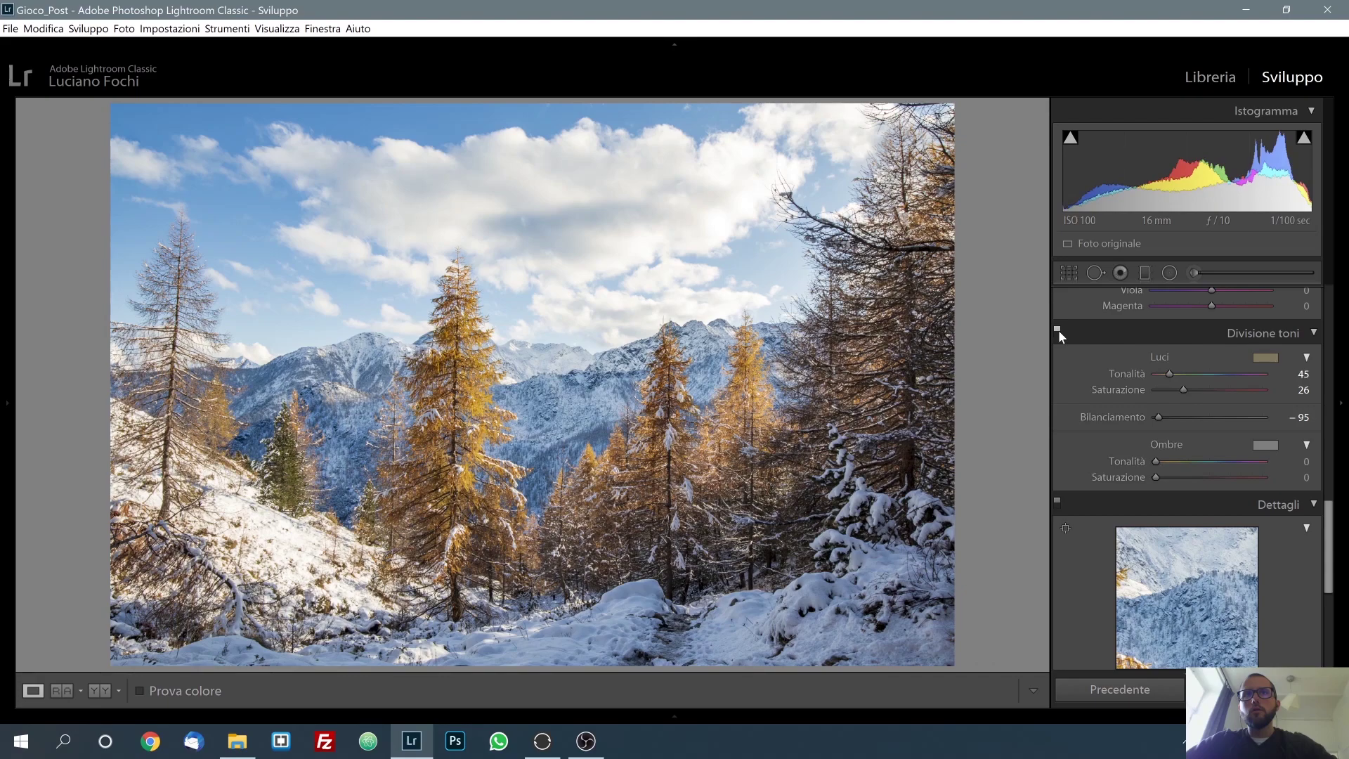
pyautogui.moveTo(1184, 390); pyautogui.dragTo(1177, 390)
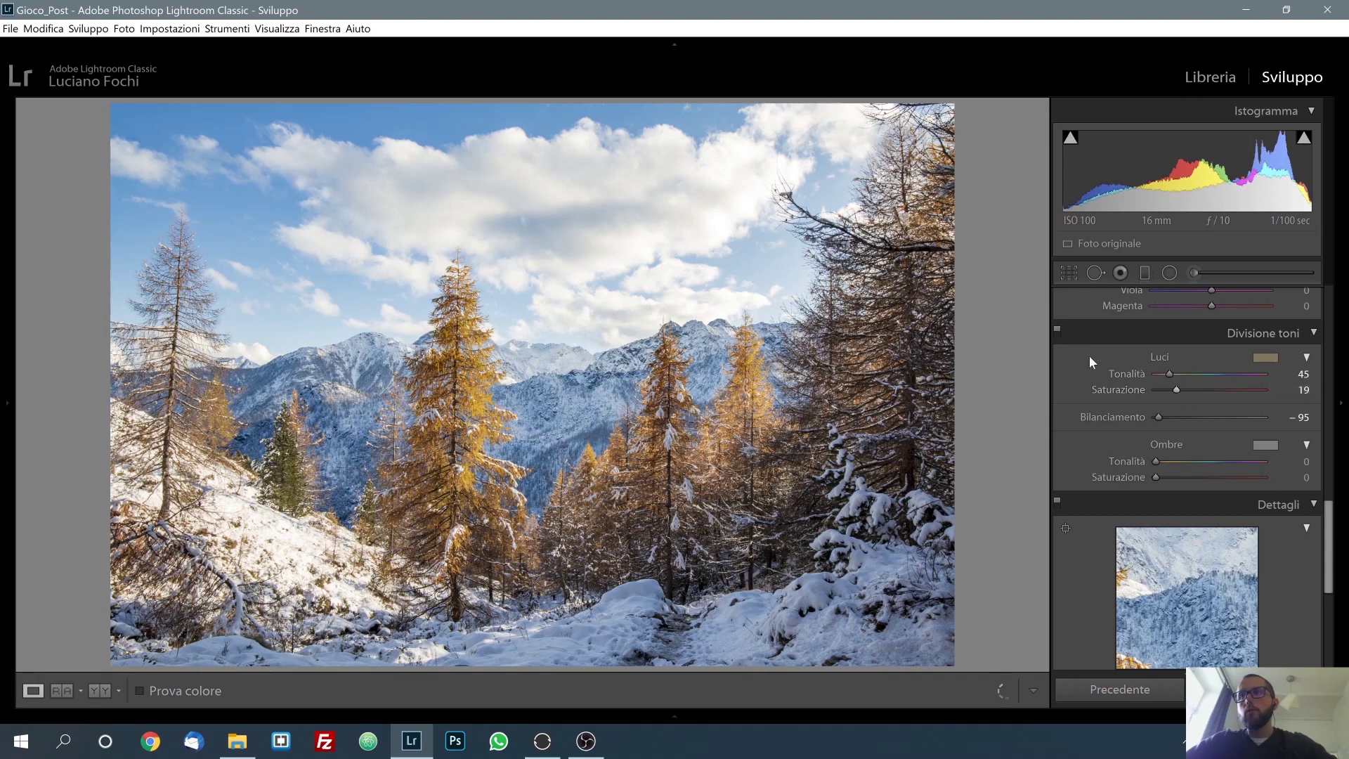
pyautogui.click(1058, 333)
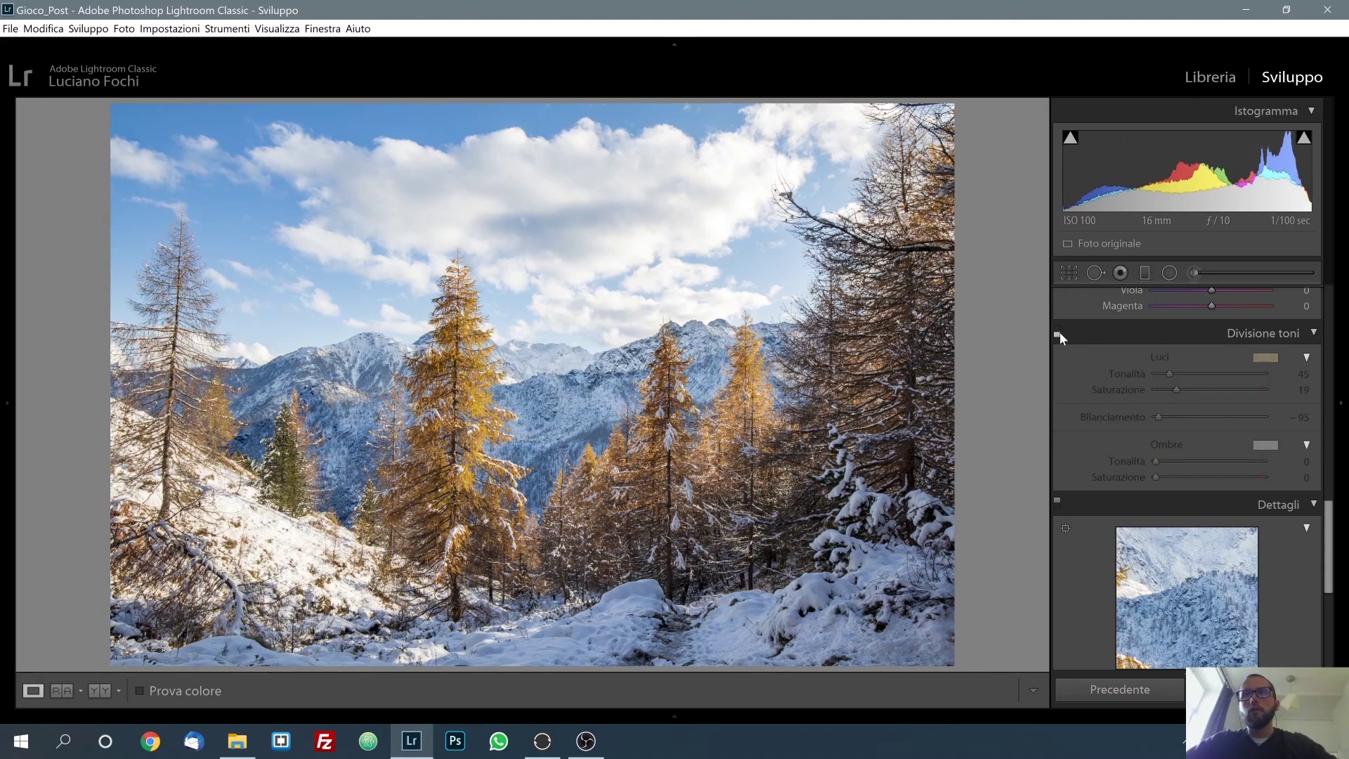
pyautogui.click(1058, 333)
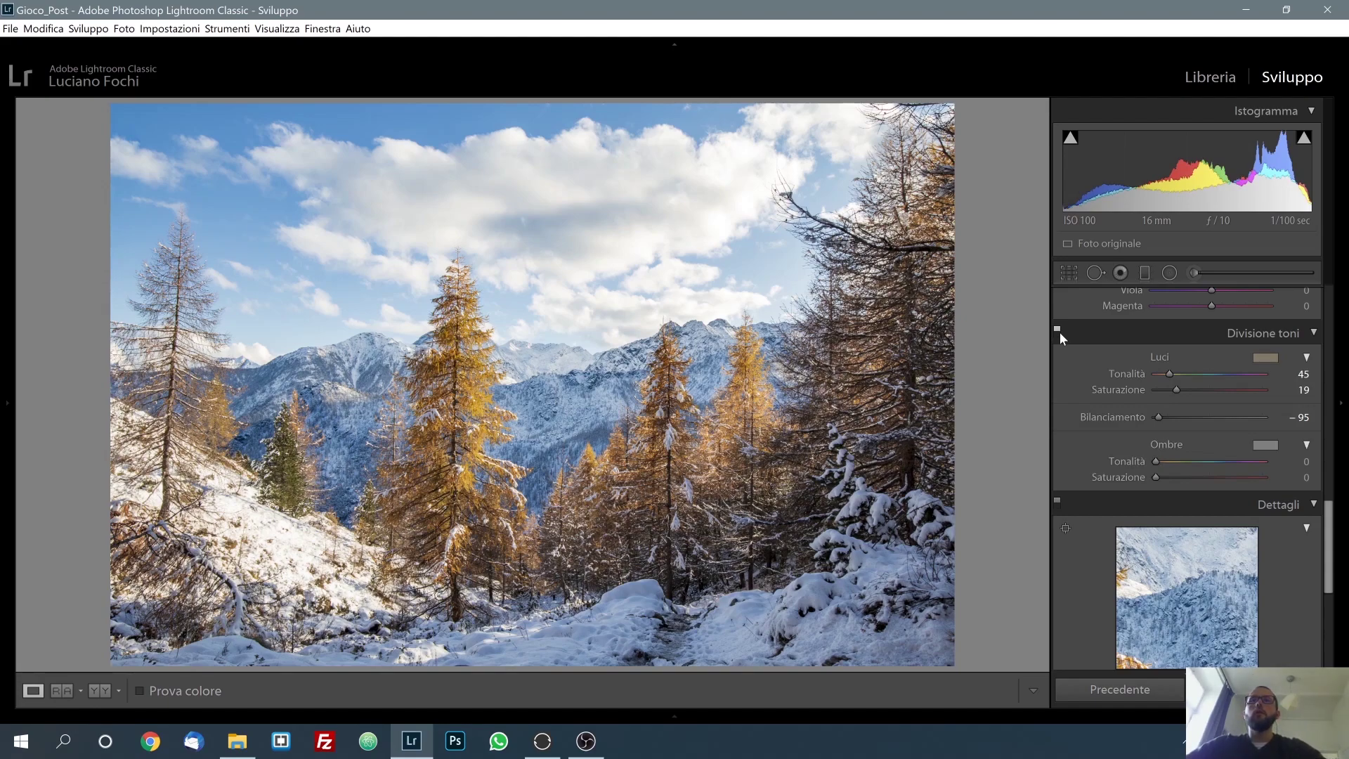
pyautogui.moveTo(1178, 390); pyautogui.dragTo(1175, 390)
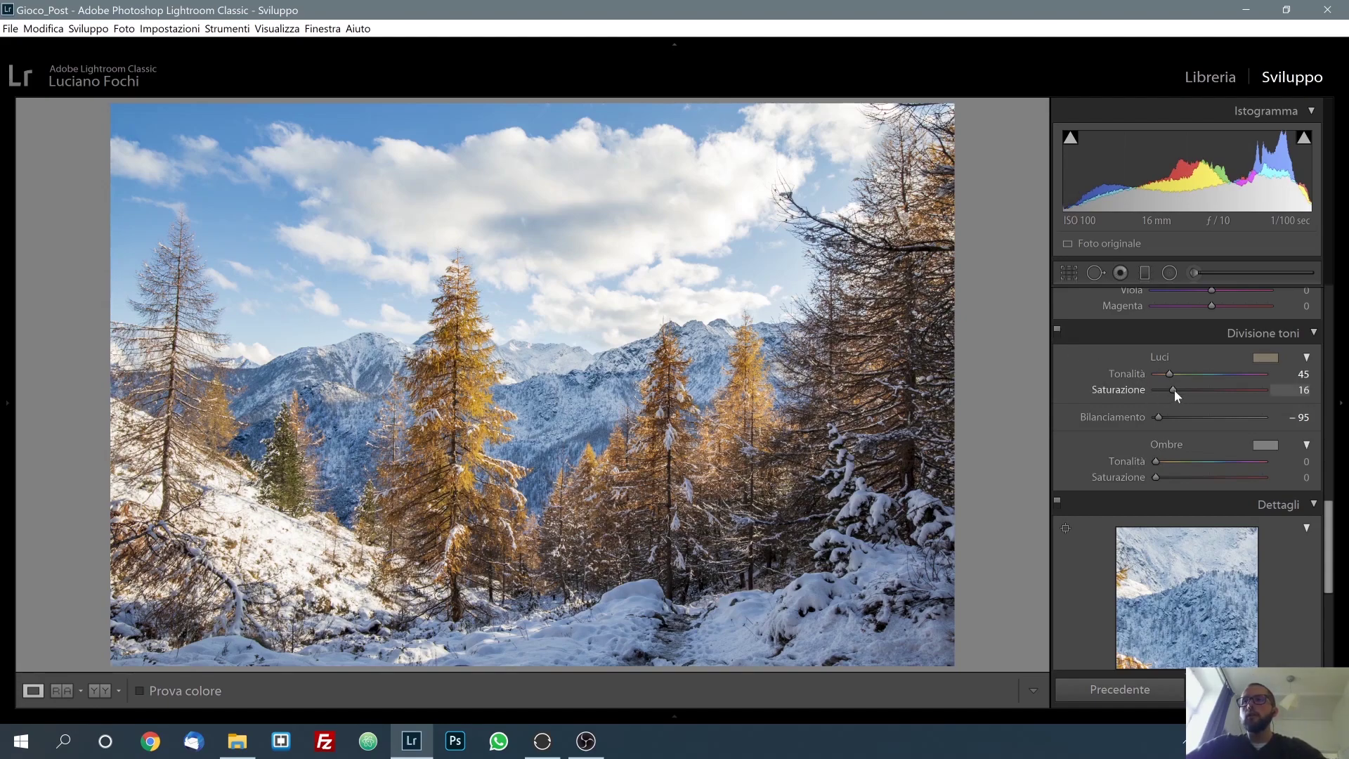
pyautogui.click(1058, 330)
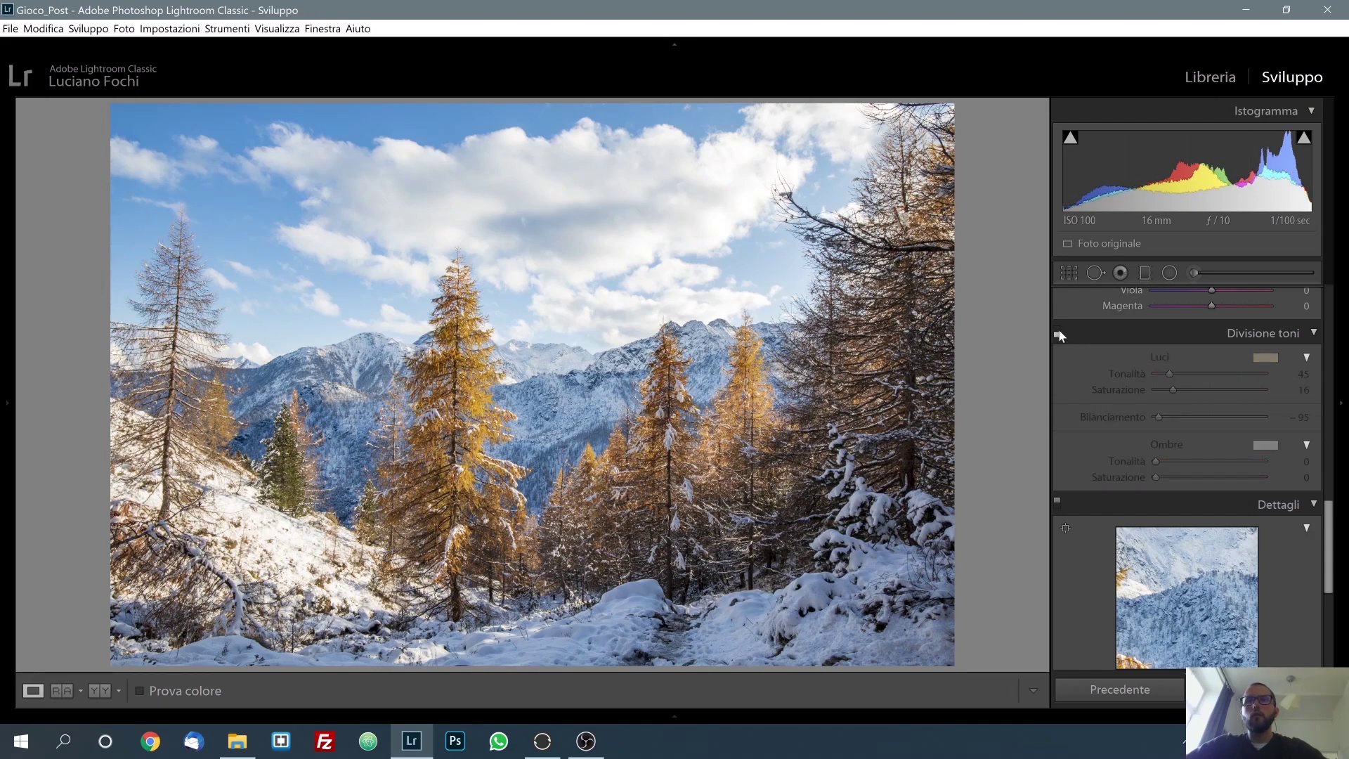
pyautogui.click(1058, 330)
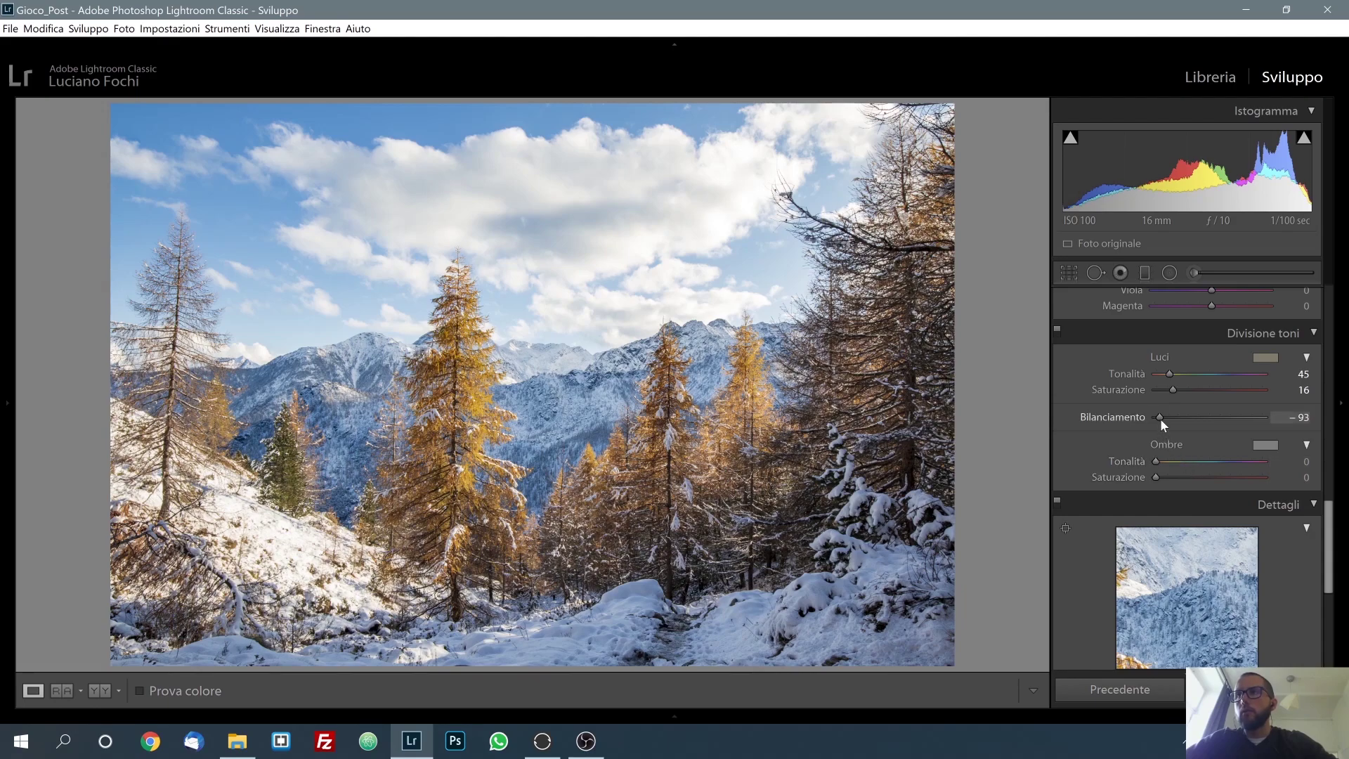
pyautogui.moveTo(1161, 419); pyautogui.dragTo(1162, 418)
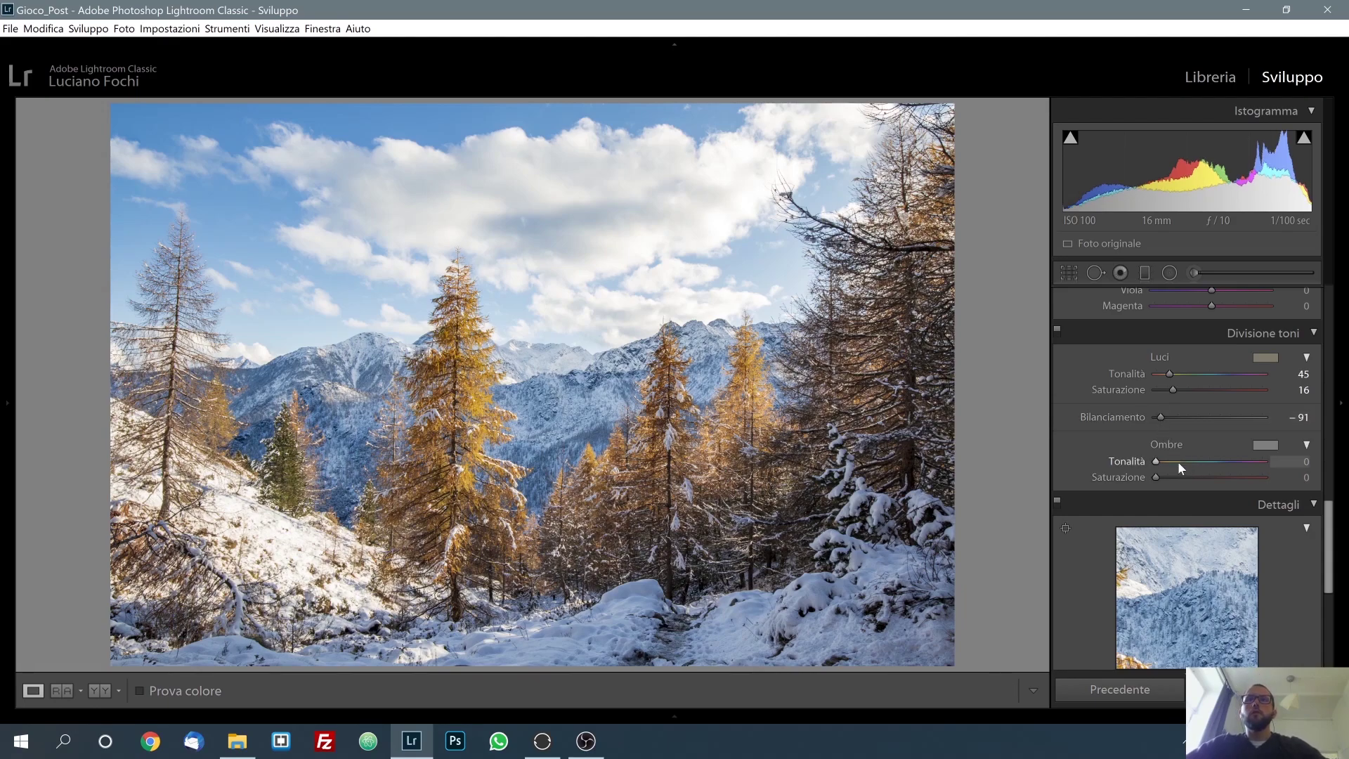
pyautogui.moveTo(1325, 518); pyautogui.dragTo(1328, 562)
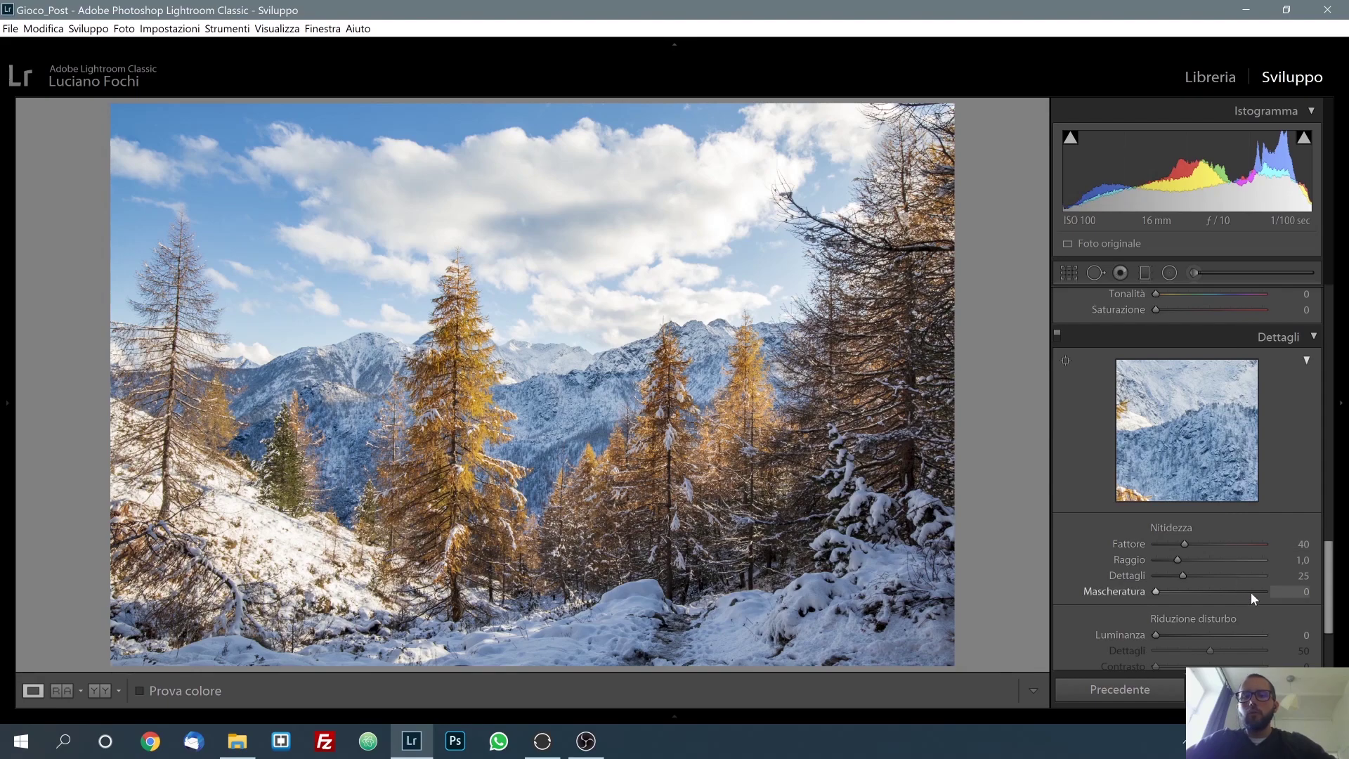
# Sharpen with amount 58 and masking 64, and add luminance noise reduction of 10.
pyautogui.press('alt')
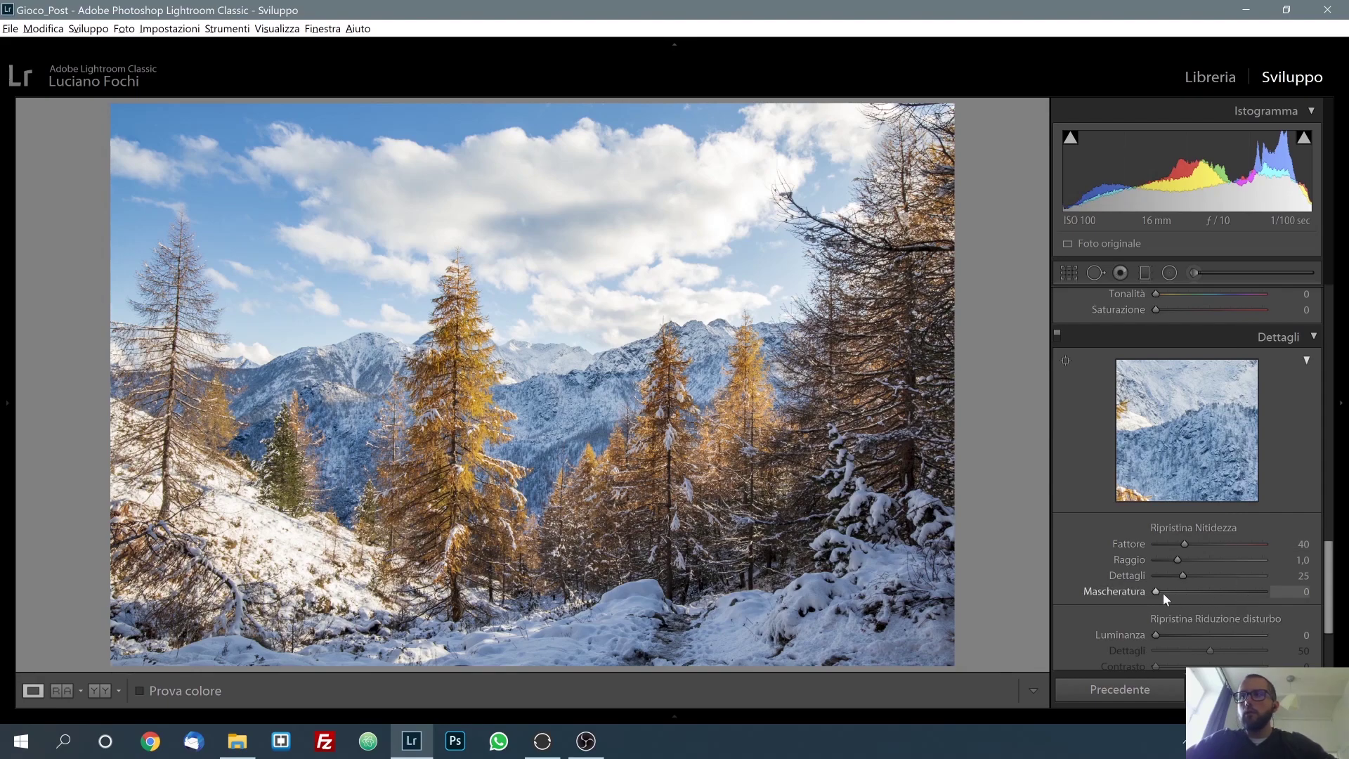
pyautogui.moveTo(1157, 591); pyautogui.dragTo(1227, 596)
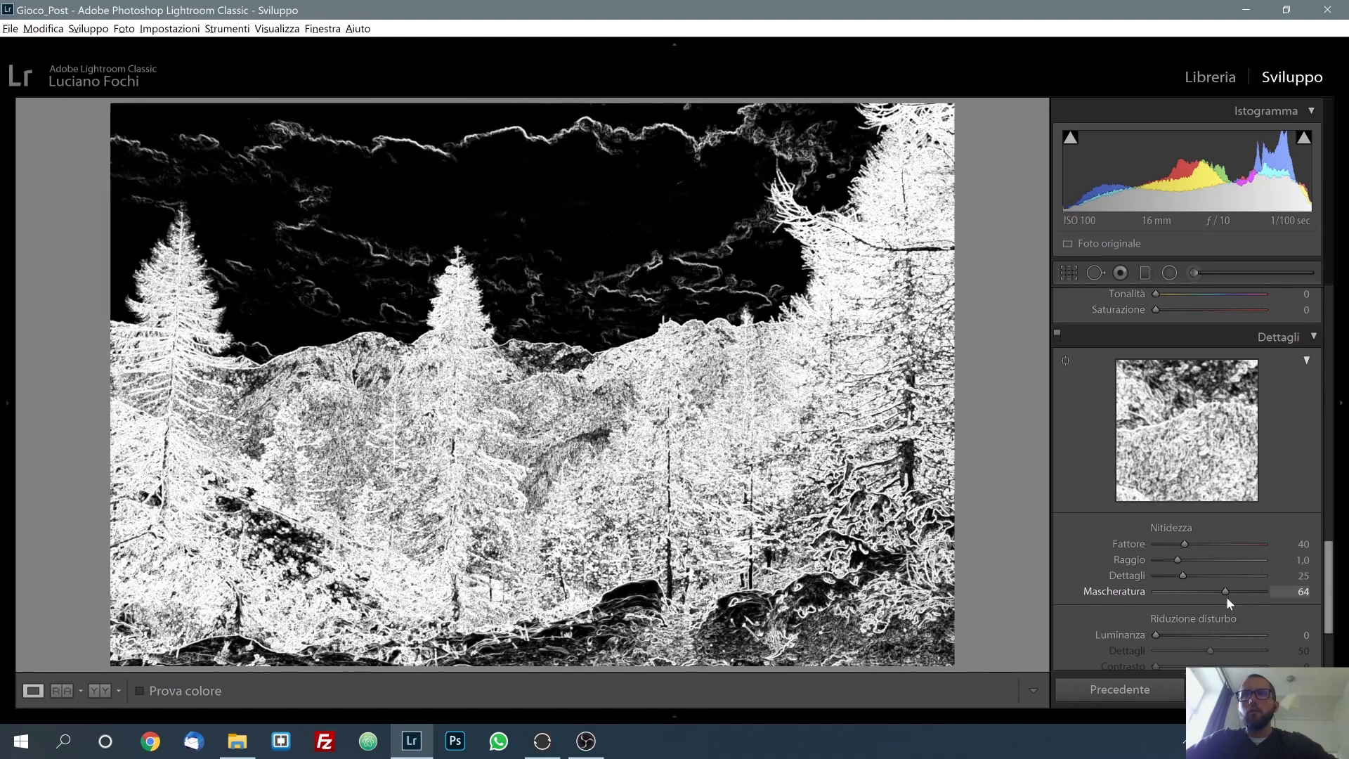
pyautogui.moveTo(1186, 544); pyautogui.dragTo(1203, 544)
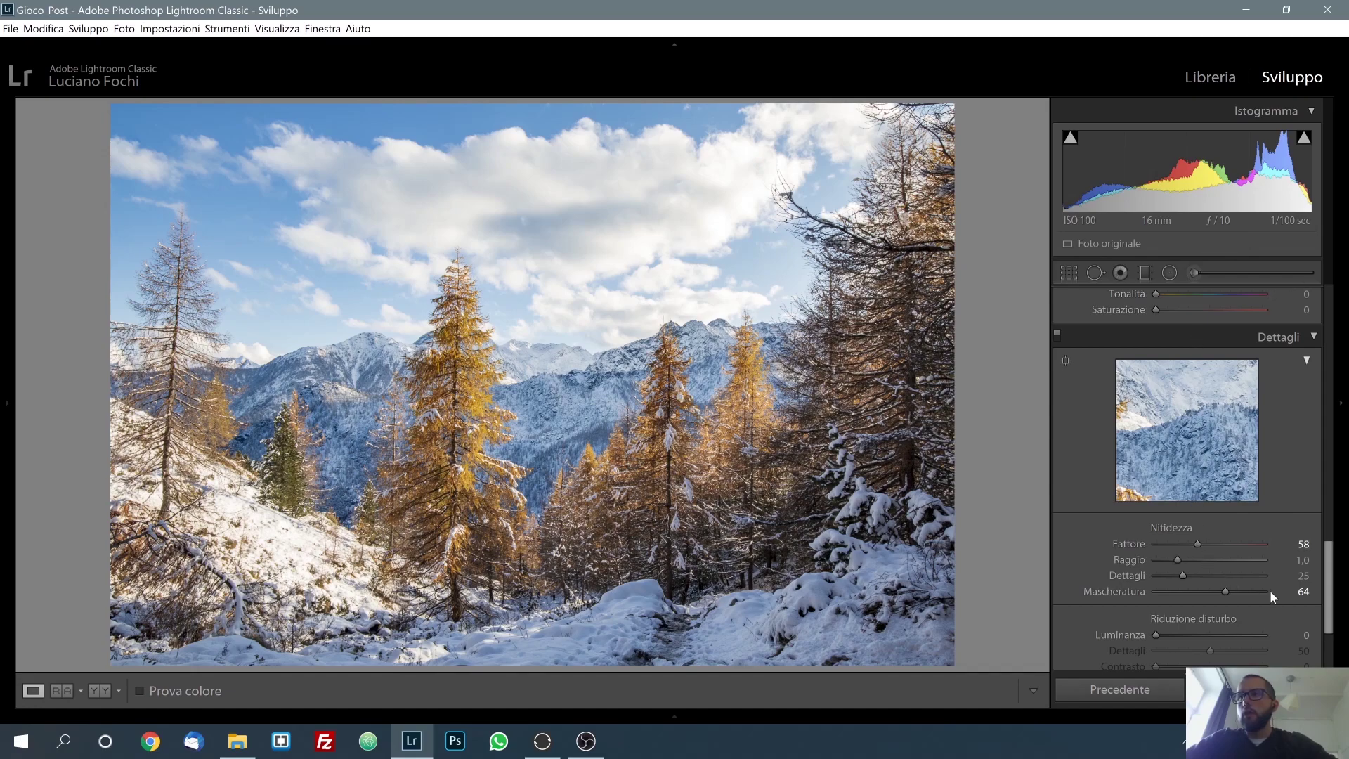
pyautogui.click(1158, 636)
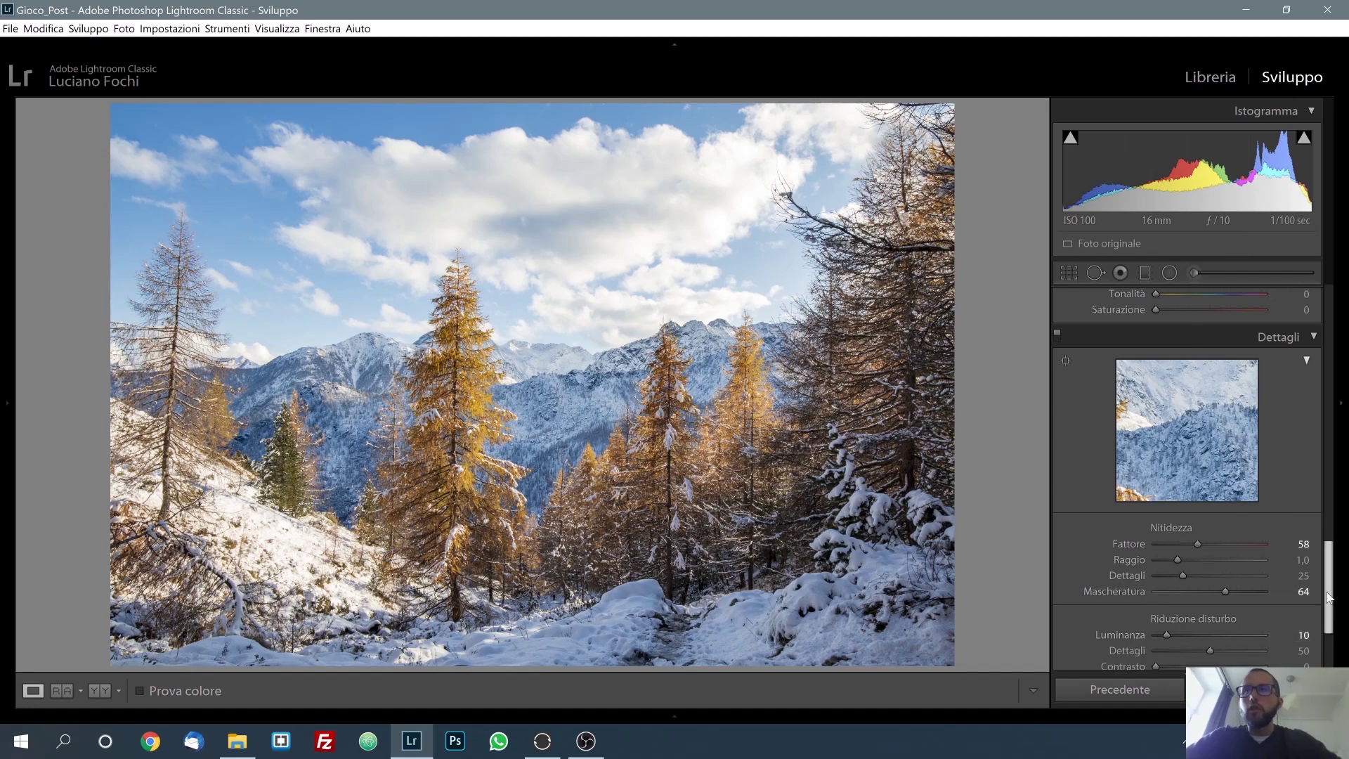
pyautogui.moveTo(1328, 597); pyautogui.dragTo(1328, 558)
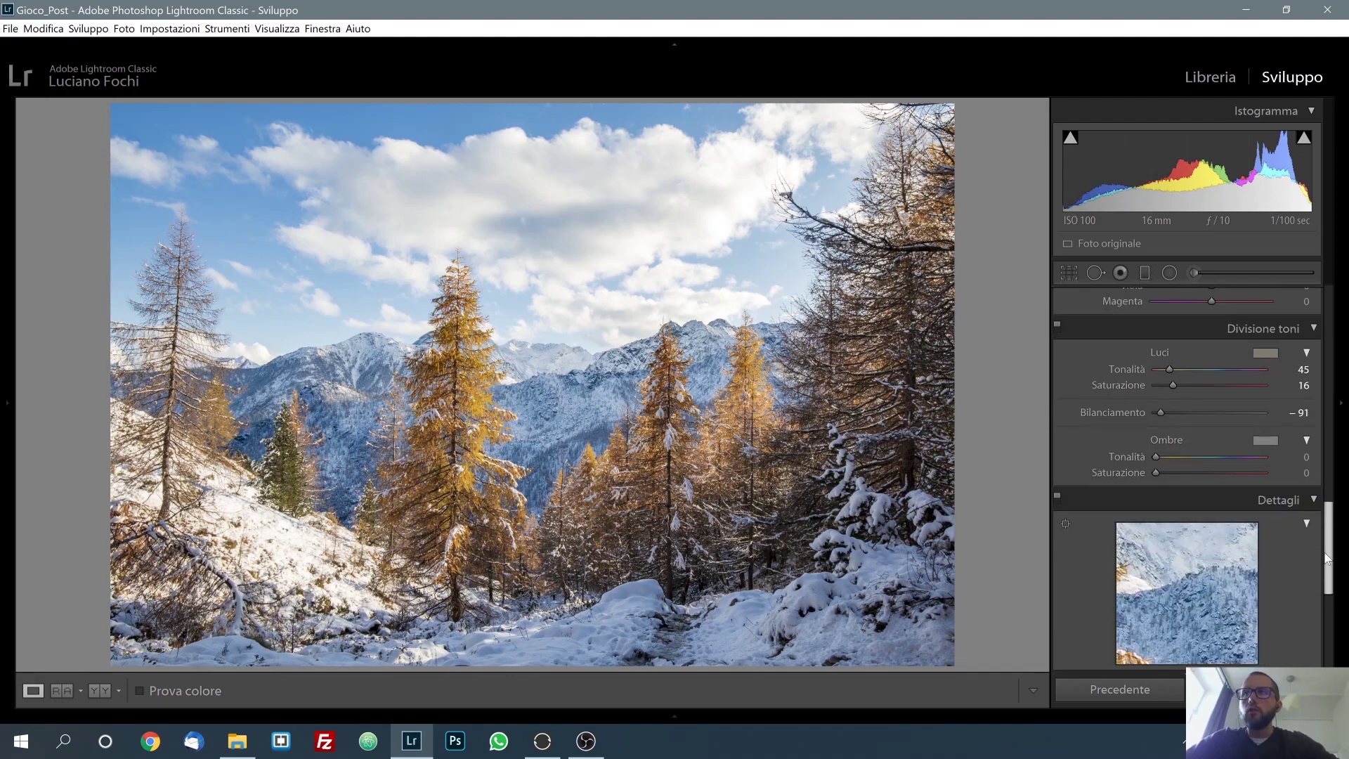
# Set whites +6, shadows +70 and highlights -73, then view before and after side by side.
pyautogui.moveTo(1327, 559); pyautogui.dragTo(1328, 355)
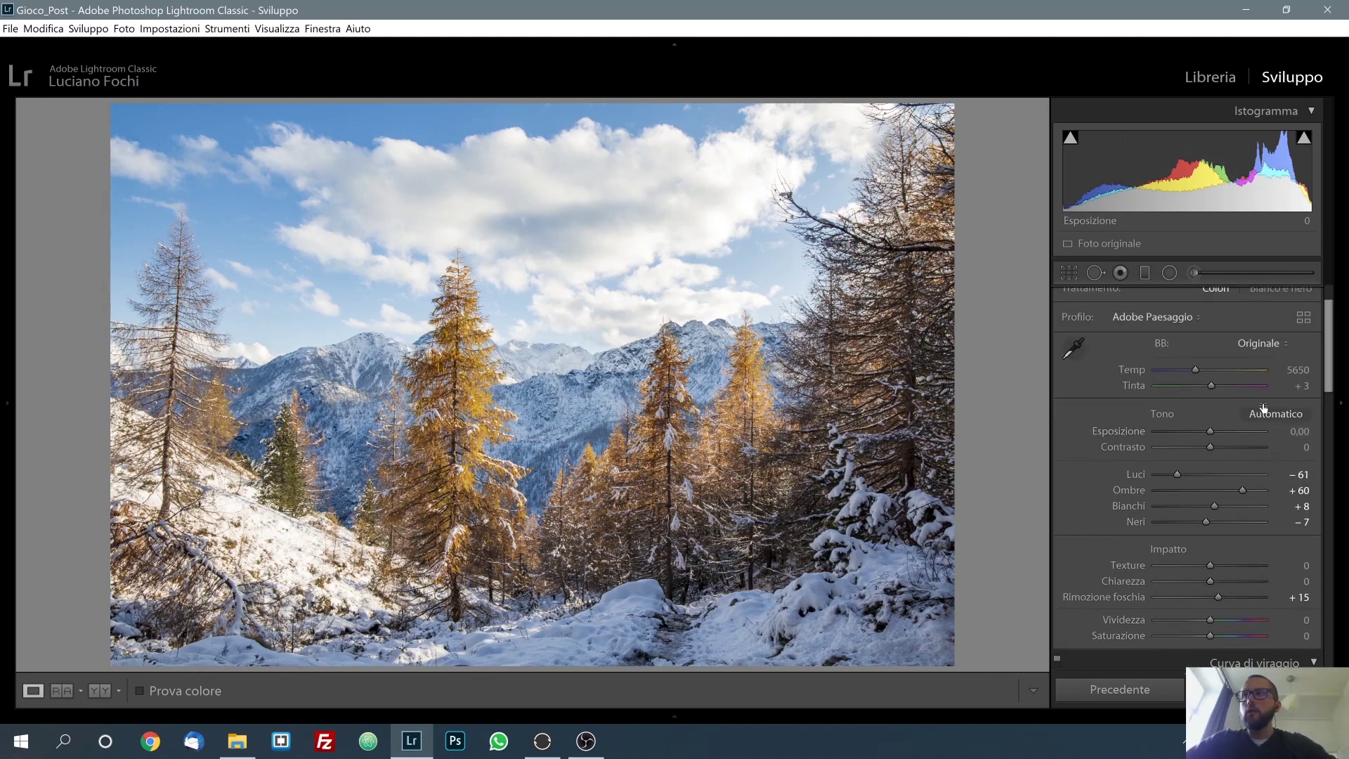
pyautogui.moveTo(1214, 506)
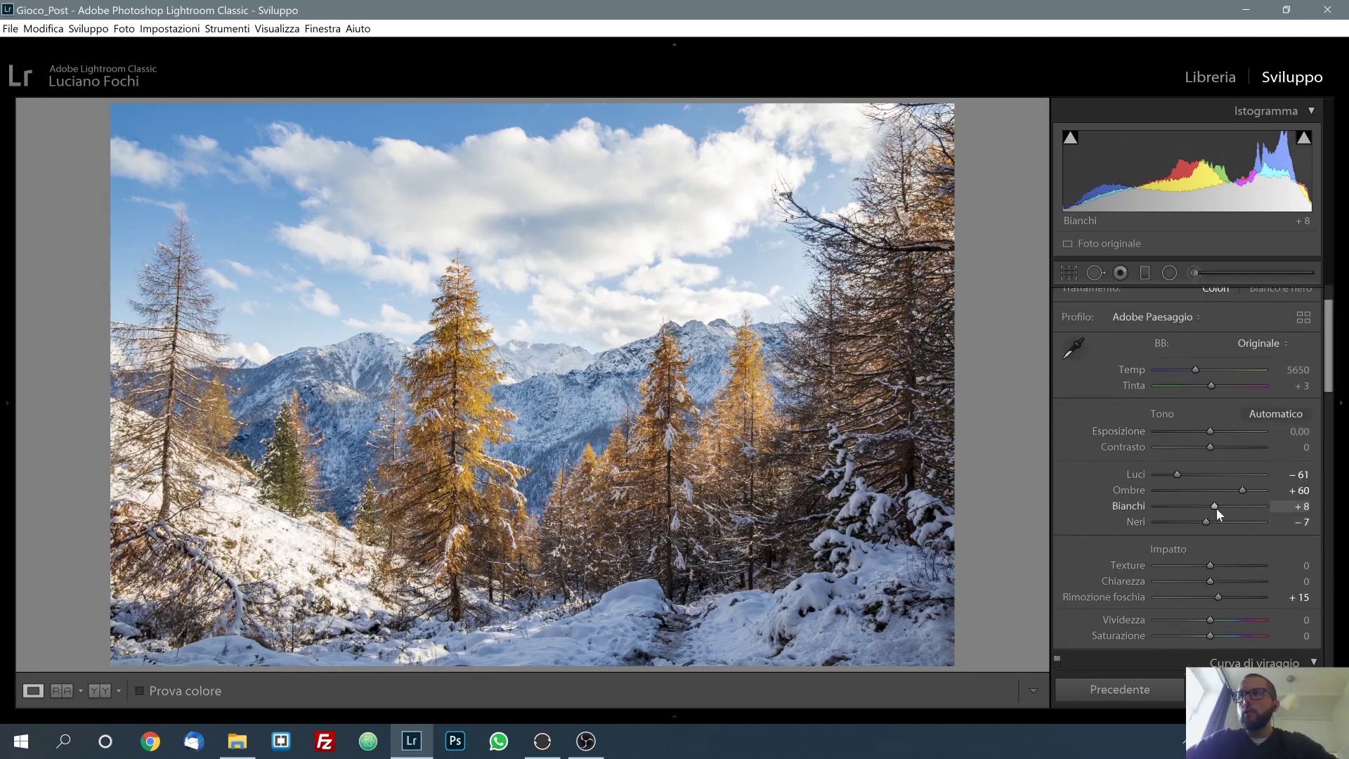
pyautogui.moveTo(1216, 508); pyautogui.dragTo(1216, 508)
pyautogui.moveTo(1244, 490); pyautogui.dragTo(1246, 488)
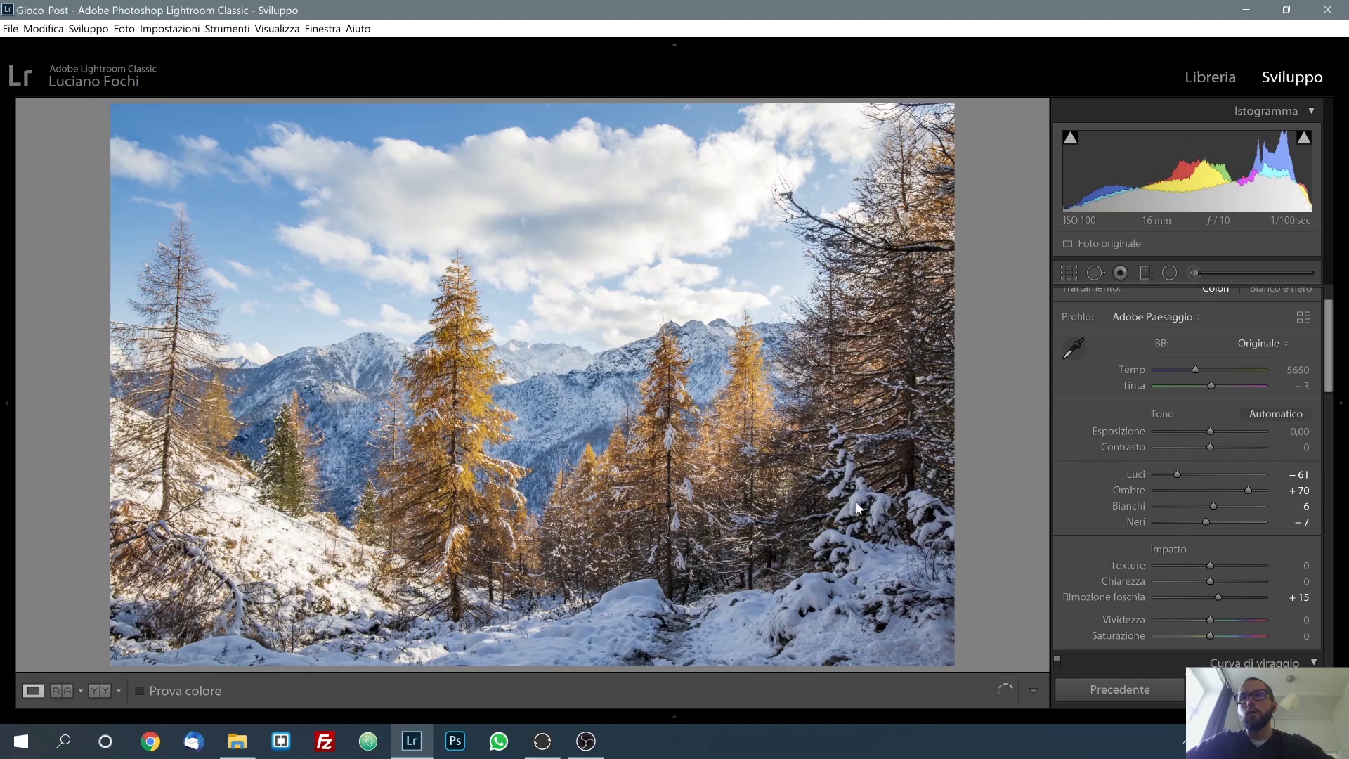
pyautogui.moveTo(1192, 475); pyautogui.dragTo(1174, 479)
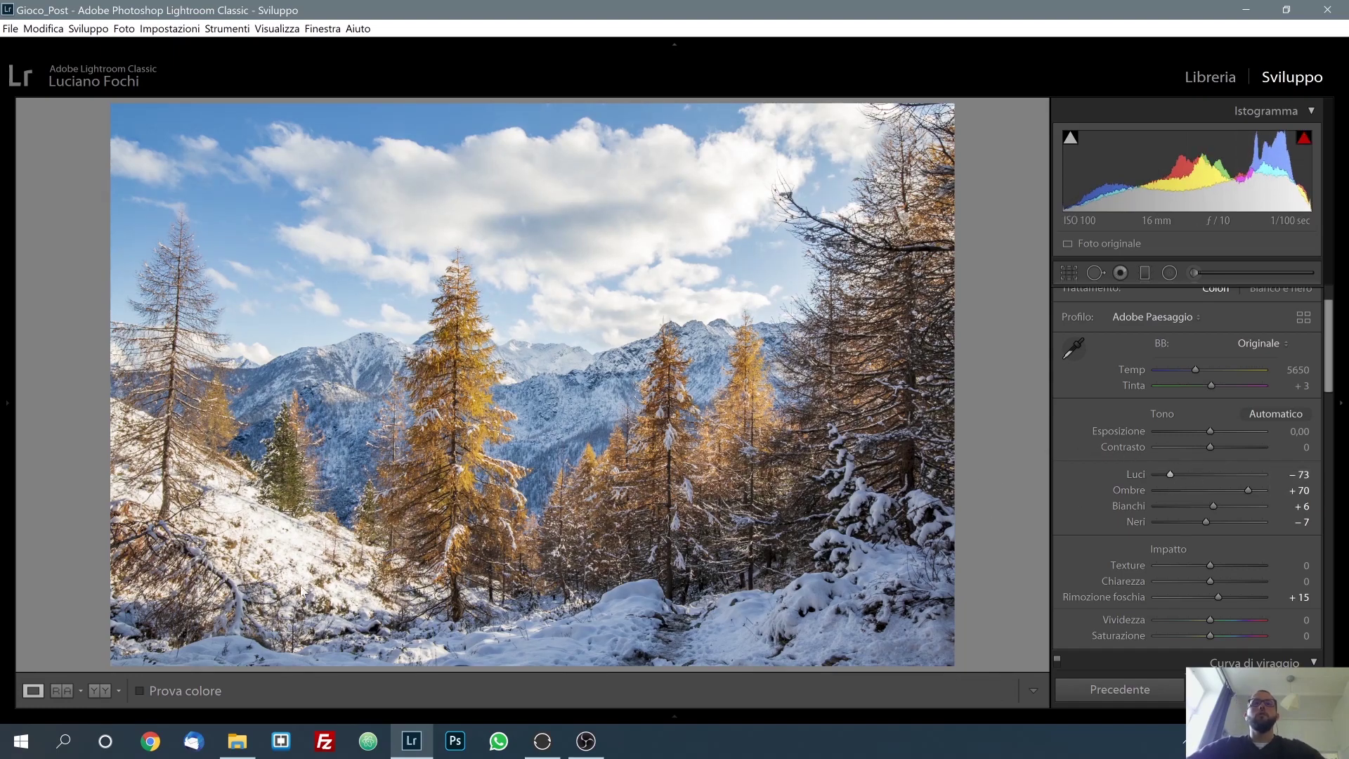
pyautogui.click(99, 693)
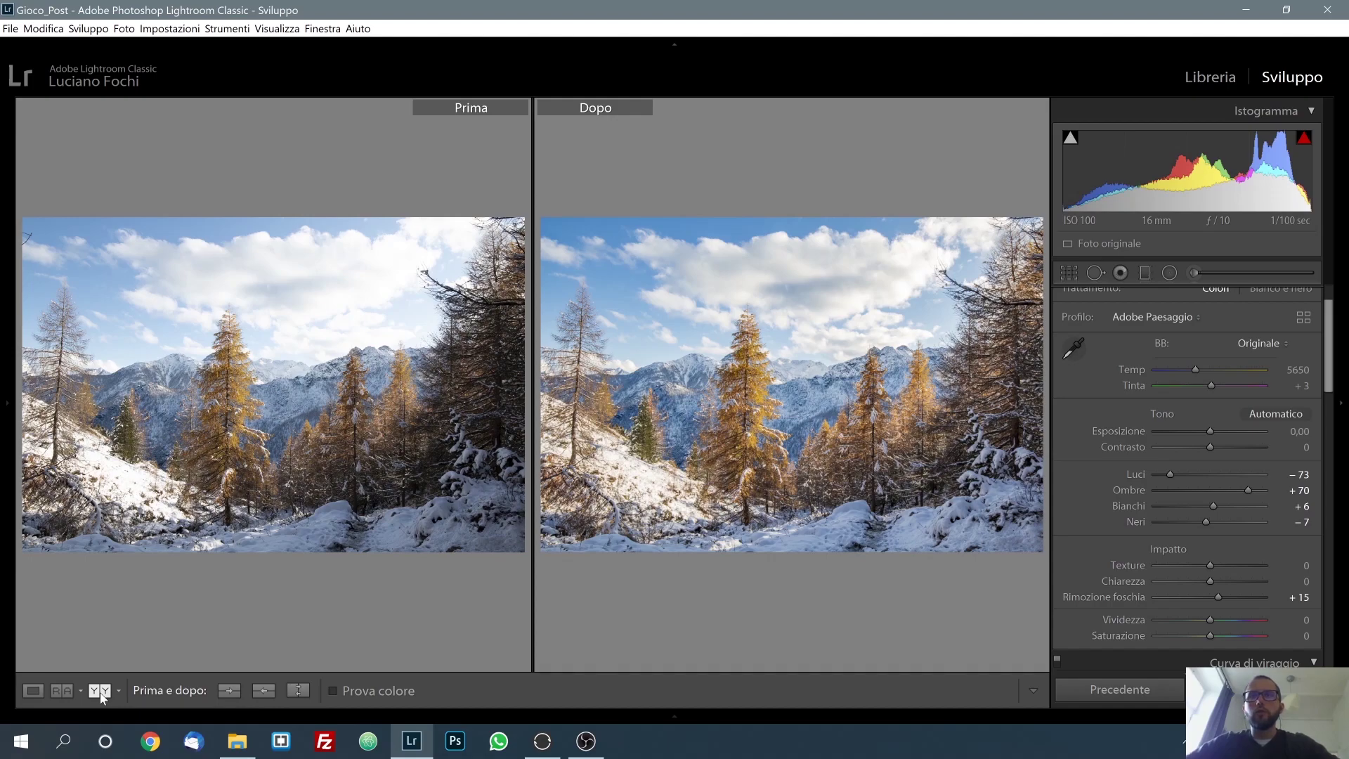
# Return to the Loupe view showing only the edited mountain photo.
pyautogui.click(29, 692)
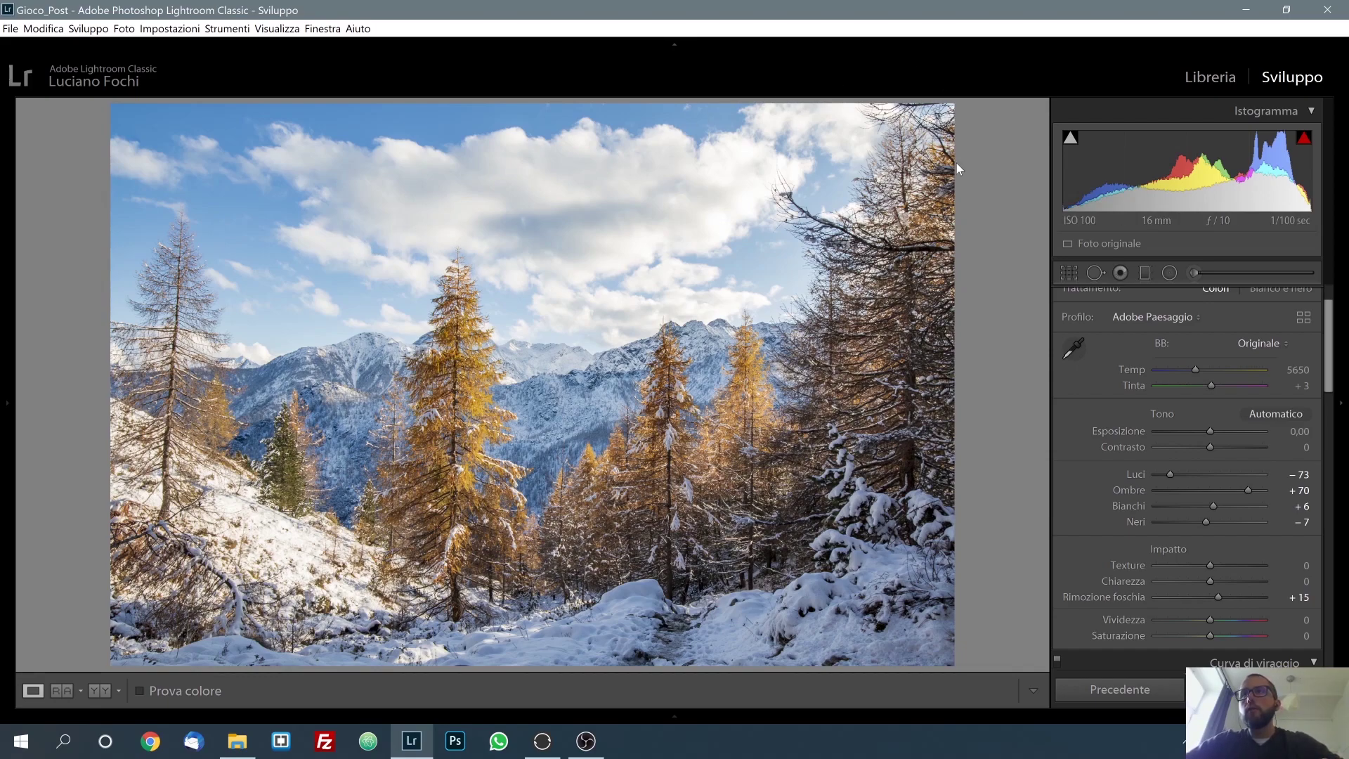
pyautogui.click(1069, 274)
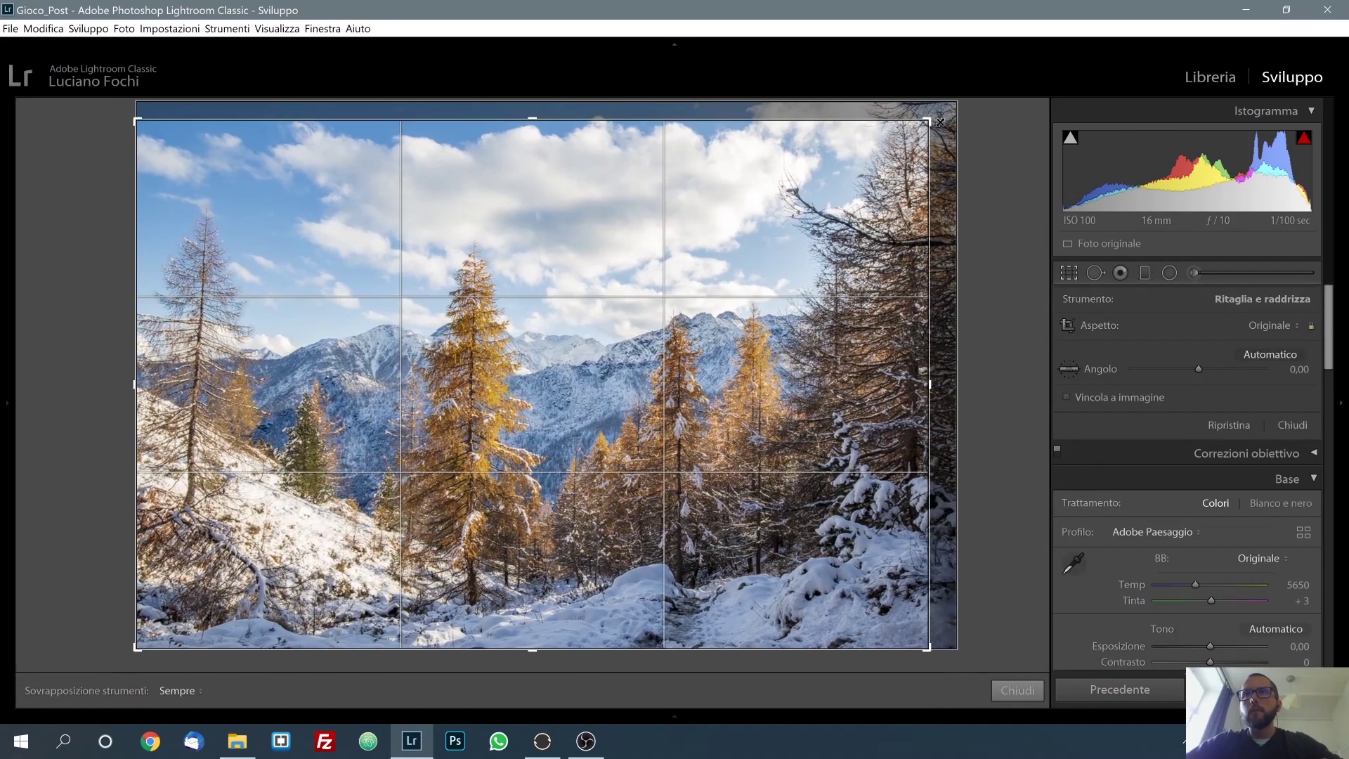
pyautogui.moveTo(940, 123); pyautogui.dragTo(931, 123)
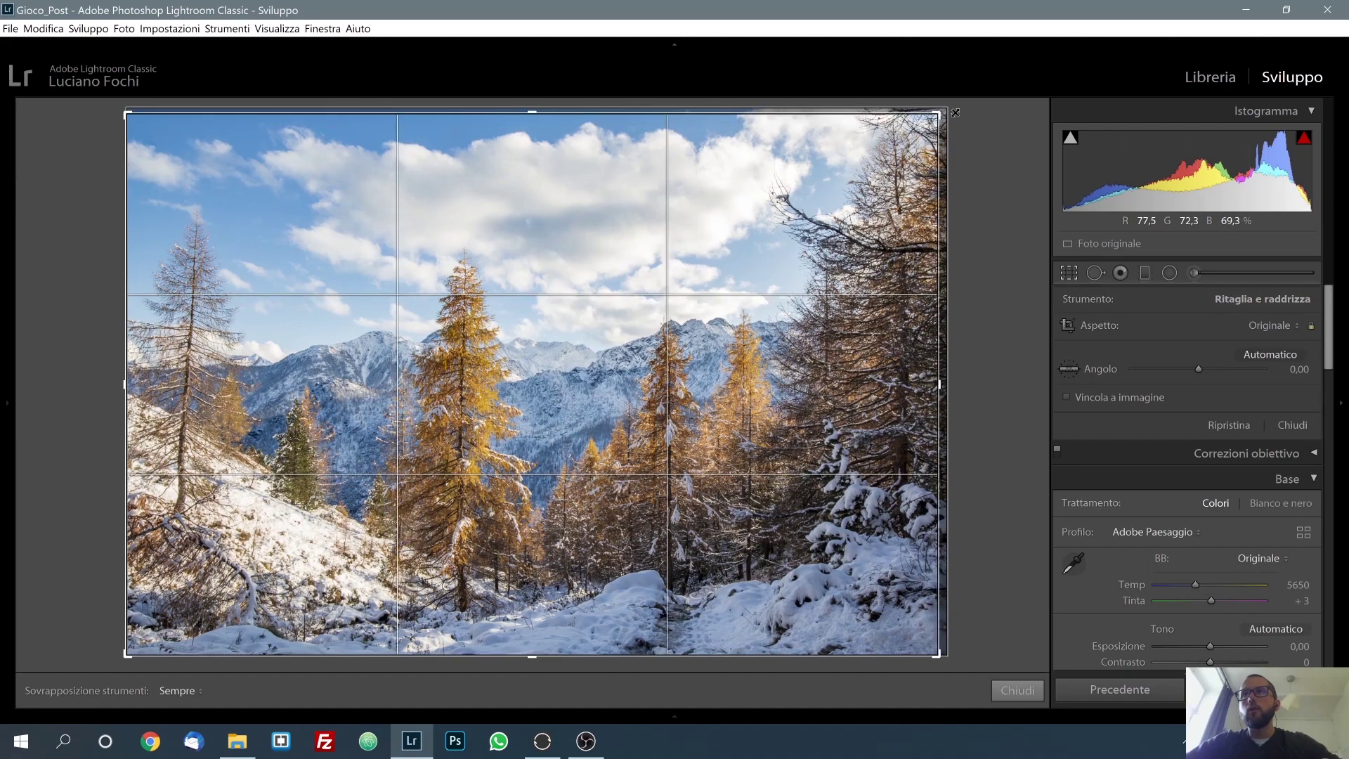
pyautogui.click(1035, 689)
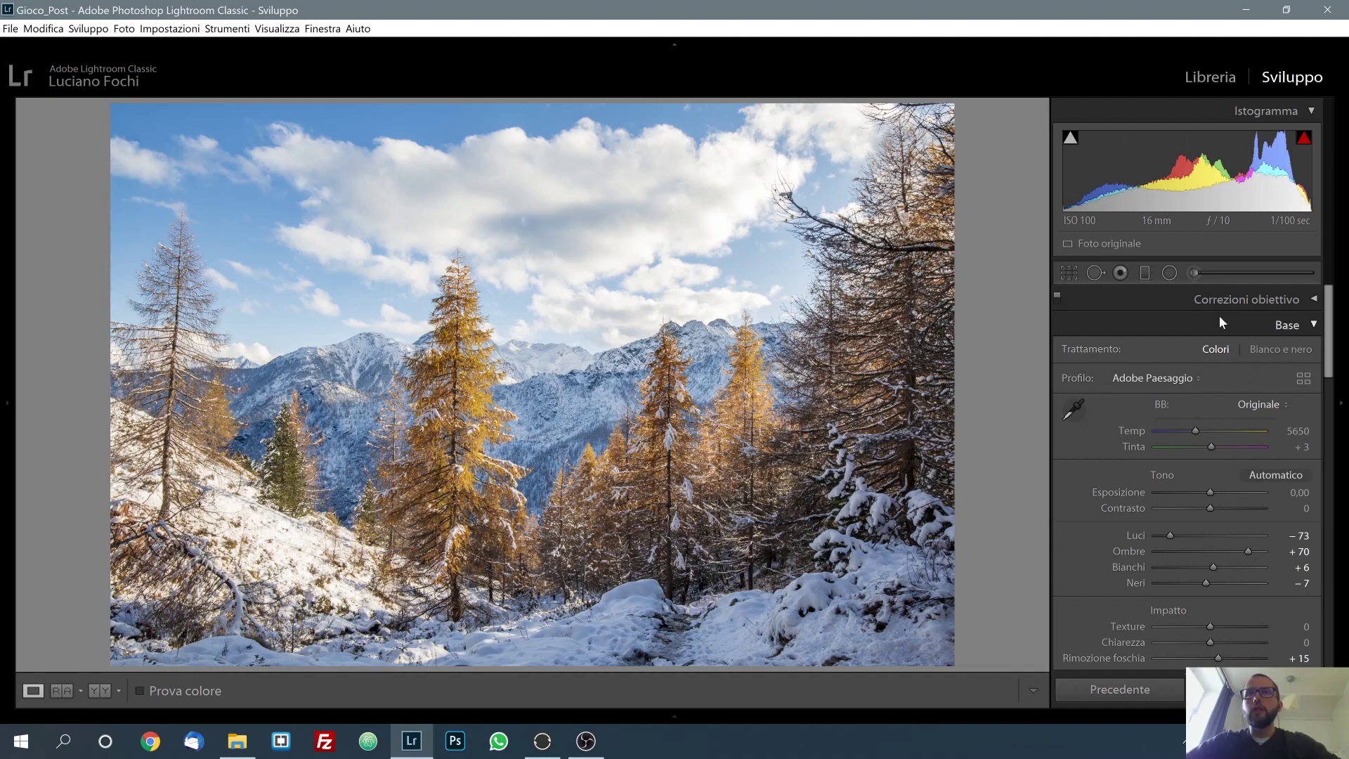
# Set up an Adjustment Brush with highlights -35 and clarity 17.
pyautogui.click(1226, 275)
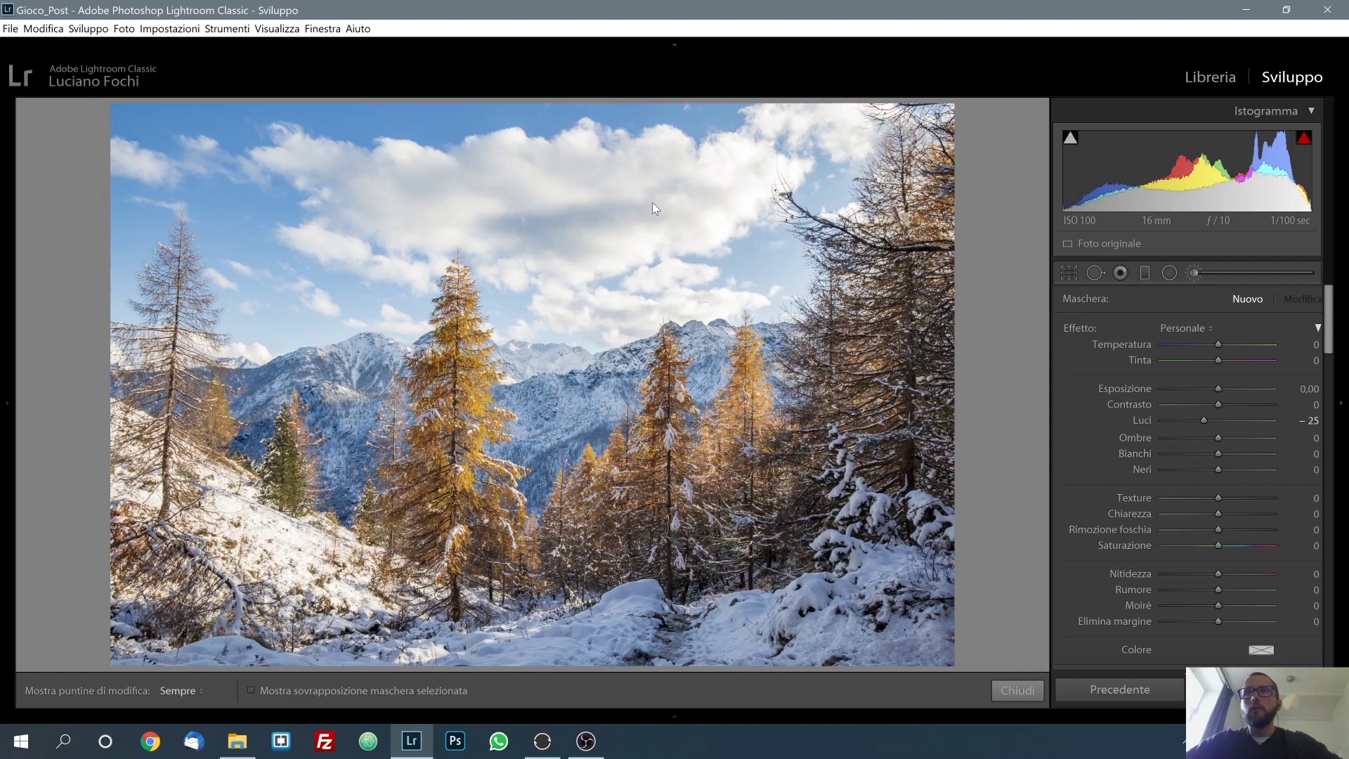
pyautogui.click(1230, 516)
pyautogui.press('Down')
pyautogui.press('Down')
pyautogui.press('Down')
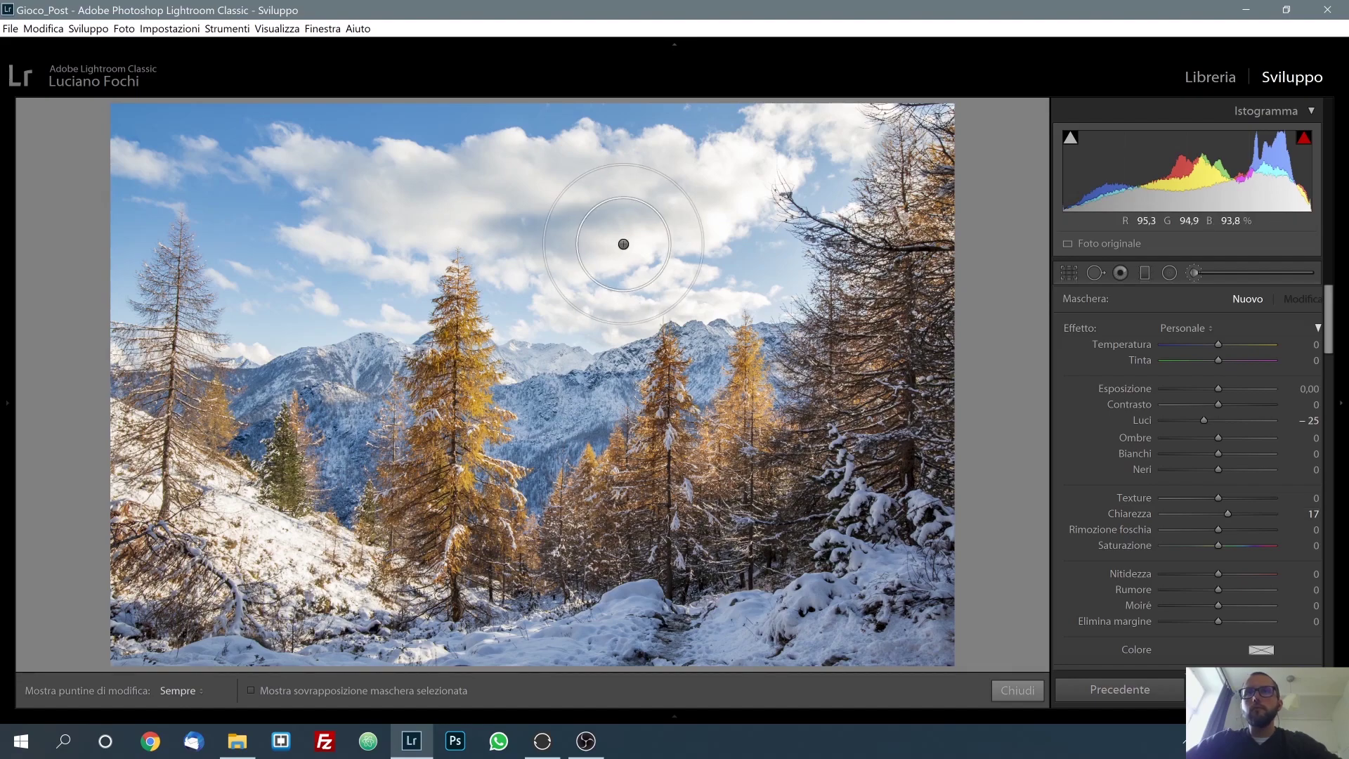
pyautogui.press('h')
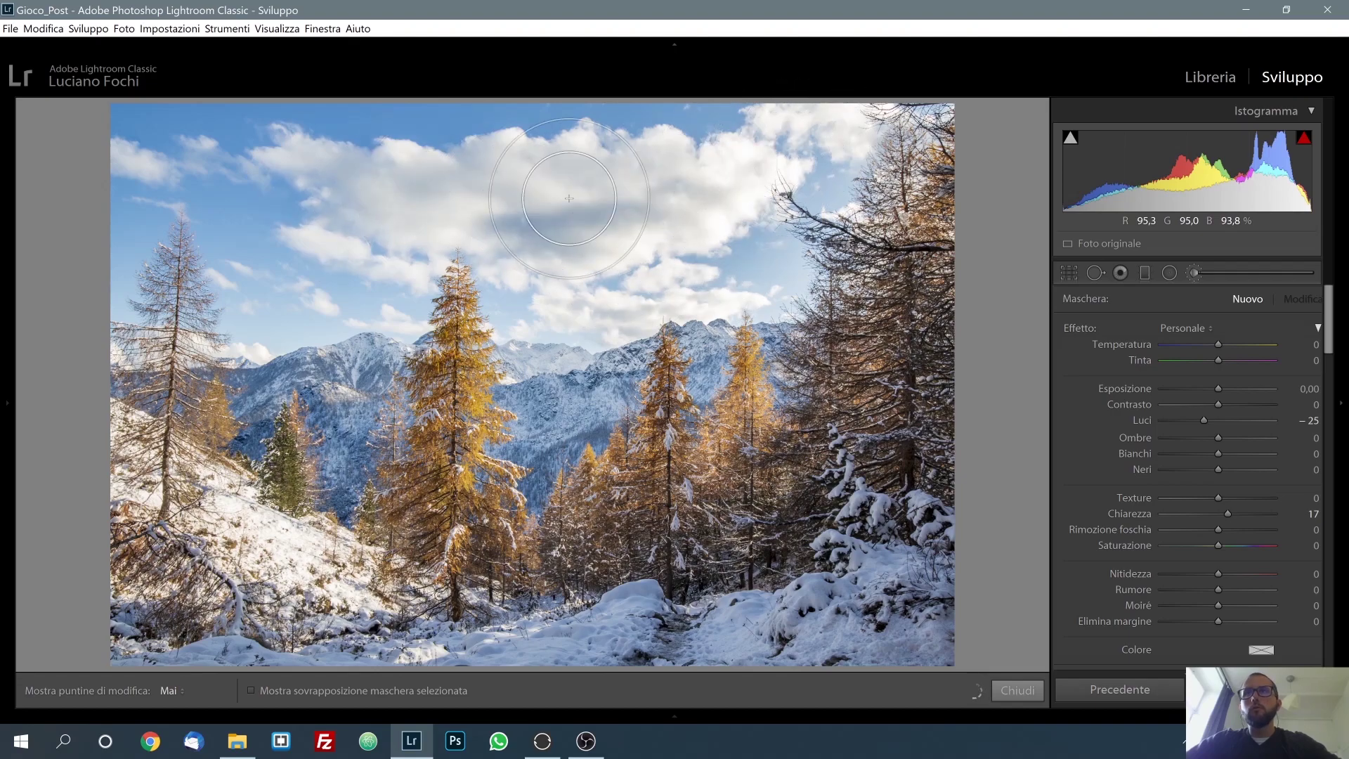
pyautogui.press('h')
# Paint the brush adjustment over the clouds and toggle it off to compare.
pyautogui.click(437, 202)
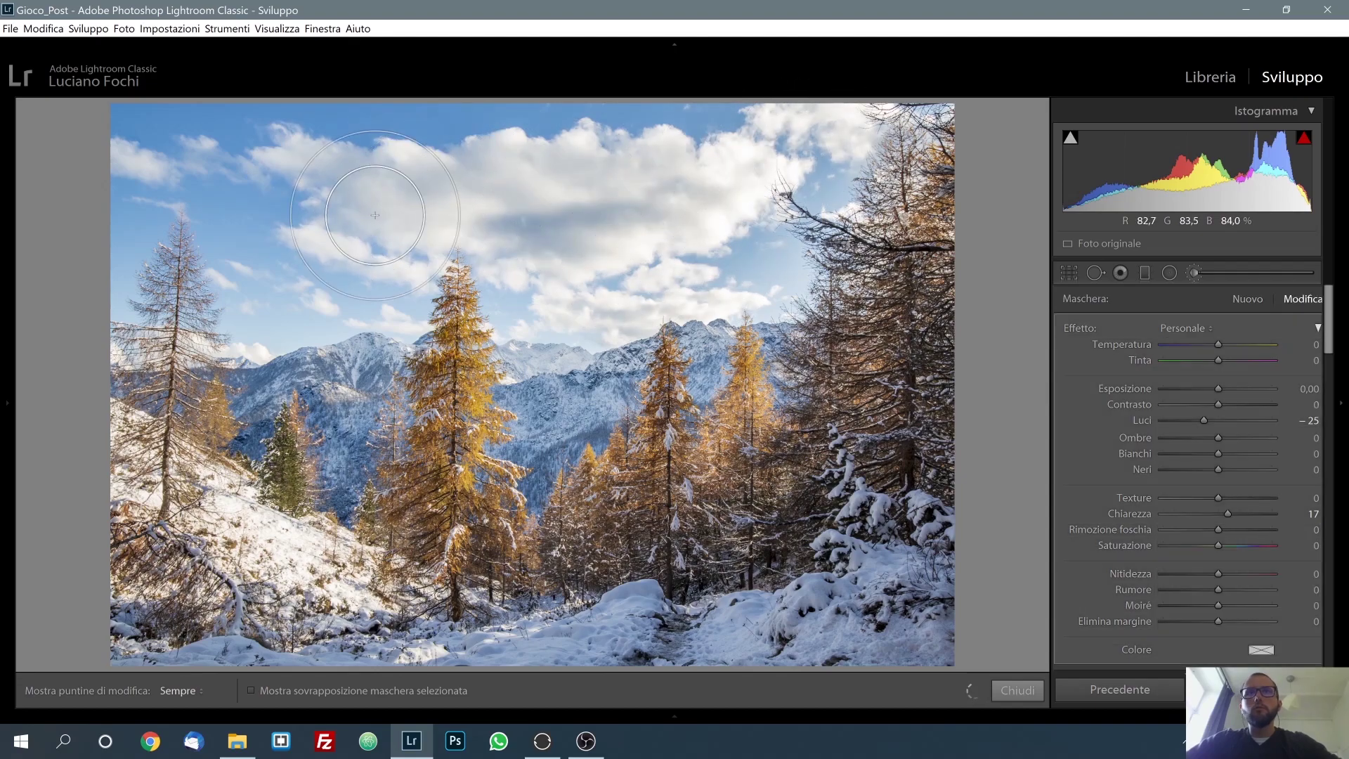
pyautogui.press('h')
pyautogui.press('h')
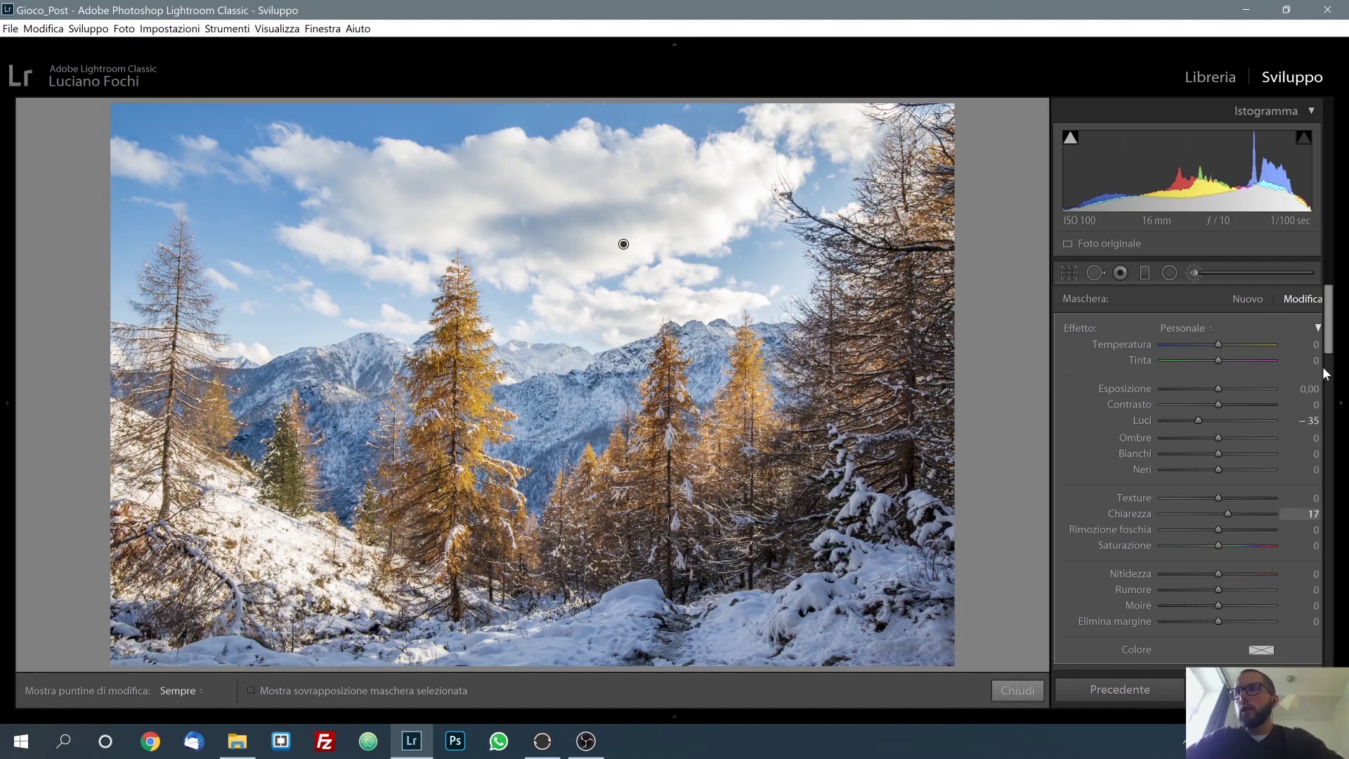
pyautogui.scroll(-3, 1328, 365)
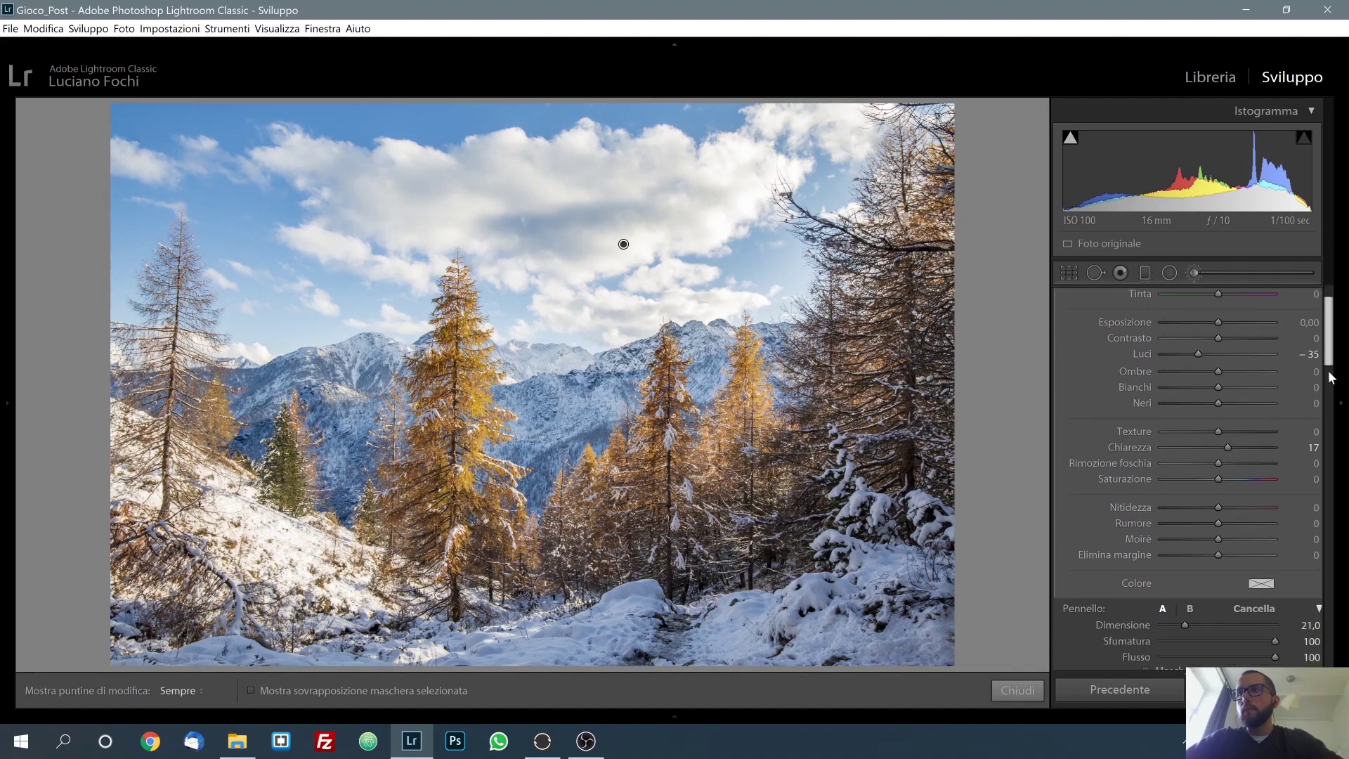
pyautogui.scroll(-5, 1300, 436)
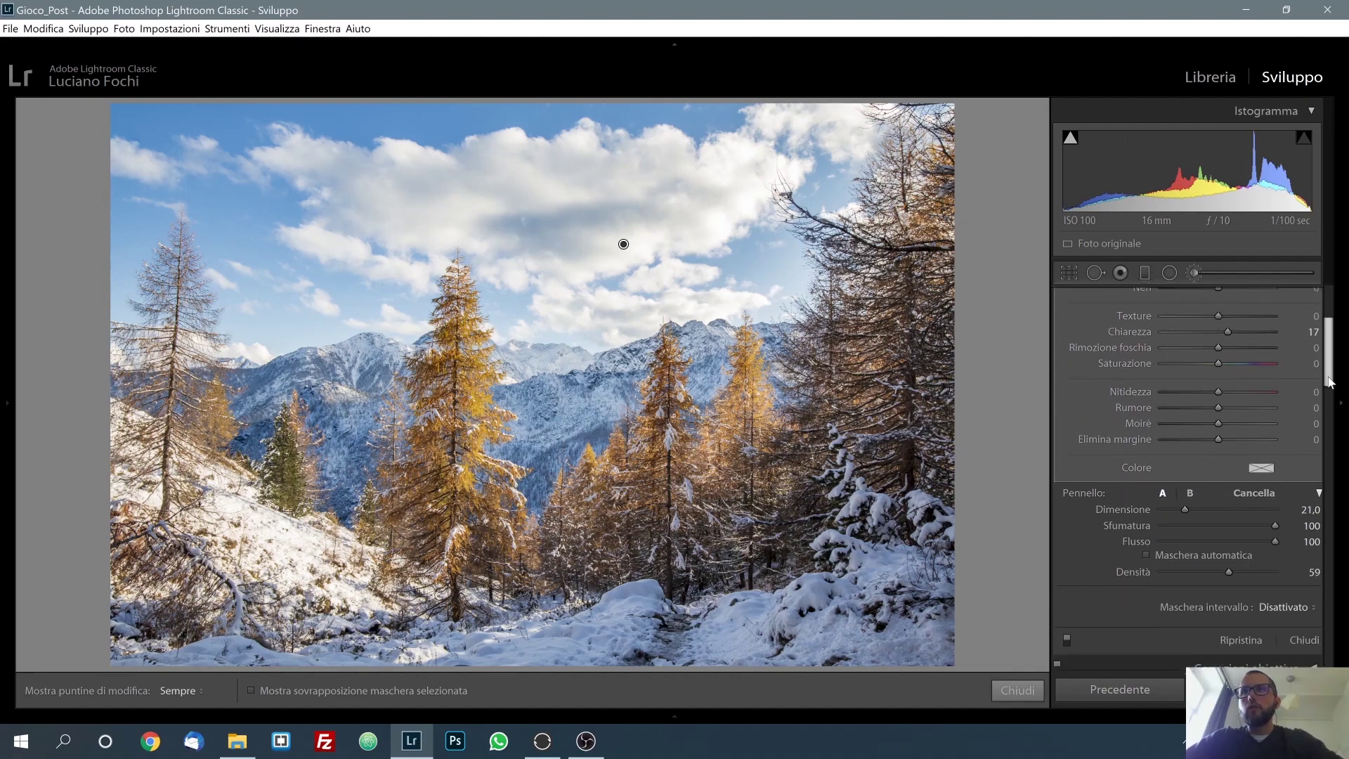
pyautogui.click(1067, 632)
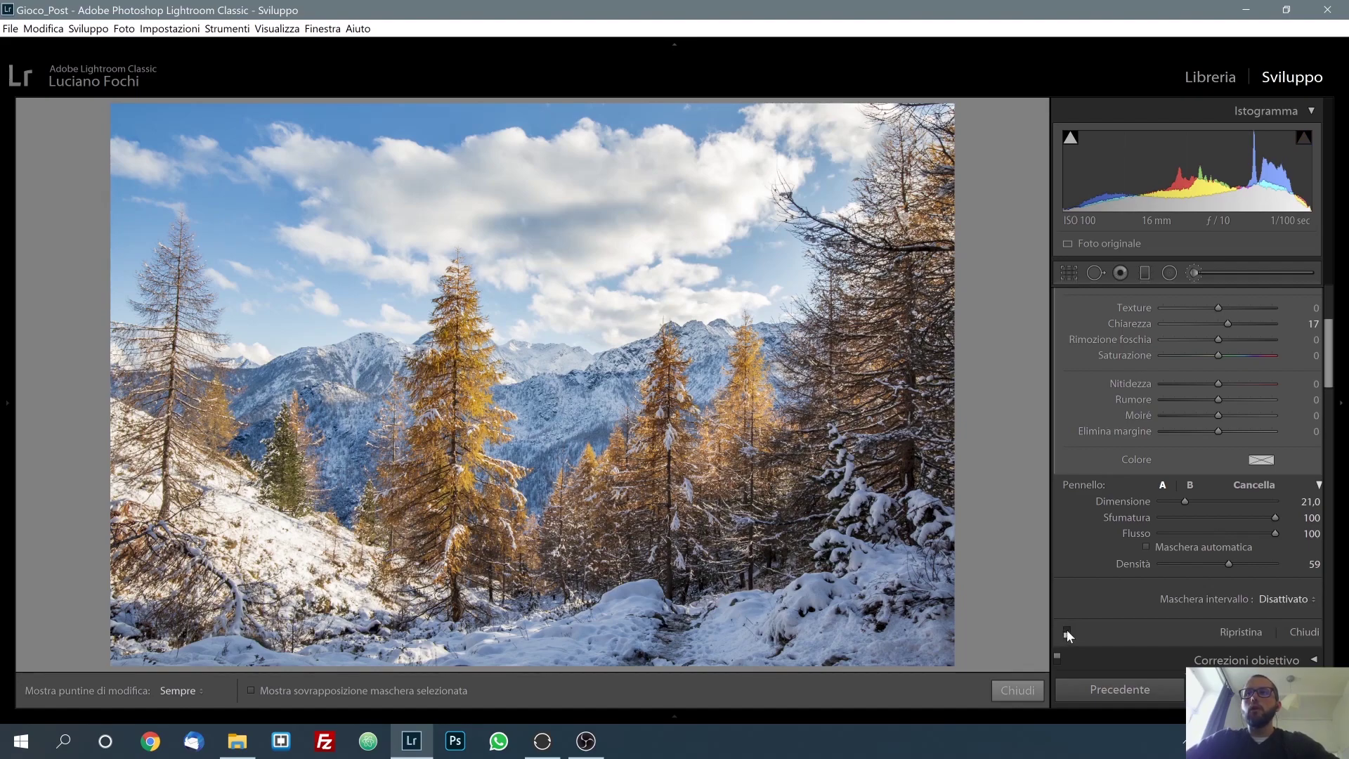
# Compare the cloud brush adjustment off and on, then switch the brush to erase mode.
pyautogui.click(1067, 631)
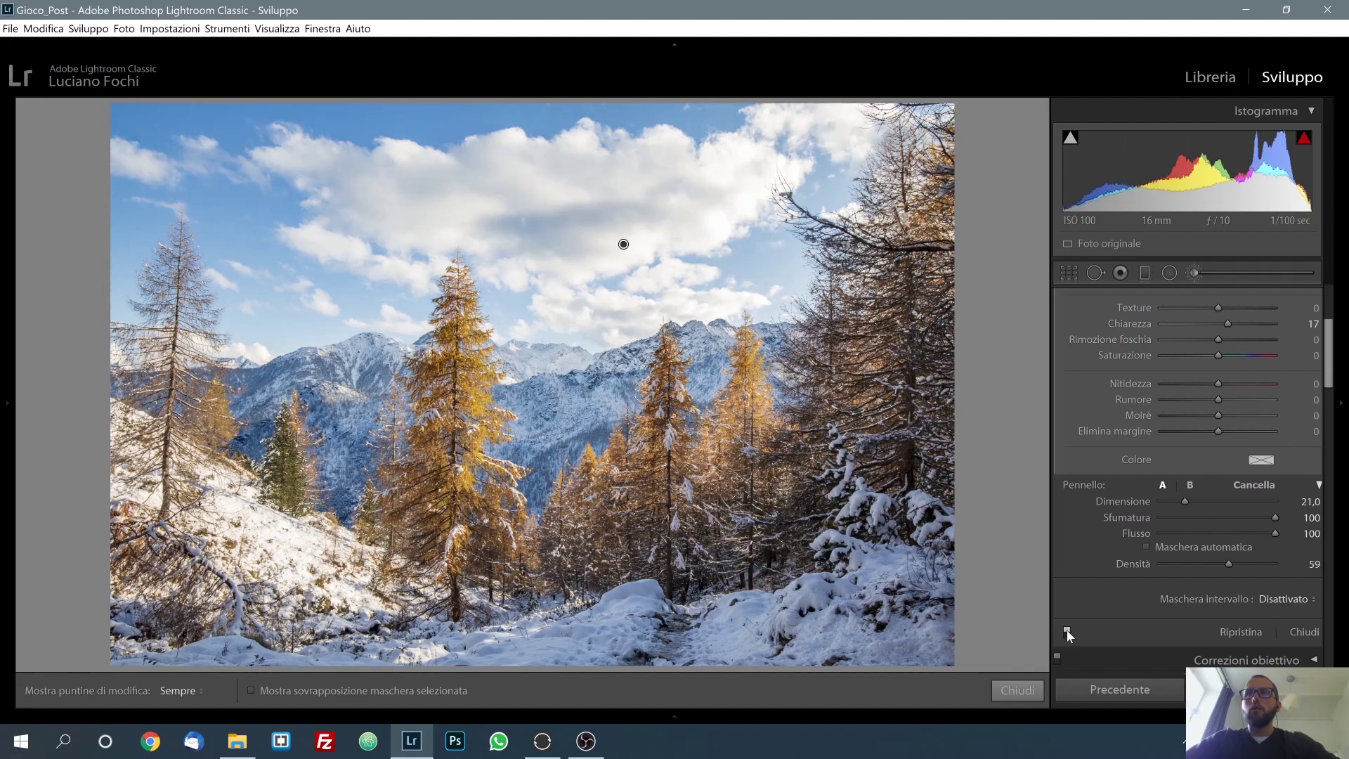
pyautogui.click(1066, 632)
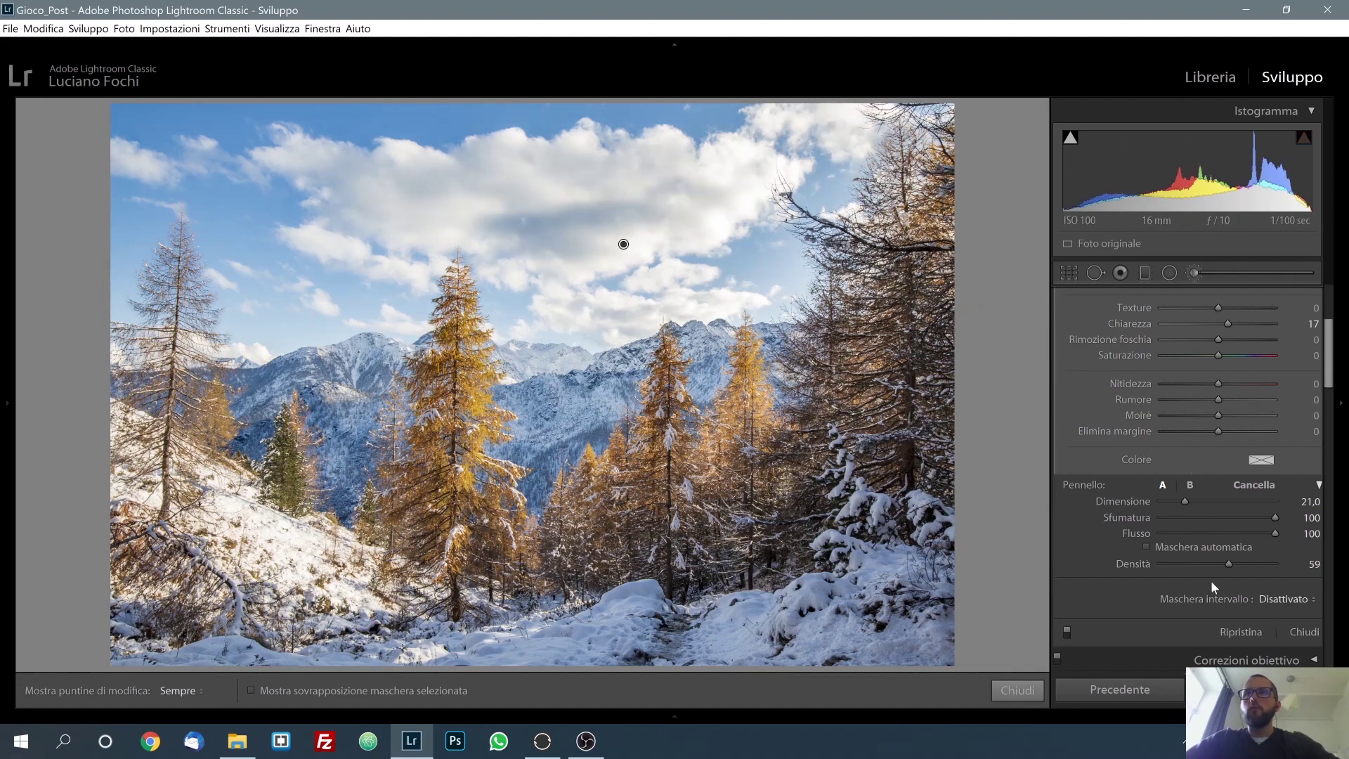
pyautogui.click(1250, 490)
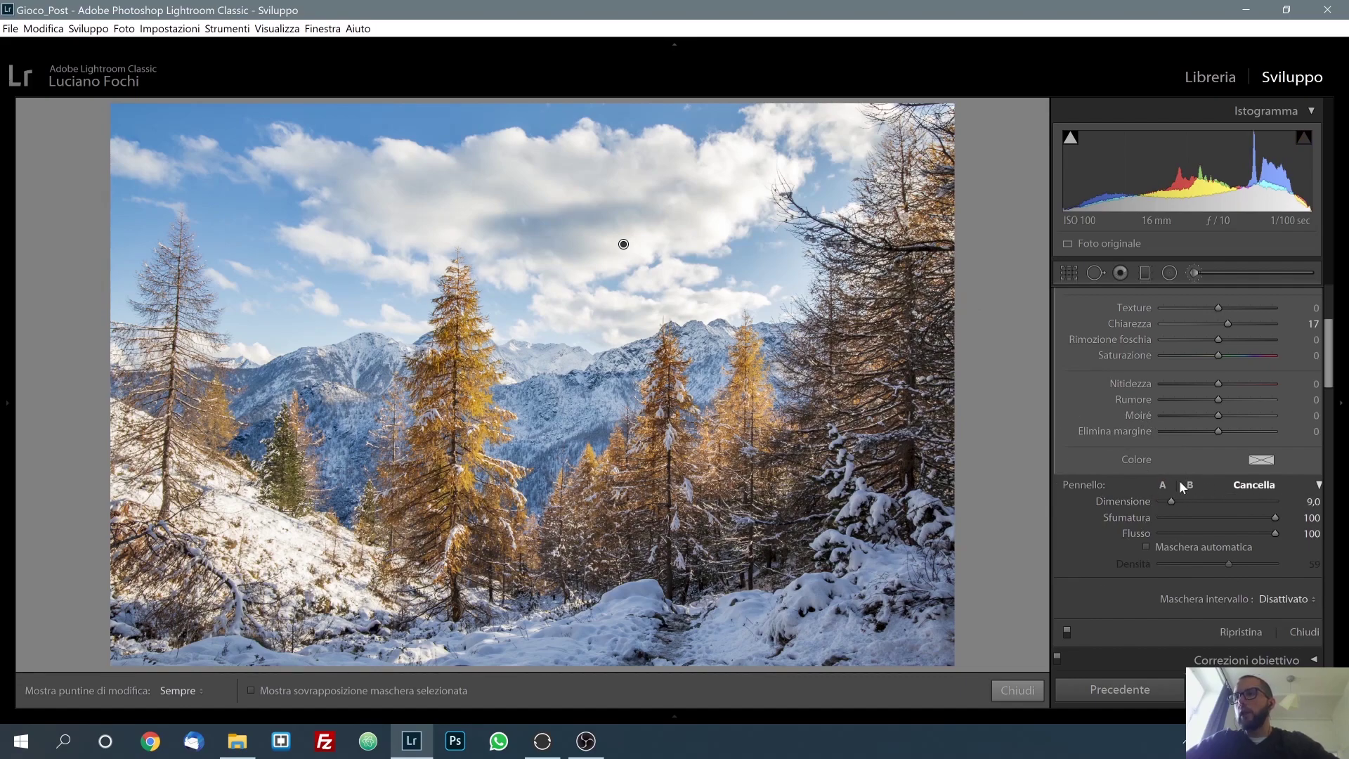
pyautogui.scroll(2, 890, 281)
pyautogui.scroll(3, 890, 317)
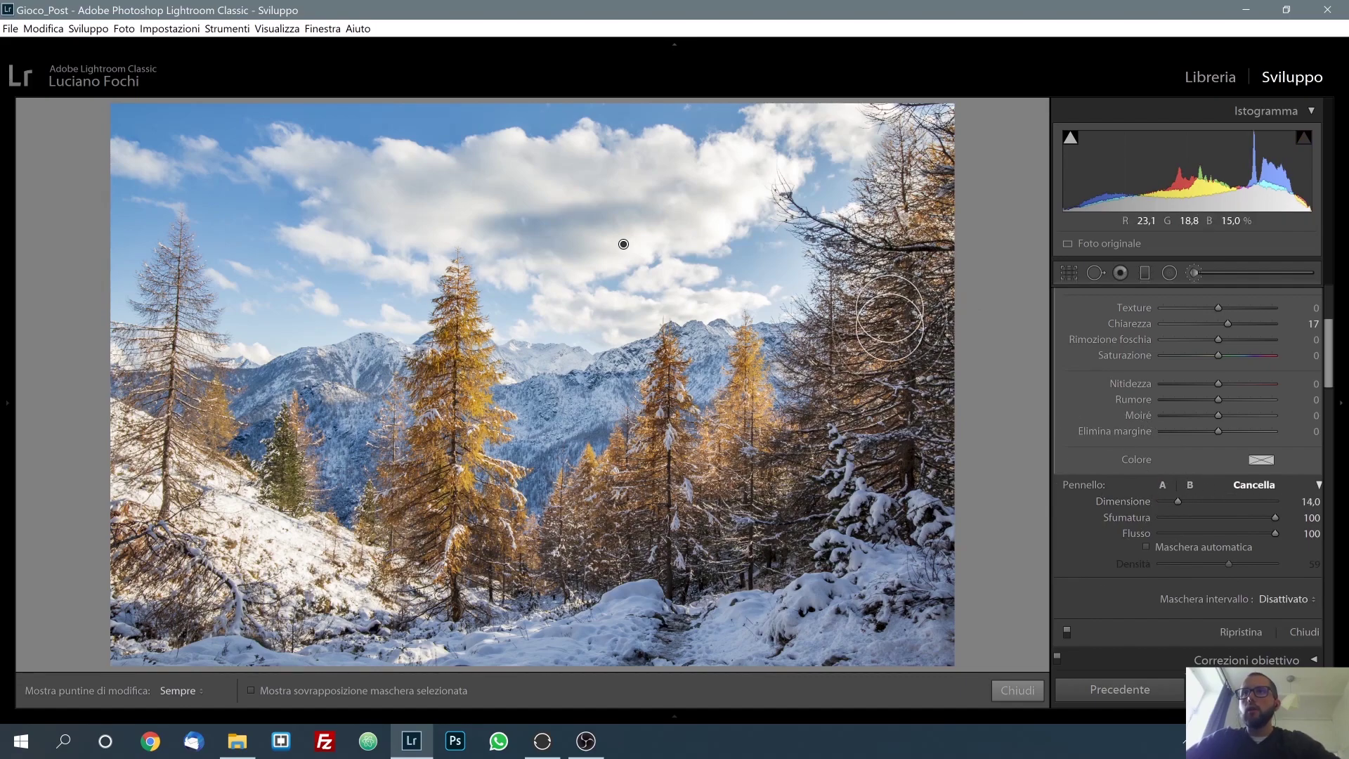
pyautogui.scroll(2, 889, 317)
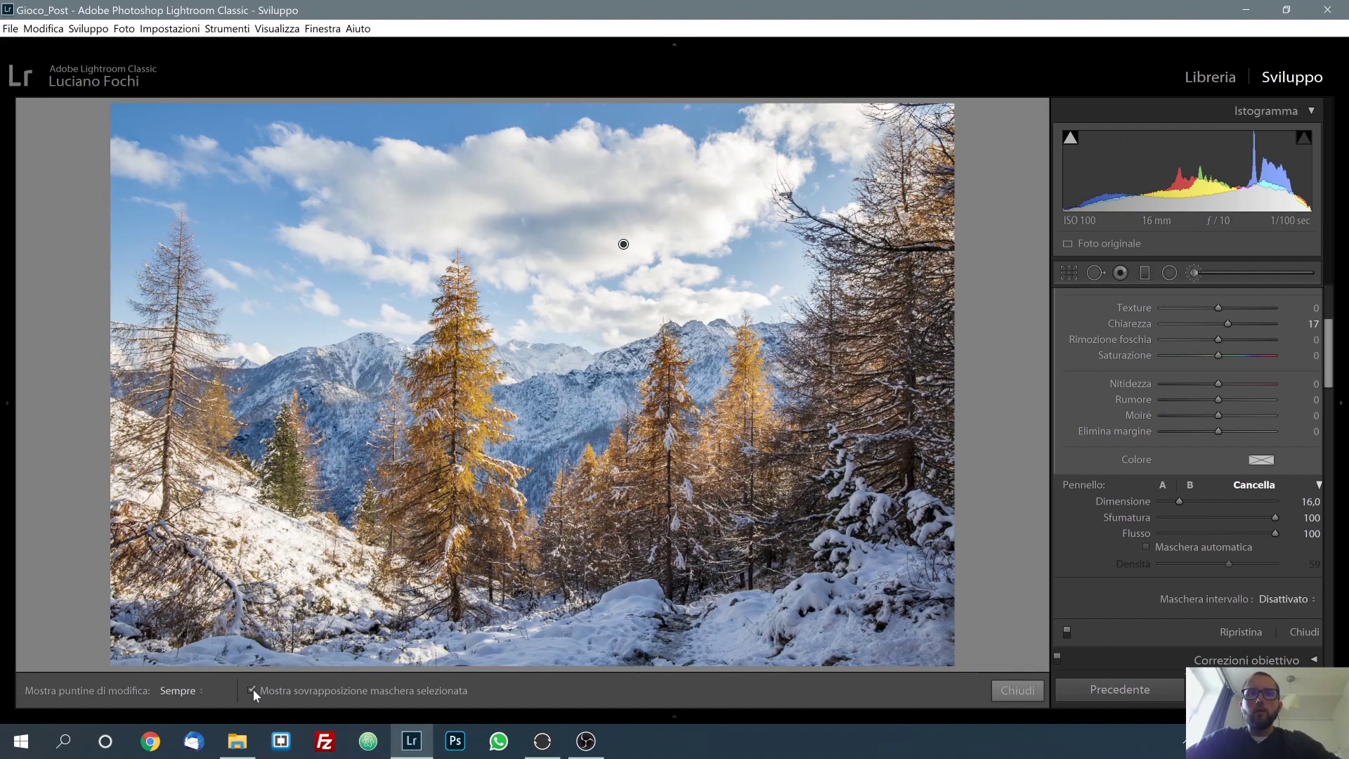
pyautogui.scroll(5, 888, 318)
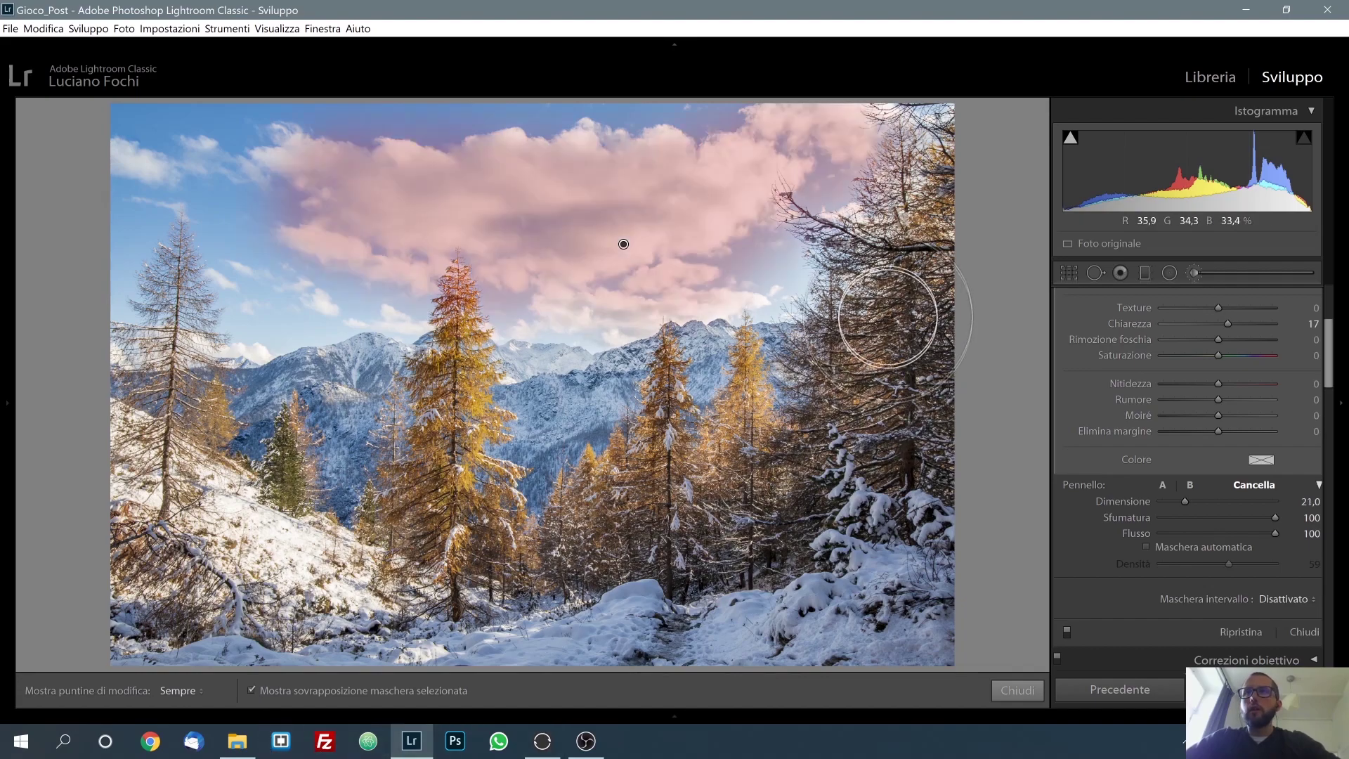
# Set edit pins to always show and hide the mask overlay on the sky.
pyautogui.press('h')
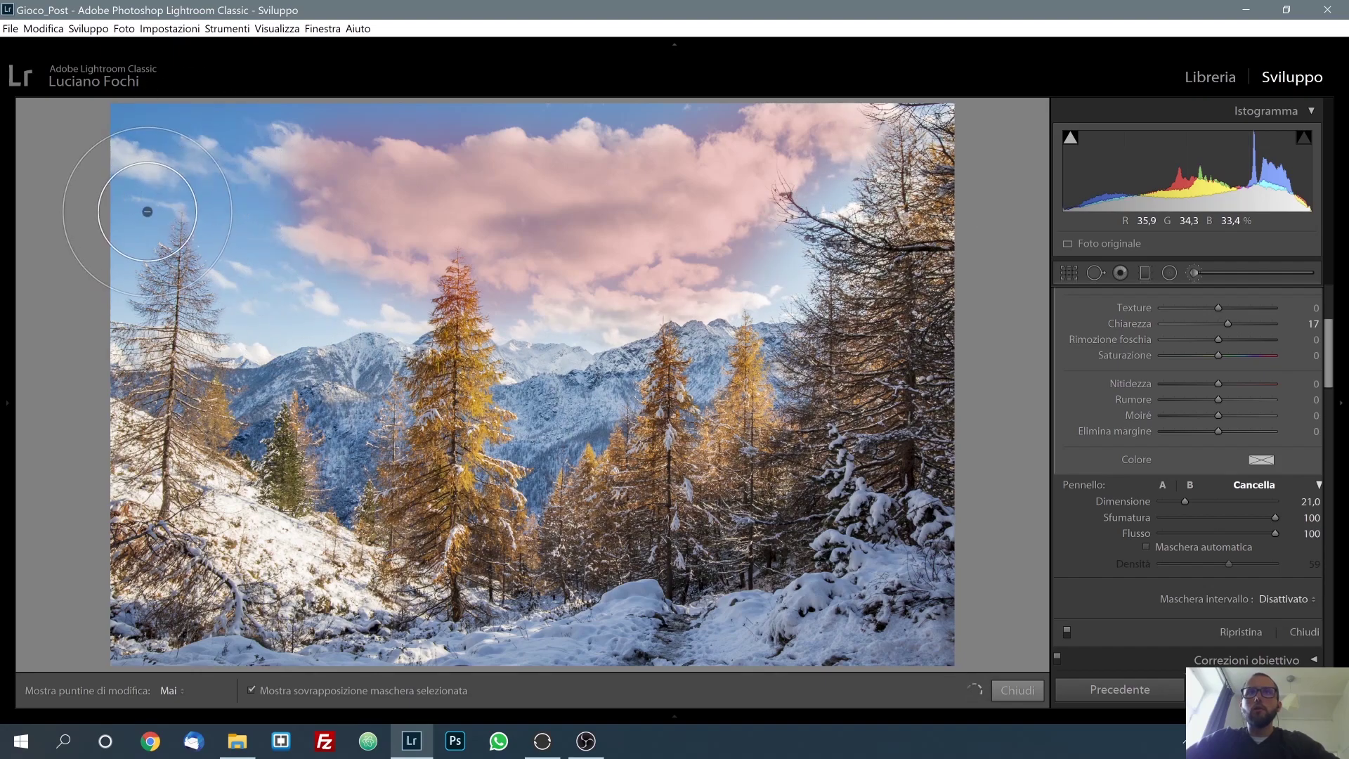
pyautogui.press('h')
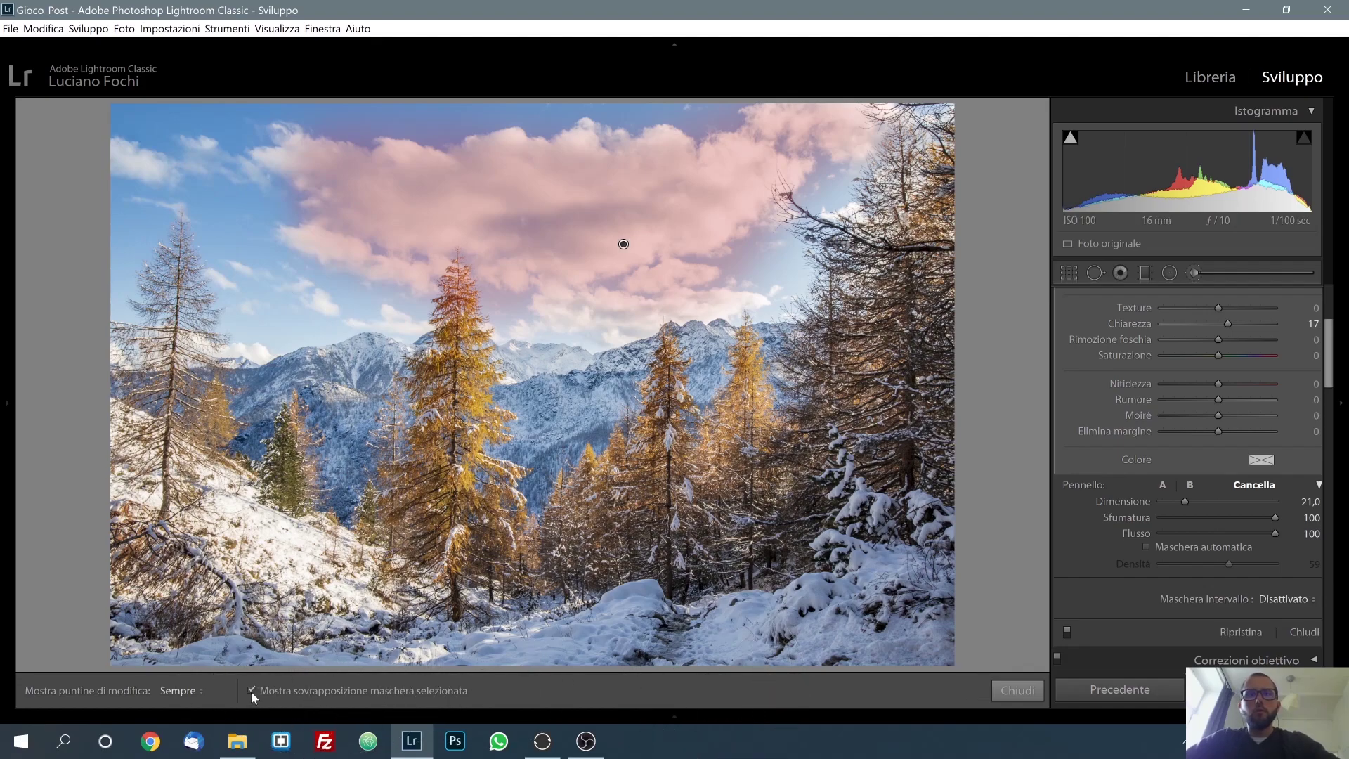
pyautogui.click(251, 691)
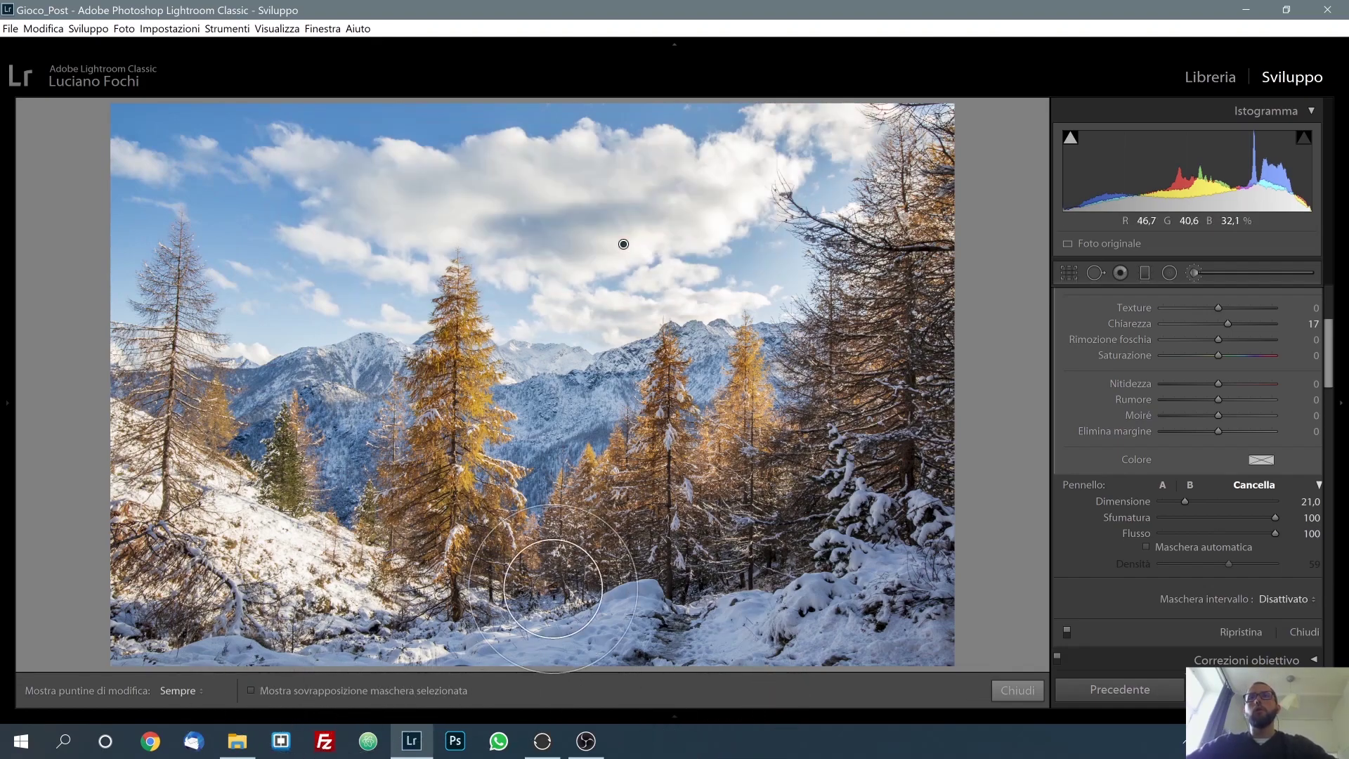
# Close the brush tool, compare before and after, then return to Loupe view.
pyautogui.click(1030, 695)
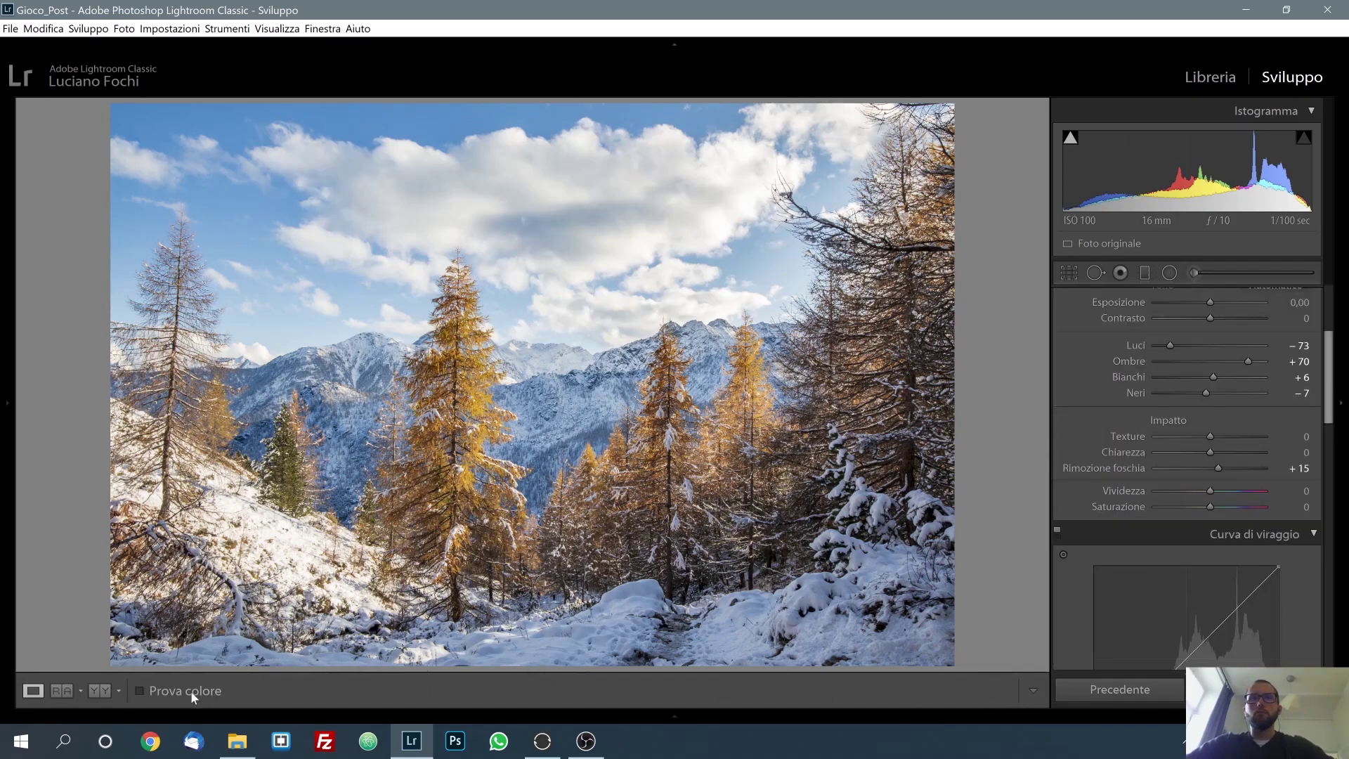
pyautogui.click(107, 691)
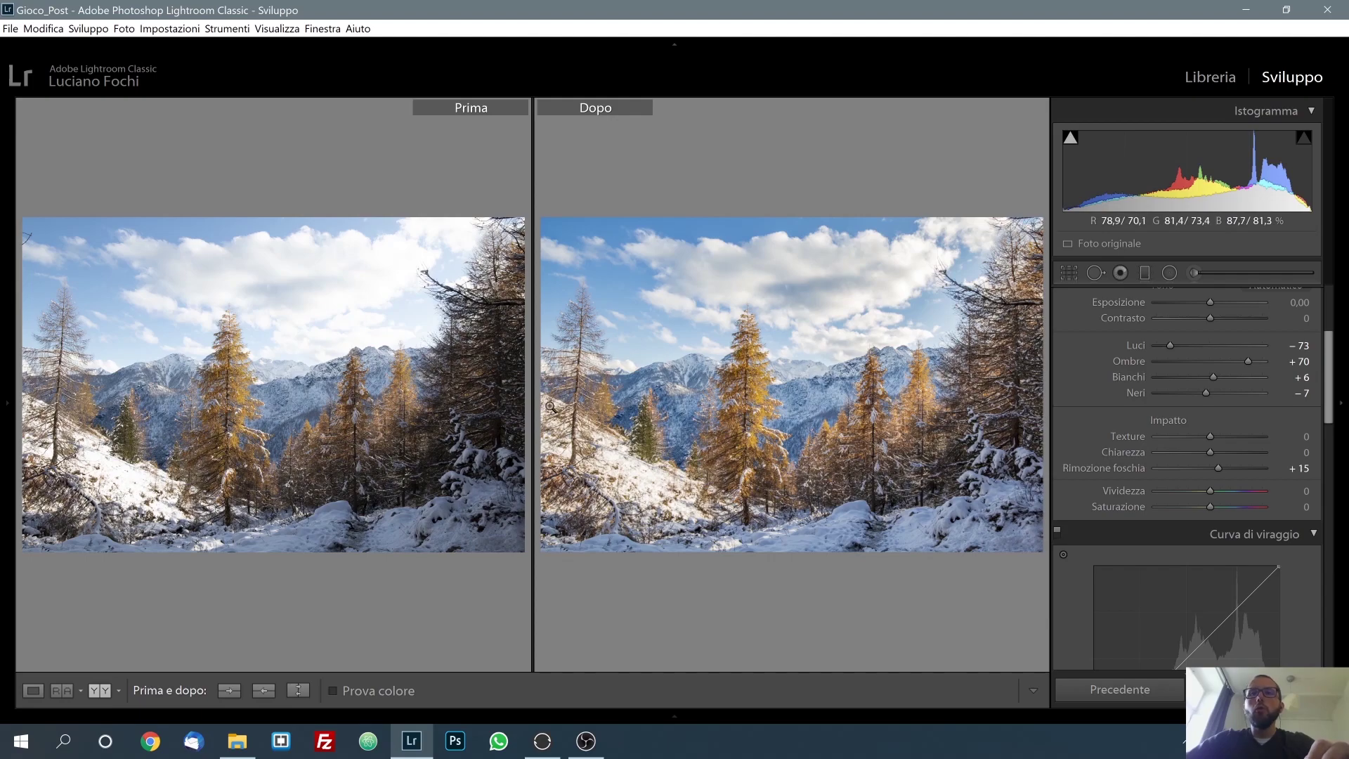
pyautogui.click(33, 691)
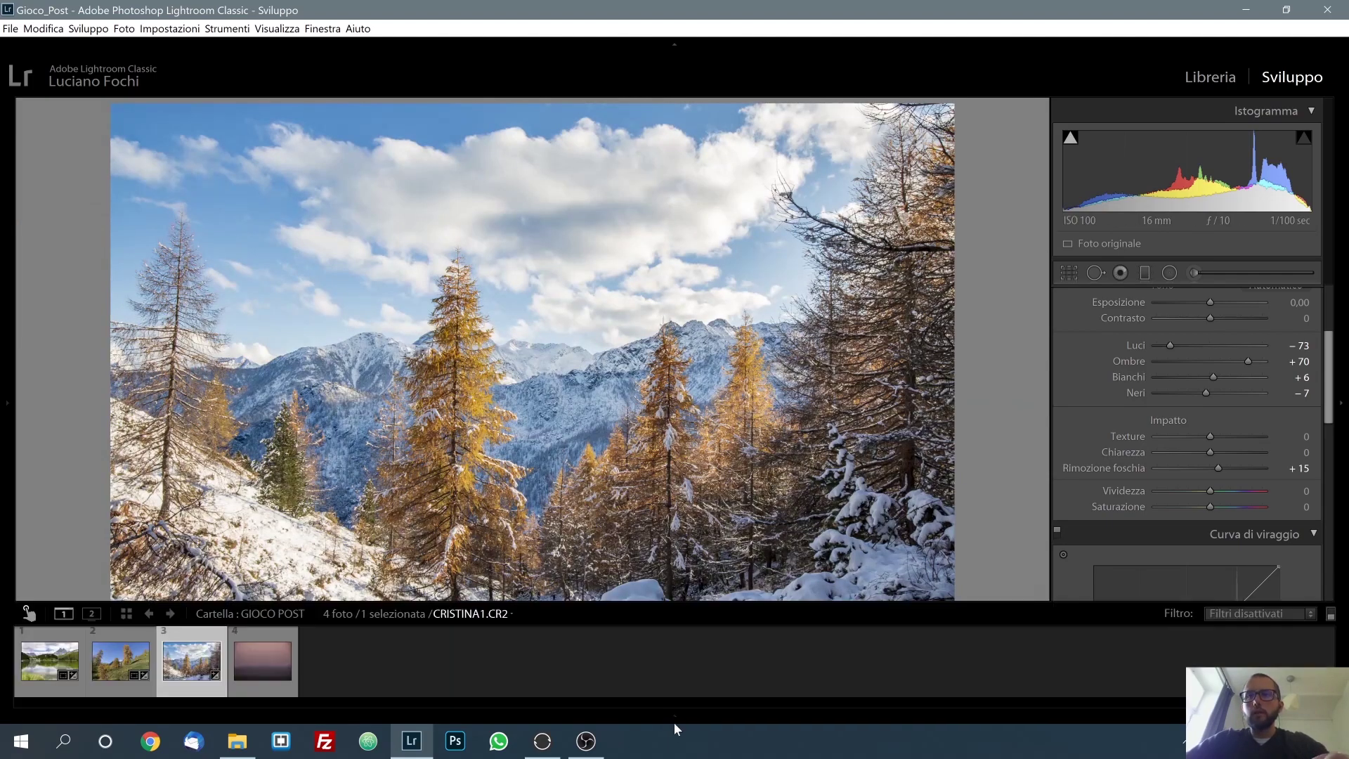
# Load the fourth filmstrip photo, the foggy pink treeline, into Develop.
pyautogui.click(280, 692)
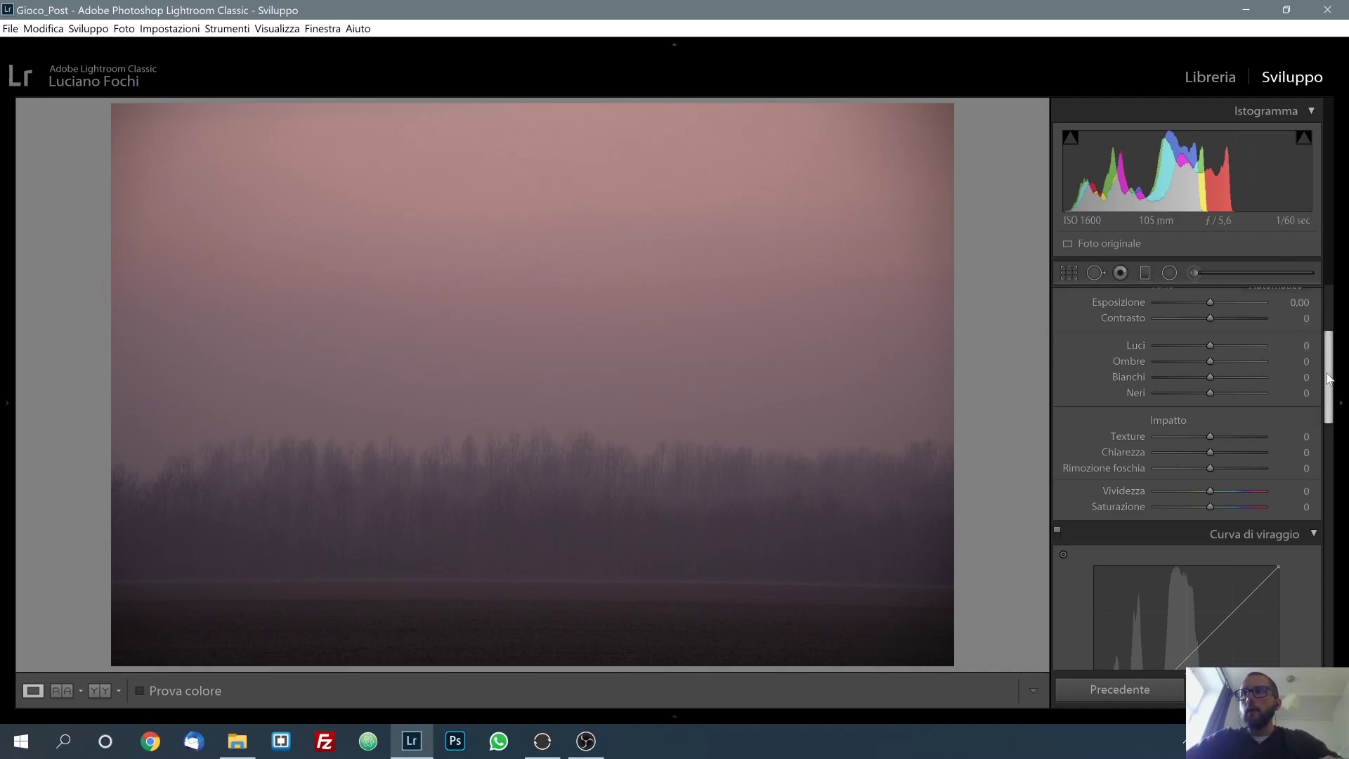
# Enable chromatic aberration removal and the Sigma 24-105mm lens profile correction.
pyautogui.moveTo(1323, 365); pyautogui.dragTo(1328, 321)
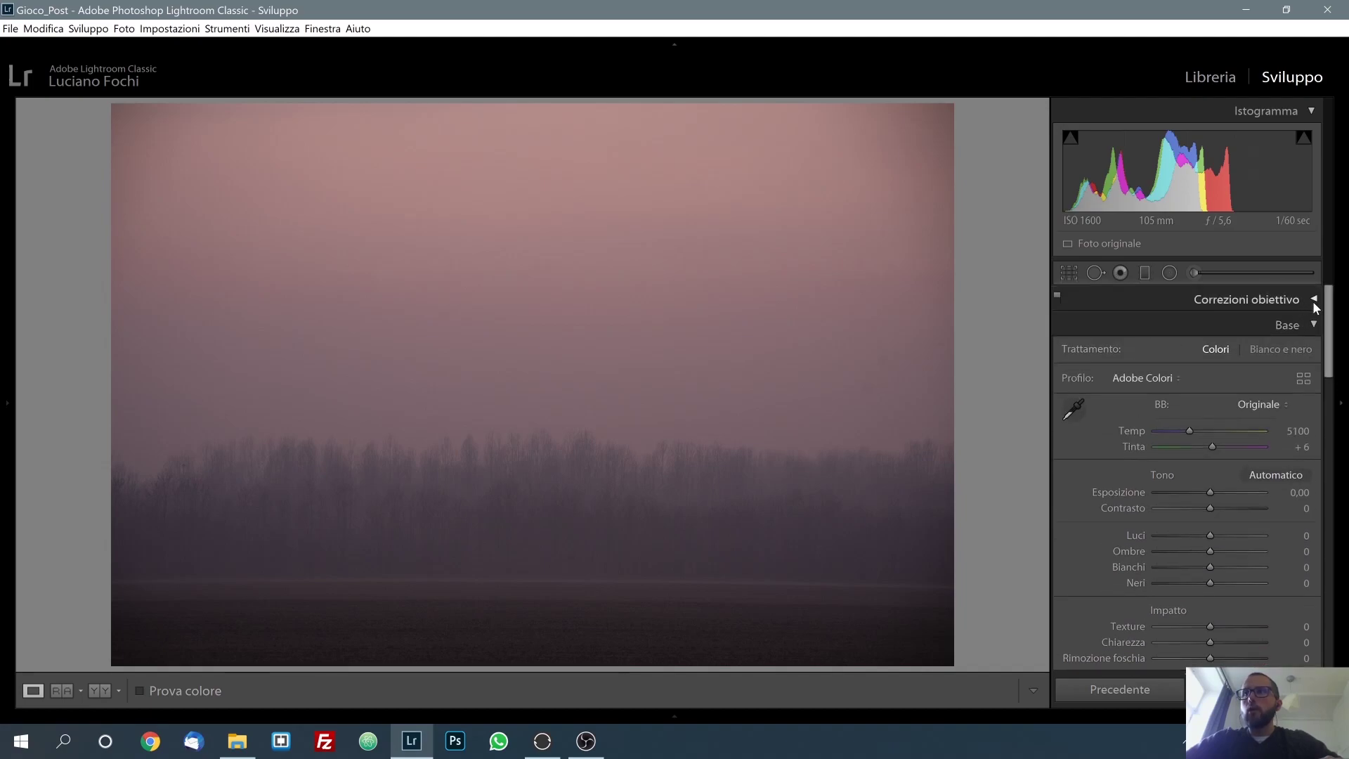
pyautogui.click(1313, 301)
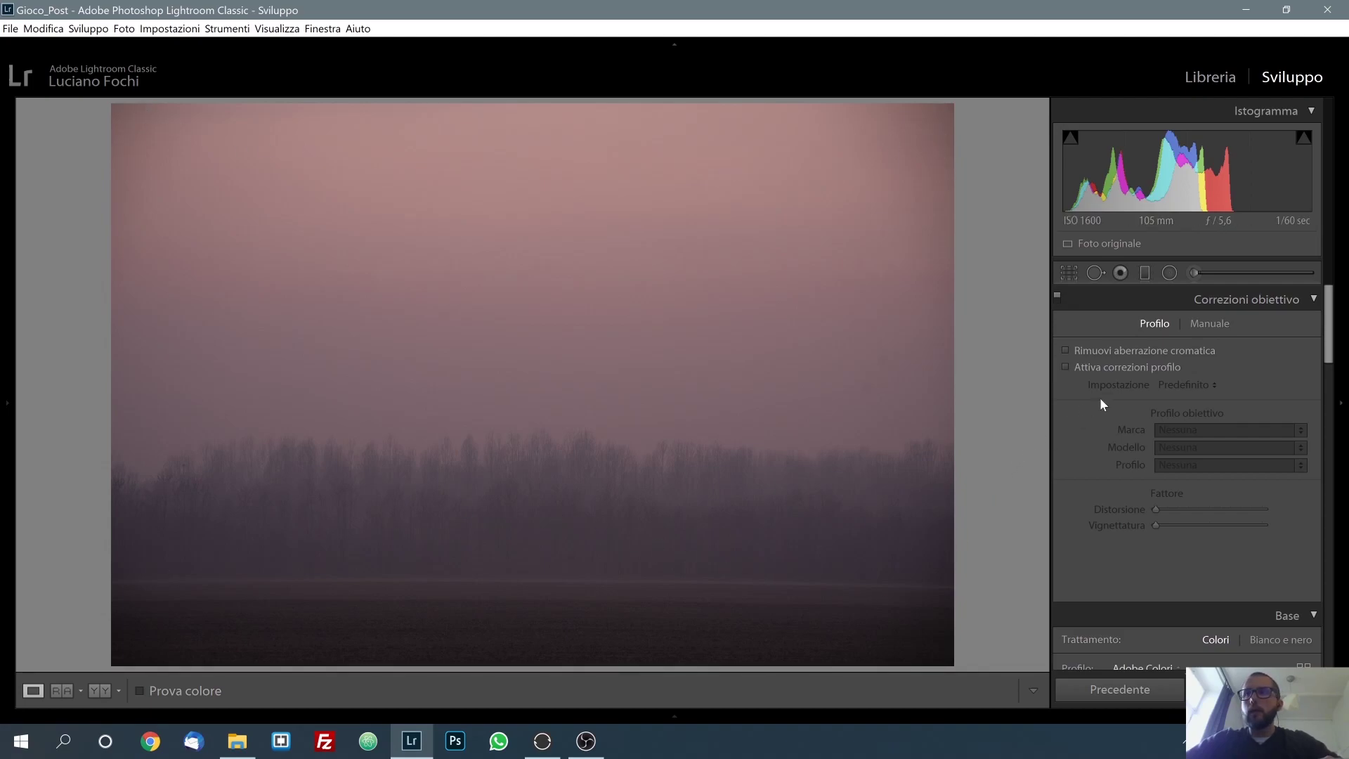
pyautogui.click(1069, 353)
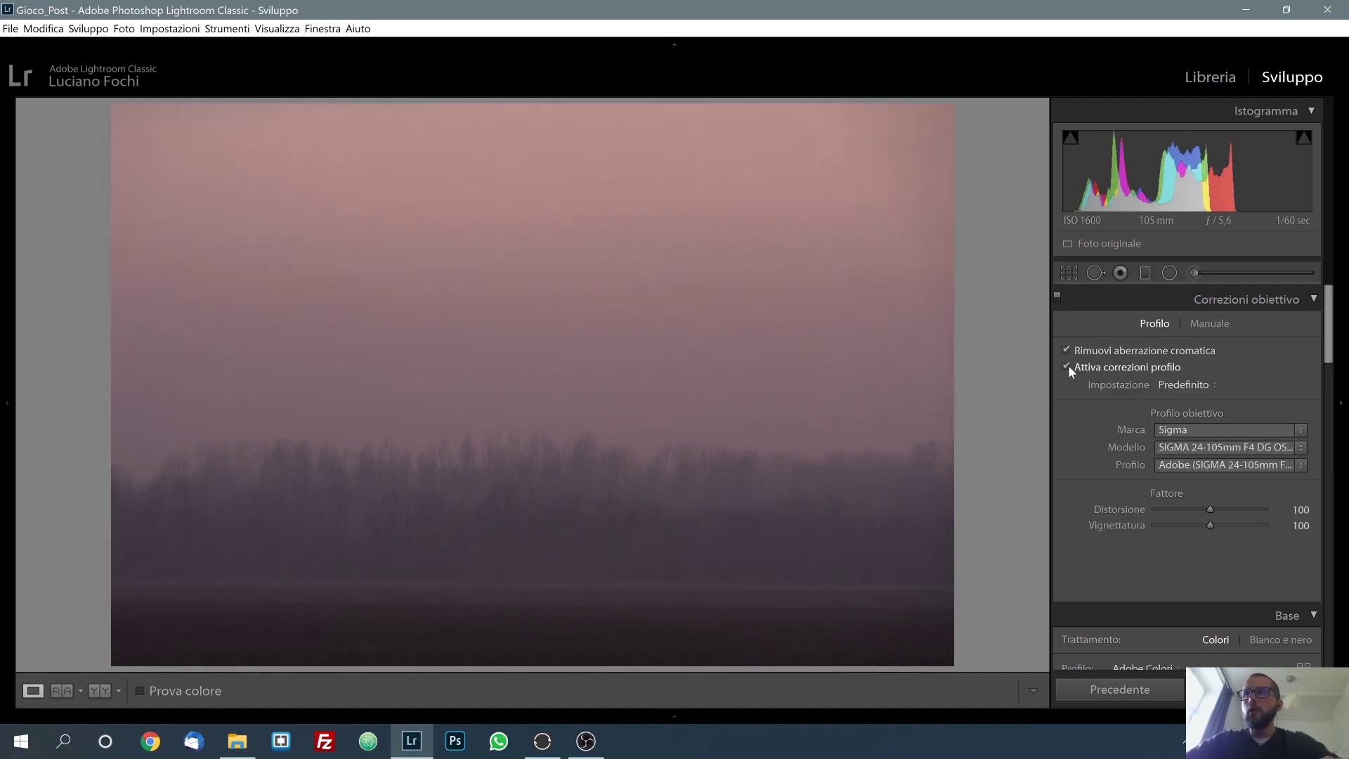
pyautogui.click(1309, 300)
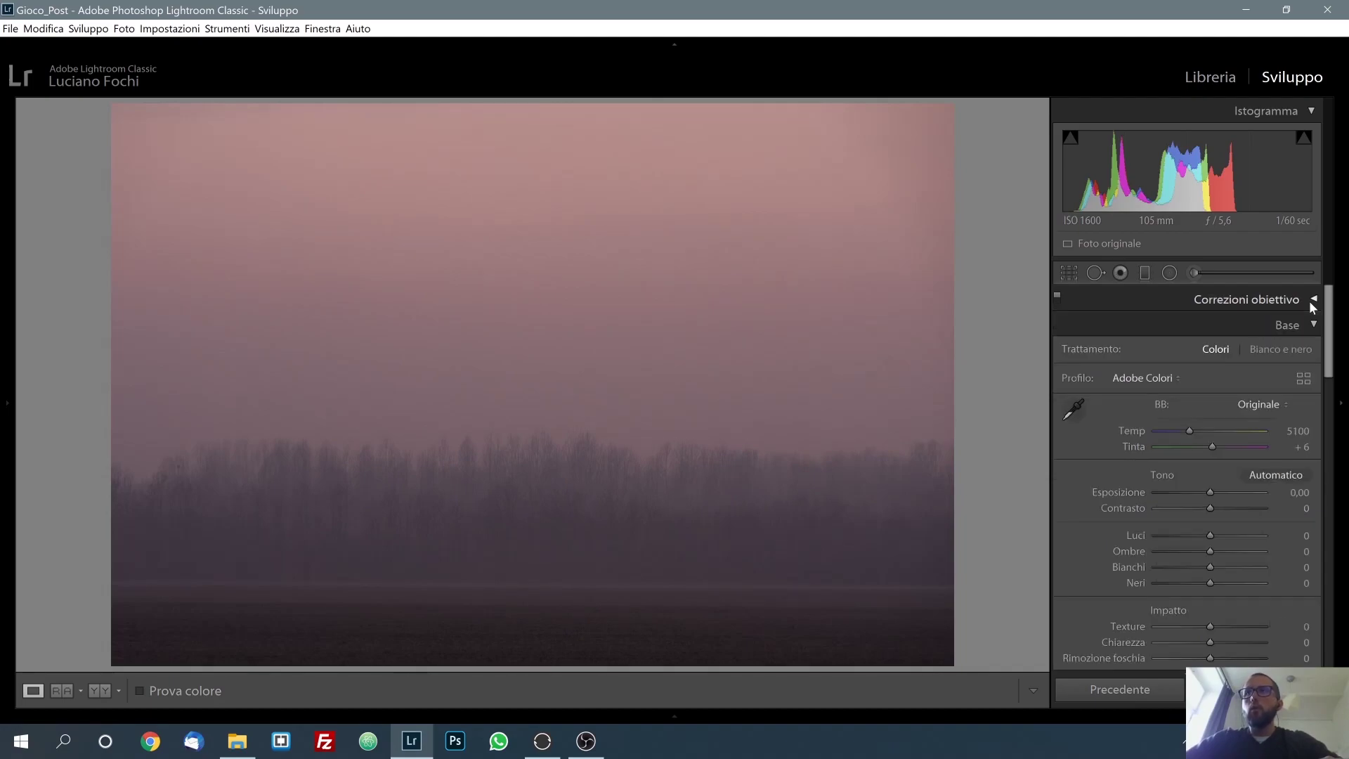
# Keep the Adobe Colori profile, raise exposure to +0,79 and pull highlights down to −17.
pyautogui.click(1163, 385)
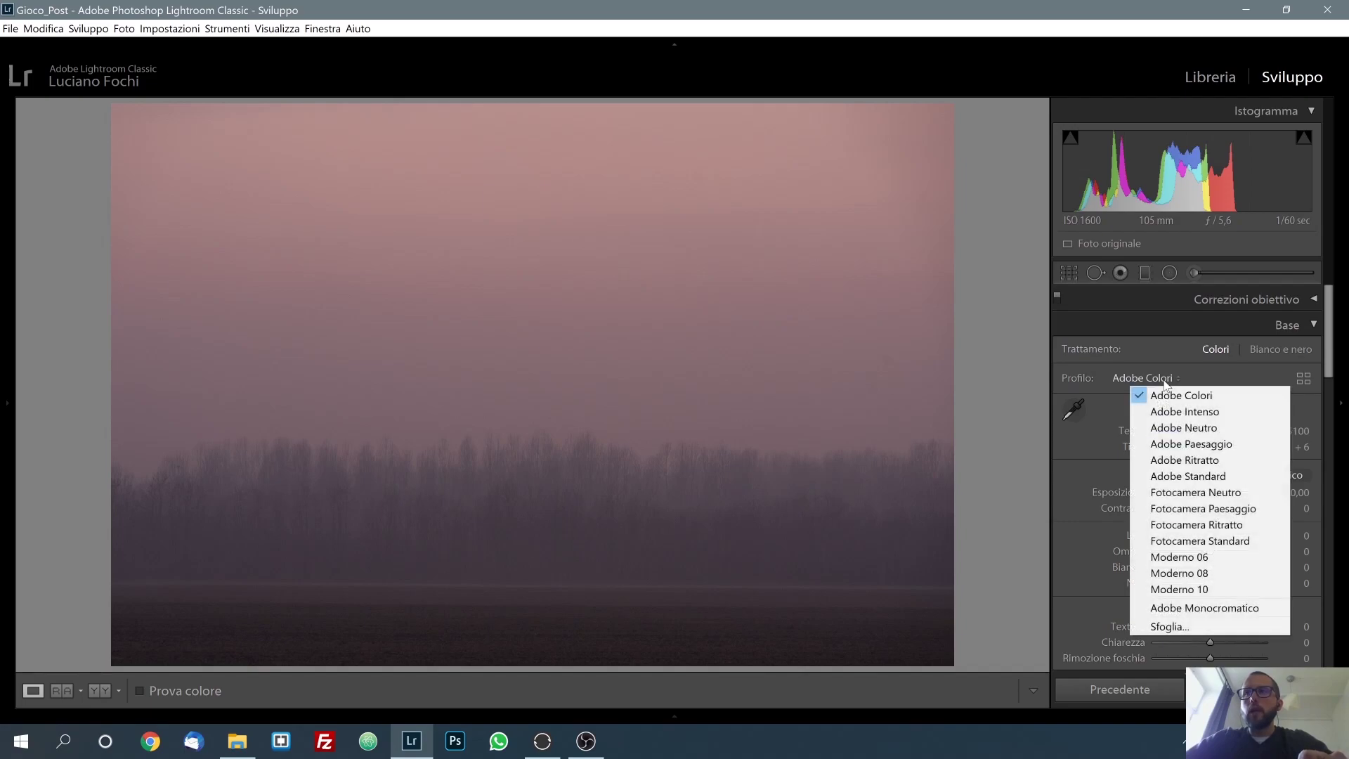
pyautogui.click(1164, 373)
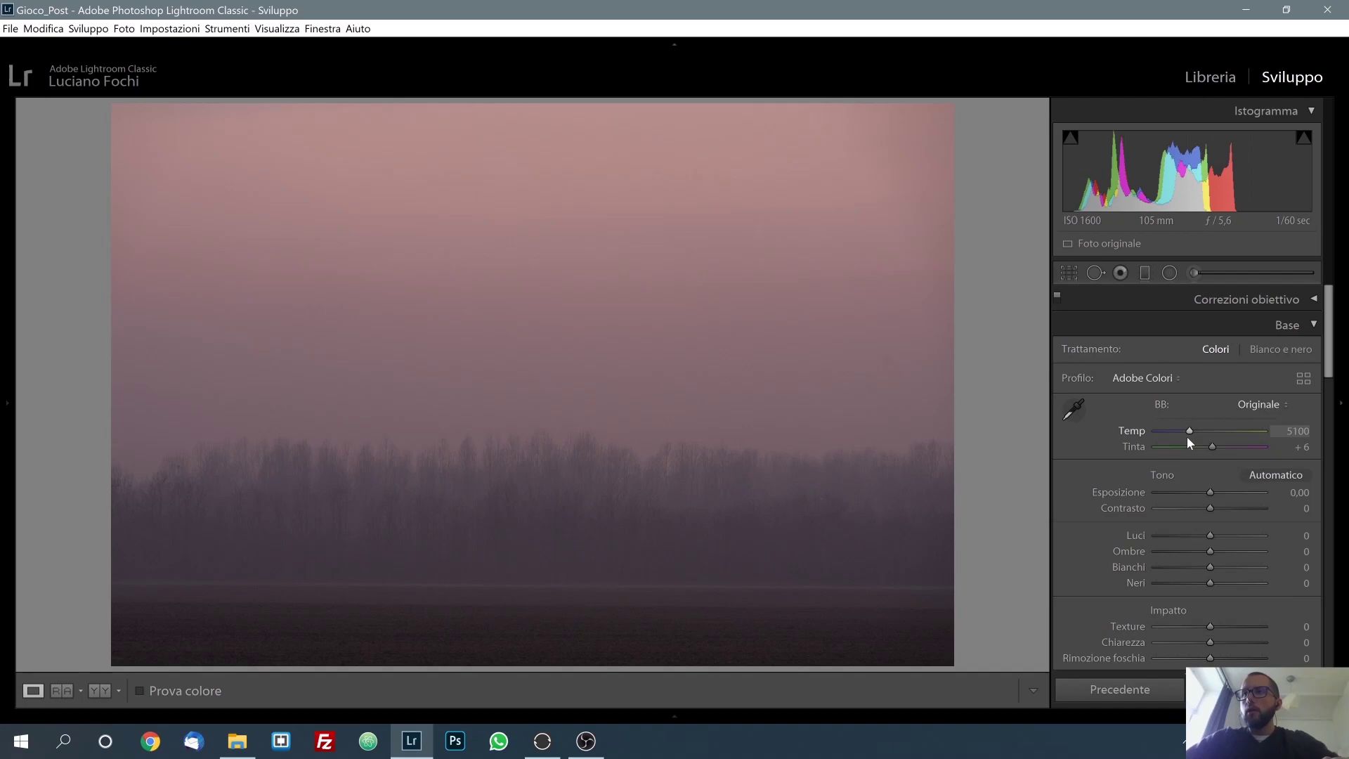
pyautogui.moveTo(1212, 493); pyautogui.dragTo(1217, 496)
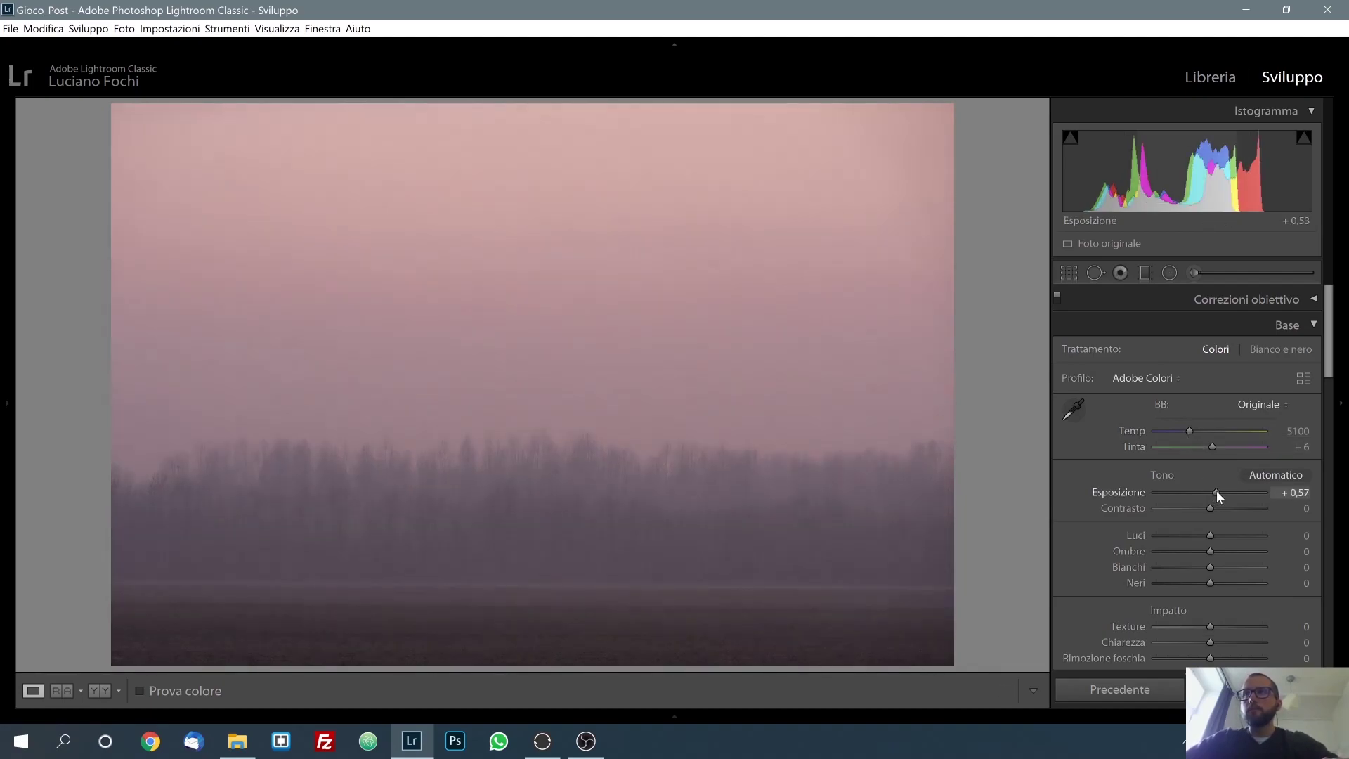
pyautogui.moveTo(1216, 491); pyautogui.dragTo(1219, 491)
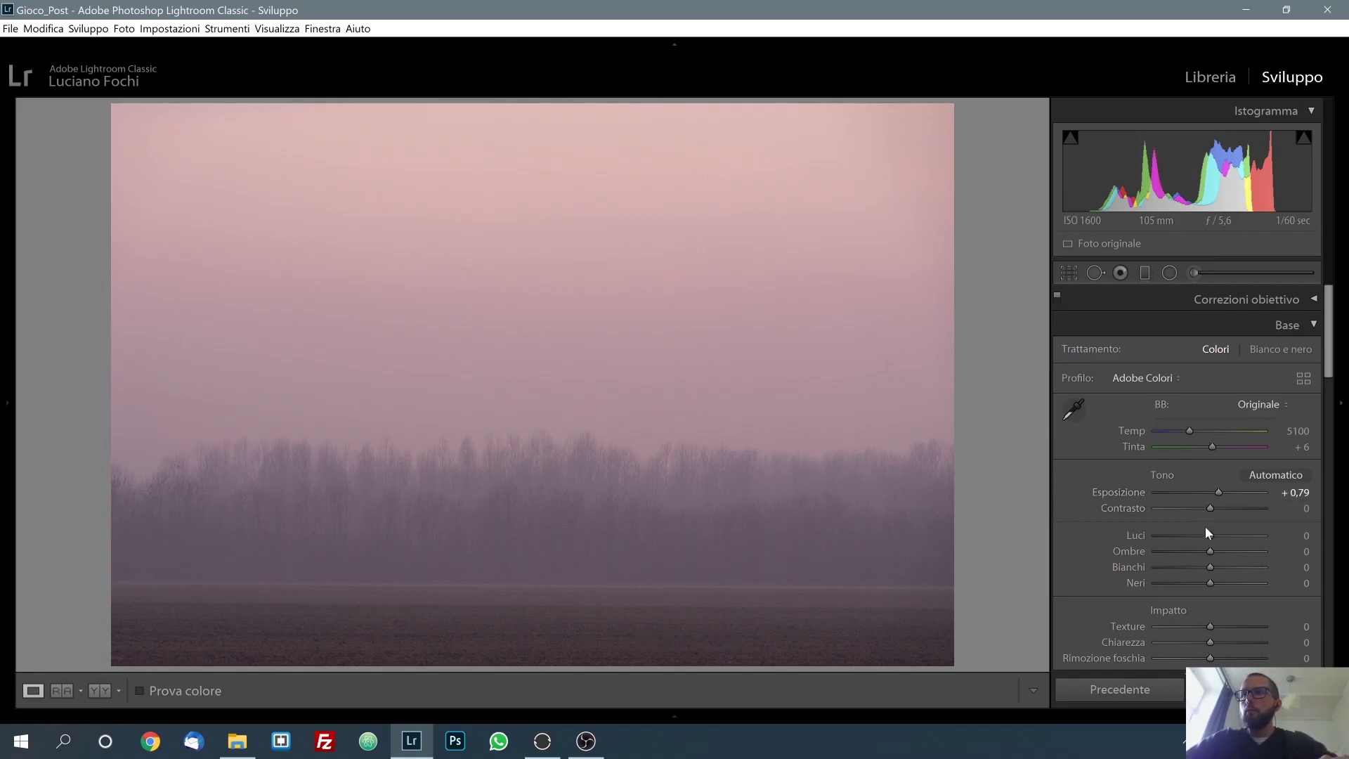
pyautogui.moveTo(1209, 537); pyautogui.dragTo(1199, 538)
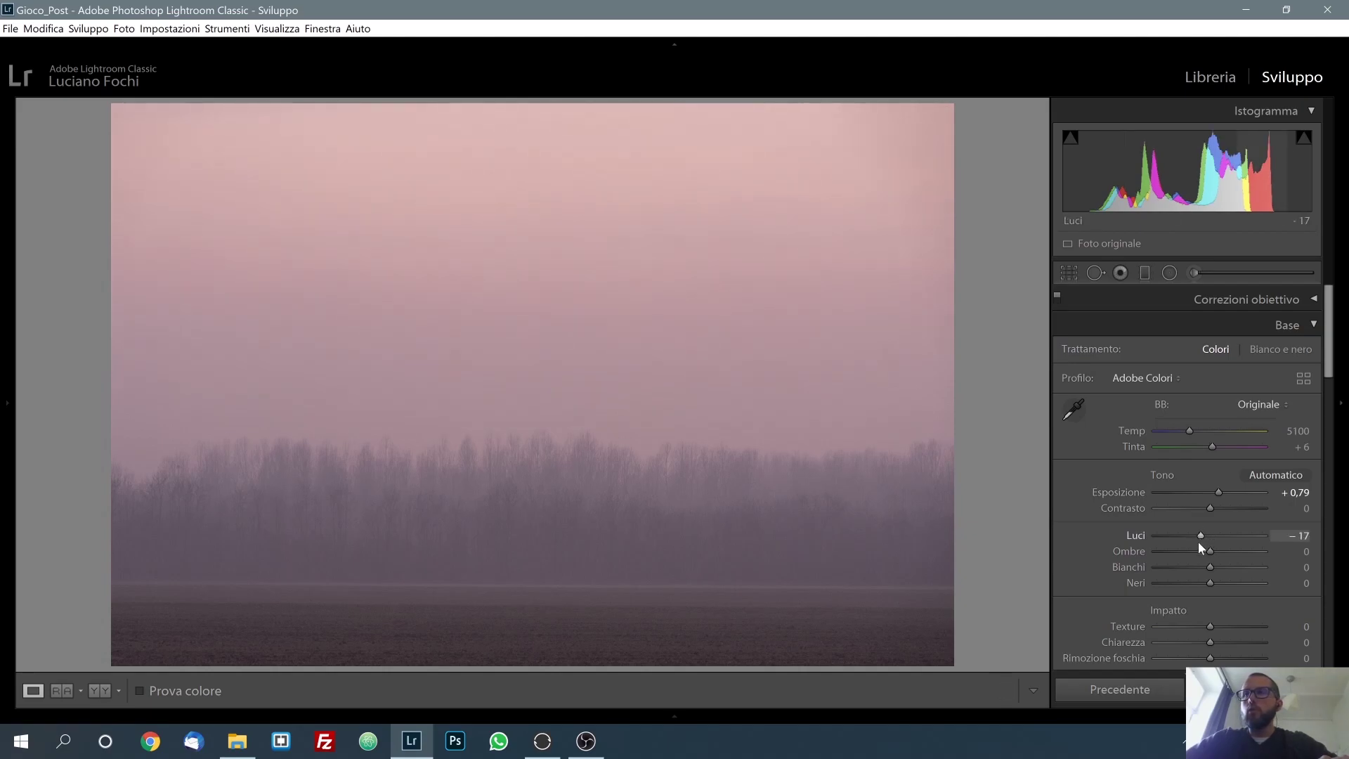
# Set whites to +24 and blacks to −24, leaving shadows reset at 0.
pyautogui.moveTo(1213, 552); pyautogui.dragTo(1221, 552)
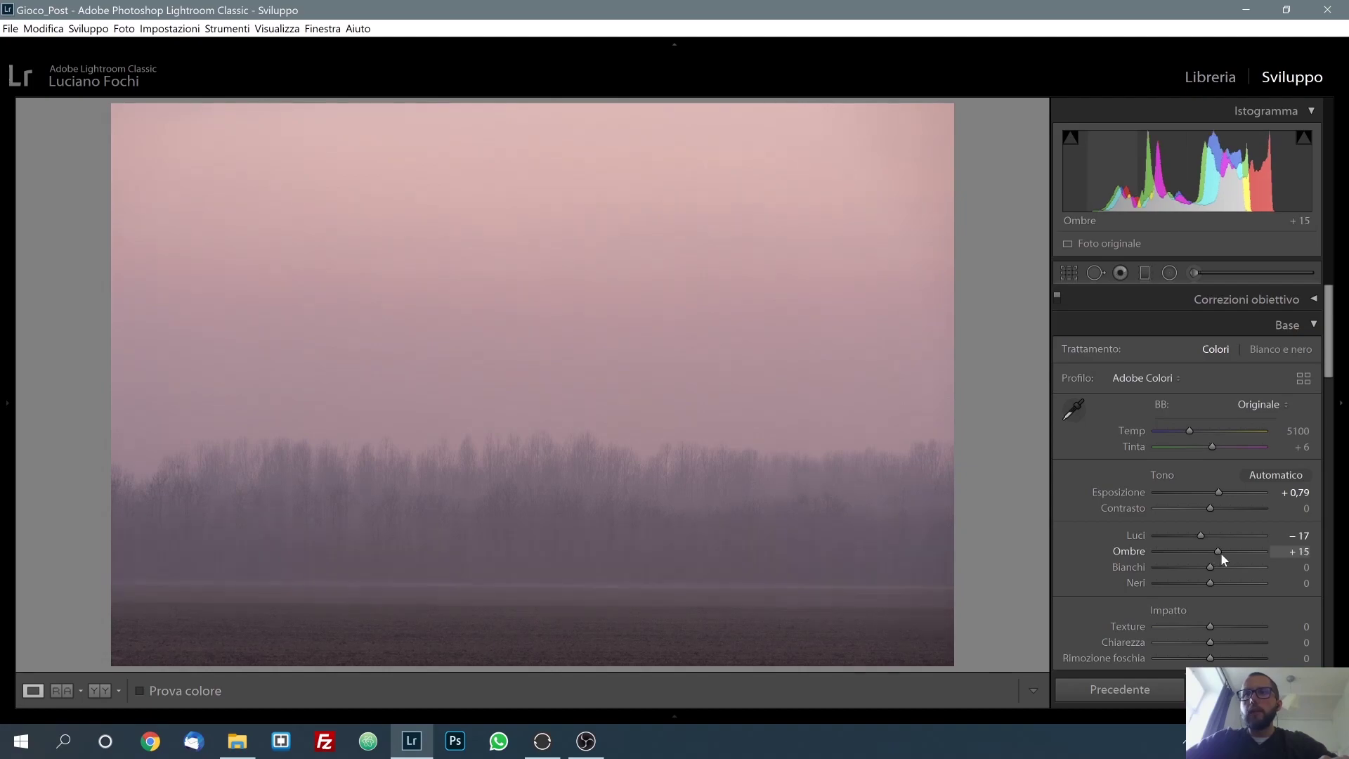
pyautogui.doubleClick(1221, 553)
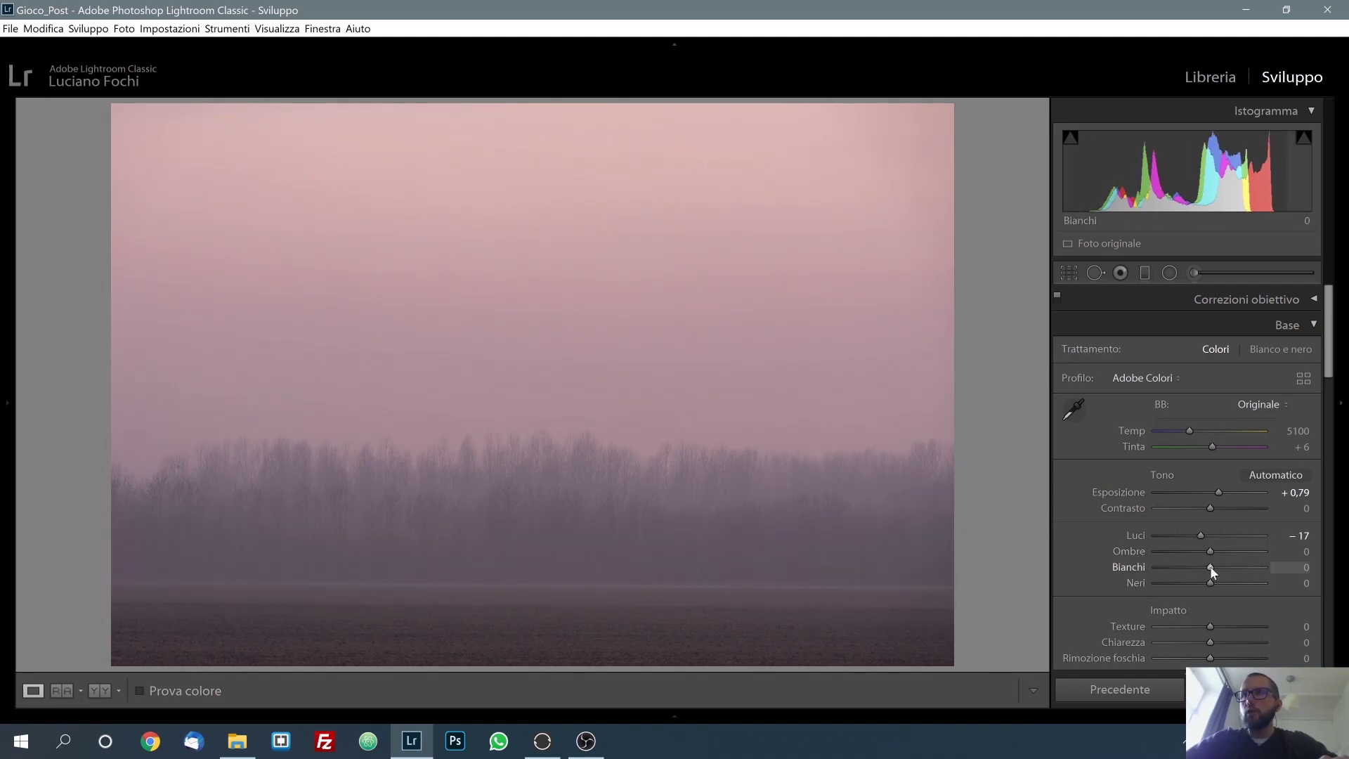
pyautogui.moveTo(1210, 567); pyautogui.dragTo(1224, 570)
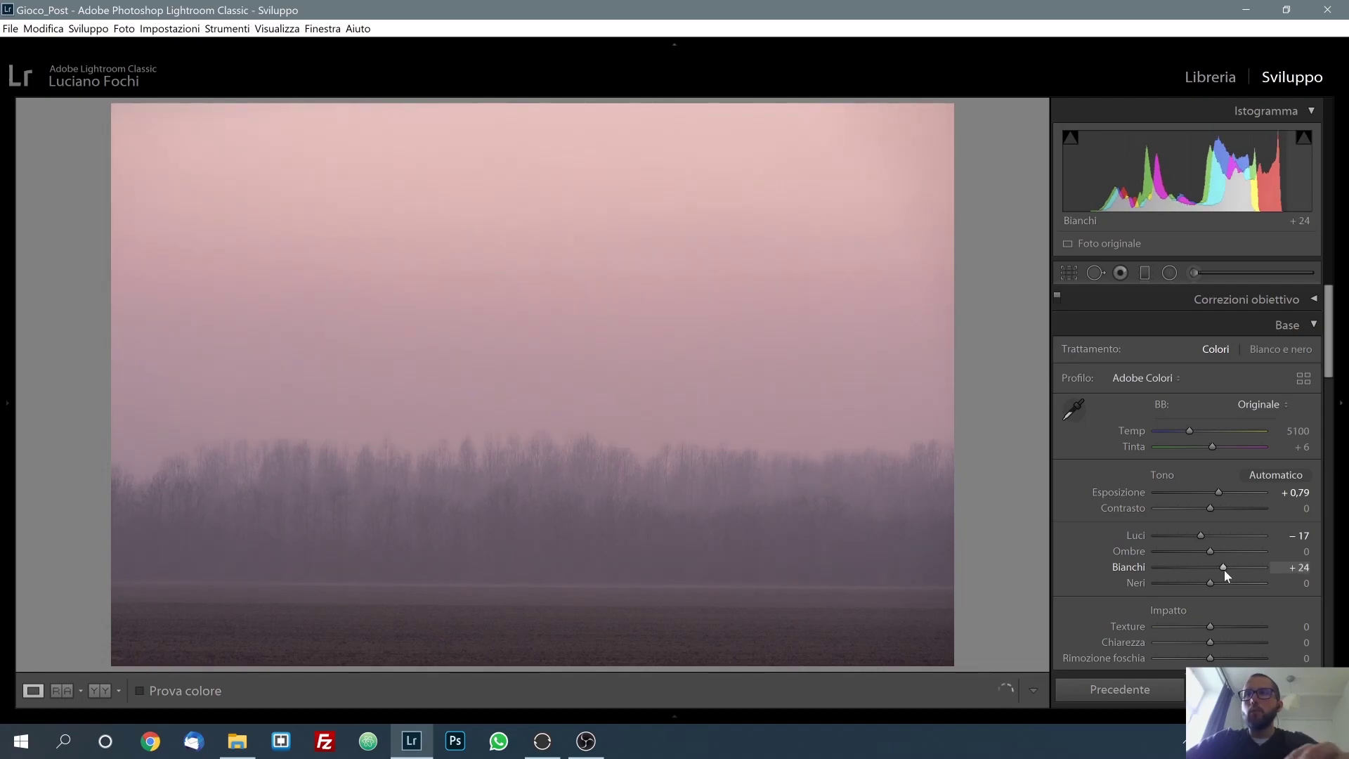
pyautogui.moveTo(1211, 583); pyautogui.dragTo(1203, 582)
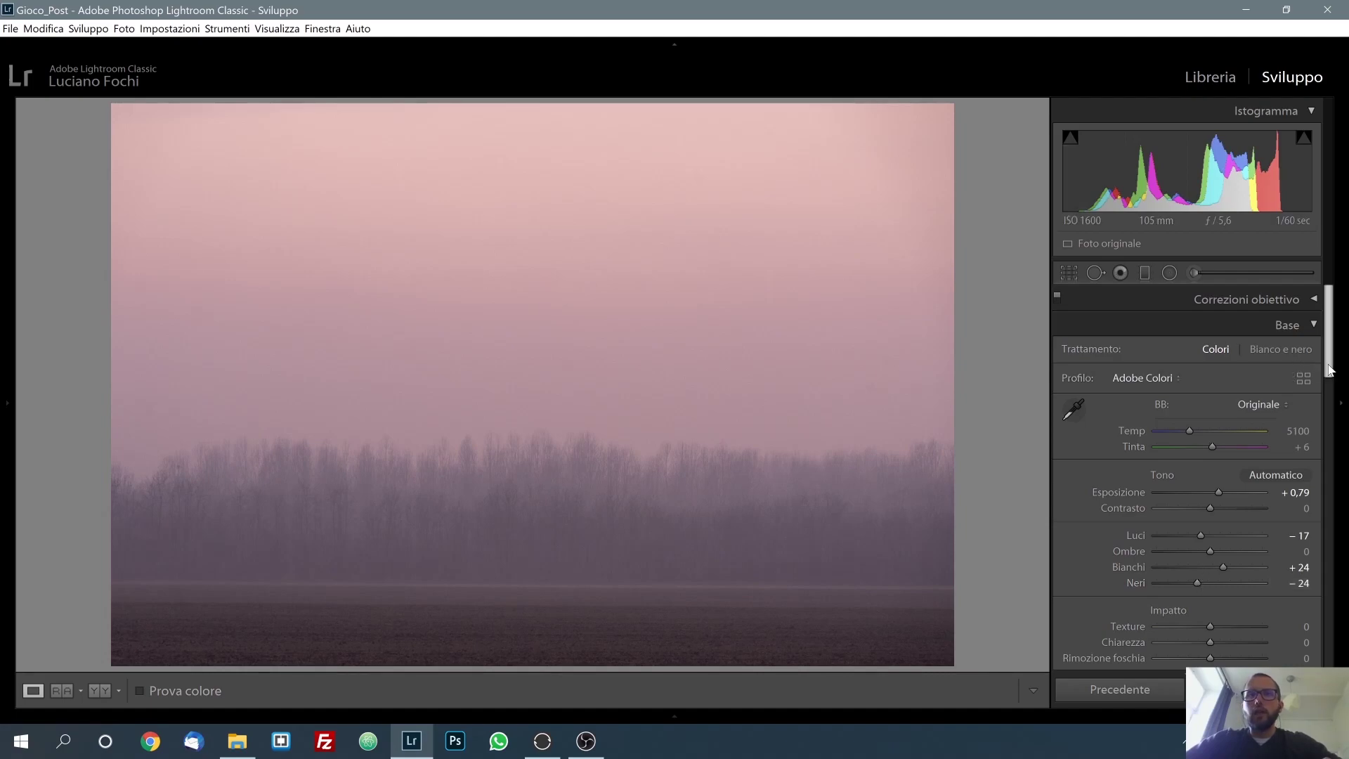
pyautogui.moveTo(1329, 369); pyautogui.dragTo(1330, 401)
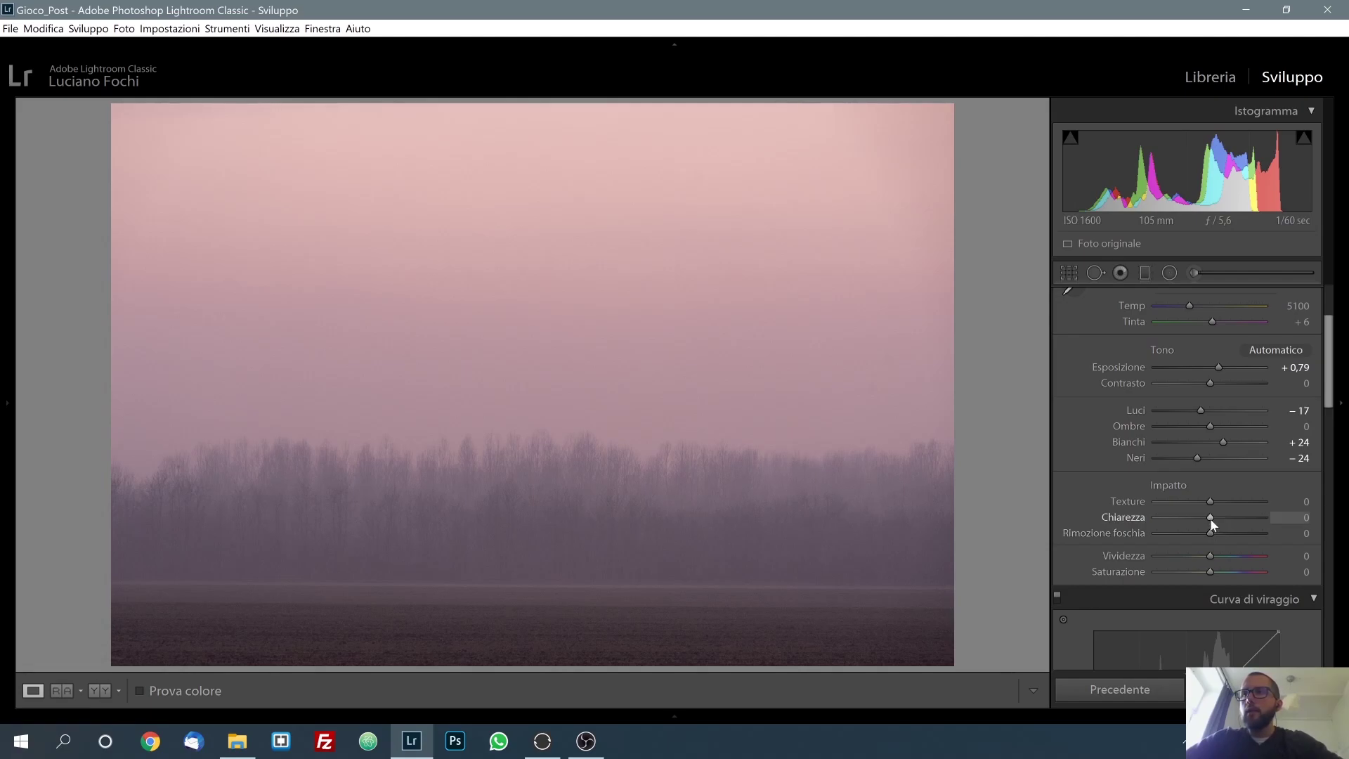
# Lower clarity to −15 and add a tone curve point slightly darkening the lower tones.
pyautogui.scroll(-2, 1212, 524)
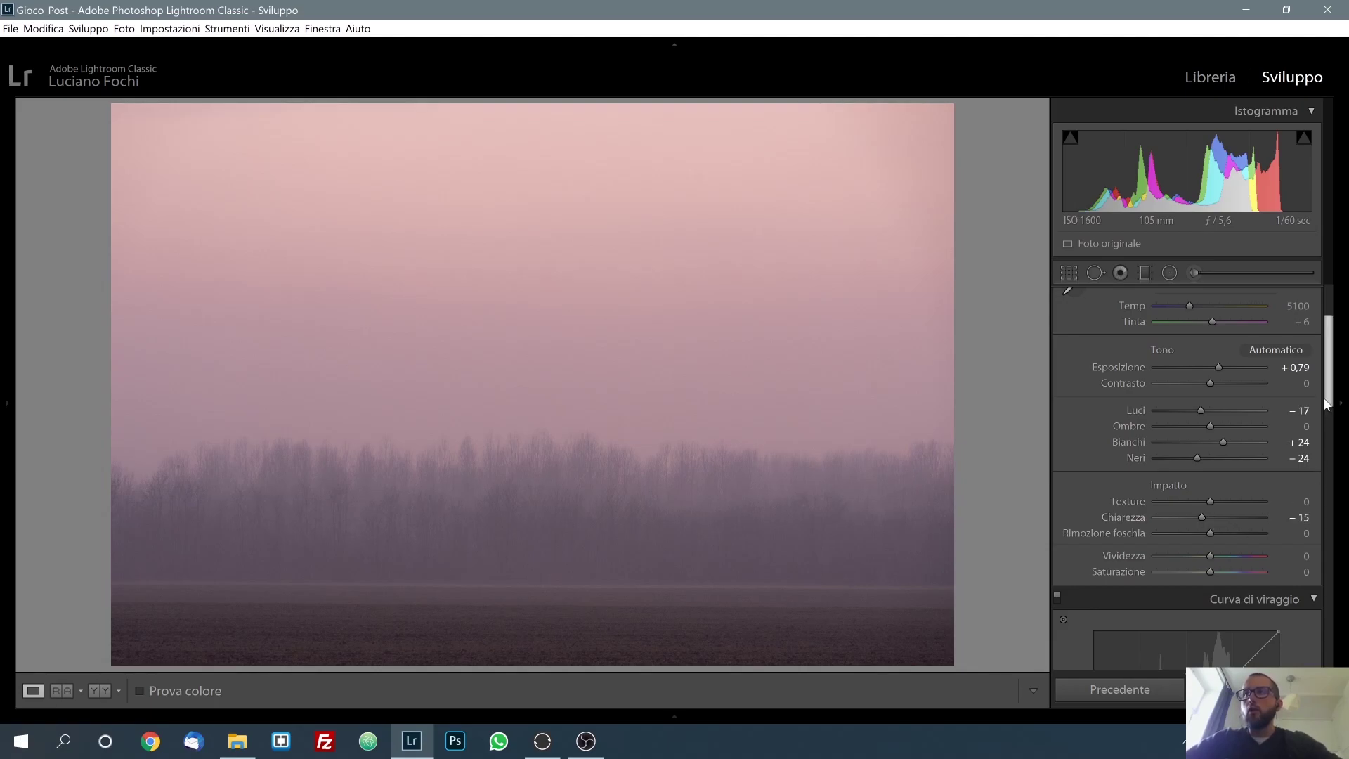
pyautogui.moveTo(1328, 404); pyautogui.dragTo(1328, 414)
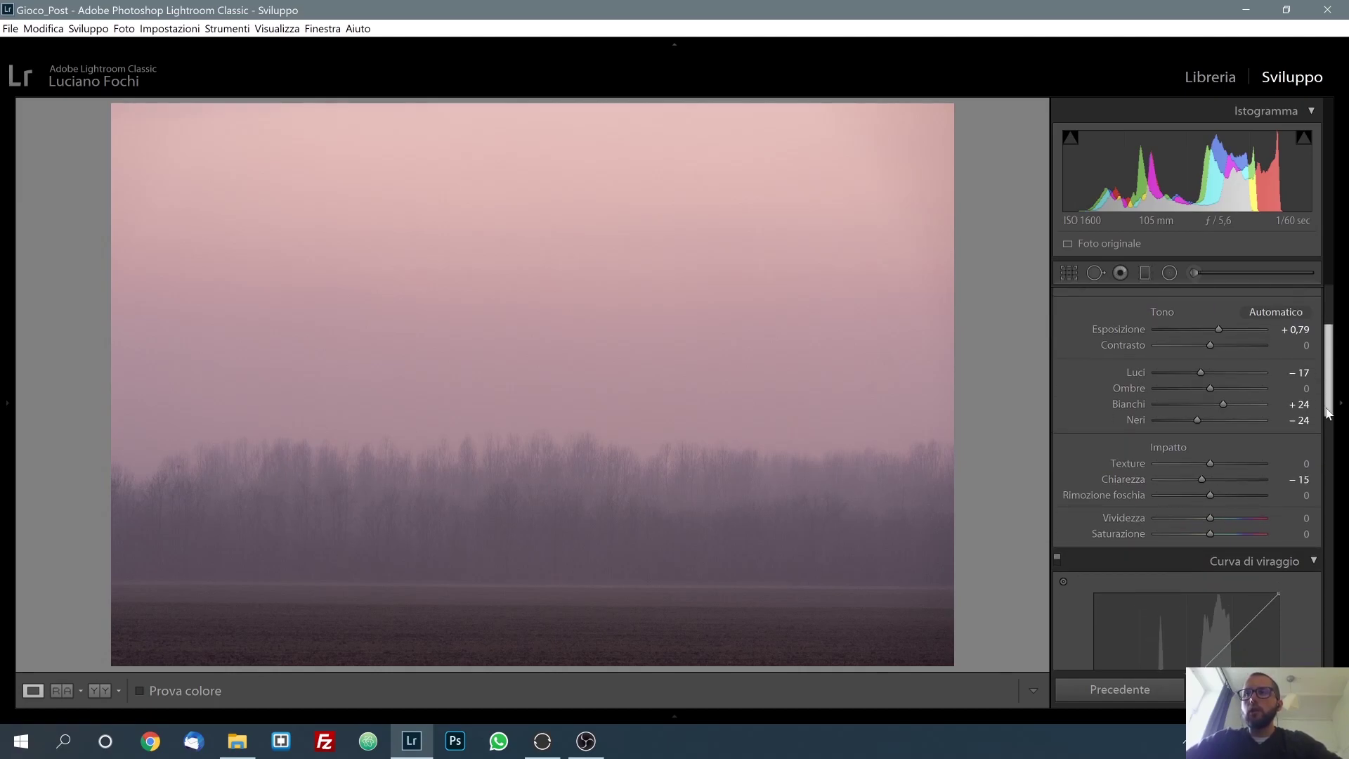
pyautogui.moveTo(1328, 413); pyautogui.dragTo(1322, 456)
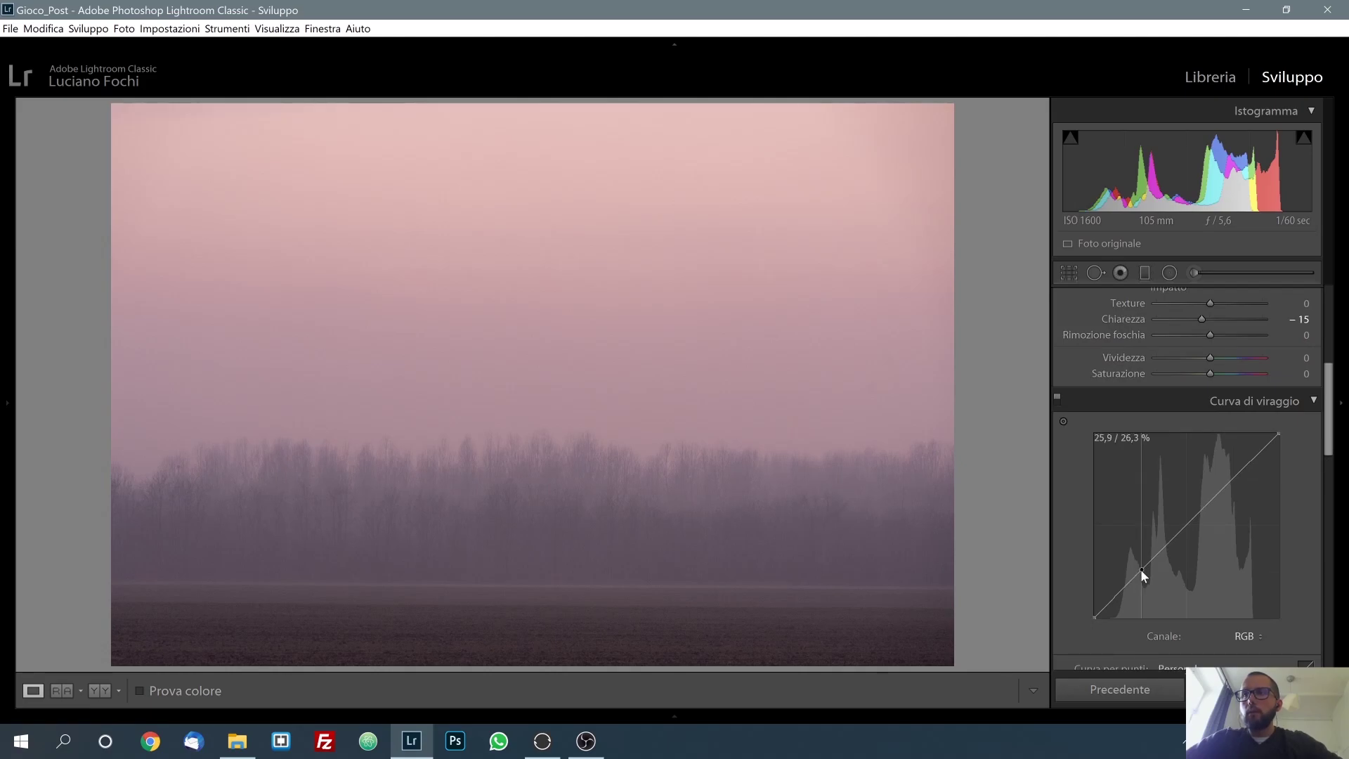
pyautogui.moveTo(1143, 569); pyautogui.dragTo(1142, 574)
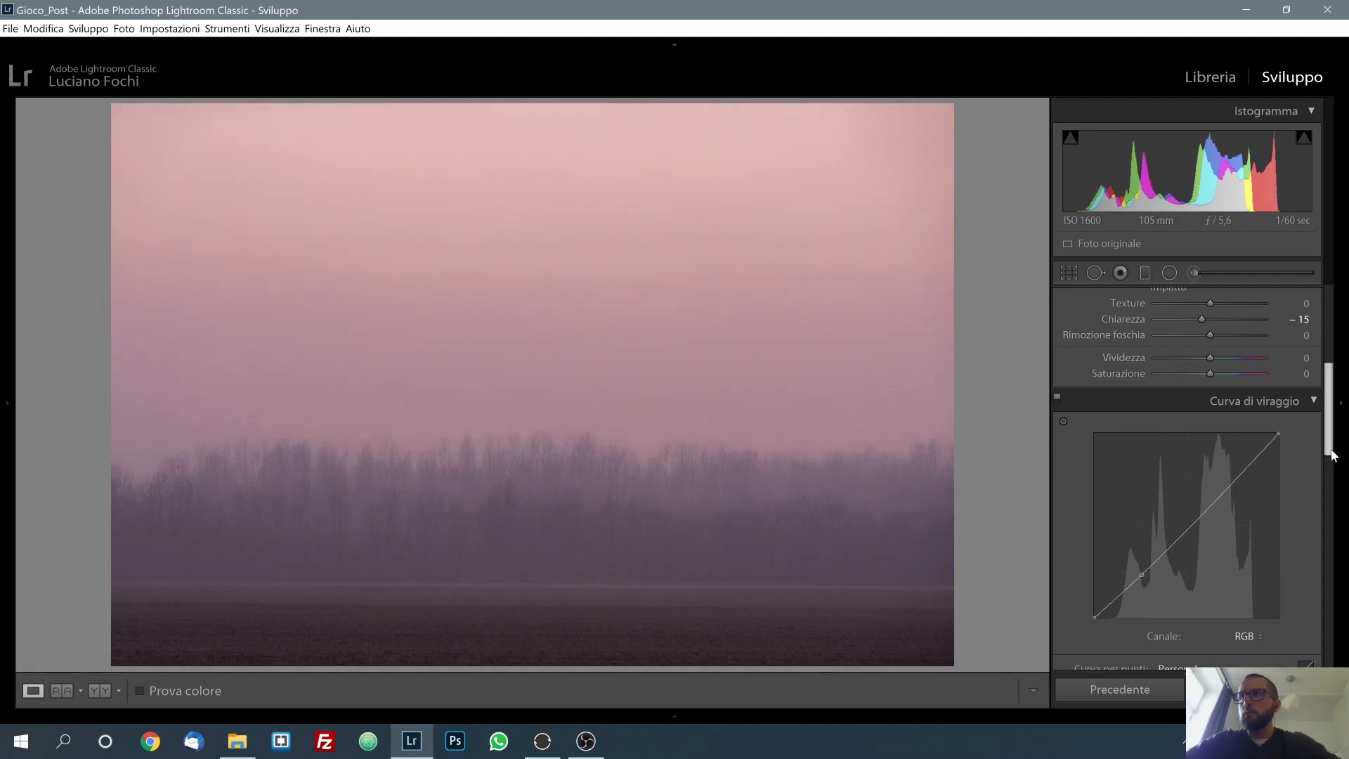
pyautogui.moveTo(1329, 458); pyautogui.dragTo(1333, 532)
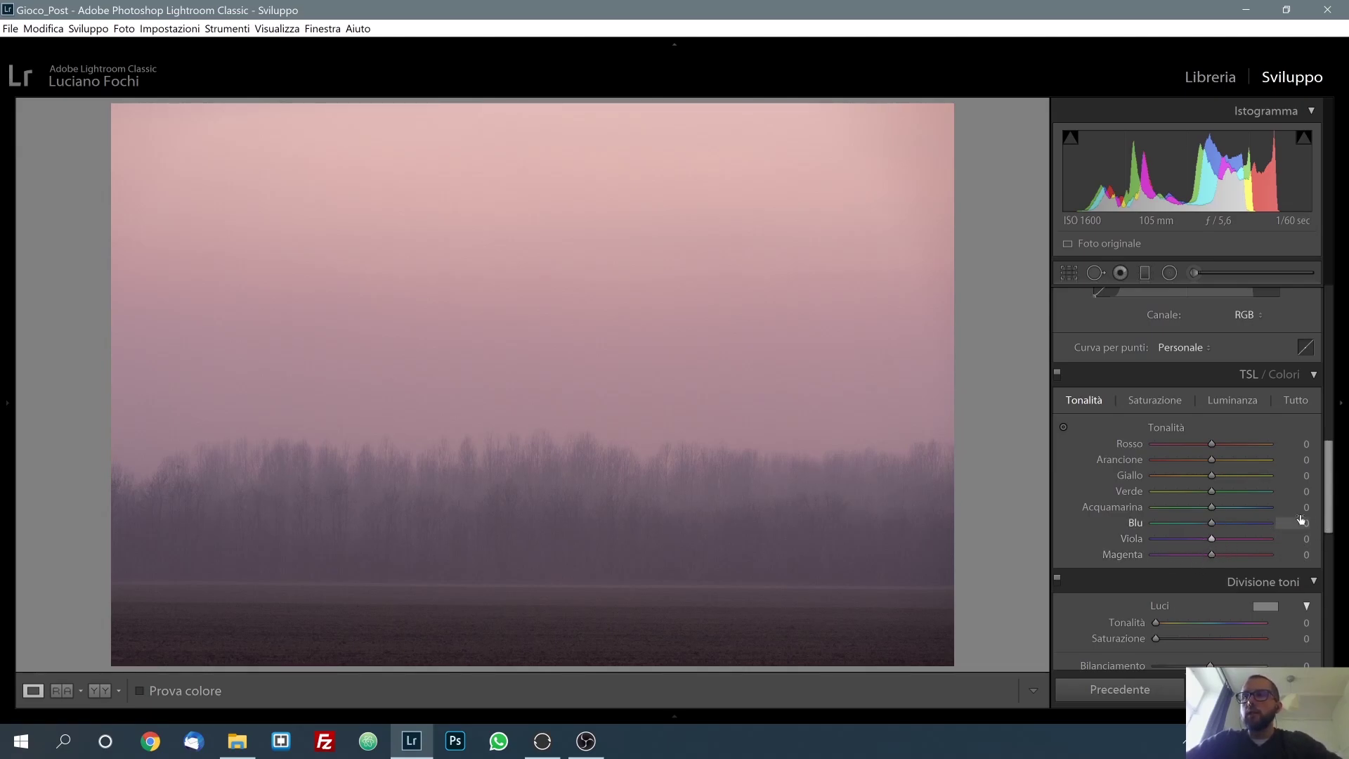
# Tint the shadows blue in Split Toning at hue 212, saturation 67, balance +57.
pyautogui.moveTo(1332, 505); pyautogui.dragTo(1333, 536)
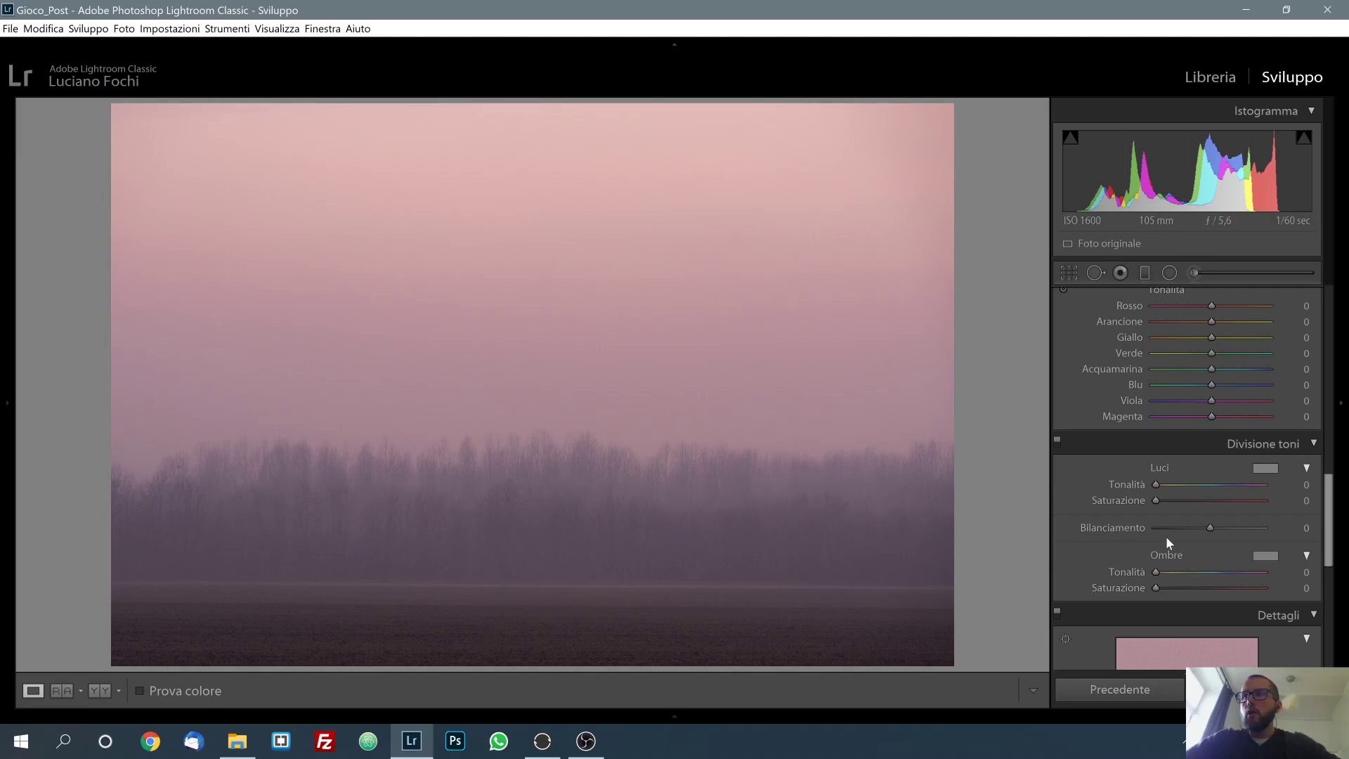
pyautogui.moveTo(1155, 571); pyautogui.dragTo(1214, 573)
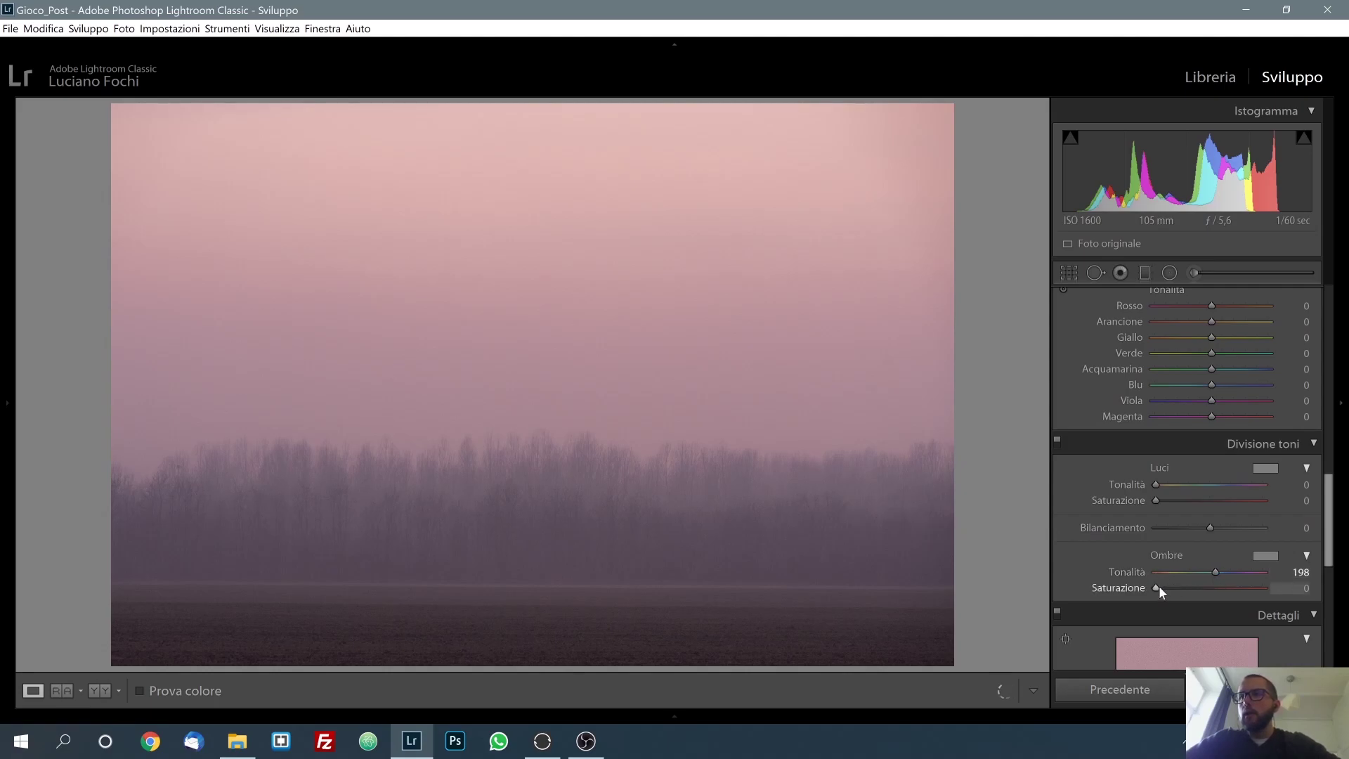
pyautogui.moveTo(1155, 588)
pyautogui.mouseDown()
pyautogui.moveTo(1278, 588)
pyautogui.moveTo(1221, 572)
pyautogui.moveTo(1213, 527)
pyautogui.moveTo(1273, 529)
pyautogui.mouseUp()
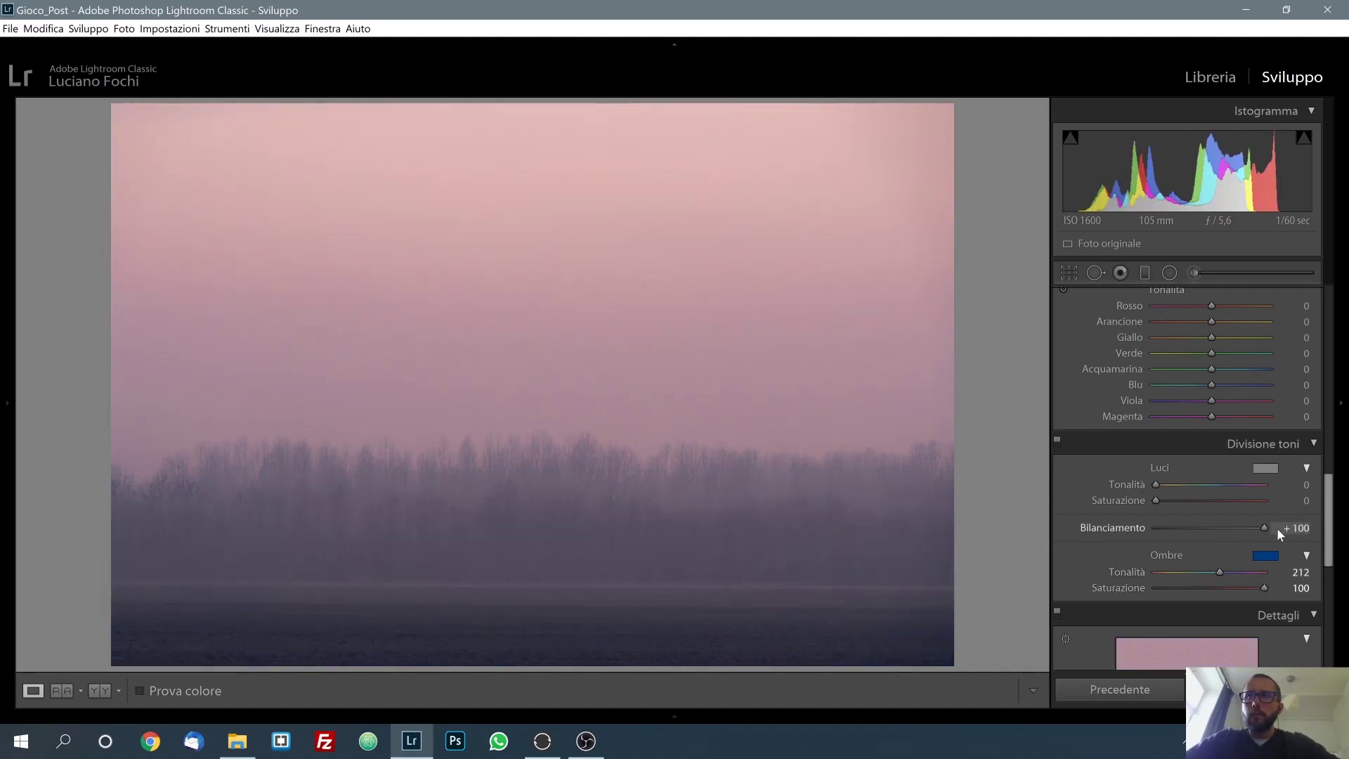
pyautogui.moveTo(1276, 529)
pyautogui.mouseDown()
pyautogui.moveTo(1144, 530)
pyautogui.moveTo(1237, 537)
pyautogui.mouseUp()
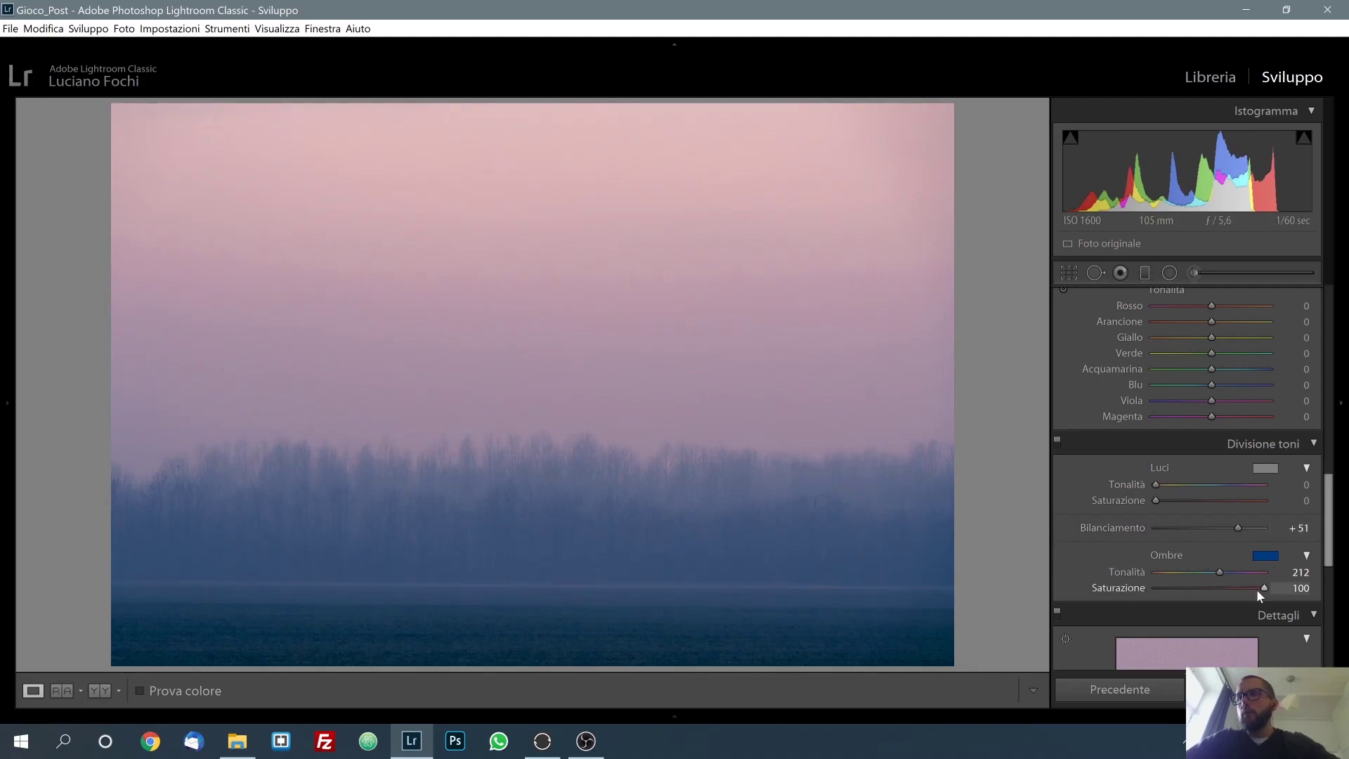
pyautogui.moveTo(1263, 589); pyautogui.dragTo(1196, 596)
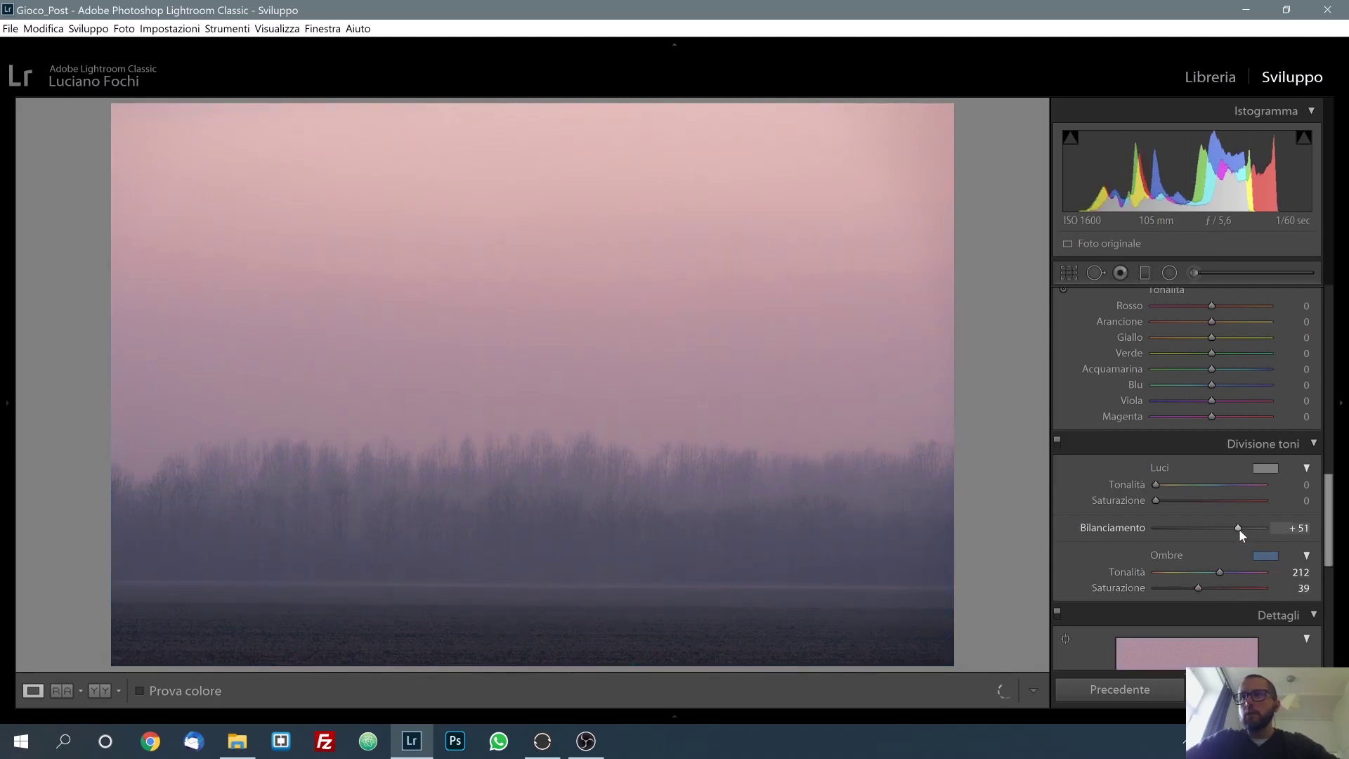
pyautogui.moveTo(1235, 529); pyautogui.dragTo(1242, 529)
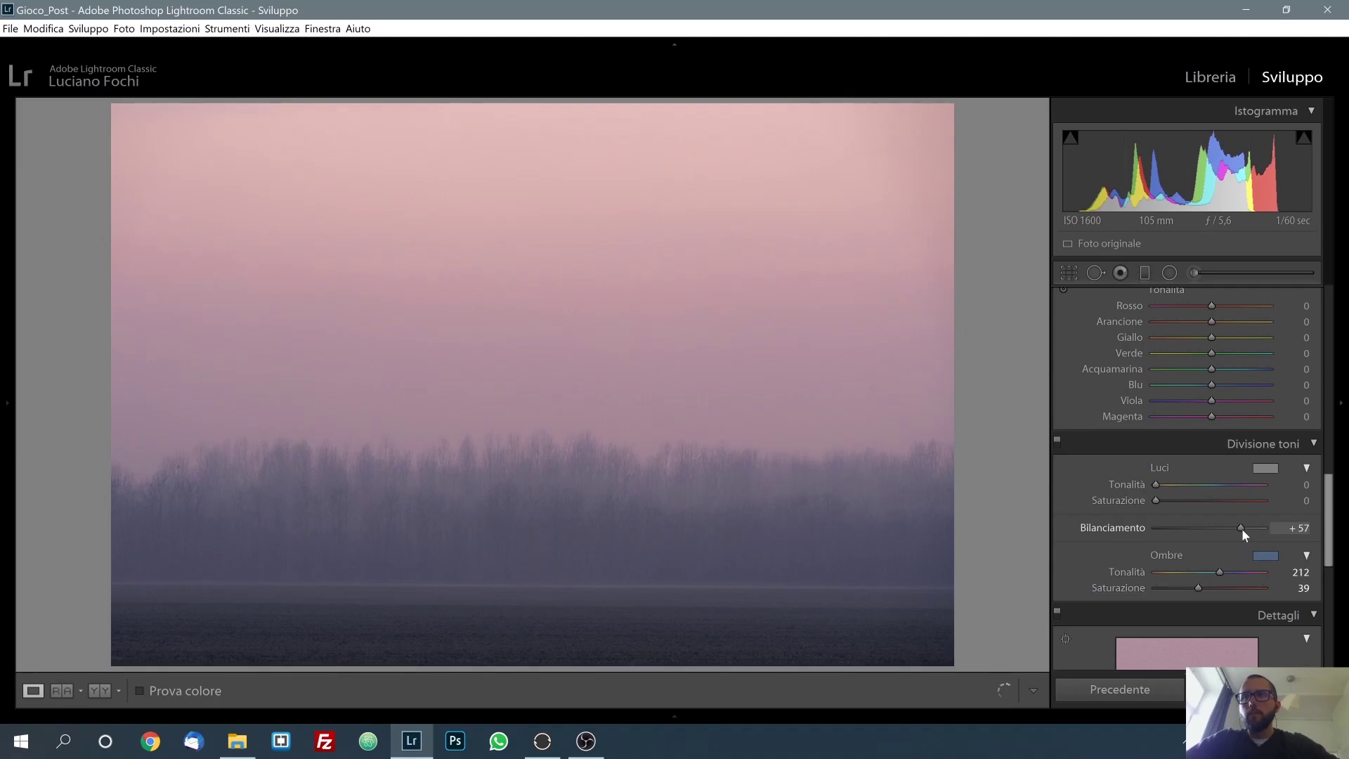
pyautogui.moveTo(1199, 589); pyautogui.dragTo(1226, 597)
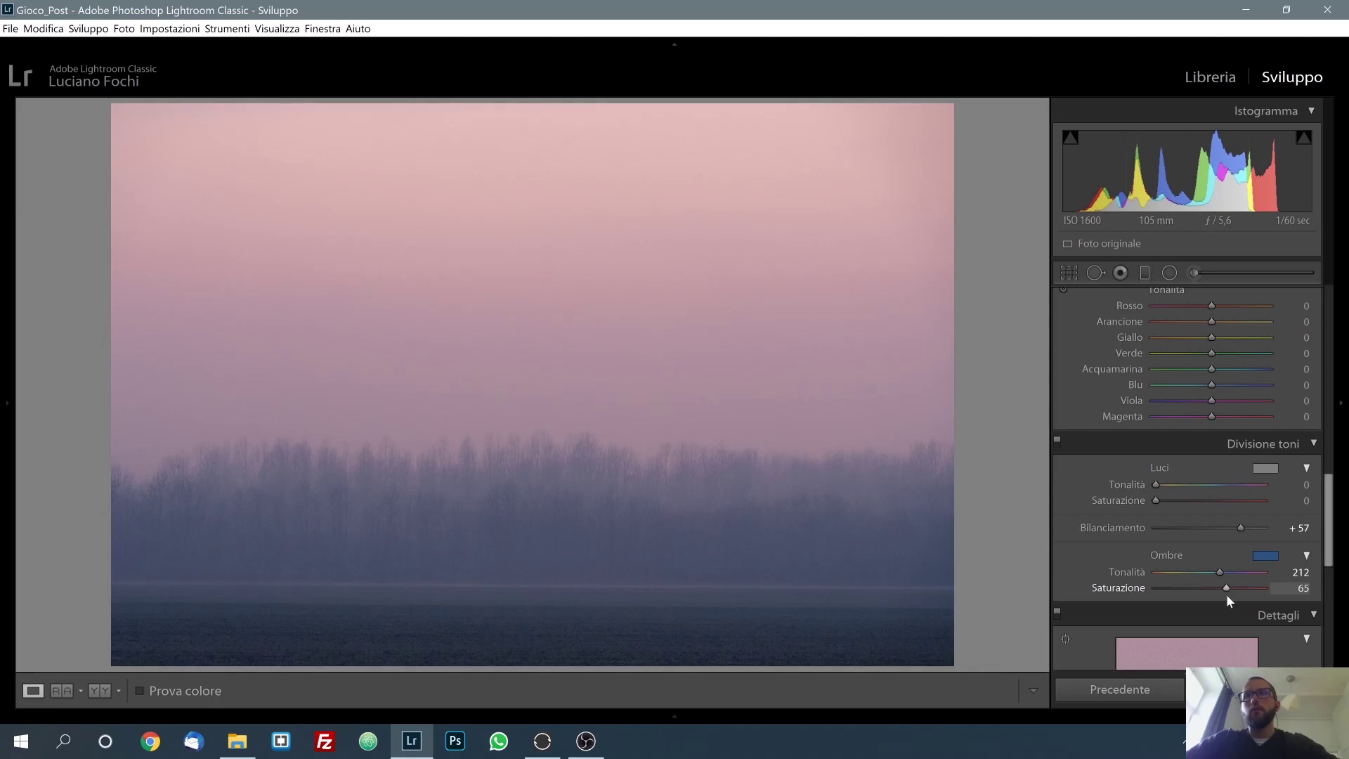
# Toggle split toning off and back on to compare the effect.
pyautogui.click(1057, 441)
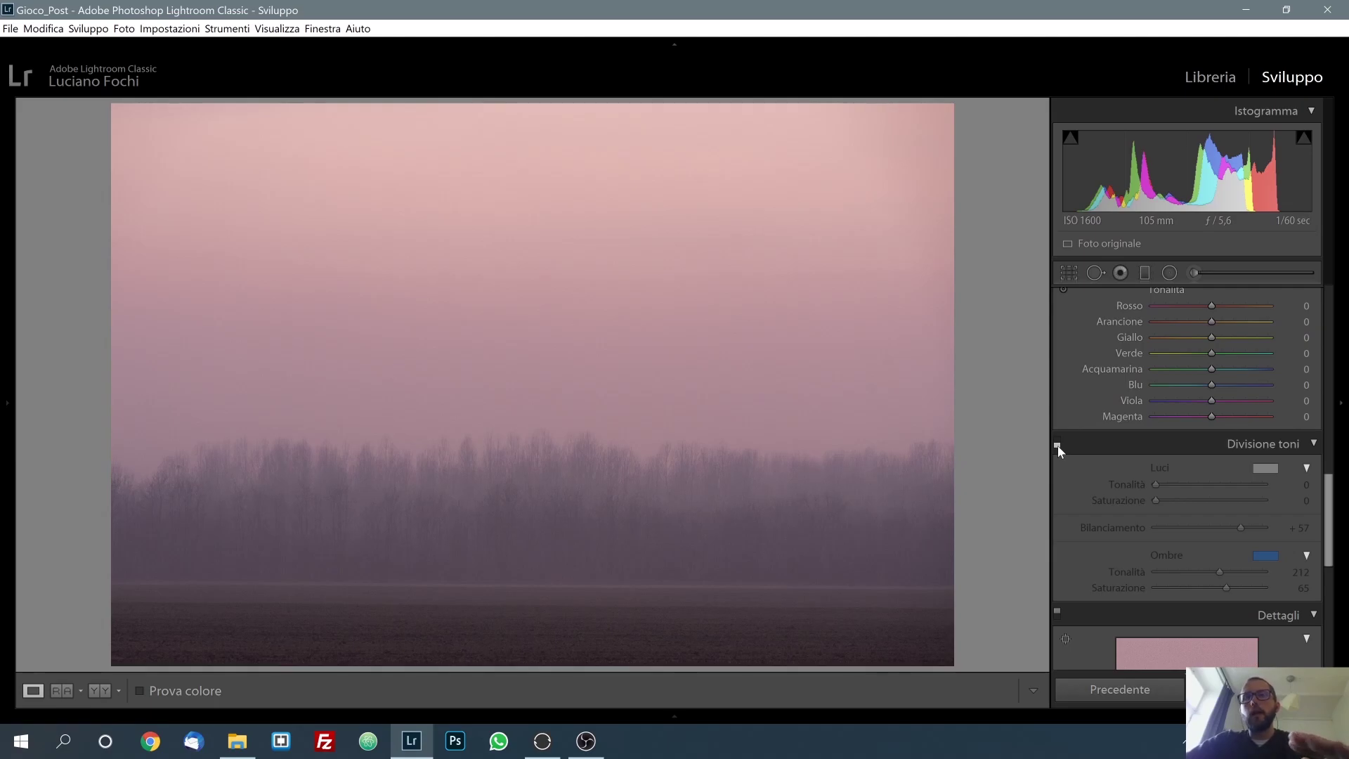
pyautogui.click(1057, 446)
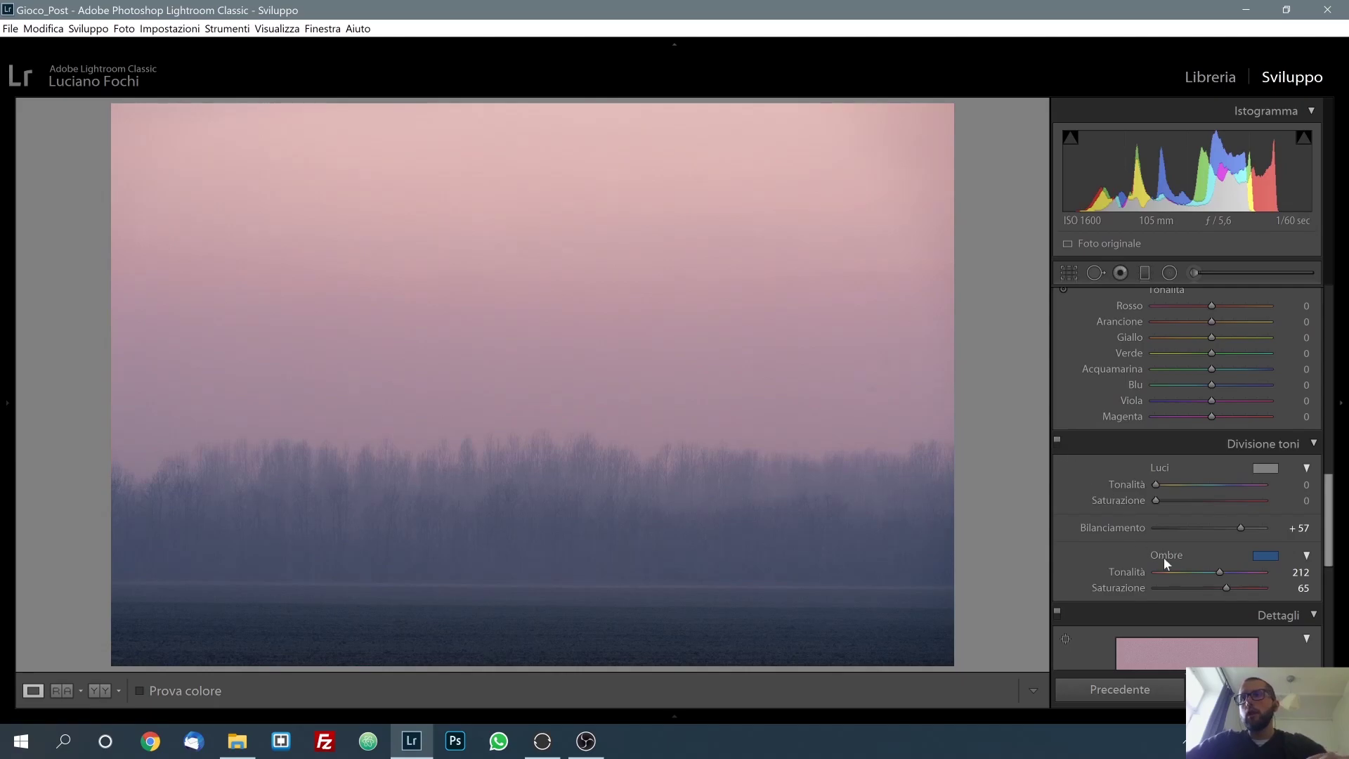
pyautogui.scroll(1, 1227, 596)
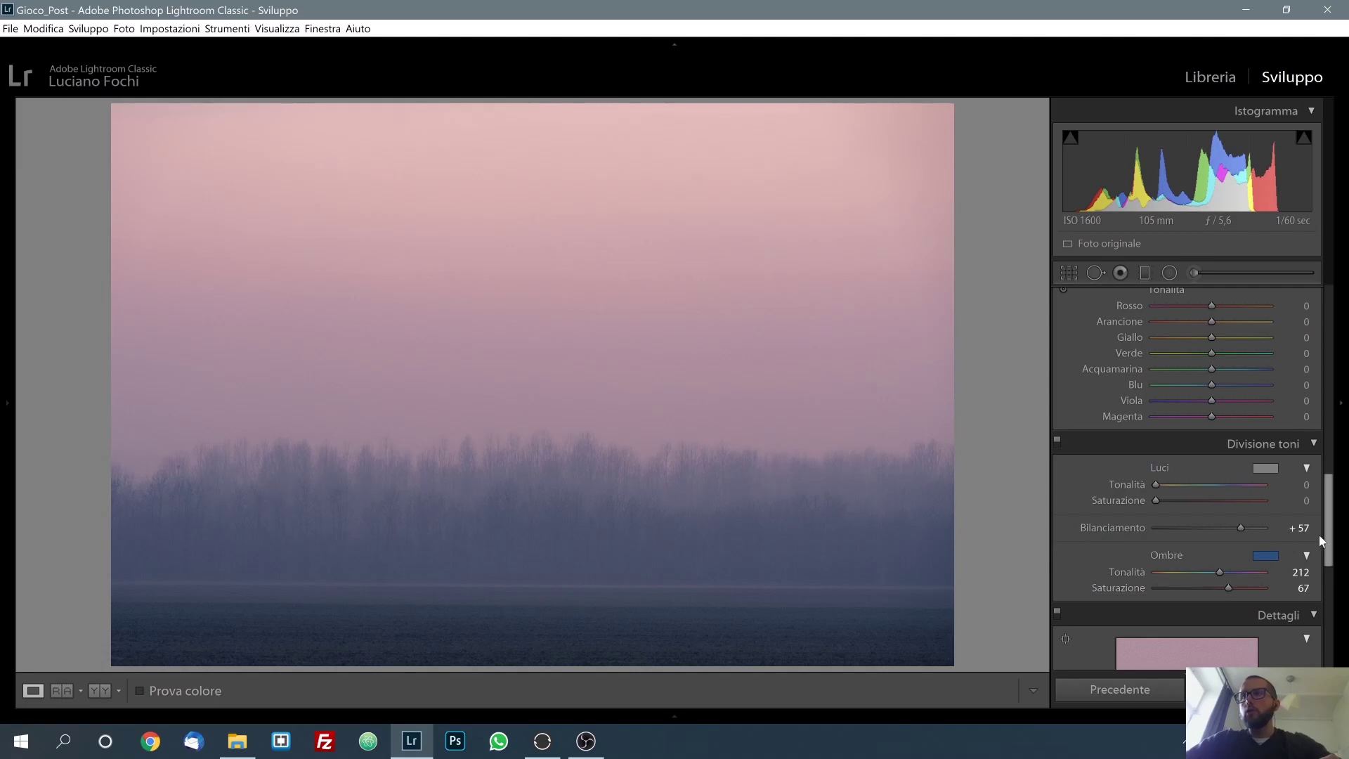
pyautogui.scroll(2, 1328, 532)
pyautogui.scroll(3, 1328, 533)
# Drag up on the sky with the HSL Saturation targeted tool, giving red +17 and magenta +11.
pyautogui.scroll(2, 1300, 506)
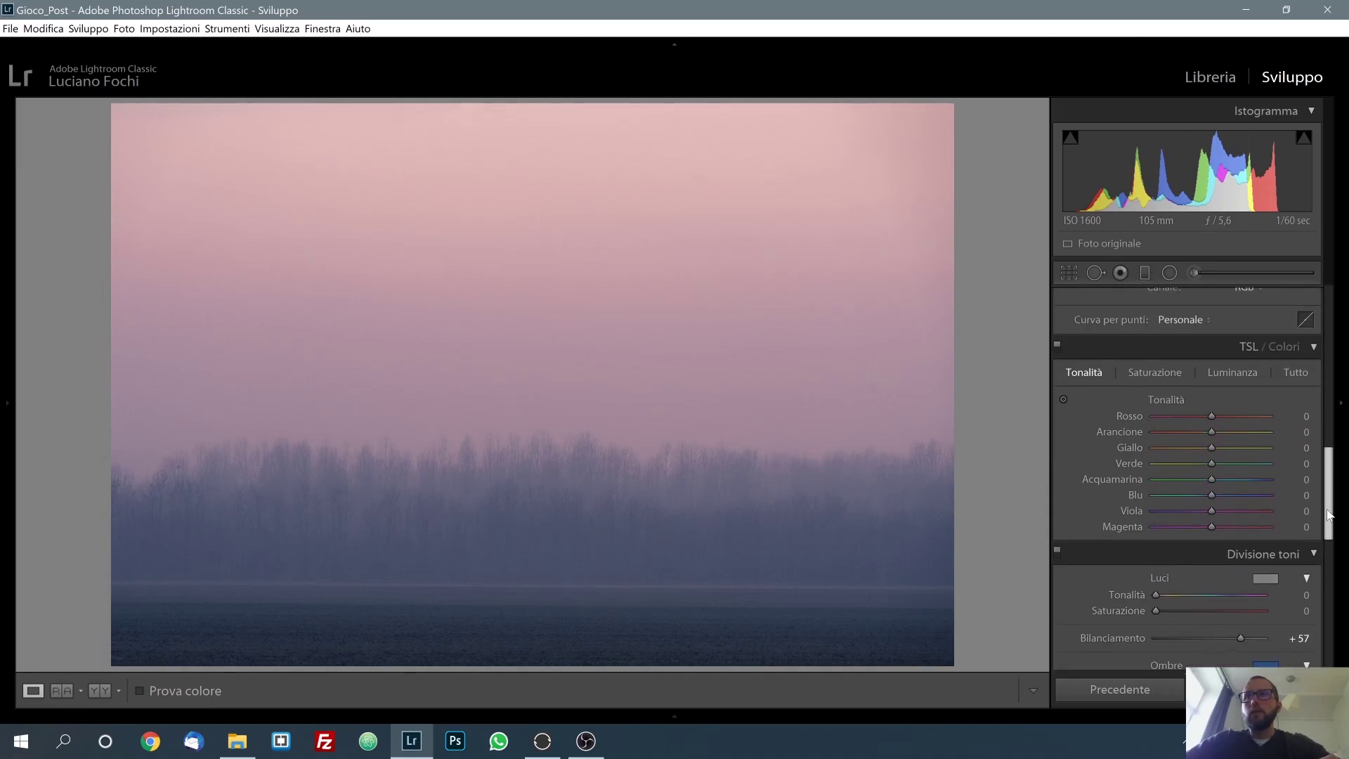
pyautogui.scroll(1, 1272, 478)
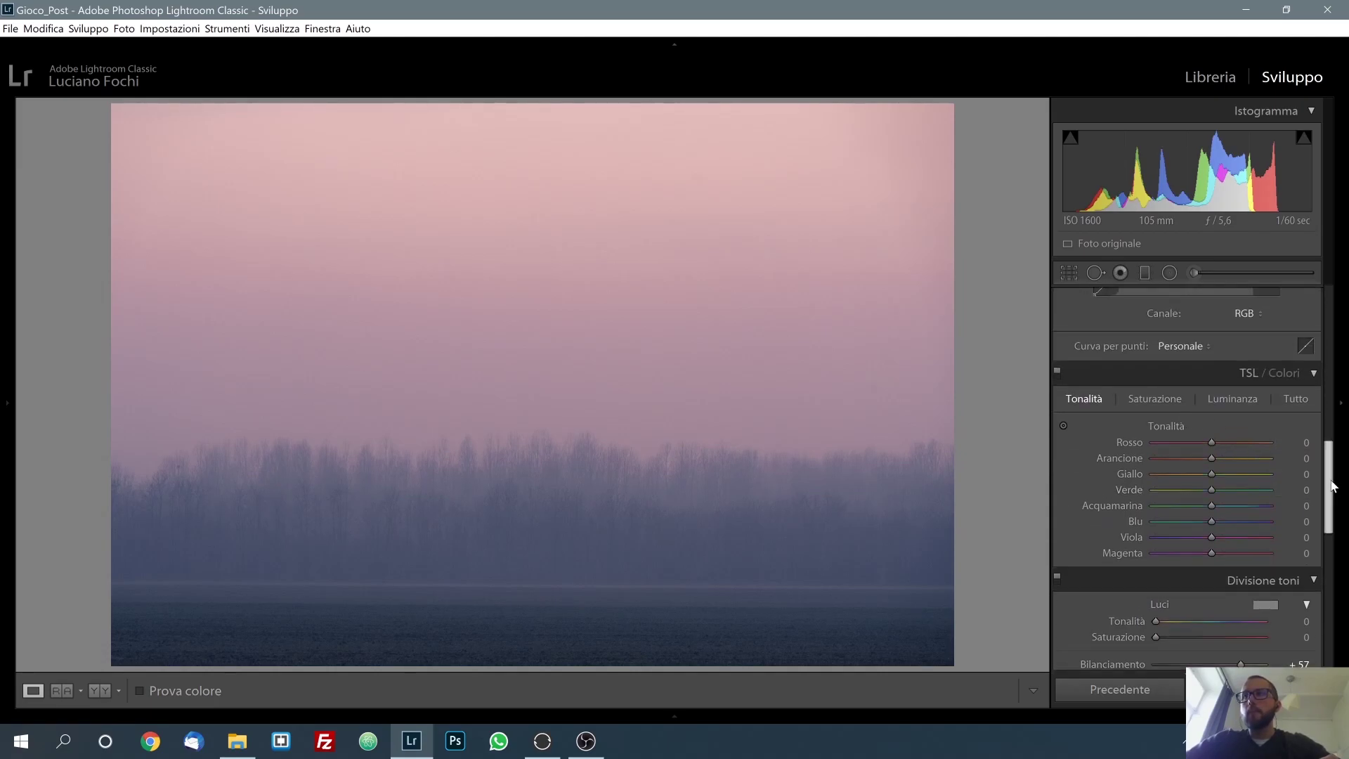
pyautogui.click(1156, 399)
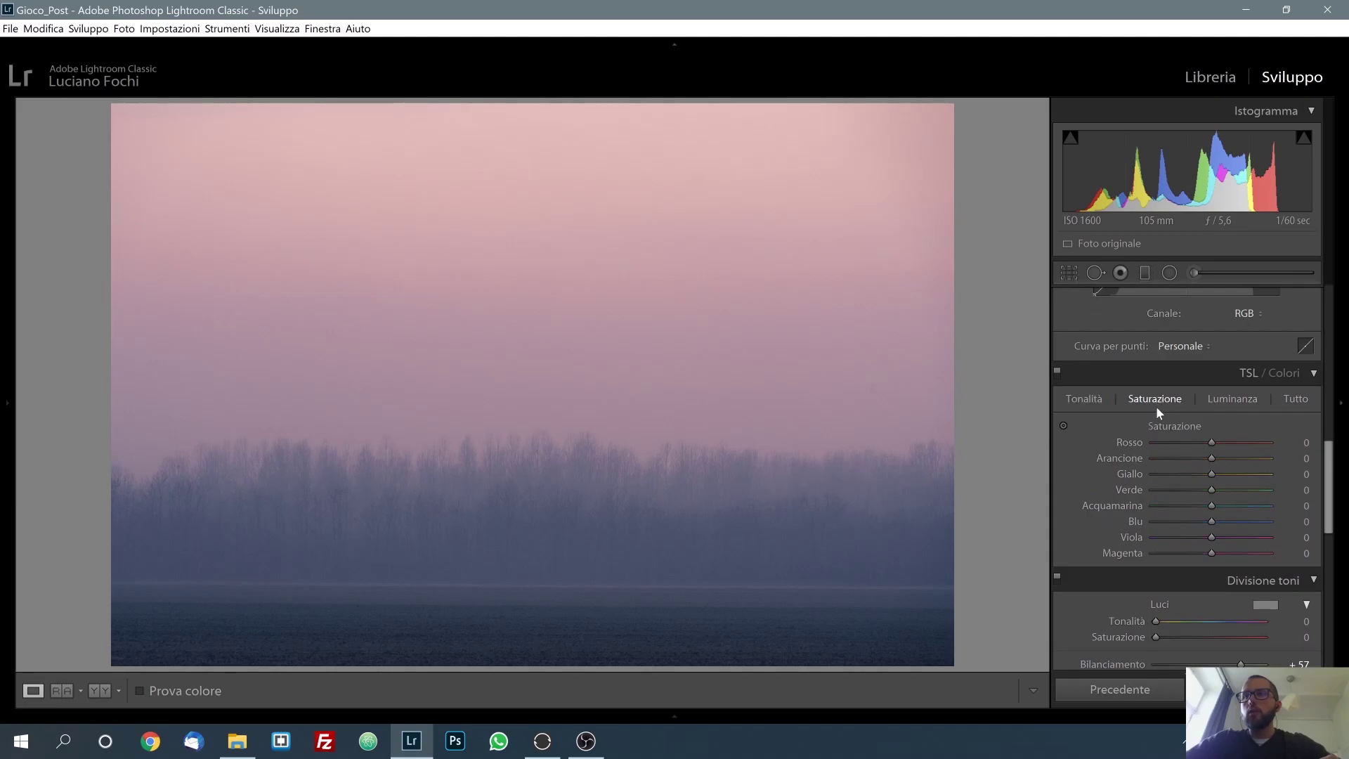
pyautogui.click(1064, 425)
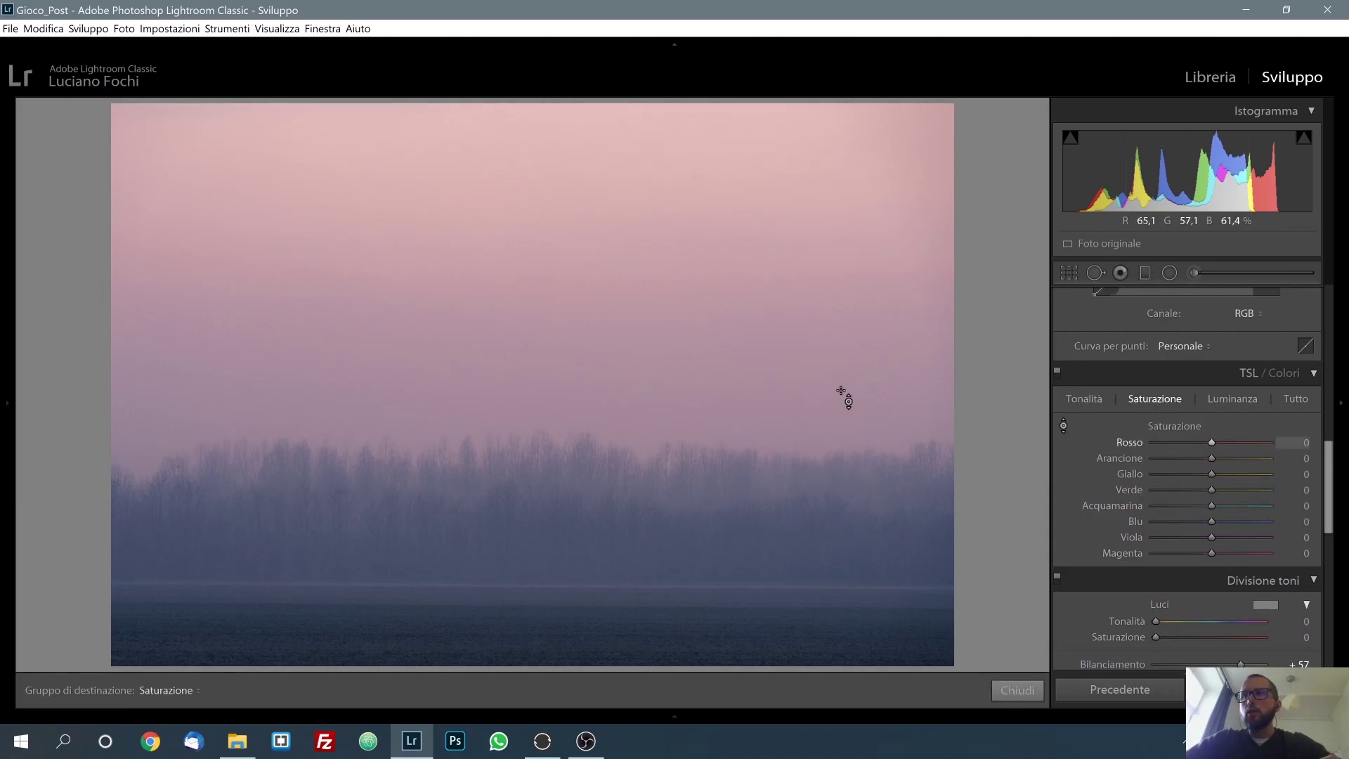
pyautogui.moveTo(849, 401); pyautogui.dragTo(848, 372)
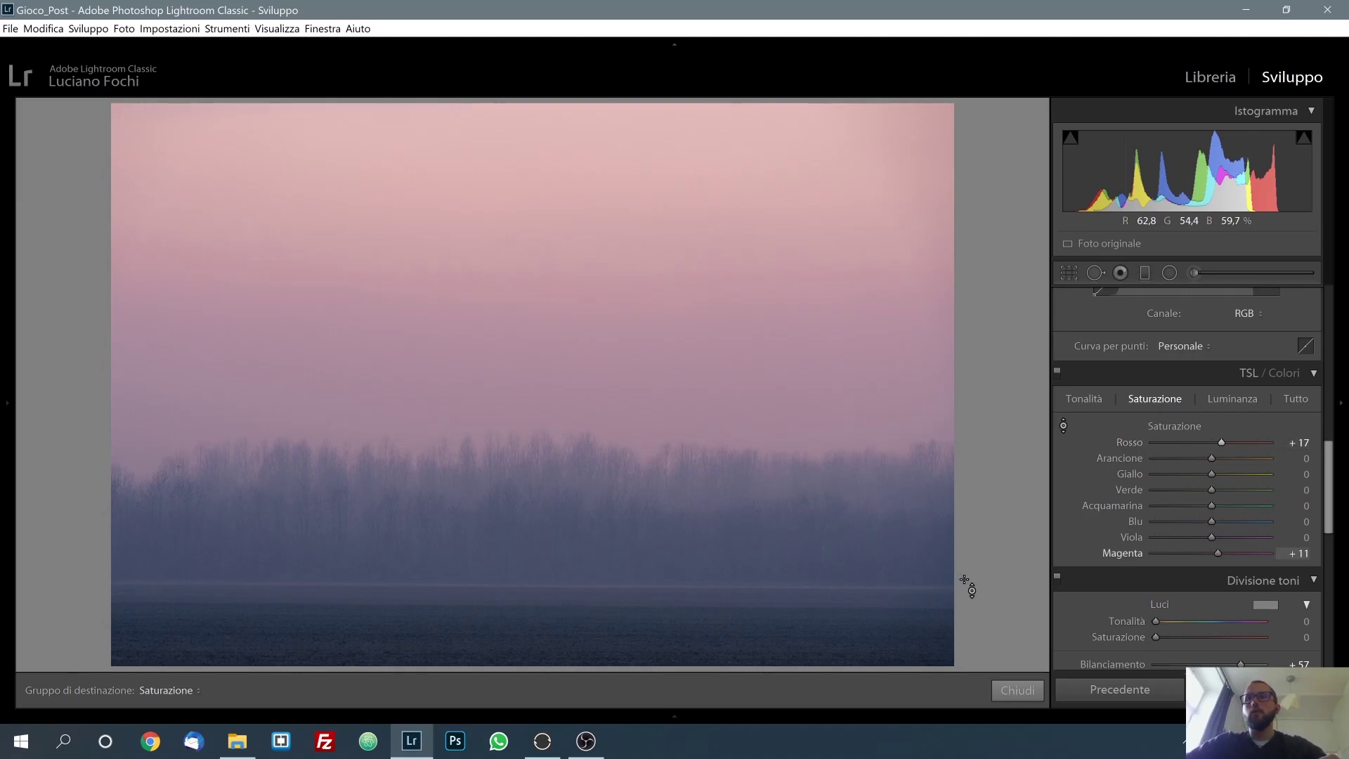
pyautogui.click(1018, 690)
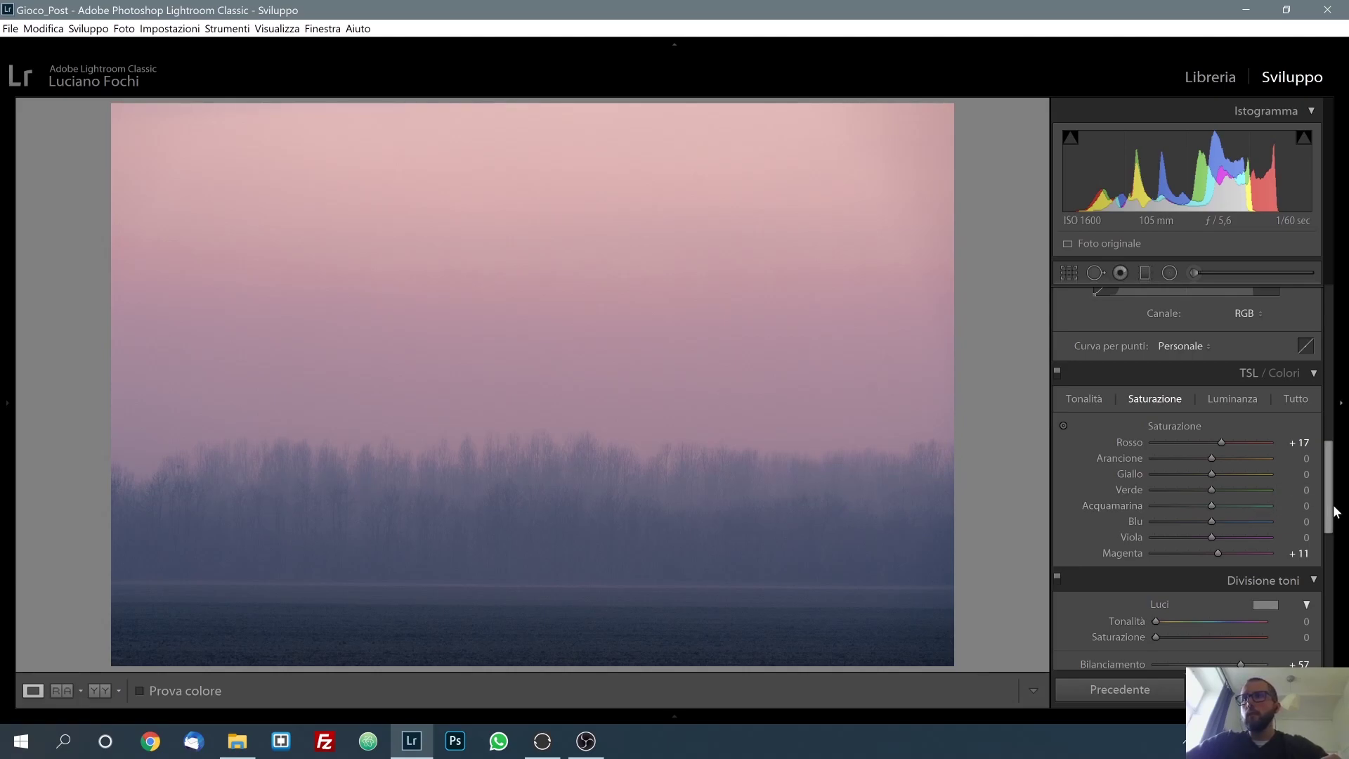
pyautogui.moveTo(1333, 509); pyautogui.dragTo(1326, 604)
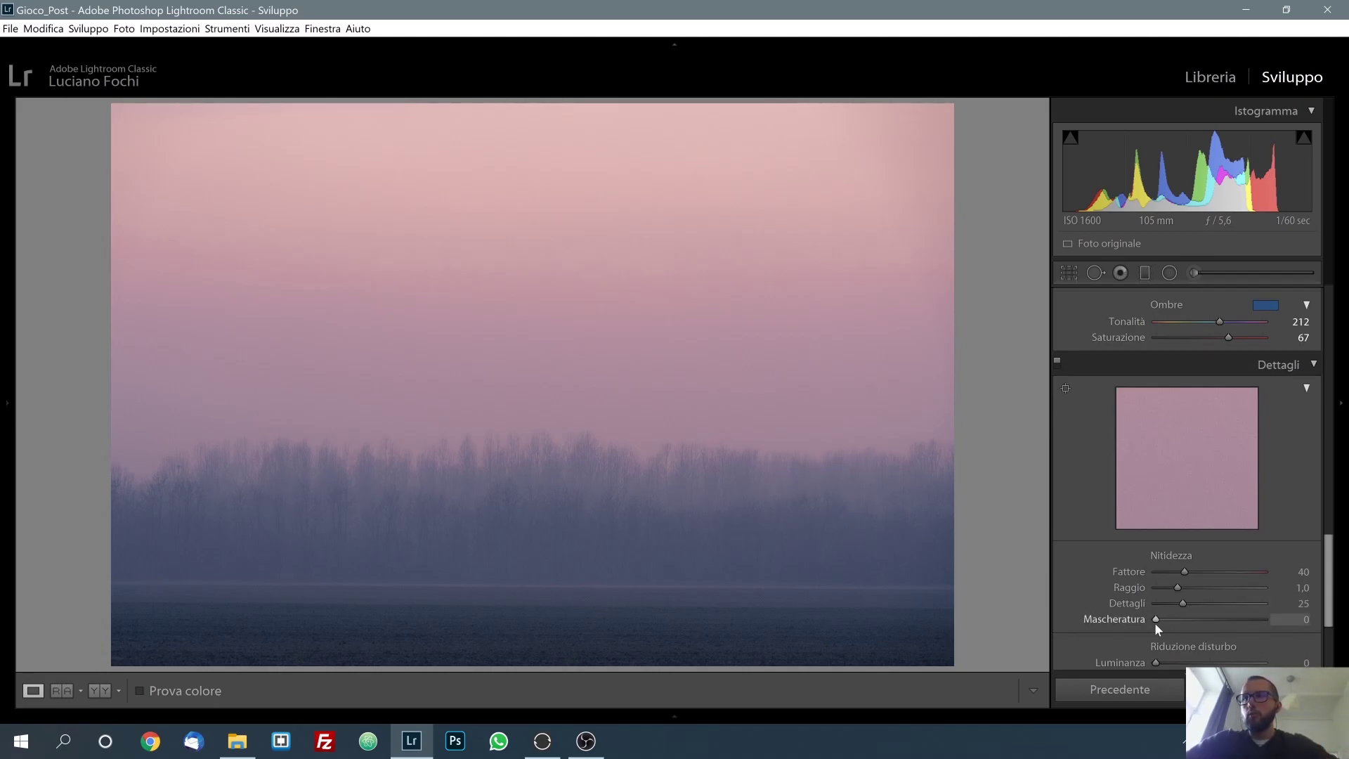
# Raise the sharpening Masking to 92 so the smooth sky stays unsharpened.
pyautogui.moveTo(1156, 620); pyautogui.dragTo(1258, 622)
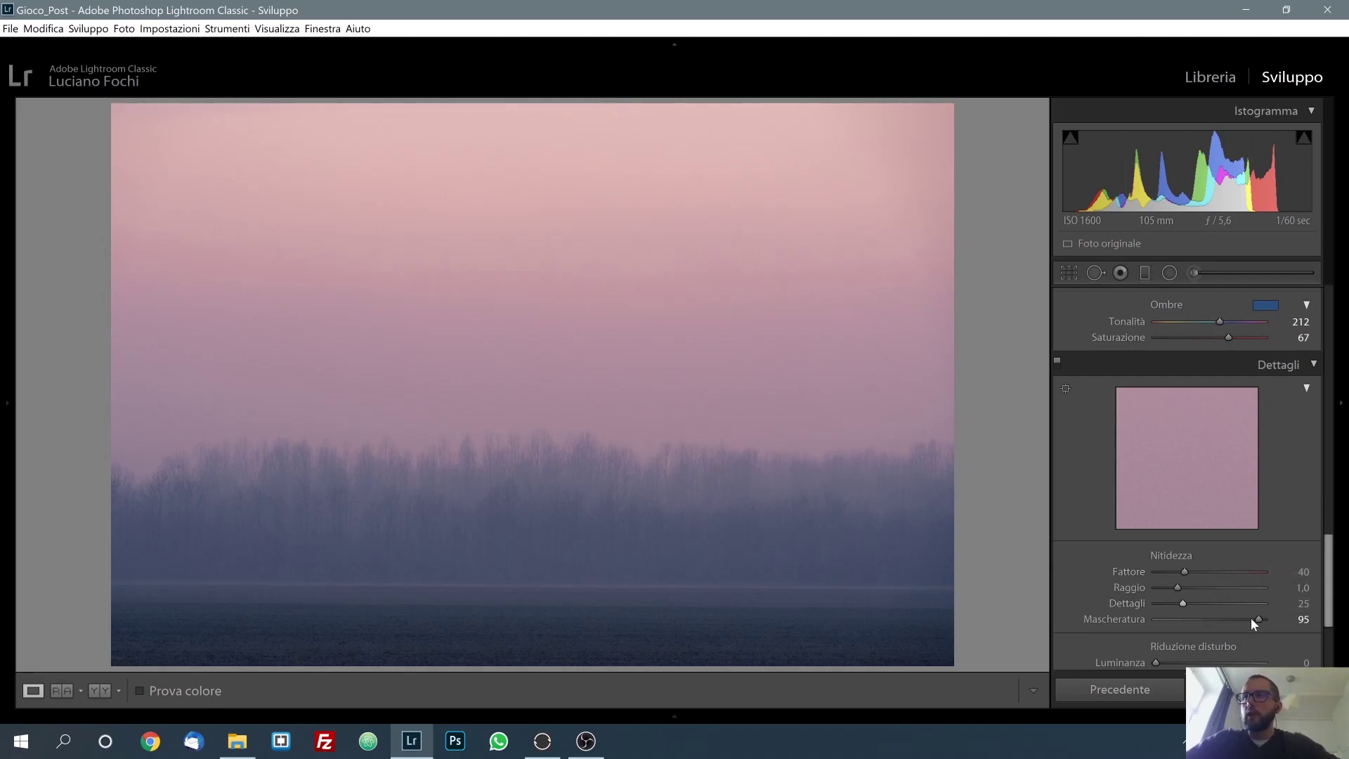
pyautogui.moveTo(1251, 618); pyautogui.dragTo(1251, 621)
pyautogui.moveTo(1328, 569); pyautogui.dragTo(1329, 595)
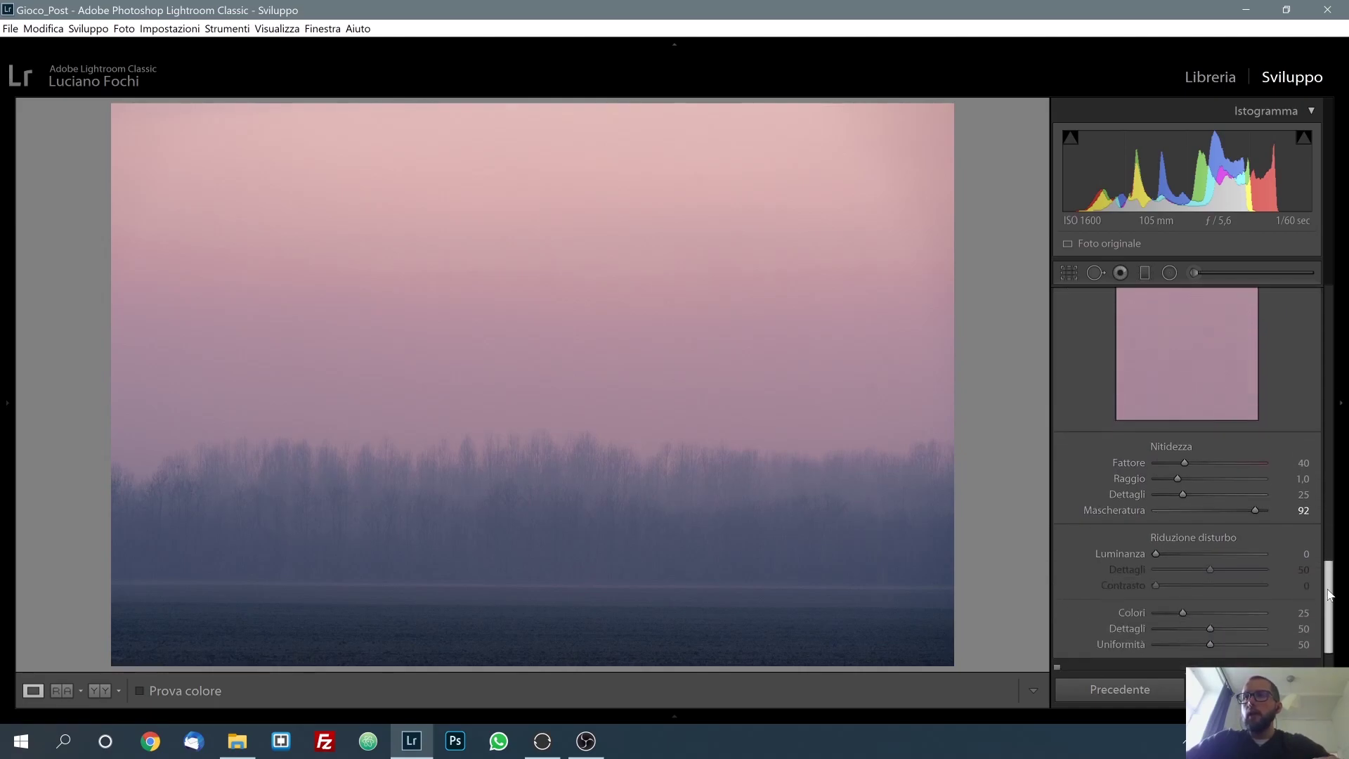
# At 1:1 zoom, set luminance noise reduction to 38 and colour noise reduction to 34.
pyautogui.click(706, 580)
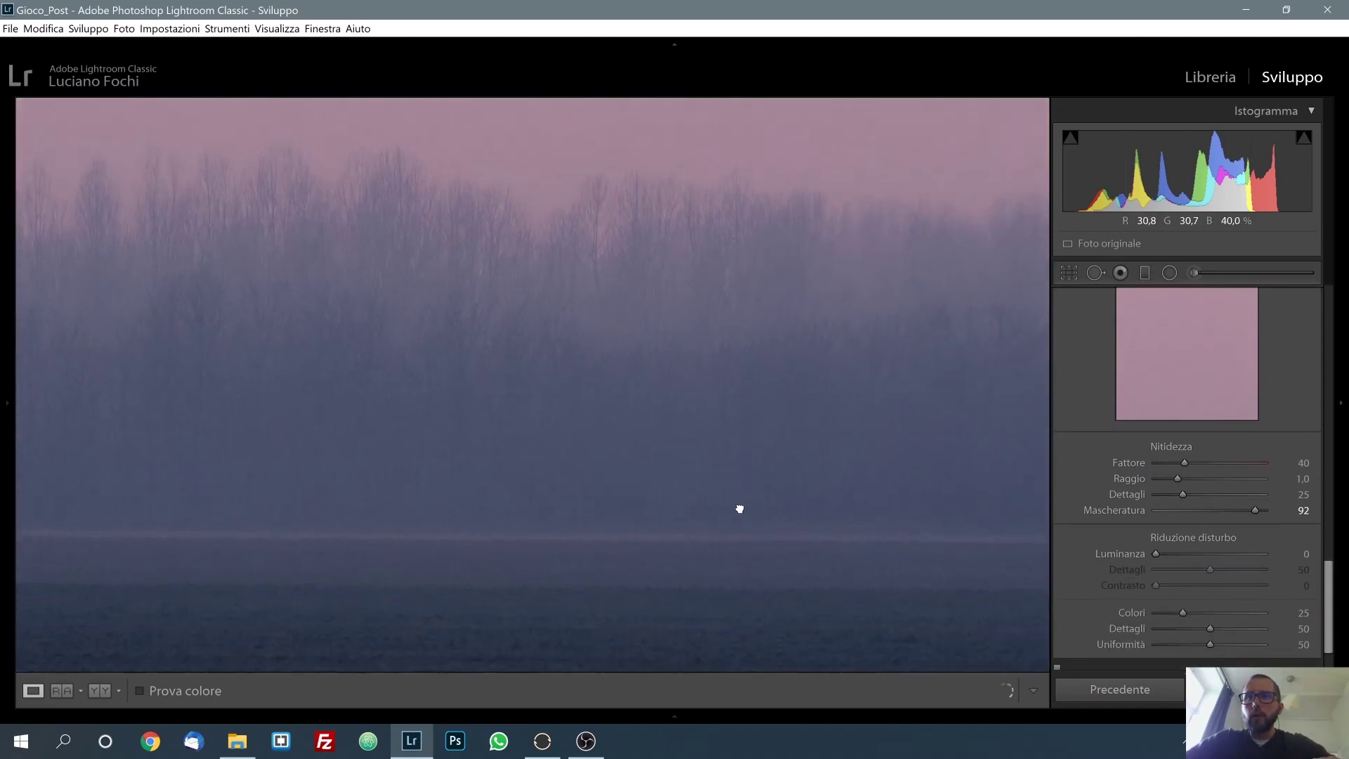
pyautogui.moveTo(747, 602); pyautogui.dragTo(723, 458)
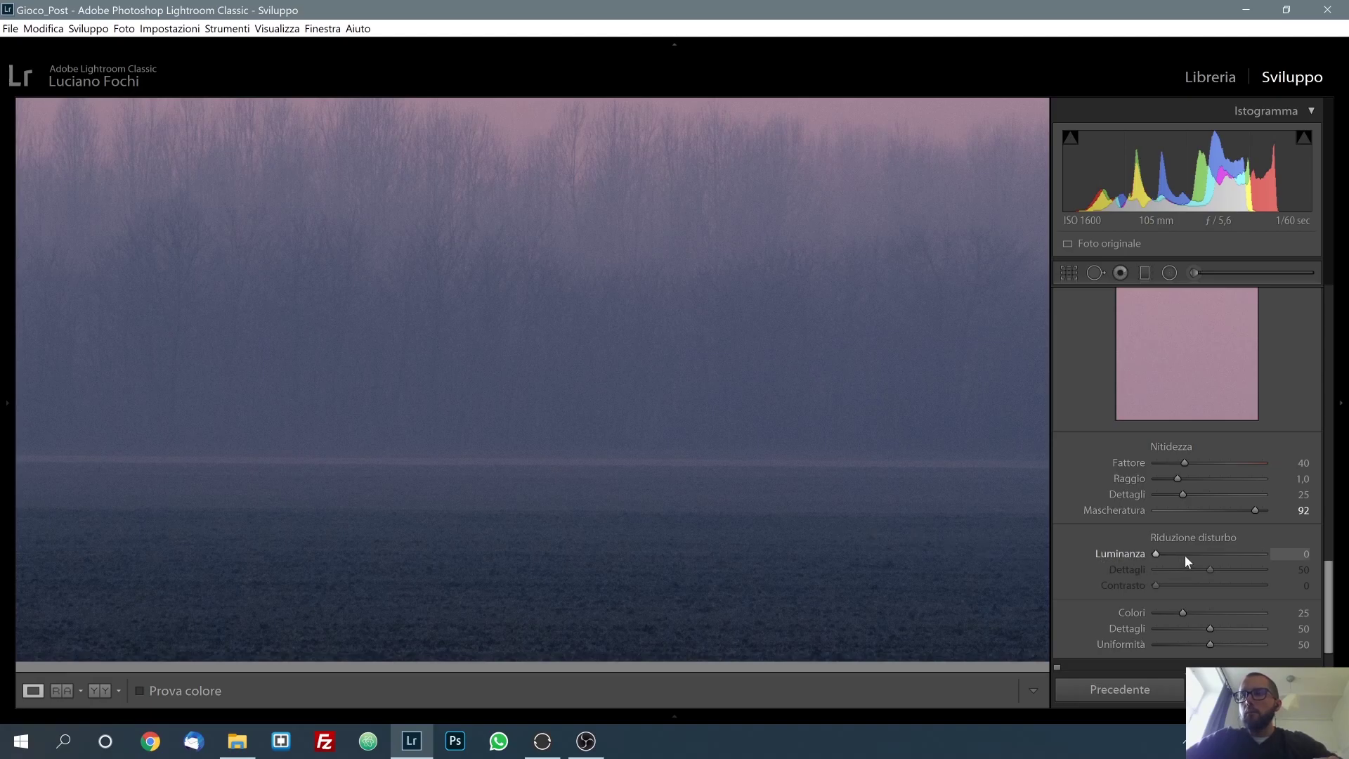
pyautogui.moveTo(1185, 555); pyautogui.dragTo(1191, 554)
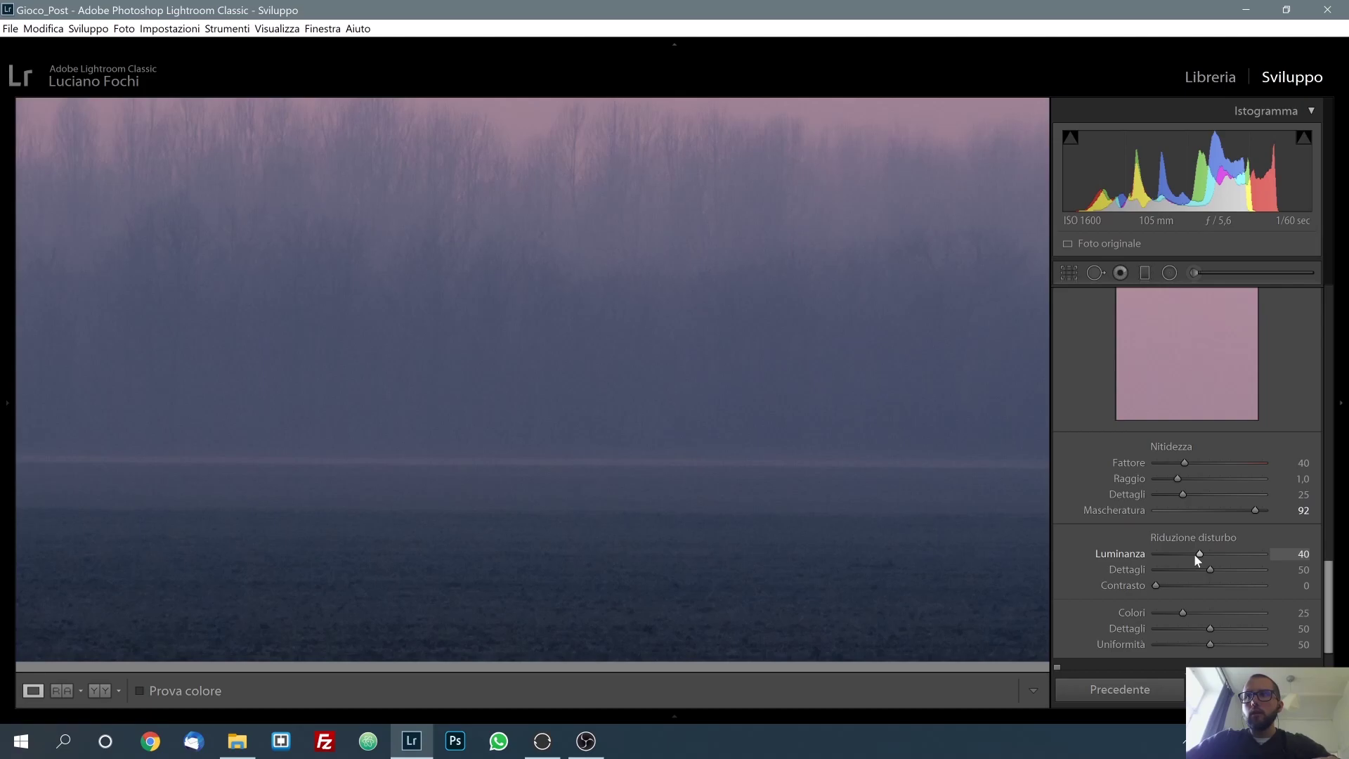
pyautogui.click(1158, 555)
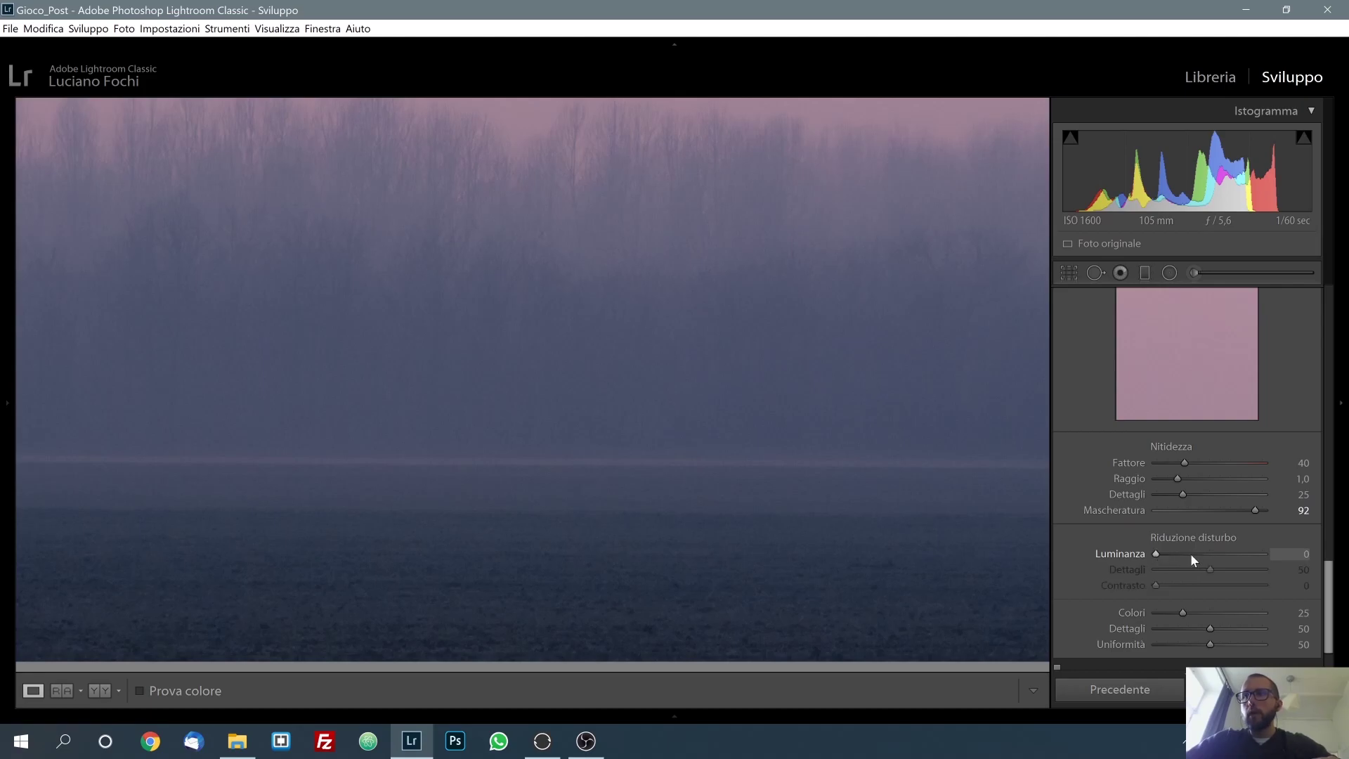
pyautogui.click(1187, 555)
pyautogui.moveTo(1189, 554); pyautogui.dragTo(1193, 552)
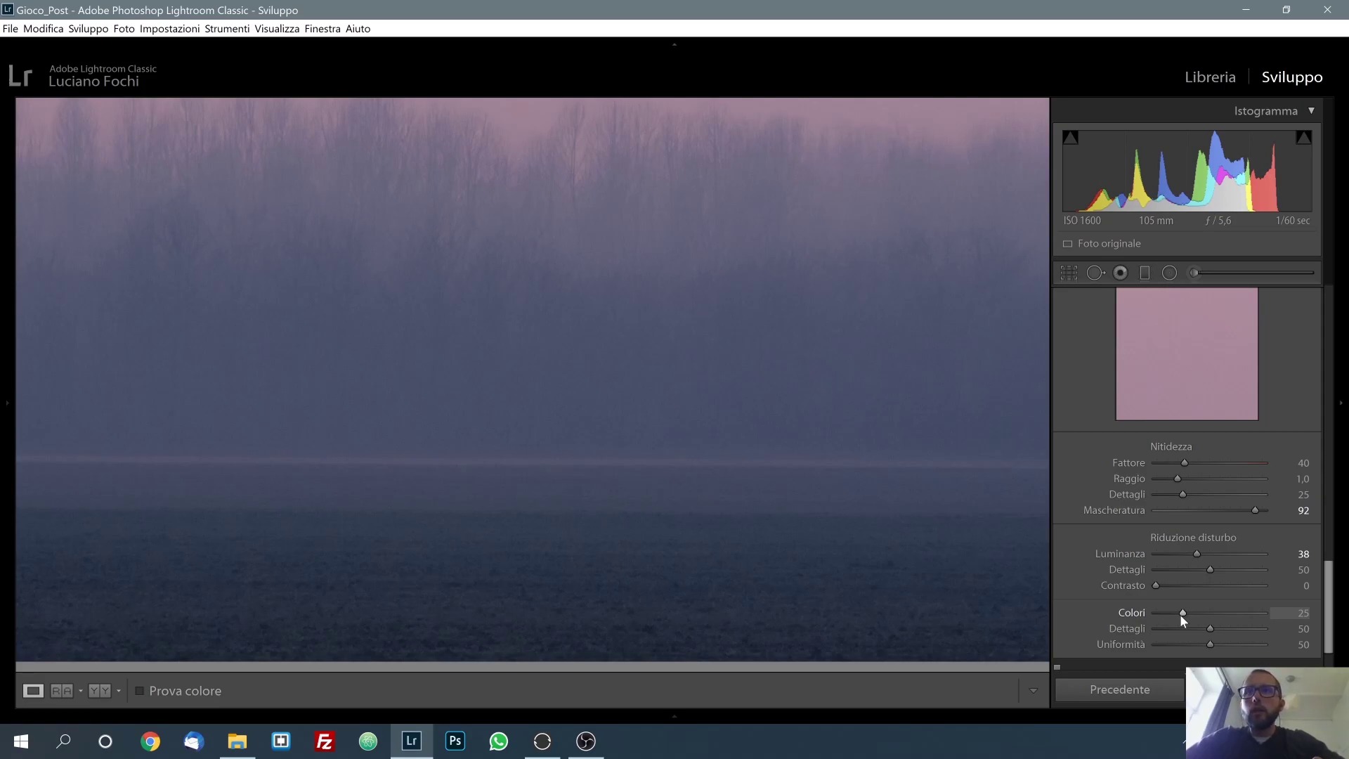
pyautogui.moveTo(1182, 614); pyautogui.dragTo(1192, 615)
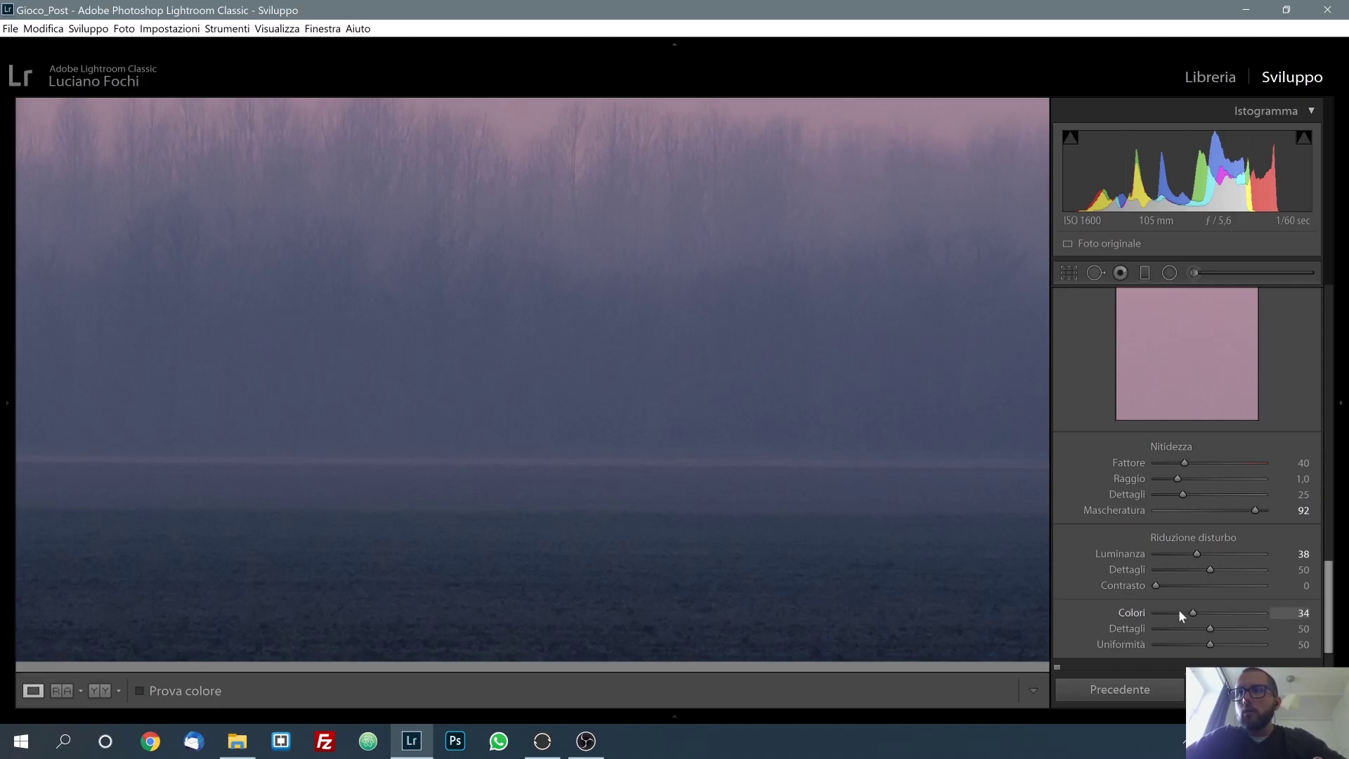
pyautogui.click(786, 570)
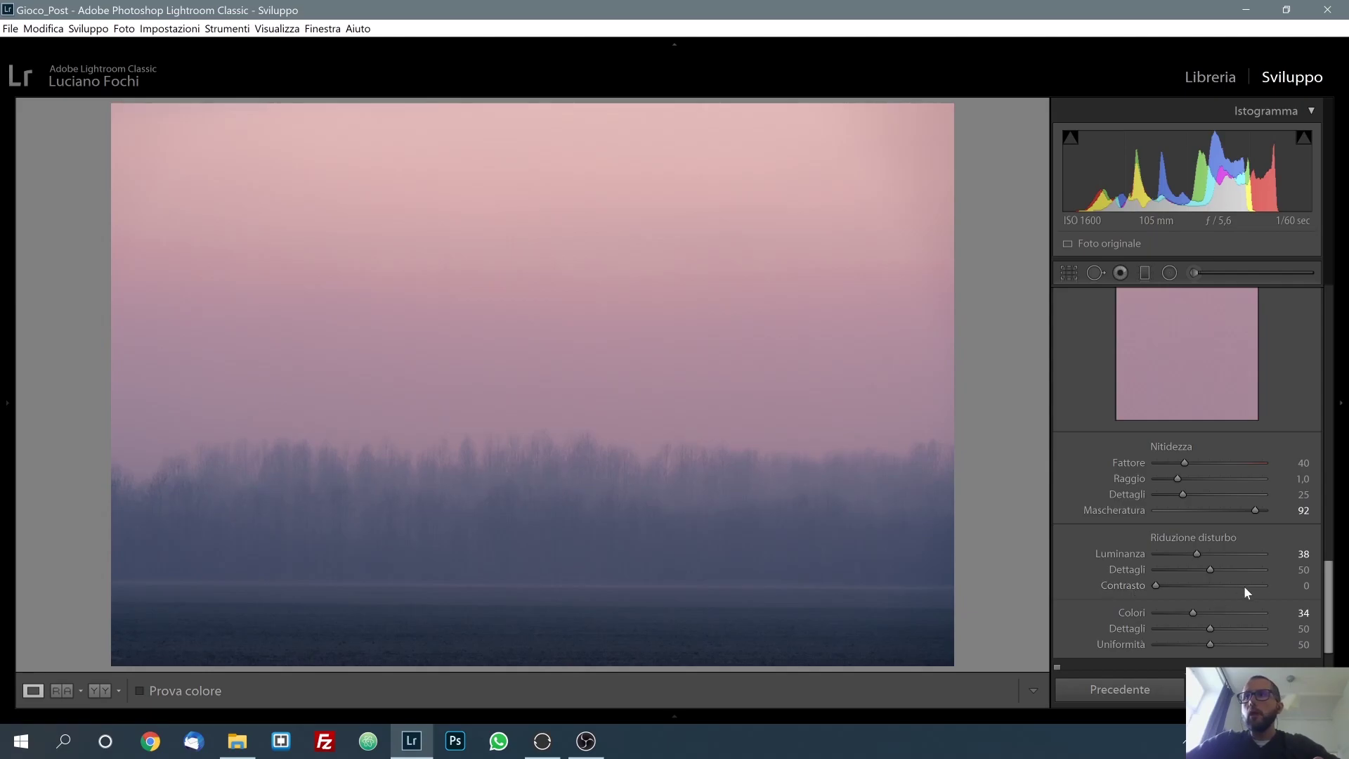
# Straighten the photo to a -0.20 angle and view before and after side by side.
pyautogui.moveTo(1328, 599); pyautogui.dragTo(1328, 613)
pyautogui.scroll(5, 1293, 458)
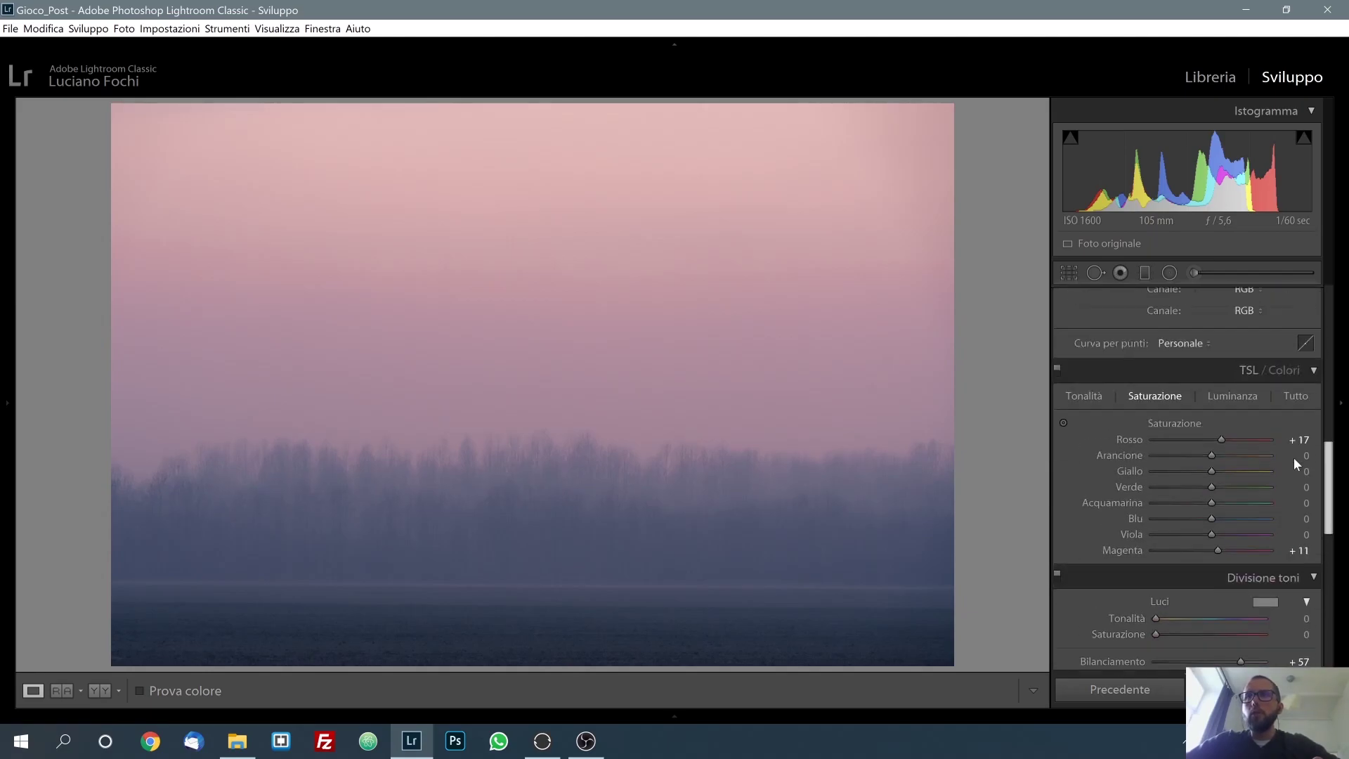
pyautogui.scroll(5, 1293, 422)
pyautogui.scroll(5, 1292, 335)
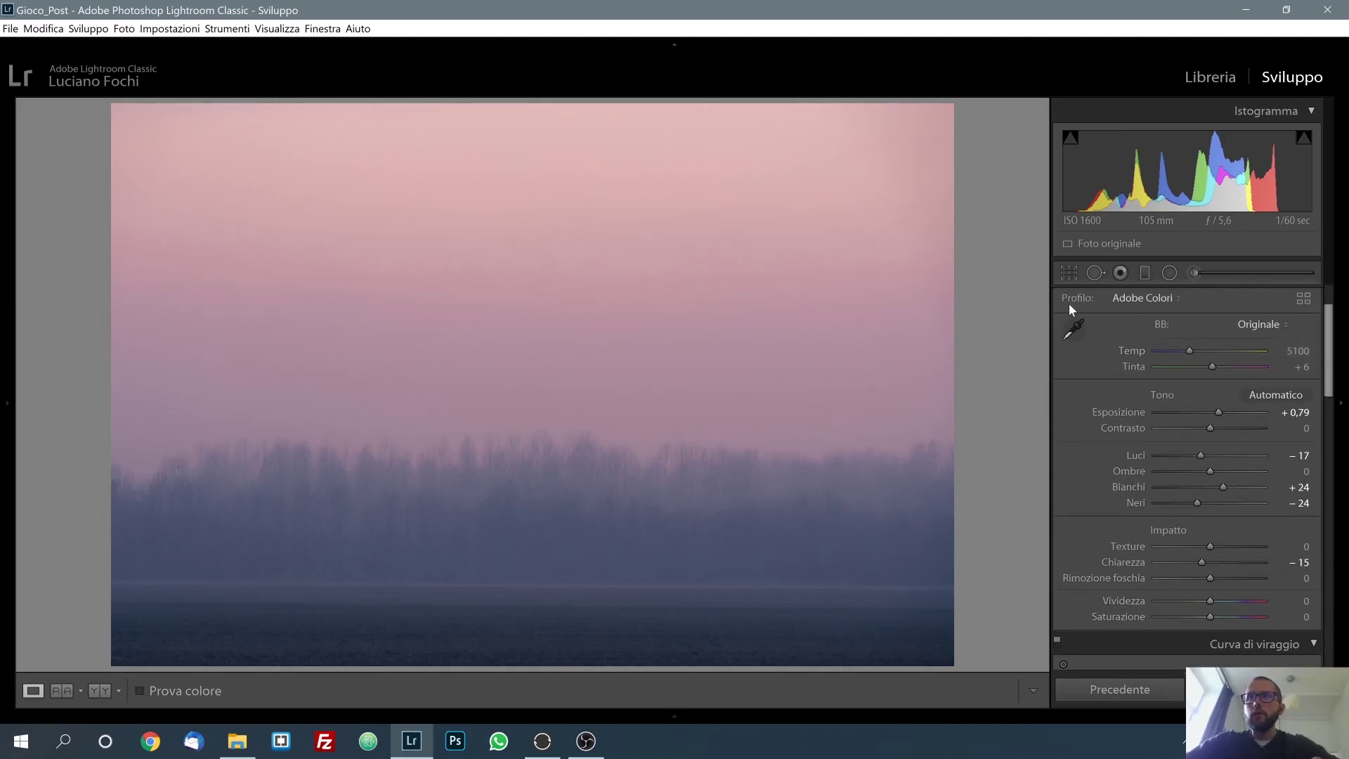
pyautogui.click(1069, 273)
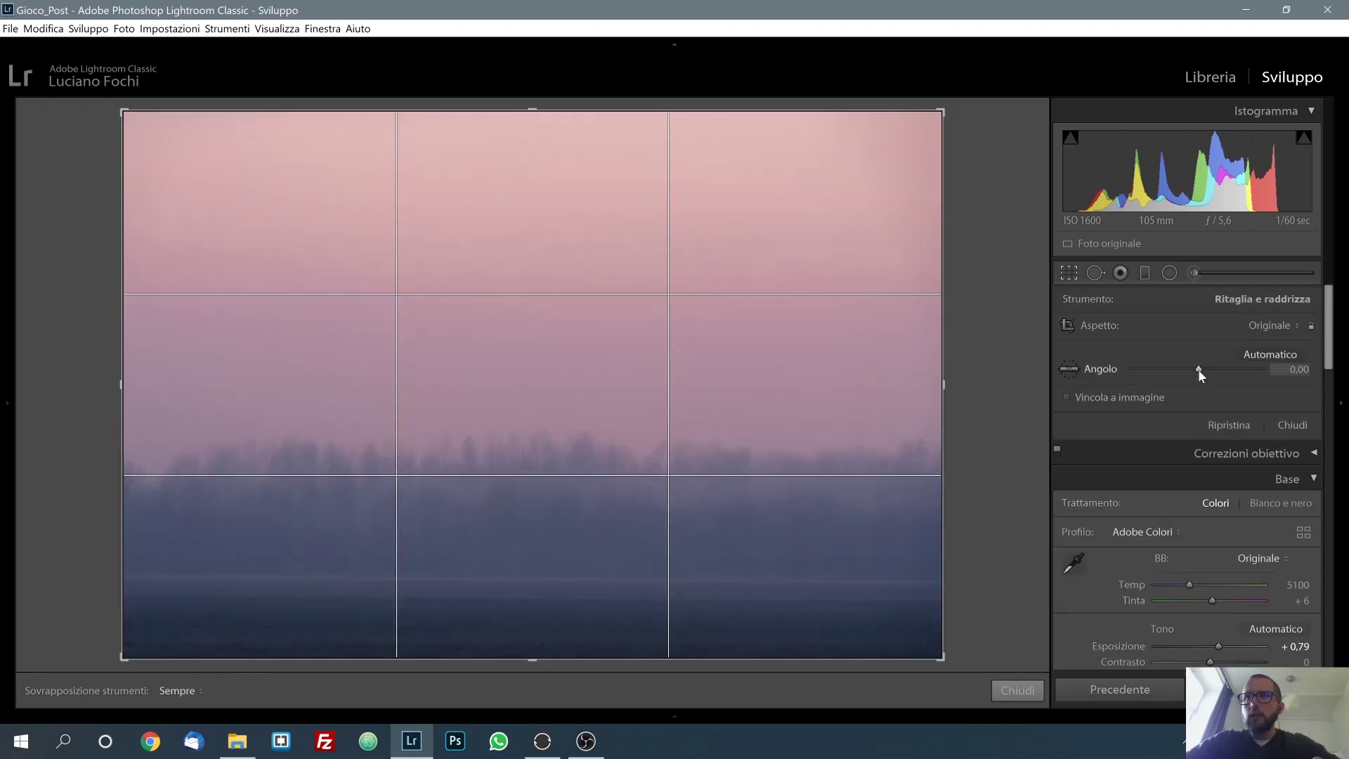
pyautogui.moveTo(1199, 369); pyautogui.dragTo(1198, 369)
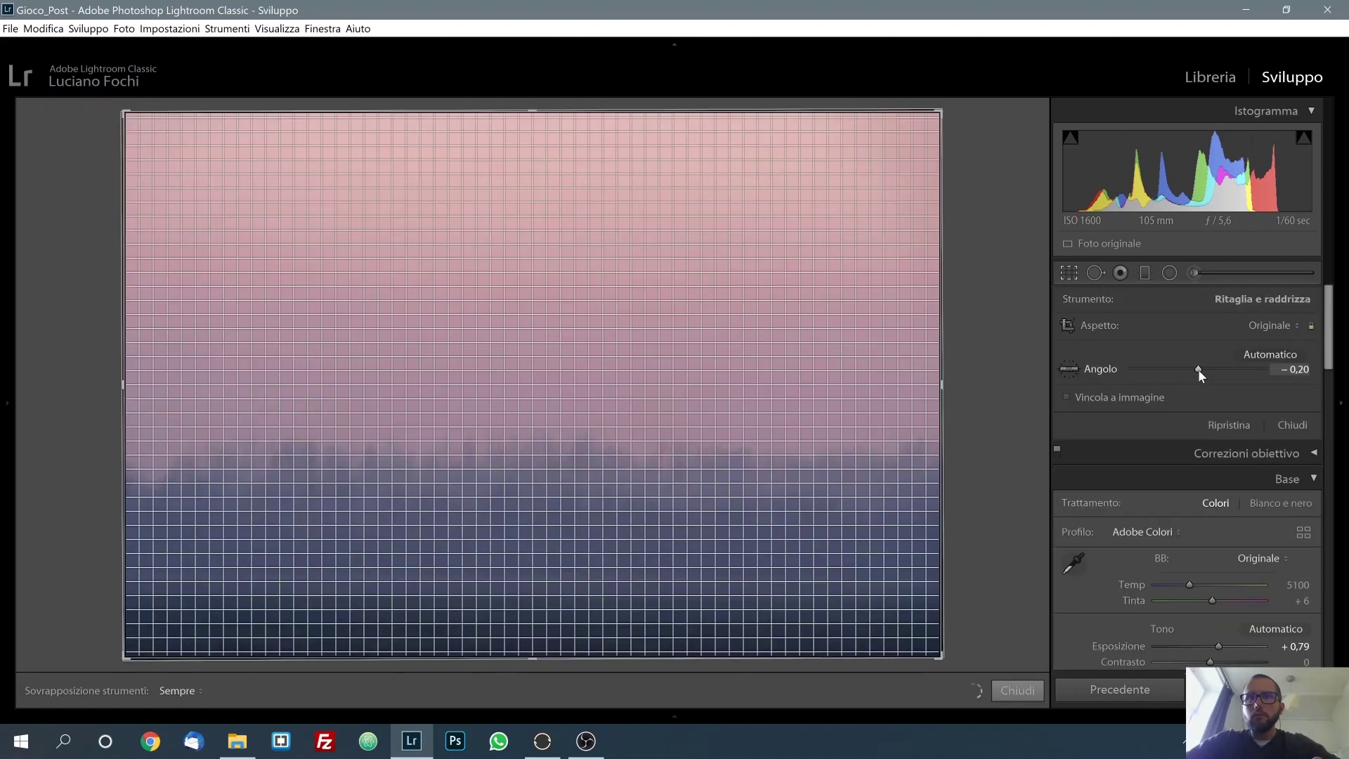
pyautogui.click(1019, 689)
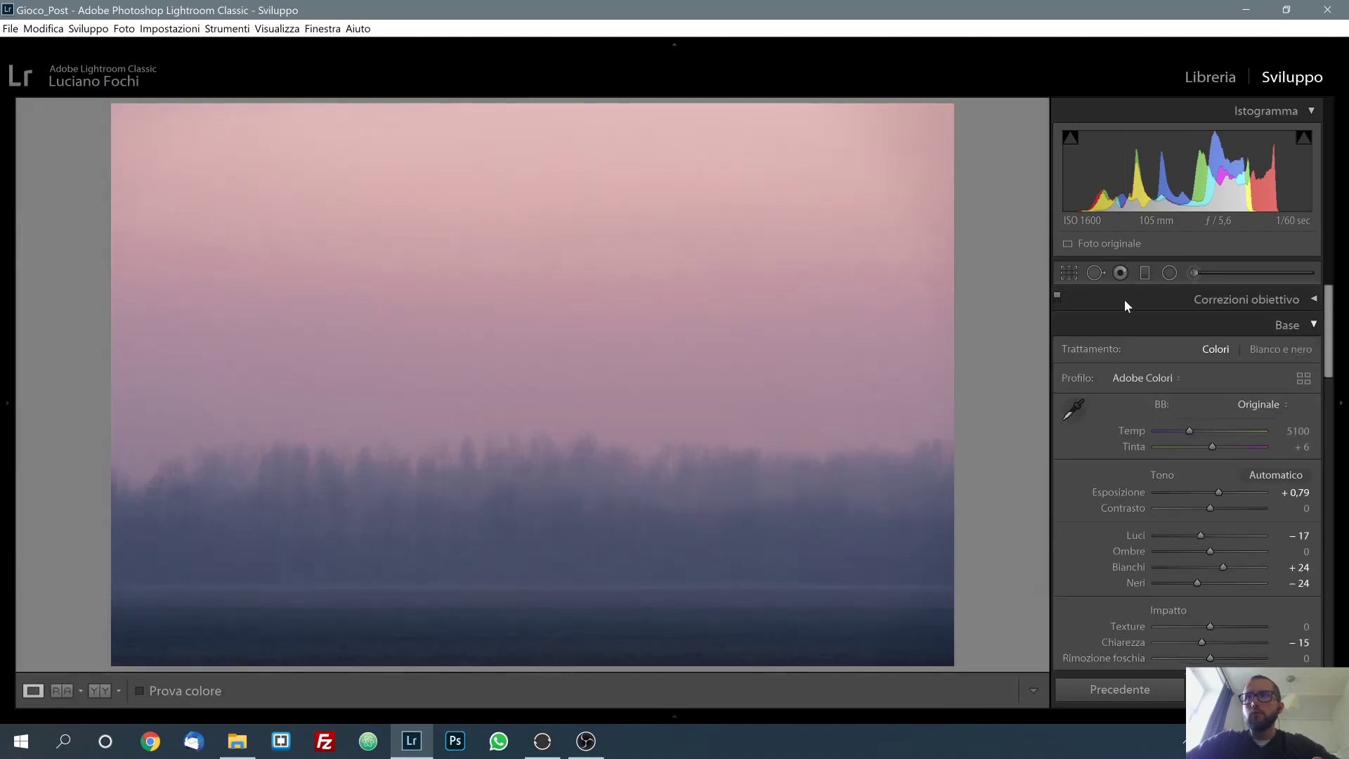
pyautogui.click(1068, 273)
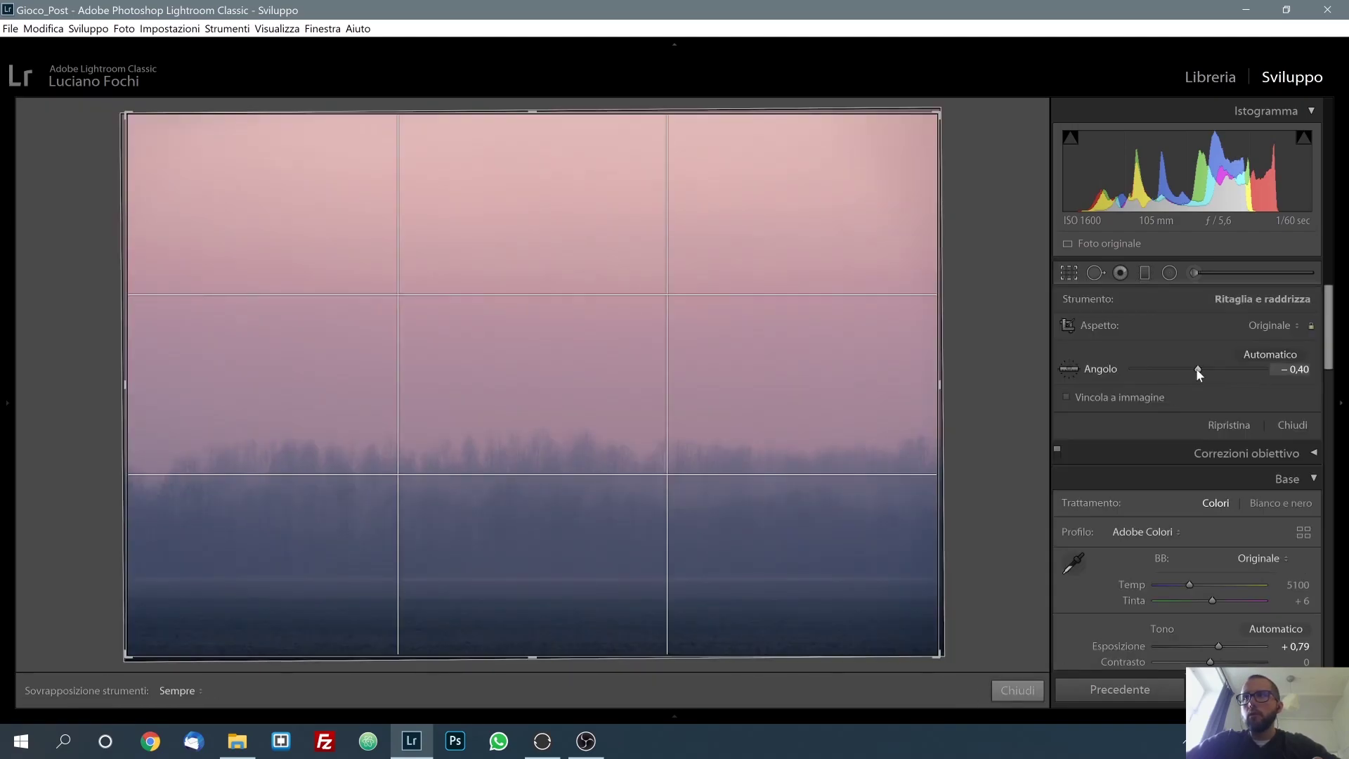
pyautogui.moveTo(1196, 368); pyautogui.dragTo(1196, 369)
pyautogui.click(1008, 691)
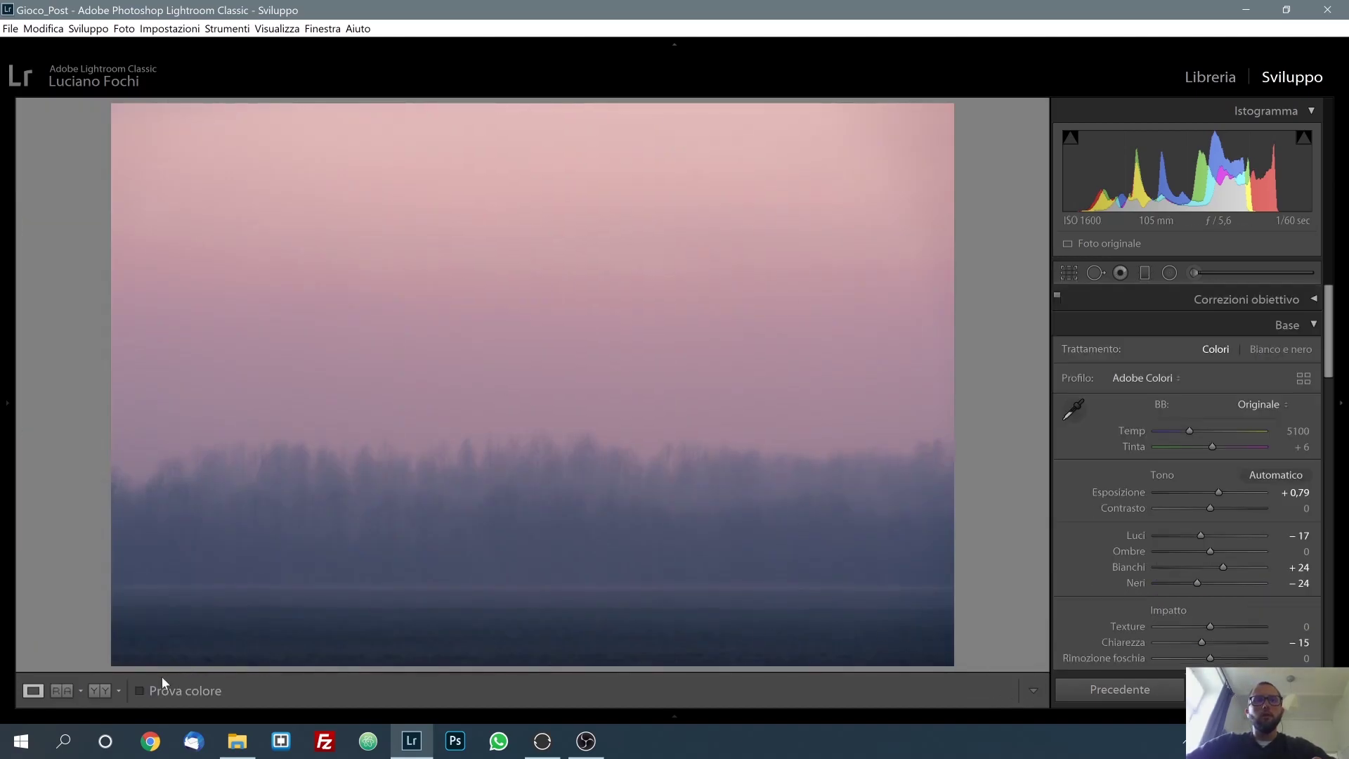
pyautogui.click(105, 693)
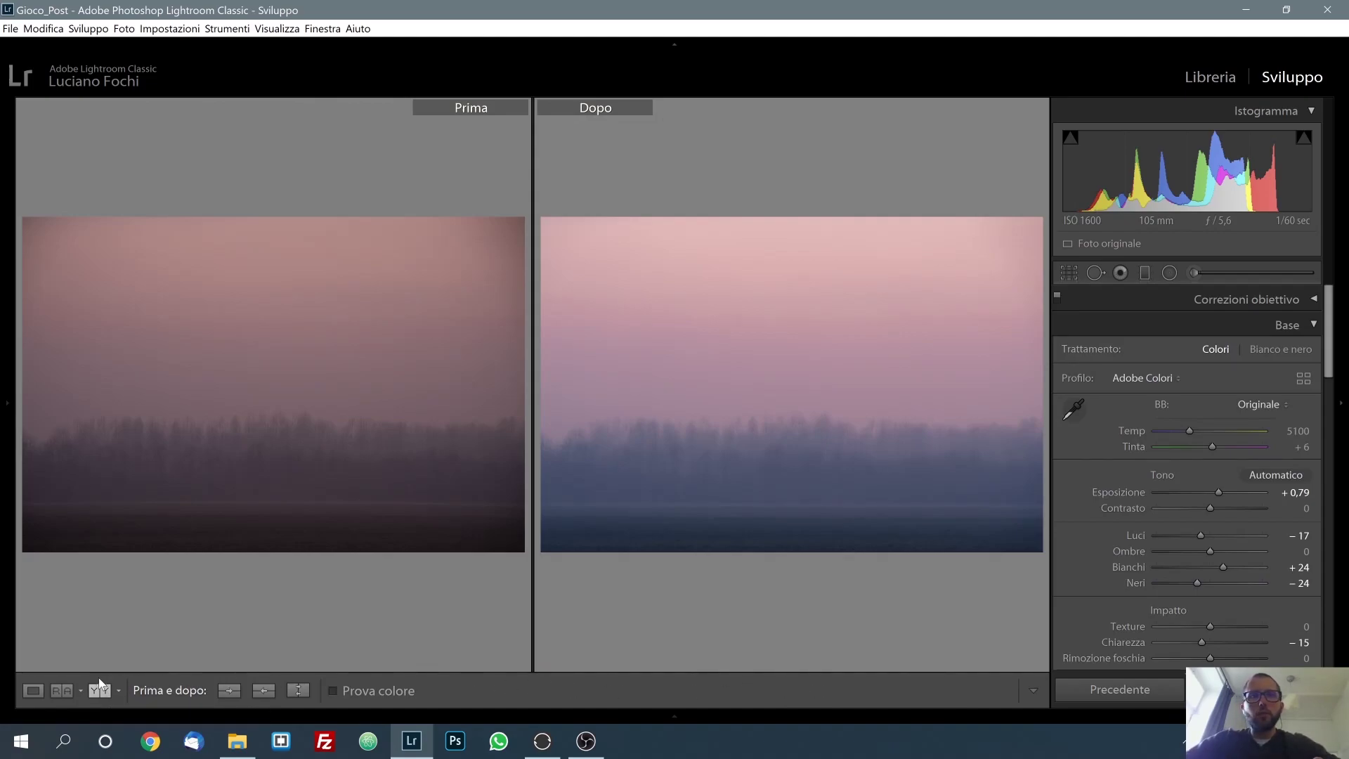
# Back in Loupe view, set clarity to -5, reset dehaze to 0, and go to the Library grid.
pyautogui.click(33, 691)
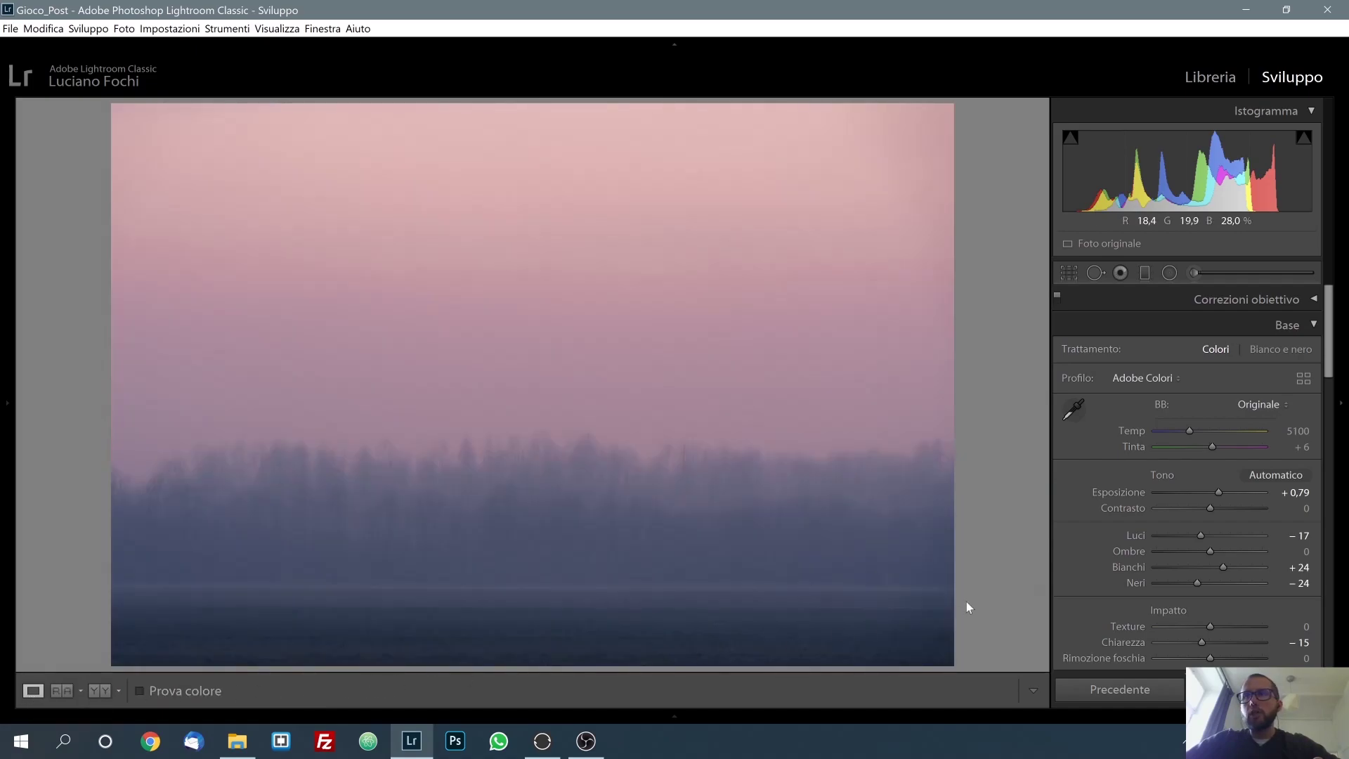
pyautogui.moveTo(1330, 378); pyautogui.dragTo(1330, 437)
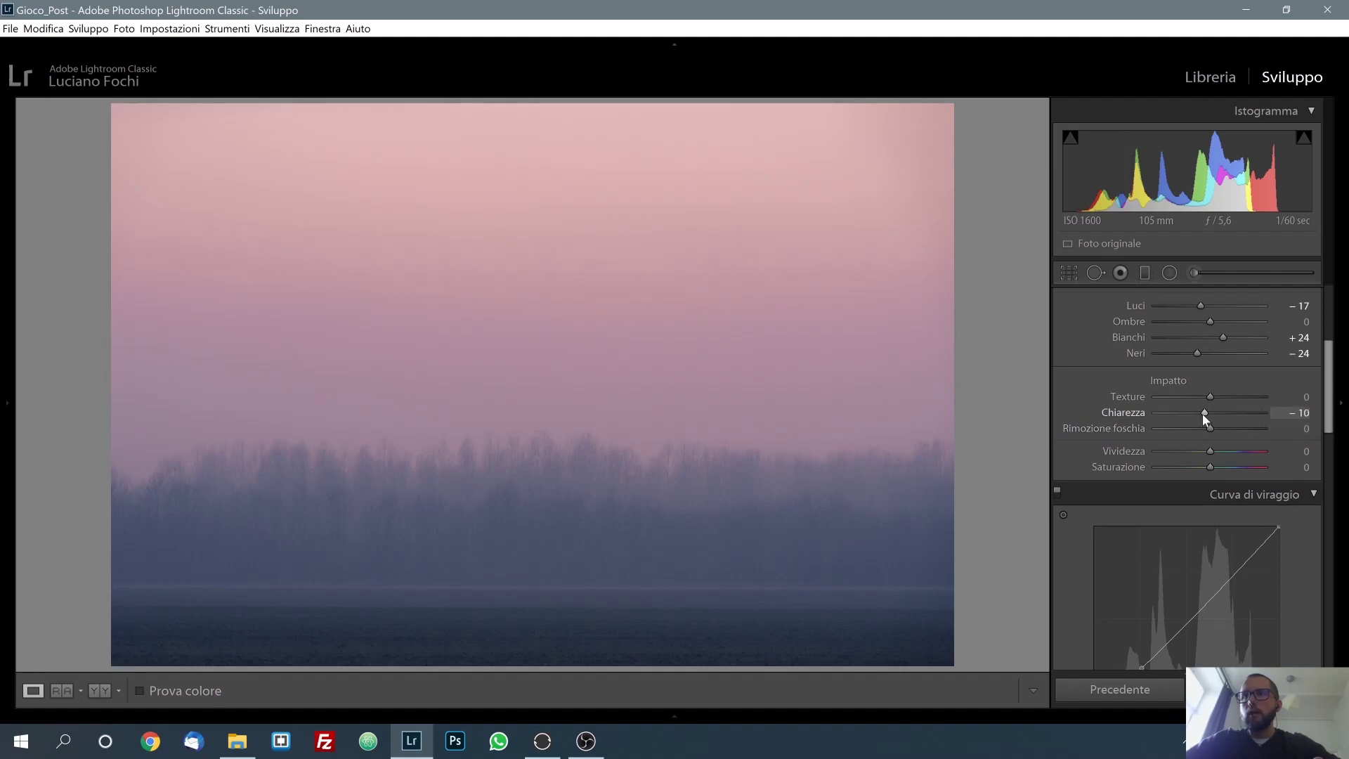
pyautogui.scroll(1, 1203, 415)
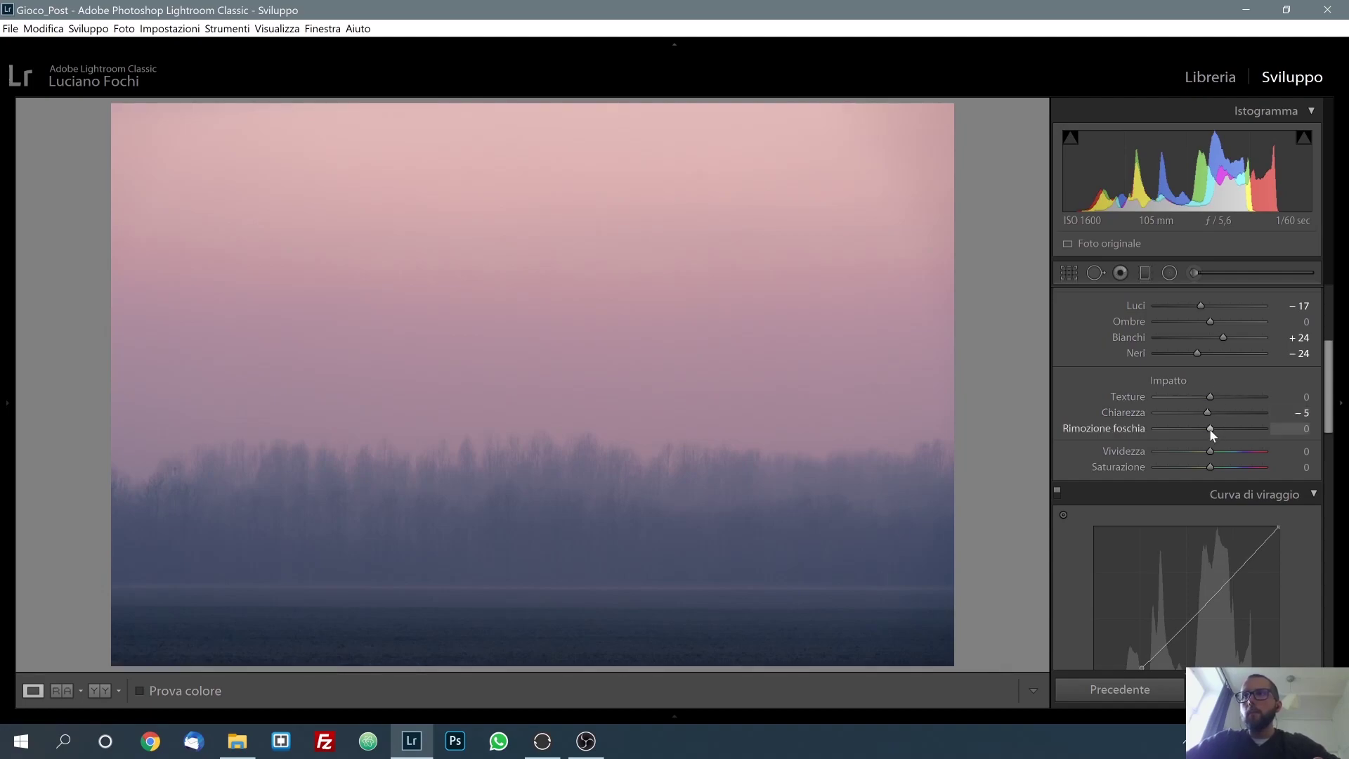
pyautogui.scroll(1, 1210, 432)
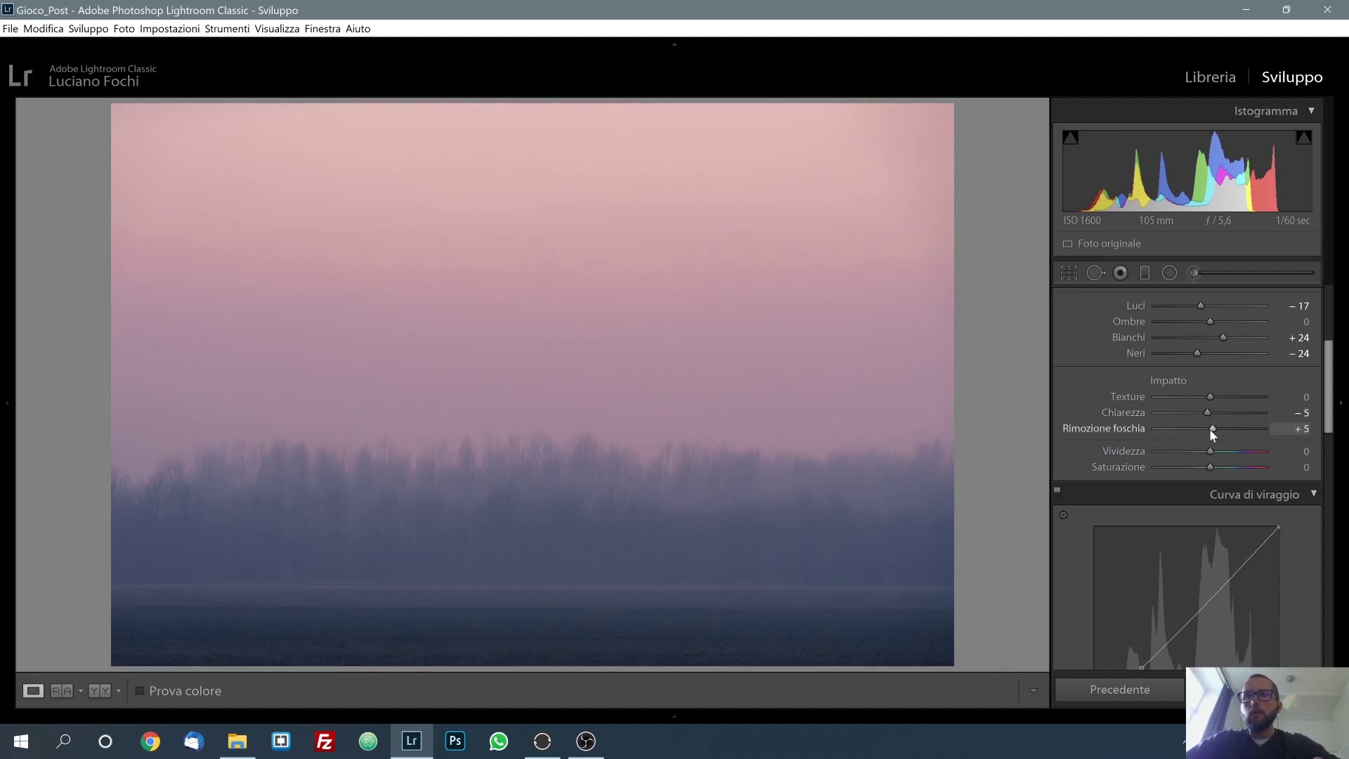
pyautogui.doubleClick(1139, 431)
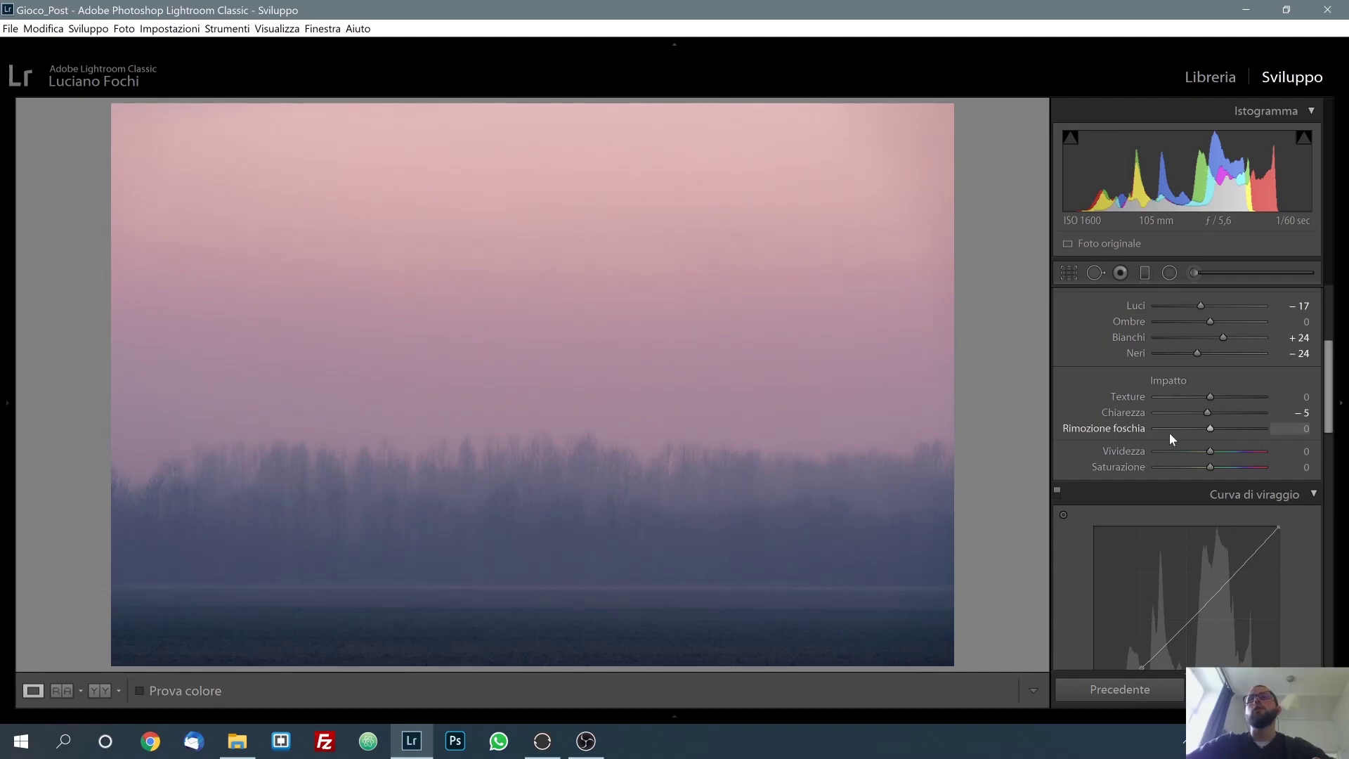
pyautogui.moveTo(1328, 430); pyautogui.dragTo(1314, 362)
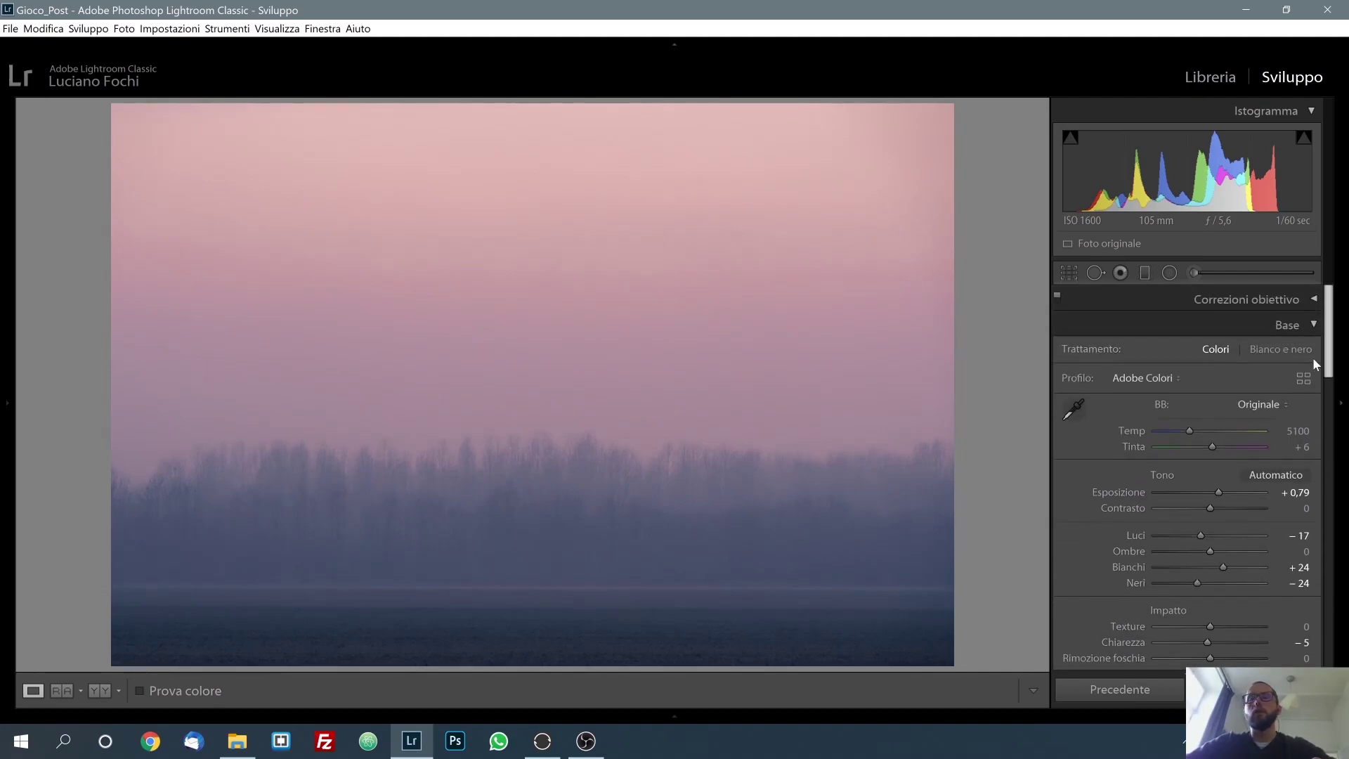
pyautogui.scroll(-3, 1313, 353)
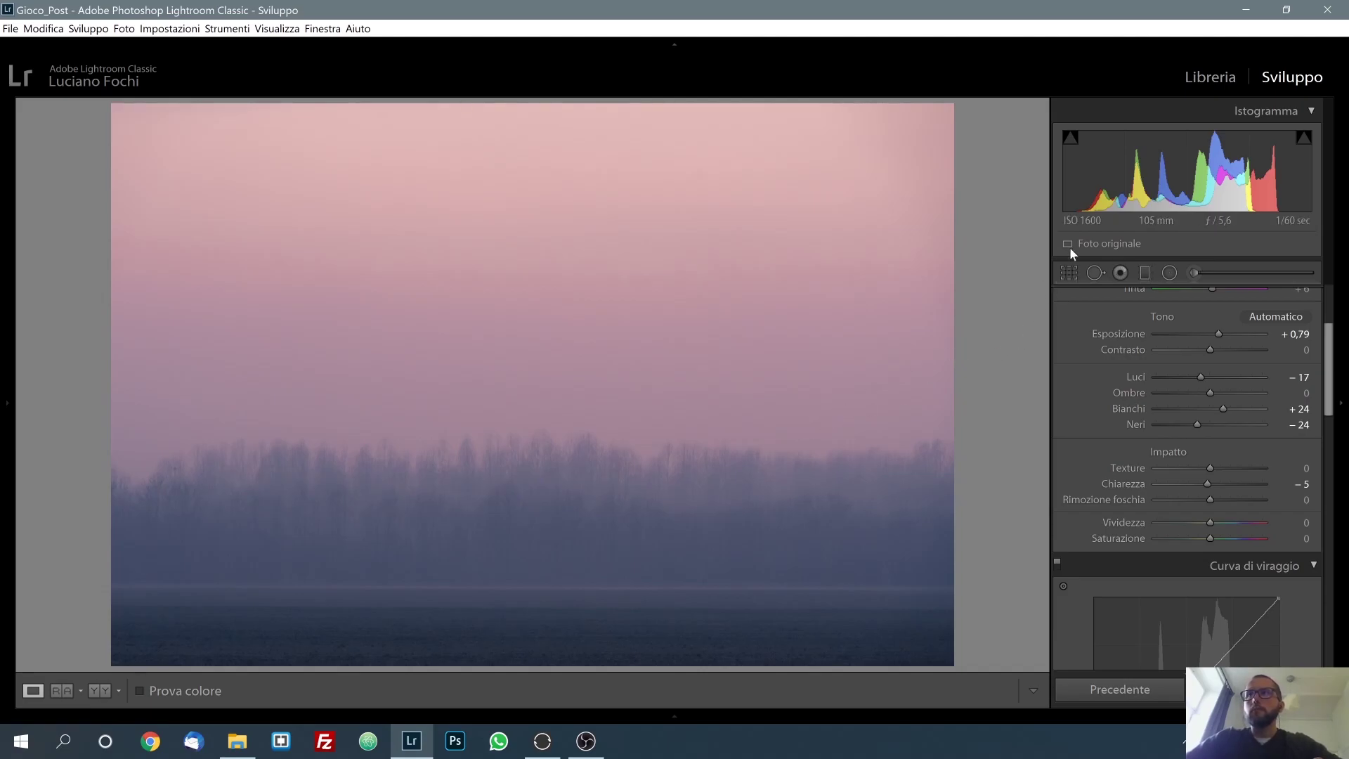
pyautogui.click(1210, 77)
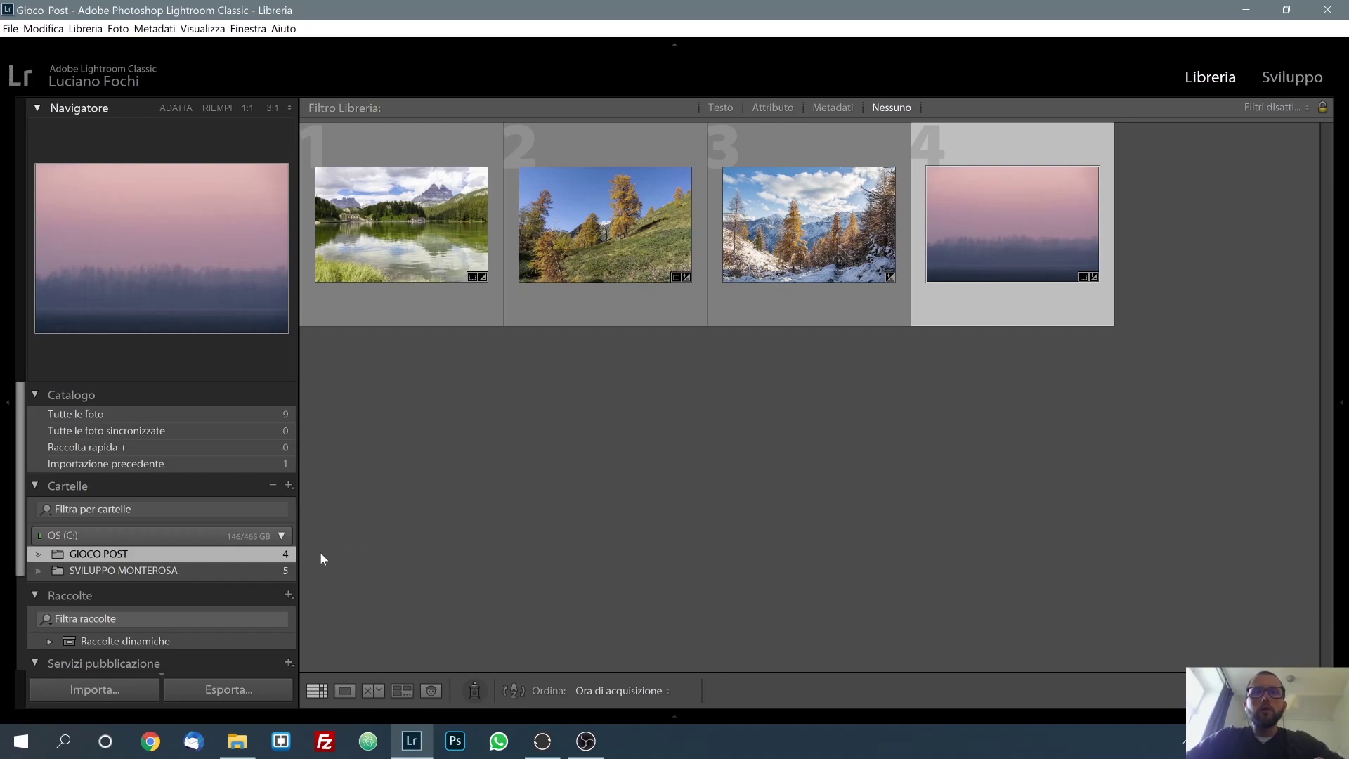
pyautogui.moveTo(124, 571)
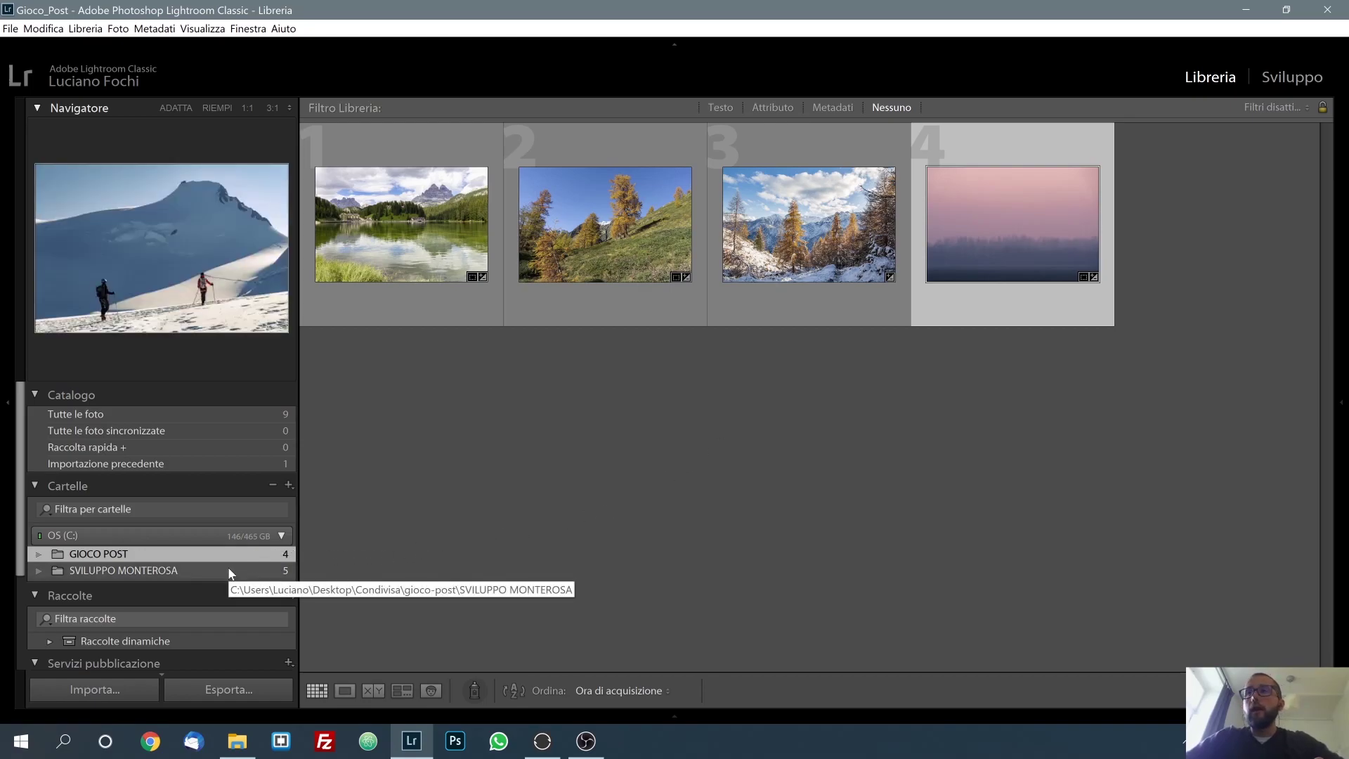
# Show the photos in the SVILUPPO MONTEROSA folder.
pyautogui.click(230, 571)
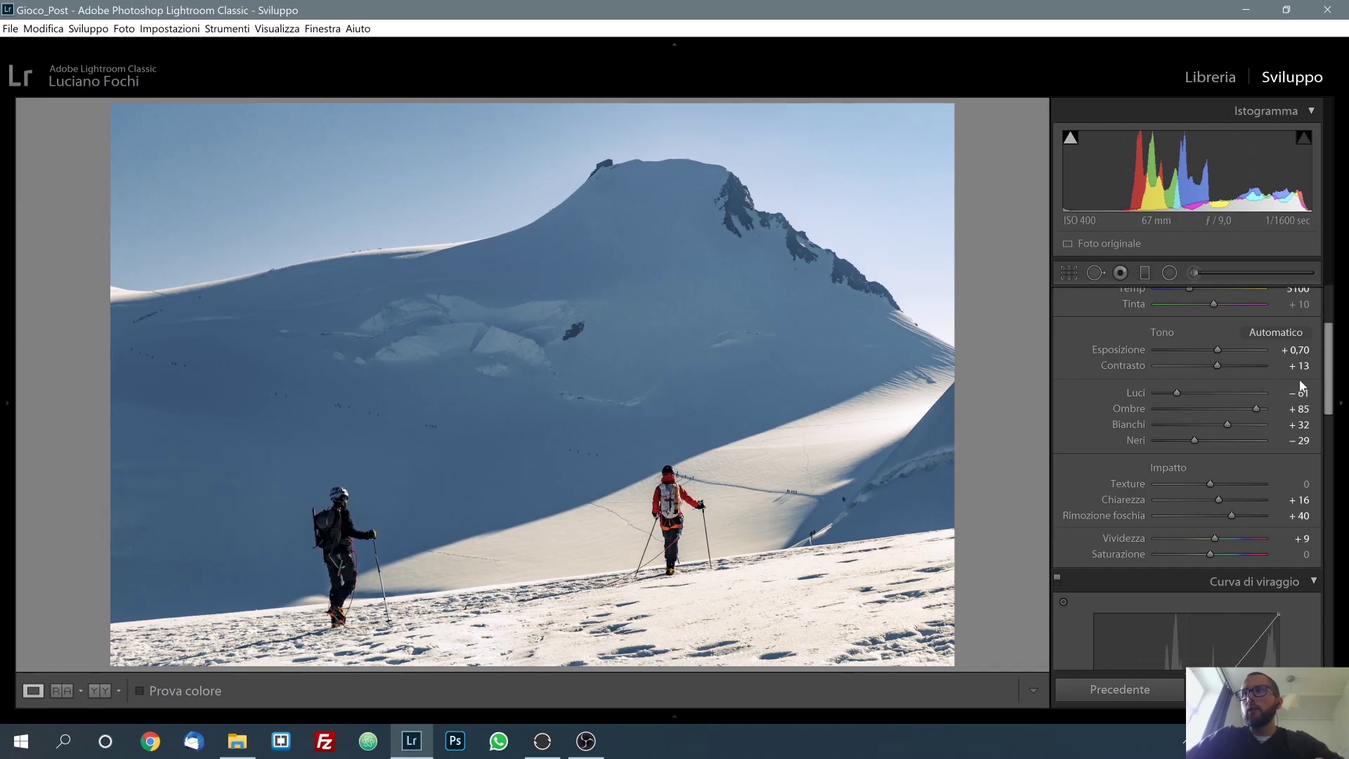
# Adjust the mountaineers photo's white balance temperature, settling it at 5050.
pyautogui.moveTo(1327, 386); pyautogui.dragTo(1328, 349)
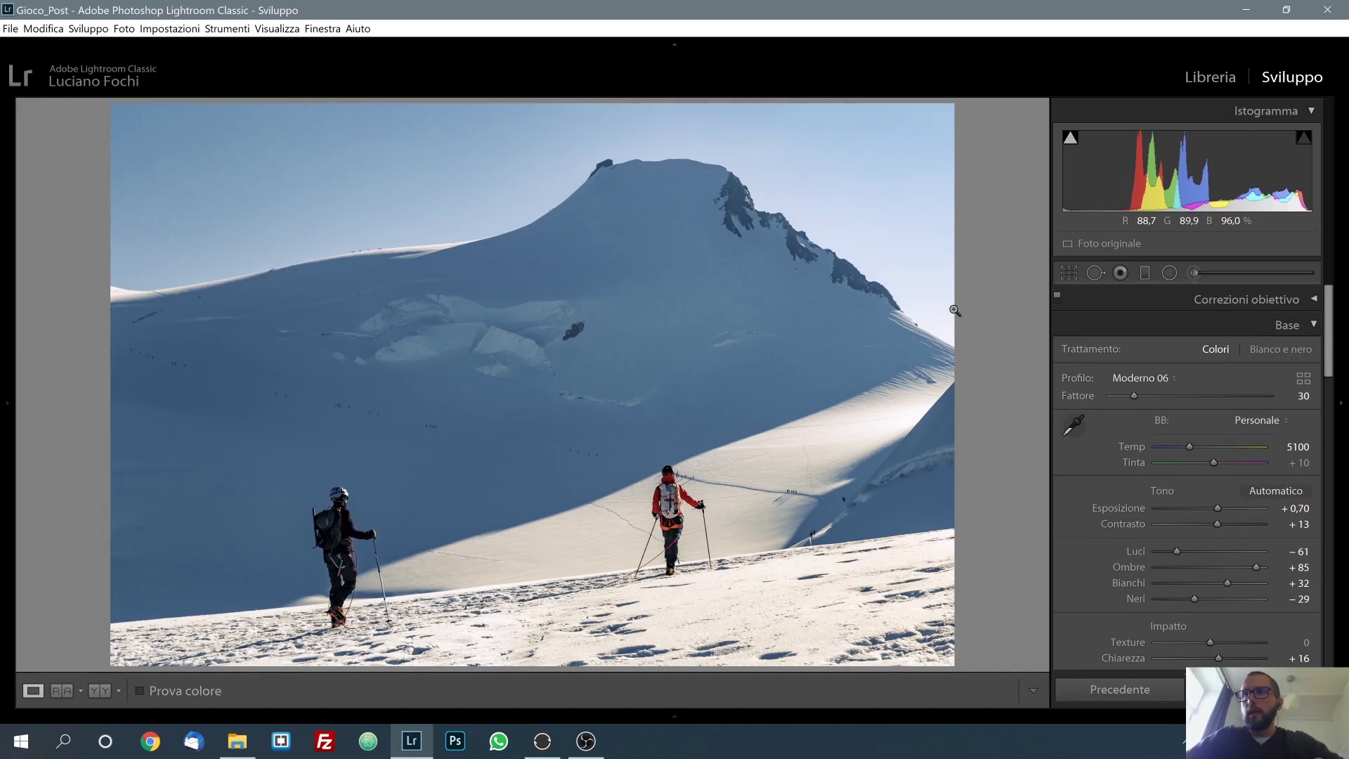
pyautogui.moveTo(1325, 372); pyautogui.dragTo(1329, 389)
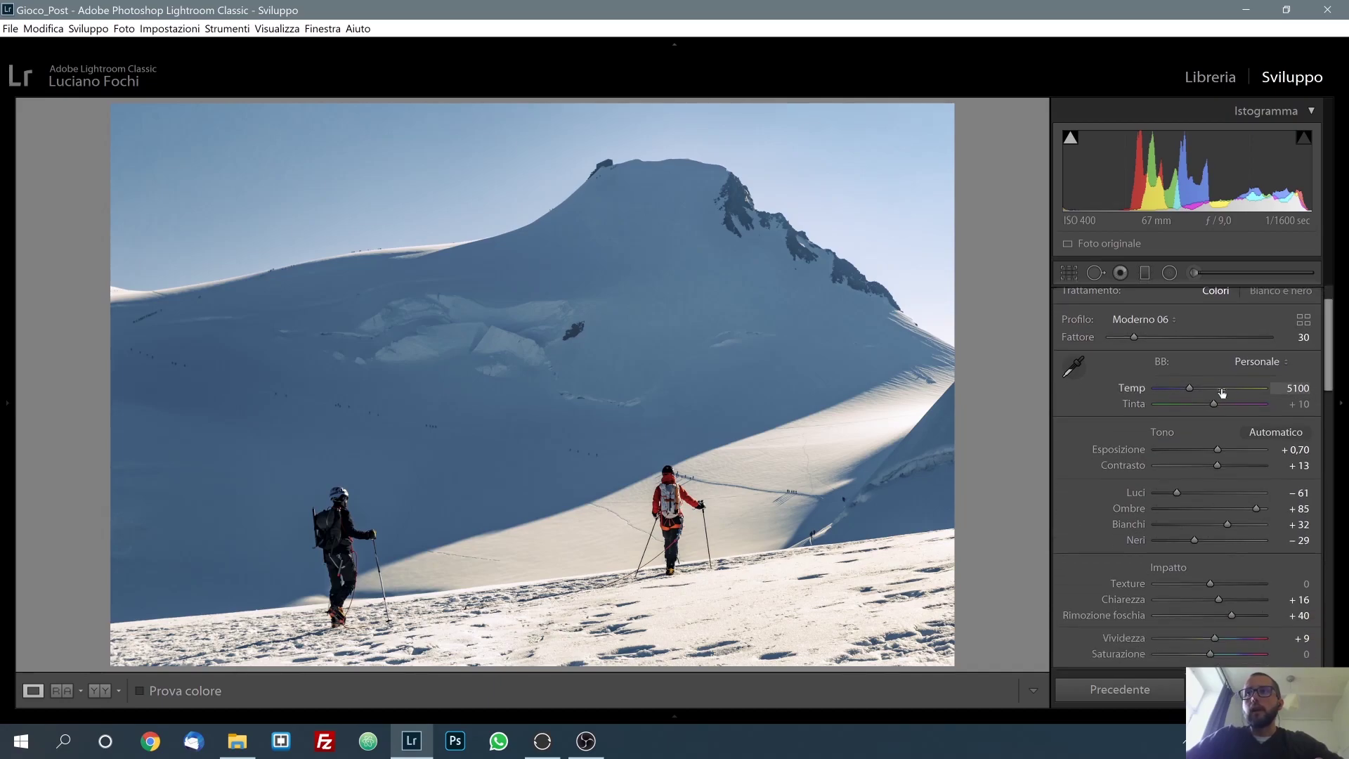
pyautogui.moveTo(1180, 387); pyautogui.dragTo(1201, 387)
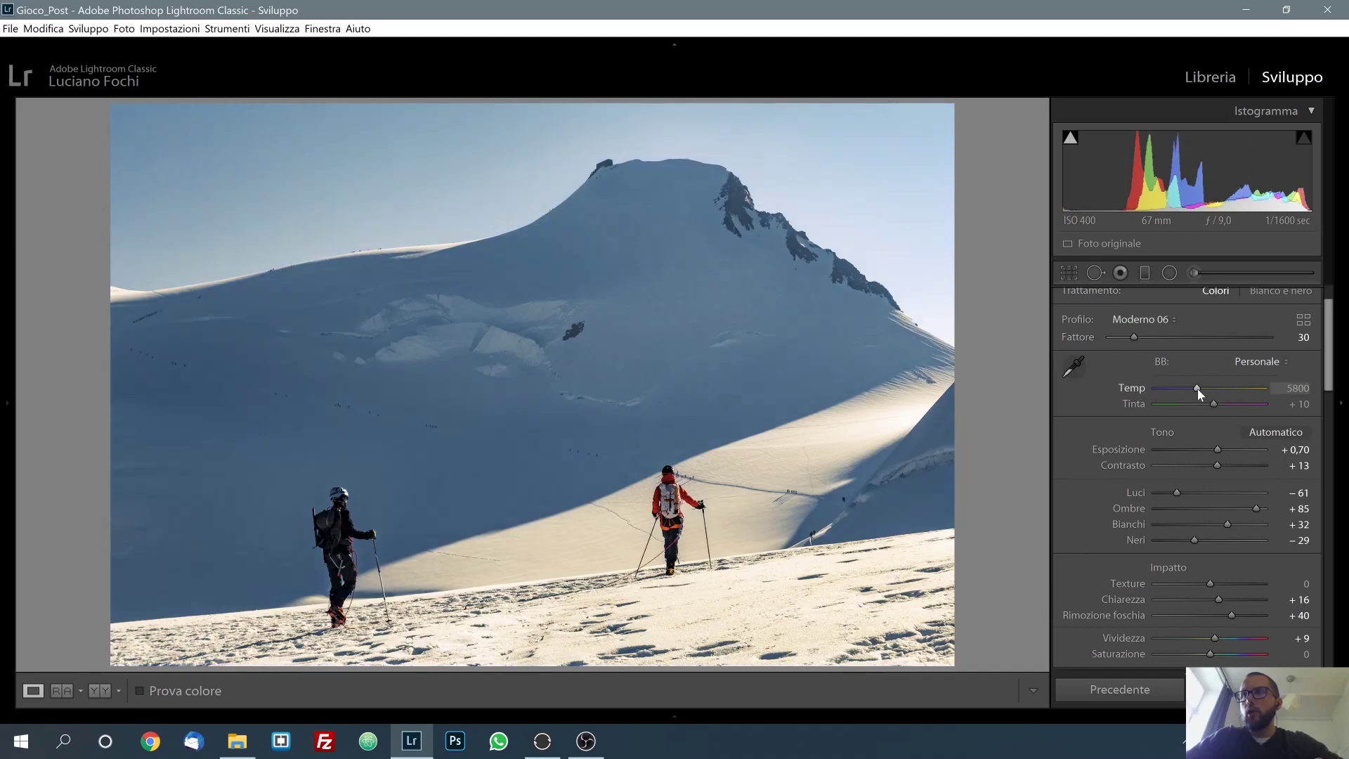
pyautogui.hotkey('shift', 'Down')
pyautogui.hotkey('shift', 'Down')
pyautogui.hotkey('shift', 'Down')
pyautogui.hotkey('shift', 'Up')
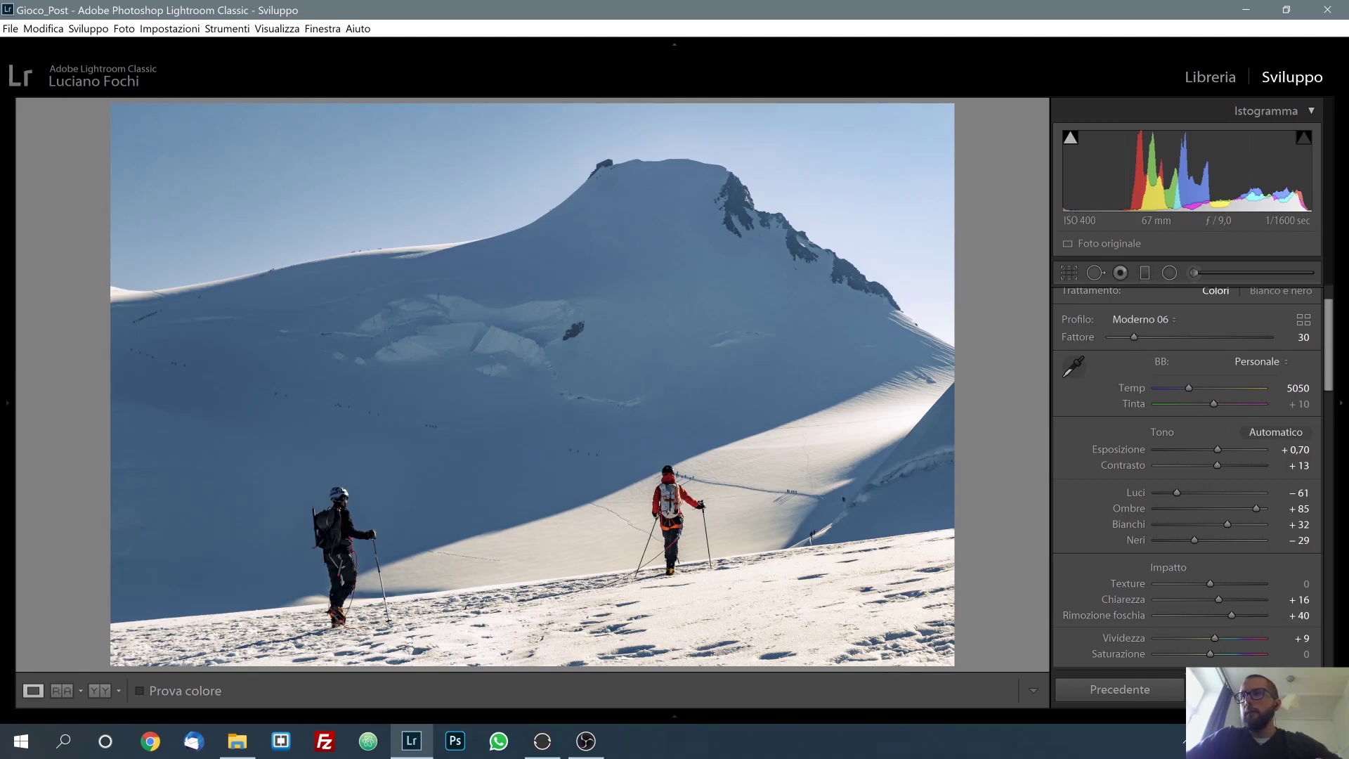
pyautogui.moveTo(1330, 396); pyautogui.dragTo(1330, 400)
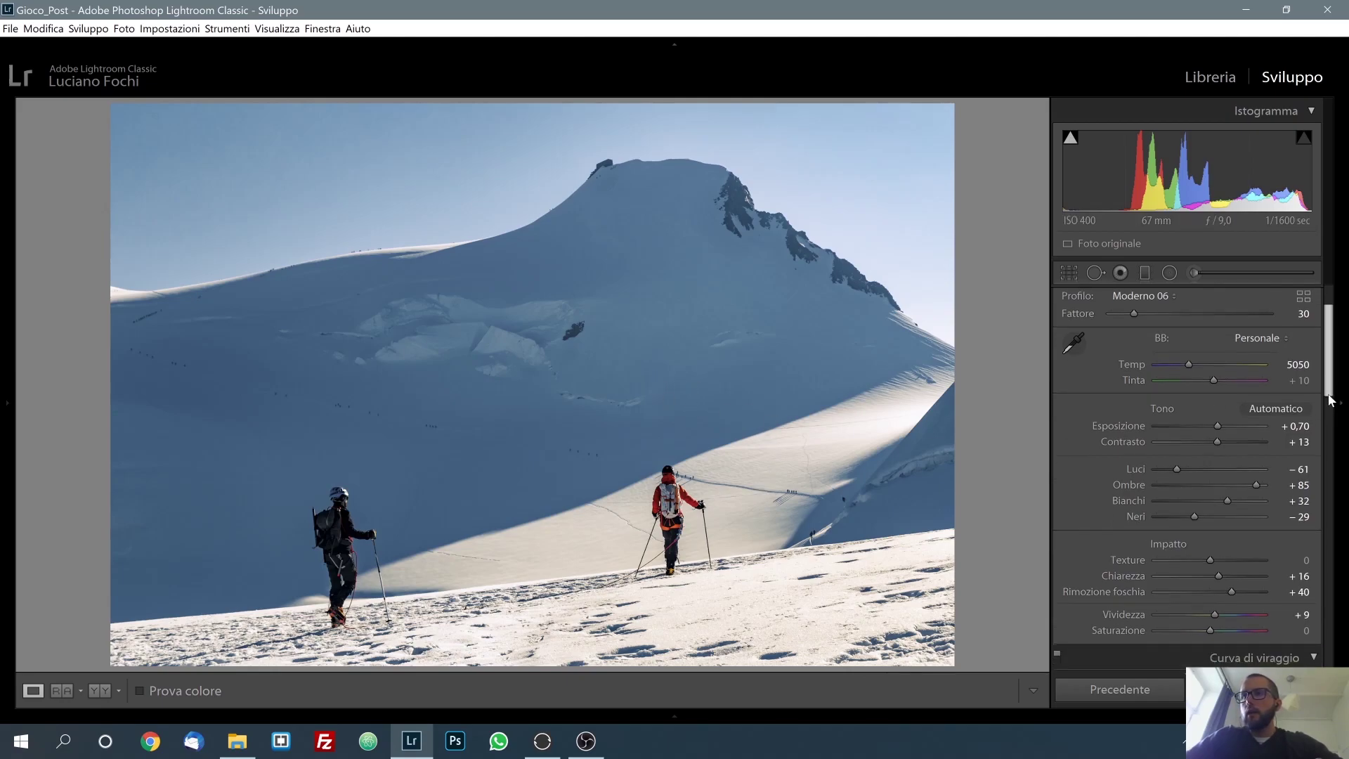
pyautogui.click(99, 691)
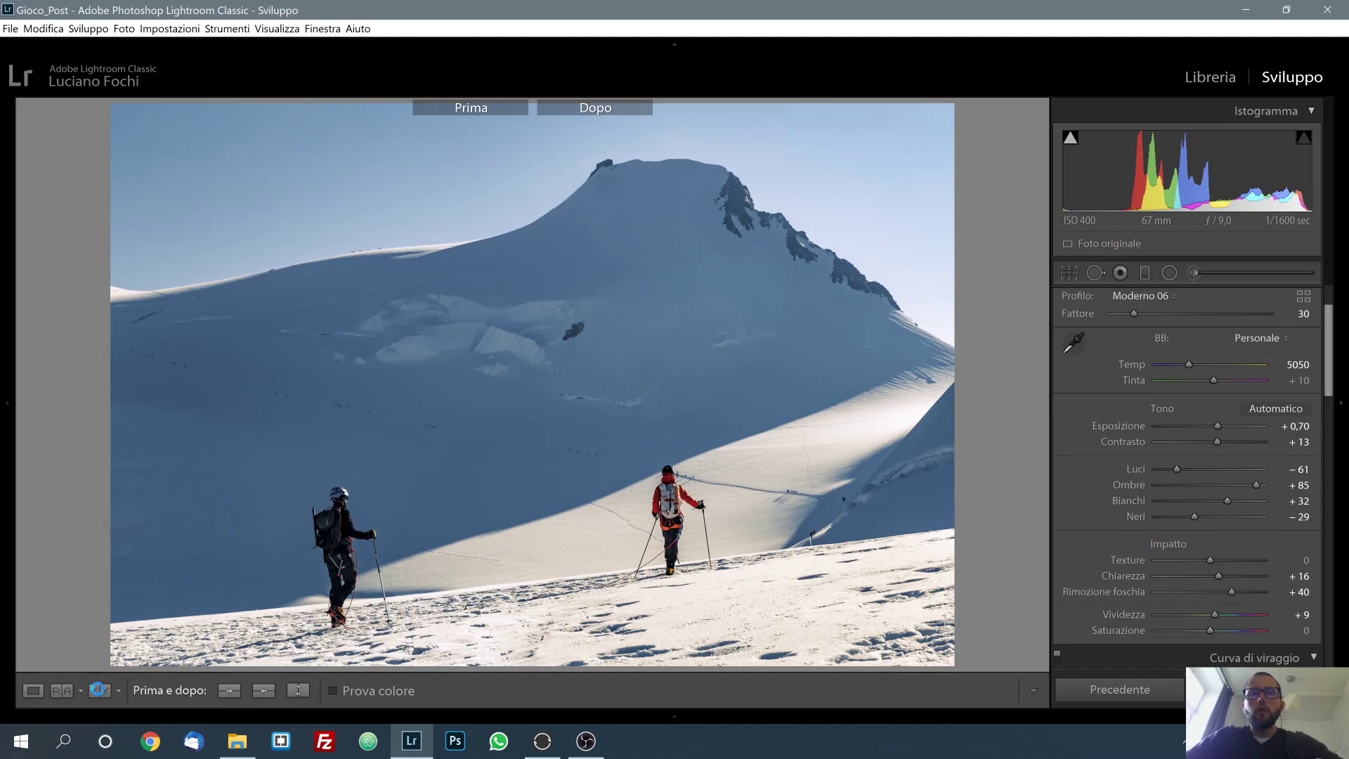
pyautogui.click(99, 692)
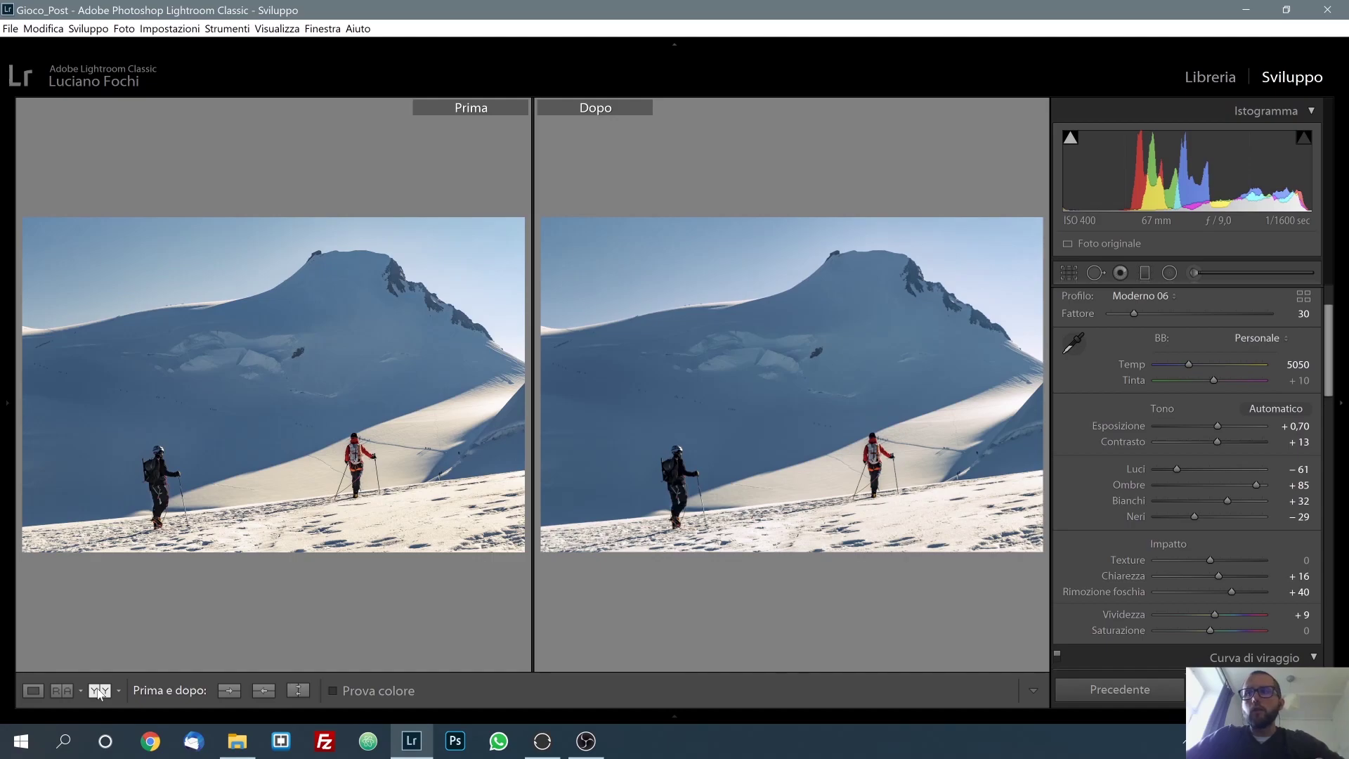
pyautogui.click(33, 690)
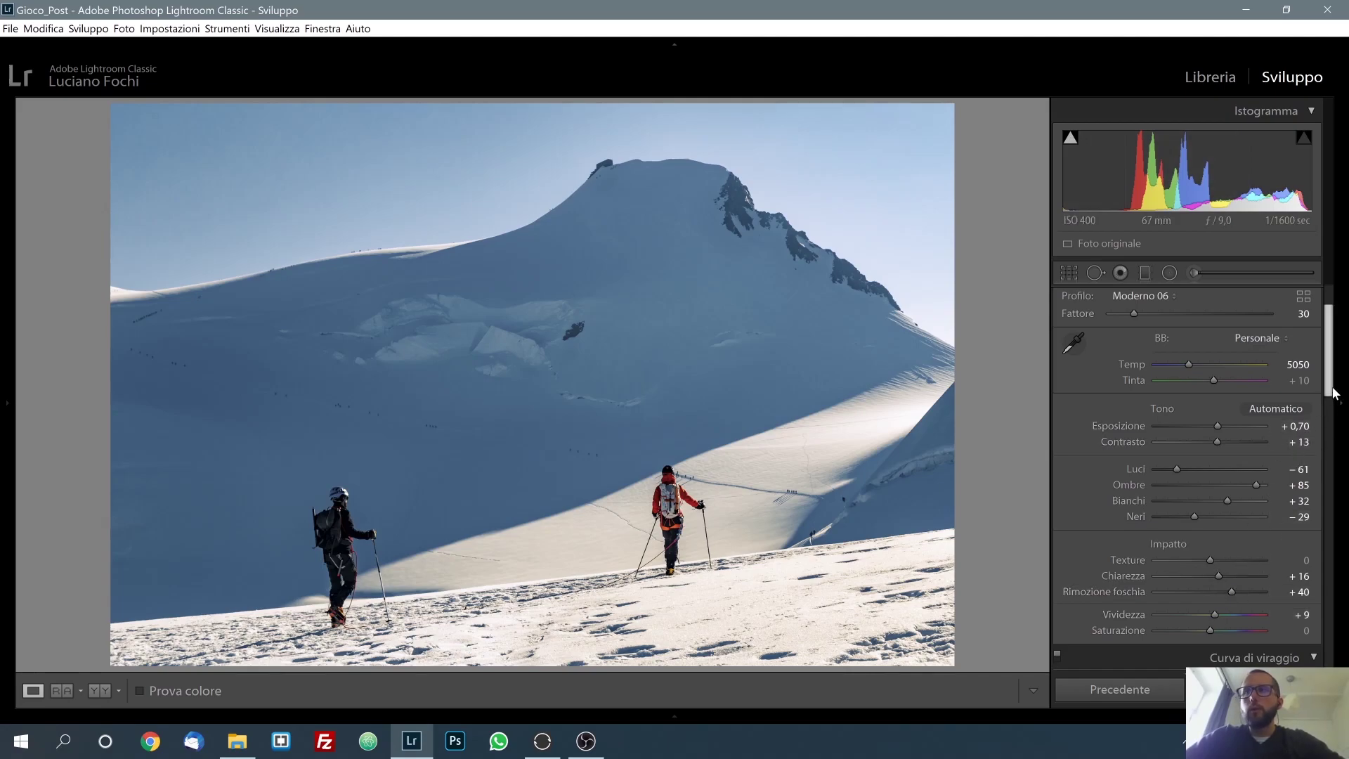
# Reset the purple saturation to 0, then fully desaturate the purples again.
pyautogui.moveTo(1334, 391); pyautogui.dragTo(1330, 529)
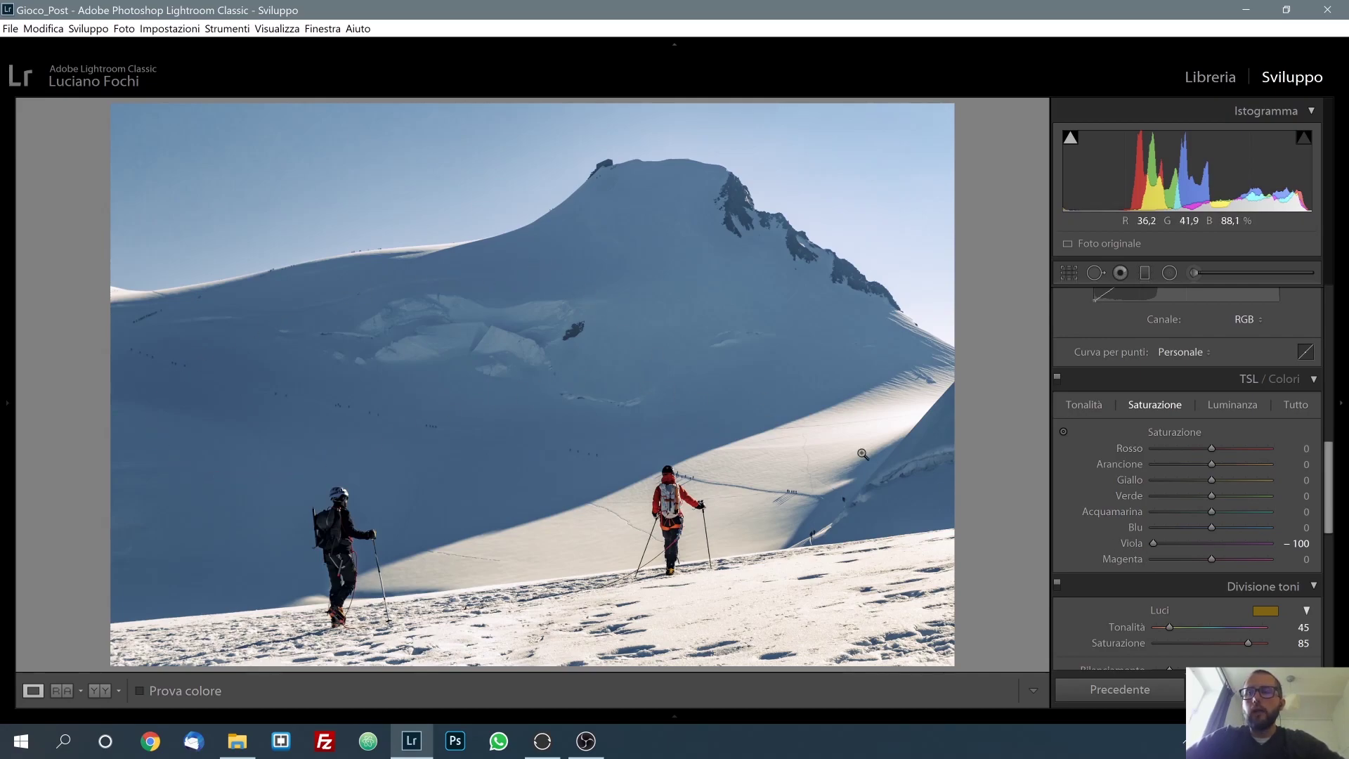
pyautogui.doubleClick(1135, 545)
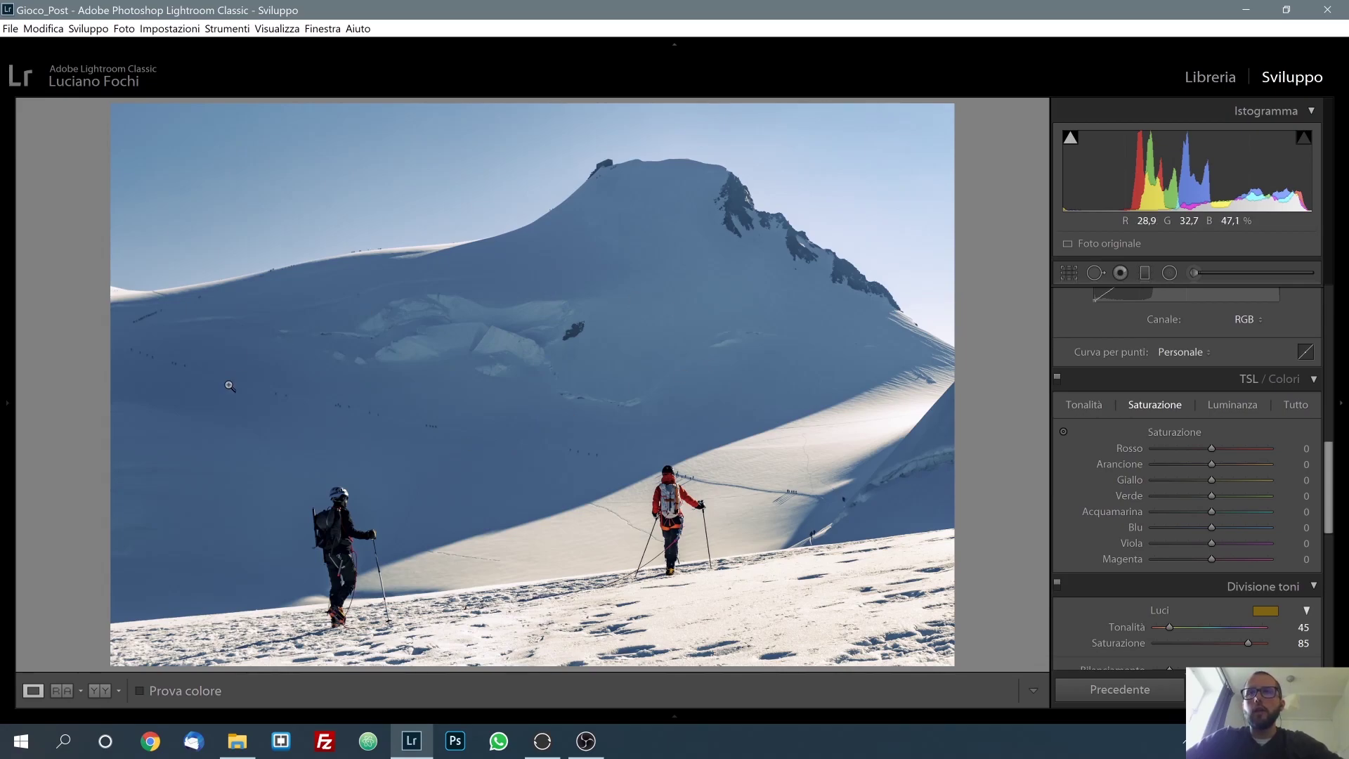
pyautogui.moveTo(1214, 542); pyautogui.dragTo(1141, 542)
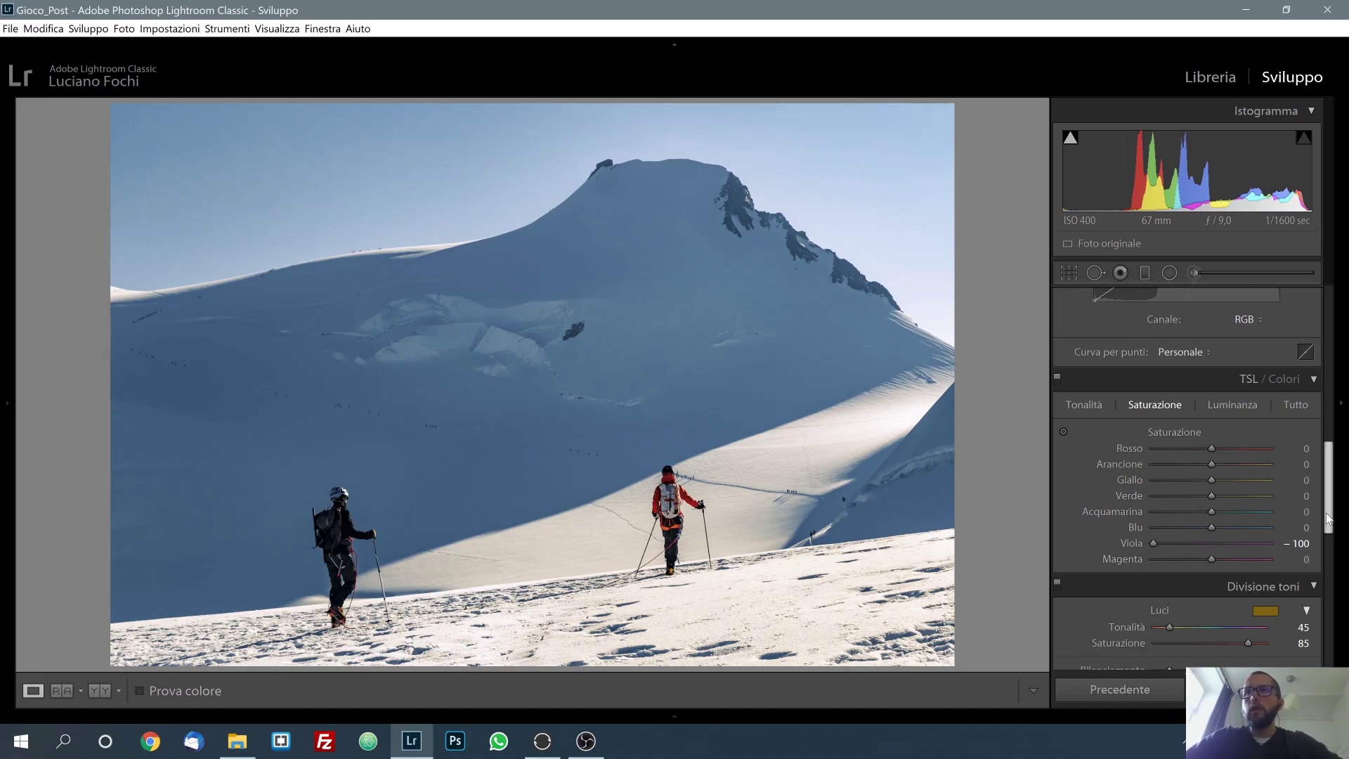
# Scroll the Develop panel up from Dettagli back to the Base section.
pyautogui.moveTo(1328, 519); pyautogui.dragTo(1328, 541)
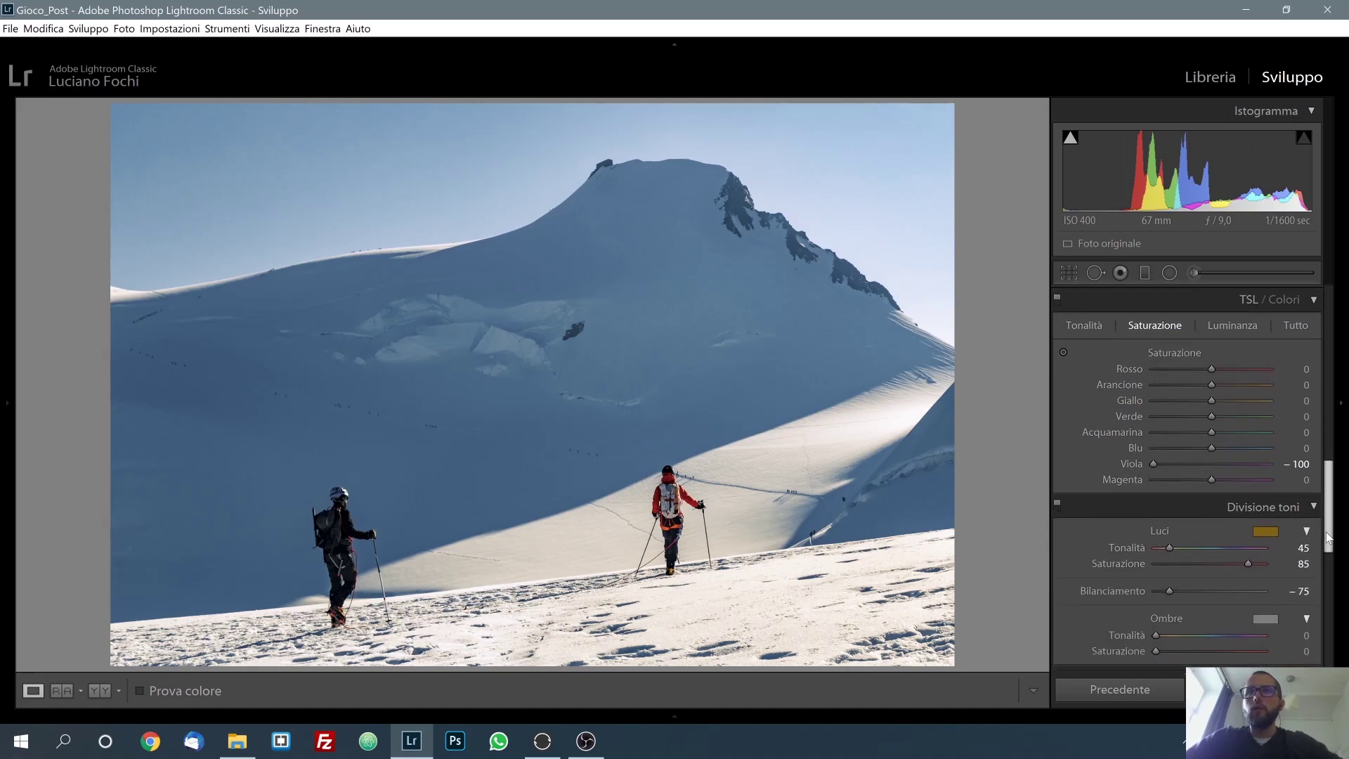
pyautogui.scroll(-2, 1290, 539)
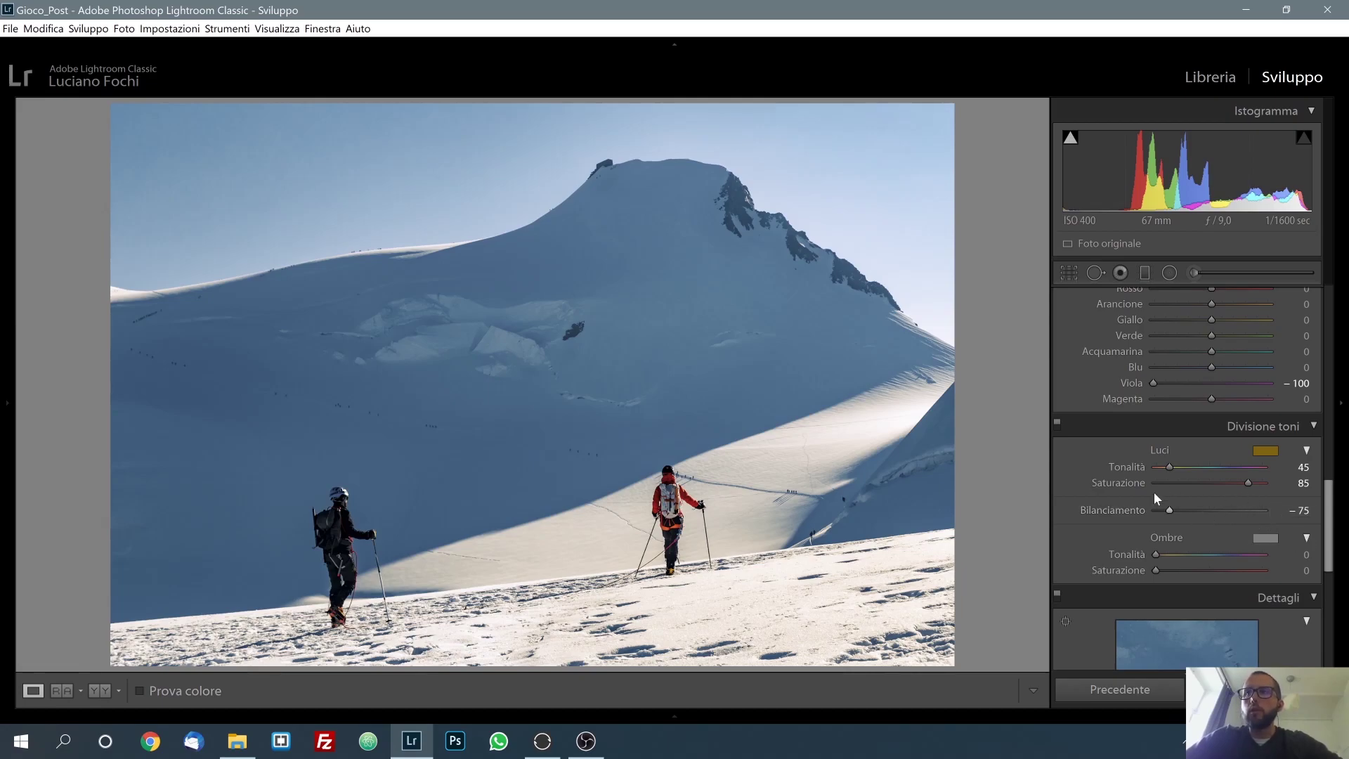
pyautogui.moveTo(1327, 555); pyautogui.dragTo(1323, 624)
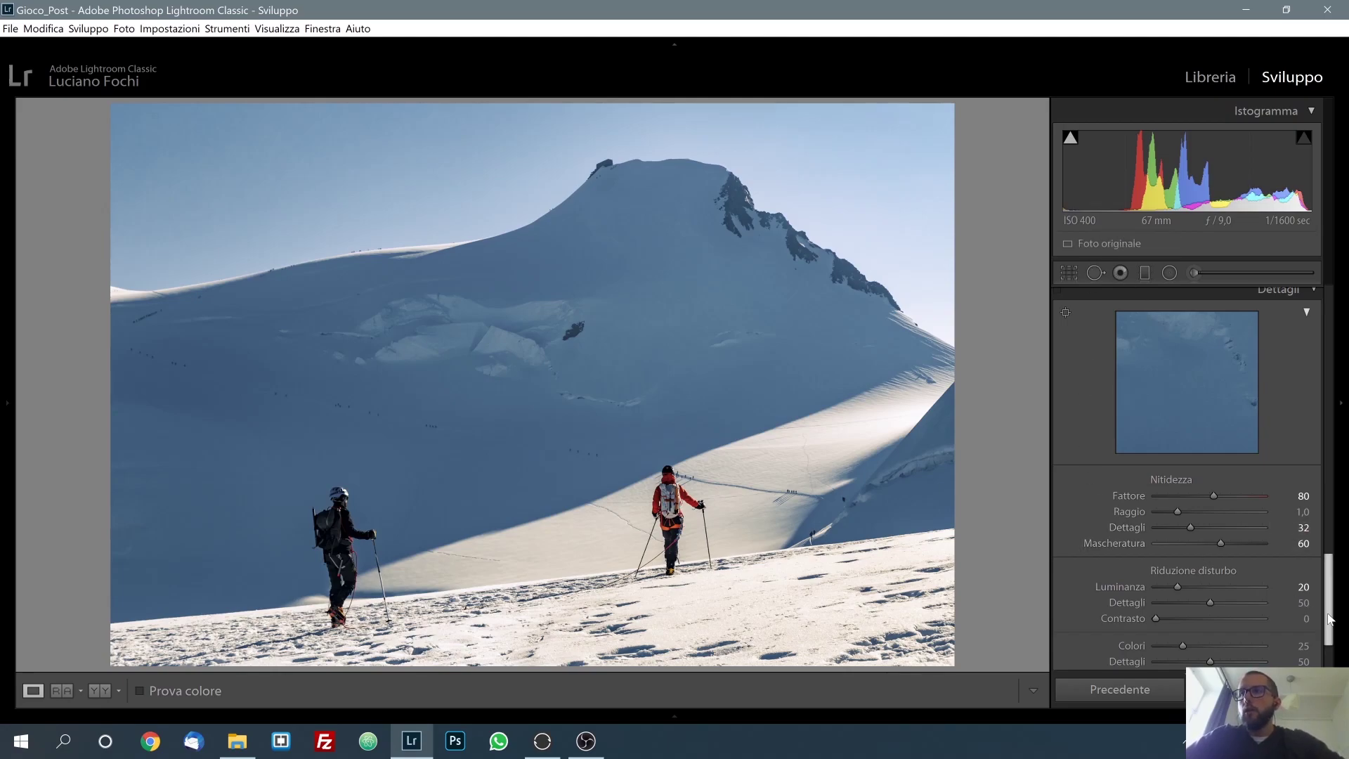
pyautogui.scroll(-2, 1331, 632)
pyautogui.moveTo(1332, 633); pyautogui.dragTo(1335, 344)
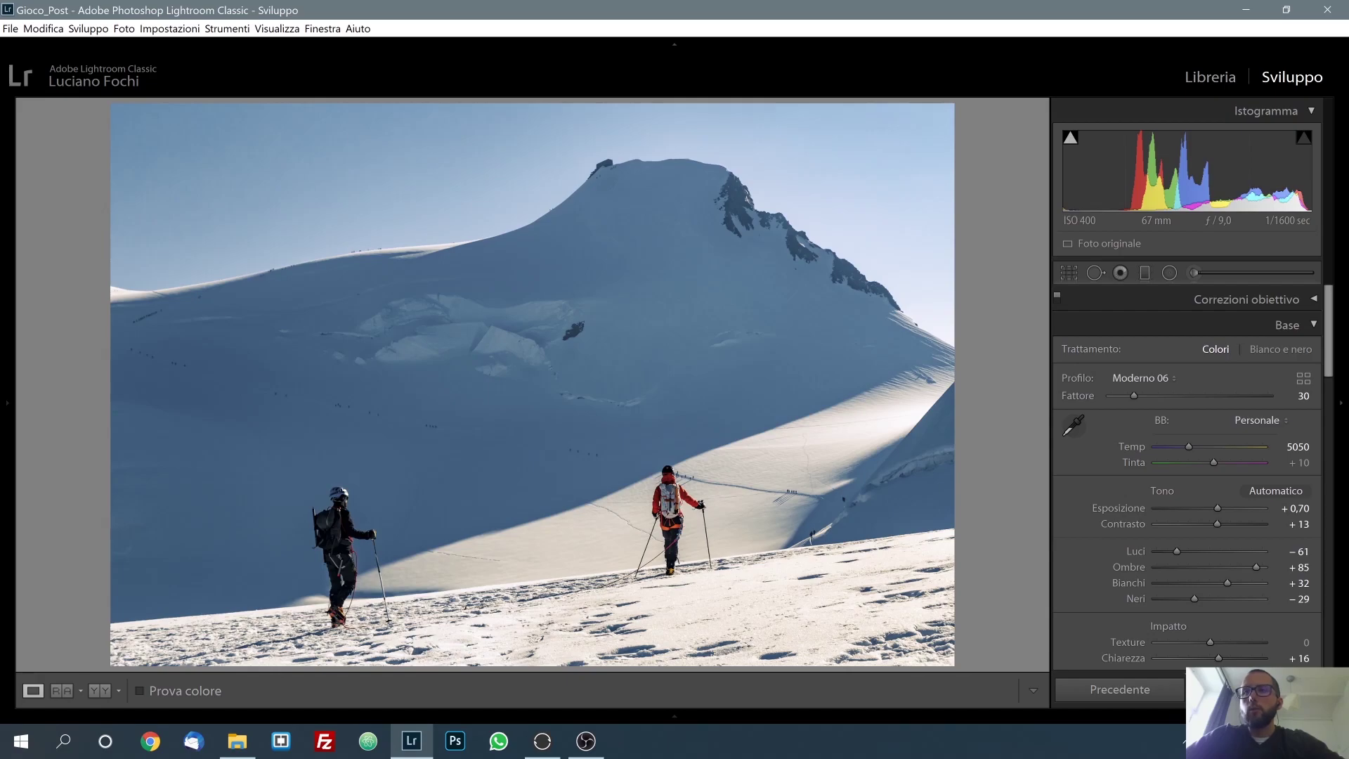
# Reset all Develop adjustments to defaults and load the second version from the filmstrip.
pyautogui.hotkey('ctrl', 'shift', 'r')
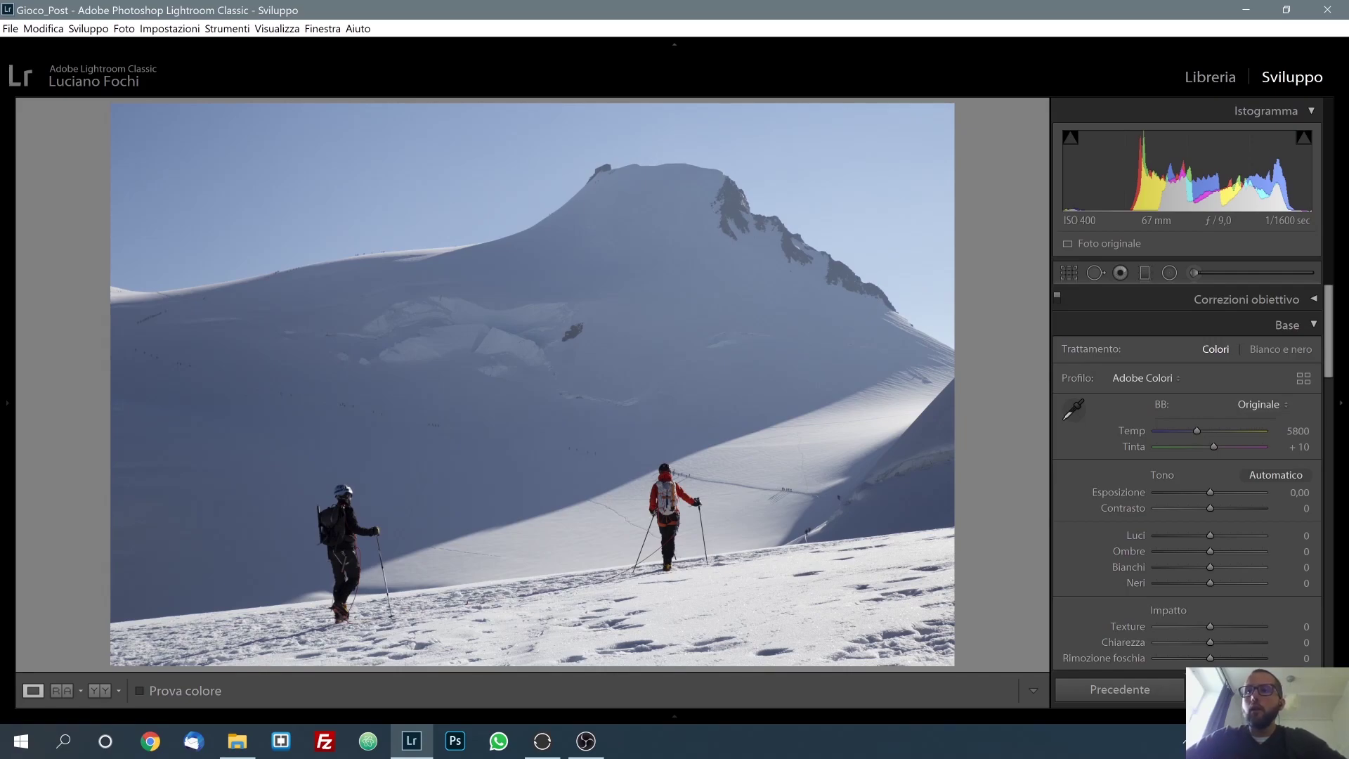
pyautogui.click(672, 710)
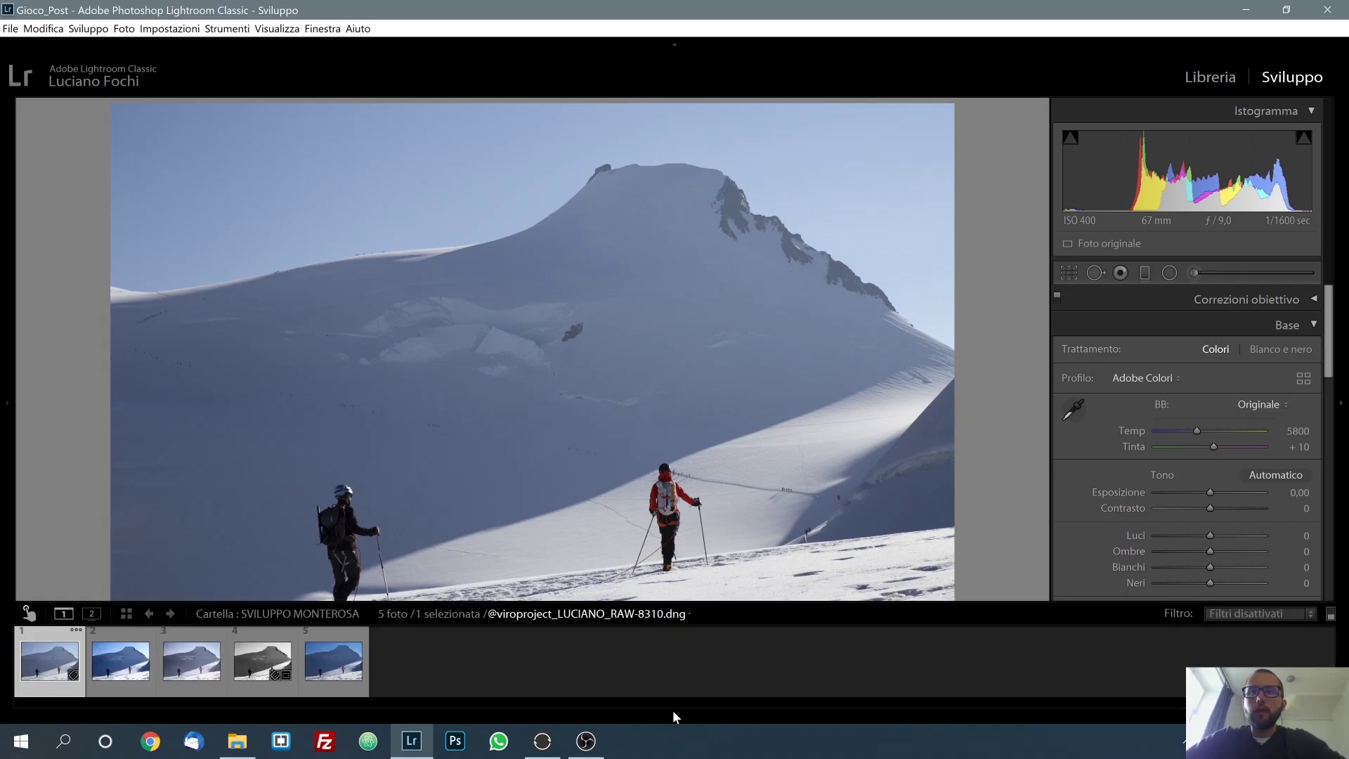
pyautogui.click(104, 679)
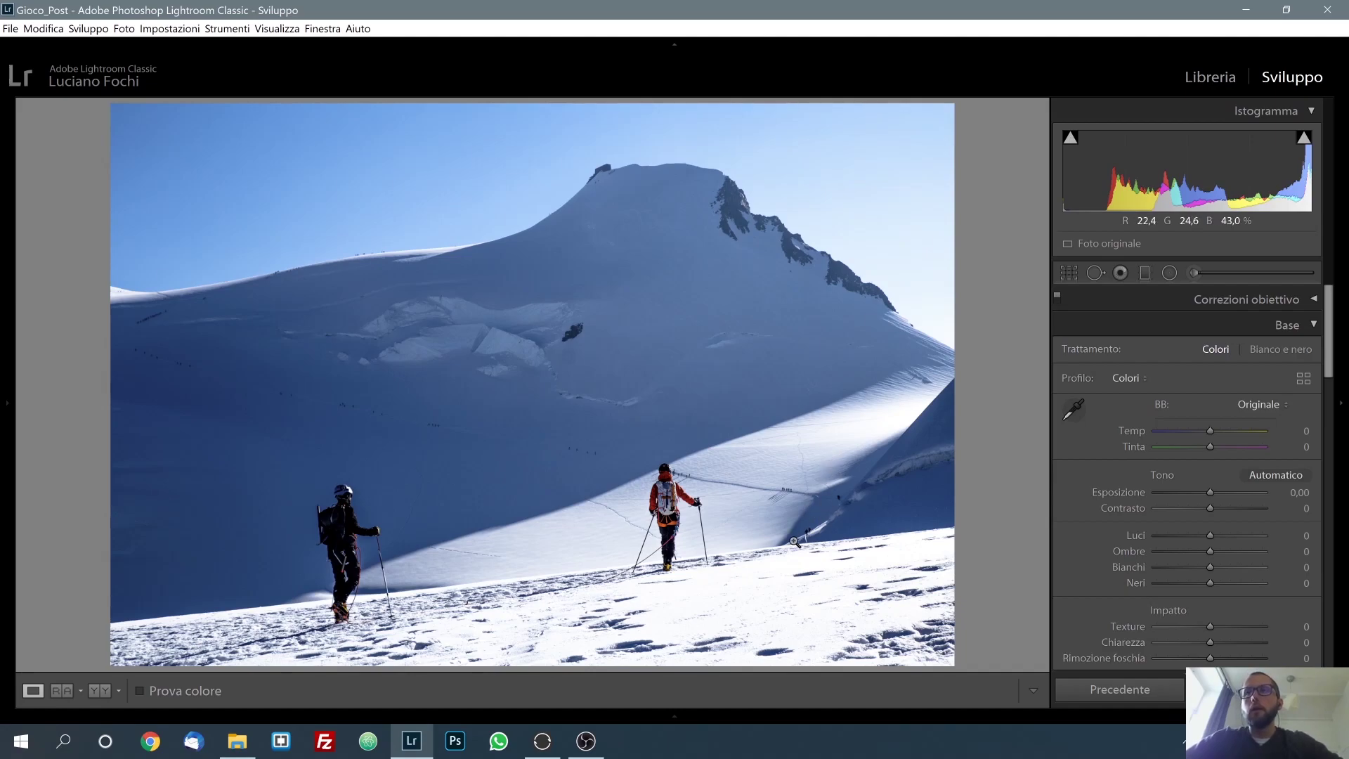
# View the third version, hide the filmstrip, then open the black-and-white fourth version.
pyautogui.click(672, 717)
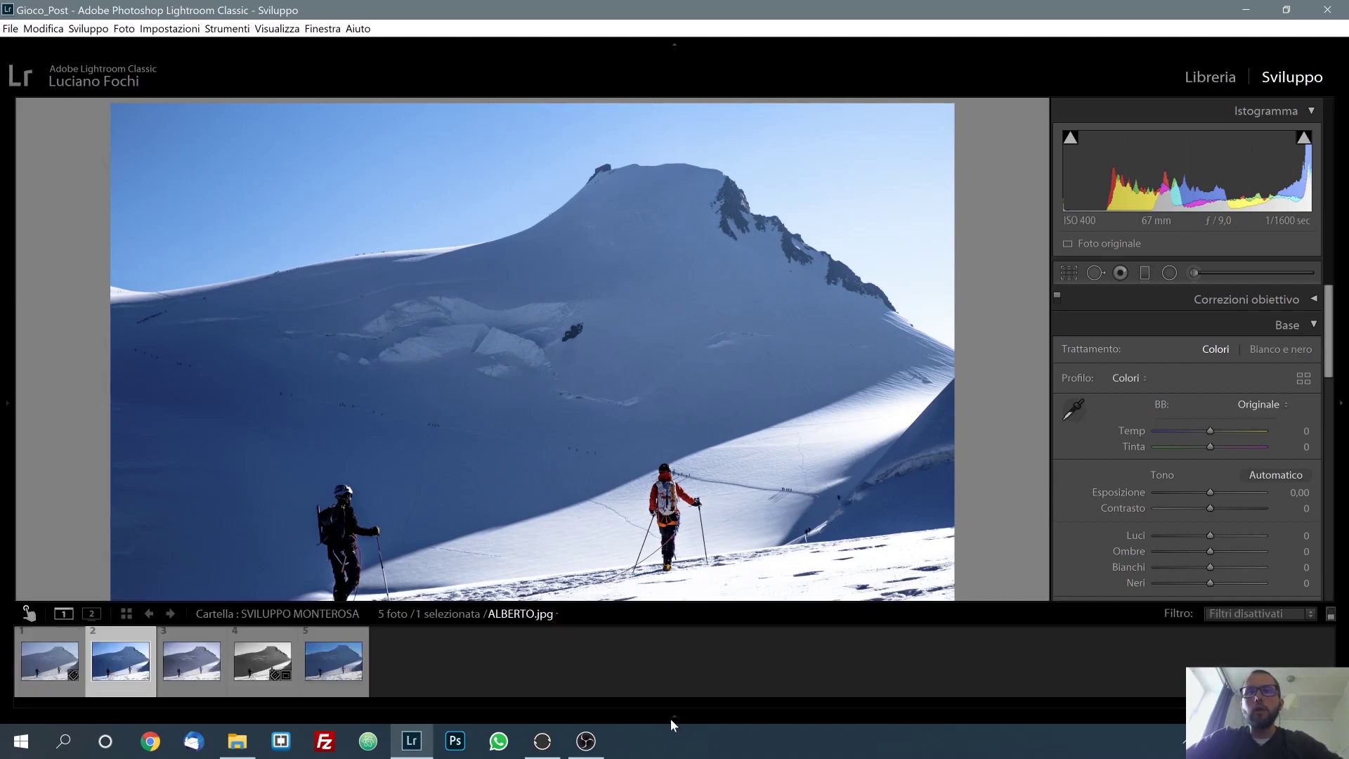
pyautogui.click(191, 661)
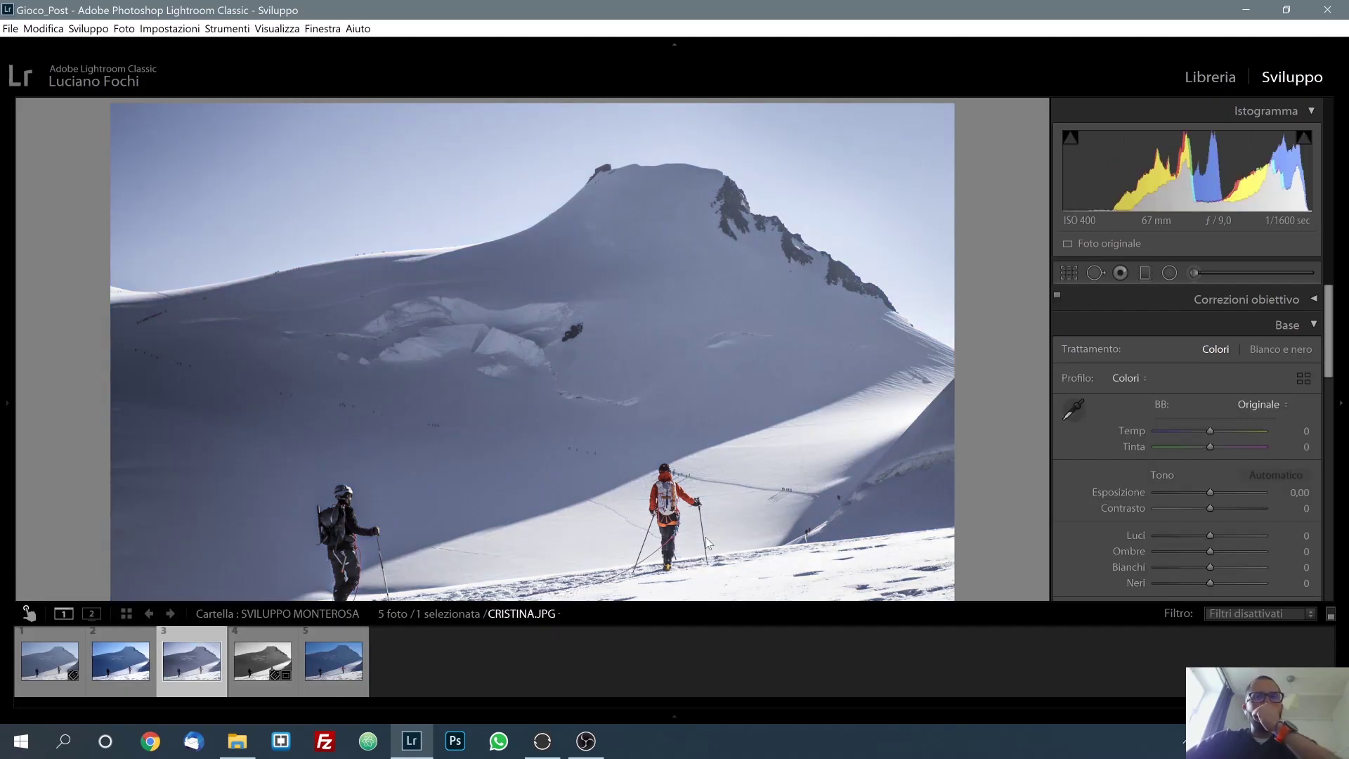
pyautogui.press('F6')
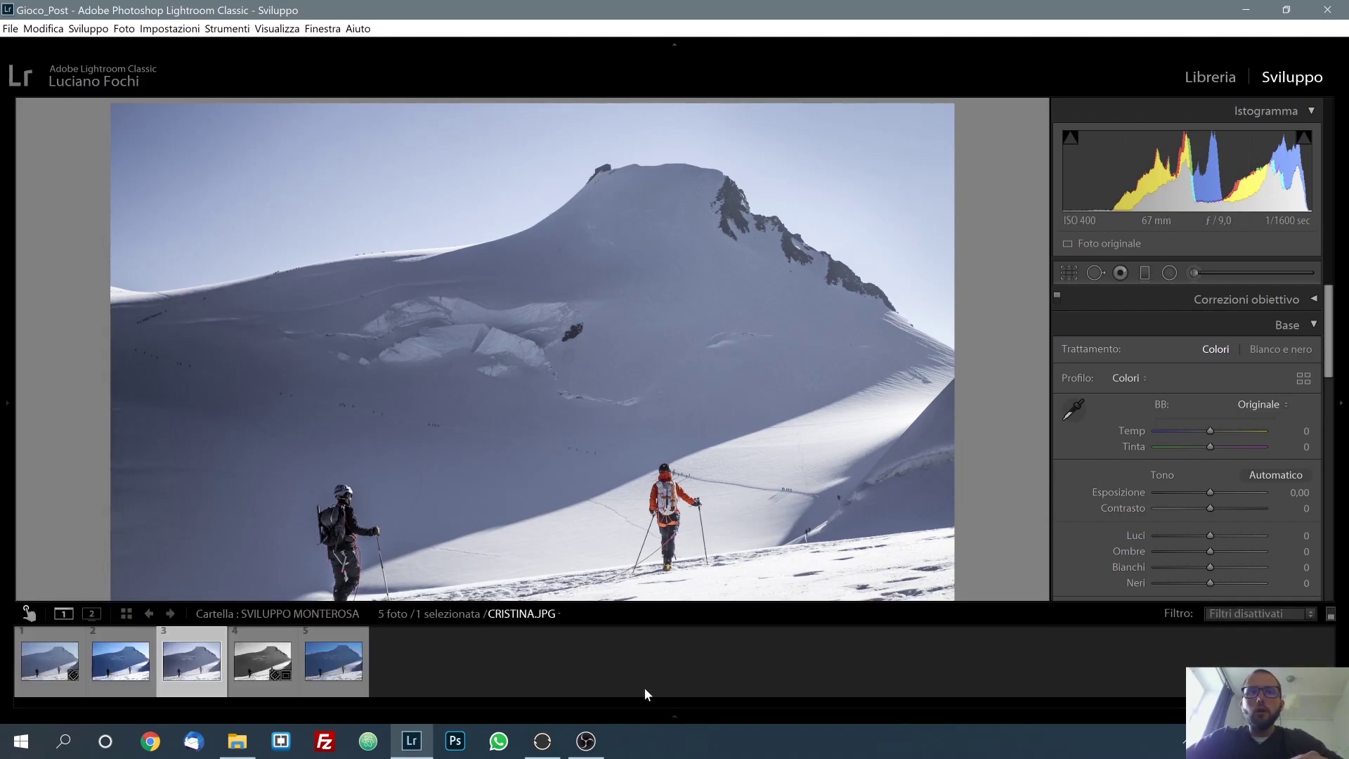
pyautogui.click(278, 687)
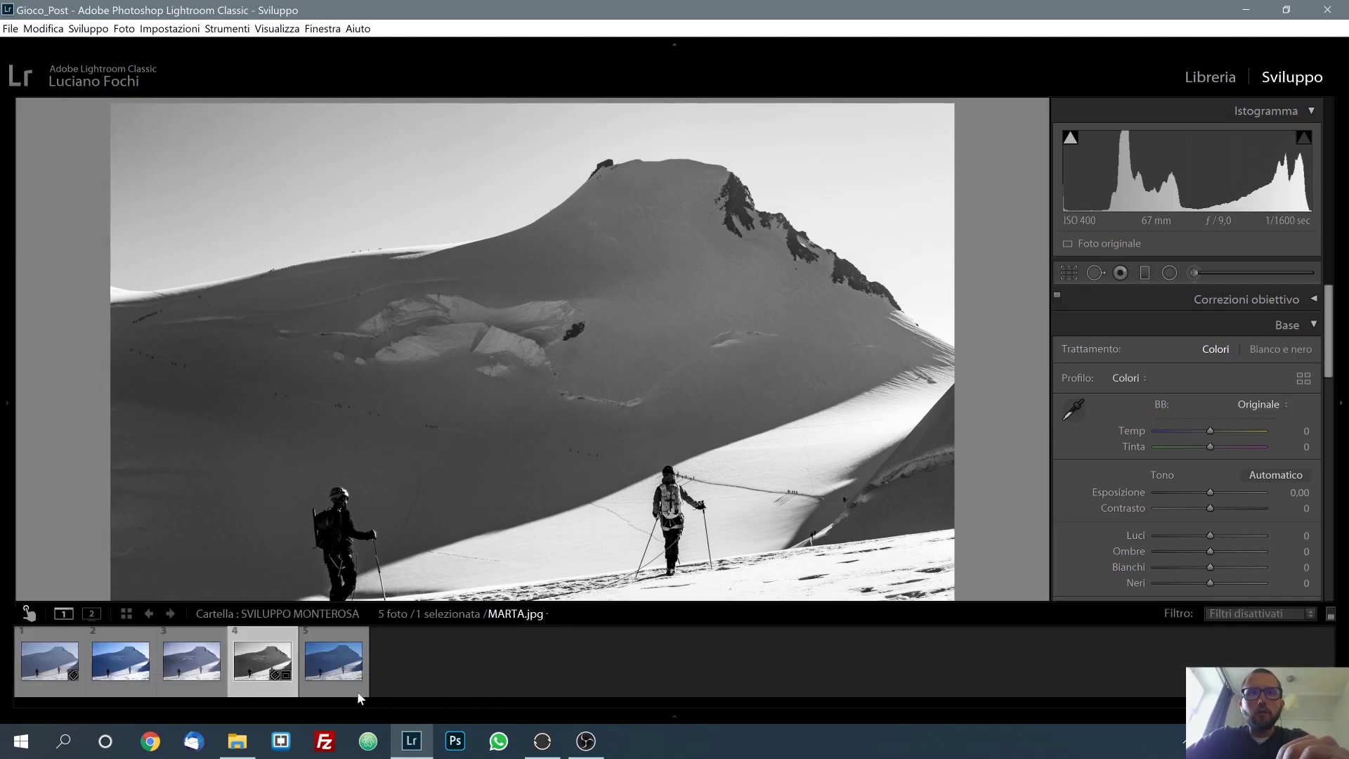
# View the fifth version, then select version 1 in the Library grid and reopen it in Develop.
pyautogui.click(358, 692)
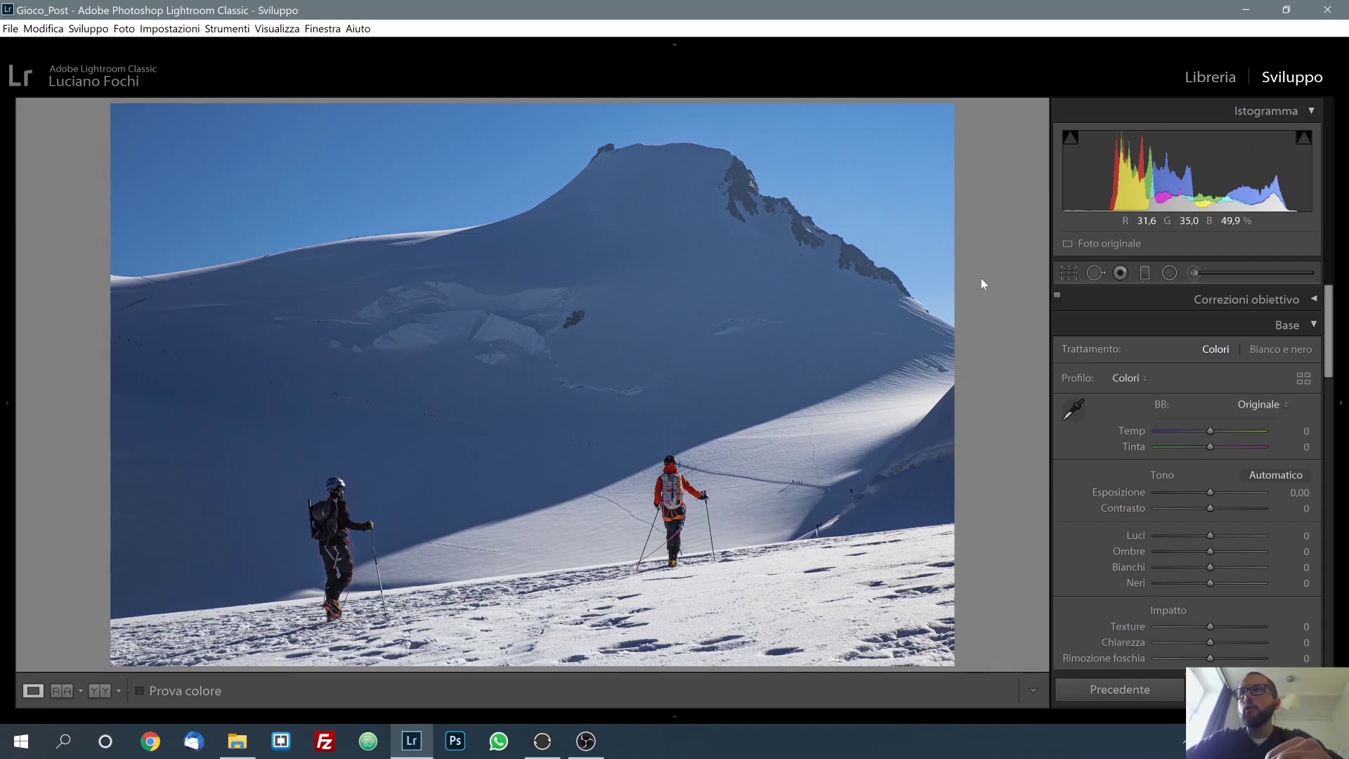
pyautogui.click(1206, 79)
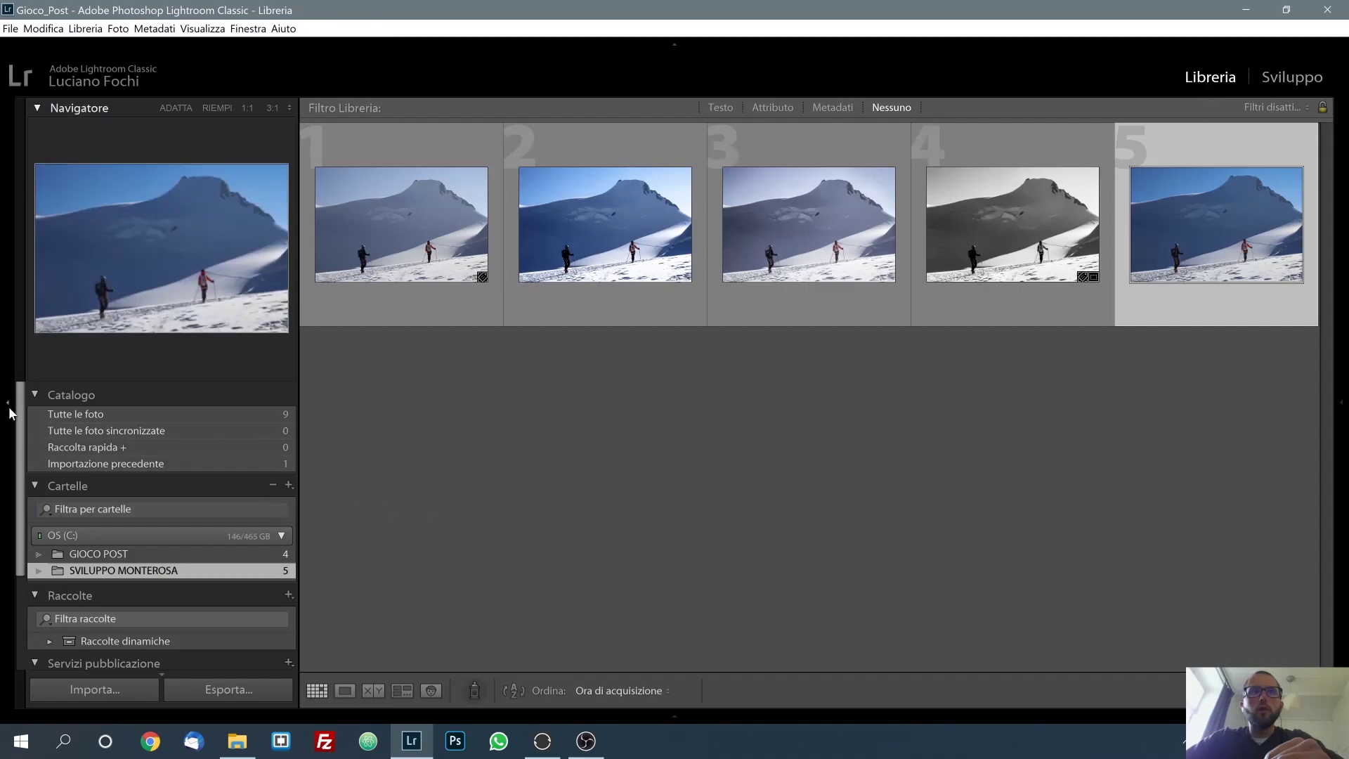
pyautogui.click(9, 406)
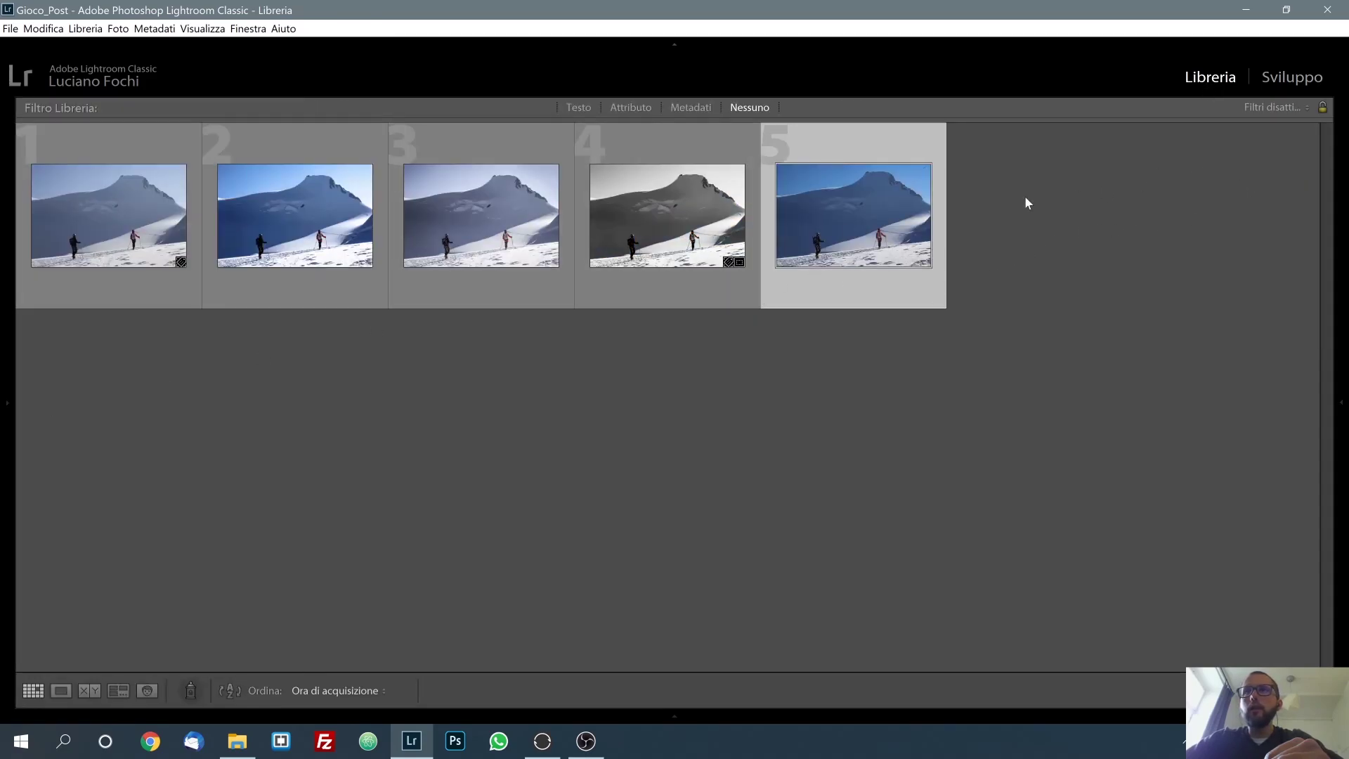
pyautogui.click(137, 289)
pyautogui.click(1278, 79)
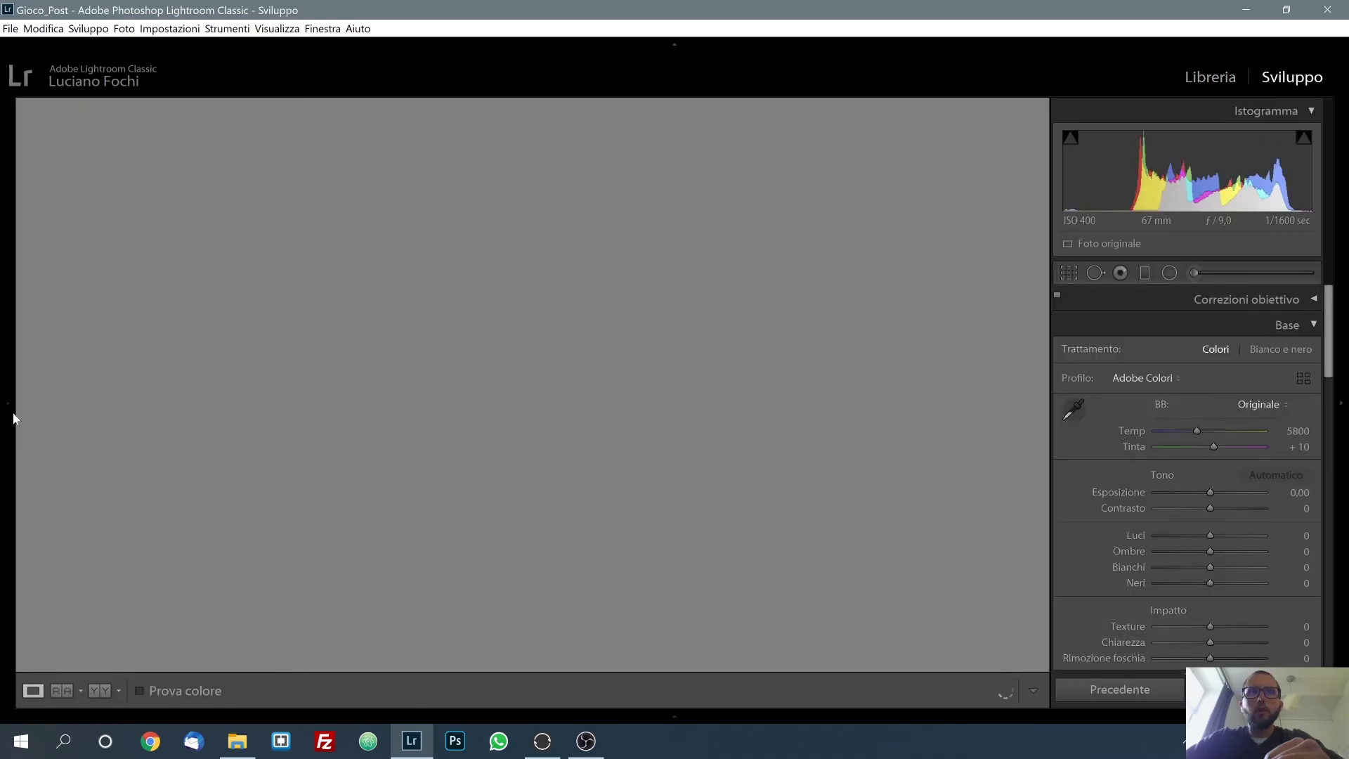
# Restore version 1's Moderno 06 edit from the 'Scostamento saturazione viola' history step, then return to the Library grid.
pyautogui.click(8, 413)
pyautogui.click(104, 483)
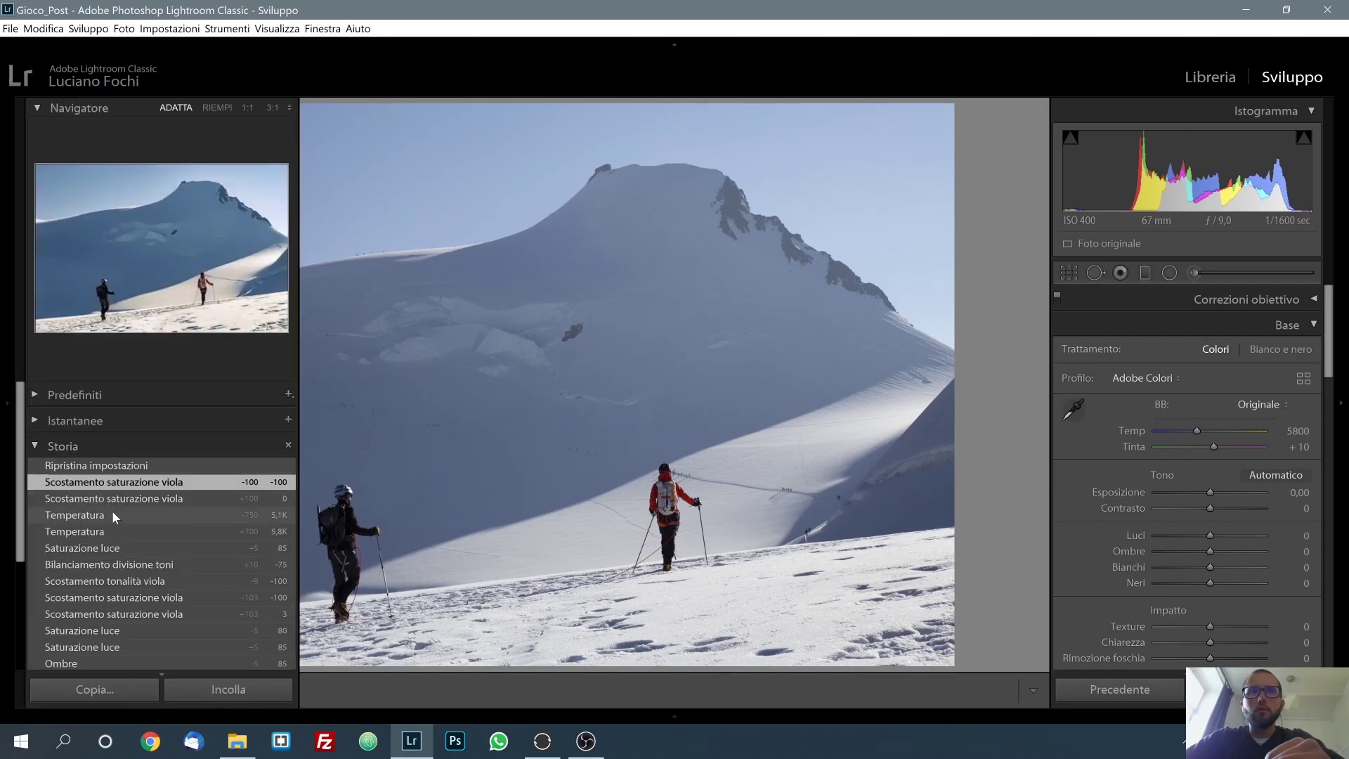
pyautogui.click(119, 501)
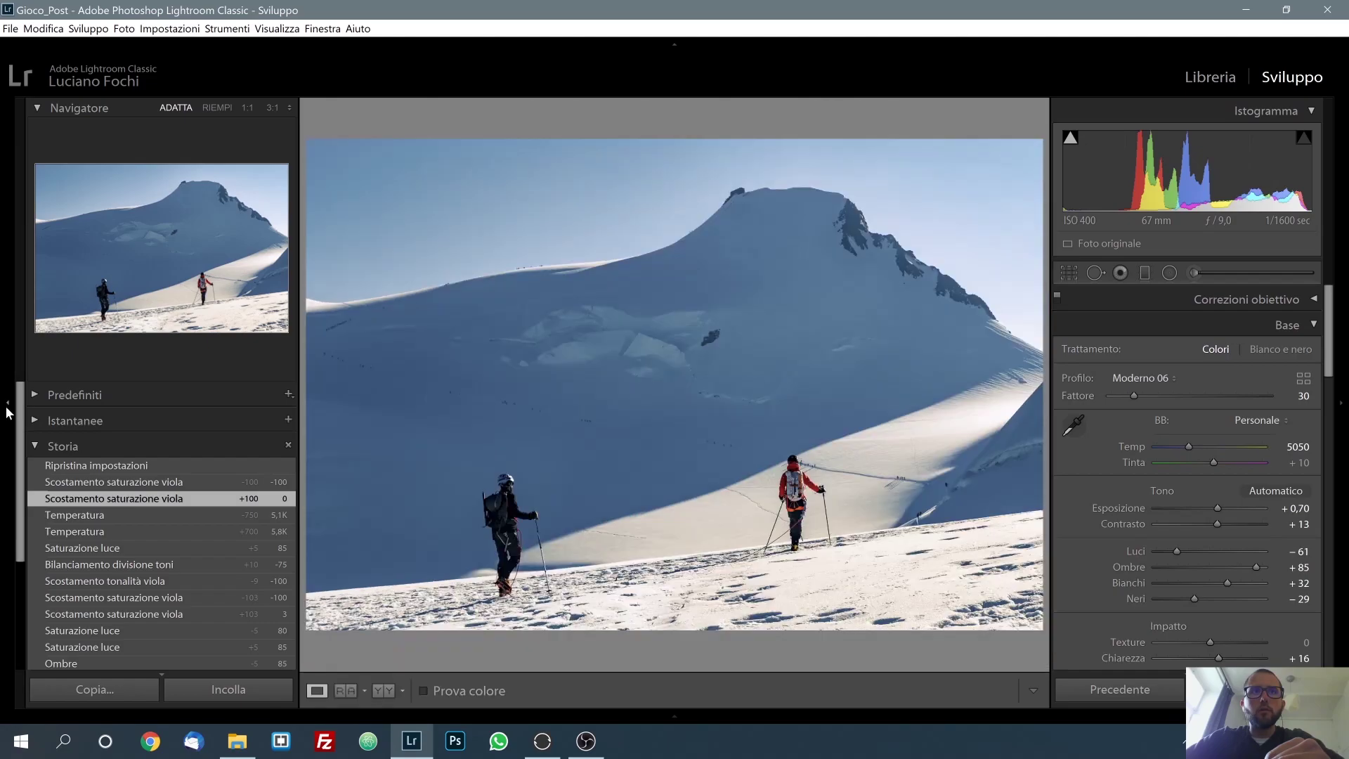
pyautogui.click(8, 411)
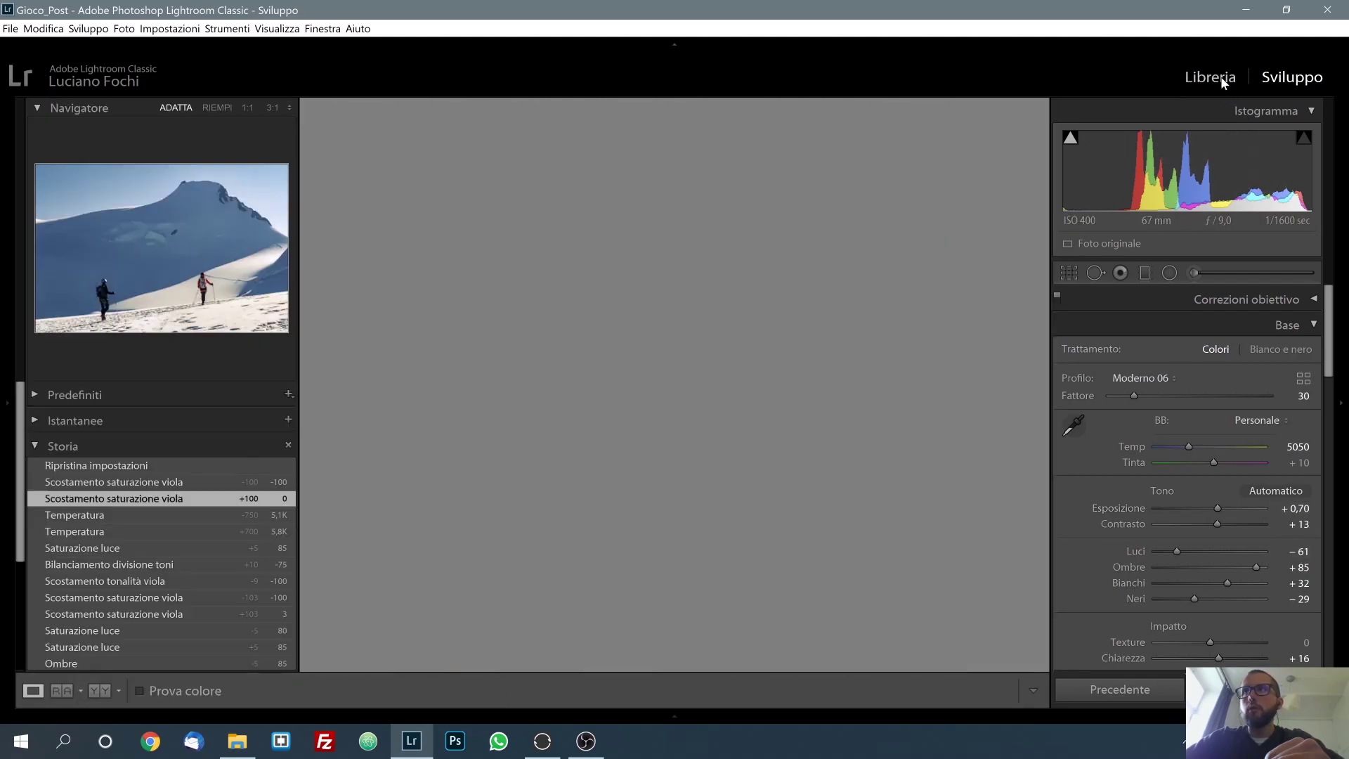
pyautogui.click(1221, 81)
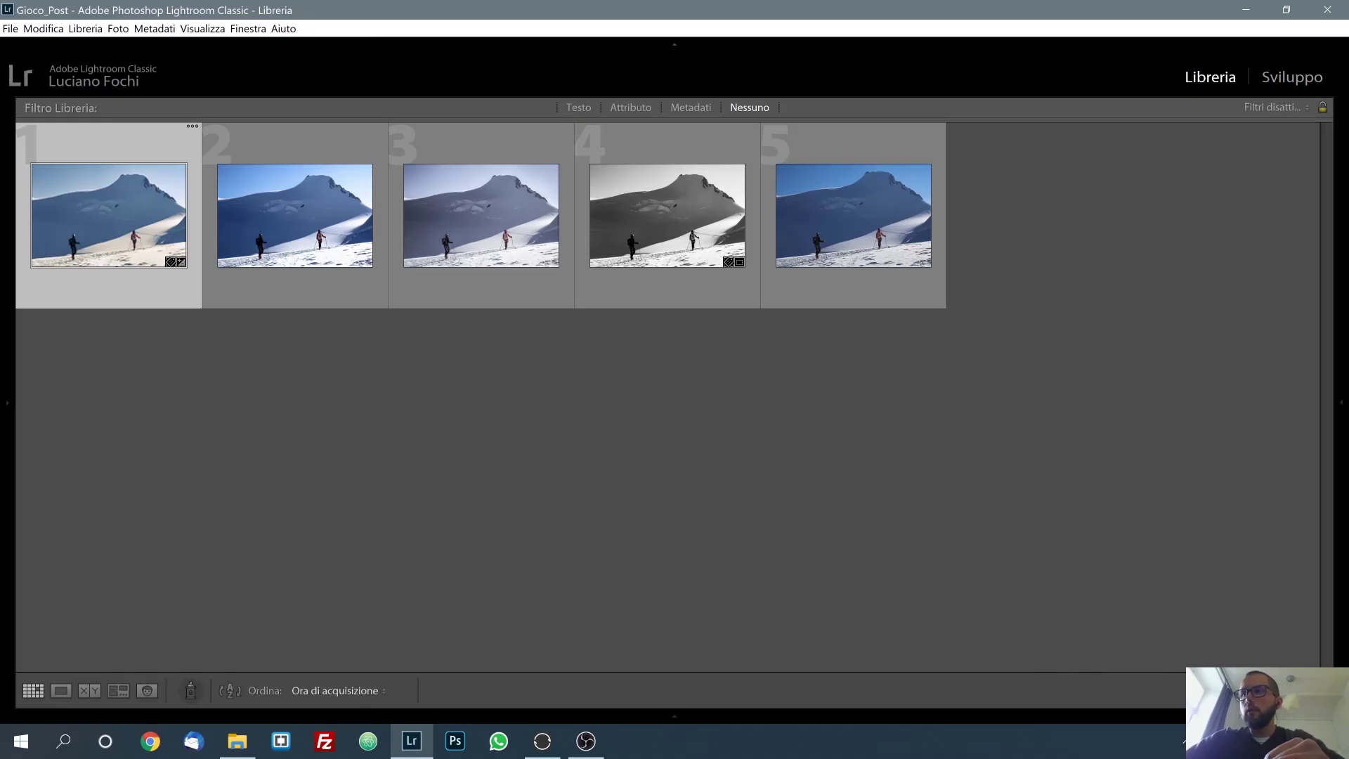
# Enlarge the grid thumbnails to three per row, return to four per row, and scroll through the versions.
pyautogui.press('=')
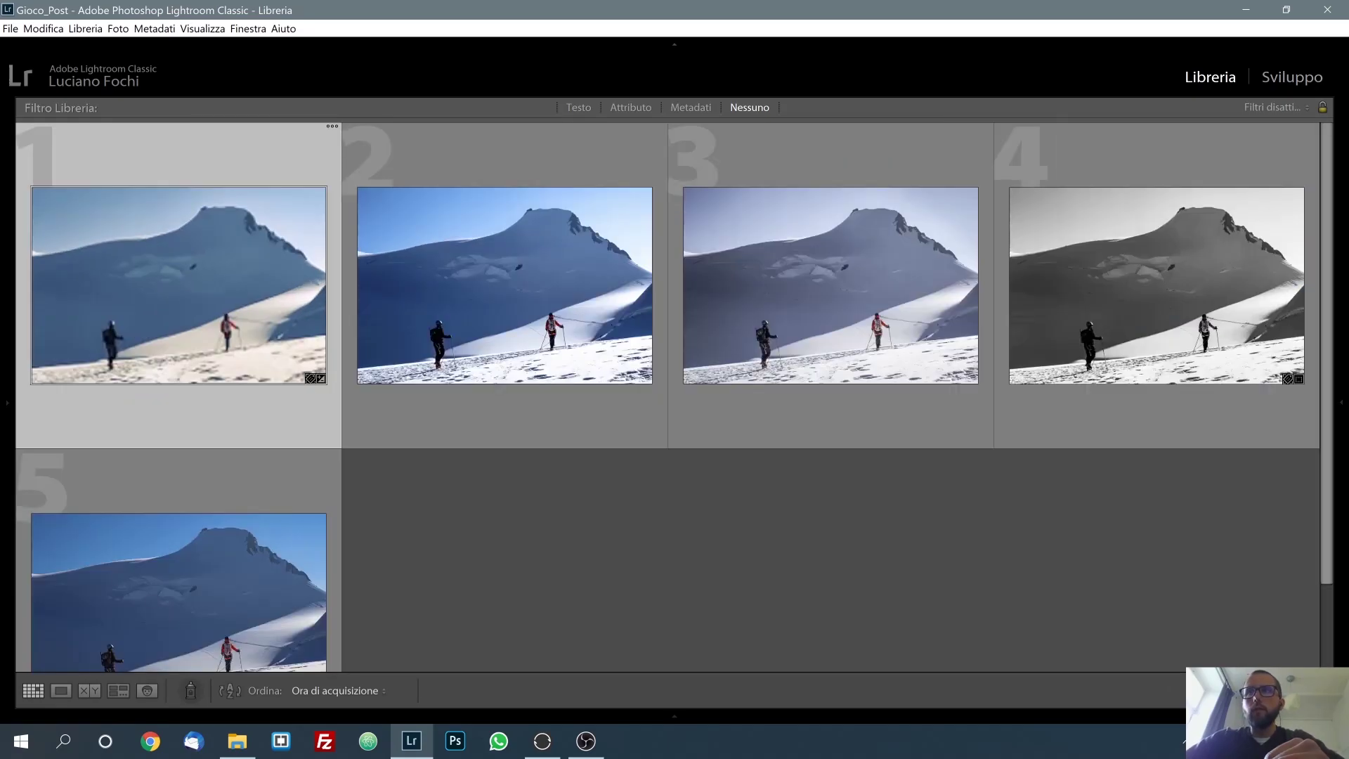
pyautogui.press('=')
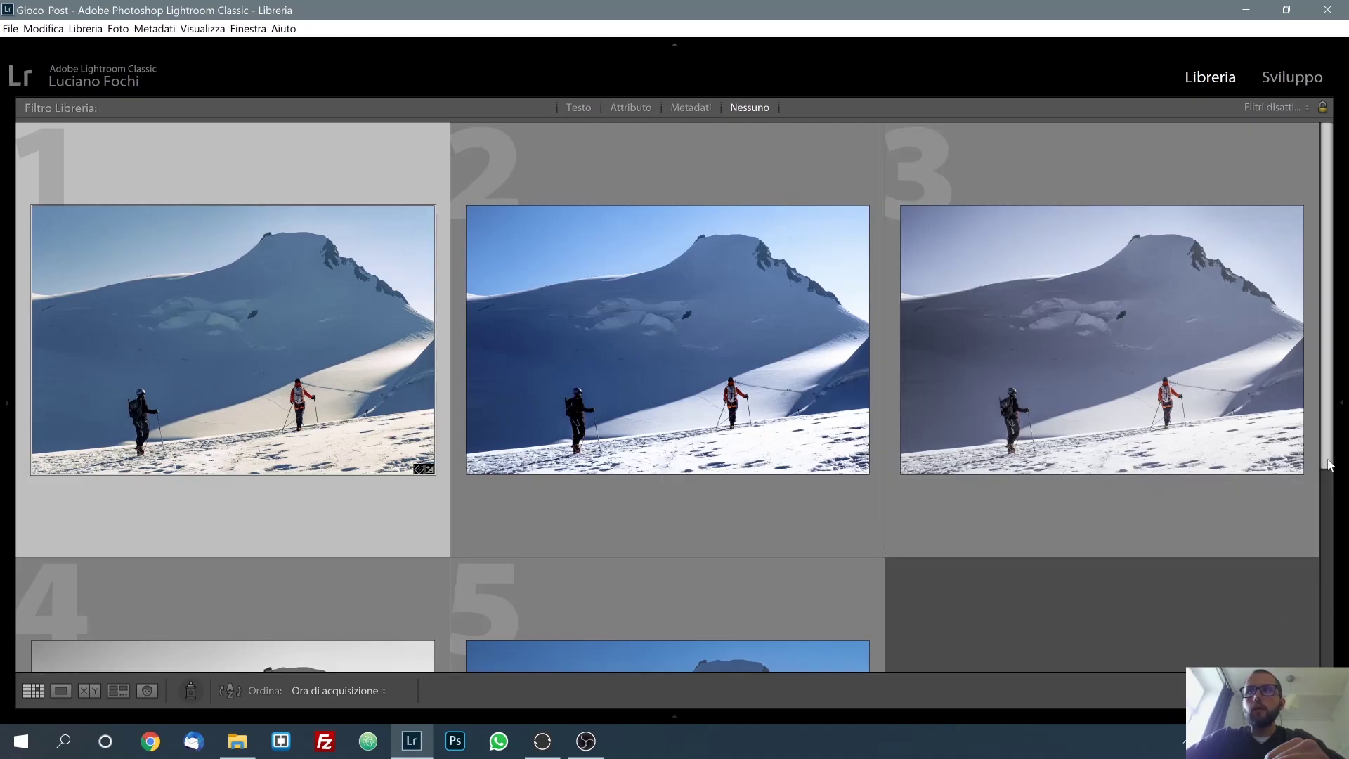
pyautogui.moveTo(1329, 464); pyautogui.dragTo(1334, 598)
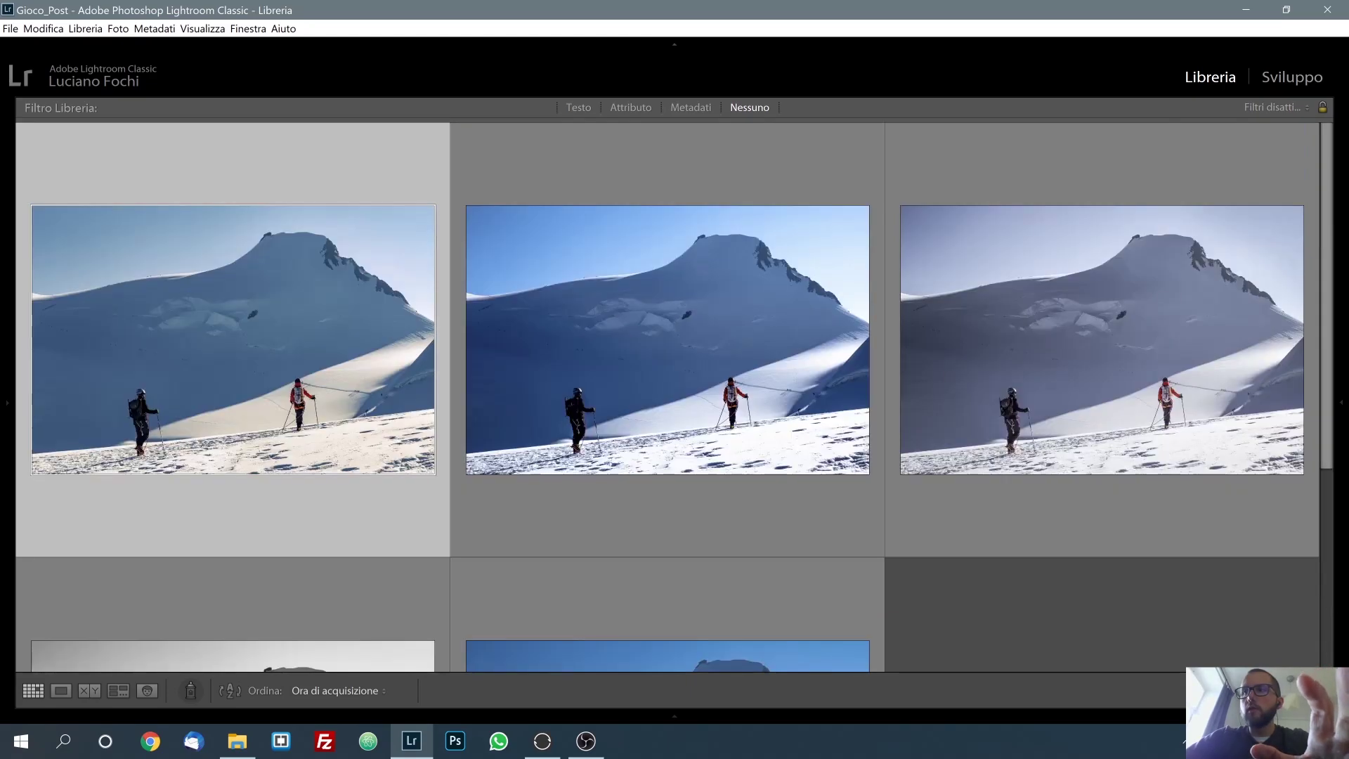
pyautogui.press('-')
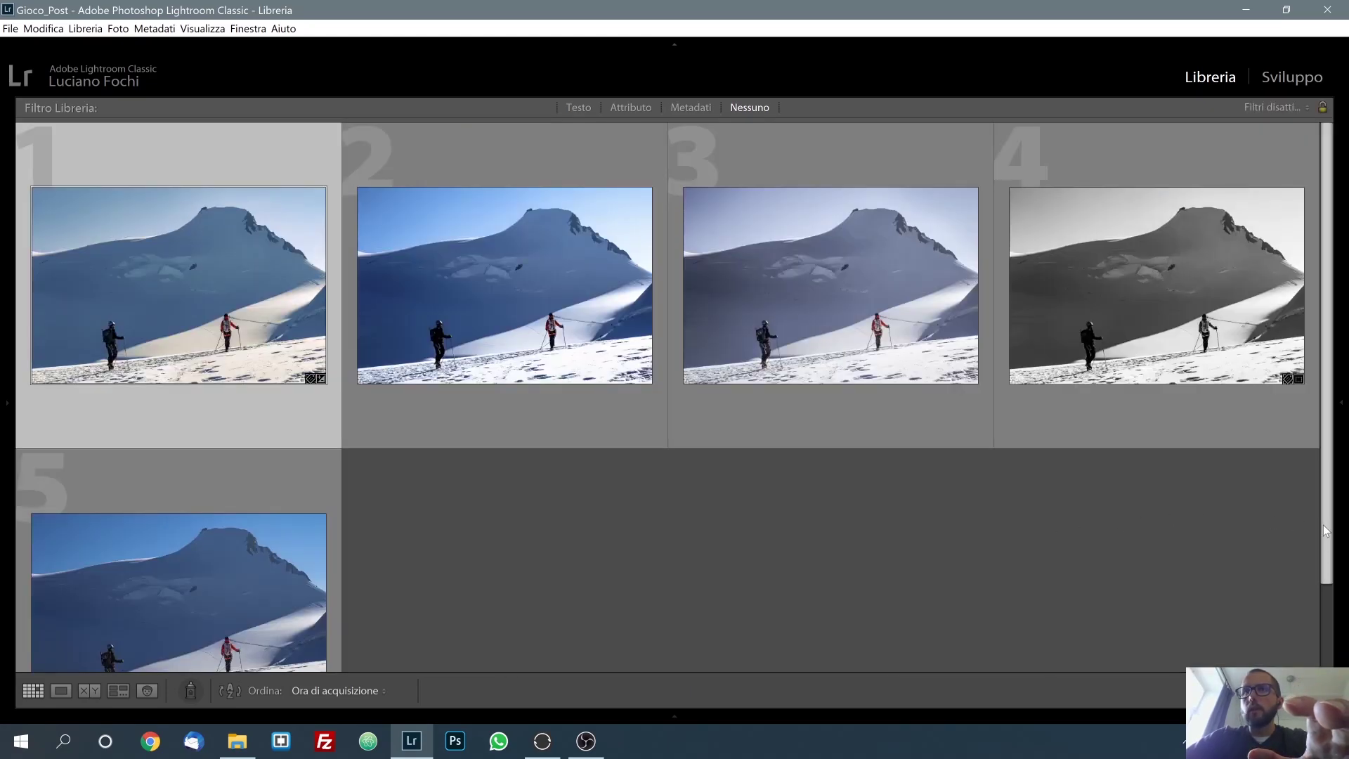
pyautogui.scroll(-1, 1321, 534)
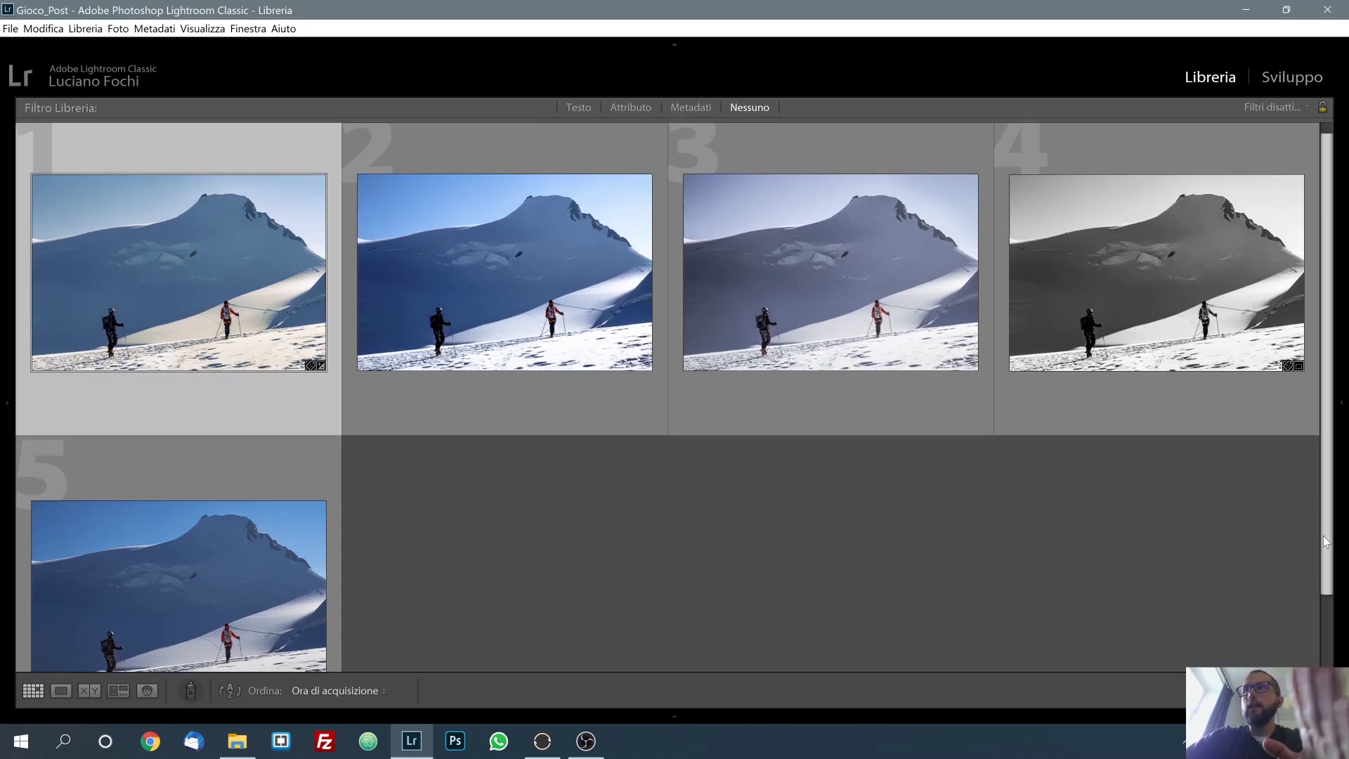
pyautogui.moveTo(1325, 541); pyautogui.dragTo(1323, 543)
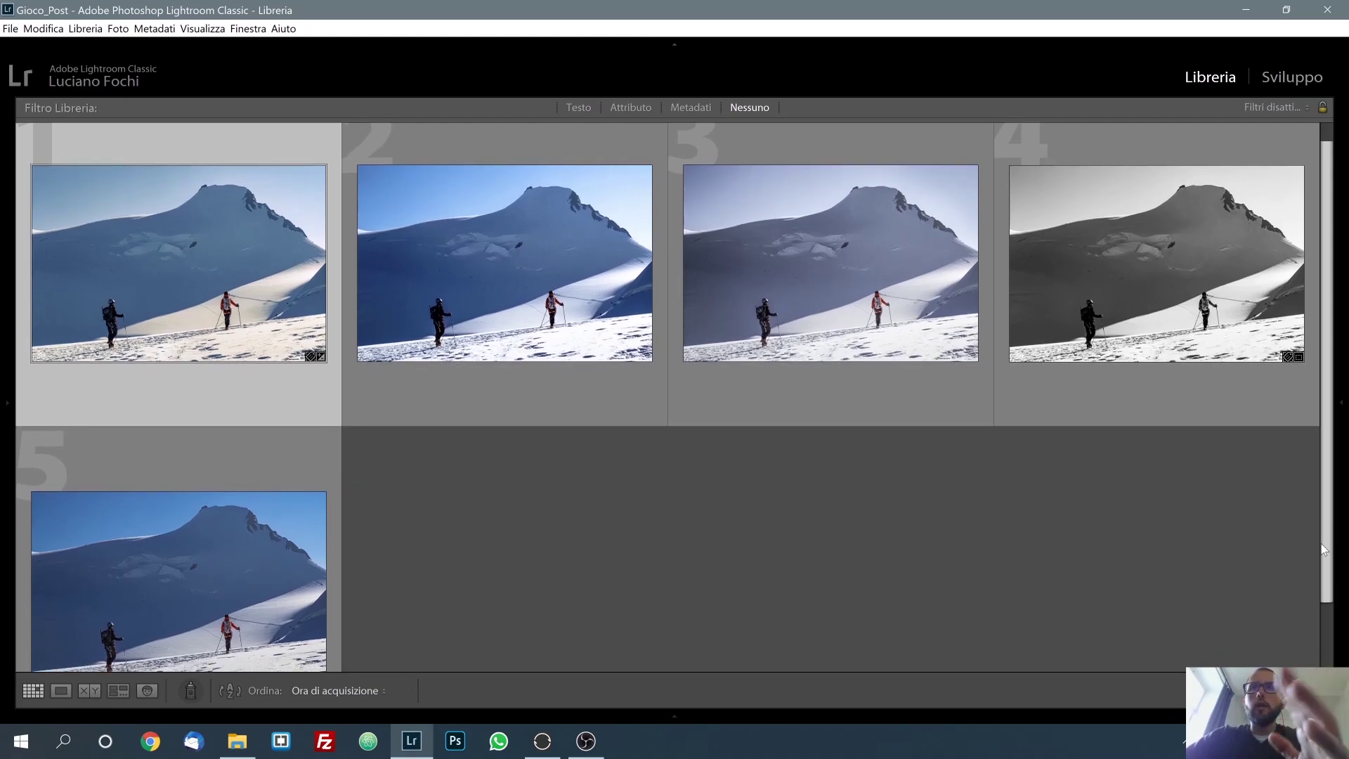
pyautogui.moveTo(1322, 543); pyautogui.dragTo(1315, 538)
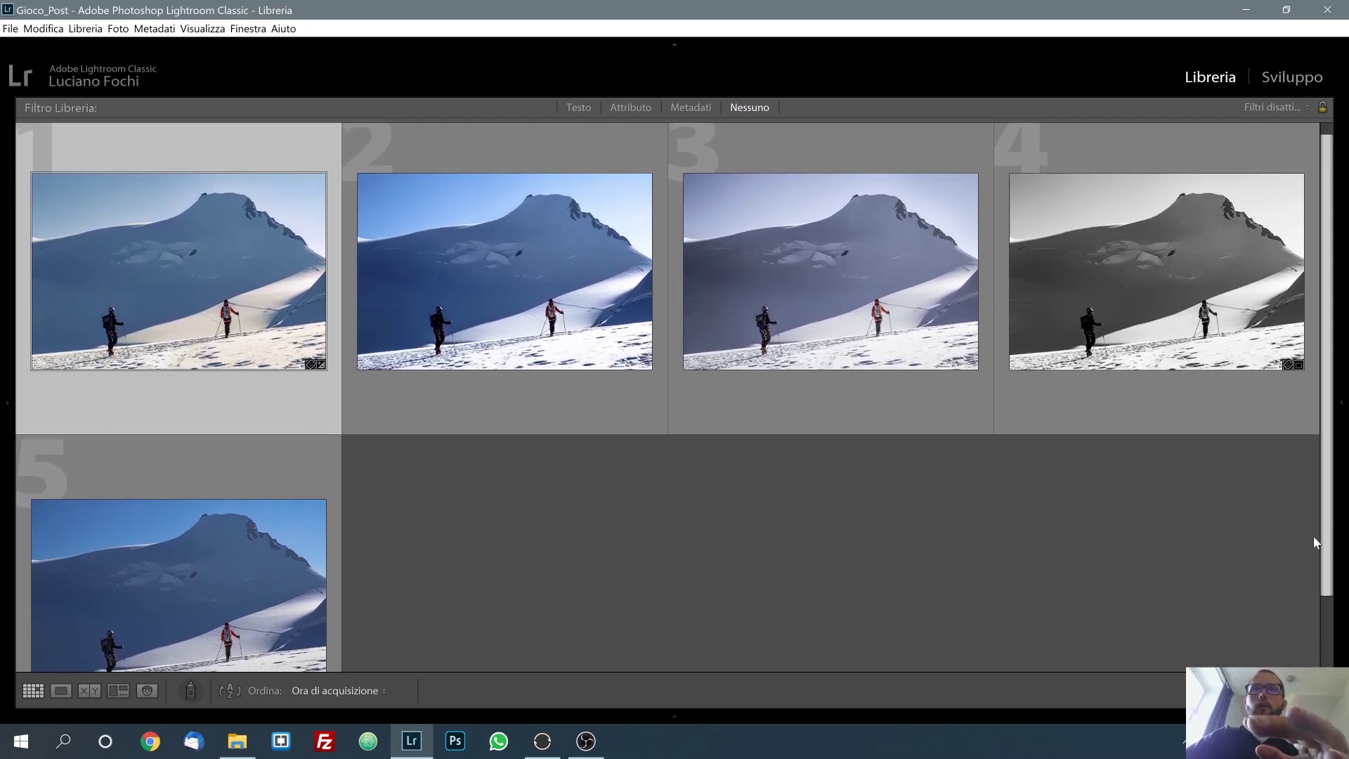
pyautogui.scroll(-1, 1313, 537)
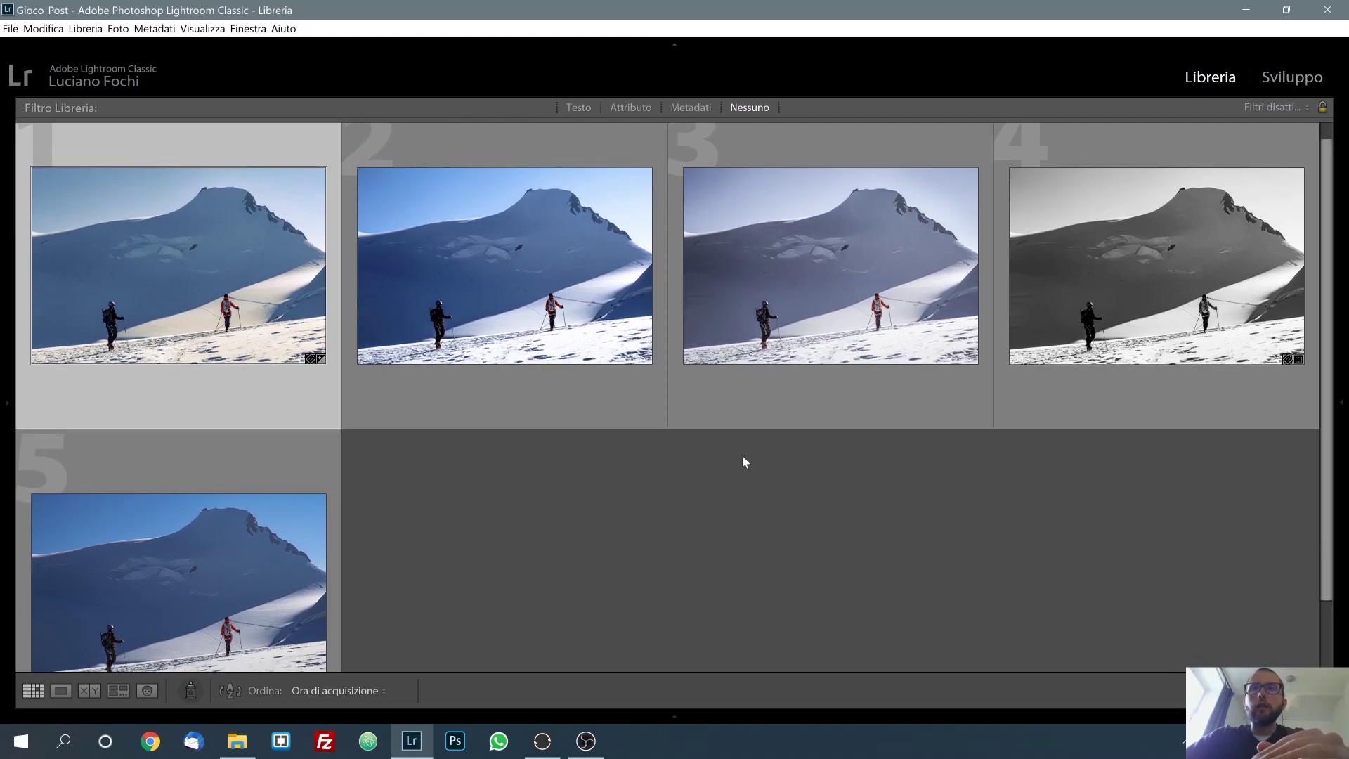
pyautogui.moveTo(504, 276)
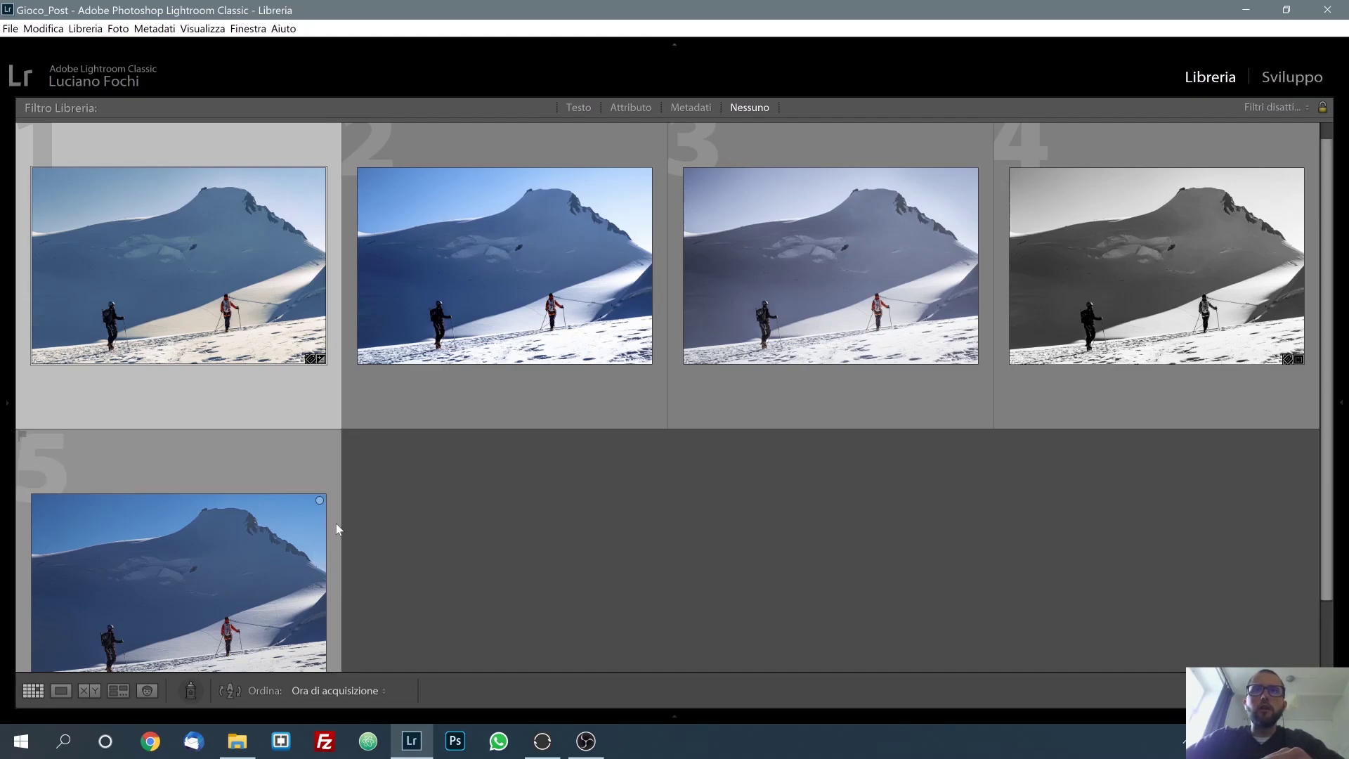
pyautogui.moveTo(504, 316)
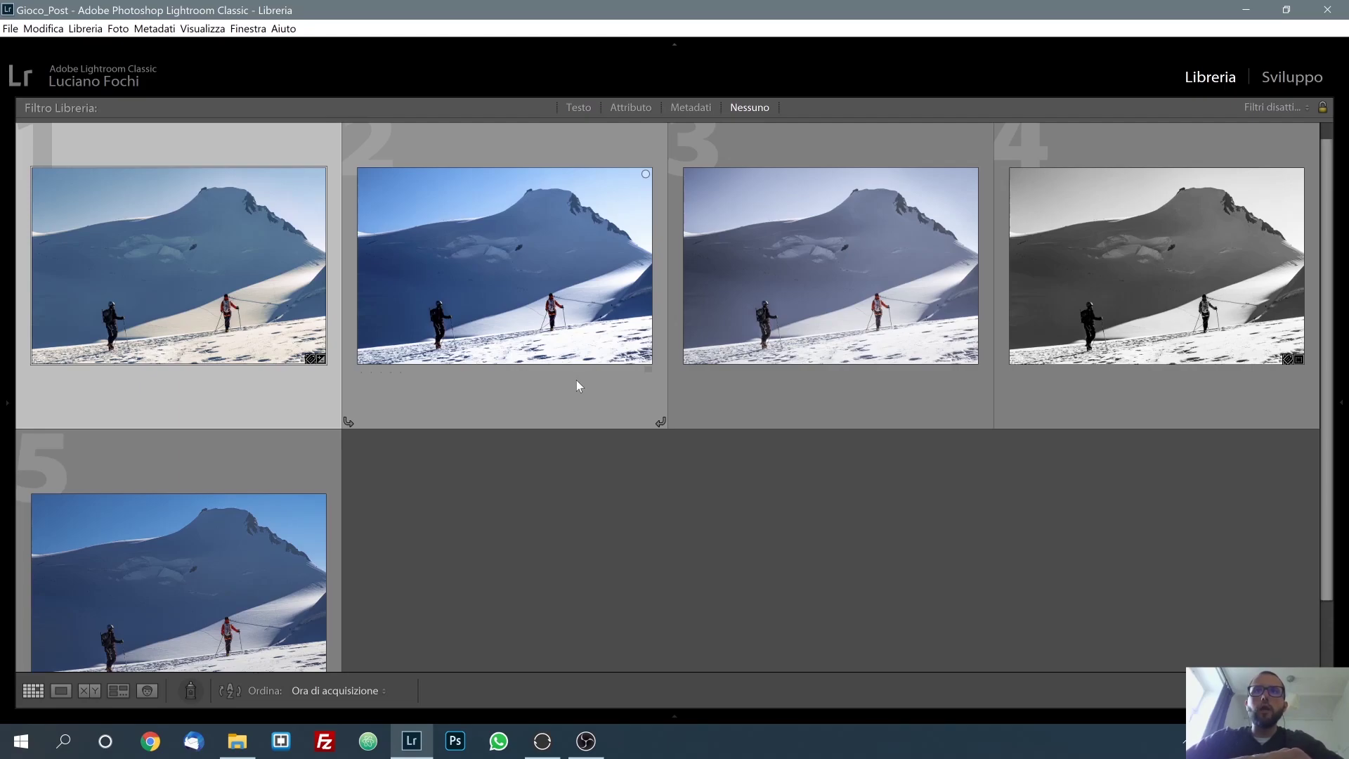
pyautogui.scroll(-1, 1329, 548)
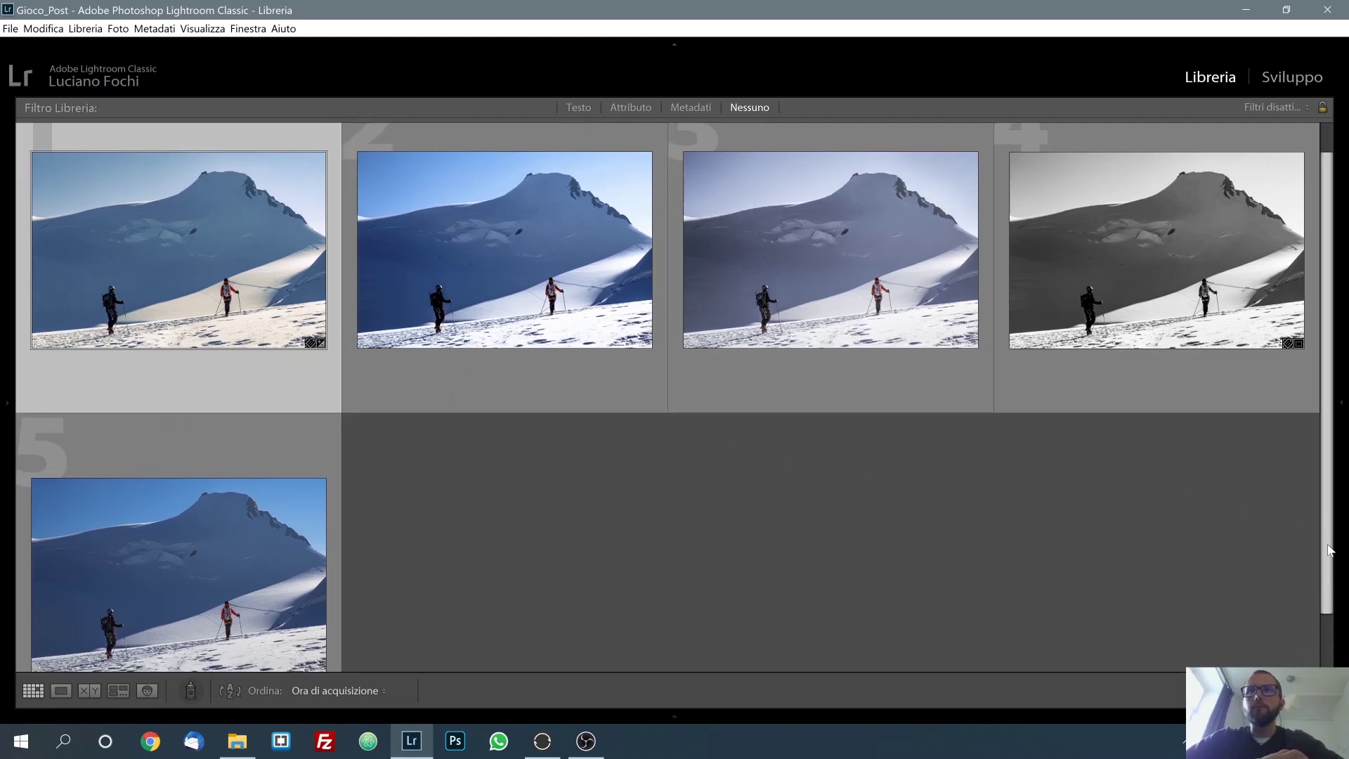
pyautogui.moveTo(1329, 550); pyautogui.dragTo(1328, 531)
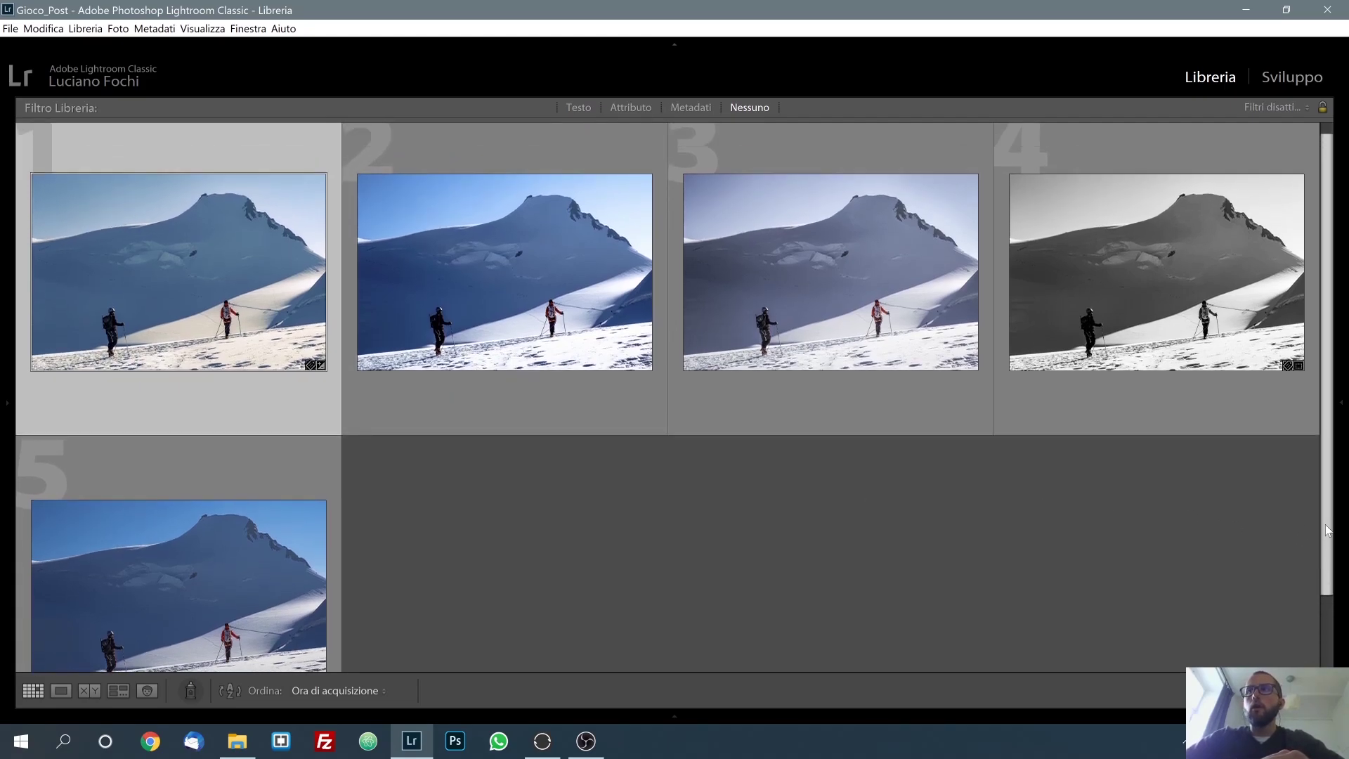